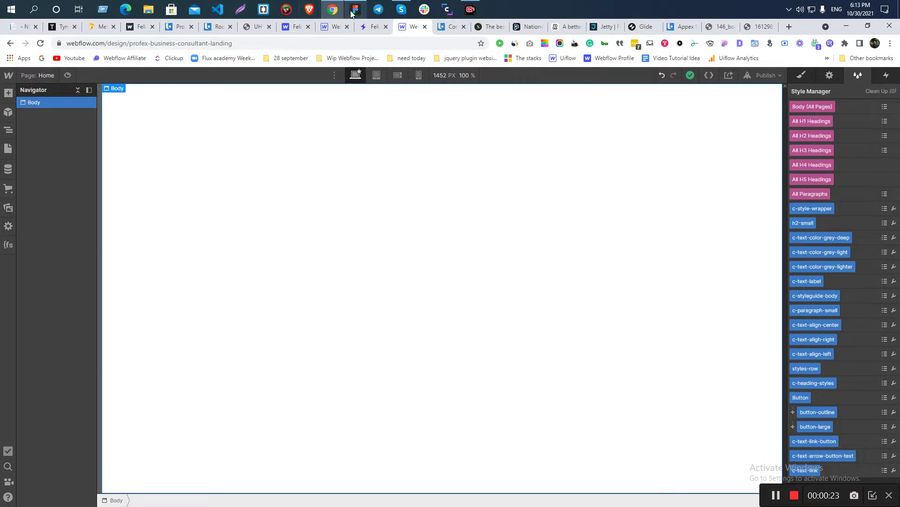
- Switch to Figma and look over the hero of the Profex business consultant landing page design
click(352, 65)
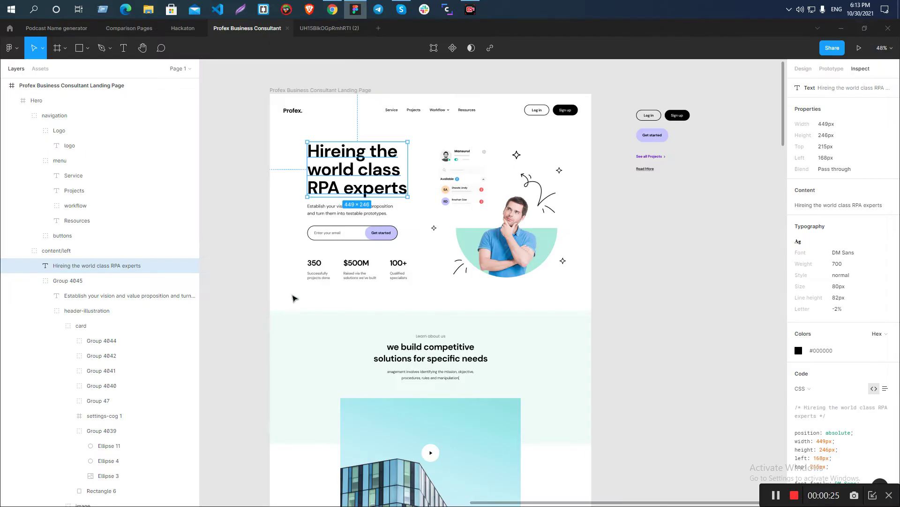
click(221, 157)
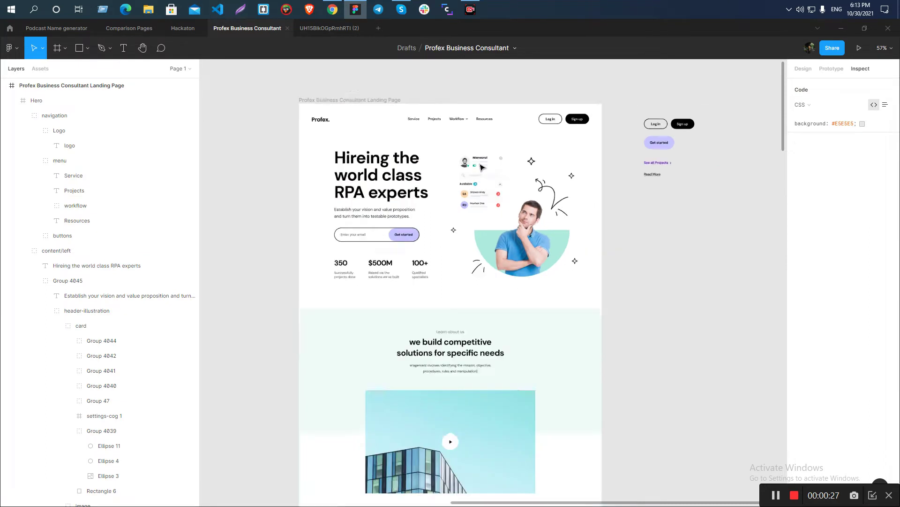
key(alt+Tab)
- Open the styleguide page in Webflow and examine its heading and paragraph styles
click(8, 148)
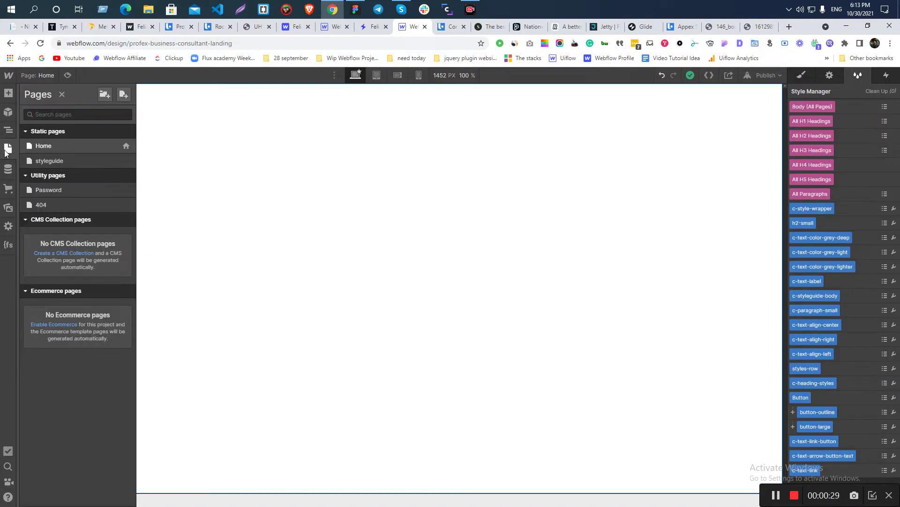
click(49, 161)
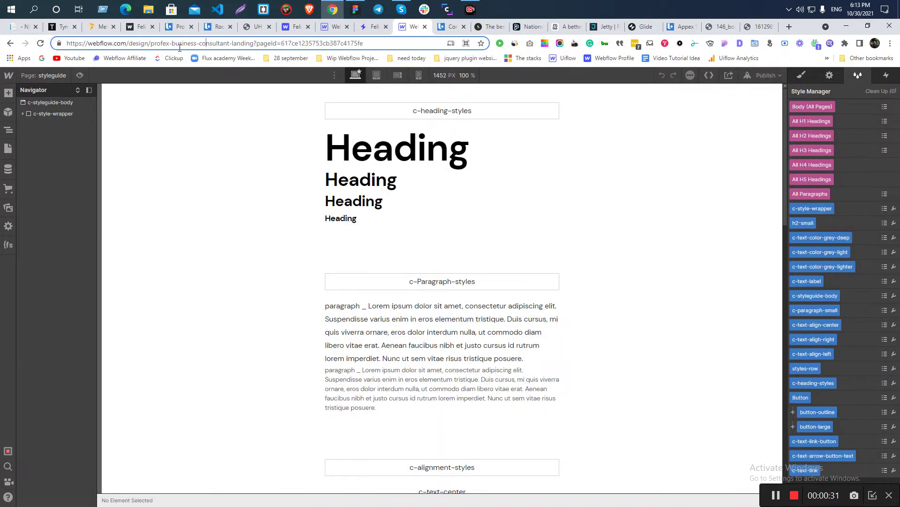
click(410, 161)
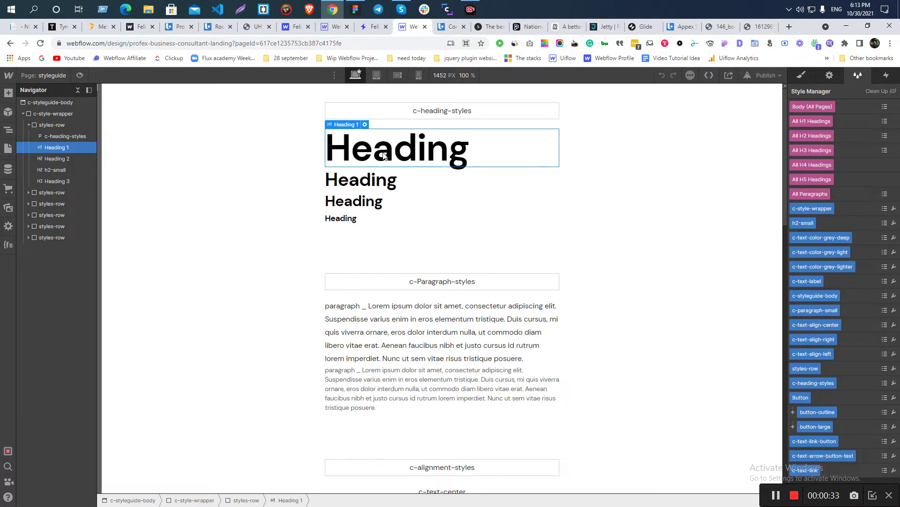
click(371, 218)
click(338, 379)
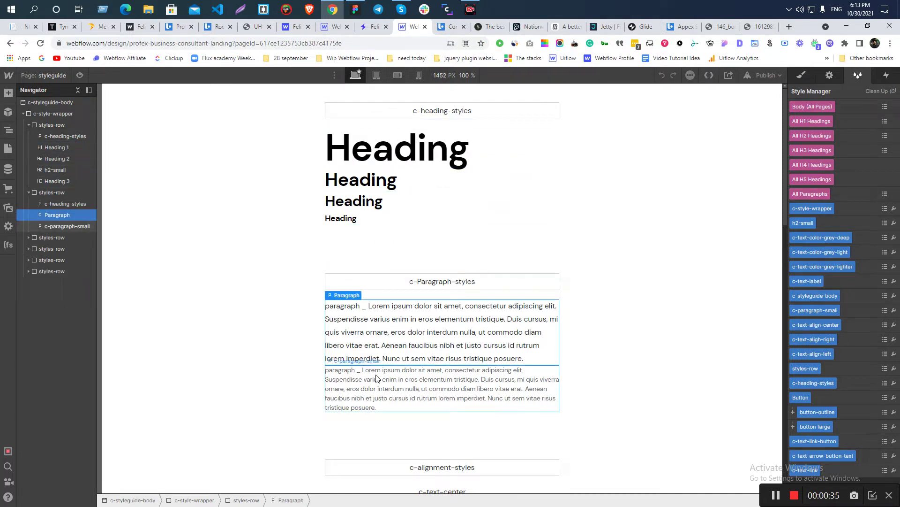
click(397, 320)
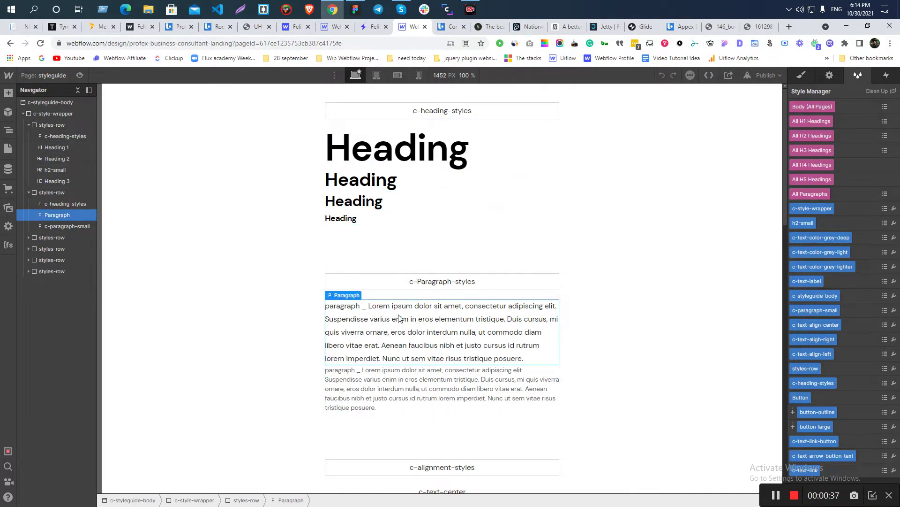
- Examine the styleguide's alignment, colour, label and button styles
scroll(399, 319, down, 5)
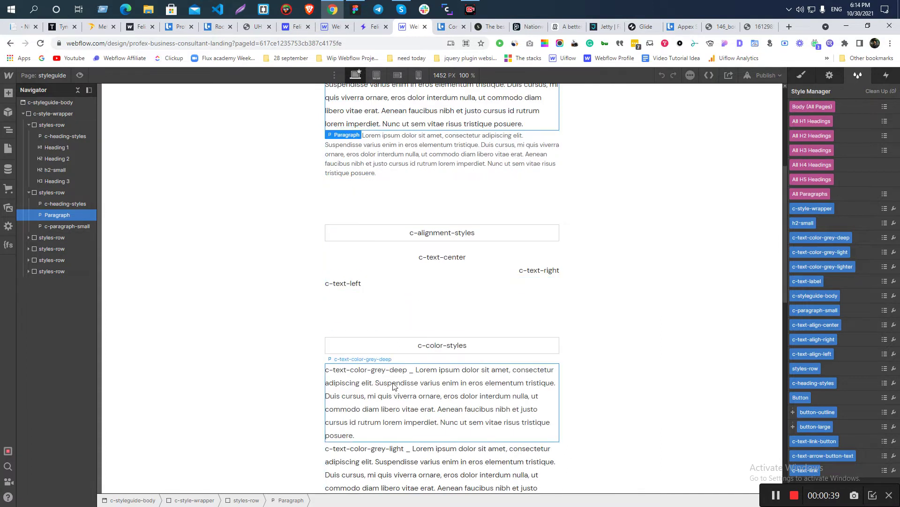
click(394, 386)
scroll(413, 329, down, 2)
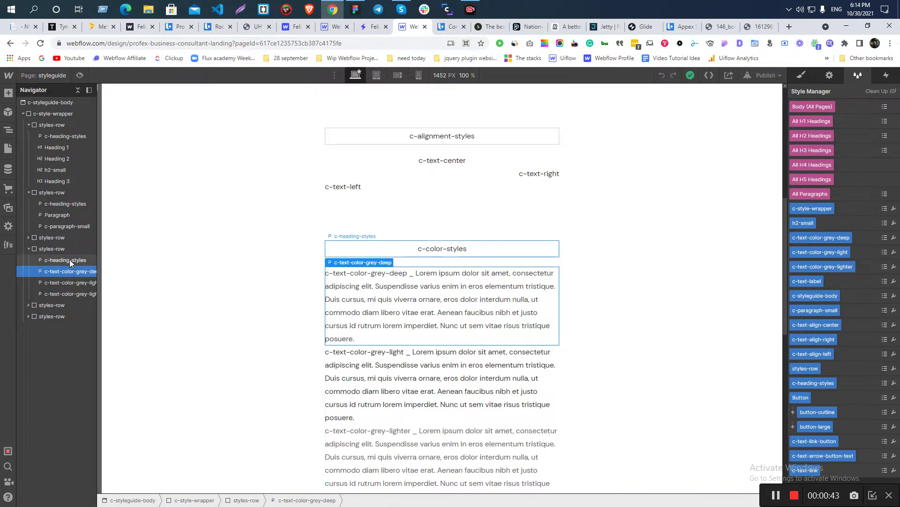
click(61, 260)
click(416, 307)
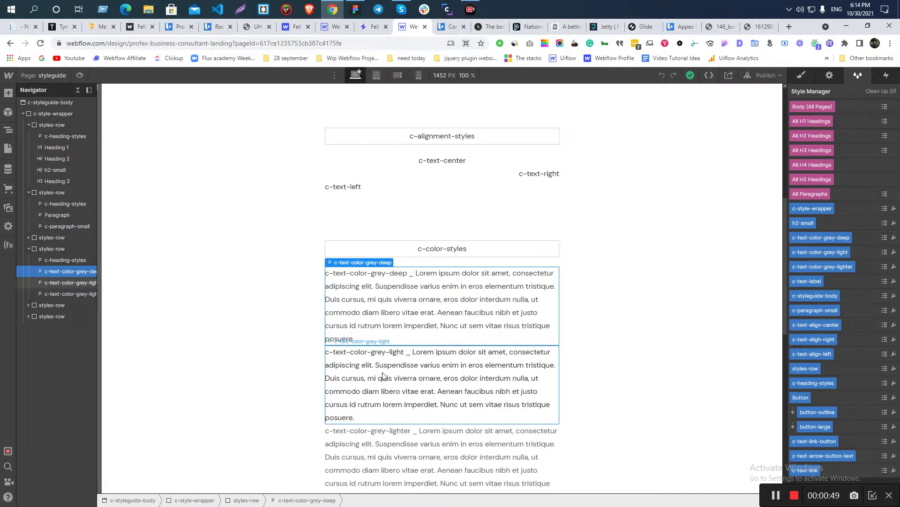
scroll(383, 376, down, 3)
click(373, 231)
click(376, 329)
scroll(404, 301, down, 5)
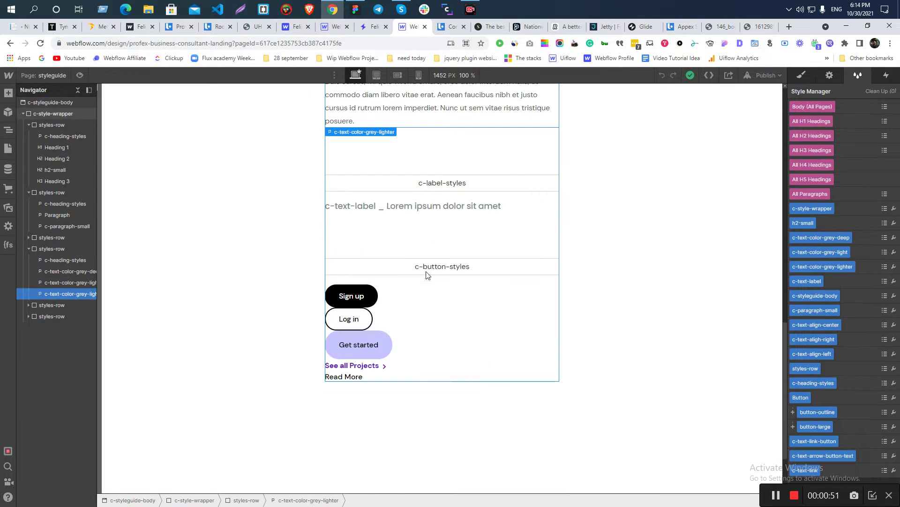
scroll(436, 303, down, 2)
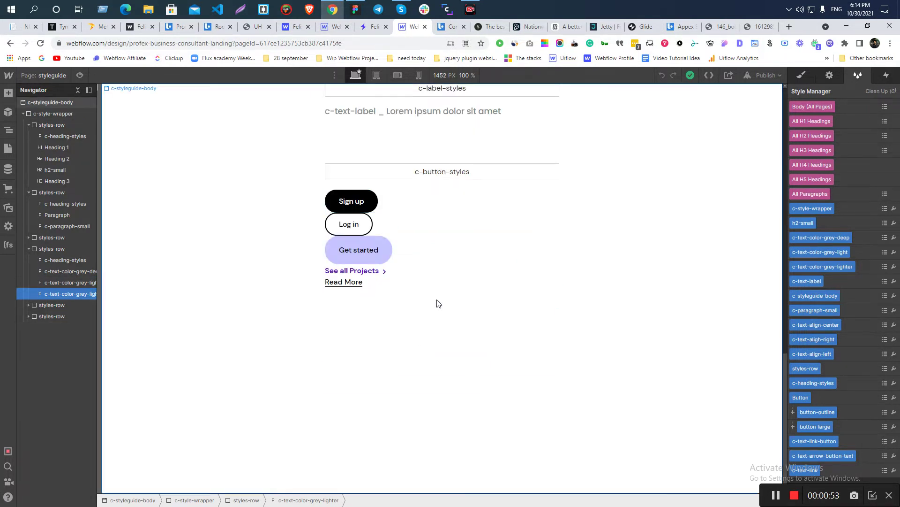
scroll(396, 290, up, 10)
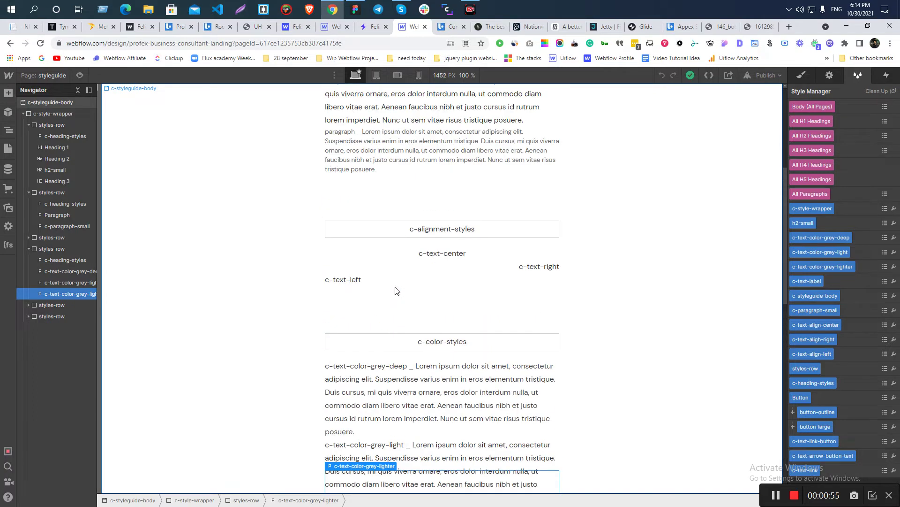
- Open the Home page for editing and check the navigation bar of the hero design in Figma
click(8, 149)
click(62, 146)
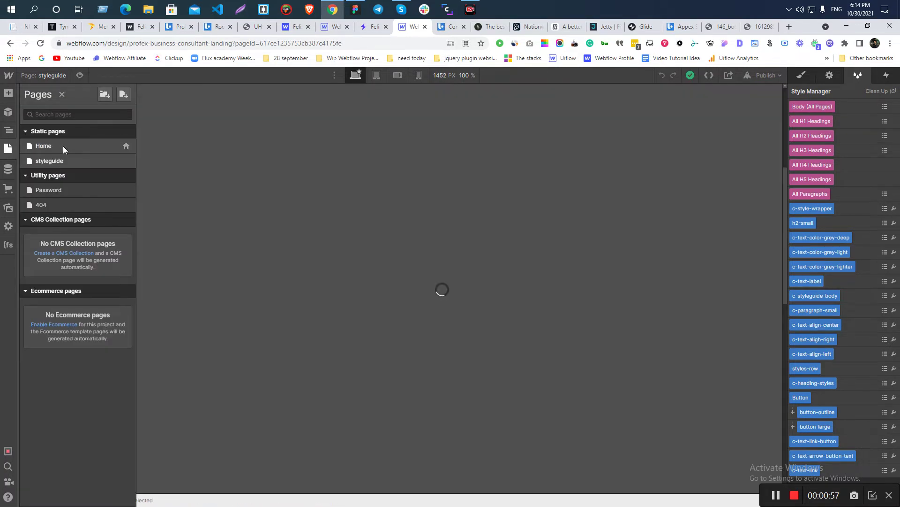
key(alt+Tab)
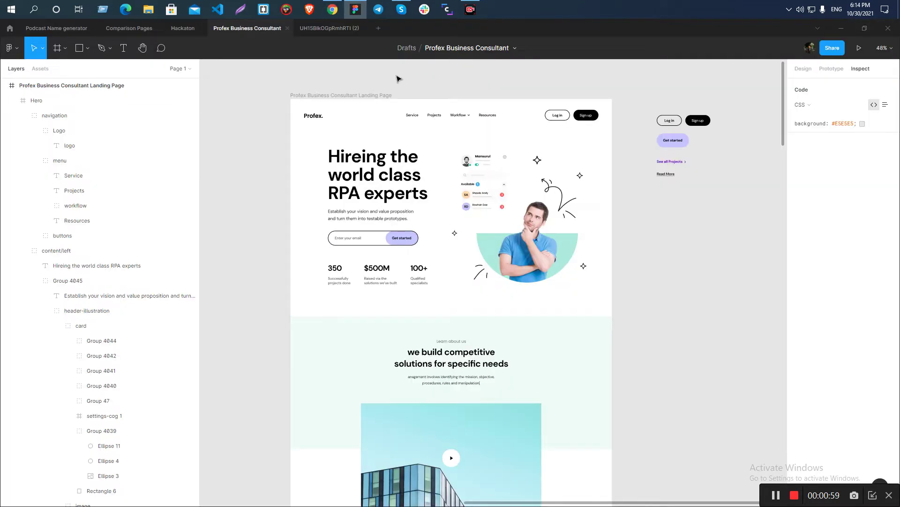
scroll(398, 82, up, 2)
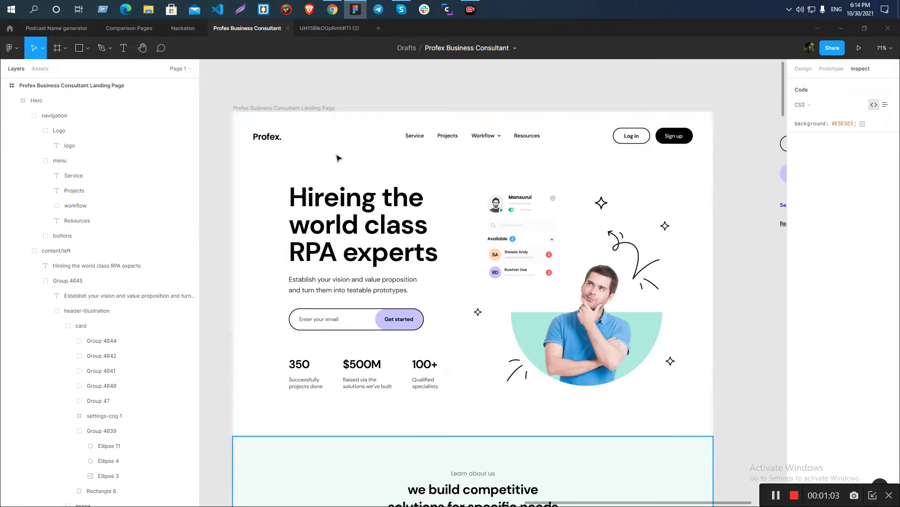
- Switch to Webflow, add a section to the Home page body and give it the class c-section-navbar
key(alt+Tab)
key(ctrl+e)
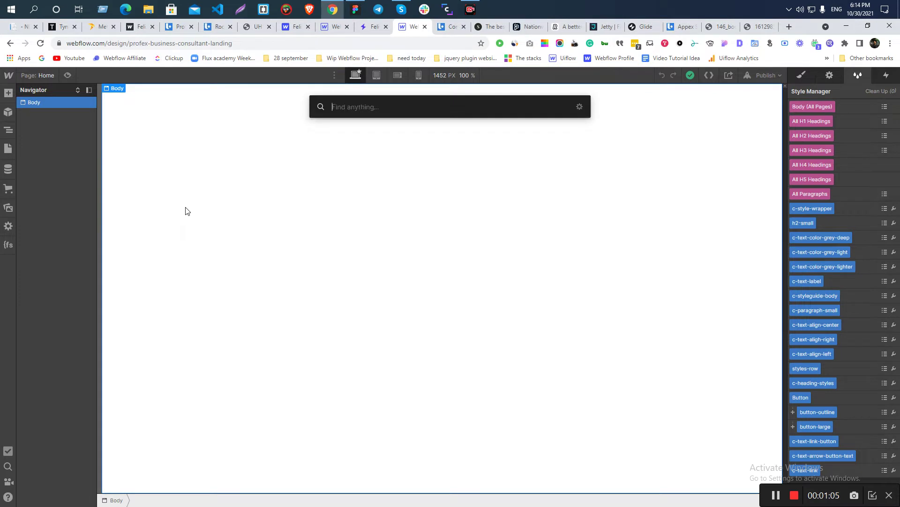
text(sec)
click(358, 150)
click(802, 75)
click(815, 123)
text(c-section)
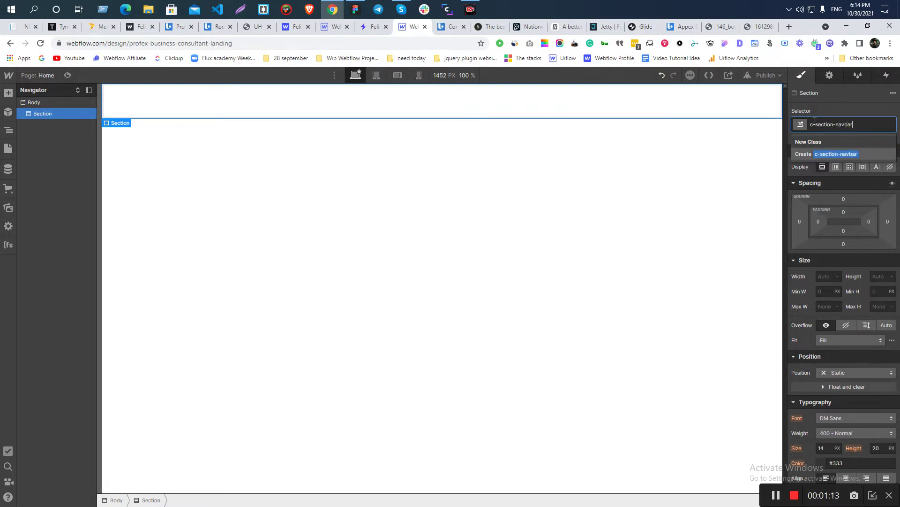
key(Return)
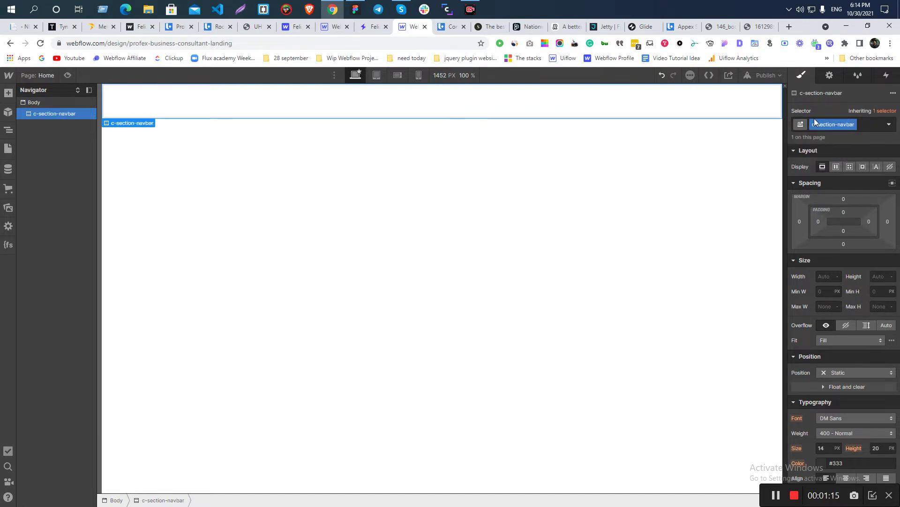
- Switch to Figma and measure the navigation group's spacing within the Hero frame
click(355, 9)
click(422, 127)
click(422, 129)
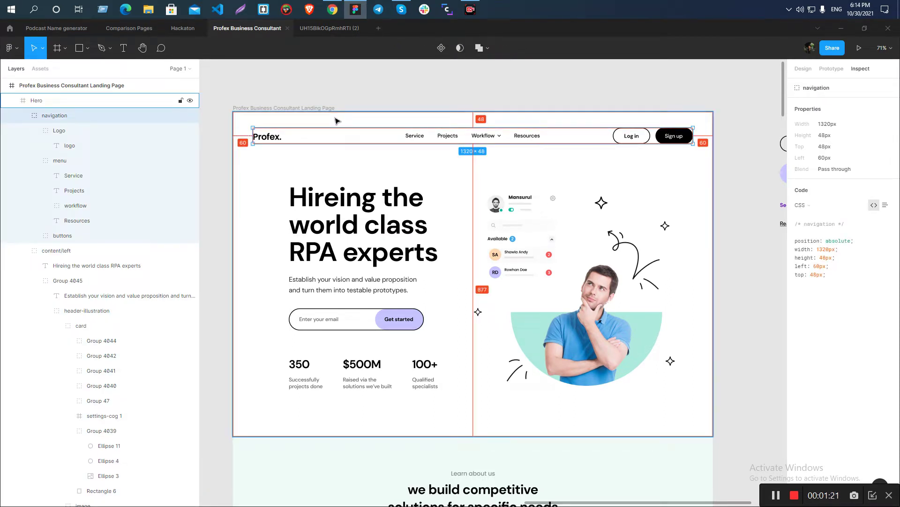
- Switch to Webflow and set the navbar section's top and bottom padding to 48 px each
key(alt+Tab)
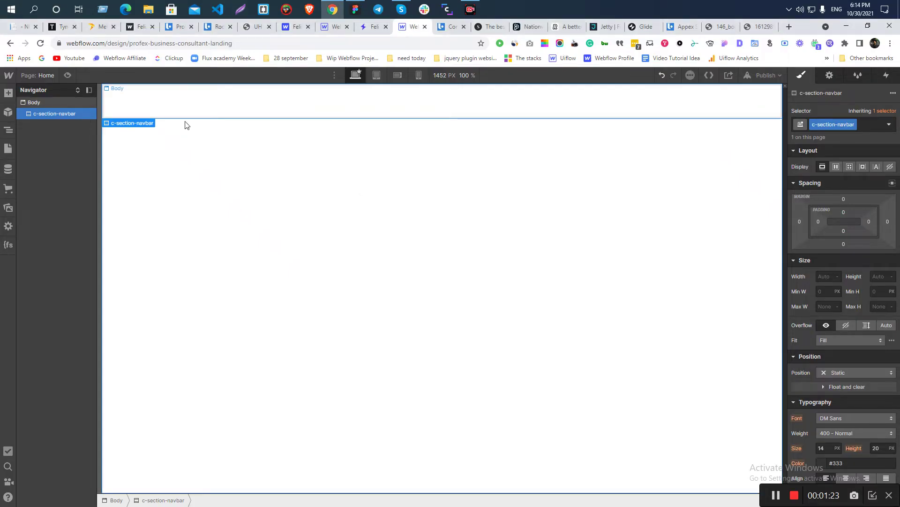
drag(852, 214, 853, 231)
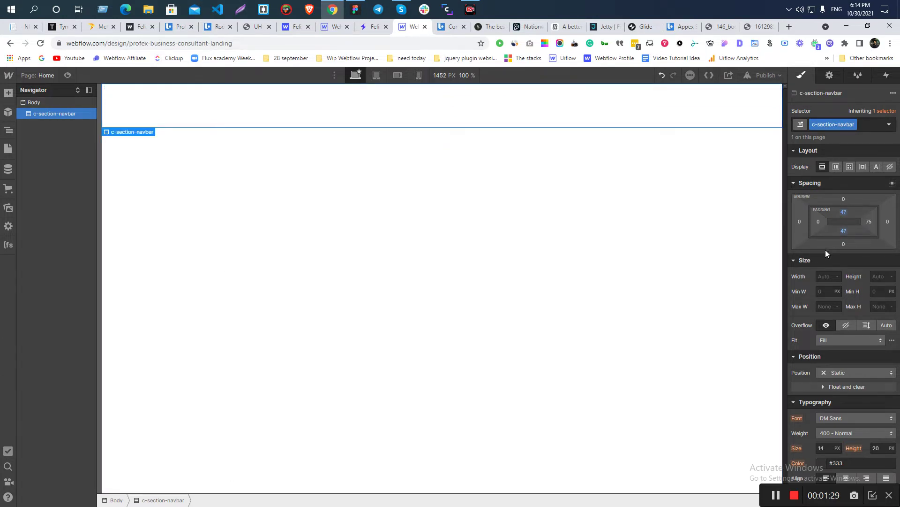
click(844, 215)
text(48)
key(Return)
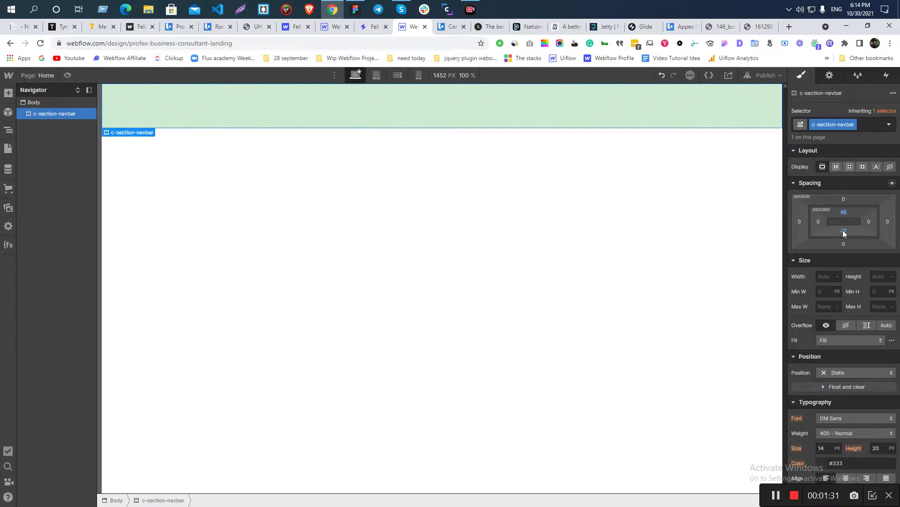
click(843, 230)
text(48)
key(Return)
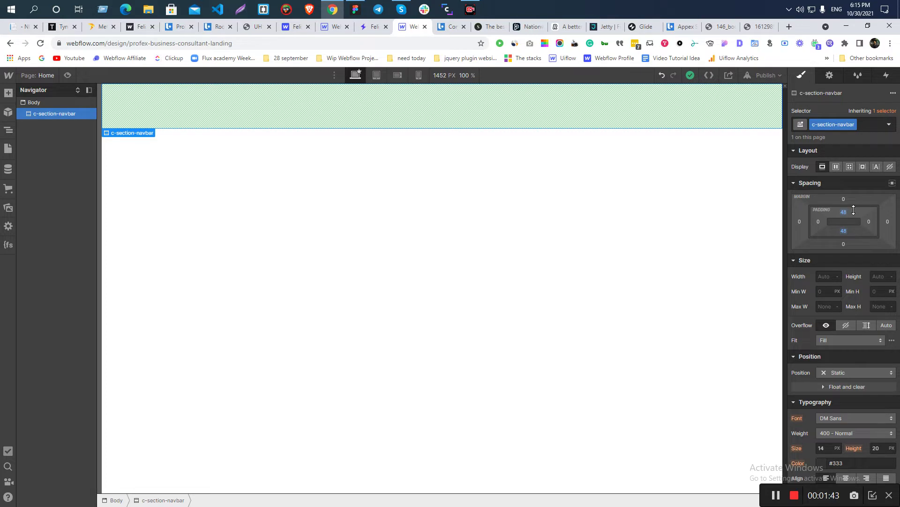
- Try a smaller top and bottom padding of 7 px on the navbar section, and undo it
drag(853, 210, 861, 188)
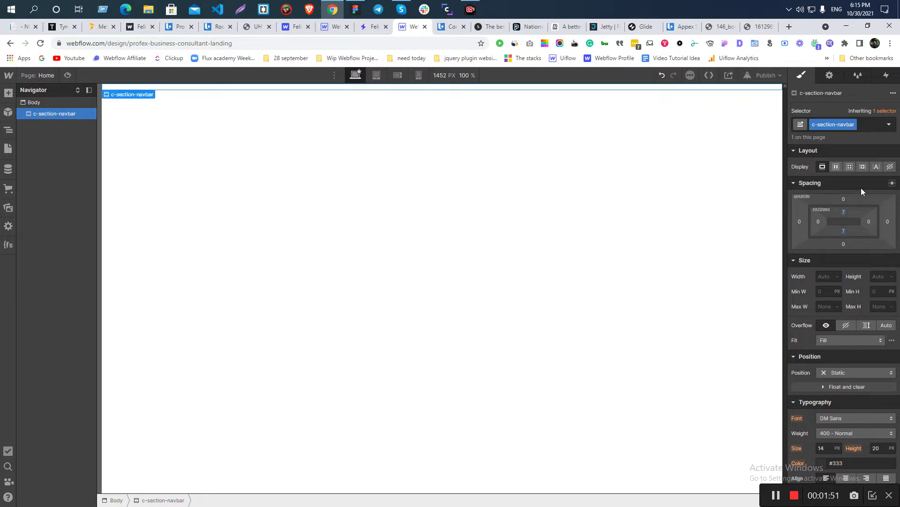
key(ctrl+z)
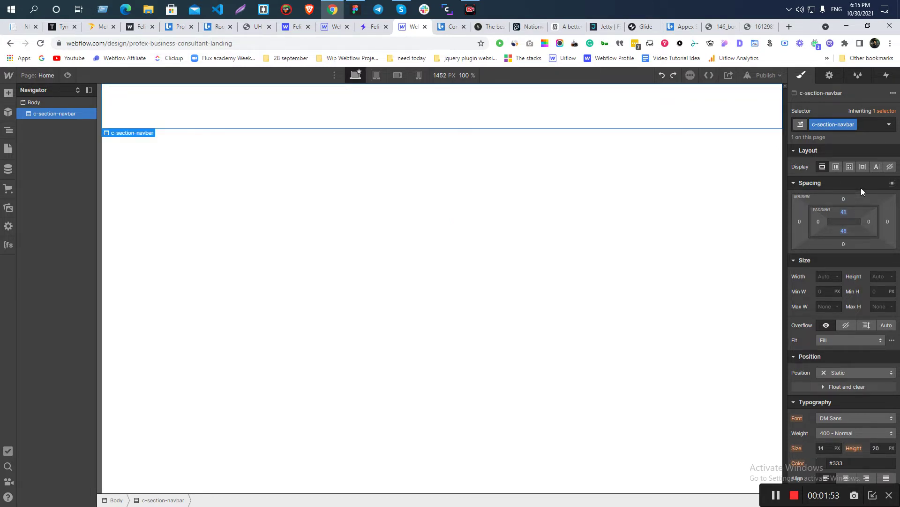
- Switch to Figma and check the width of the navigation group
key(alt+Tab)
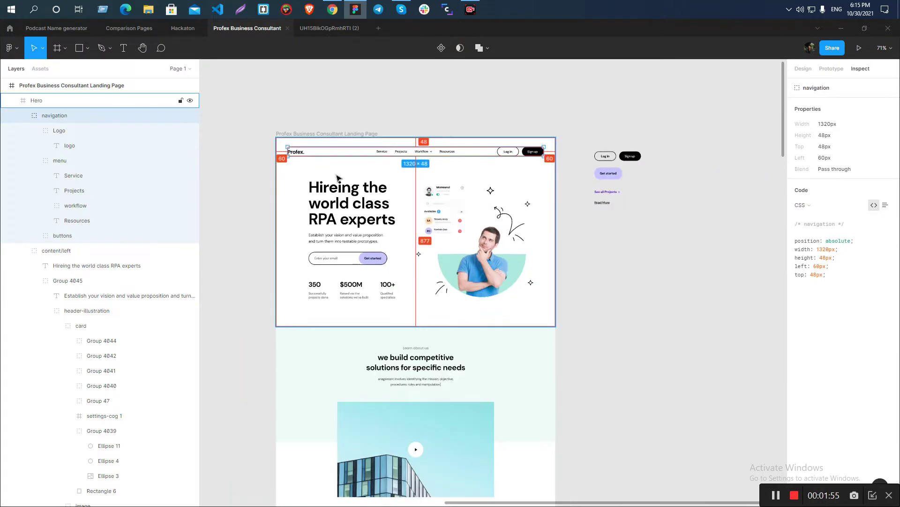
scroll(432, 206, up, 3)
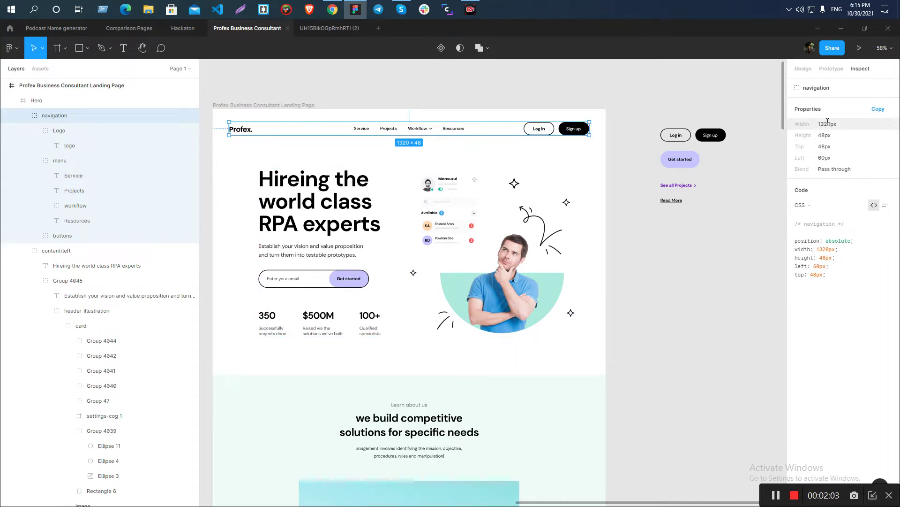
- Switch to Webflow and set the navbar section's left and right padding to 30 px each
key(alt+Tab)
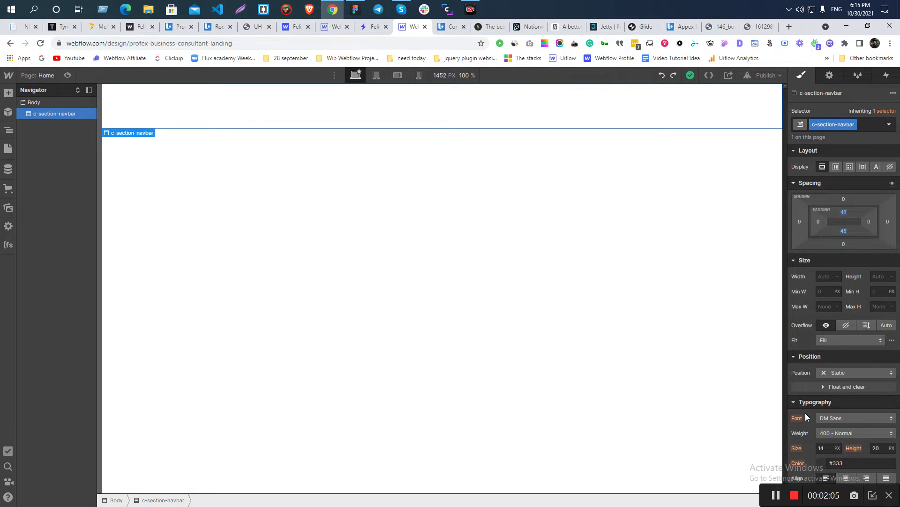
drag(819, 225, 828, 229)
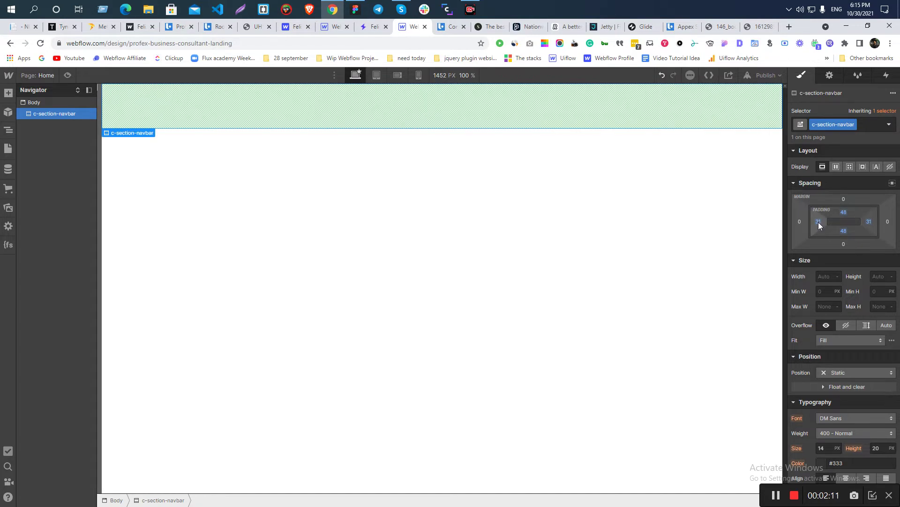
click(818, 222)
click(869, 220)
click(870, 221)
key(Escape)
- Add a div block inside the c-section-navbar section and give it the class c-wrapper-1320
click(380, 324)
click(226, 124)
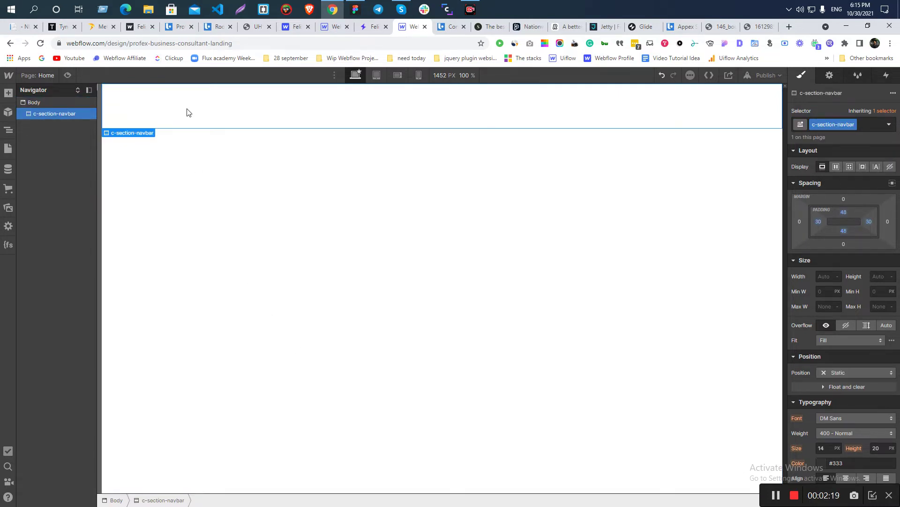
key(ctrl+e)
click(364, 158)
click(813, 124)
text(c-wrapper-)
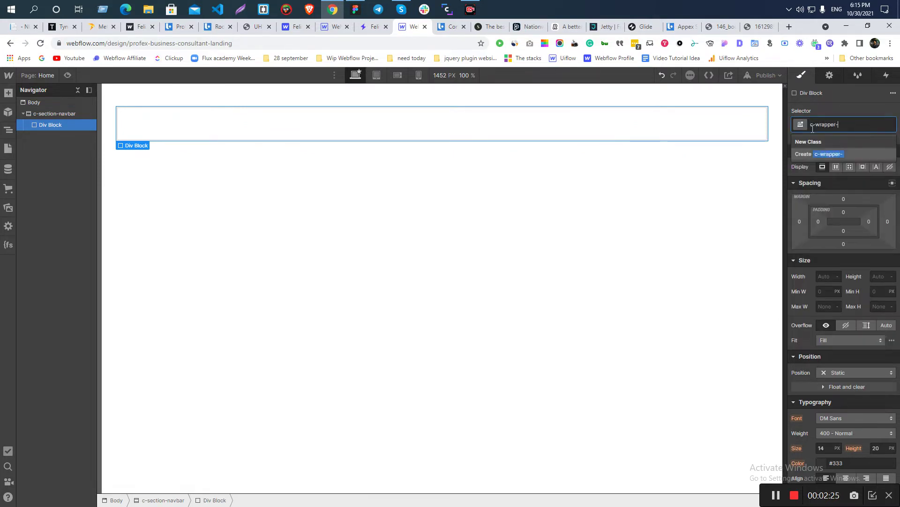
text(1320)
key(Return)
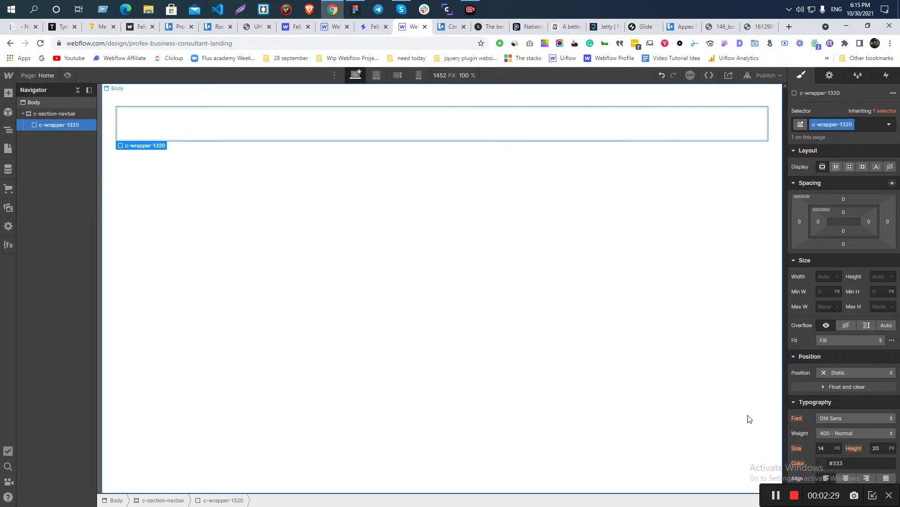
- Set the c-wrapper-1320 div block's maximum width to 1320 px
click(825, 308)
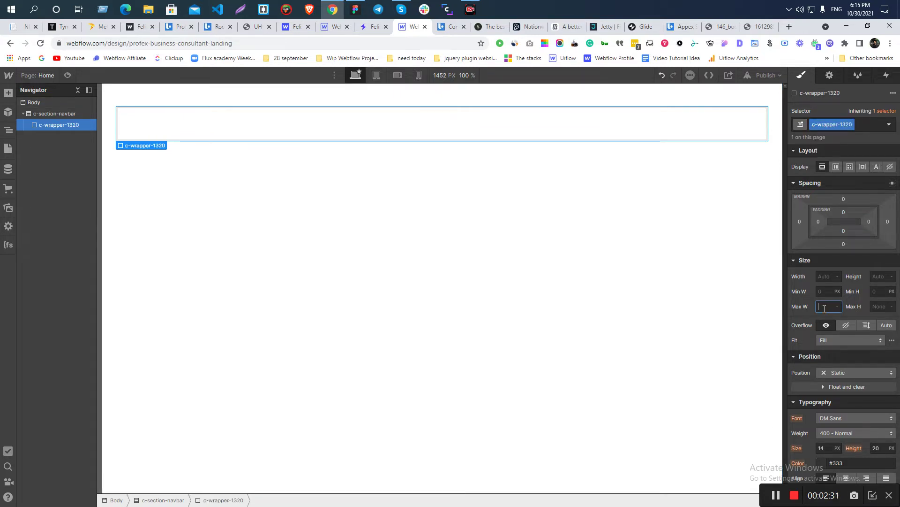
text(1320)
key(Return)
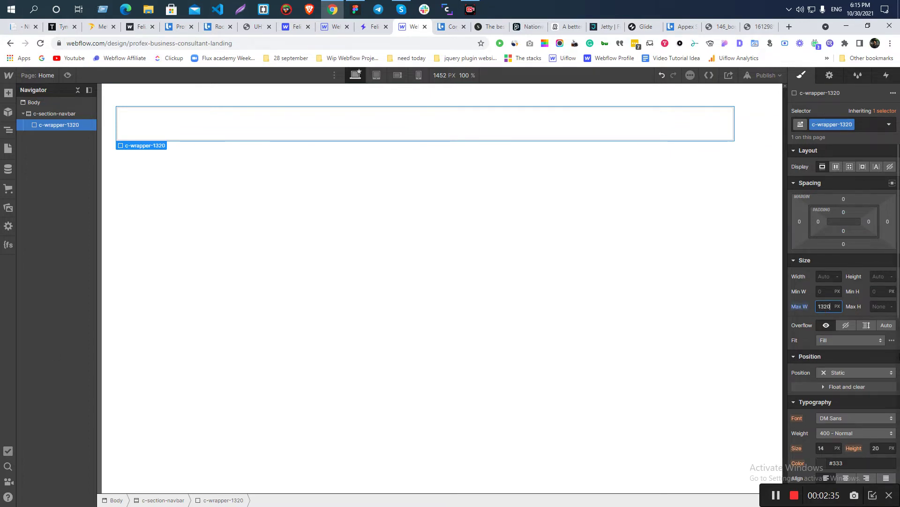
- Centre the c-wrapper-1320 div block horizontally with automatic left and right margins
click(892, 183)
click(325, 327)
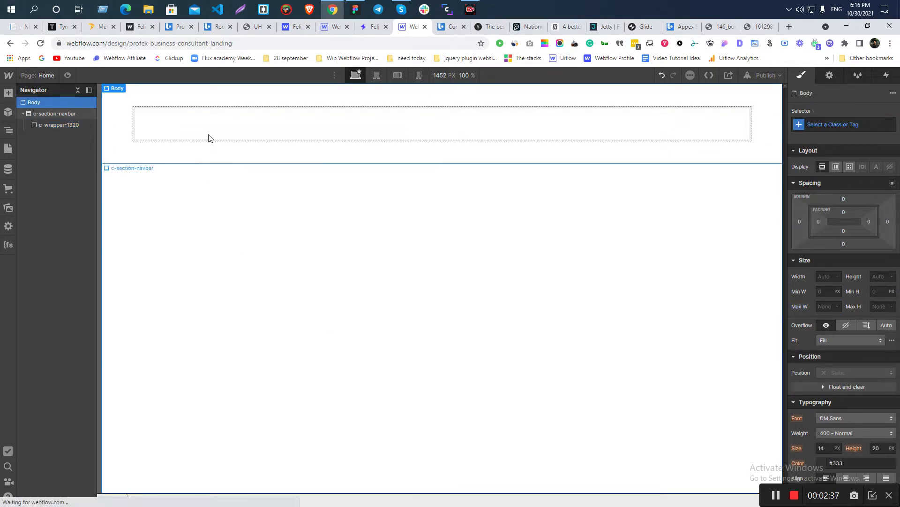
click(211, 131)
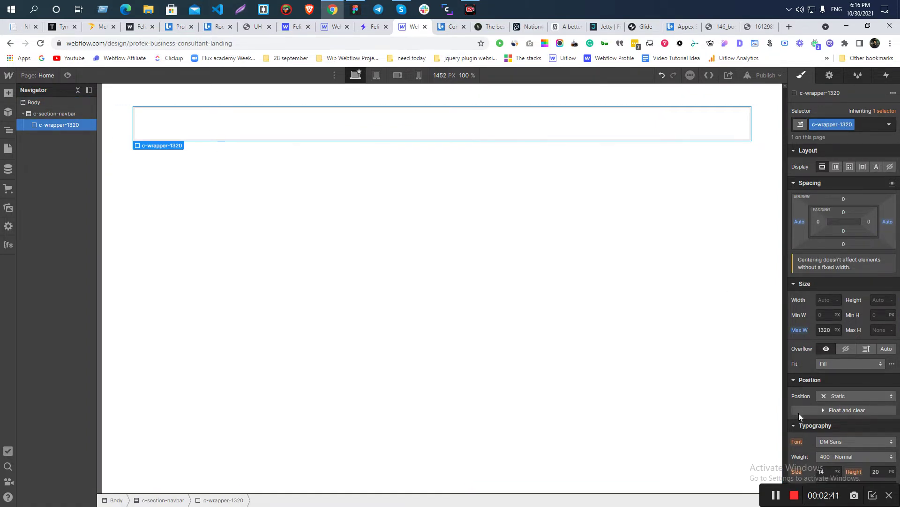
- Switch to Figma and examine the hero's navigation layout, comparing it with the navbar section and wrapper in Webflow
key(alt+Tab)
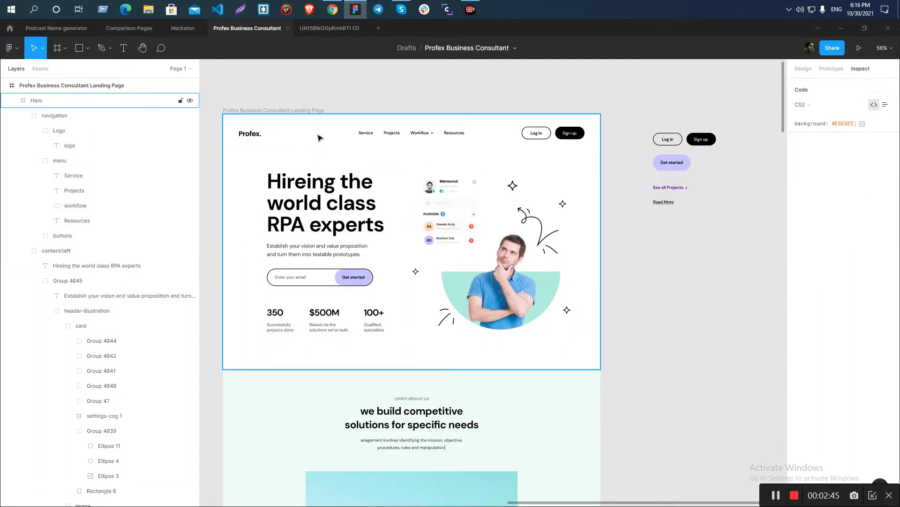
scroll(235, 164, up, 1)
scroll(235, 164, up, 3)
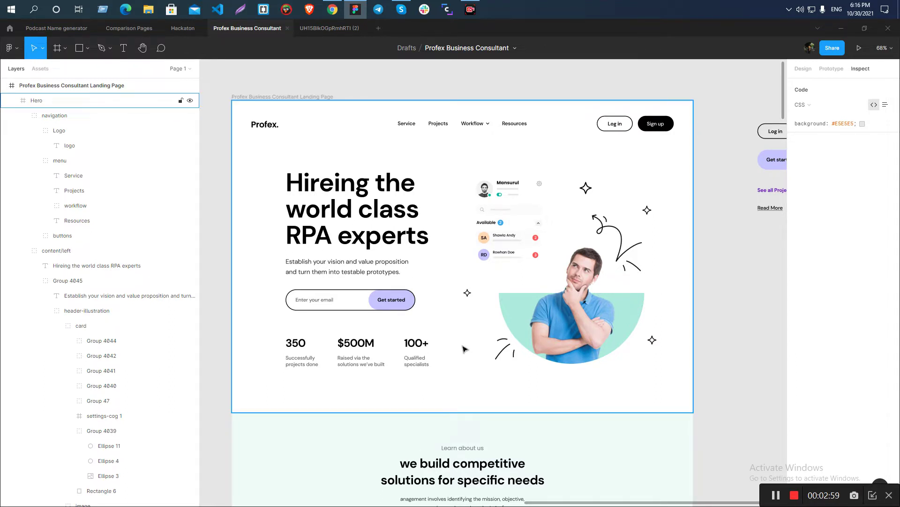
key(alt+Tab)
click(165, 113)
click(178, 129)
key(alt+Tab)
key(alt+Tab)
click(223, 169)
click(218, 127)
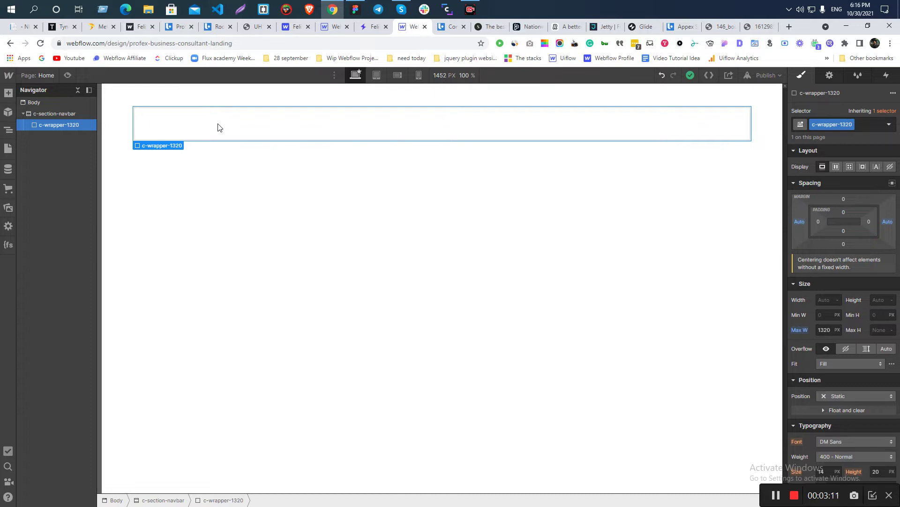
key(alt+Tab)
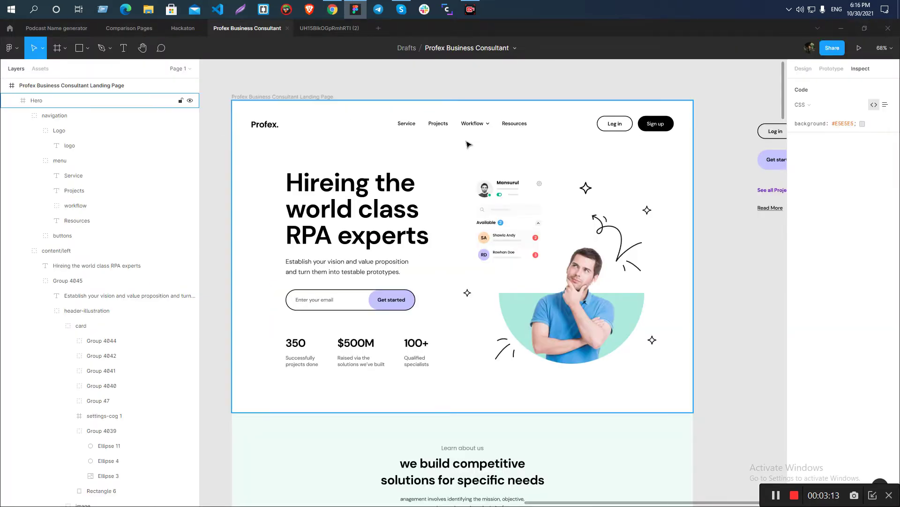
key(alt+Tab)
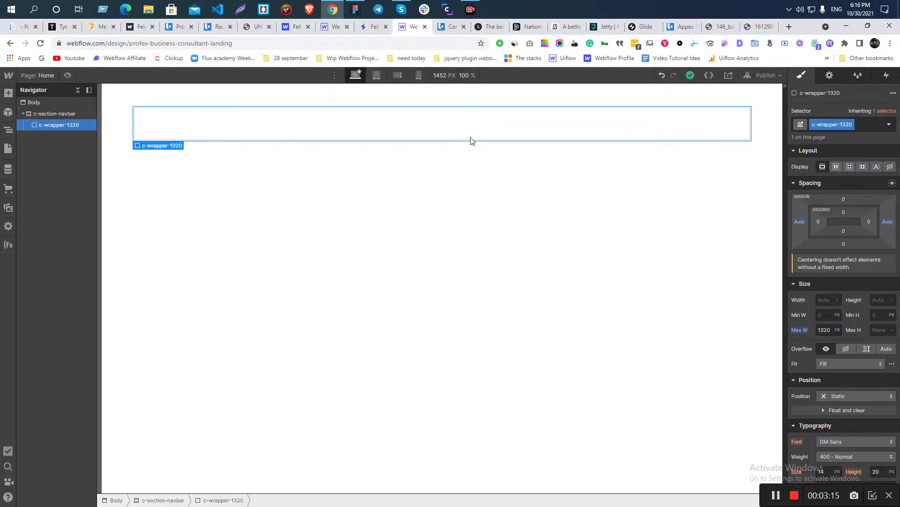
- Add a div block inside c-wrapper-1320 and give it the class c-navbar-desktop
key(ctrl+e)
key(Return)
click(217, 193)
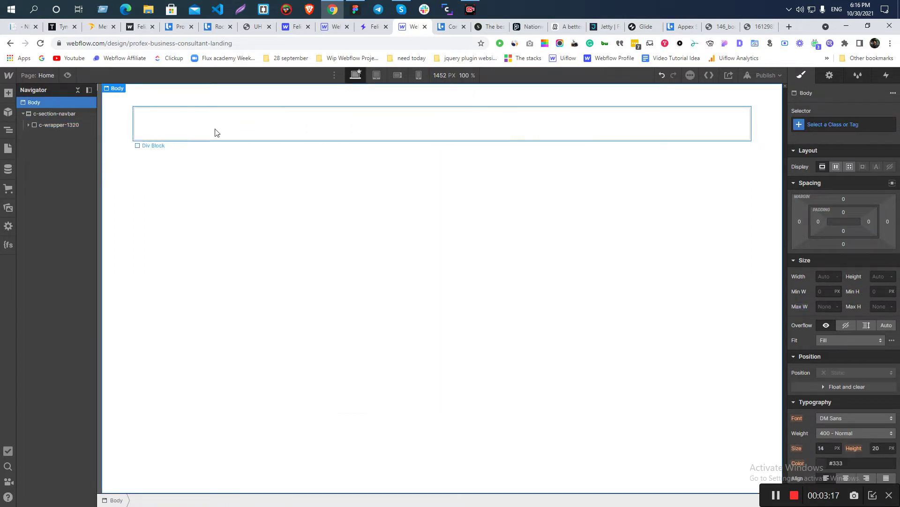
click(202, 131)
click(839, 124)
text(c-n)
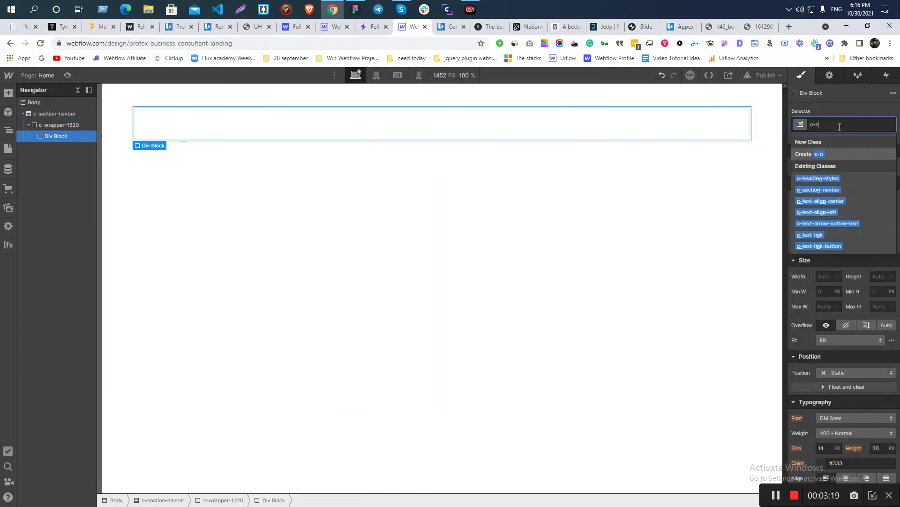
text(avbar-)
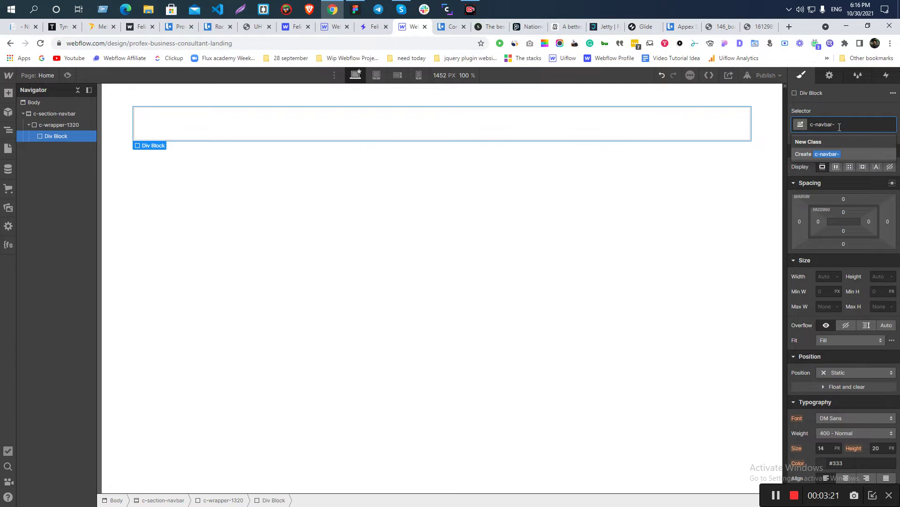
text(desktop)
key(Return)
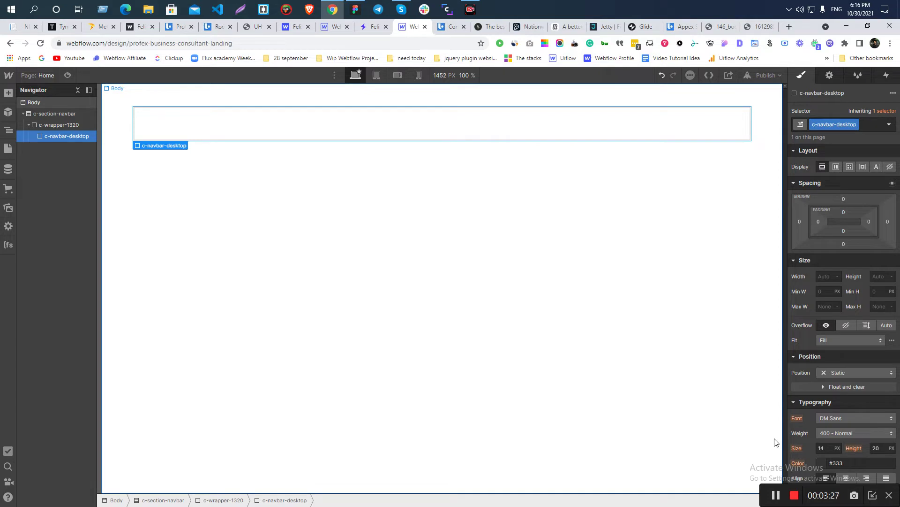
- Check the logo in the Figma design, and in Webflow add a link block inside c-navbar-desktop that opens in a new tab
click(436, 376)
click(221, 107)
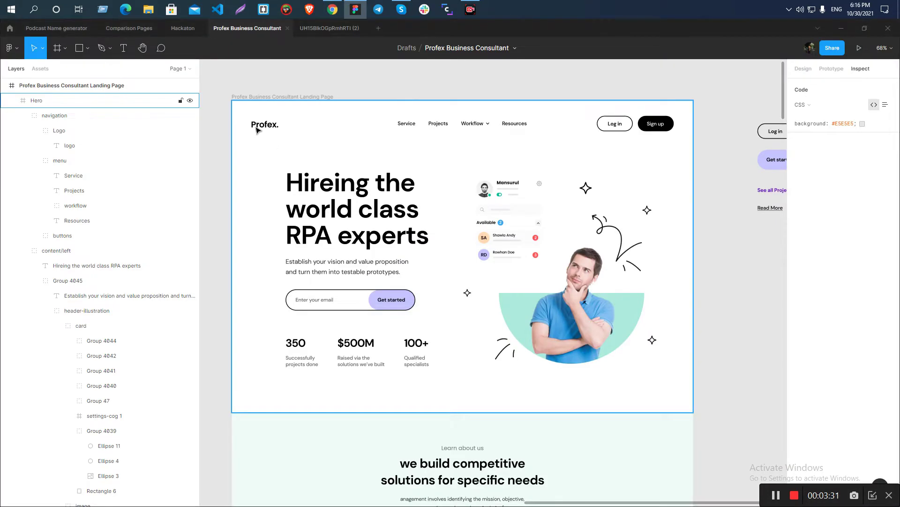
key(alt+Tab)
key(ctrl+k)
text(li)
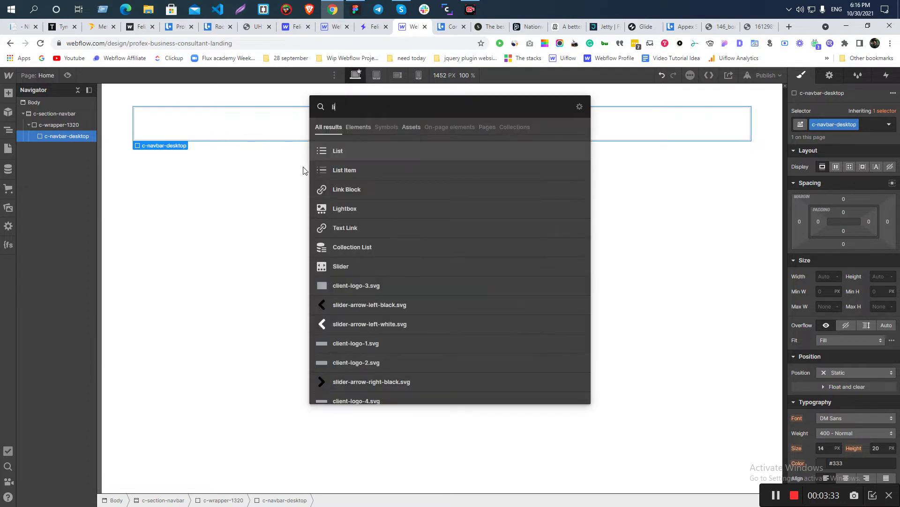
click(350, 184)
click(187, 199)
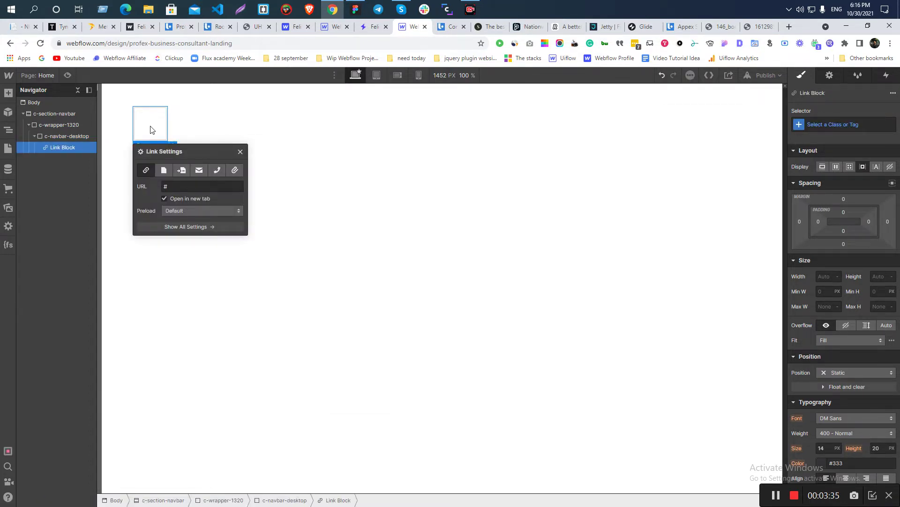
- Add an image element inside the new link block
key(alt+Tab)
key(alt+Tab)
key(ctrl+e)
text(c)
key(BackSpace)
text(im)
key(Return)
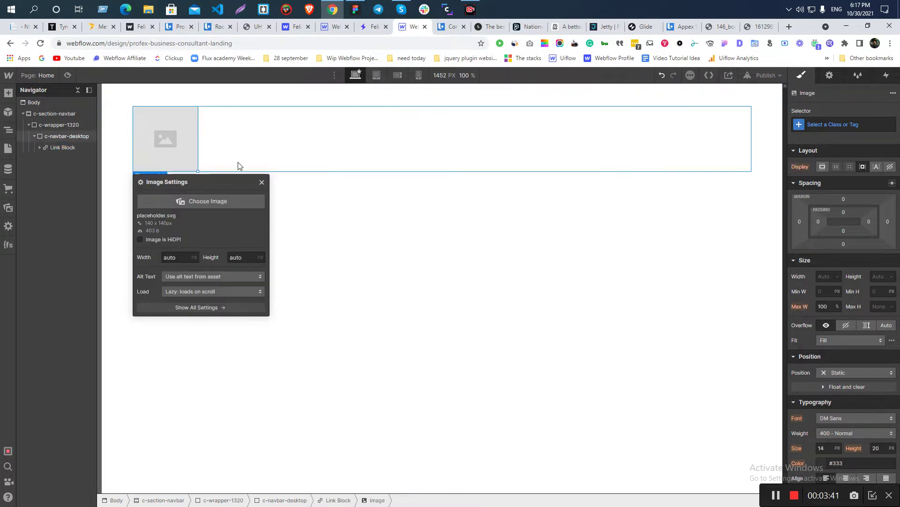
- Find the logo among the assets and use logo.svg as the link block's image
click(190, 202)
double_click(58, 135)
text(logo)
click(38, 170)
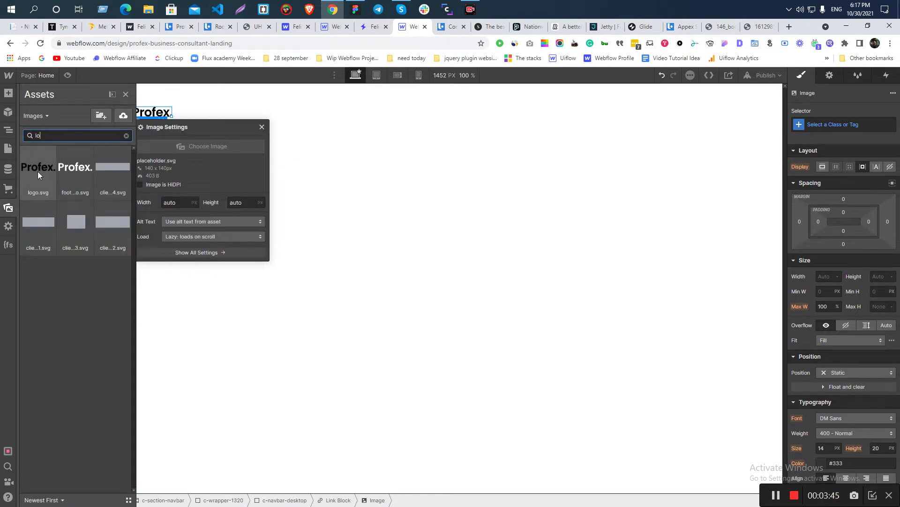
click(458, 175)
click(159, 114)
- Check the menu in the Figma design, and in Webflow add a div block after the logo link block inside c-navbar-desktop
key(alt+Tab)
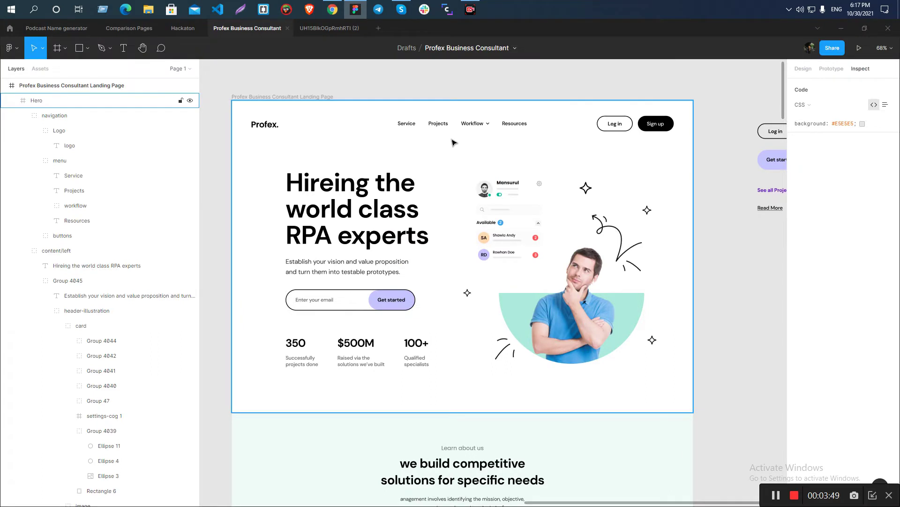
key(alt+Tab)
click(257, 124)
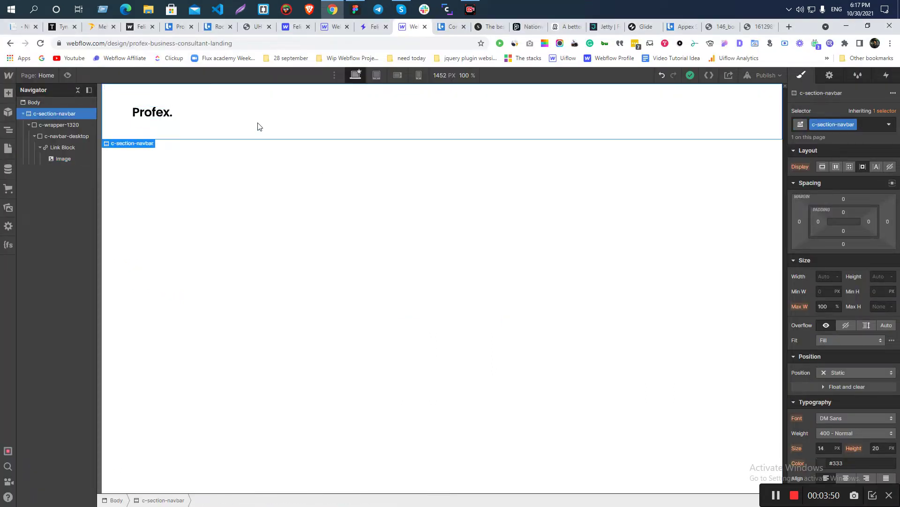
click(39, 147)
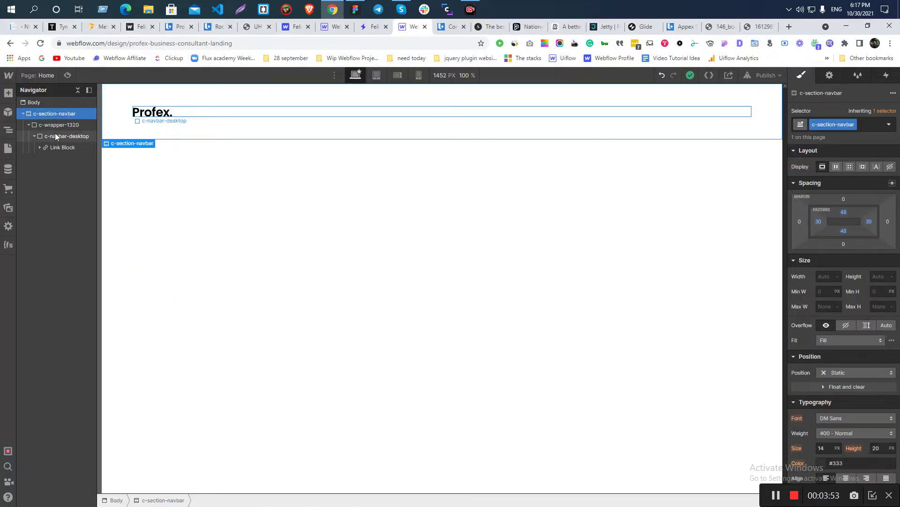
click(55, 136)
key(ctrl+e)
click(370, 148)
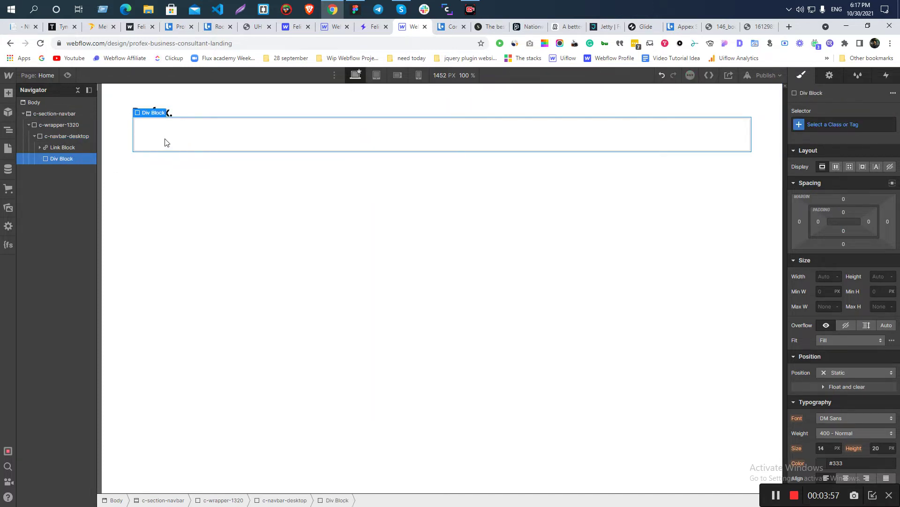
- Add a text link inside the new div block below the logo
key(ctrl+e)
text(link)
click(377, 156)
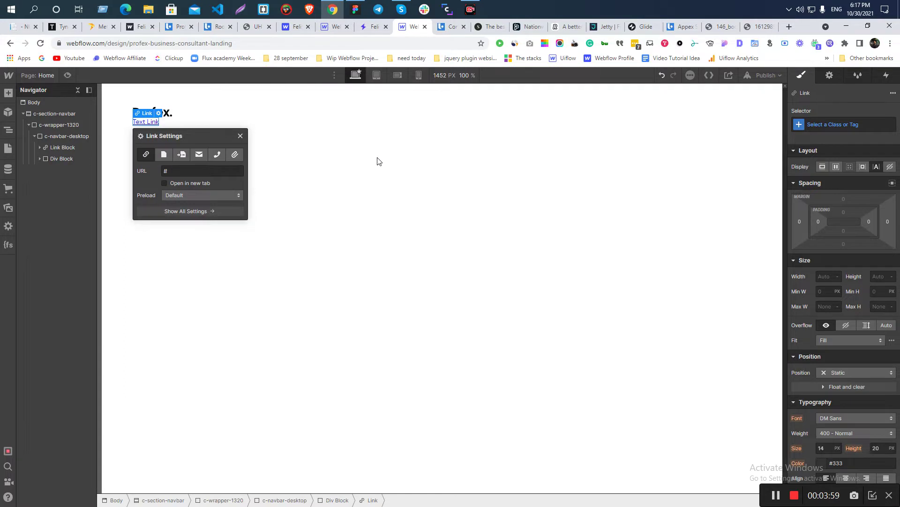
- Check the first menu item in Figma and change the Webflow text link's label to Service
key(alt+Tab)
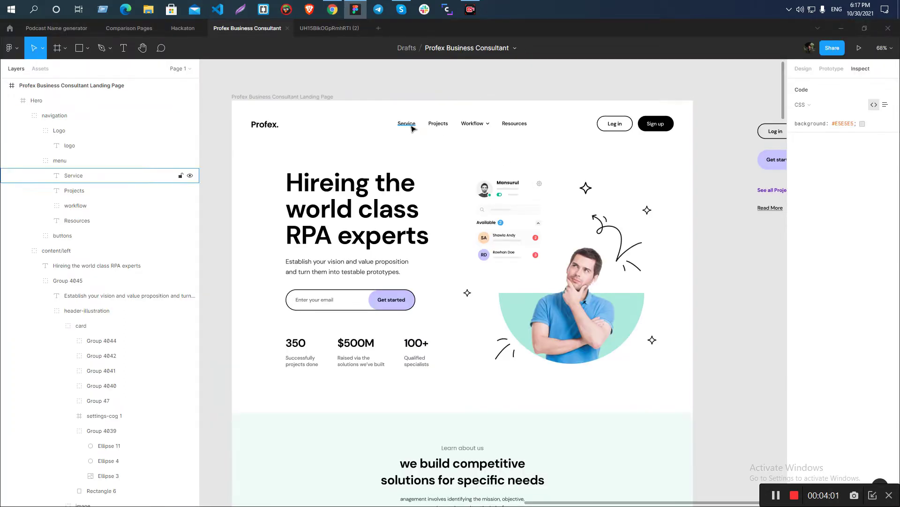
click(412, 127)
key(alt+Tab)
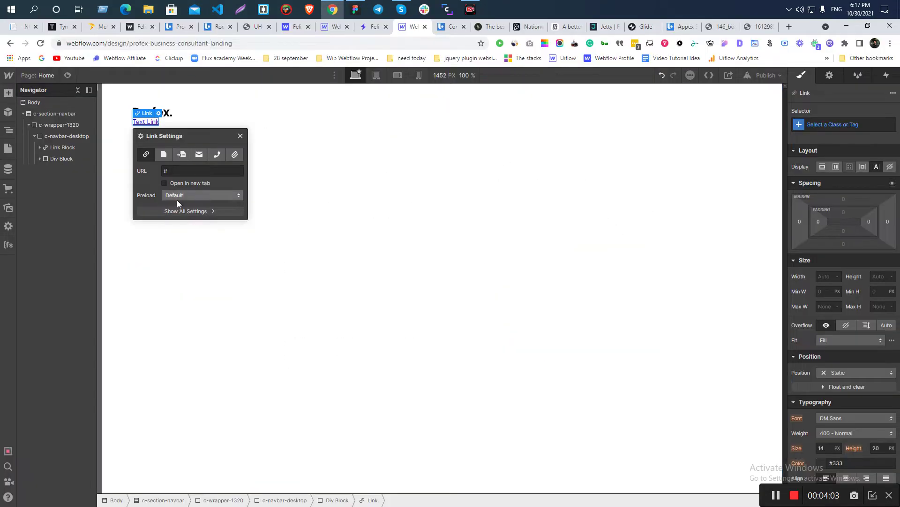
click(240, 135)
double_click(145, 122)
text(Service)
click(141, 152)
click(147, 124)
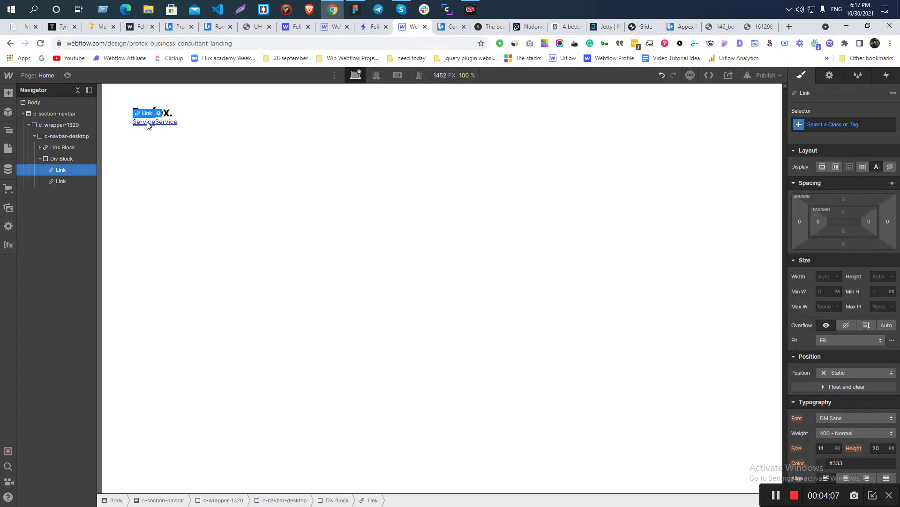
- Switch to Figma and inspect the typography and text colour of the hero heading and the Service menu item
key(alt+Tab)
click(357, 208)
scroll(419, 111, up, 3)
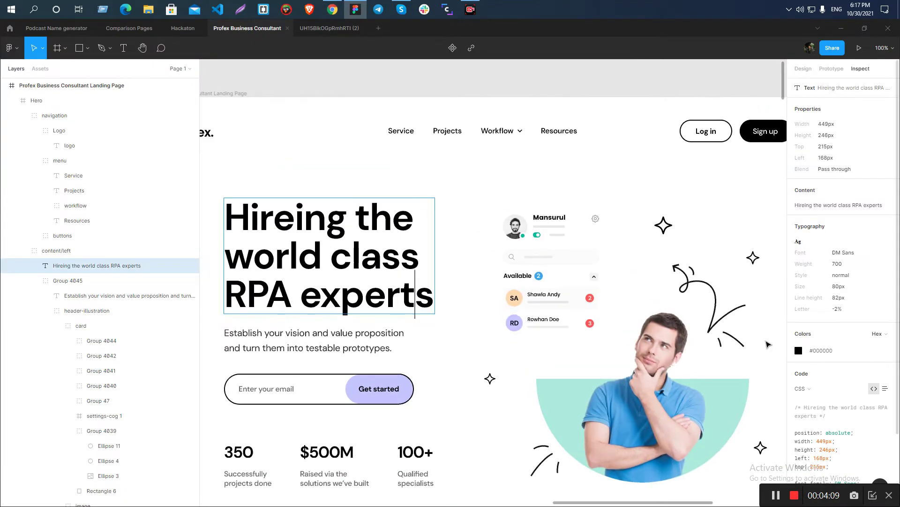
drag(840, 350, 807, 352)
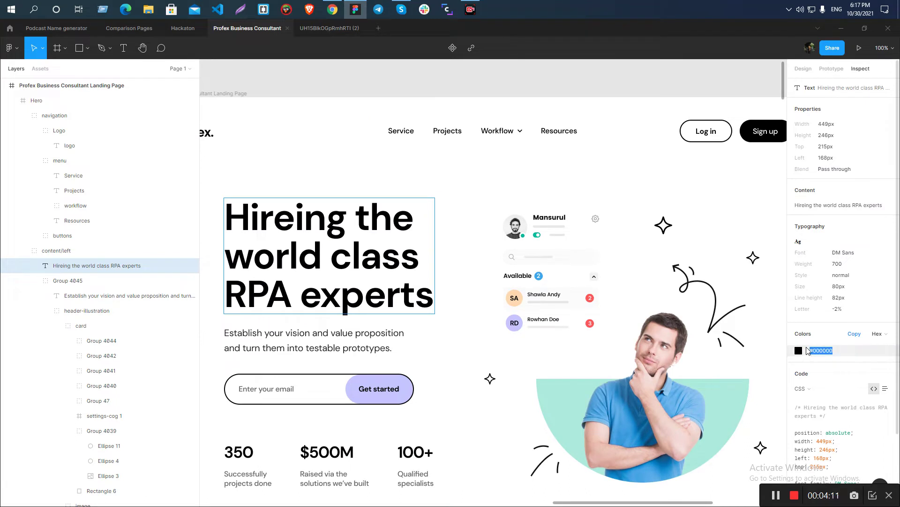
click(401, 131)
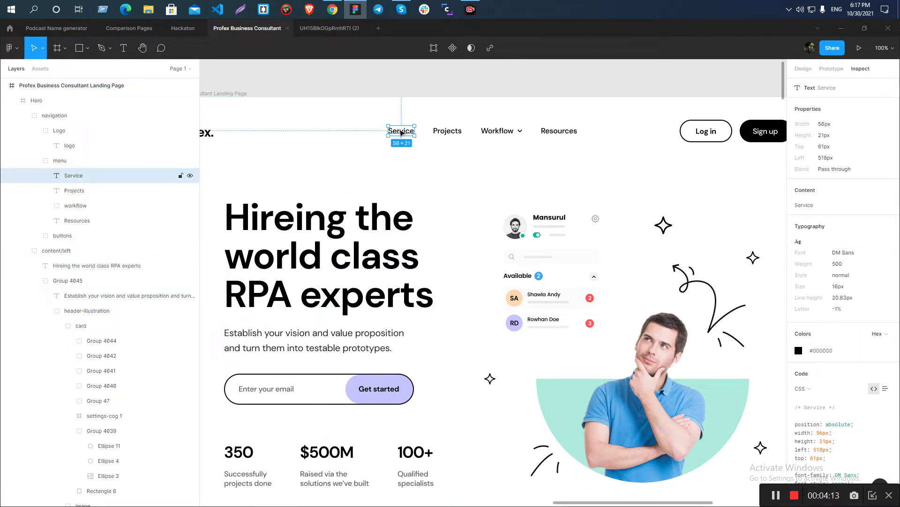
drag(841, 352, 808, 353)
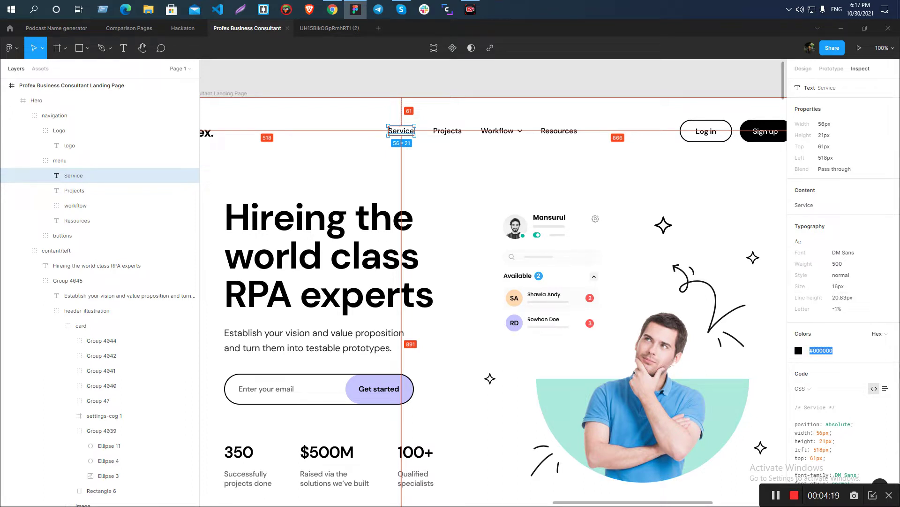
- Switch to Webflow and give the Service text link the class c-nav-link
key(alt+Tab)
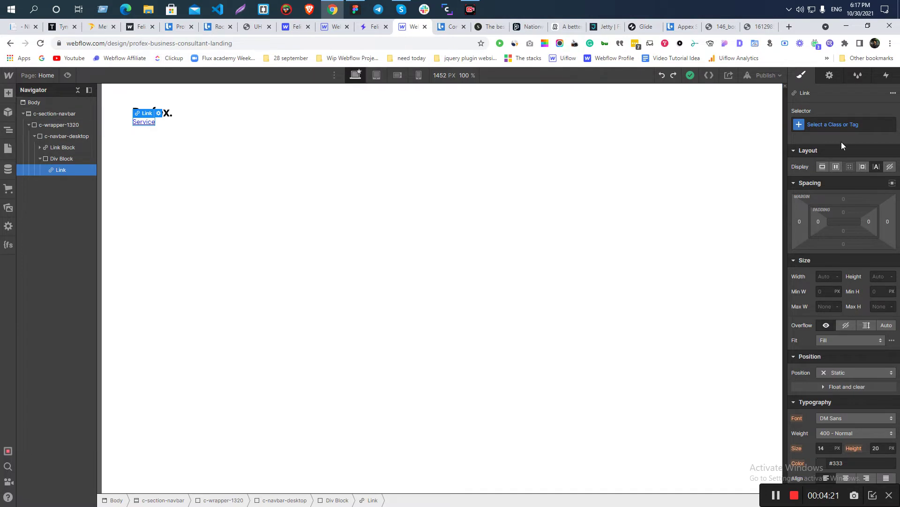
click(829, 125)
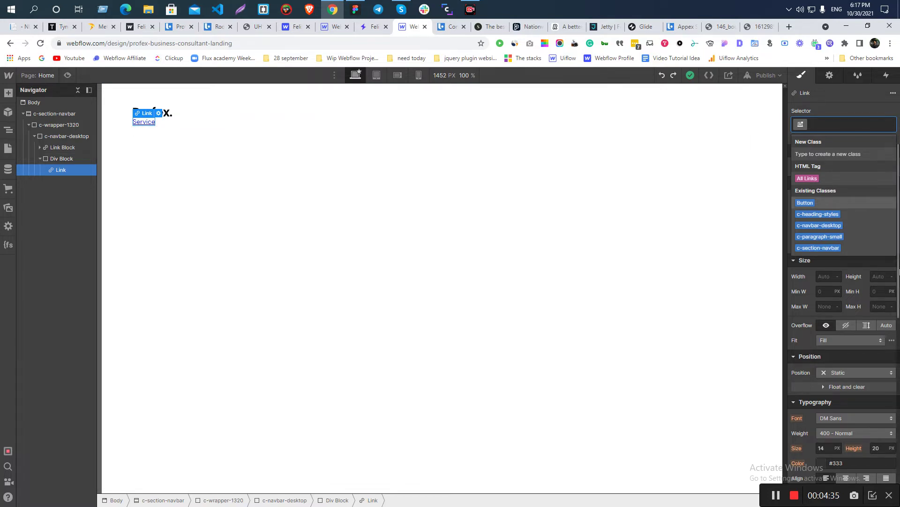
click(445, 308)
click(144, 121)
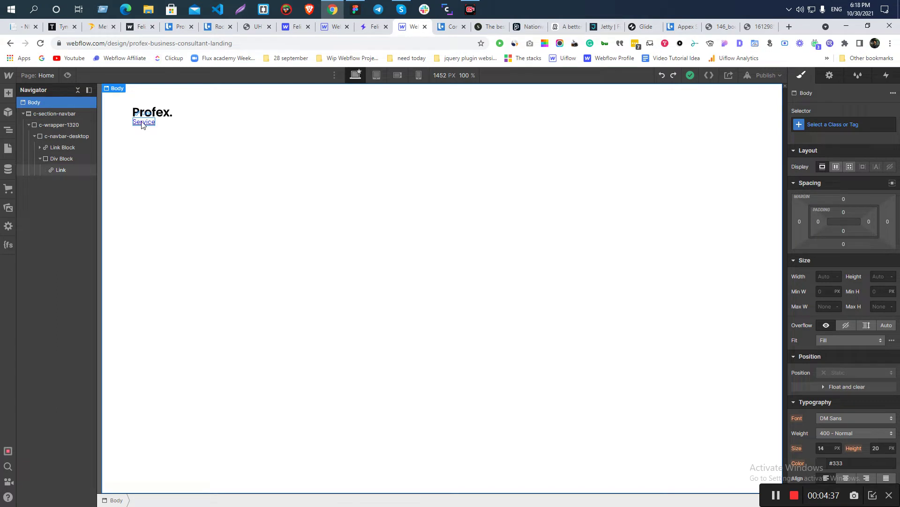
click(820, 125)
text(c)
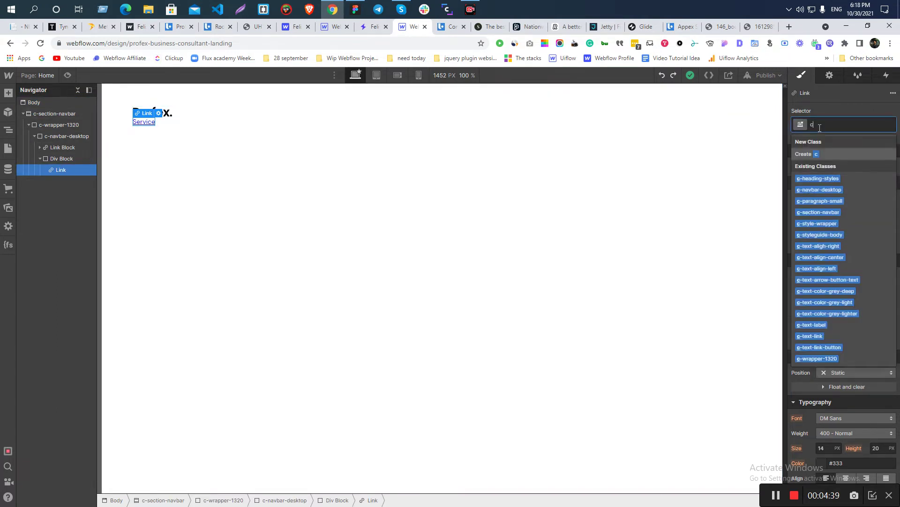
text(-nav)
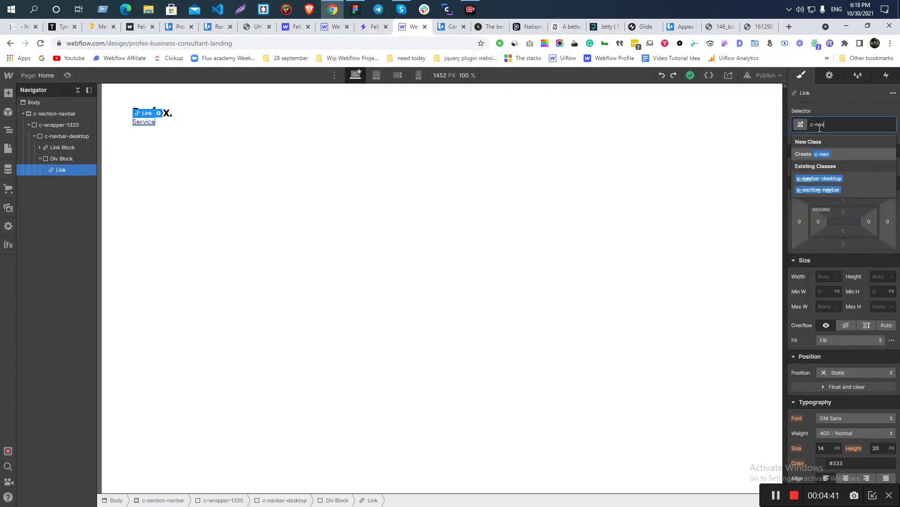
text(-)
text(link)
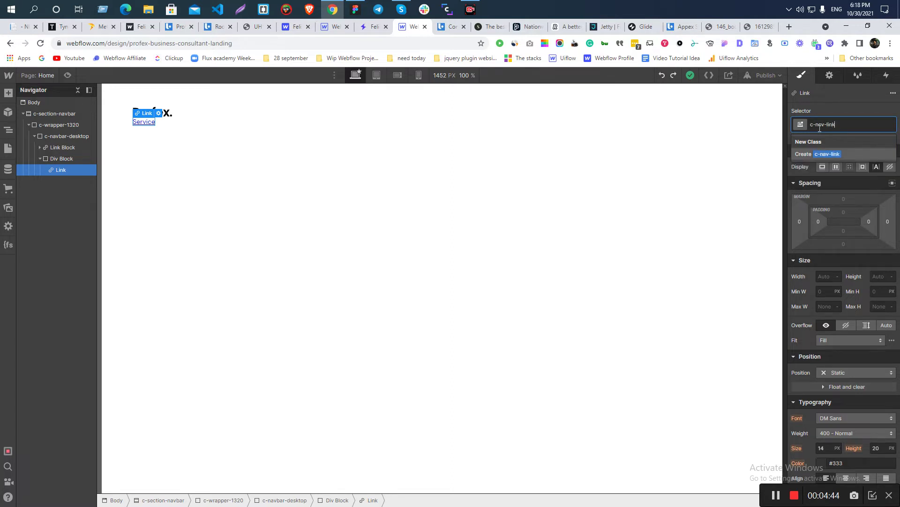
key(Return)
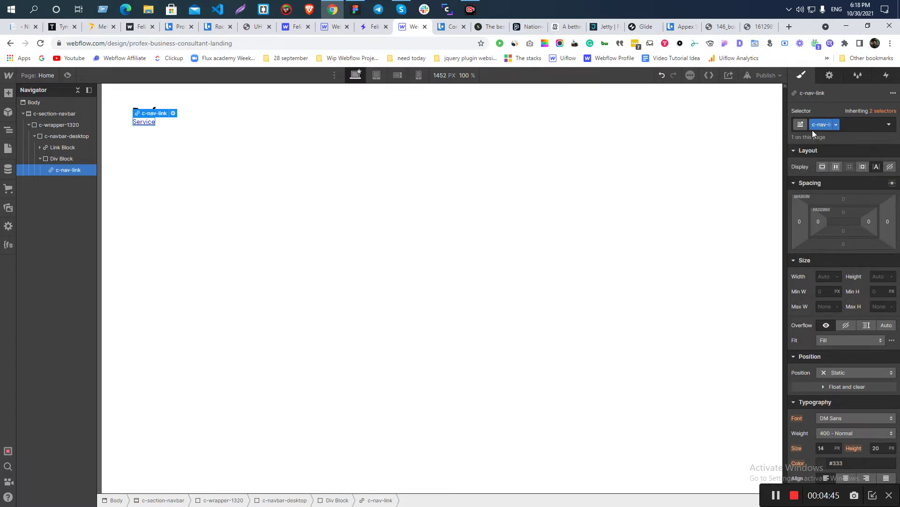
- Set the c-nav-link text colour to black, font size to 17 px and line height to 21 px
scroll(846, 392, down, 3)
click(846, 322)
text(black)
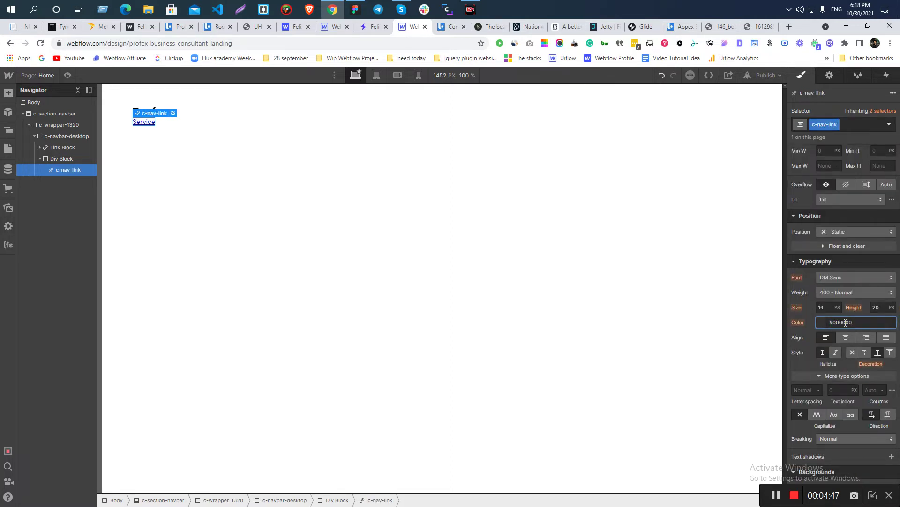
click(826, 309)
key(Up)
key(Up)
key(Up)
key(Tab)
key(Up)
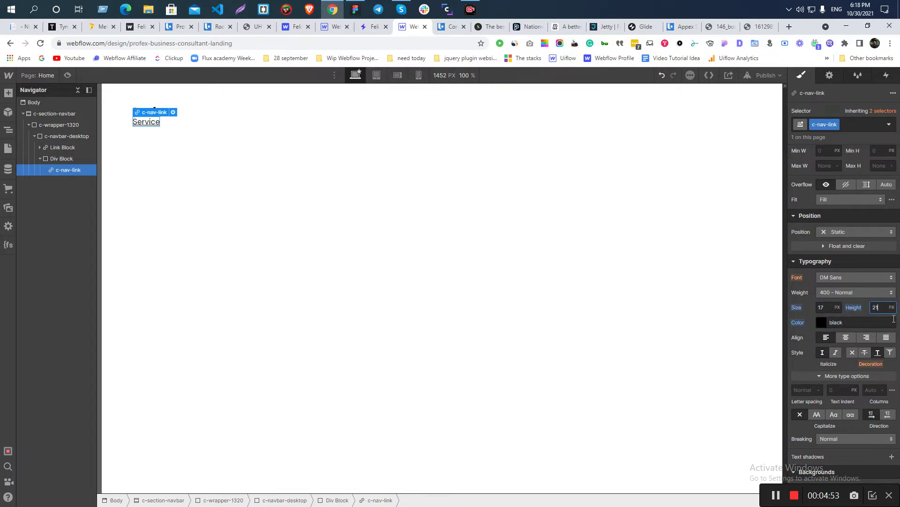
- Check the Service item's size and weight in Figma and set the Webflow link to 16 px and 500 - Medium
key(alt+Tab)
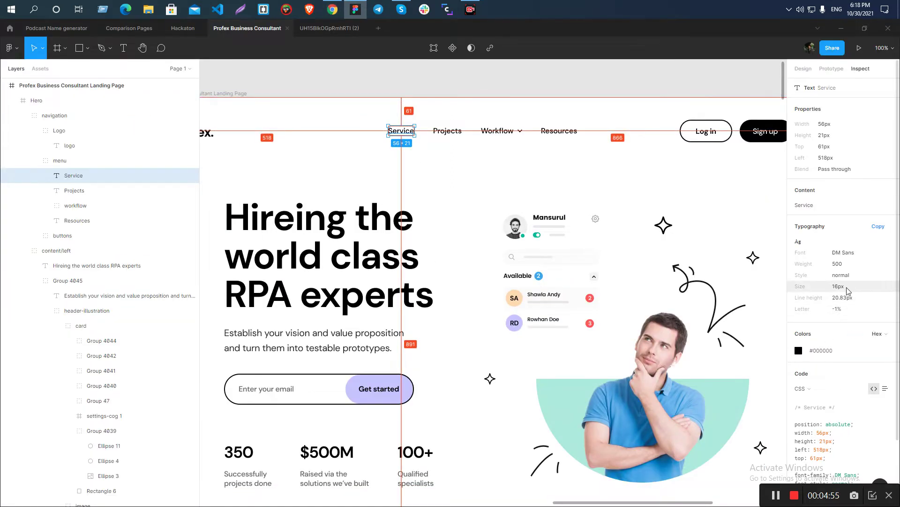
key(alt+Tab)
click(826, 307)
key(Down)
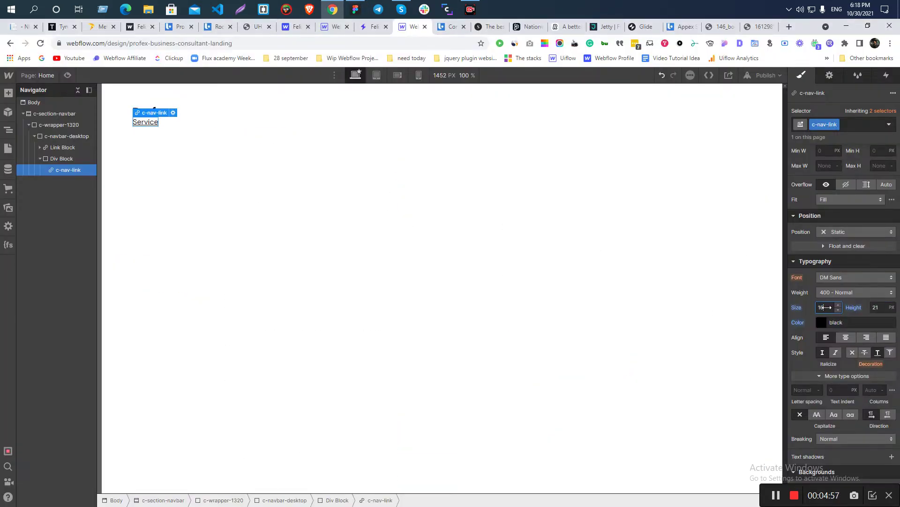
key(alt+Tab)
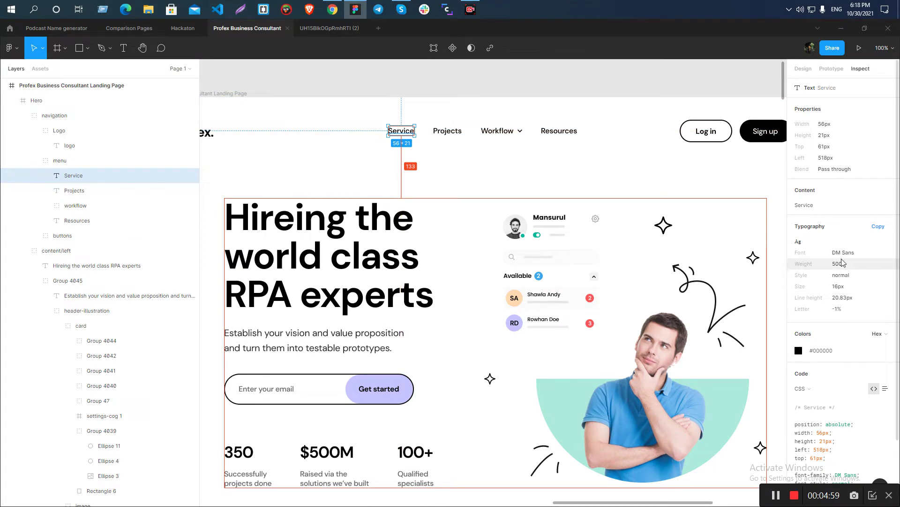
key(alt+Tab)
click(835, 292)
click(835, 302)
- Switch to Figma and copy the Service item's letter-spacing value from its CSS code
key(alt+Tab)
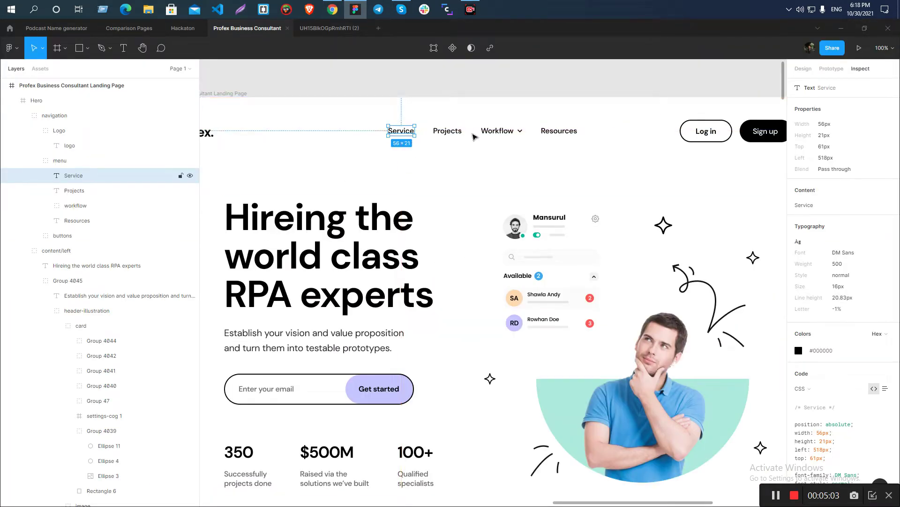
scroll(857, 377, down, 2)
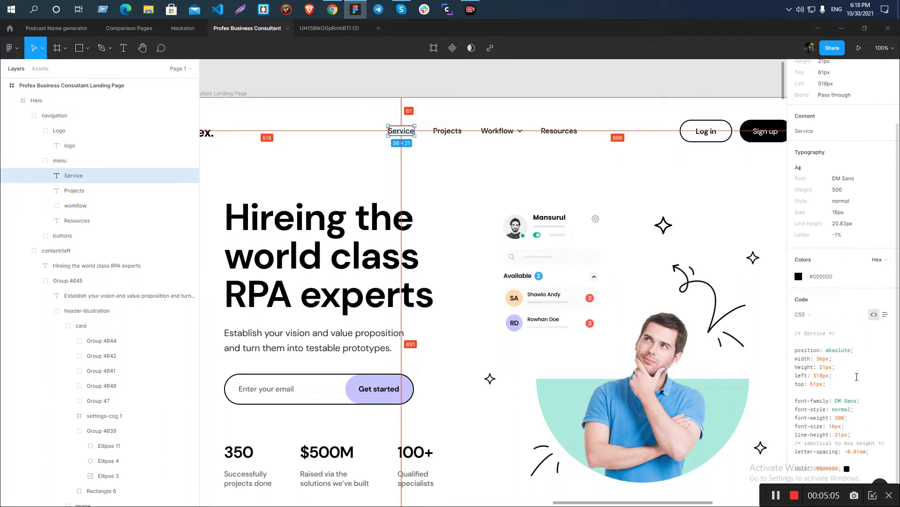
drag(867, 449, 844, 450)
key(ctrl+c)
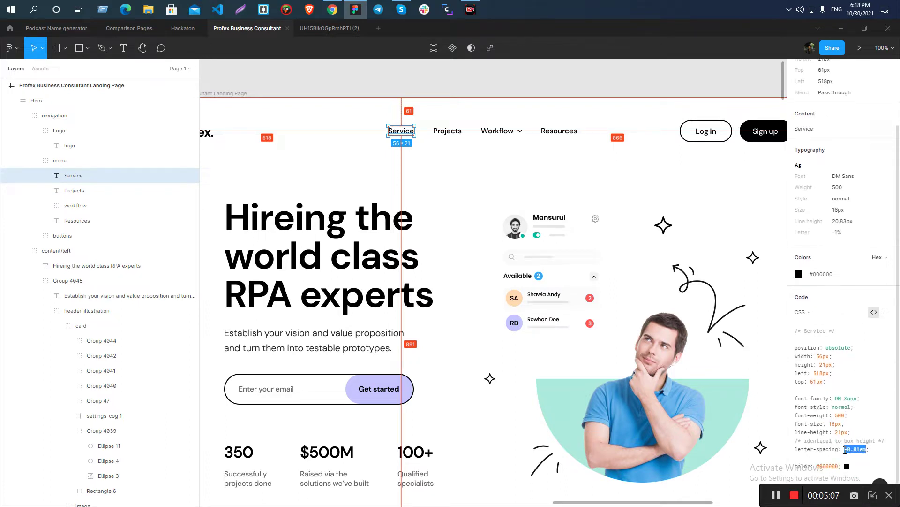
- Switch to Webflow, remove the Service link's underline and set its letter spacing to -0.01 em
key(alt+Tab)
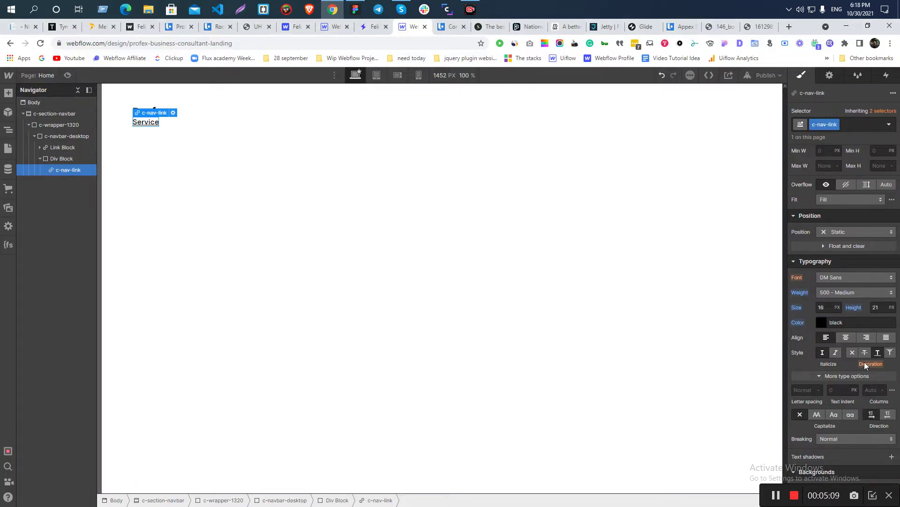
click(852, 352)
click(806, 390)
text(2)
key(ctrl+v)
key(Return)
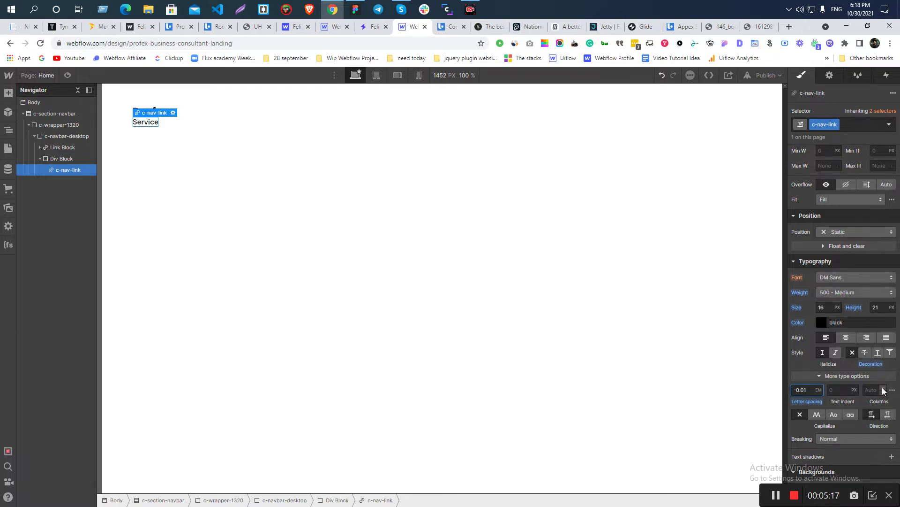
- Switch to Figma and measure the gap between the Service and Projects menu items
click(269, 329)
click(149, 120)
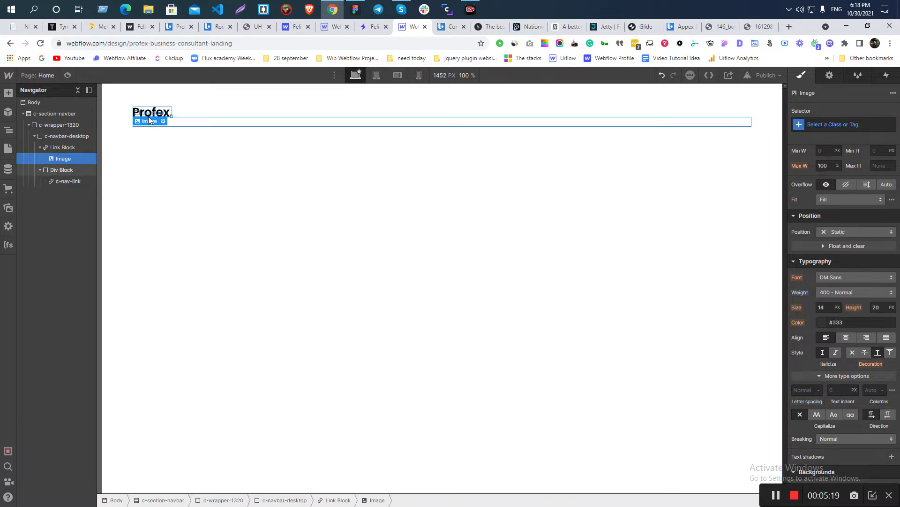
key(alt+Tab)
click(529, 93)
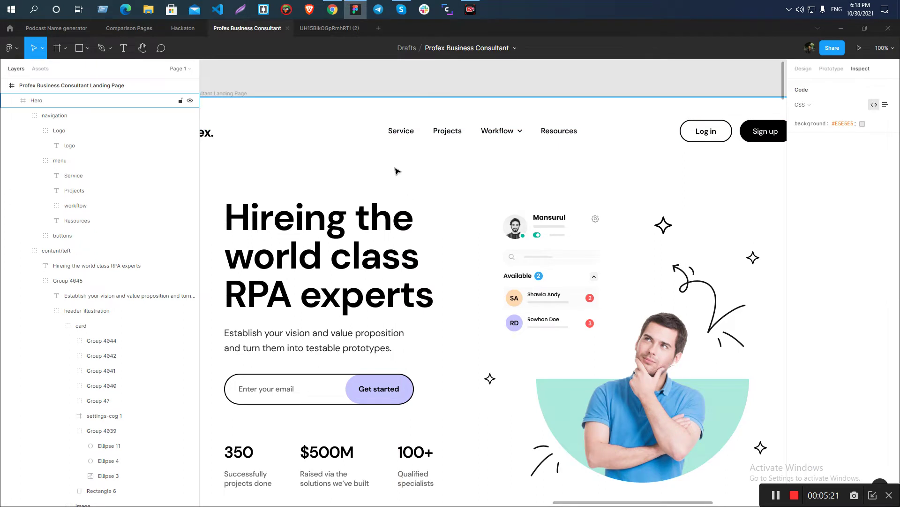
click(403, 133)
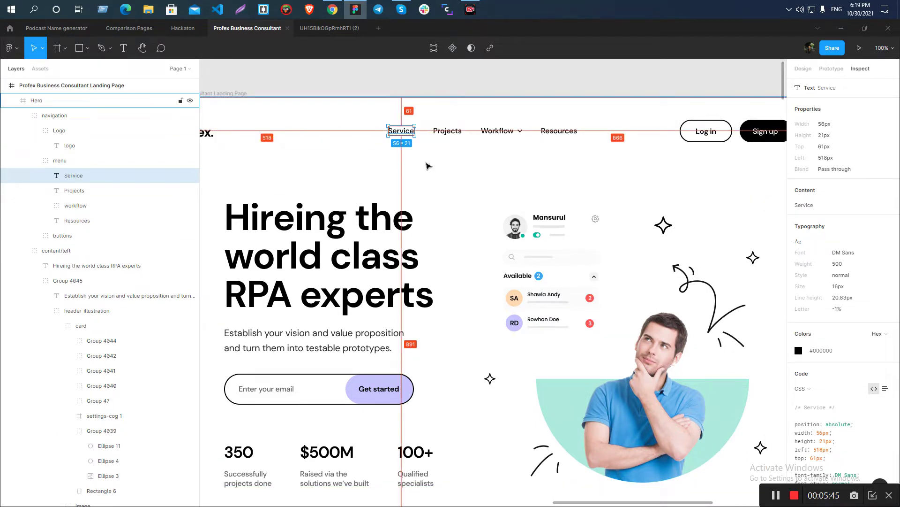
click(426, 89)
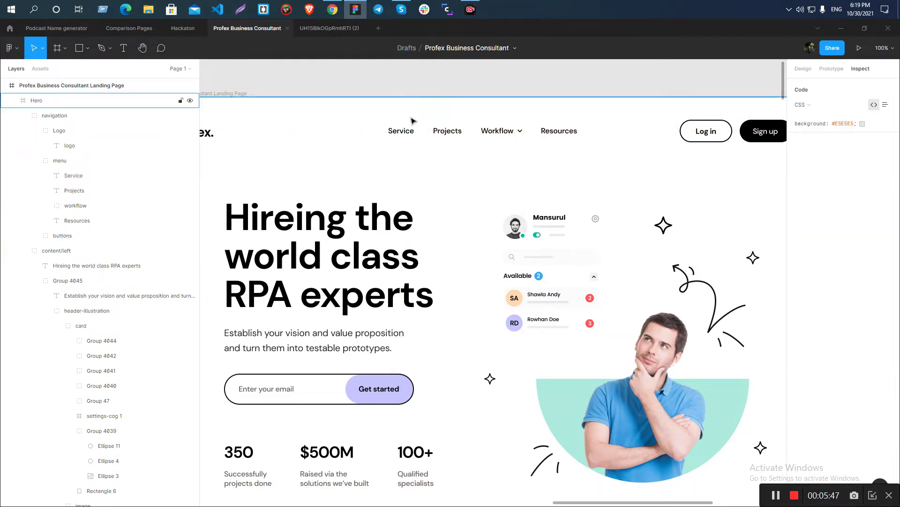
click(403, 132)
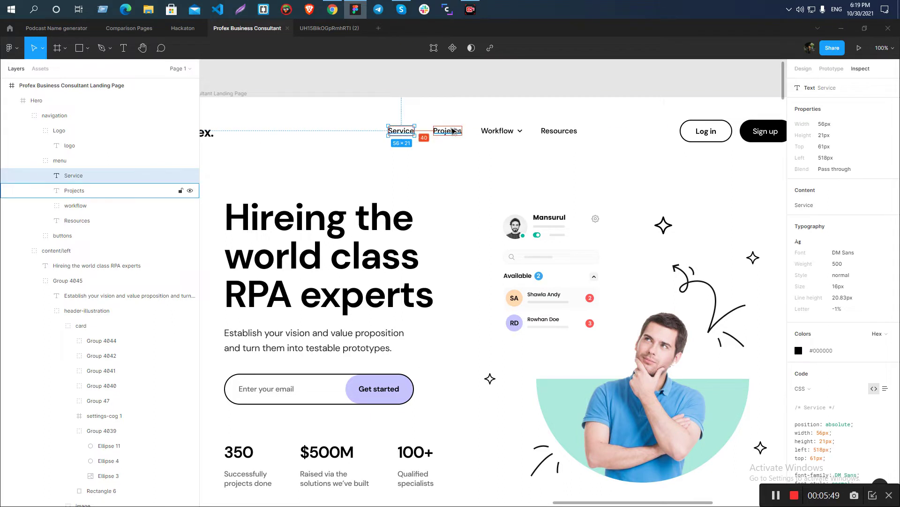
key(Print)
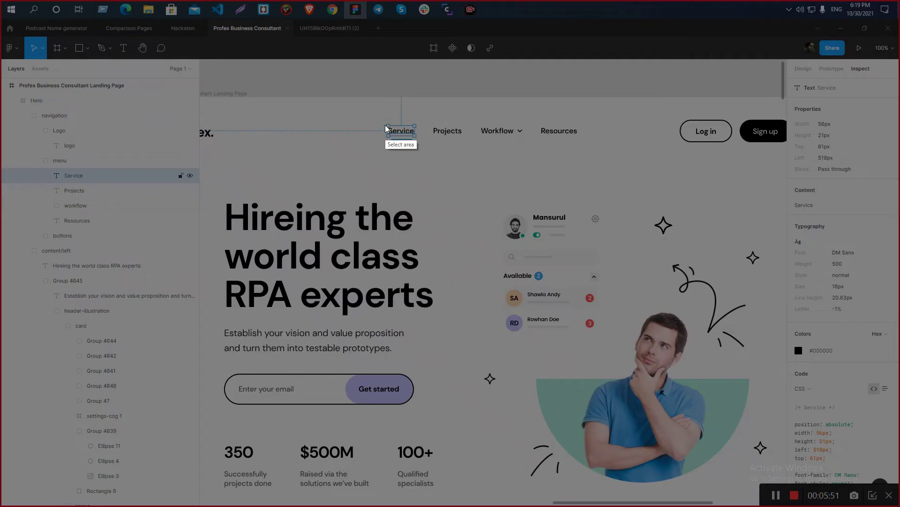
drag(387, 124, 417, 140)
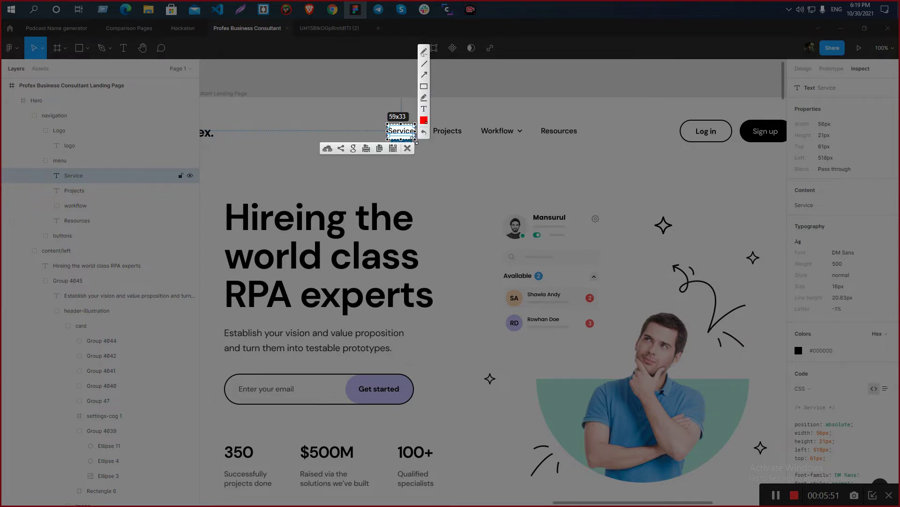
click(410, 147)
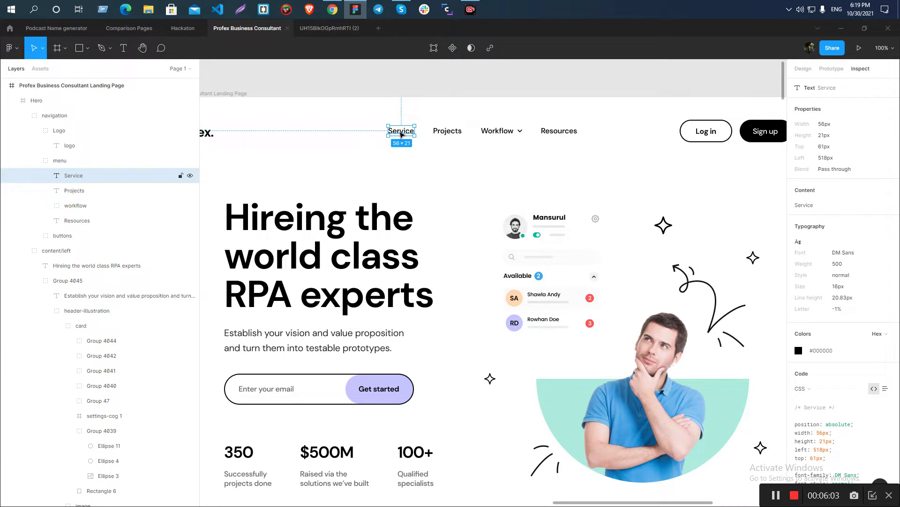
click(407, 82)
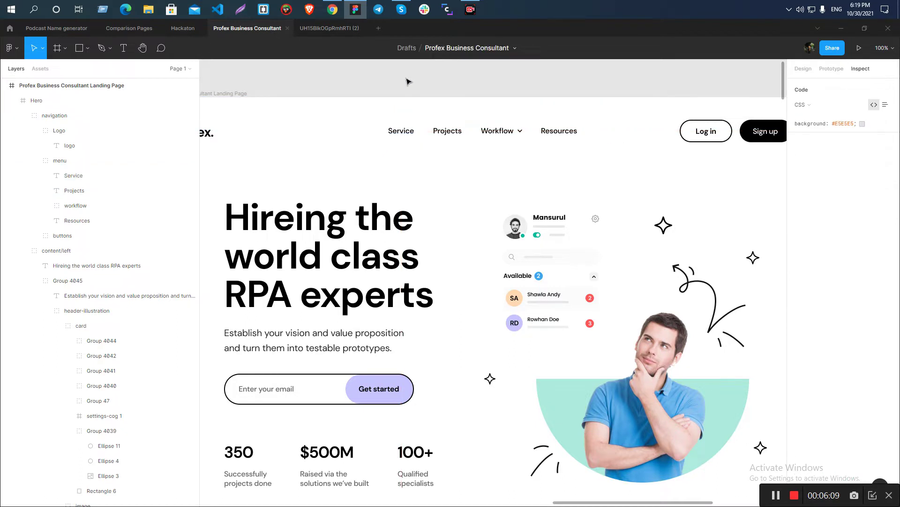
click(402, 136)
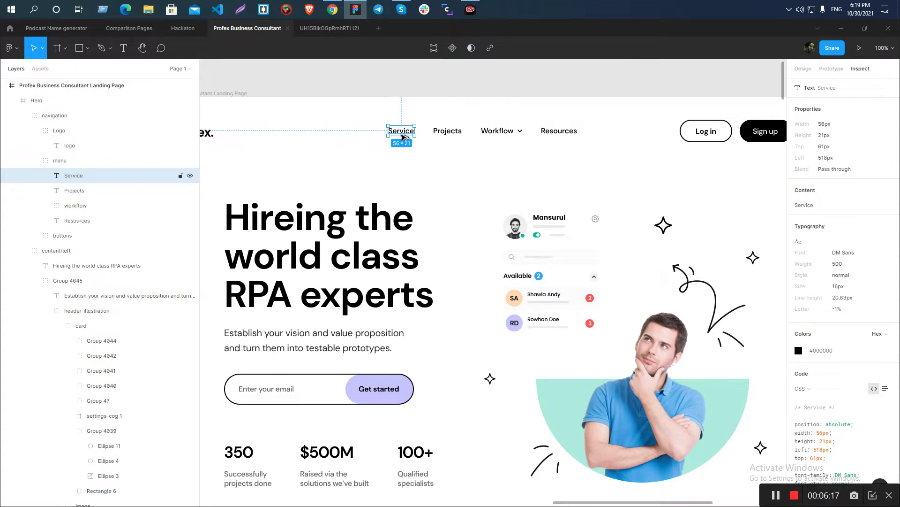
- Switch to Webflow and set the Service link's display to inline-block
key(alt+Tab)
click(151, 141)
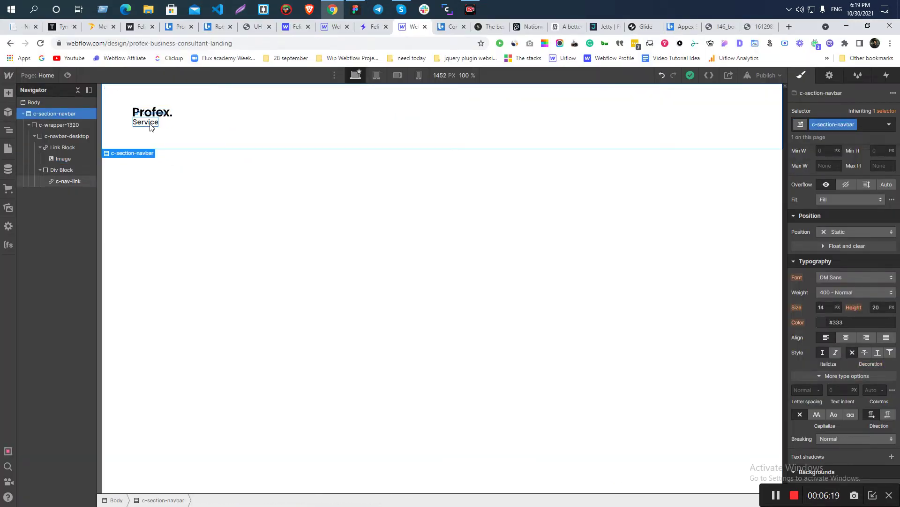
click(149, 123)
scroll(873, 263, up, 3)
click(864, 167)
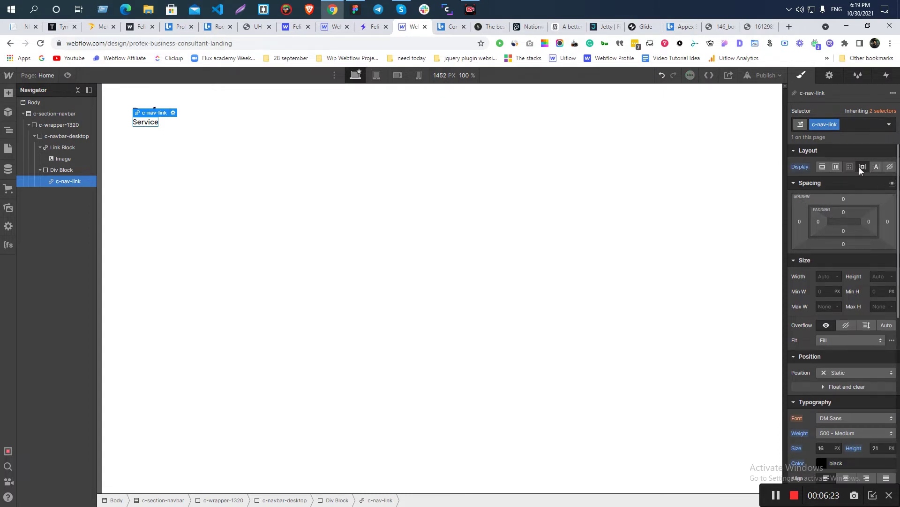
click(873, 167)
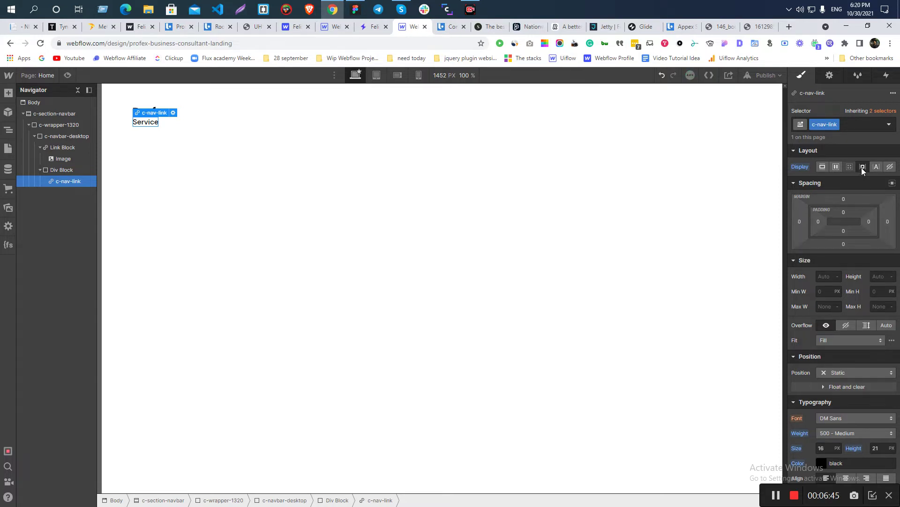
- Set the Service link's left and right padding to 20 px
click(818, 221)
text(20)
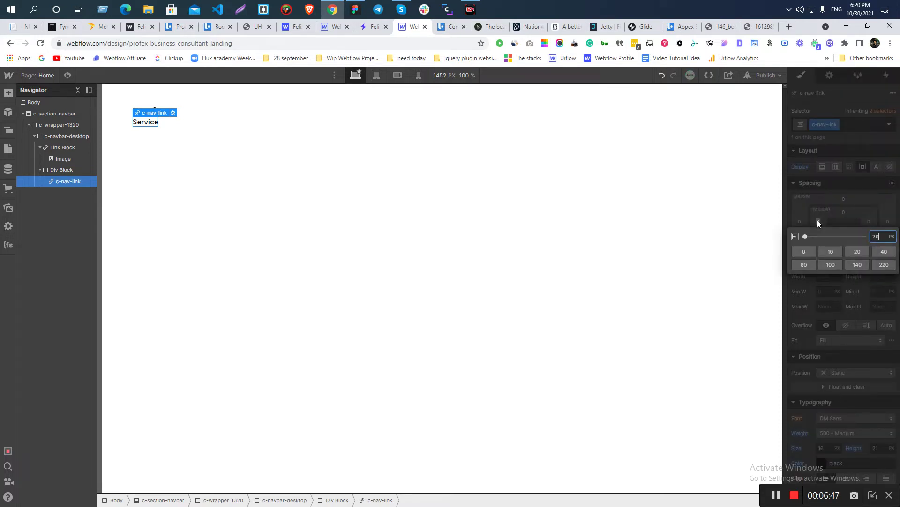
key(Return)
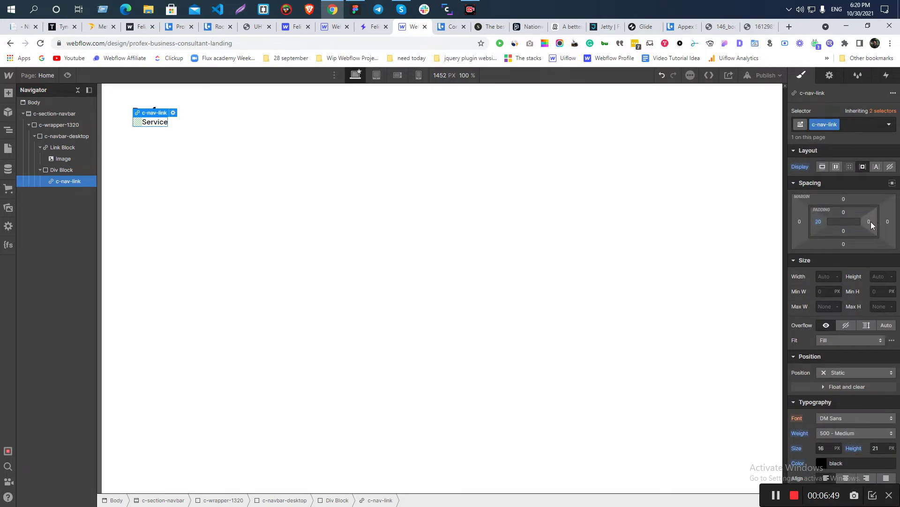
click(870, 221)
key(Return)
- Duplicate the Service link three times so the menu has four links
click(153, 133)
click(153, 126)
key(ctrl+d)
key(ctrl+d)
key(ctrl+d)
- Take the second menu item's label from Figma and rename the second Webflow link to Projects
key(alt+Tab)
click(444, 132)
key(alt+Tab)
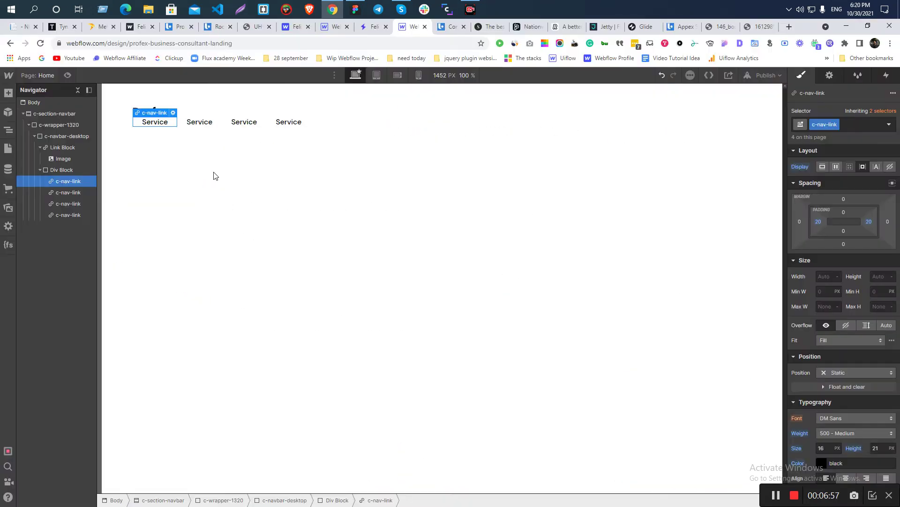
click(203, 121)
double_click(206, 121)
text(Projects)
- Take the last menu item's label from Figma and rename the fourth Webflow link to Resources
key(alt+Tab)
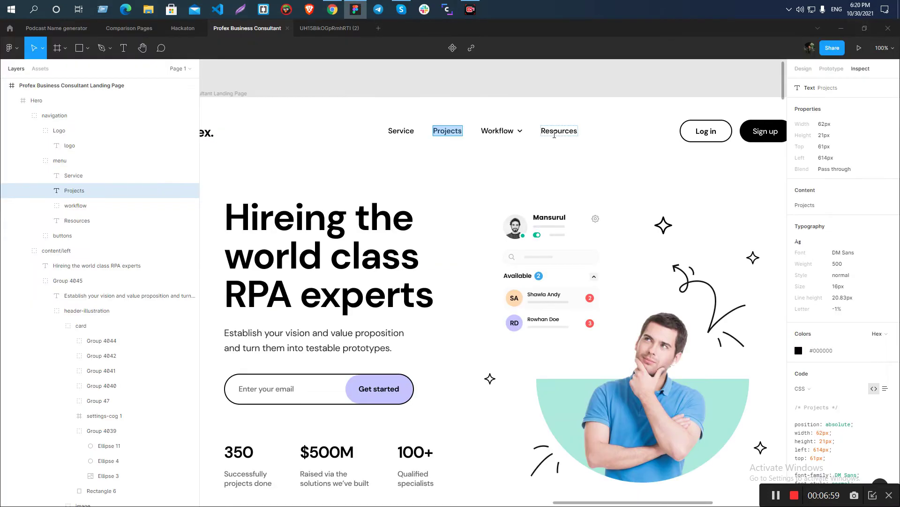
click(555, 132)
double_click(554, 132)
key(alt+Tab)
click(291, 122)
double_click(293, 121)
text(Resources)
- Take the third menu item's label from Figma and rename the third Webflow link to Workflow
key(alt+Tab)
double_click(497, 131)
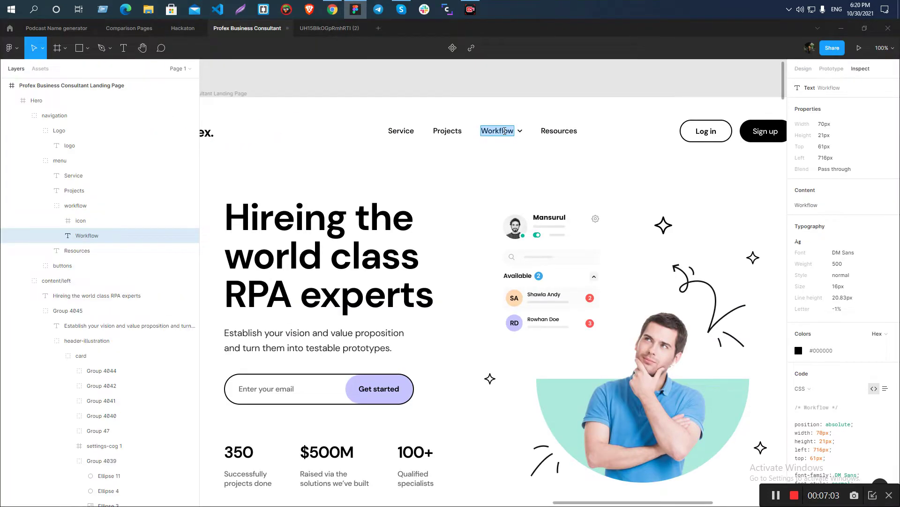
key(alt+Tab)
click(245, 123)
double_click(248, 122)
text(Workflow)
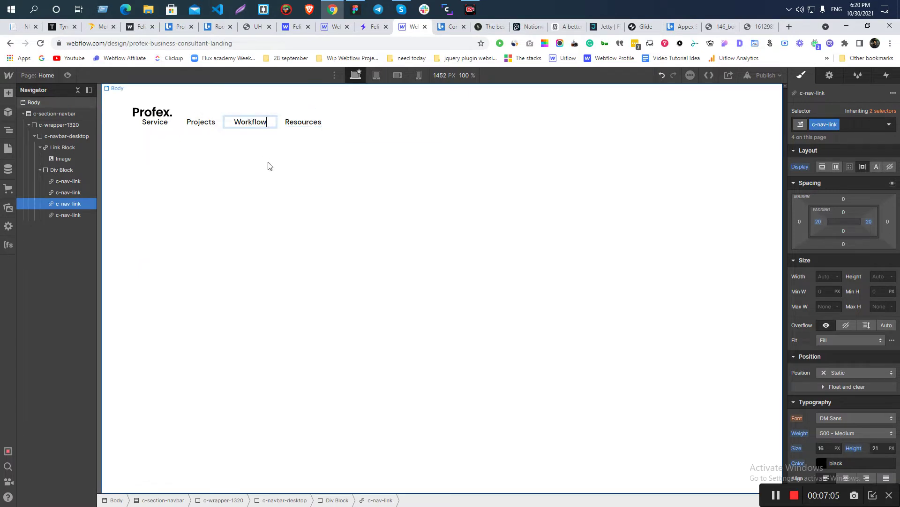
key(Escape)
double_click(303, 122)
key(Escape)
- Collapse the logo and menu blocks and add another div block inside c-navbar-desktop, below the menu links
click(42, 170)
click(40, 148)
click(54, 137)
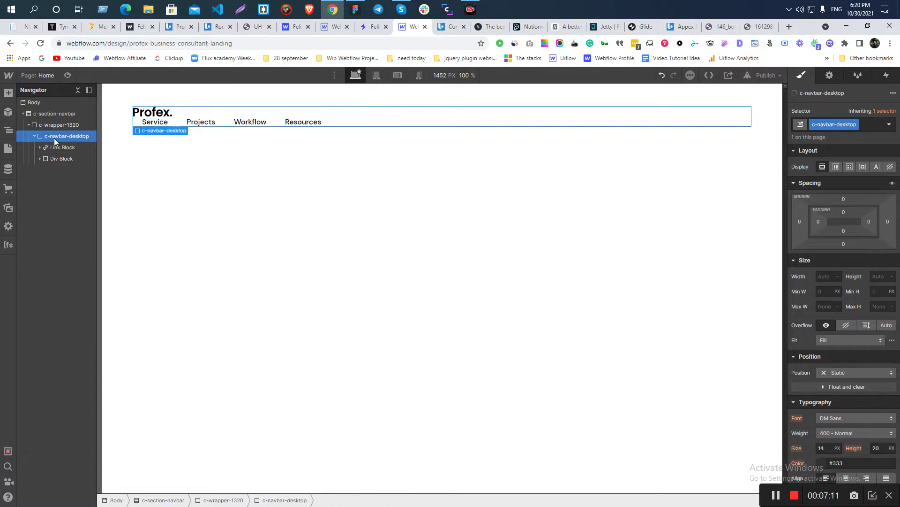
key(ctrl+e)
click(342, 149)
click(256, 205)
click(161, 156)
- Check the Log in and Sign up buttons in Figma and add a button inside the new Webflow div block
key(alt+Tab)
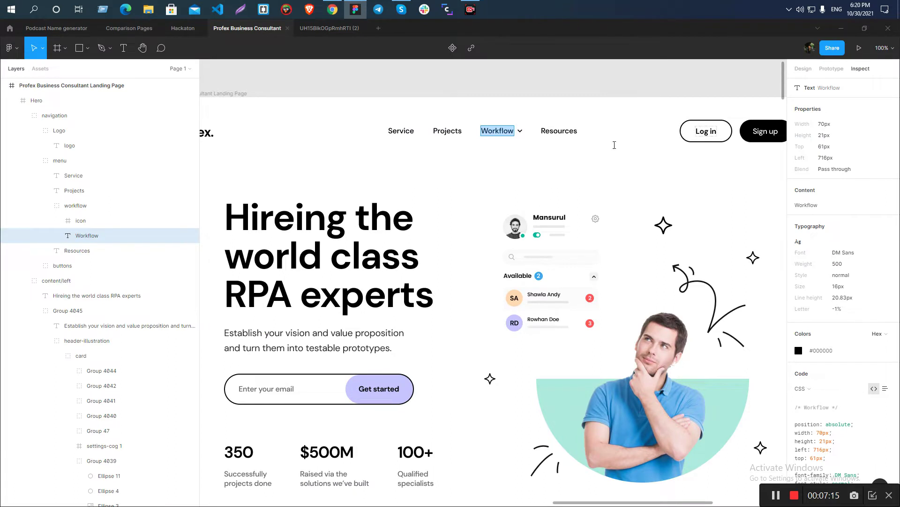
scroll(473, 178, down, 3)
scroll(673, 141, up, 3)
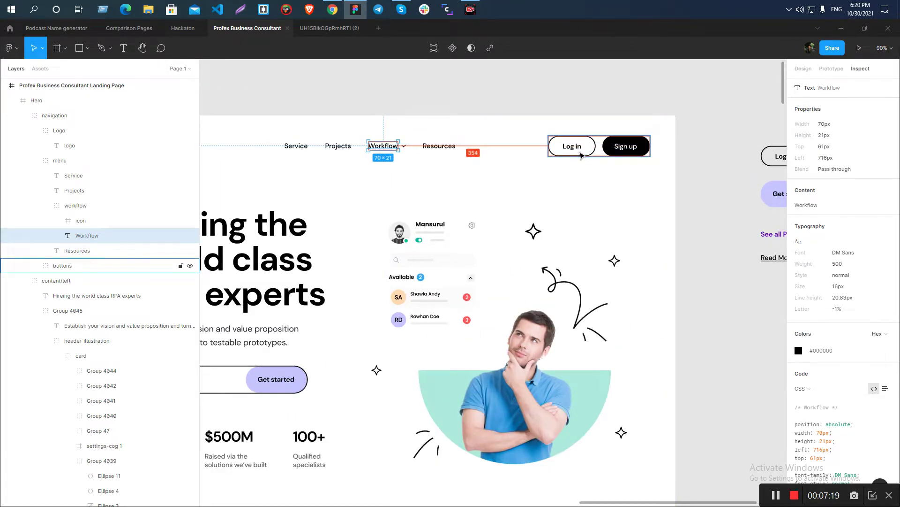
key(alt+Tab)
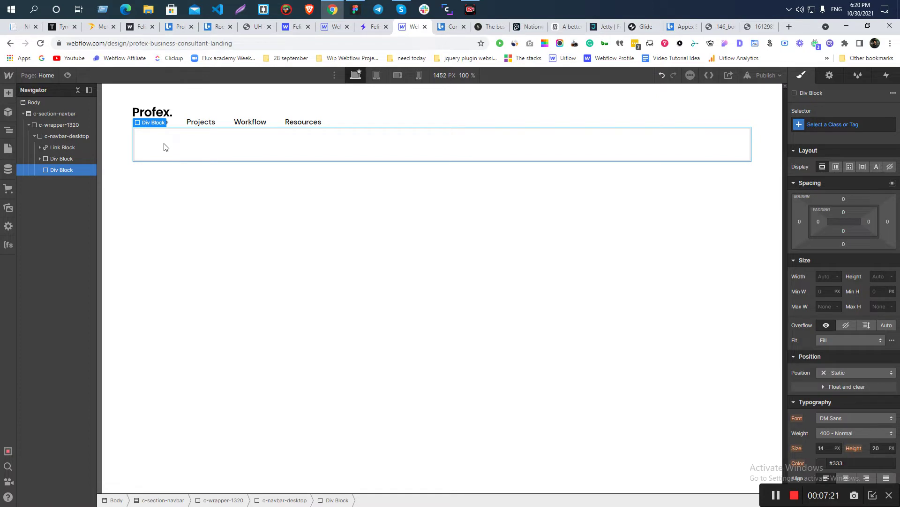
key(ctrl+e)
text(bu)
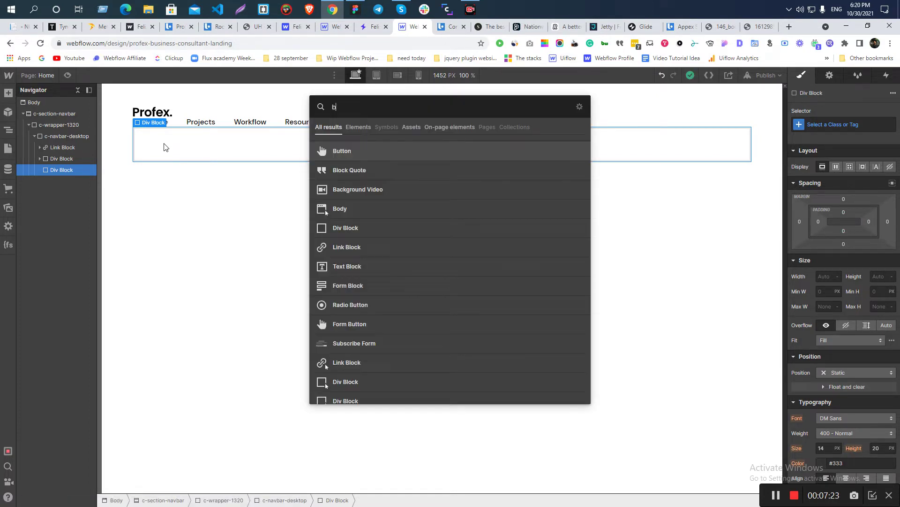
click(350, 150)
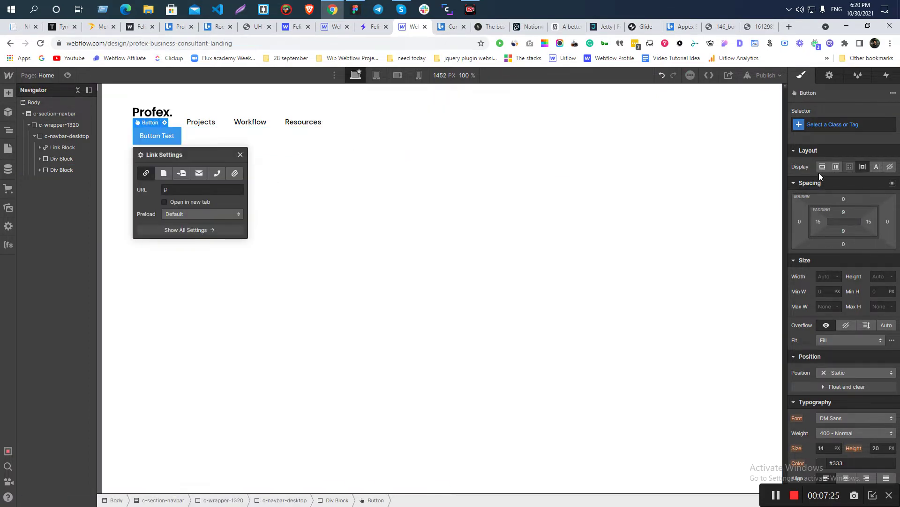
- Apply the existing Button class to the new button in the navigation bar
click(823, 125)
text(butt)
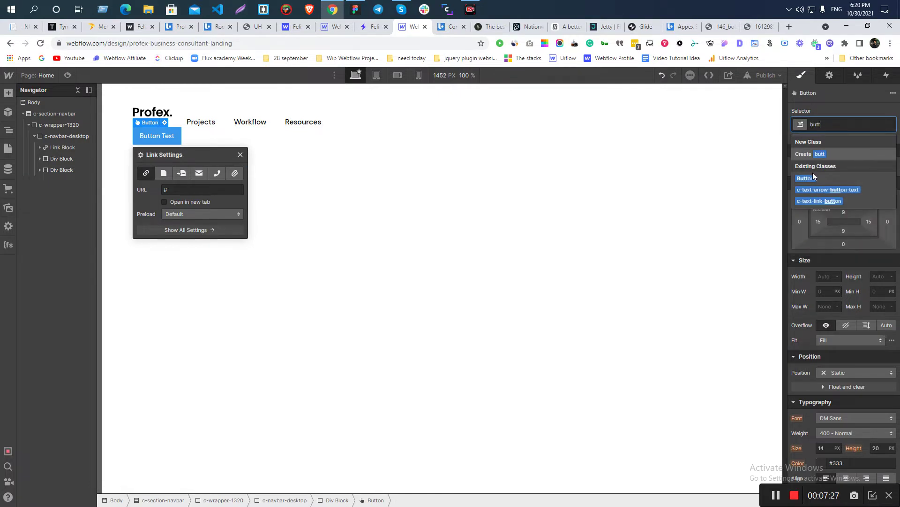
click(812, 177)
- Take the Sign up label from the Figma design and use it as the Webflow button's text
key(alt+Tab)
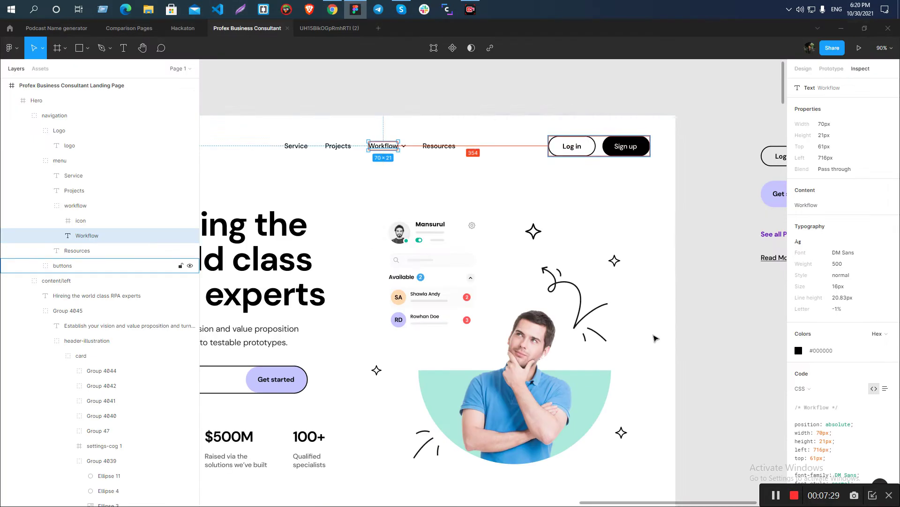
click(622, 143)
double_click(622, 143)
key(ctrl+c)
key(alt+Tab)
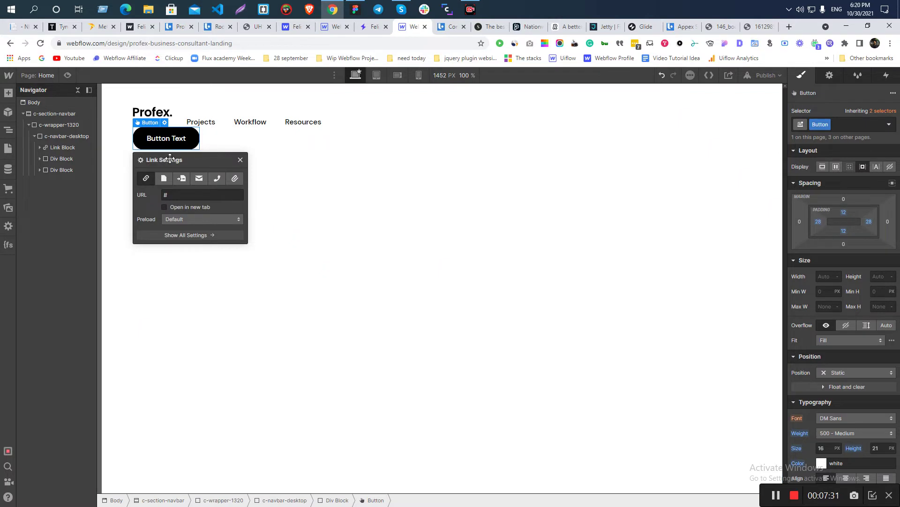
double_click(186, 141)
key(ctrl+v)
click(172, 163)
click(166, 145)
- Inspect the Sign up button's size, radius and colour in Figma, along with its spacing to the Log in button
key(alt+Tab)
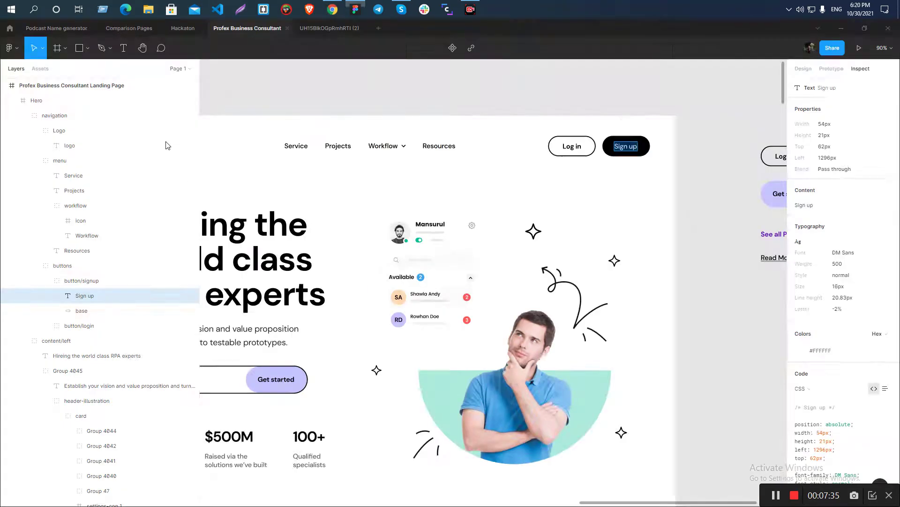
click(583, 83)
key(alt+Tab)
key(alt+Tab)
scroll(679, 152, up, 5)
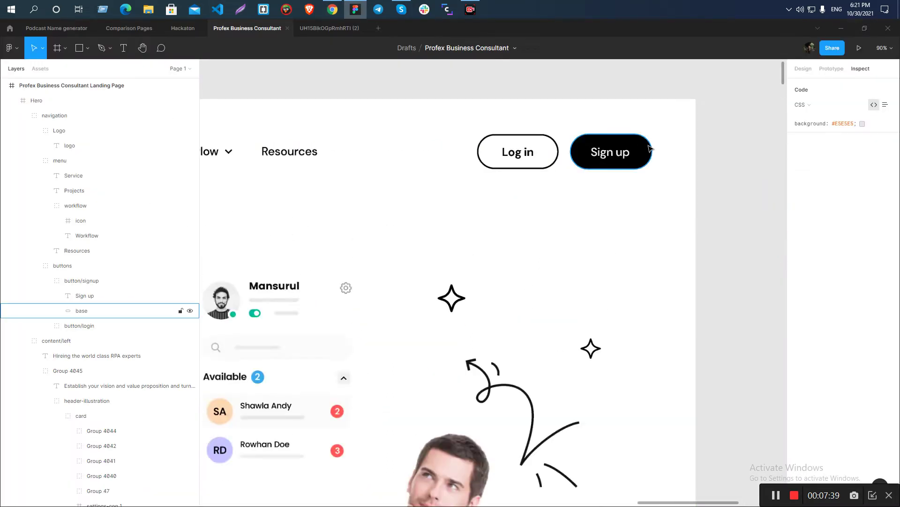
click(600, 149)
double_click(605, 147)
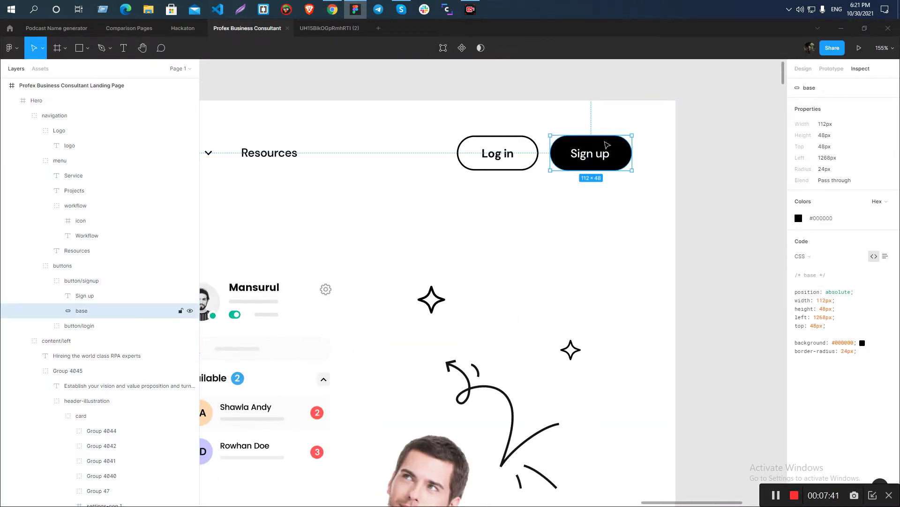
scroll(590, 81, down, 3)
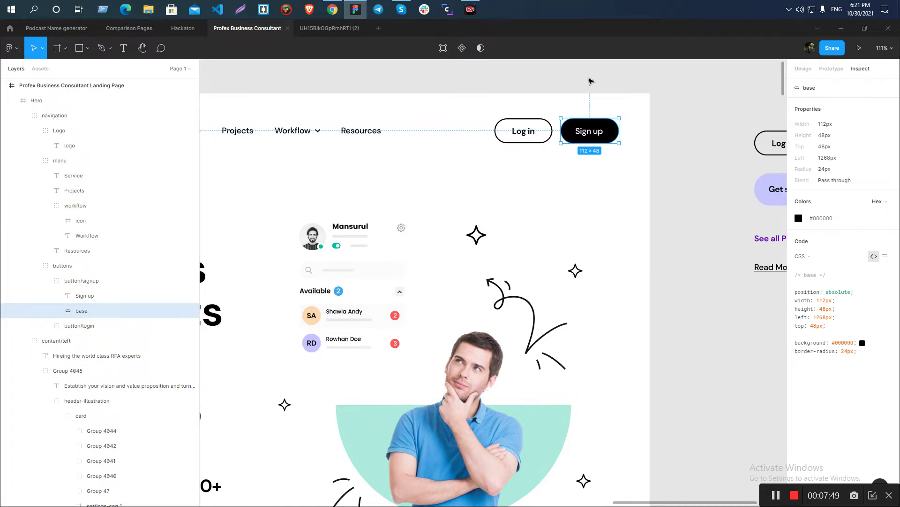
key(alt)
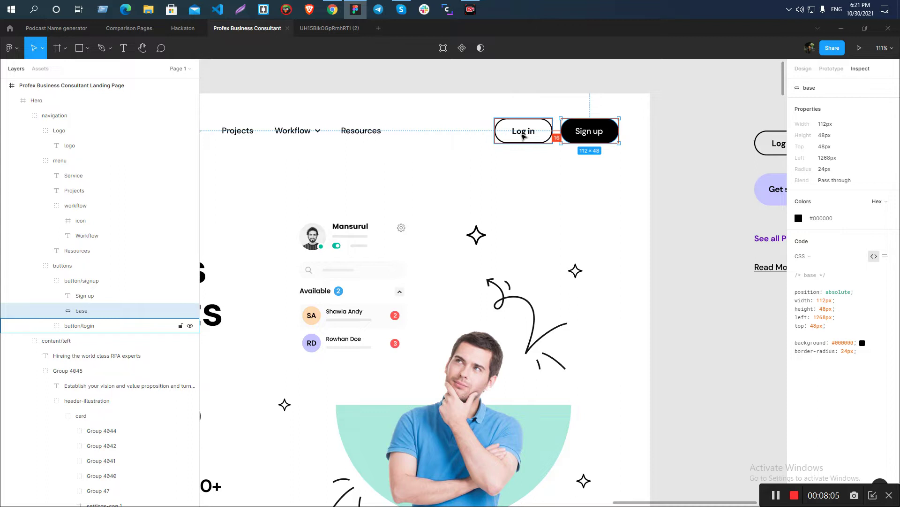
scroll(610, 122, up, 1)
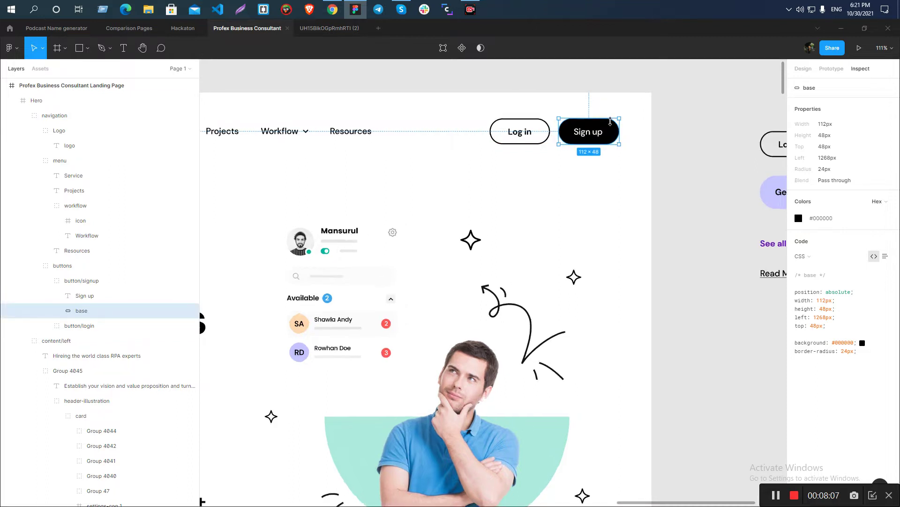
scroll(610, 121, up, 5)
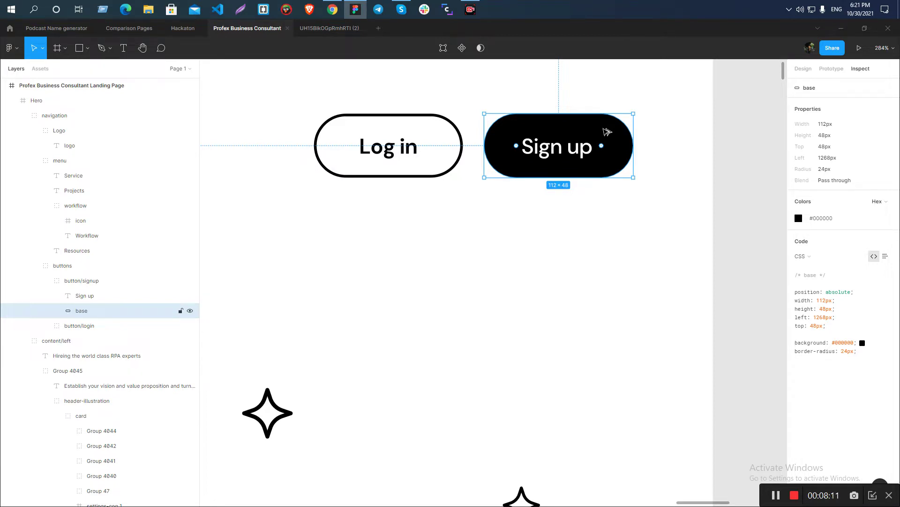
- Duplicate the Sign up button inside its Webflow div block
key(alt+Tab)
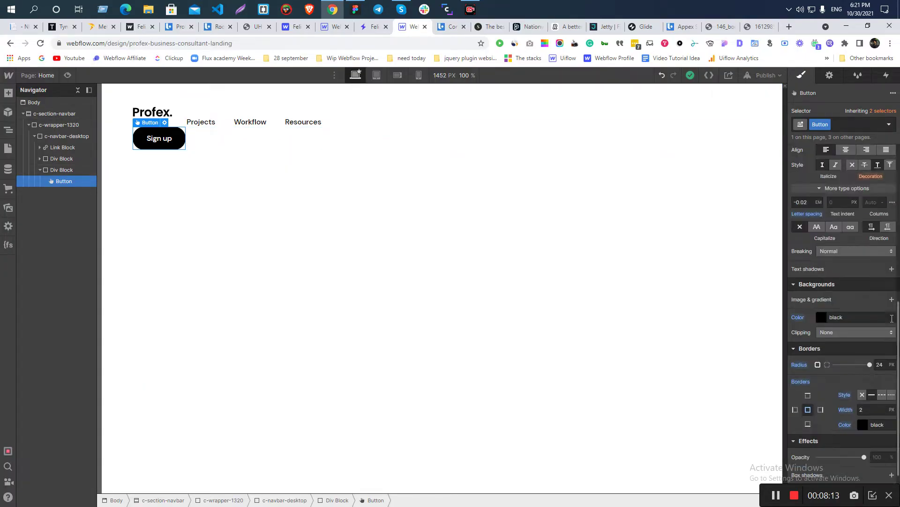
scroll(867, 324, down, 8)
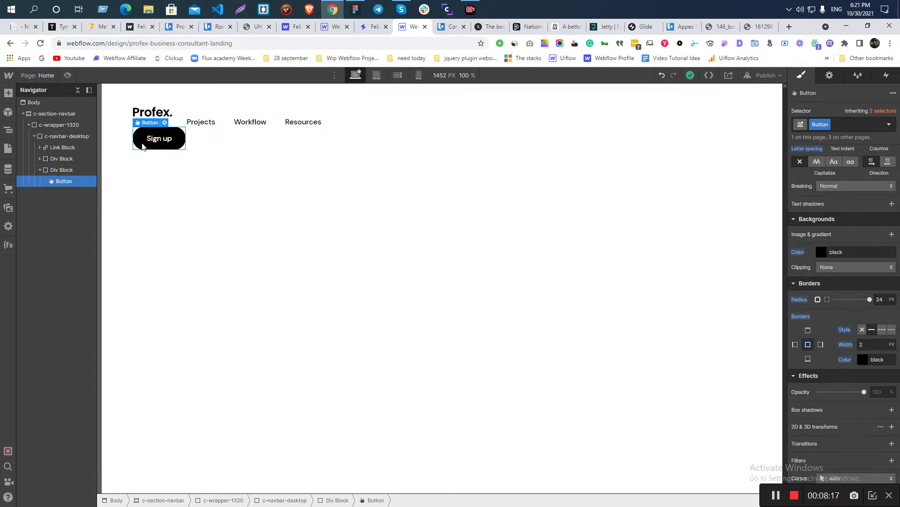
key(ctrl+c)
key(ctrl+v)
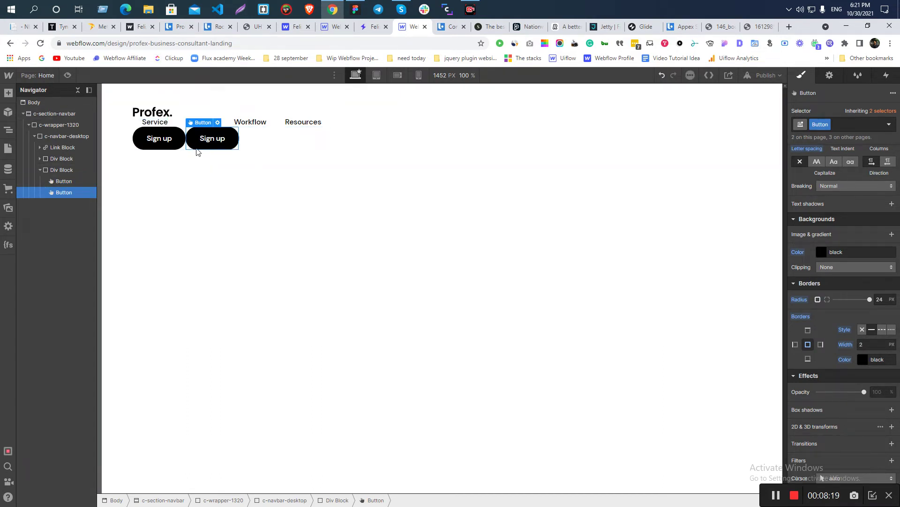
- Take the Log in label from Figma and replace the first Webflow button's text with it
key(alt+Tab)
double_click(409, 157)
key(ctrl+c)
key(alt+Tab)
click(158, 138)
double_click(160, 137)
key(ctrl+v)
key(Escape)
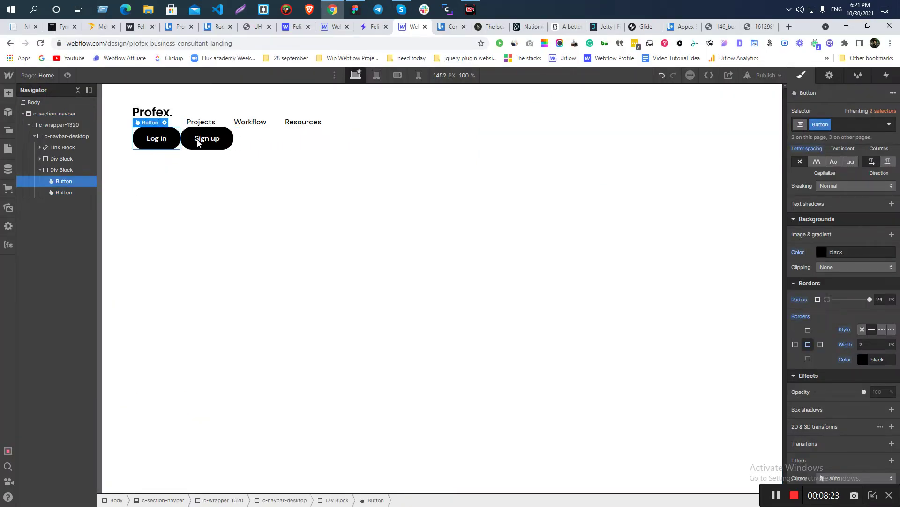
click(839, 123)
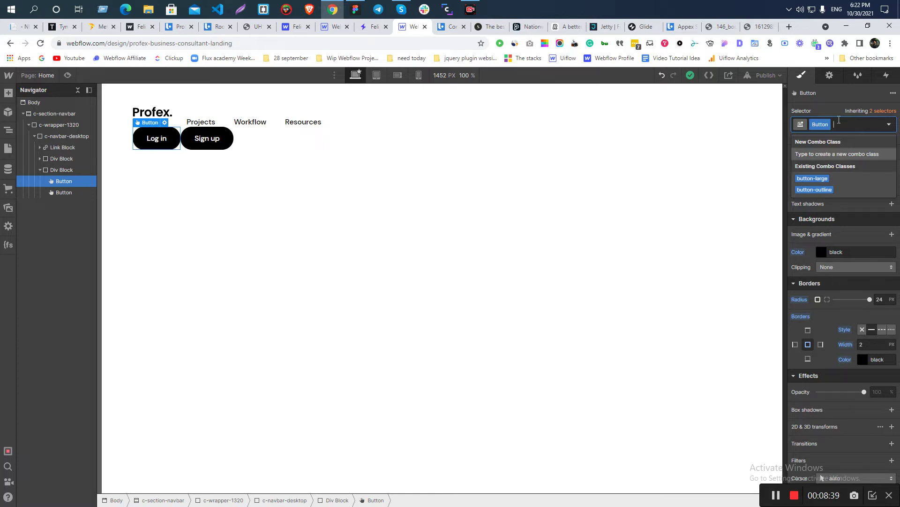
click(818, 189)
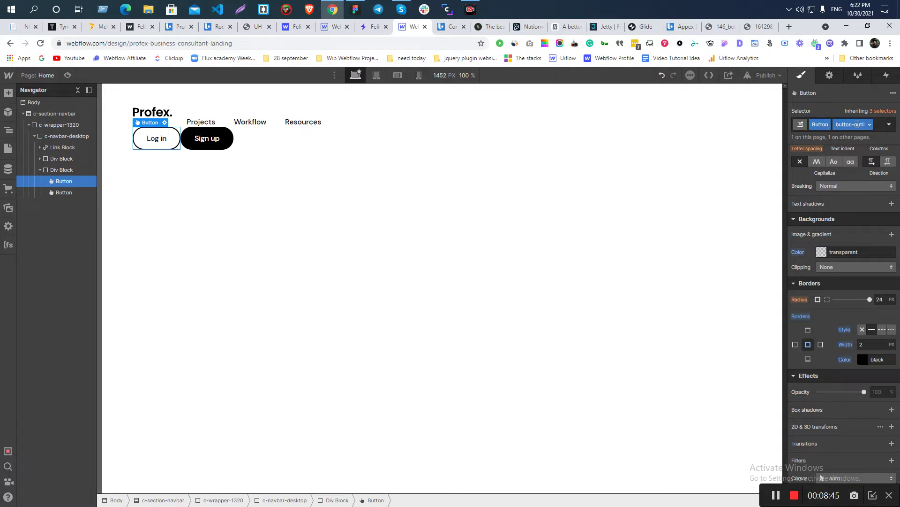
click(871, 124)
click(857, 161)
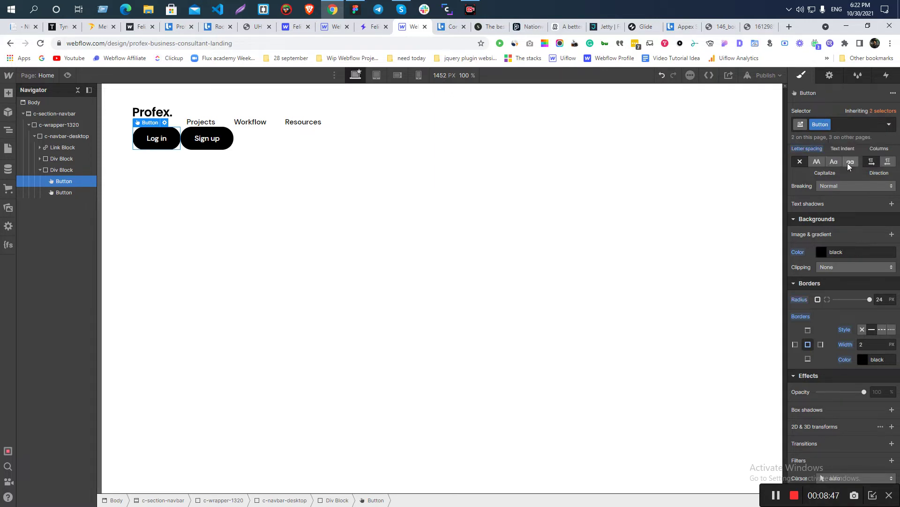
click(840, 125)
key(BackSpace)
text(butt)
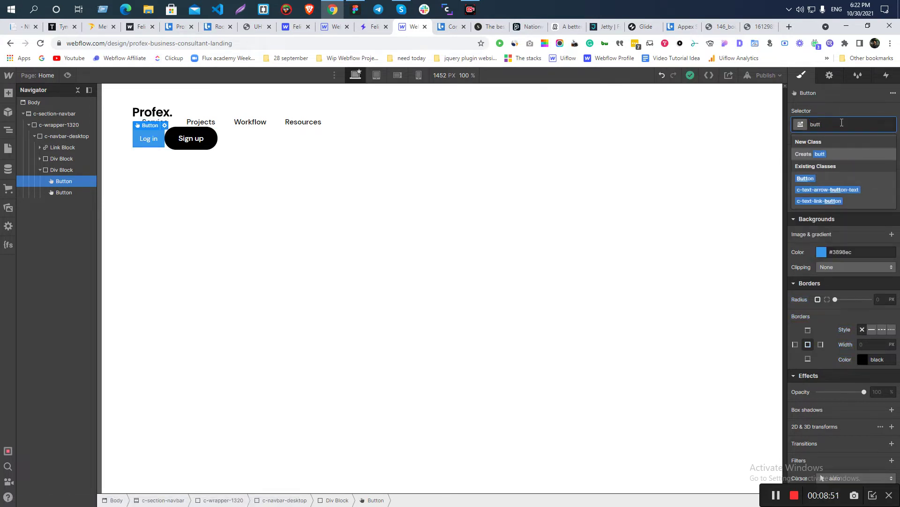
key(ctrl+a)
text(butt)
click(811, 178)
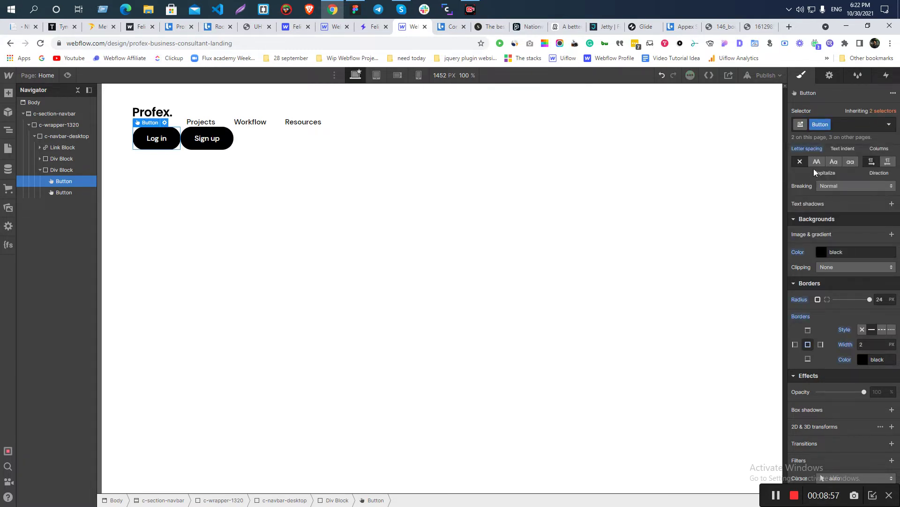
- Add the existing button-outline combo class to the Log in button
click(847, 124)
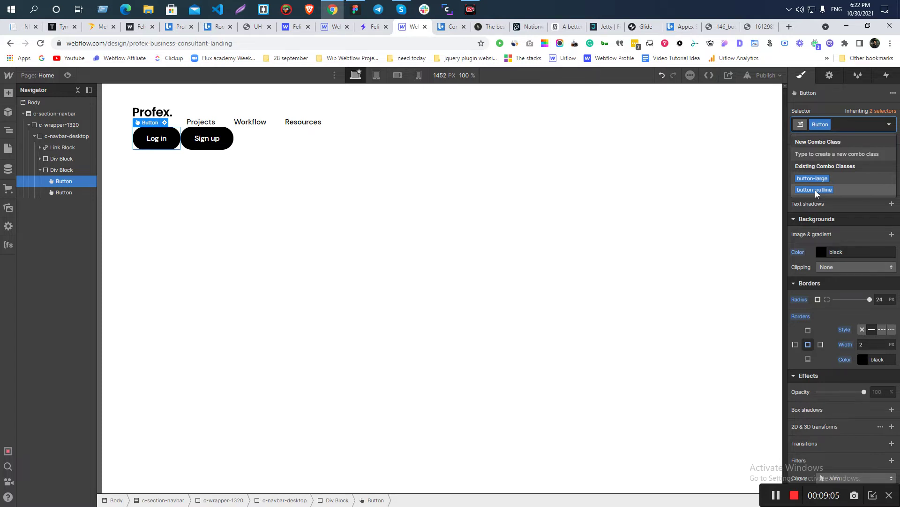
click(815, 190)
click(176, 224)
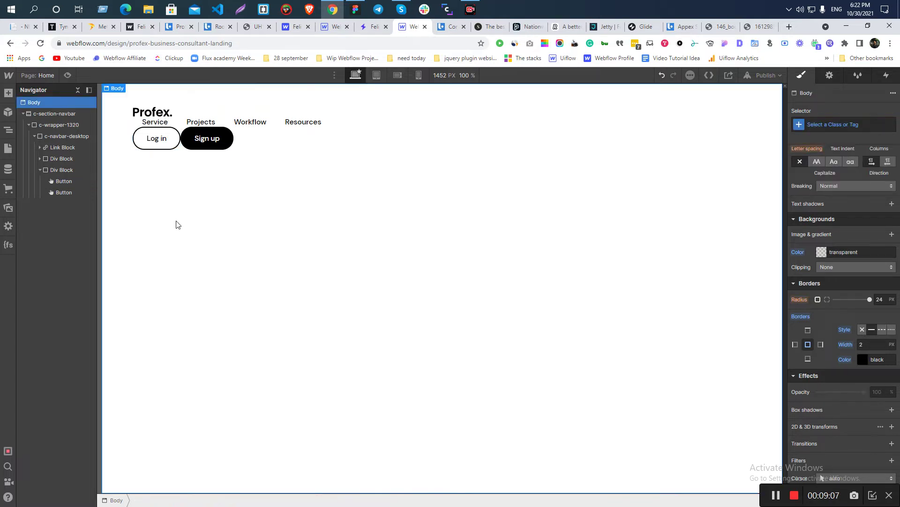
click(166, 132)
click(164, 134)
- Measure the gap between the Log in and Sign up buttons in Figma
key(alt+Tab)
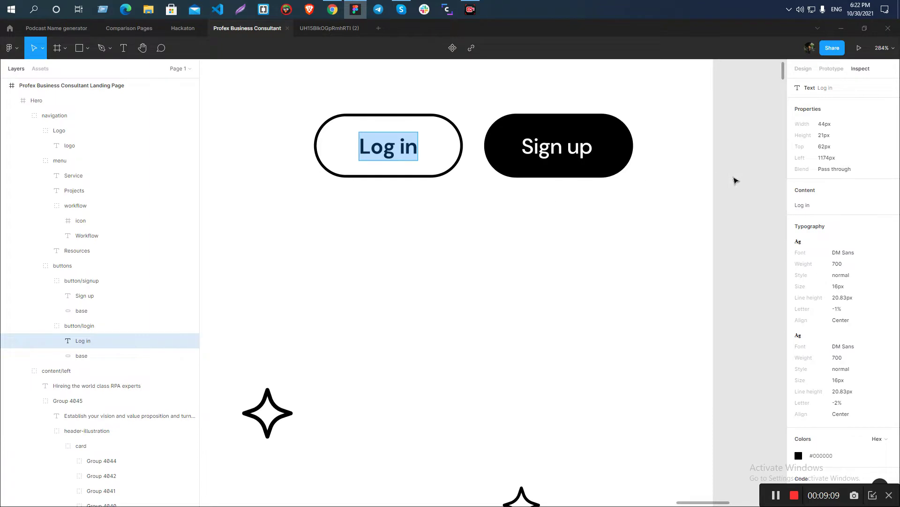
click(462, 155)
mouse_move(490, 153)
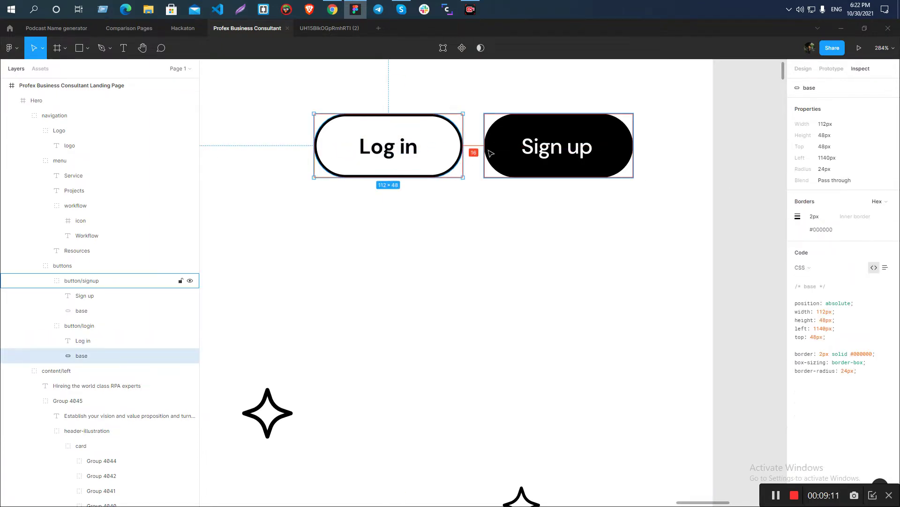
- Create a combo class named c-navbar-button on the Sign up button in Webflow
key(alt+Tab)
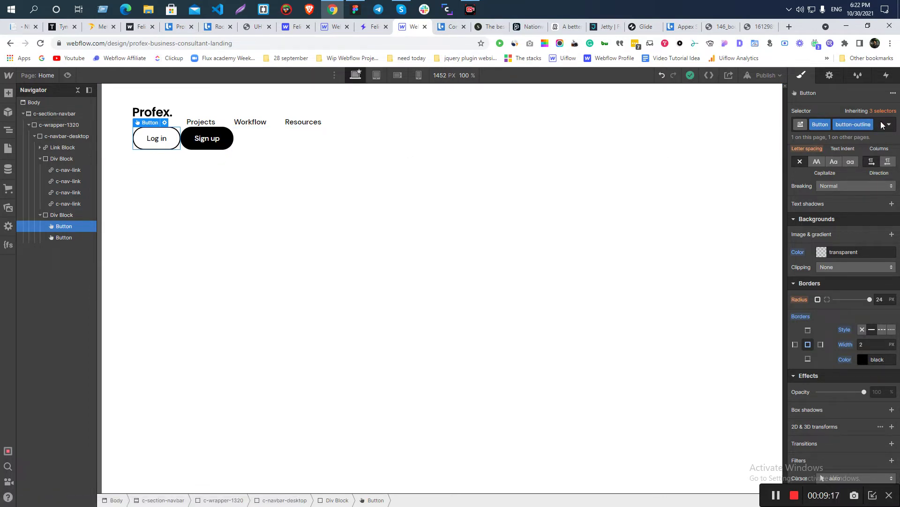
click(198, 140)
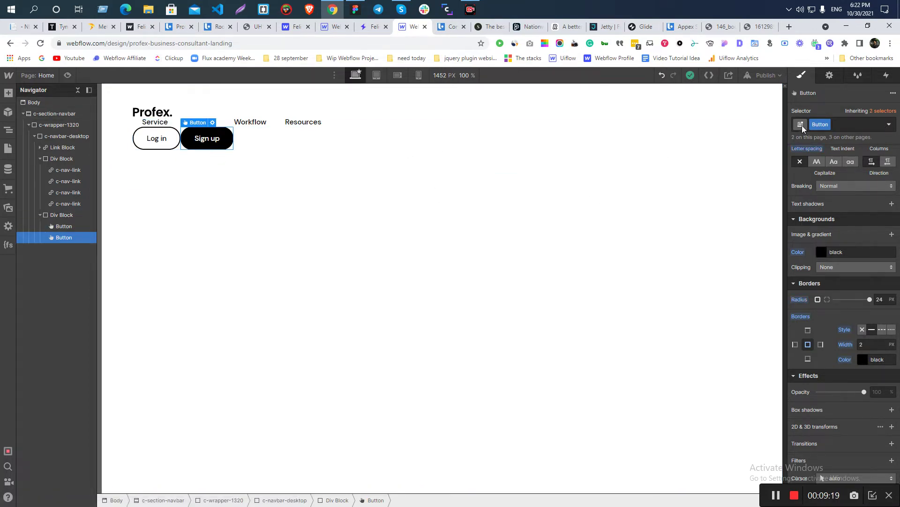
click(837, 123)
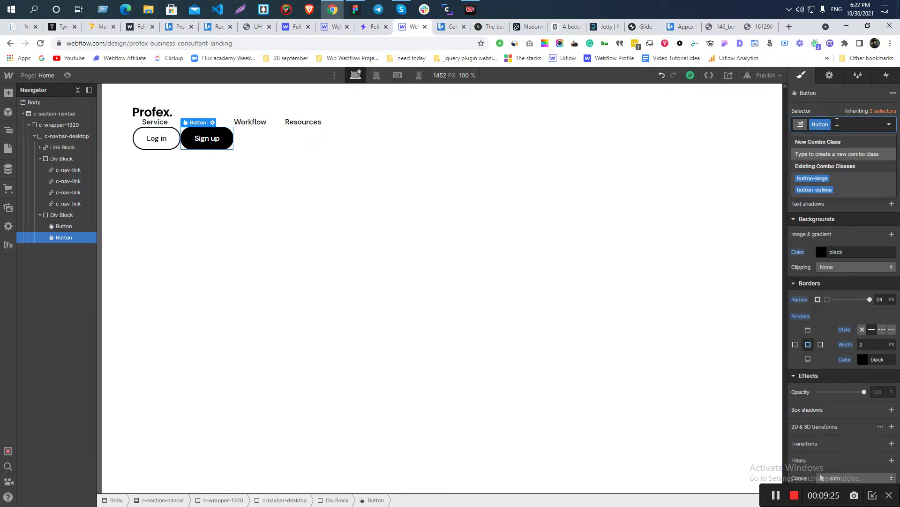
text(c-nav)
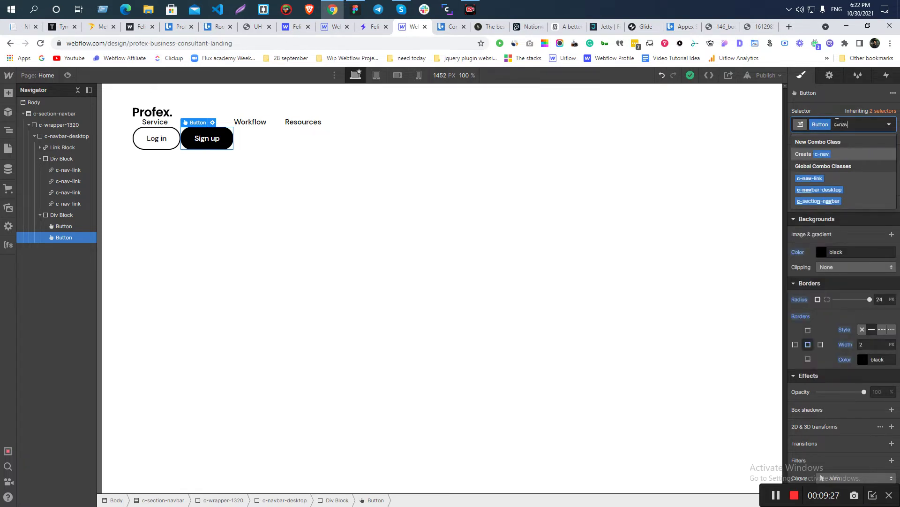
text(bar-)
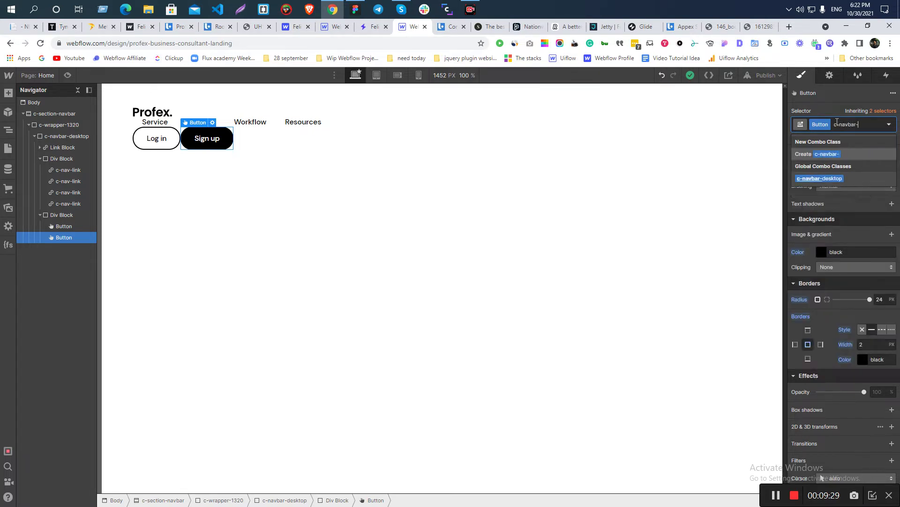
text(button)
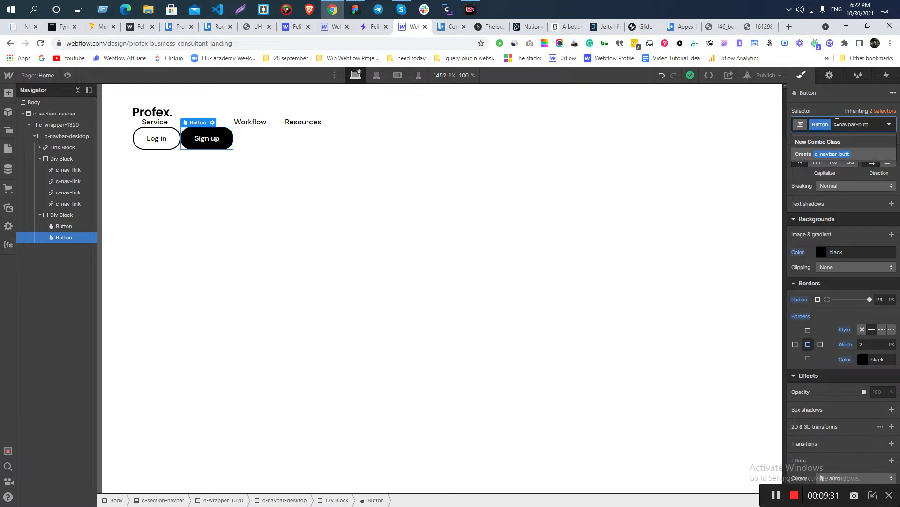
key(Return)
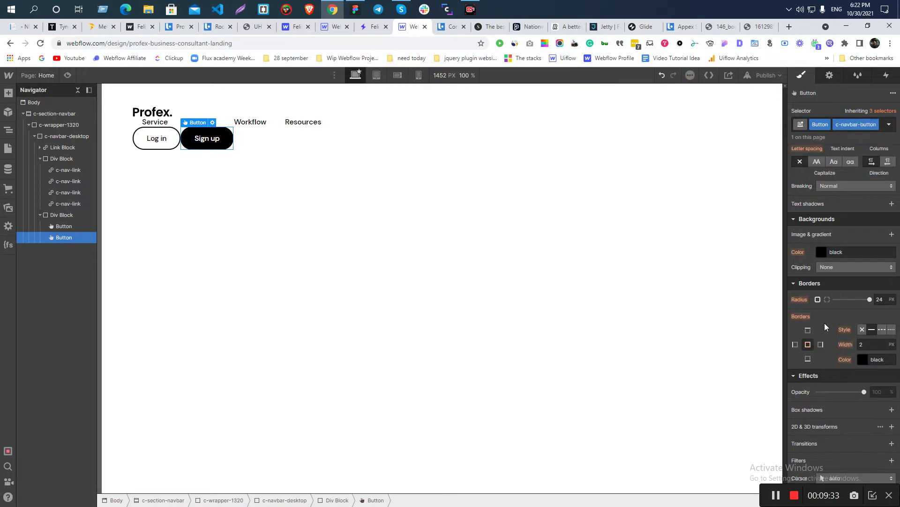
- Set the Sign up button's left margin to 16 px
scroll(825, 322, up, 10)
click(799, 223)
text(16)
key(Return)
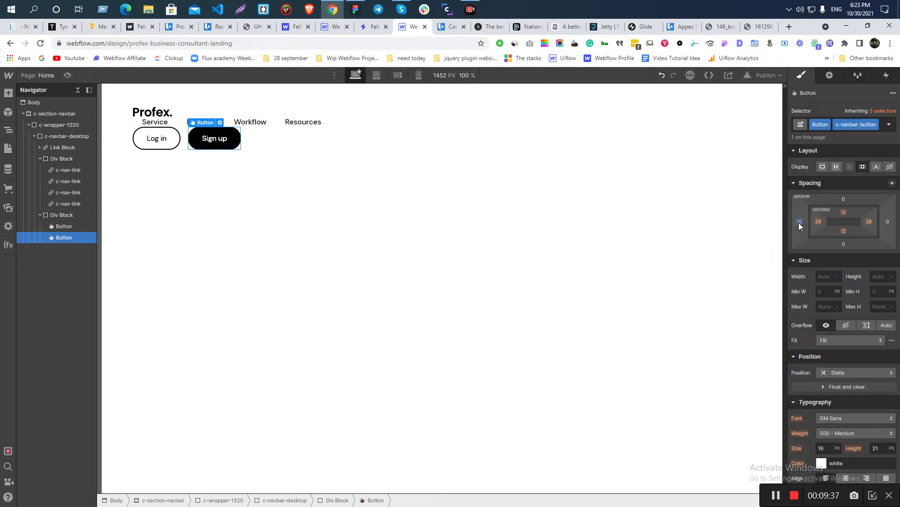
click(347, 318)
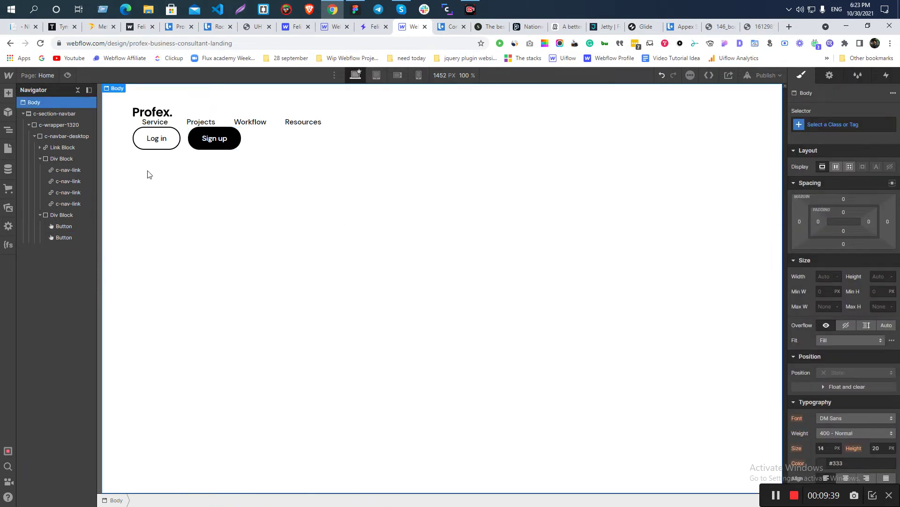
- Select the div block wrapping the two buttons and review the full navigation bar layout in Figma
click(186, 151)
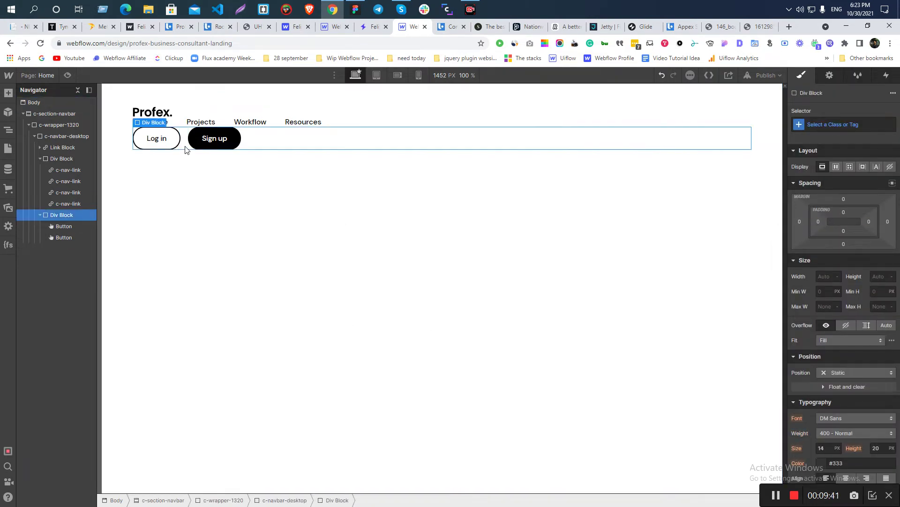
key(alt+Tab)
key(alt+Tab)
key(alt+Tab)
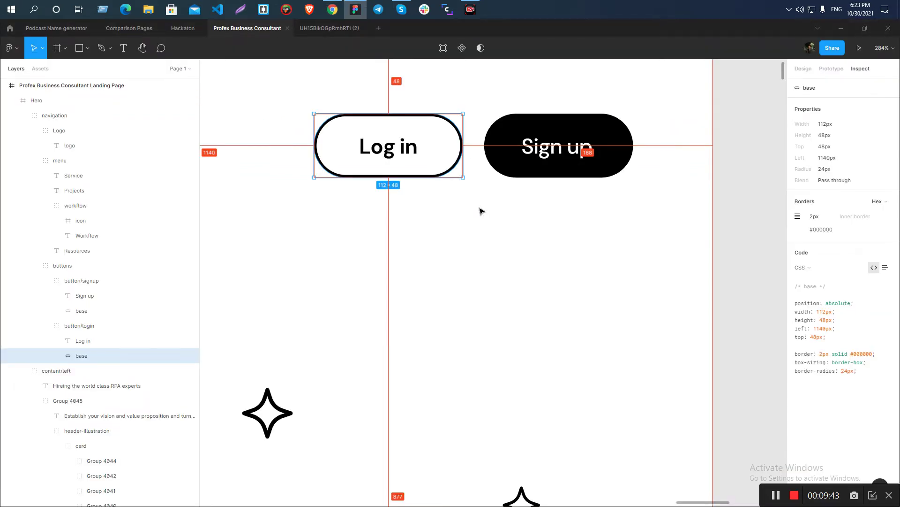
scroll(498, 219, down, 10)
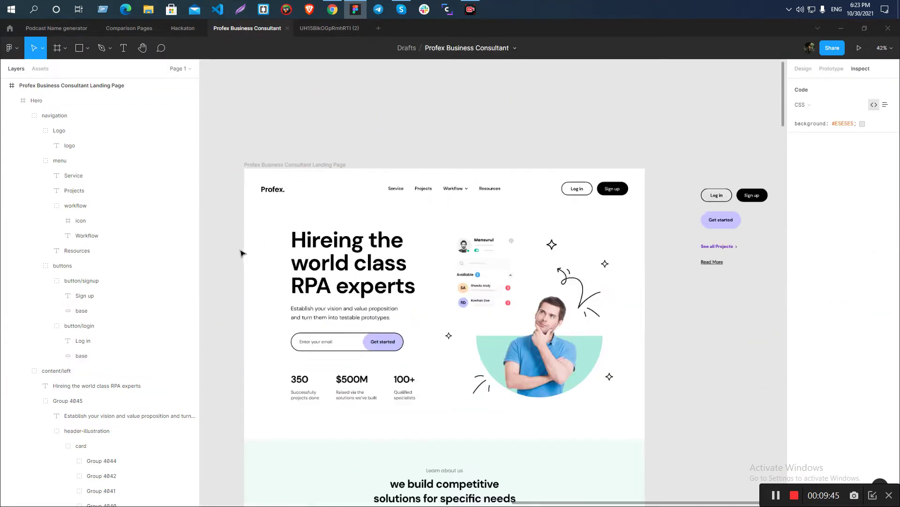
- Check the navigation bar arrangement in Figma, and in Webflow lay out the c-navbar-desktop block as a horizontal flexbox
click(241, 251)
scroll(577, 223, down, 2)
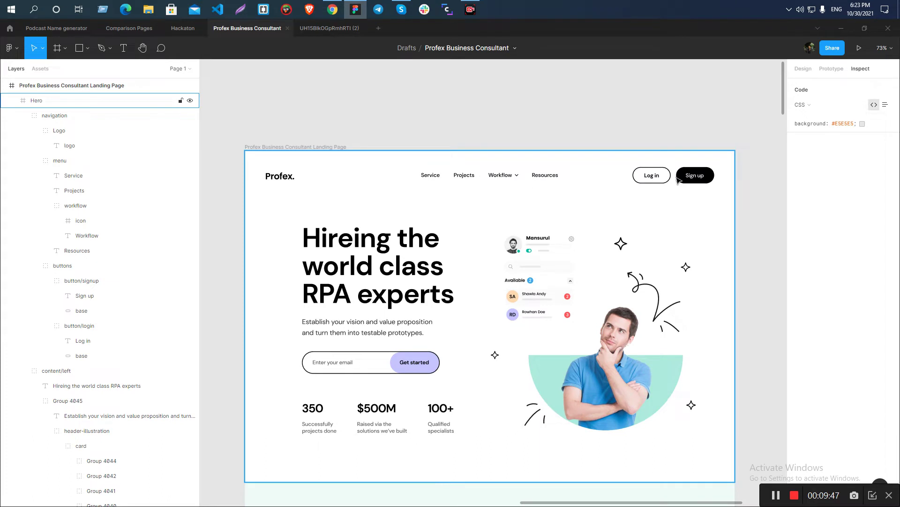
key(alt+Tab)
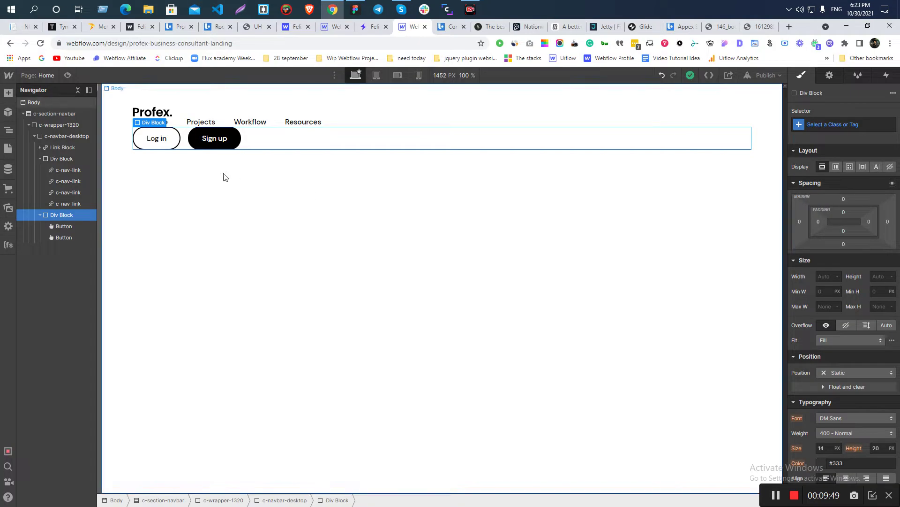
click(221, 114)
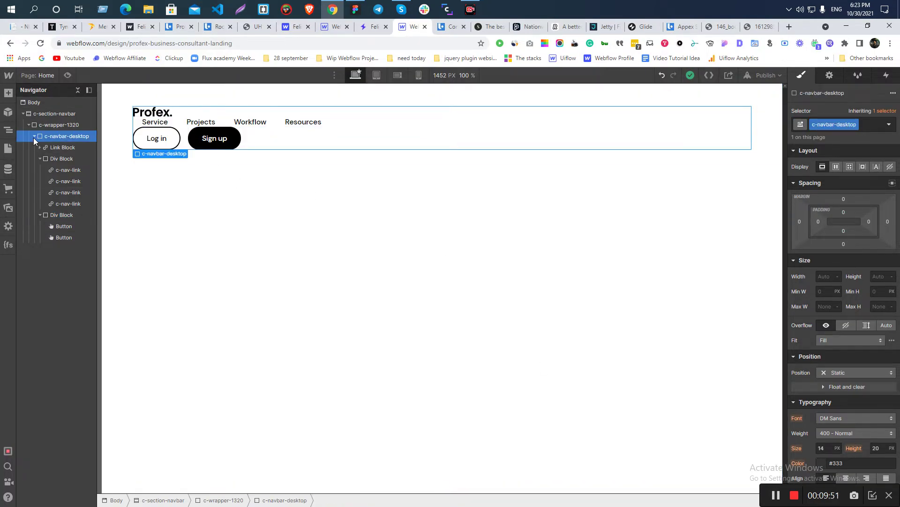
click(40, 158)
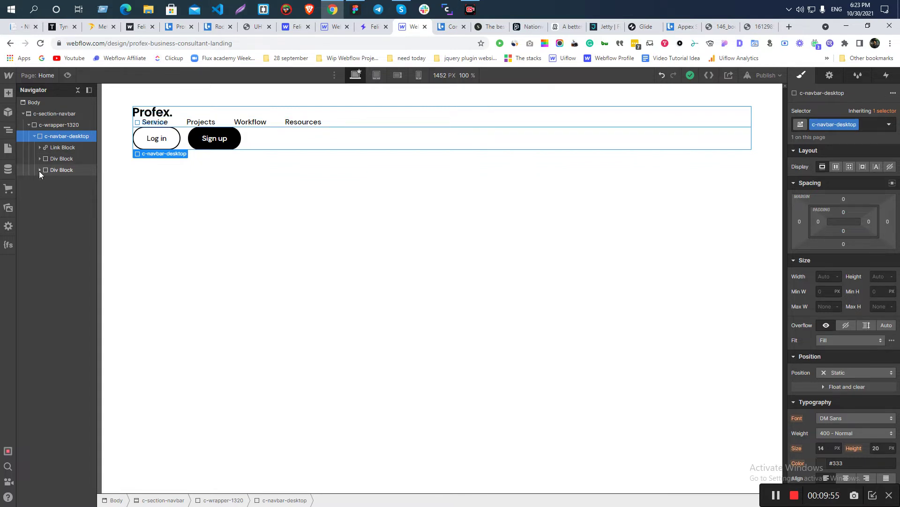
click(835, 167)
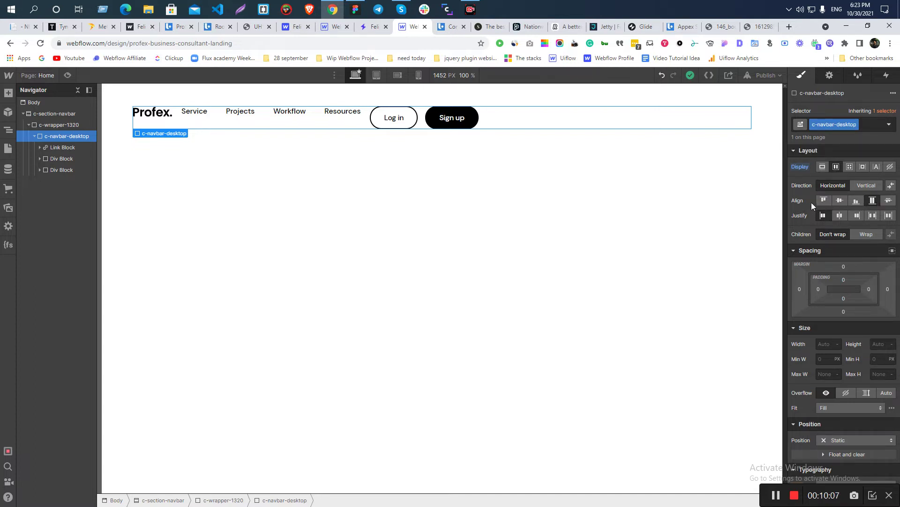
- Try the start, end and stretch alignments on the c-navbar-desktop flexbox and settle on centered vertical alignment
click(839, 201)
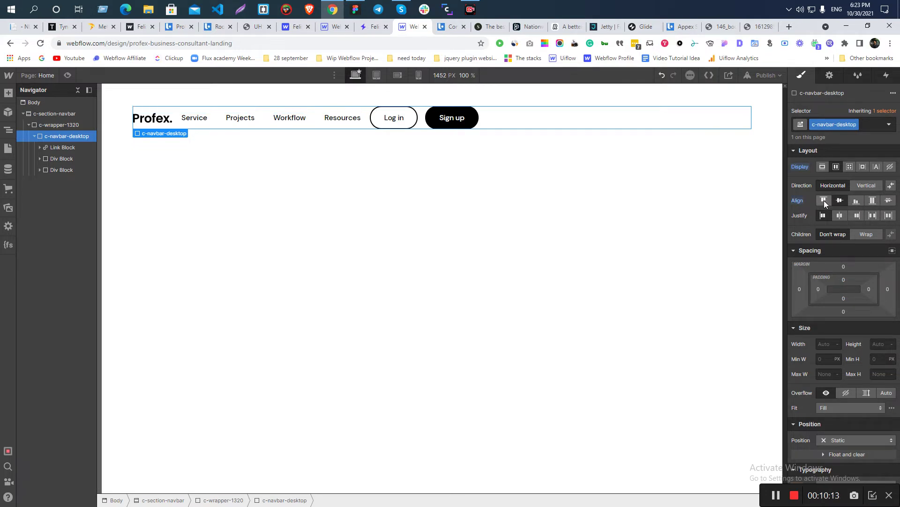
click(824, 200)
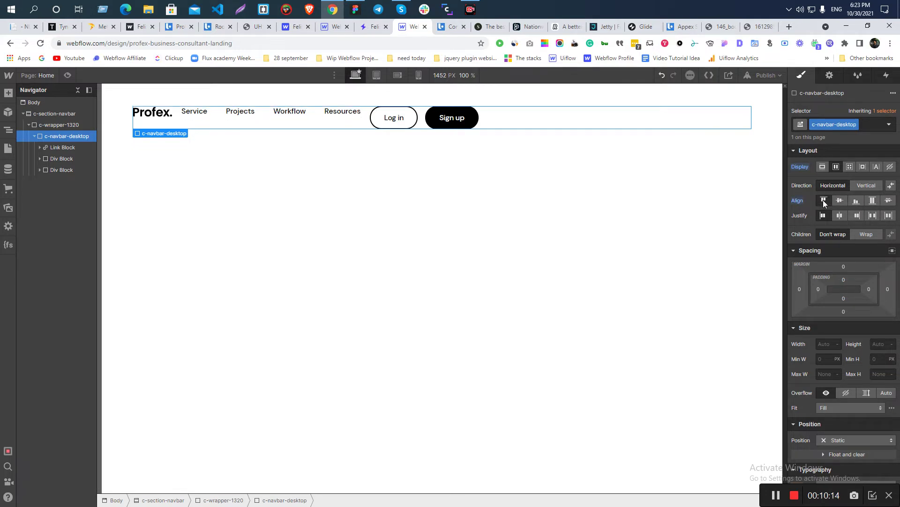
click(853, 201)
click(871, 201)
click(838, 200)
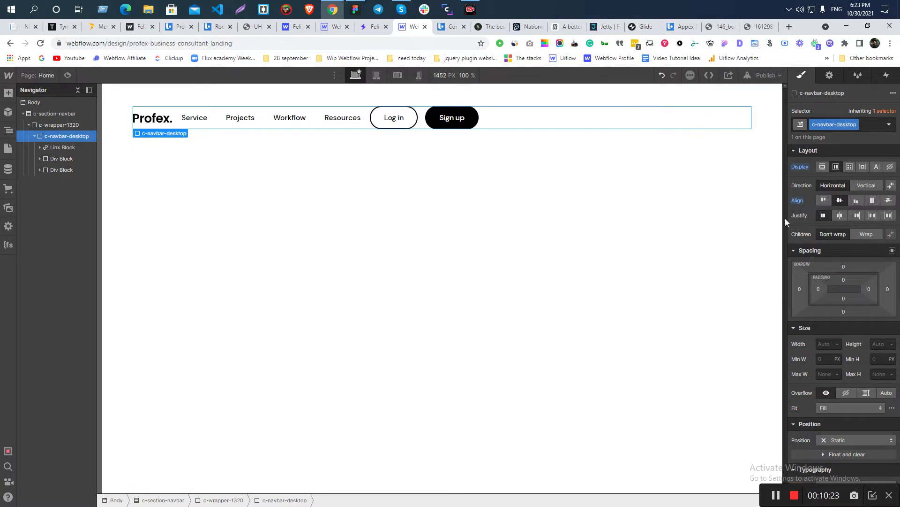
- Justify the c-navbar-desktop children with space between so logo, menu links and buttons spread across the wrapper
click(823, 216)
click(840, 215)
click(851, 217)
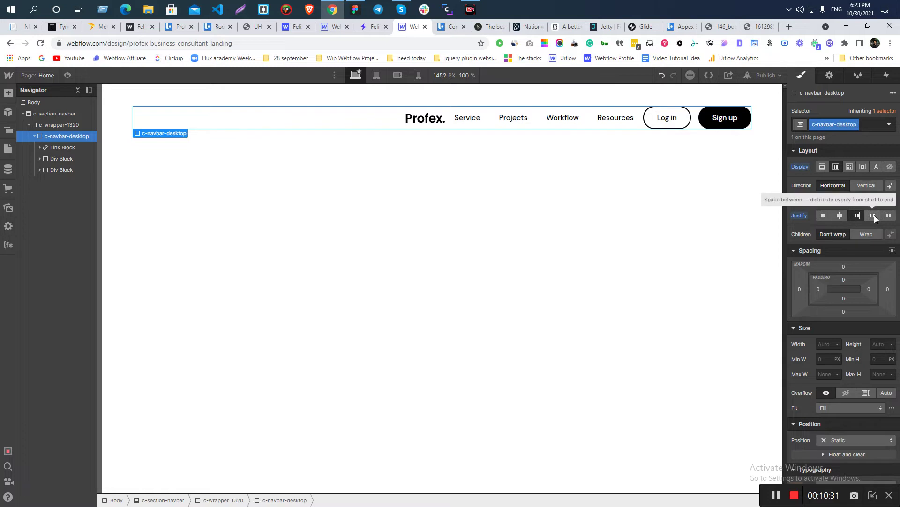
click(874, 215)
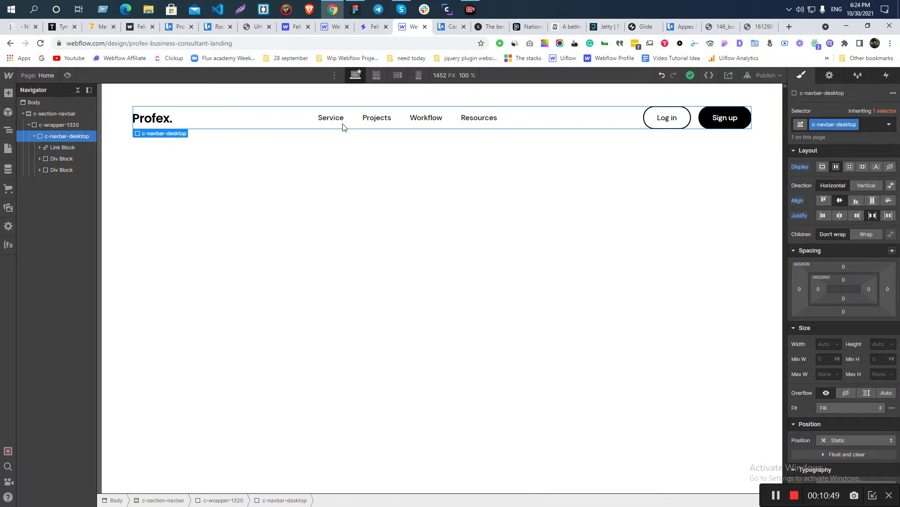
- Switch to Figma and examine the navigation menu, including the Workflow item, and the hero section of the landing page
click(361, 169)
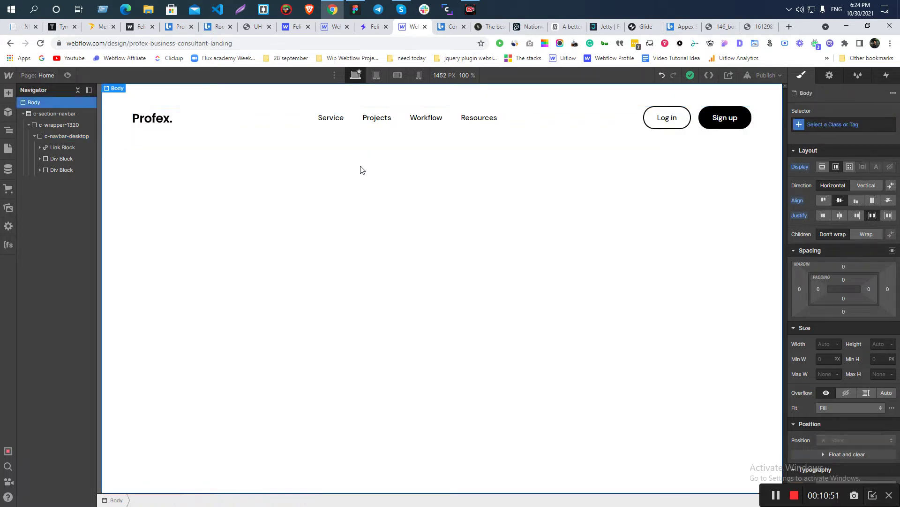
key(alt+Tab)
scroll(516, 197, up, 5)
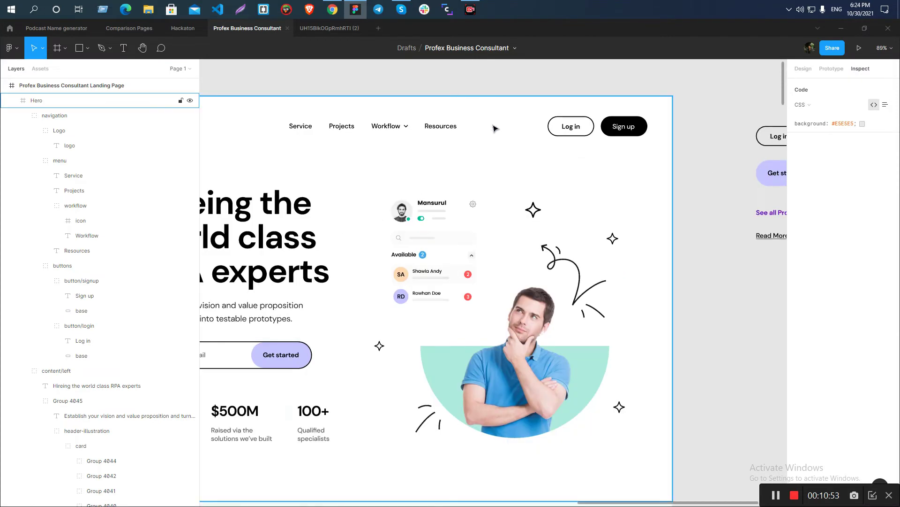
scroll(488, 107, down, 4)
scroll(443, 165, up, 1)
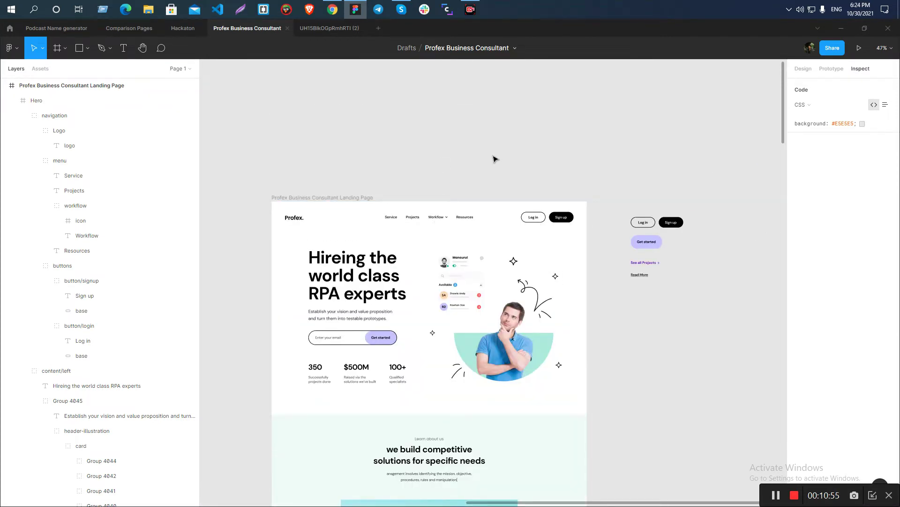
scroll(403, 206, down, 5)
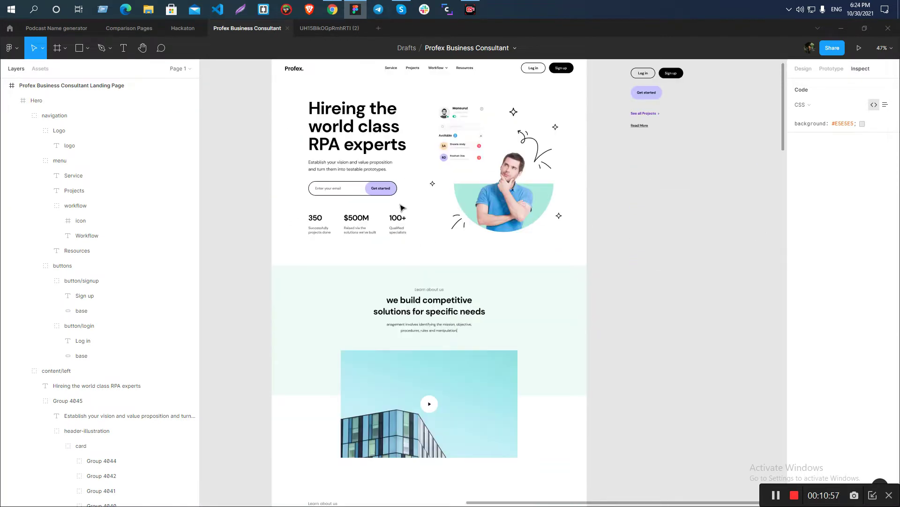
scroll(403, 206, up, 3)
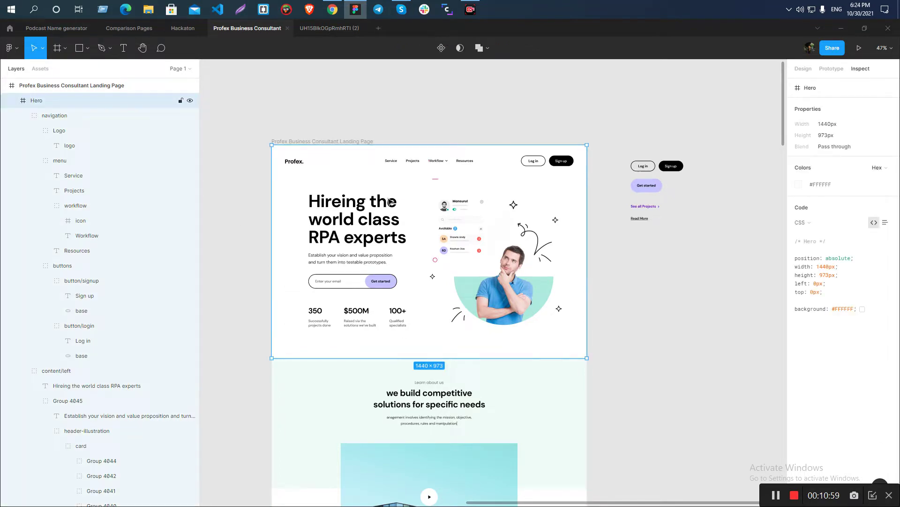
click(435, 326)
click(443, 126)
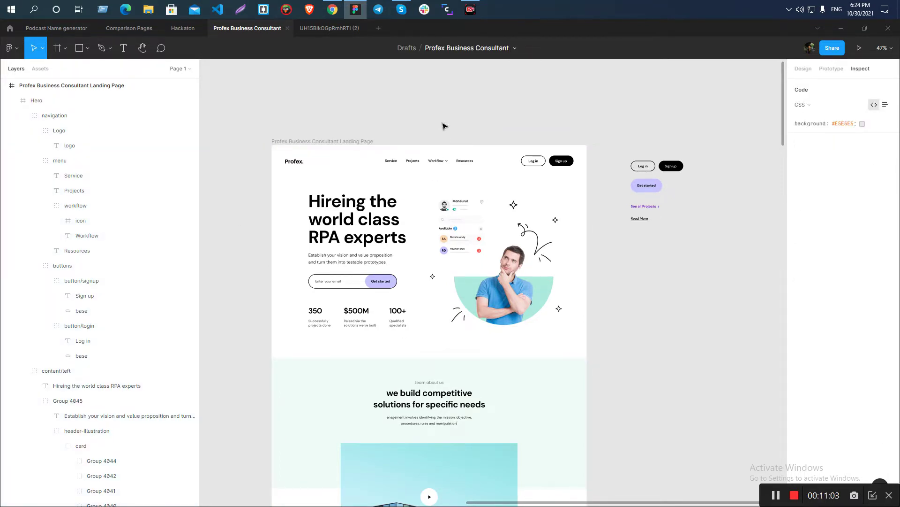
- Return to Webflow and insert a Dropdown element directly after the Workflow link in the menu
key(alt+Tab)
click(443, 123)
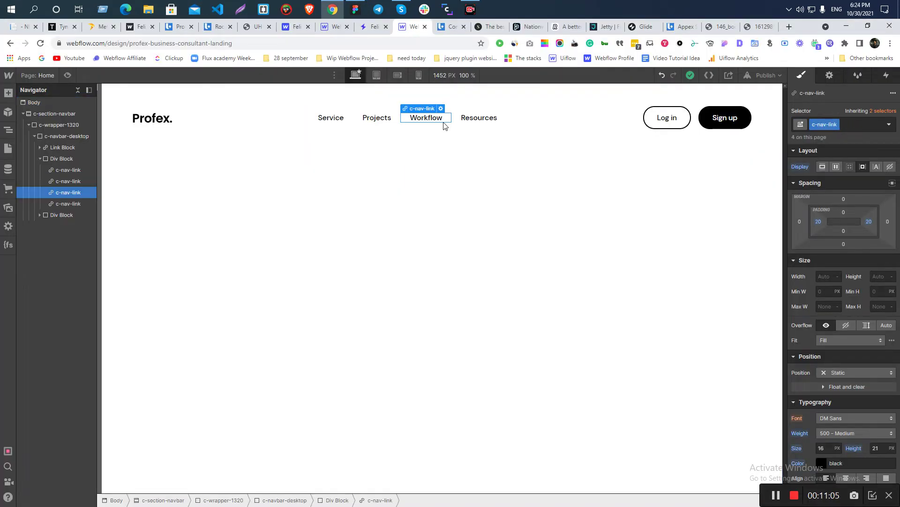
click(450, 193)
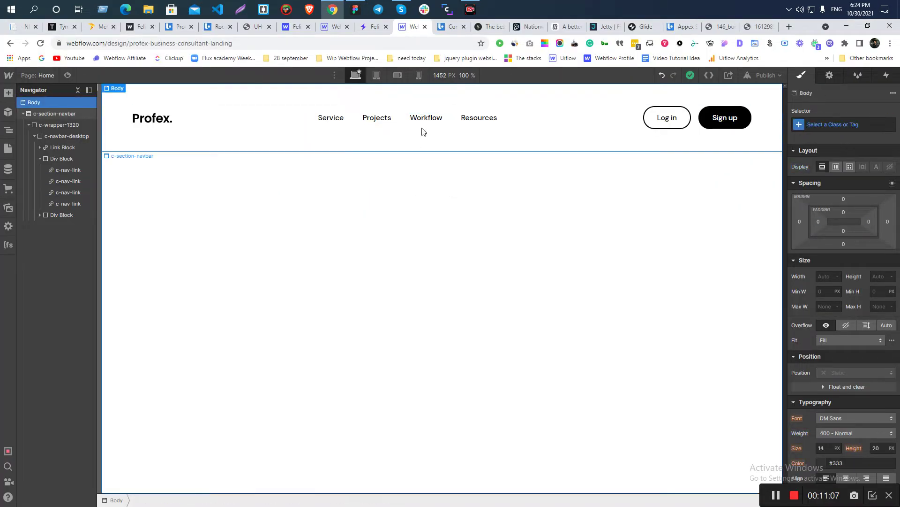
click(428, 121)
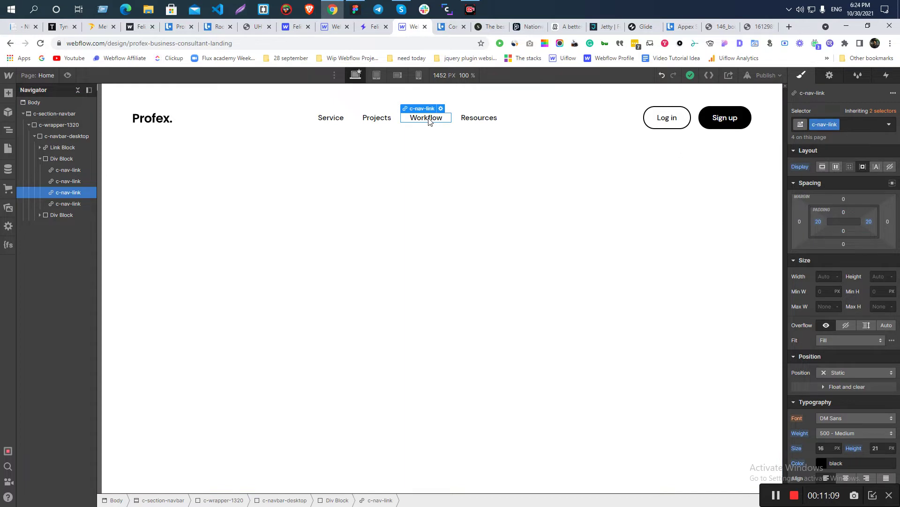
key(ctrl+e)
text(dro)
click(361, 148)
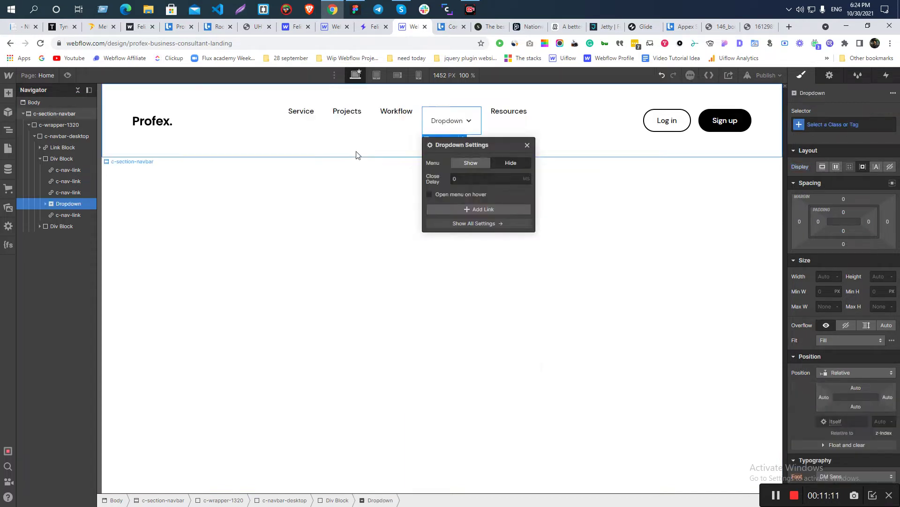
- Inspect the dropdown's text and toggle beside the Workflow link, and preview the navigation bar
click(370, 160)
click(446, 121)
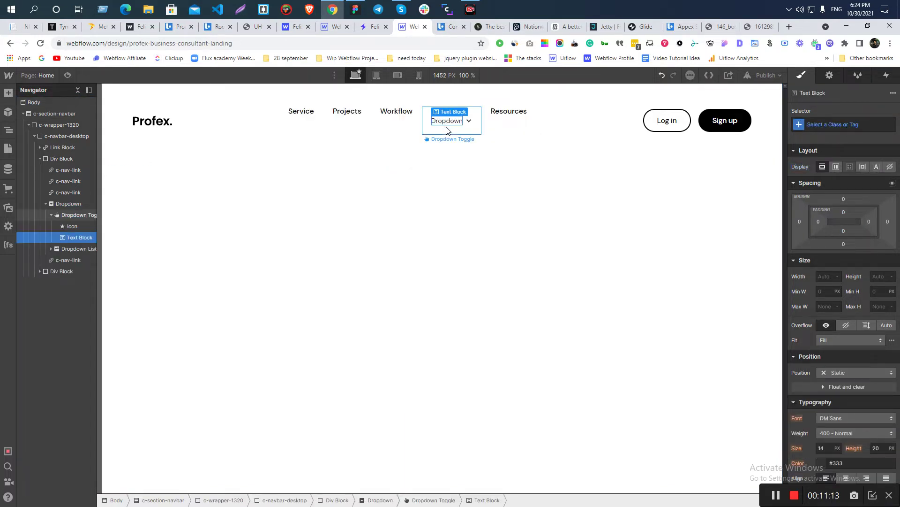
click(446, 128)
click(396, 113)
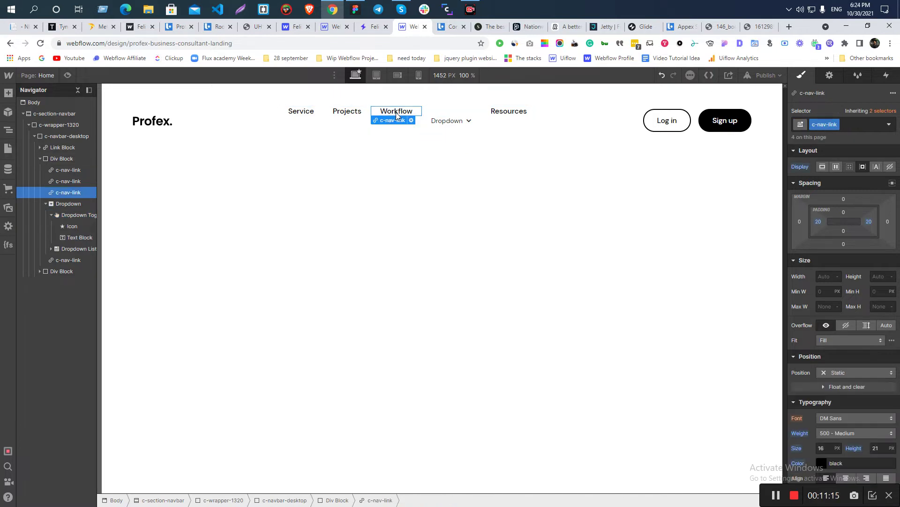
click(67, 75)
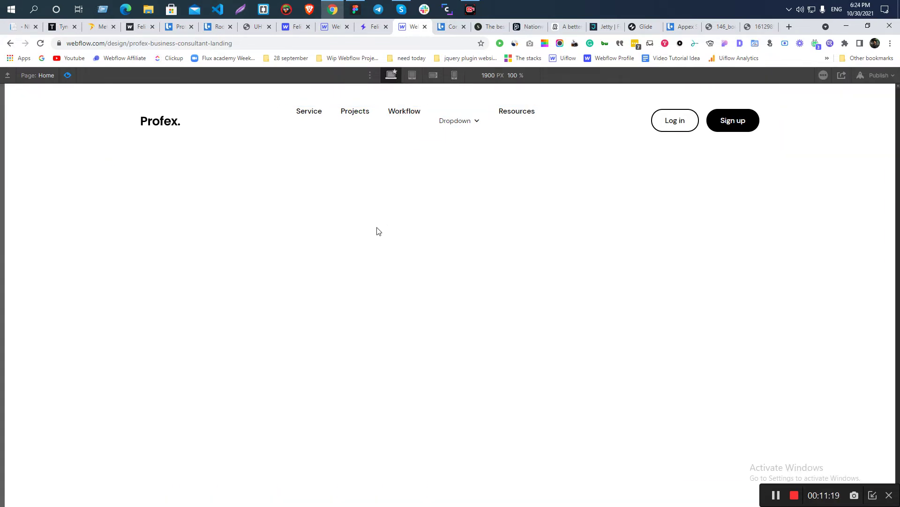
click(67, 75)
- Try a solid 1 px black border on the c-nav-link class and preview the menu links
scroll(844, 304, down, 10)
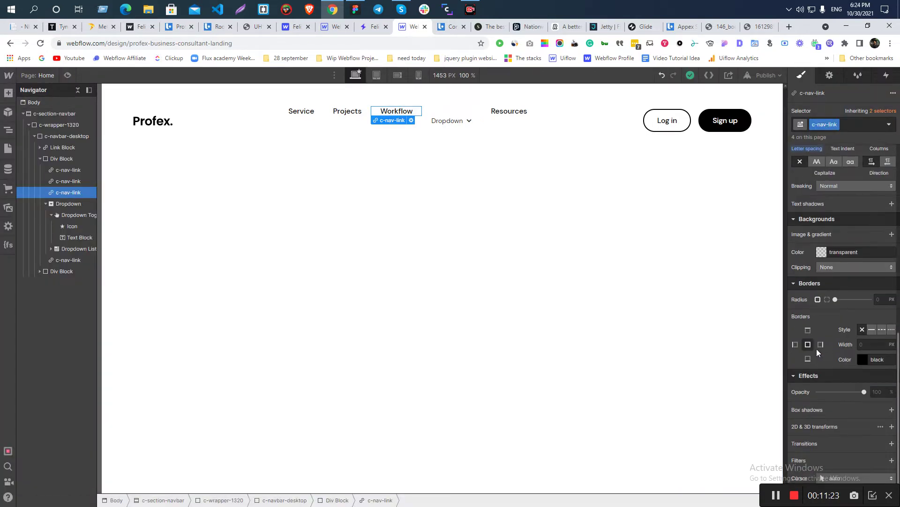
click(872, 330)
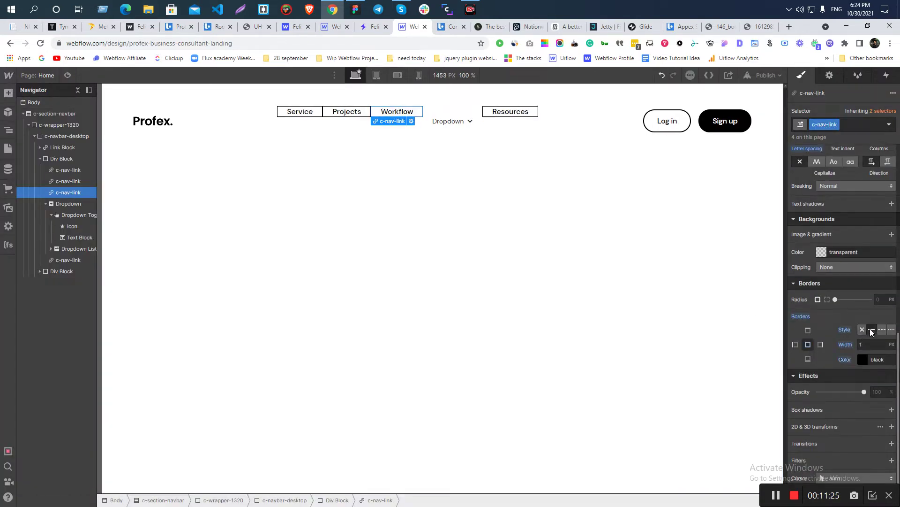
click(418, 283)
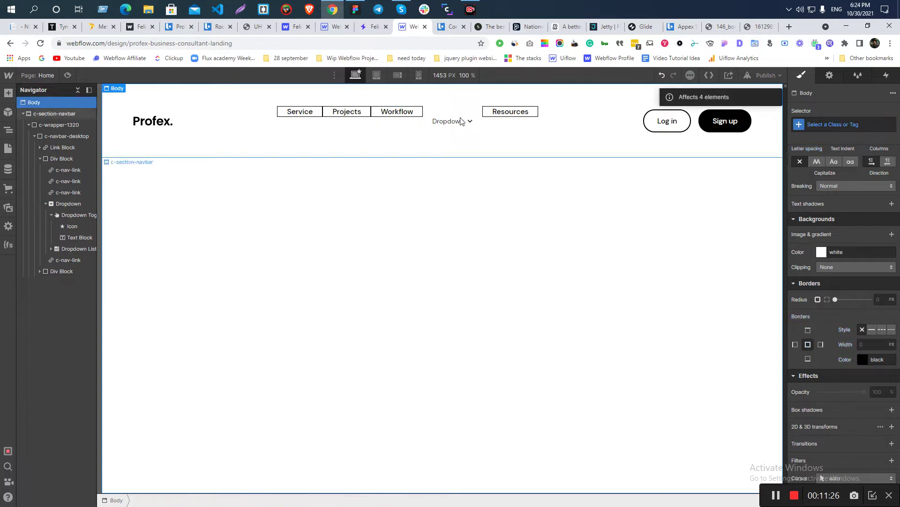
click(68, 75)
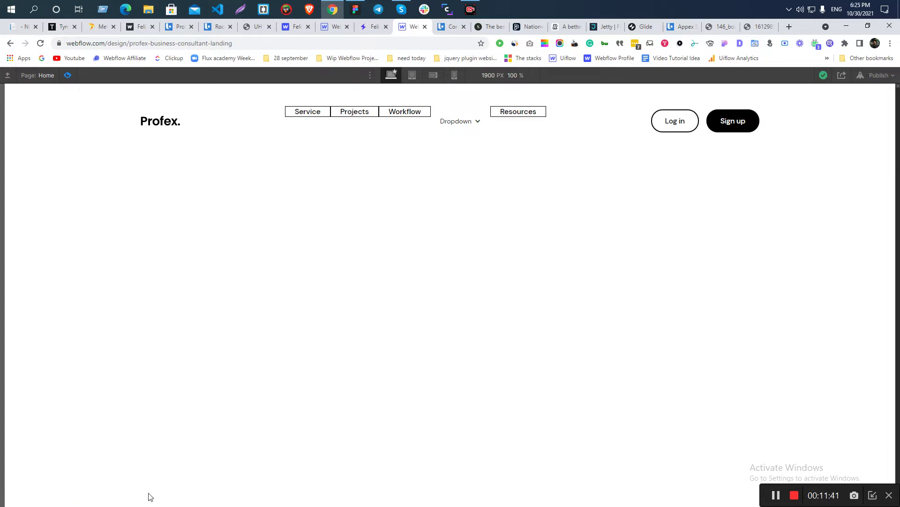
key(ctrl+shift+p)
- Try the text color #884b4b on the hover state of the c-nav-link class and preview the links
click(334, 111)
click(889, 125)
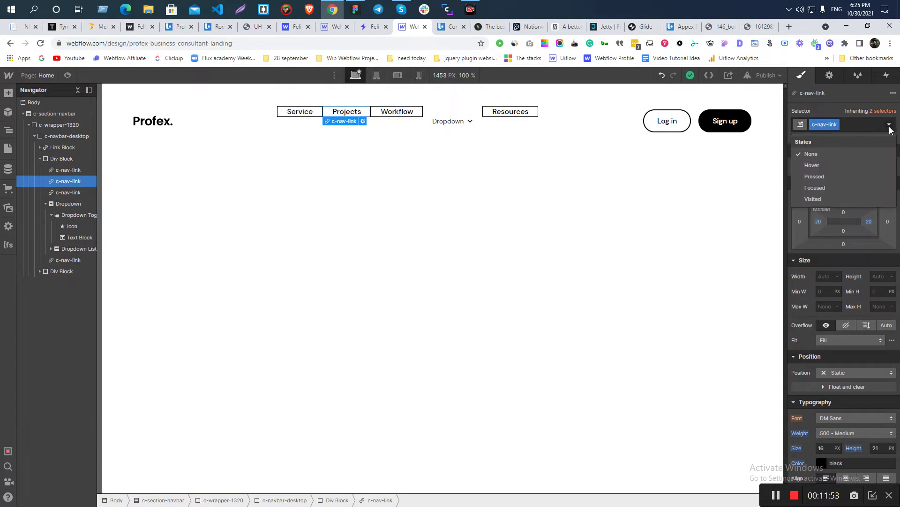
click(812, 165)
scroll(839, 328, down, 5)
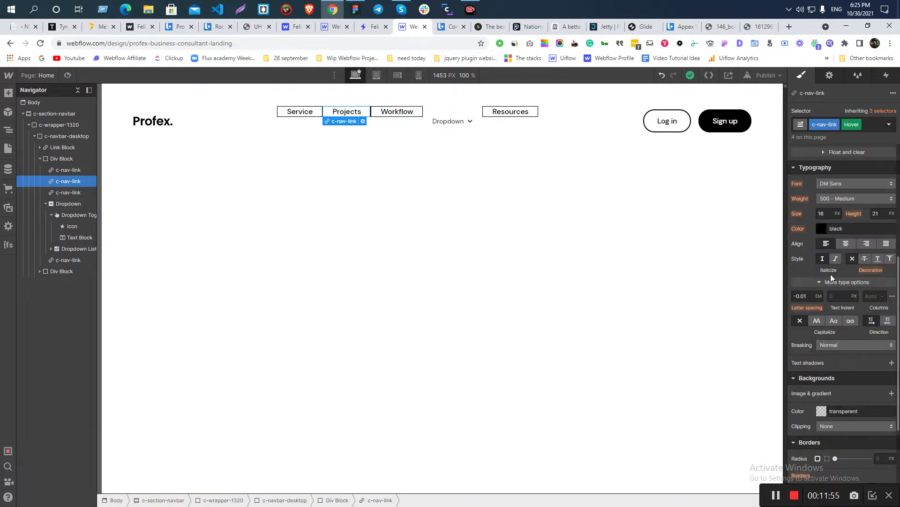
click(820, 229)
drag(833, 265, 839, 273)
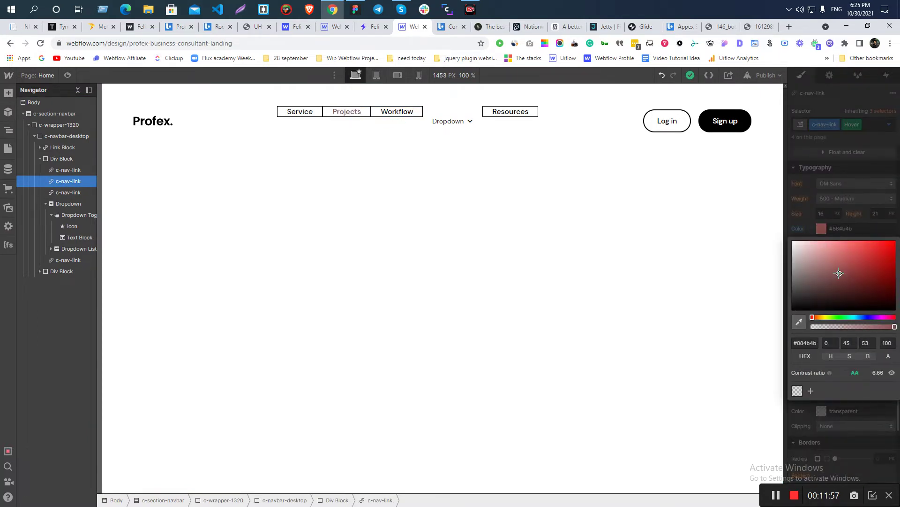
click(851, 128)
click(436, 242)
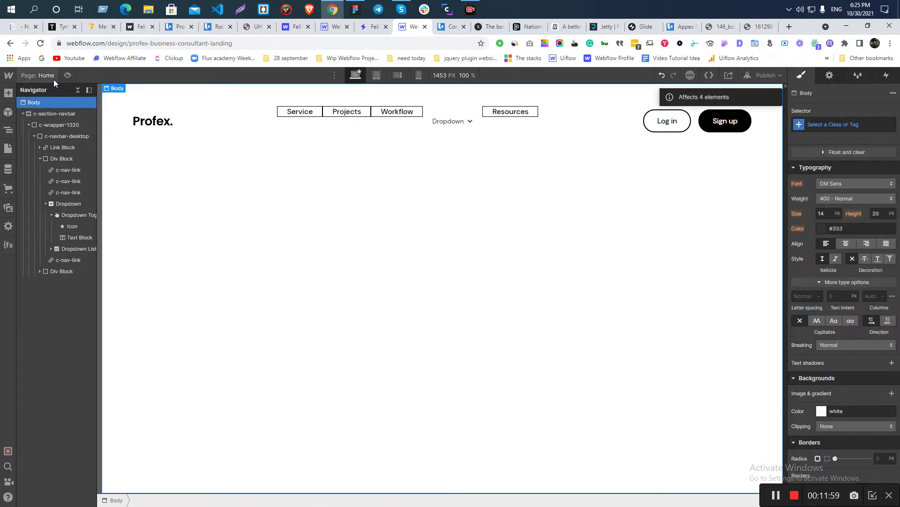
click(67, 75)
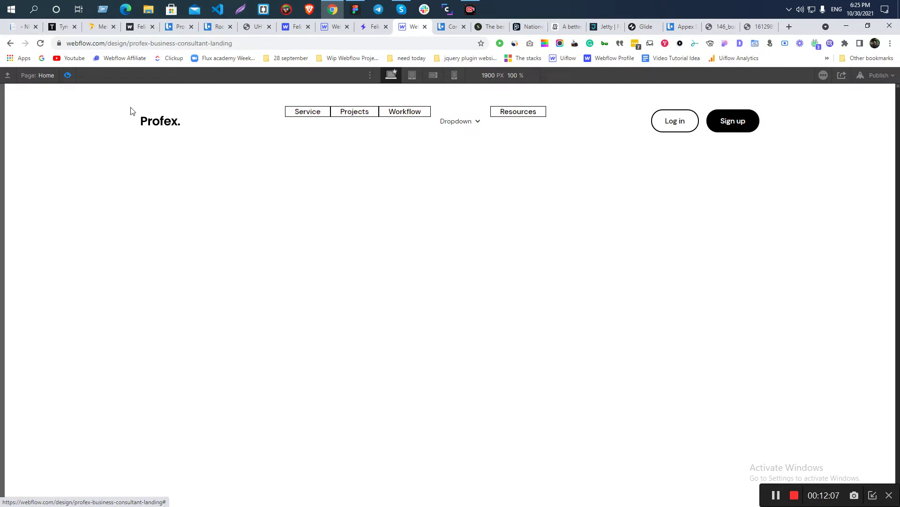
- Leave the preview, undo the border and hover color on the menu links, and select the dropdown toggle
click(68, 75)
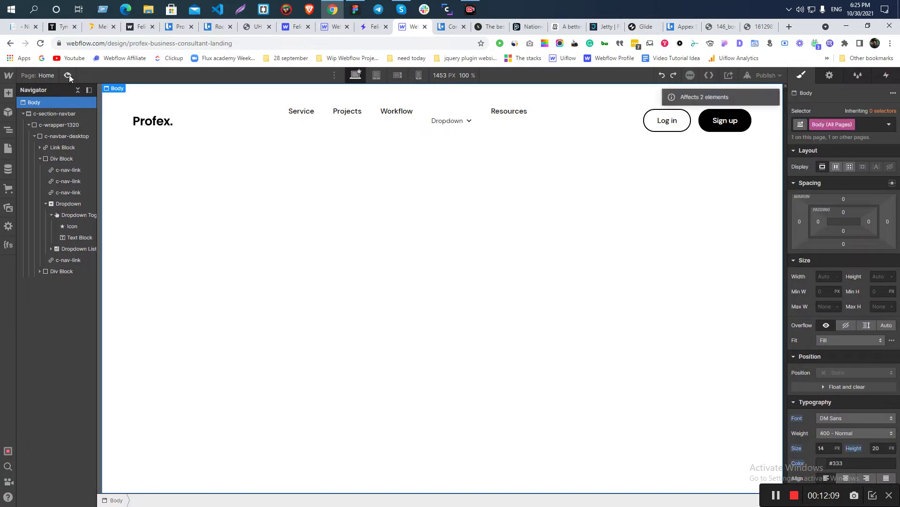
click(390, 112)
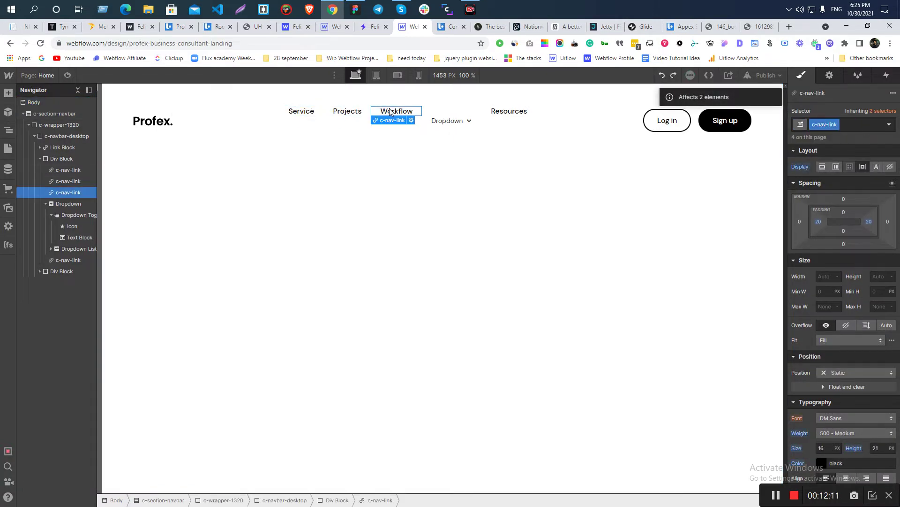
click(456, 133)
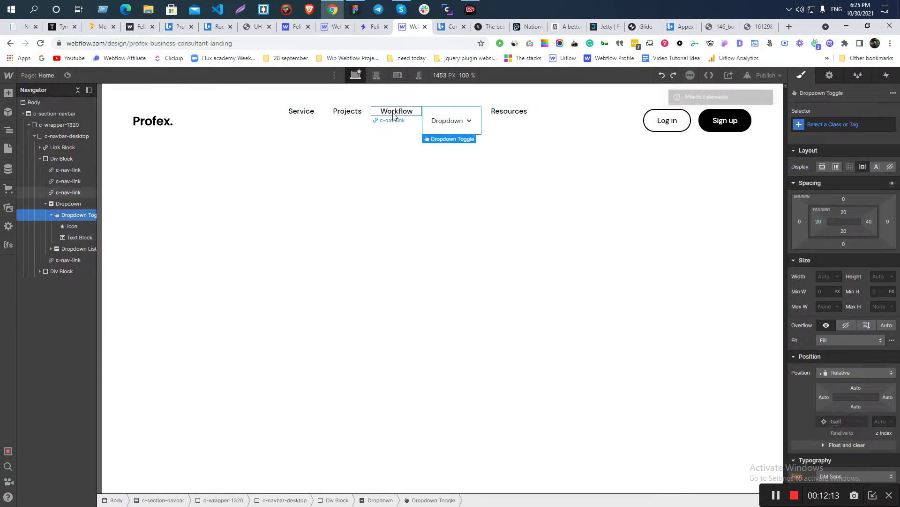
- Replace the dropdown toggle's label with the text "Workflow" copied from the adjacent menu link
click(393, 112)
double_click(393, 112)
key(ctrl+c)
double_click(451, 121)
key(ctrl+v)
click(453, 150)
click(444, 122)
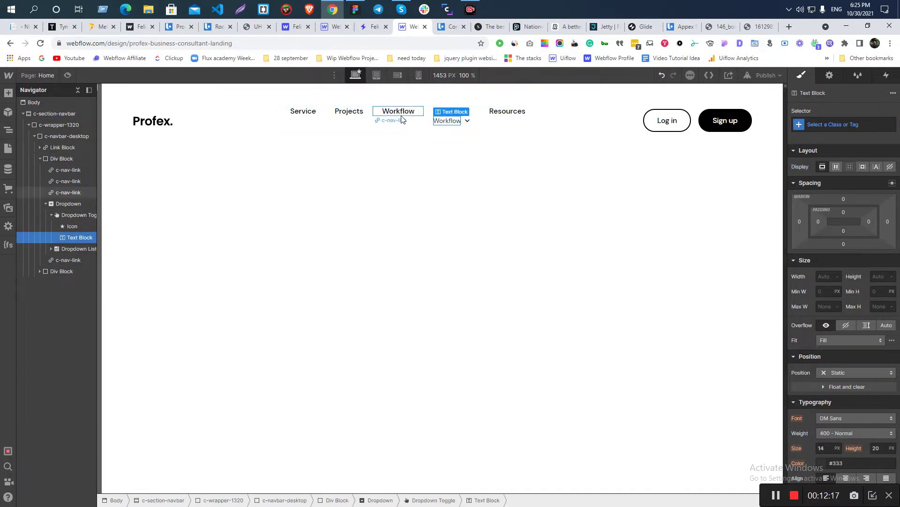
- Check the Workflow text's typography in Figma, and apply the existing c-nav-link class to the dropdown's text block in Webflow
key(alt+Tab)
scroll(461, 203, up, 3)
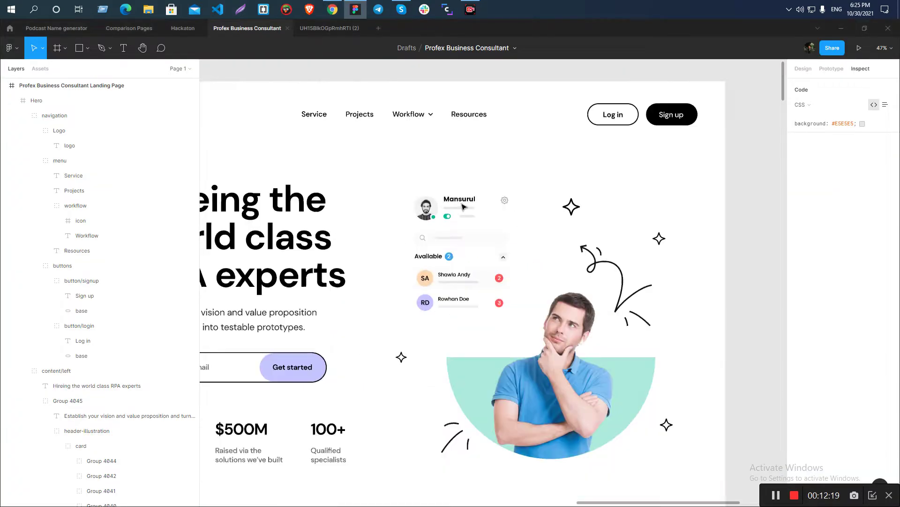
click(87, 235)
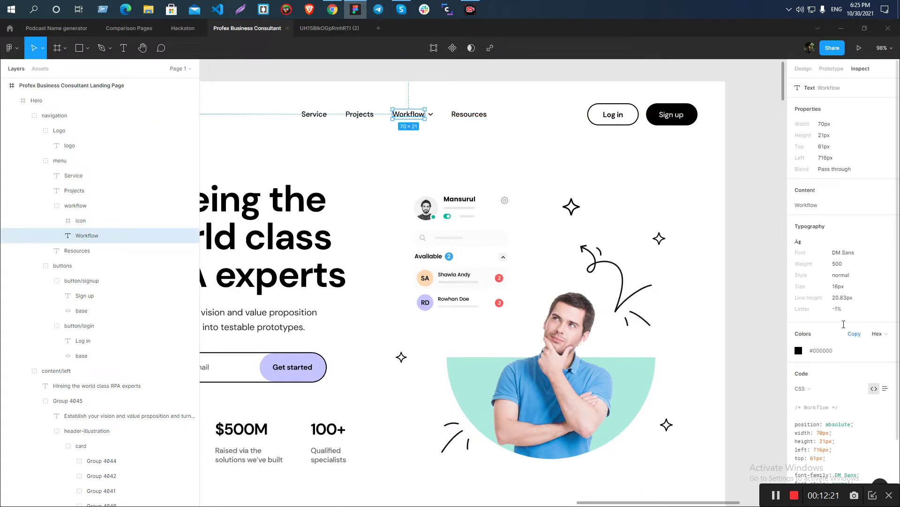
key(alt+Tab)
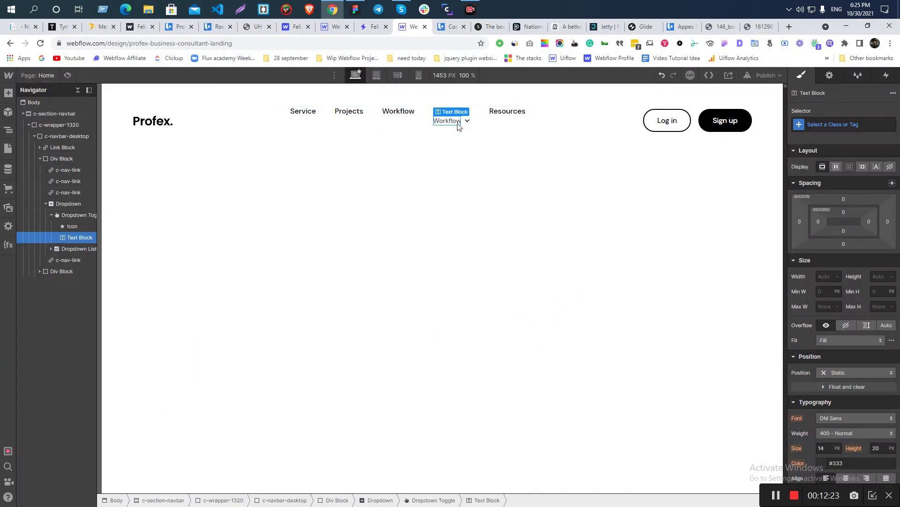
click(855, 126)
text(C-NA)
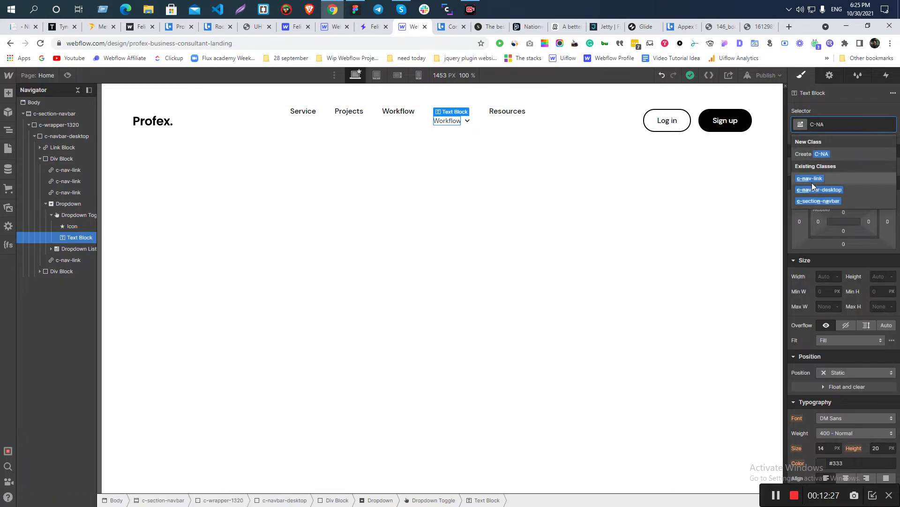
click(812, 181)
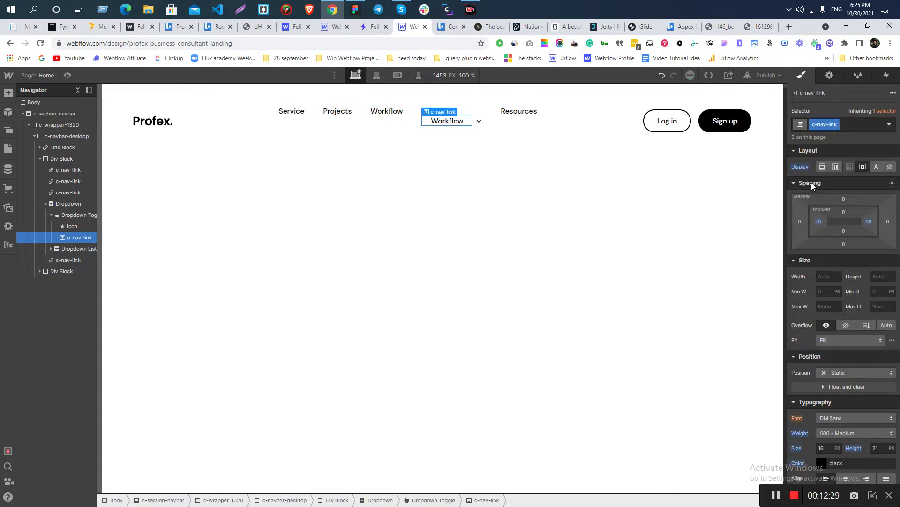
- Recheck the Workflow text in Figma, then in Webflow duplicate the dropdown text's c-nav-link class and rename the copy c-nav-dropdown-text
key(alt+Tab)
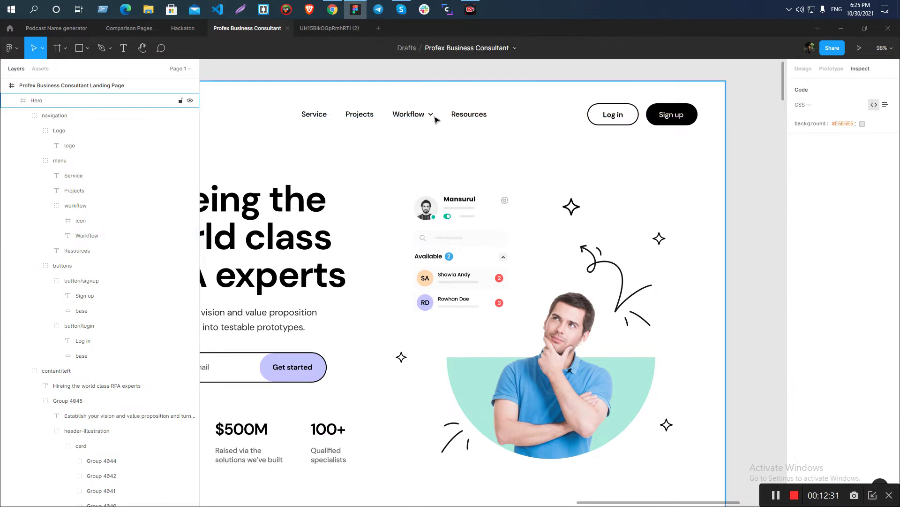
scroll(407, 116, up, 2)
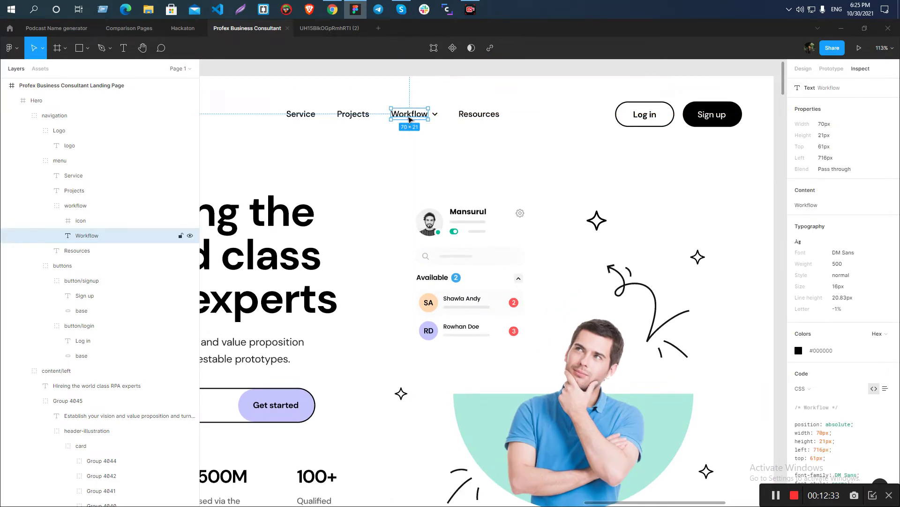
key(alt+Tab)
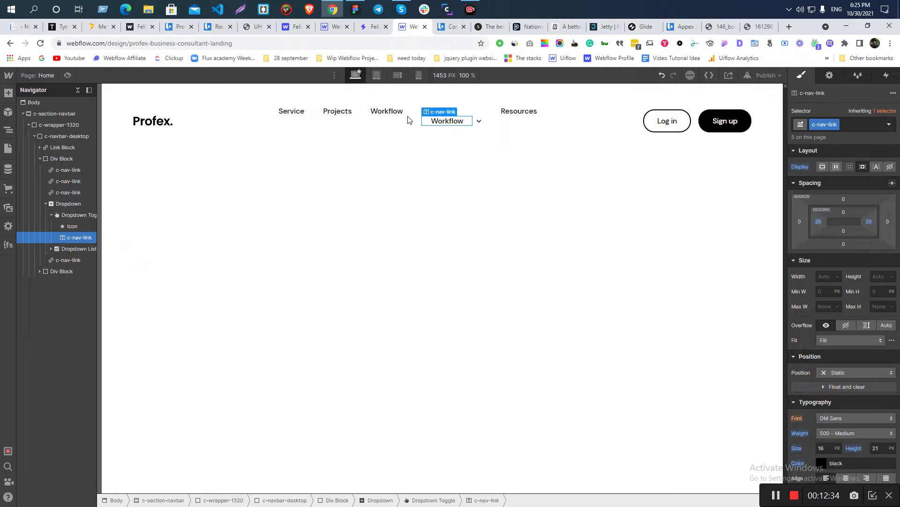
click(836, 124)
click(832, 151)
text(C-)
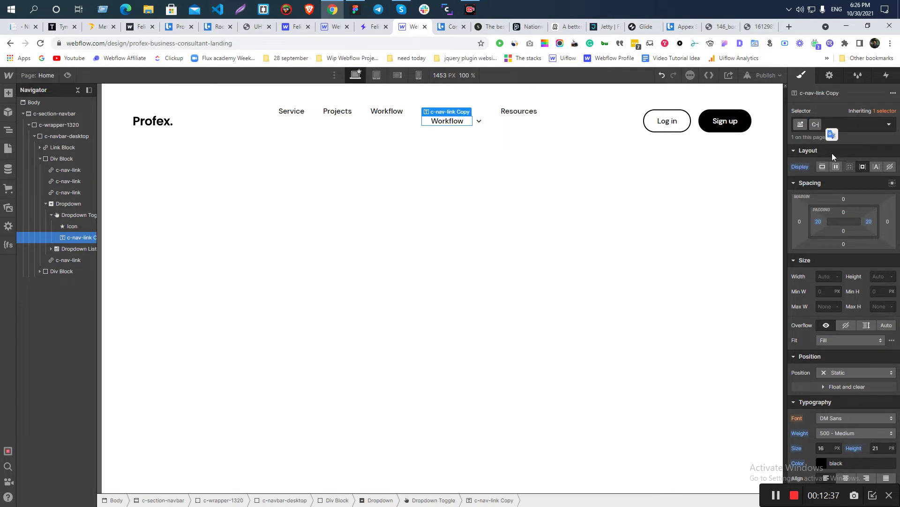
text(NAV-)
key(BackSpace)
key(BackSpace)
key(BackSpace)
key(BackSpace)
key(BackSpace)
text(c-nav-drd)
key(BackSpace)
text(opdown-text)
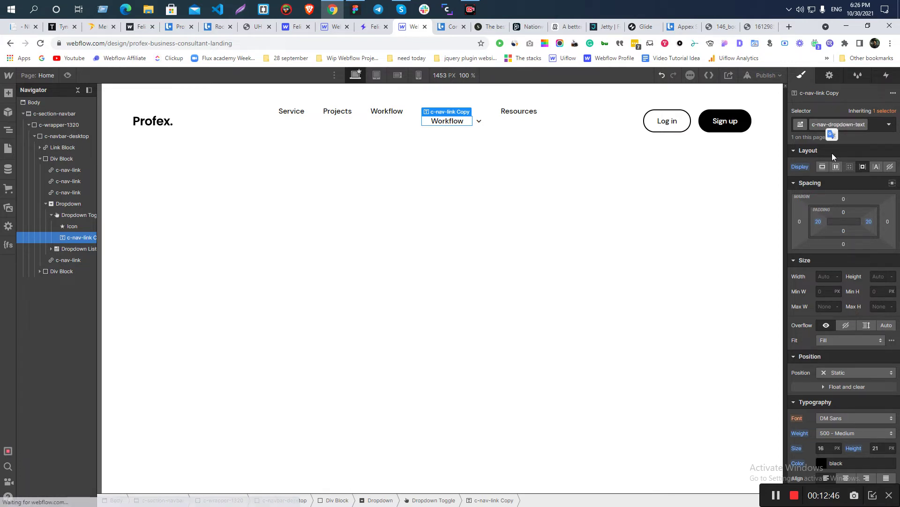
key(Return)
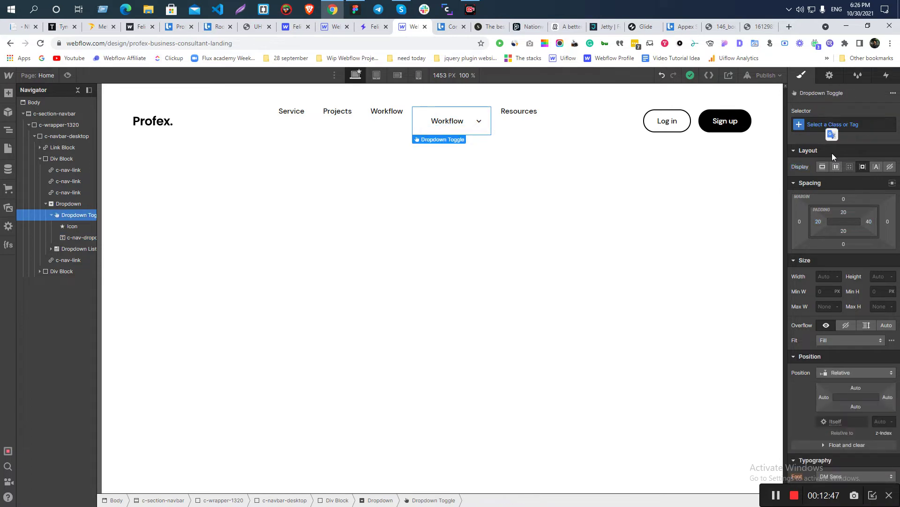
- Reset the horizontal padding on both sides of the c-nav-dropdown-text class
click(460, 229)
click(441, 127)
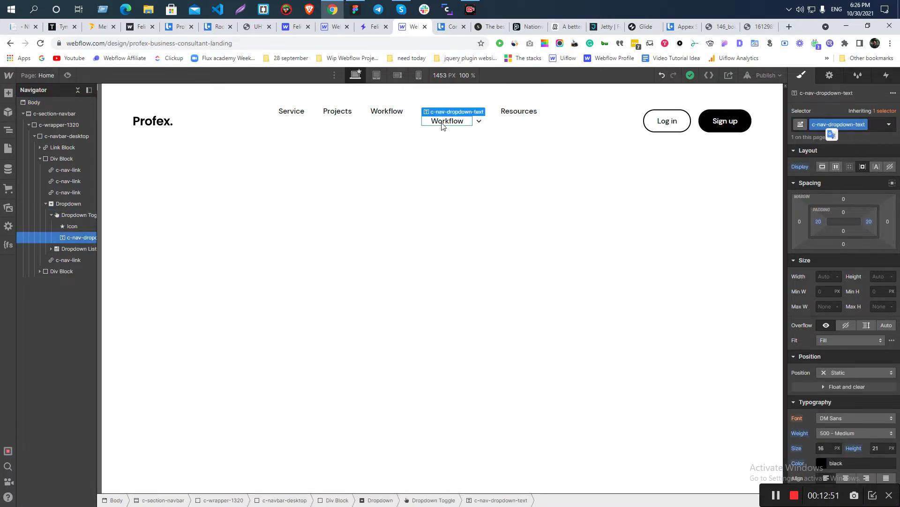
click(819, 222)
click(829, 283)
click(869, 221)
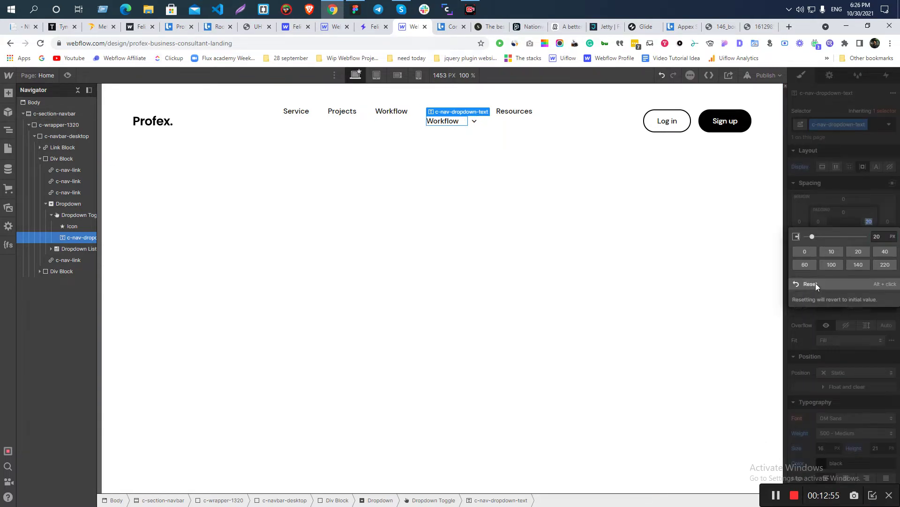
click(815, 285)
- Compare the gap between the Workflow text and its arrow icon in Figma with the one in Webflow
scroll(835, 368, down, 3)
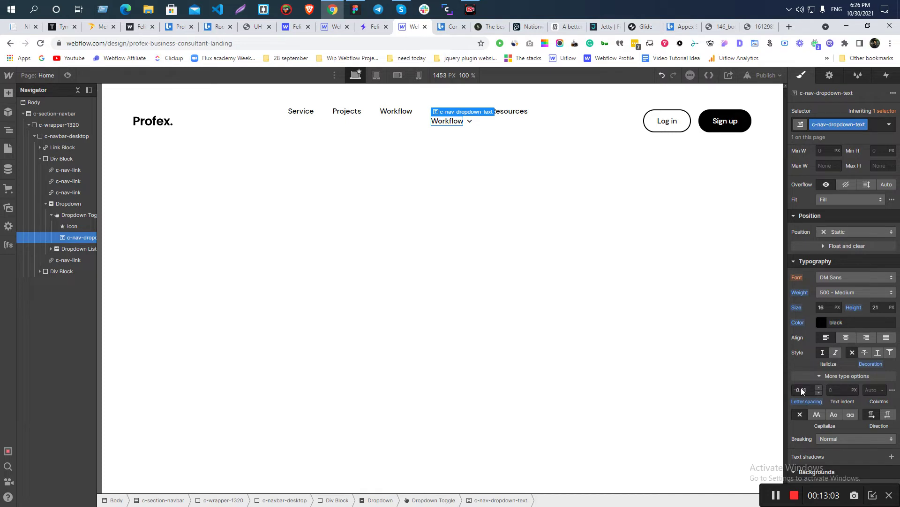
key(alt+Tab)
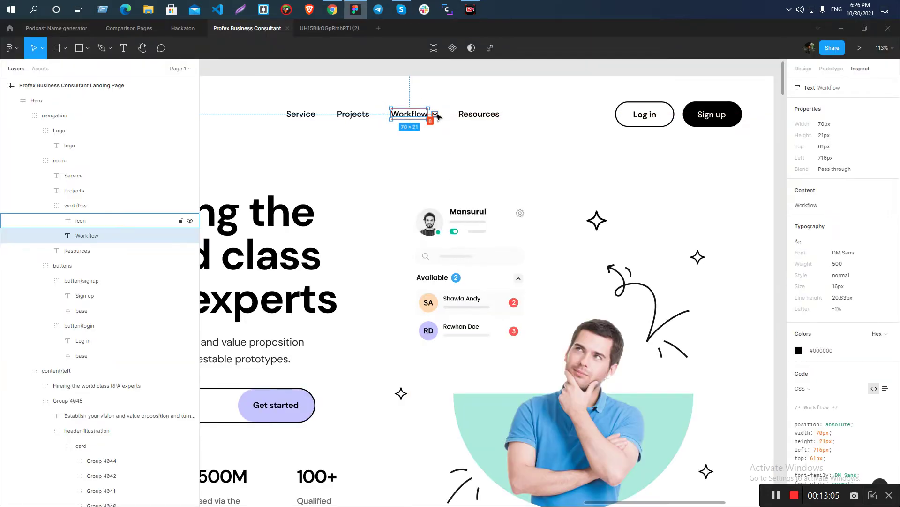
scroll(437, 116, up, 5)
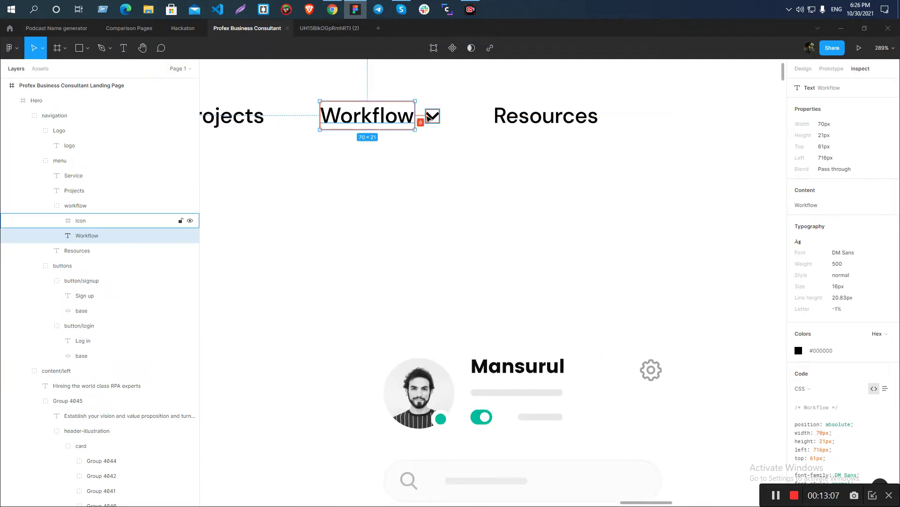
key(alt+Tab)
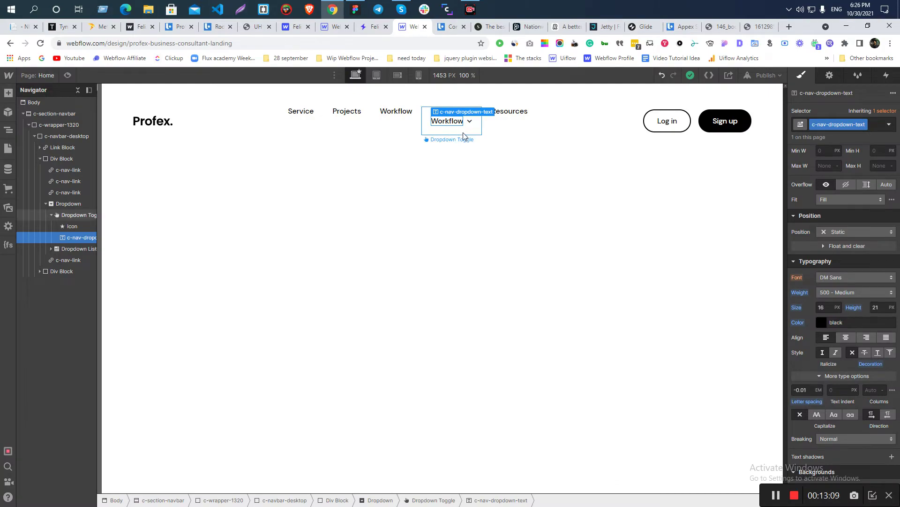
click(491, 176)
key(Print)
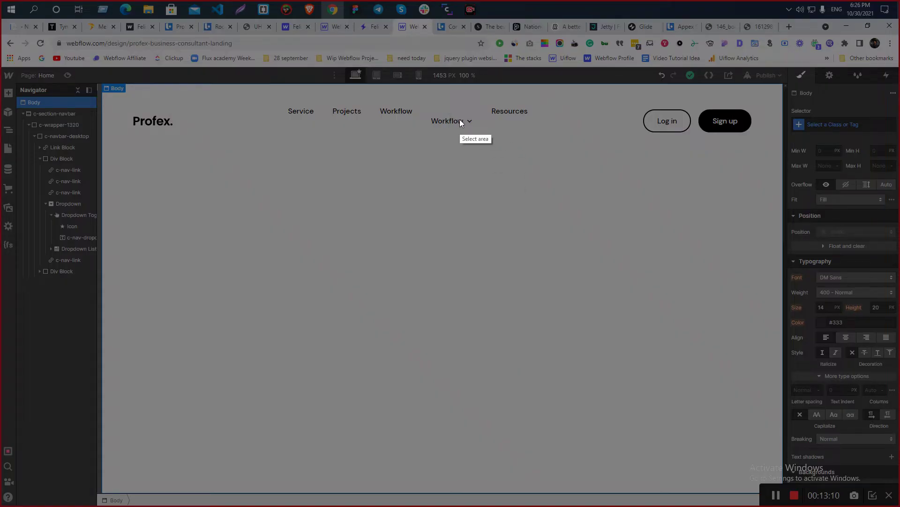
drag(463, 115, 466, 181)
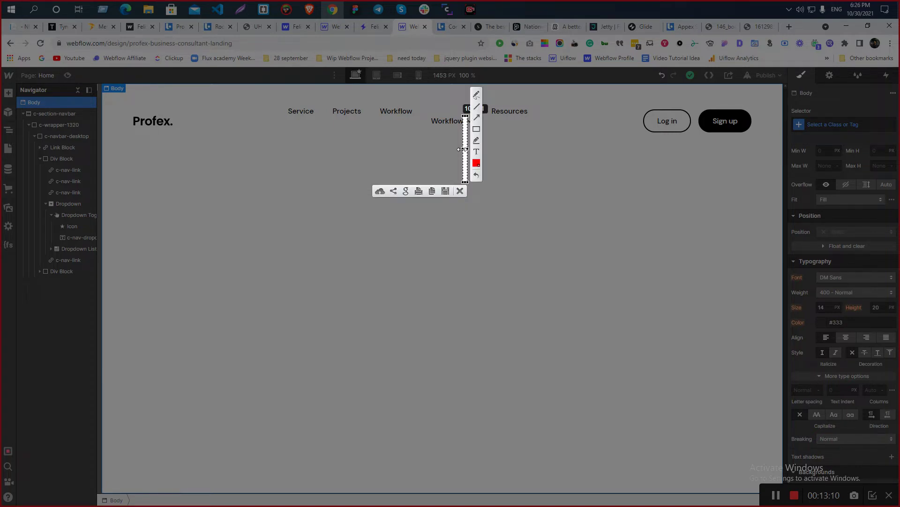
drag(461, 149, 463, 149)
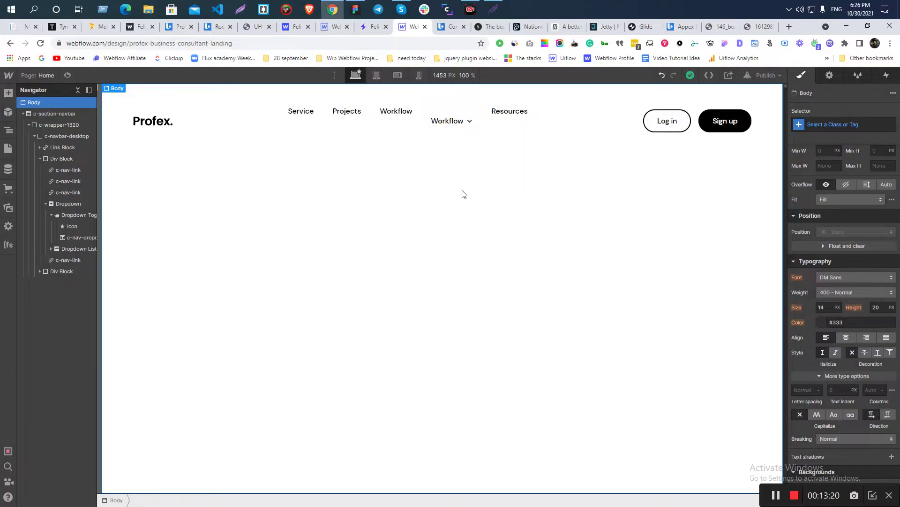
key(alt+Tab)
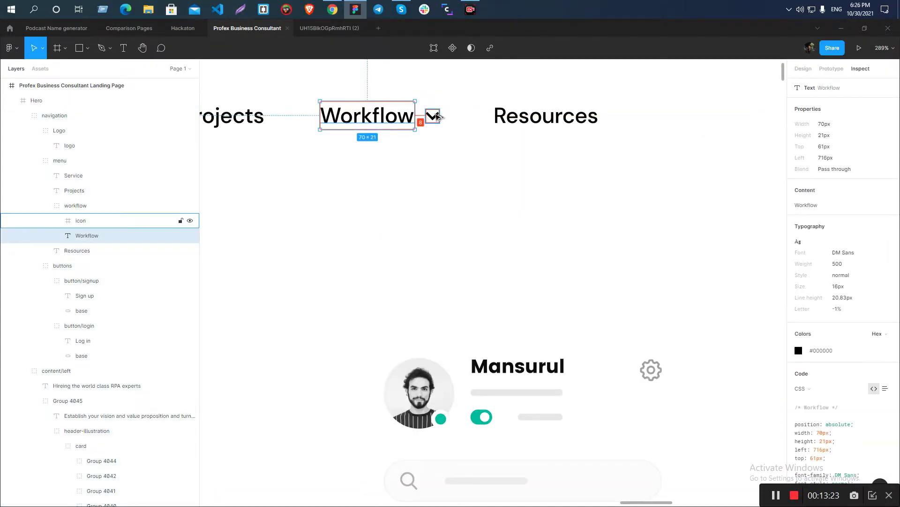
key(alt+Tab)
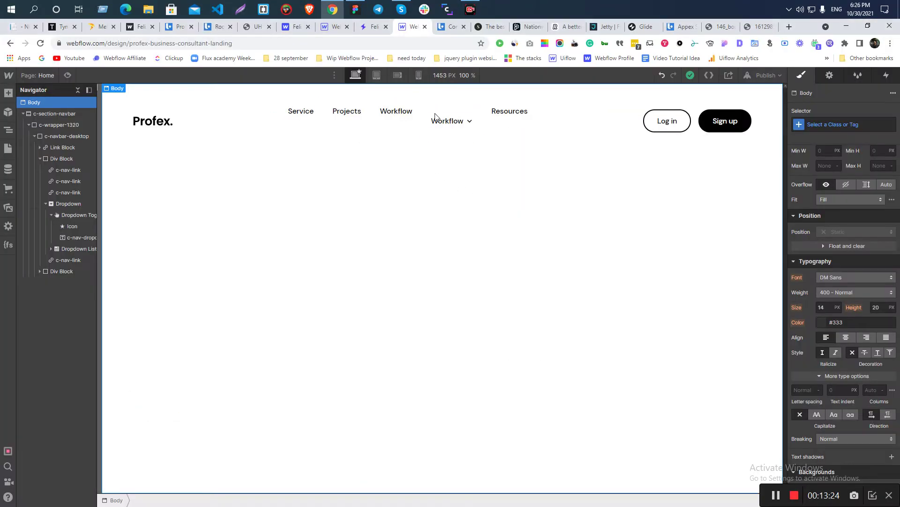
- Examine the Workflow dropdown's text, toggle and list in a widened Navigator, and compare their spacing with the plain Workflow link
click(473, 126)
click(81, 237)
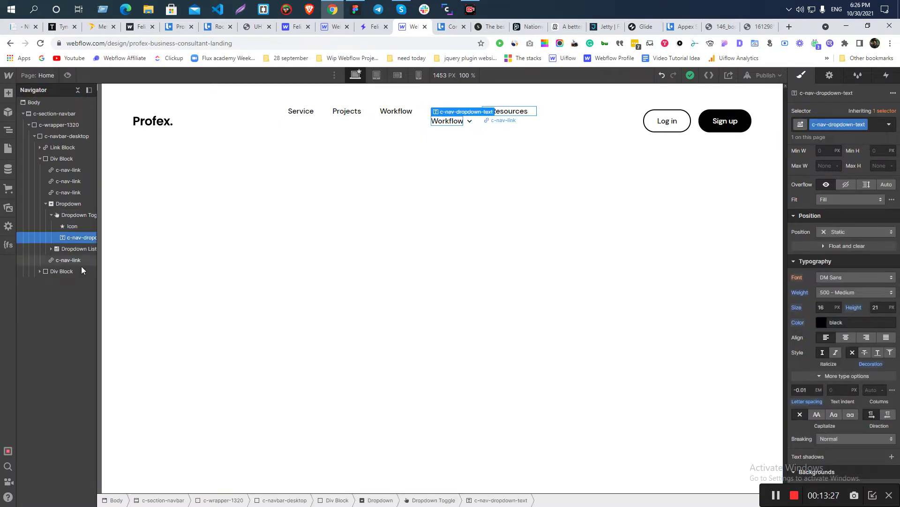
click(72, 215)
click(68, 204)
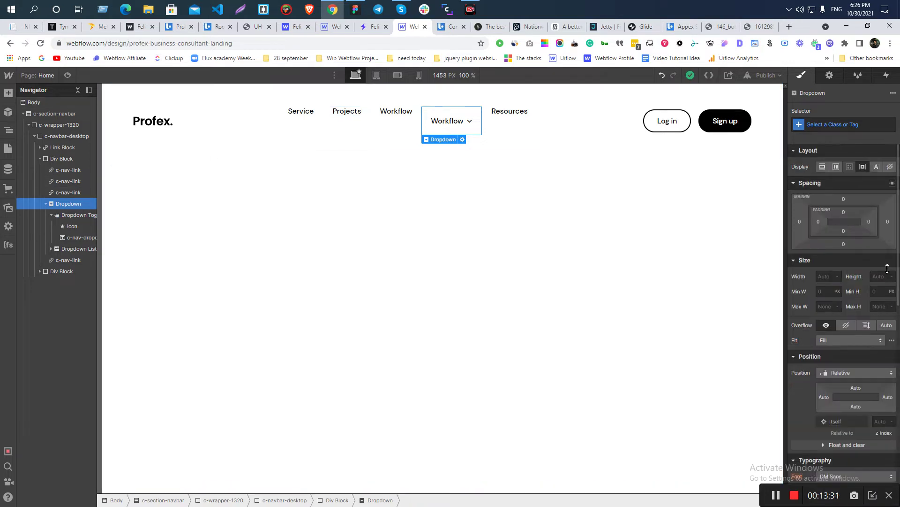
click(51, 215)
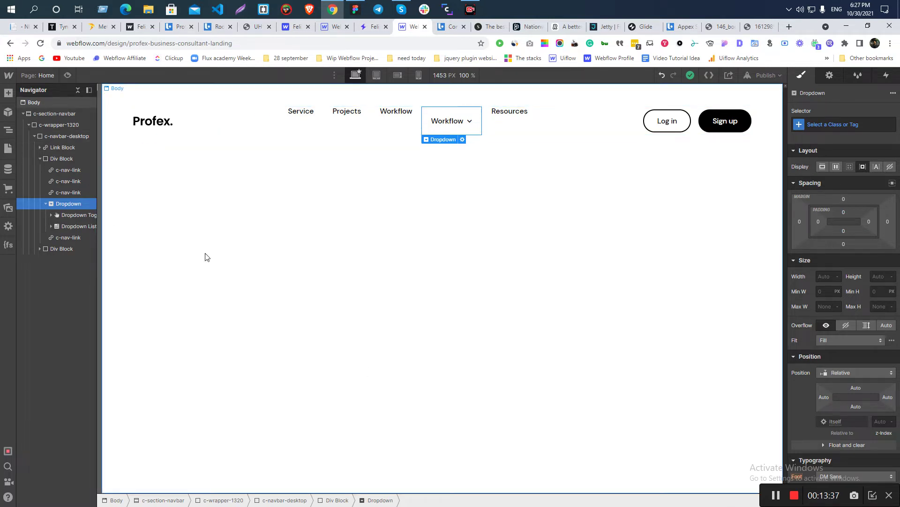
drag(96, 227, 140, 225)
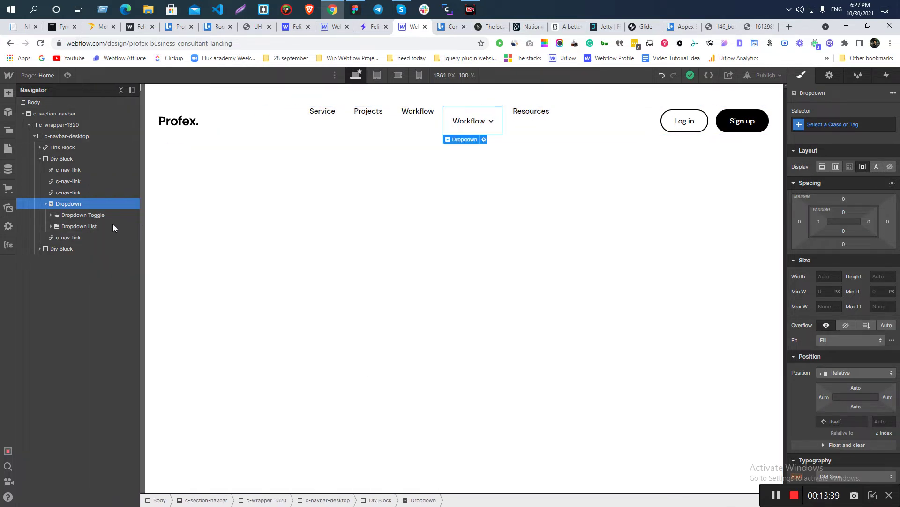
click(97, 218)
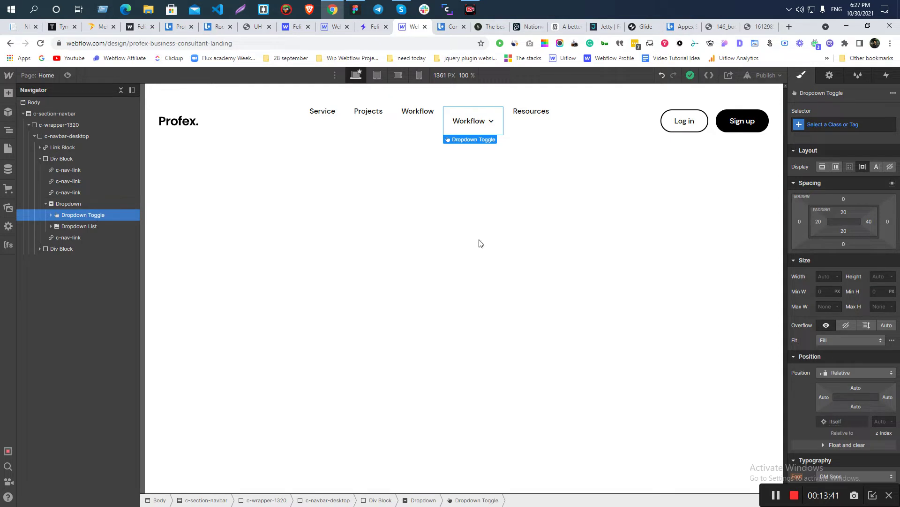
click(68, 227)
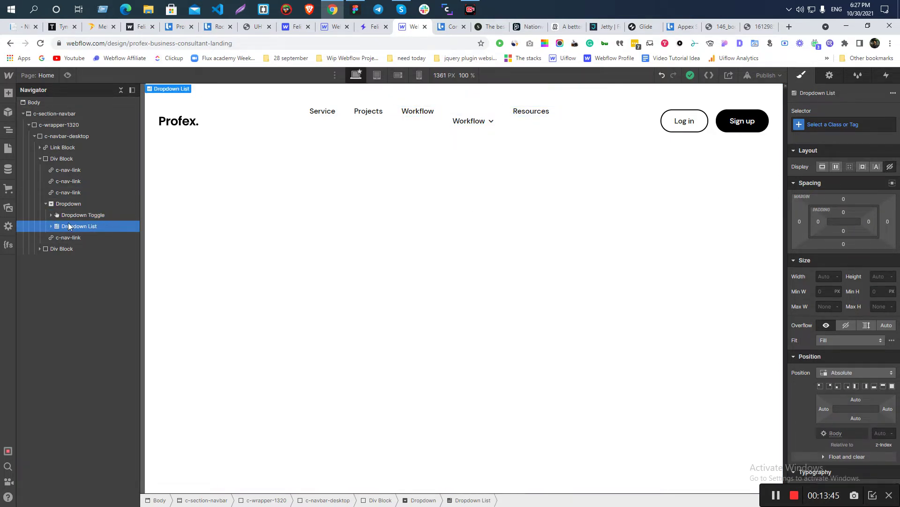
click(70, 214)
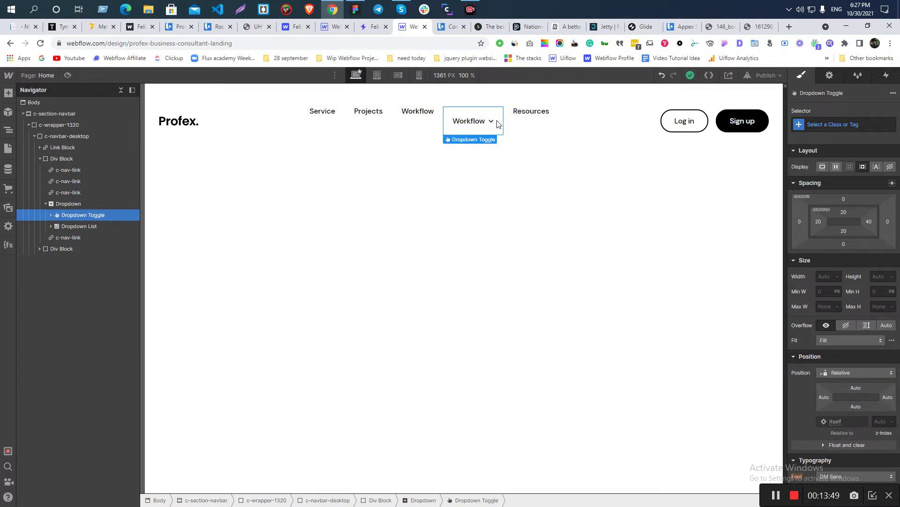
click(417, 113)
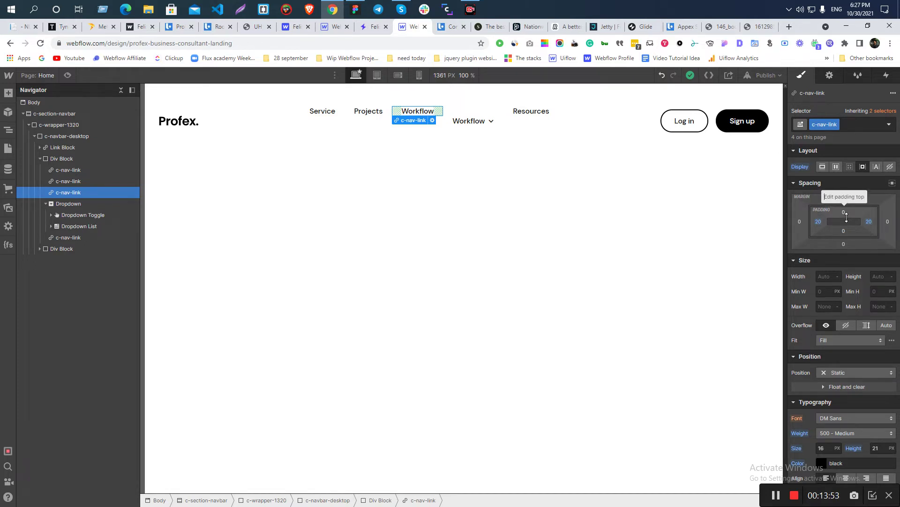
- Set the dropdown toggle's top and bottom padding to 0 px and delete the plain Workflow link beside it
click(470, 123)
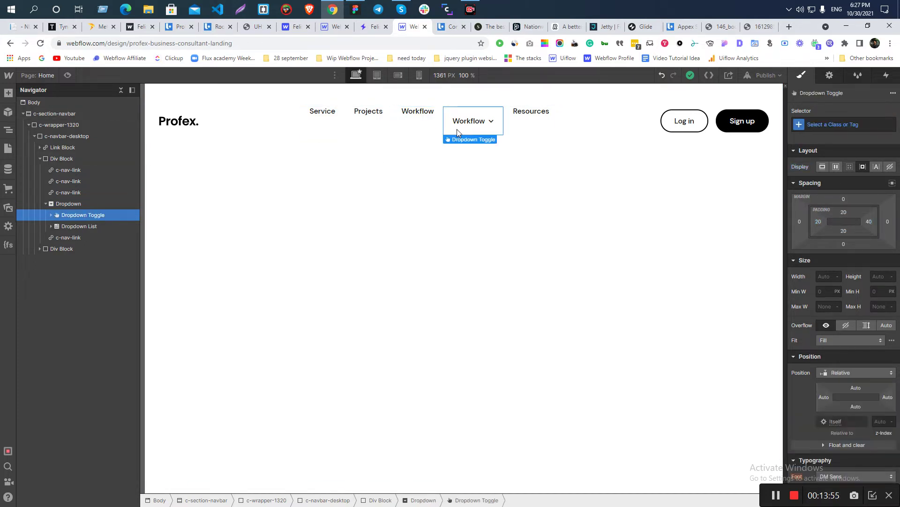
click(843, 215)
click(844, 208)
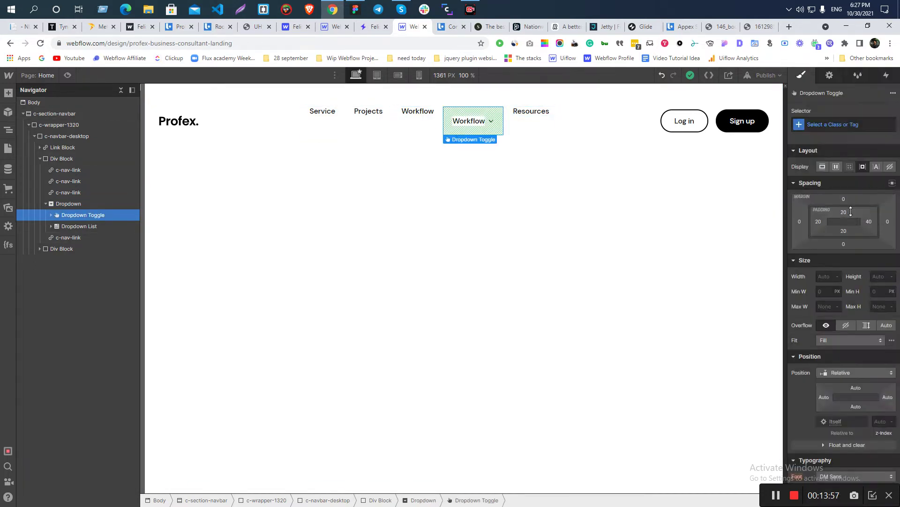
click(842, 212)
click(801, 240)
click(843, 230)
click(814, 261)
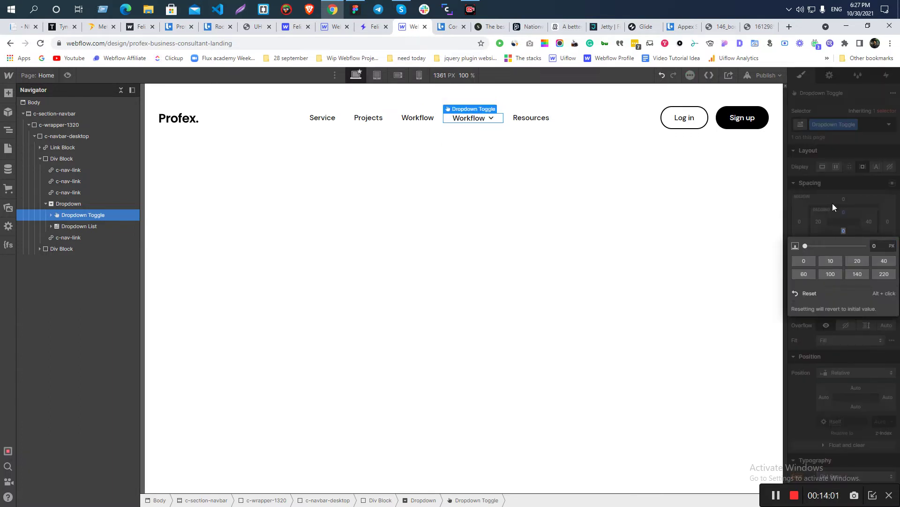
click(417, 117)
key(Delete)
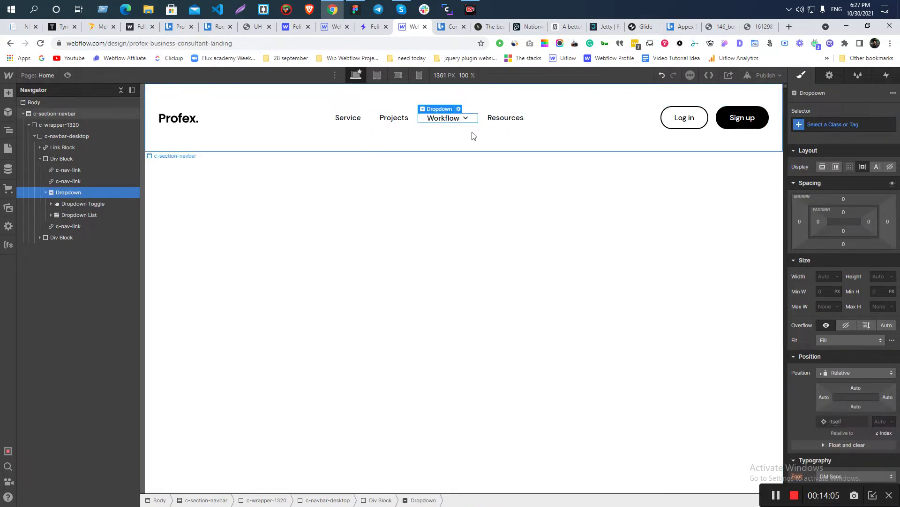
- Create the class c-nav-dropdown-icon on the arrow icon of the Workflow dropdown
click(468, 120)
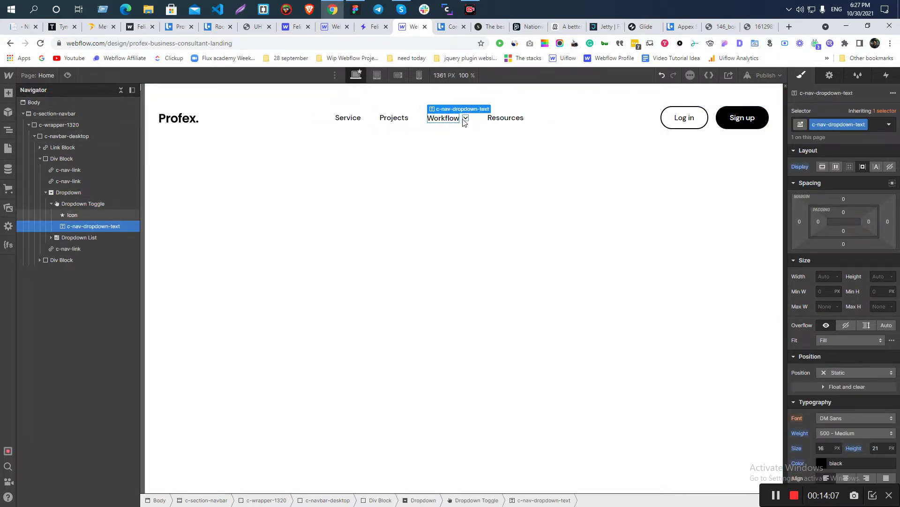
key(ctrl+Return)
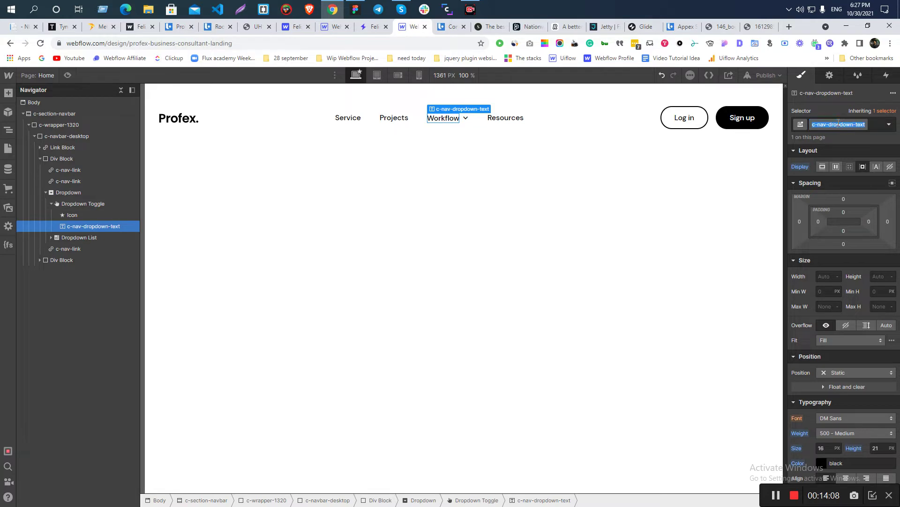
click(467, 120)
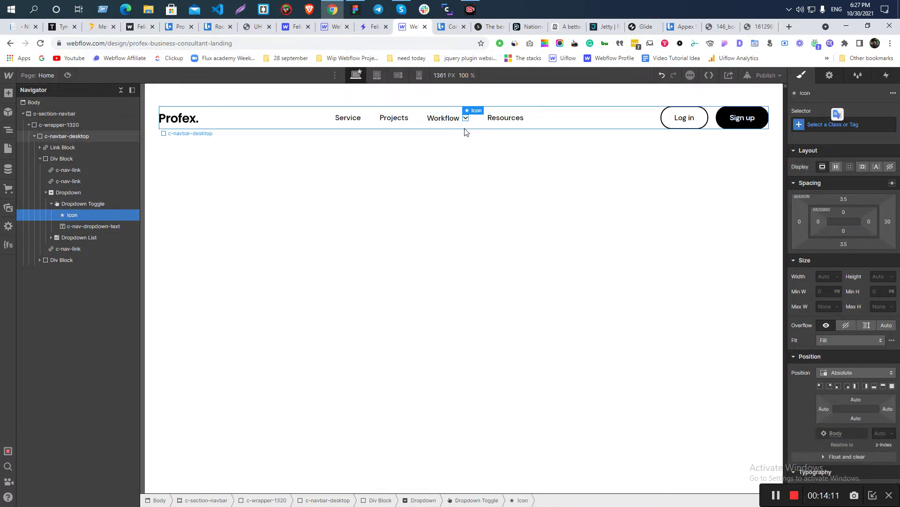
click(462, 145)
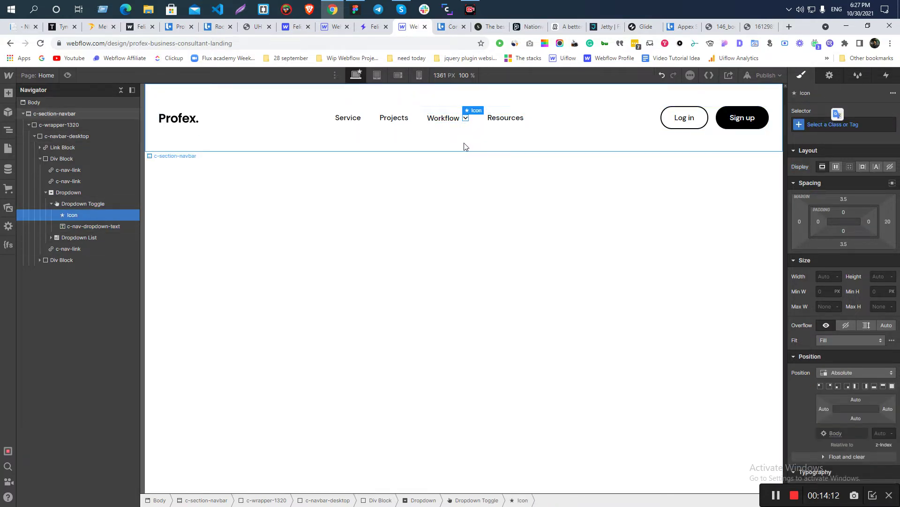
click(467, 118)
click(861, 124)
text(c-nav-dropdown-)
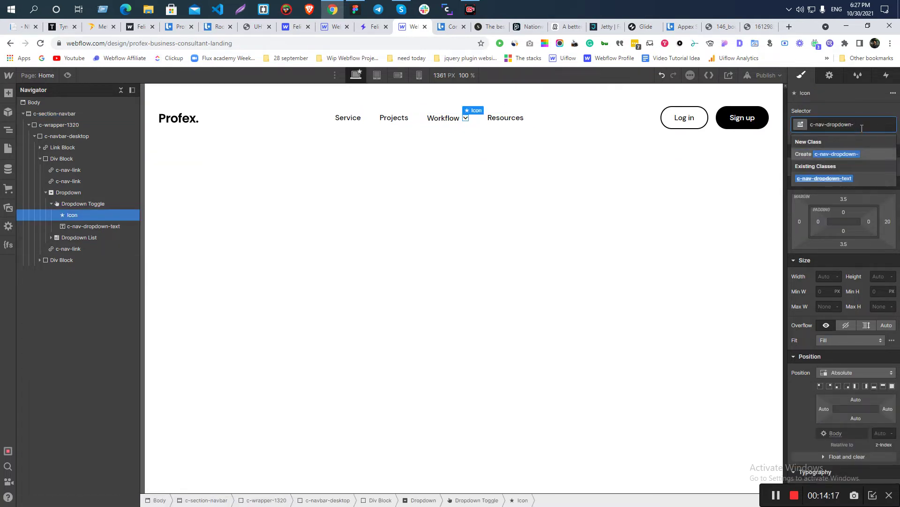
text(icon)
key(Return)
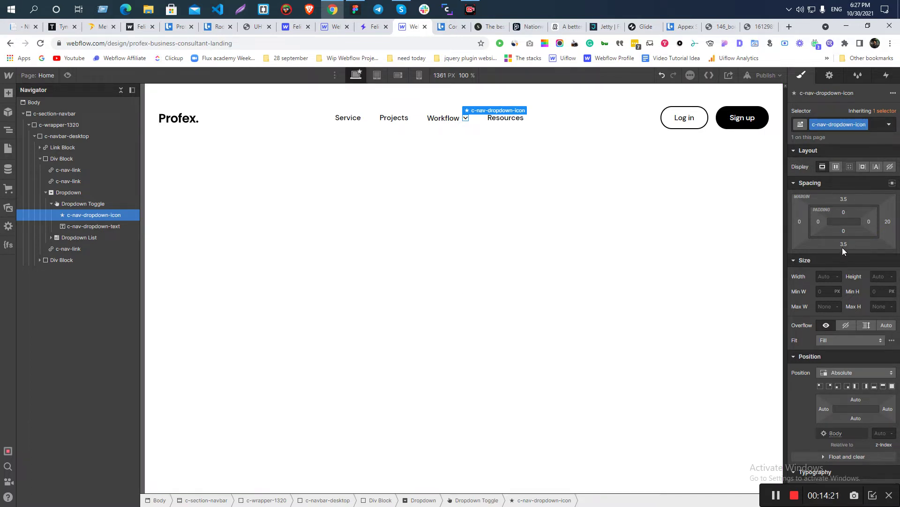
- Set the top and bottom margins of the c-nav-dropdown-icon class to 0 px
click(841, 197)
text(0)
key(Return)
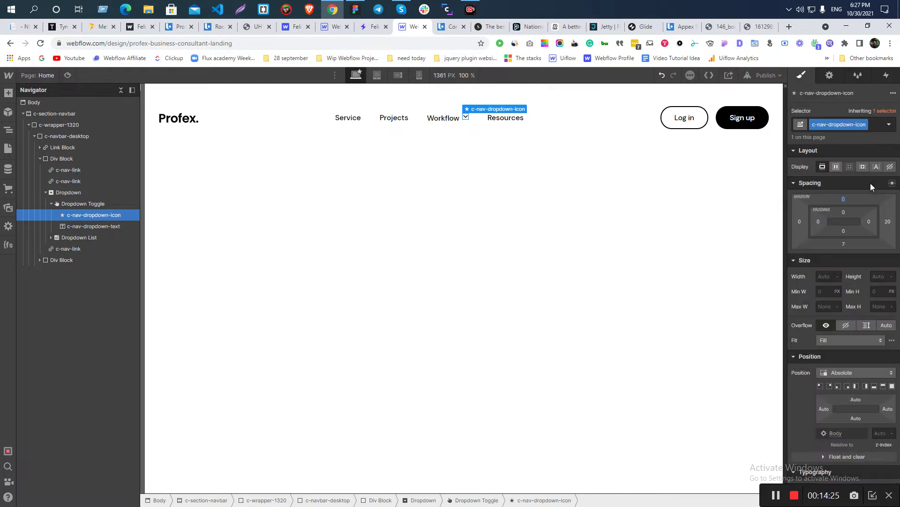
click(844, 244)
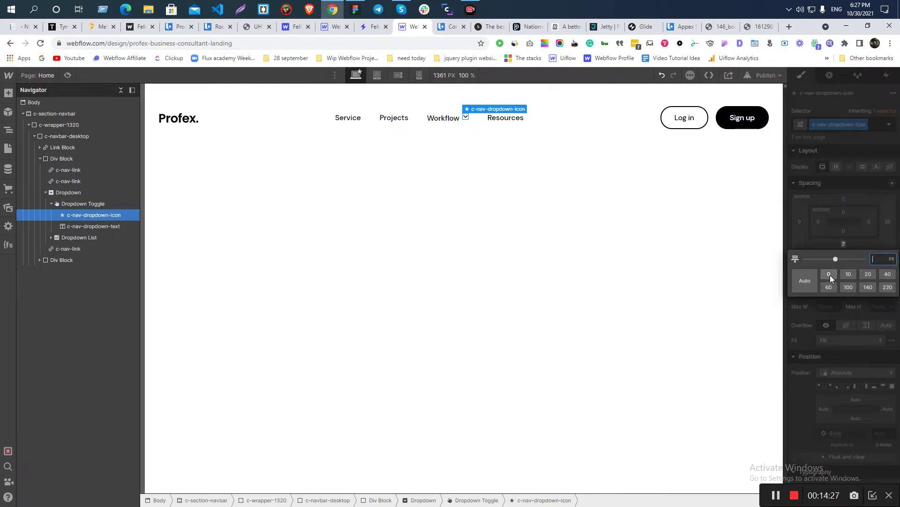
click(879, 205)
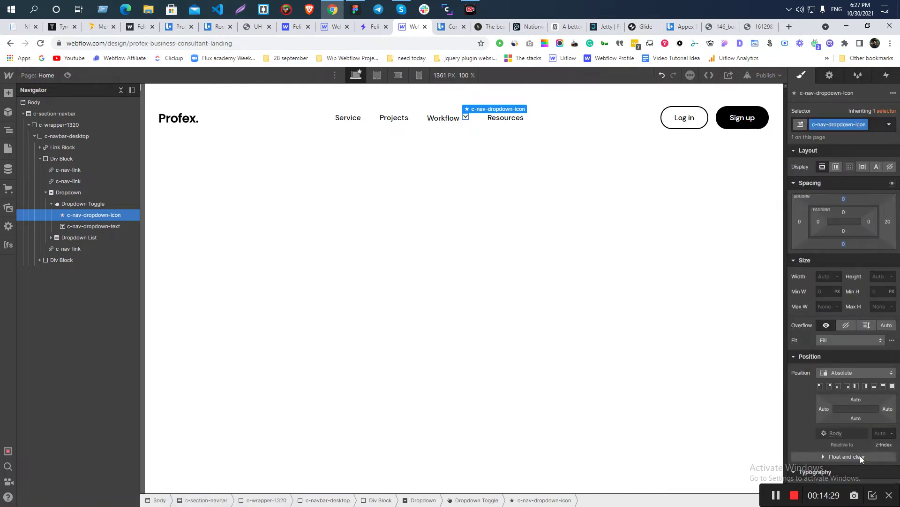
- Fine-tune the Workflow arrow icon's top position offset through 3 px and 4 px to 5 px
click(855, 398)
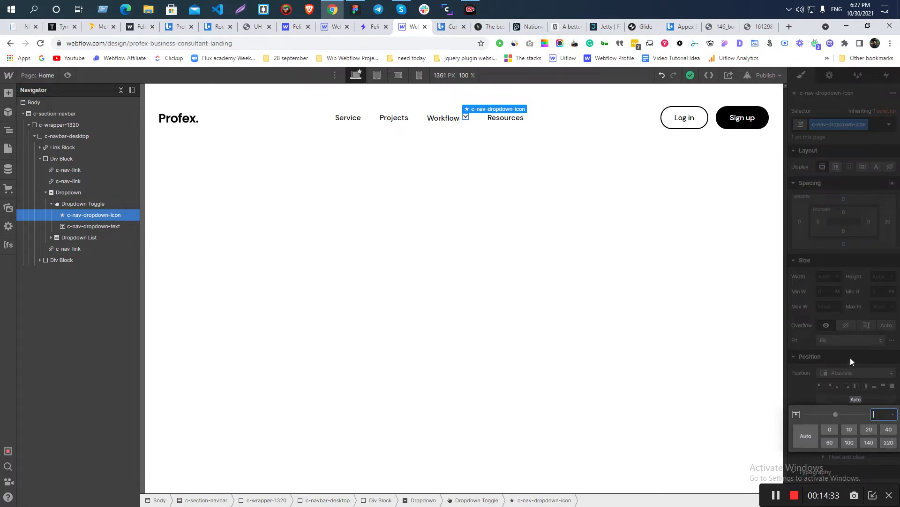
text(3px)
key(Return)
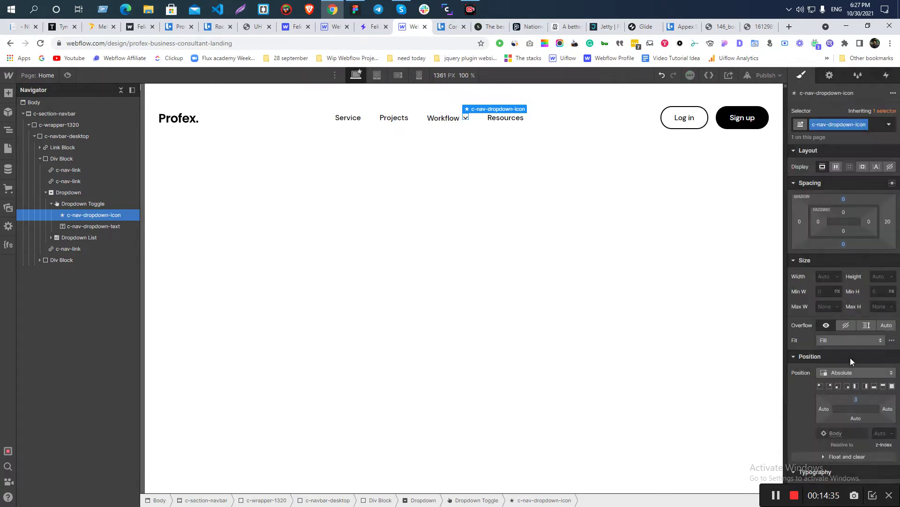
click(856, 398)
click(448, 328)
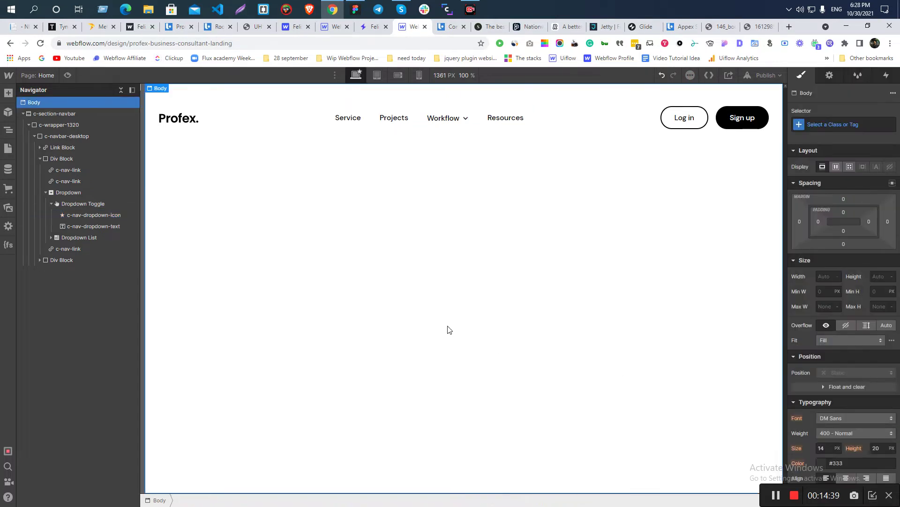
click(466, 118)
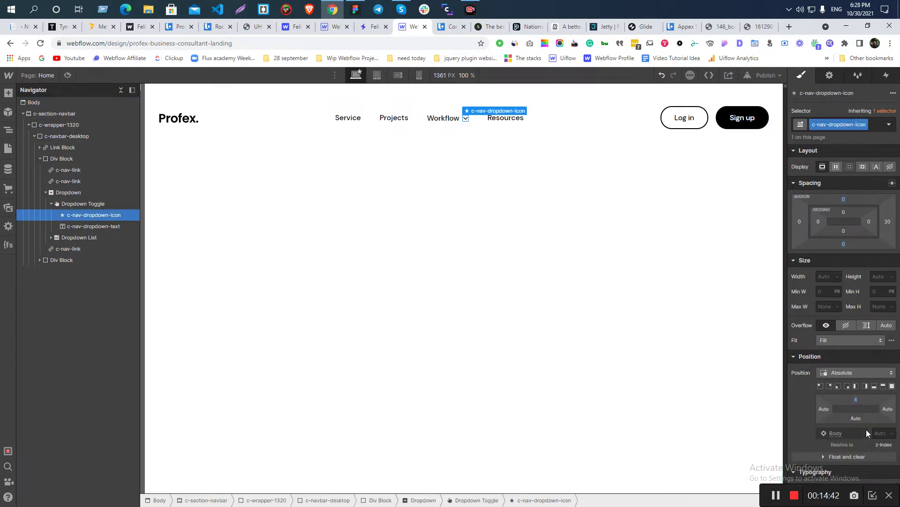
click(856, 399)
click(615, 318)
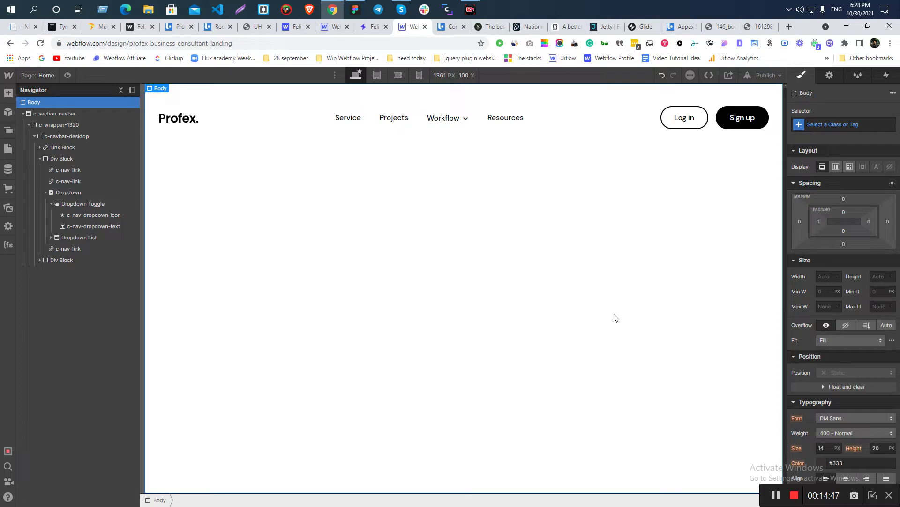
- Check the dropdown toggle's padding and compare the gap between the Workflow arrow and Resources in Figma with the one in Webflow
click(458, 123)
click(77, 205)
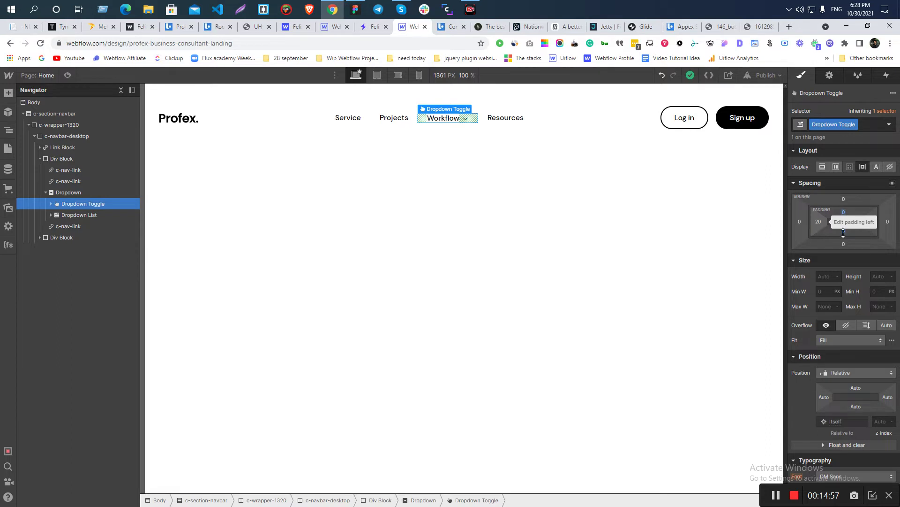
drag(888, 221, 882, 221)
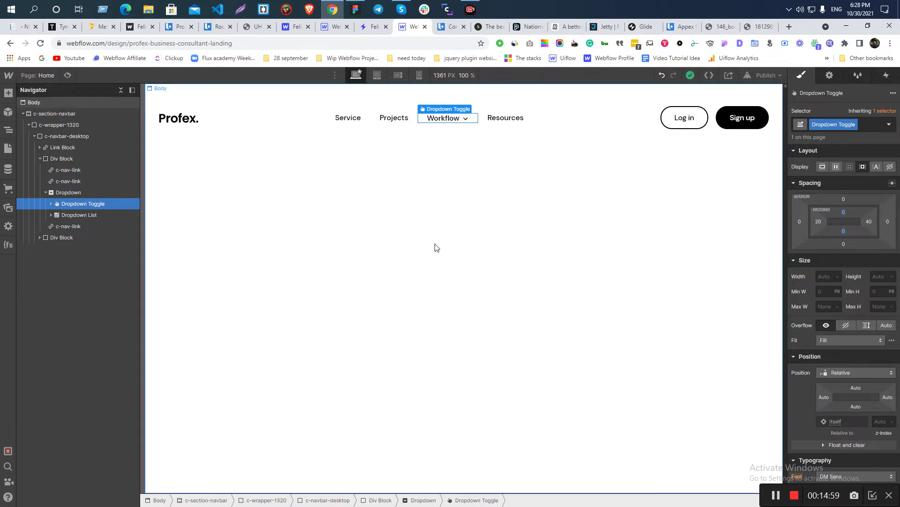
key(alt+Tab)
click(428, 116)
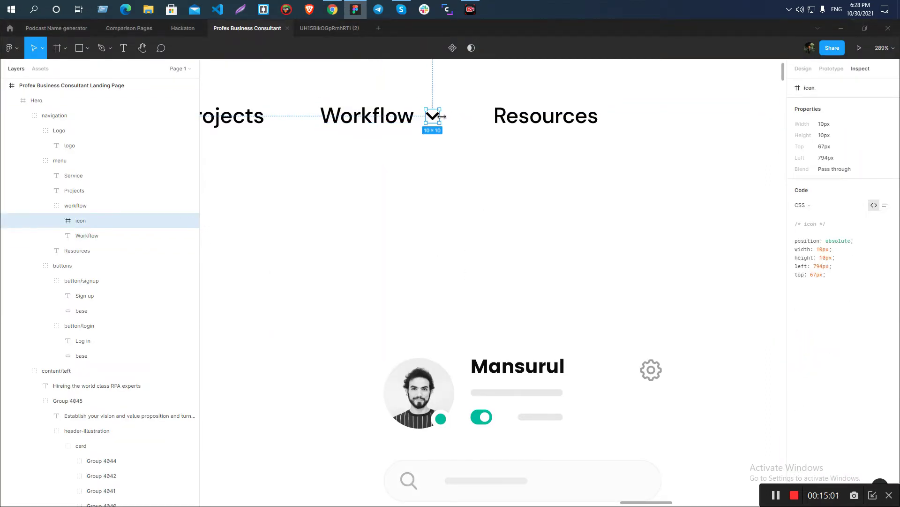
click(563, 121)
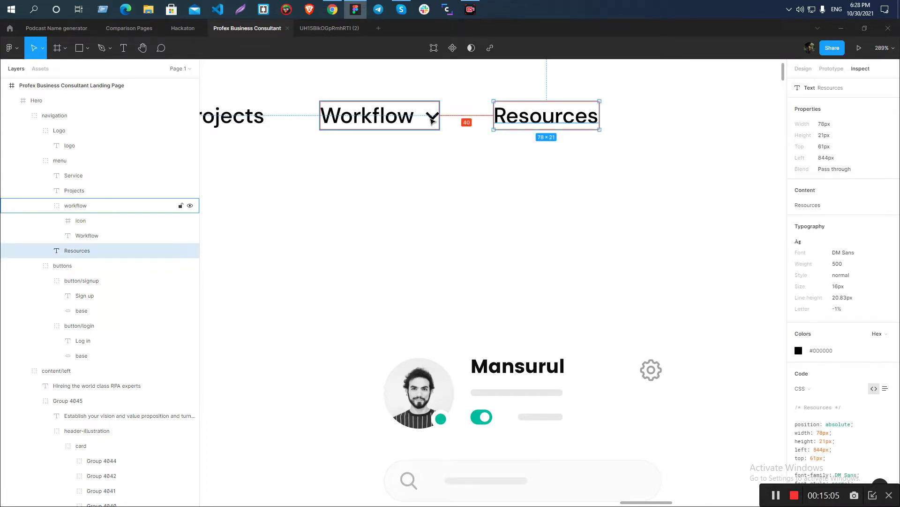
key(alt+Tab)
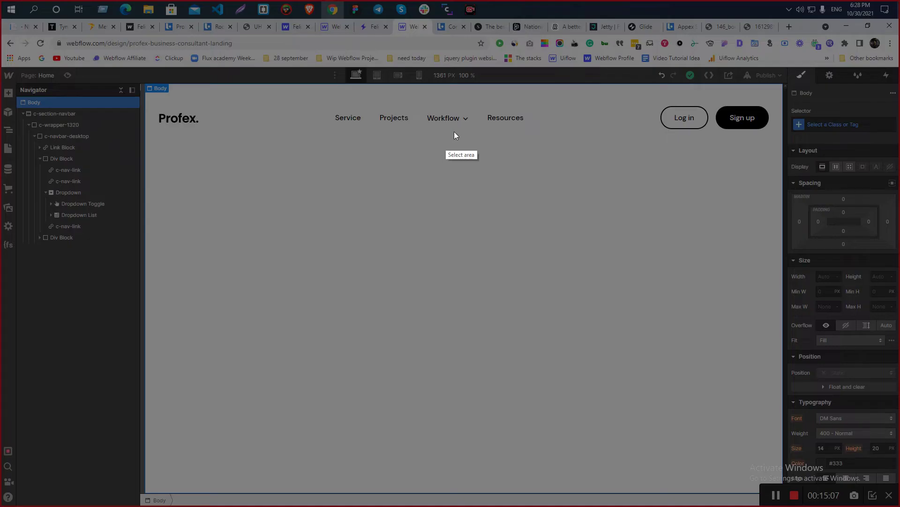
drag(468, 114, 489, 151)
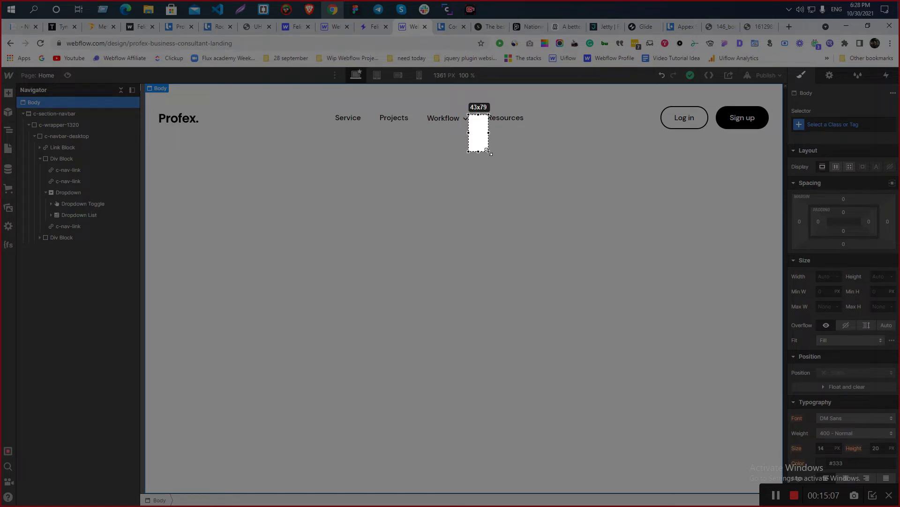
mouse_move(489, 151)
mouse_down()
mouse_move(505, 149)
mouse_move(489, 150)
mouse_up()
click(487, 156)
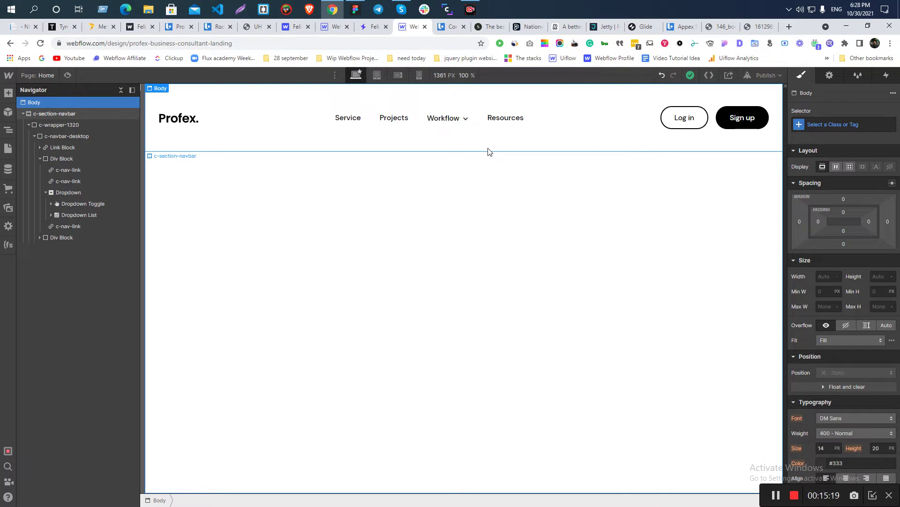
- Try a right padding of 37 px on the Workflow dropdown toggle and undo it
click(464, 120)
click(461, 123)
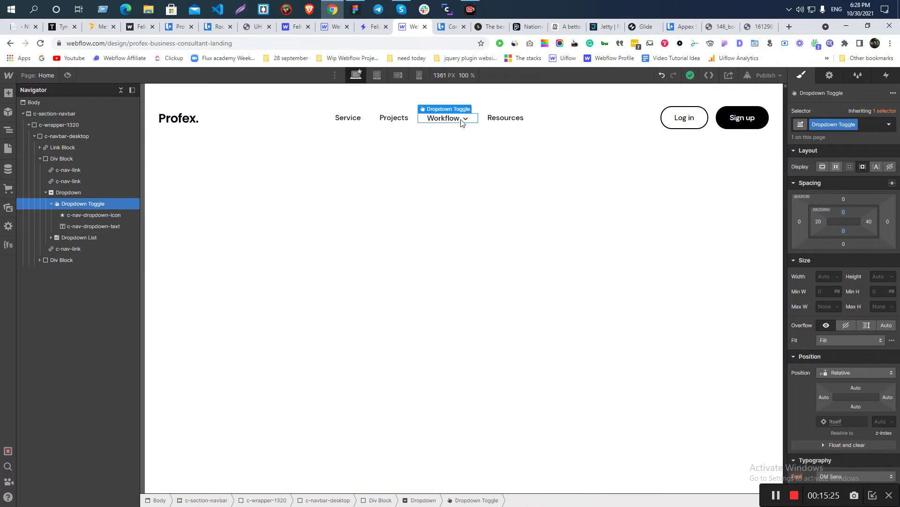
click(868, 221)
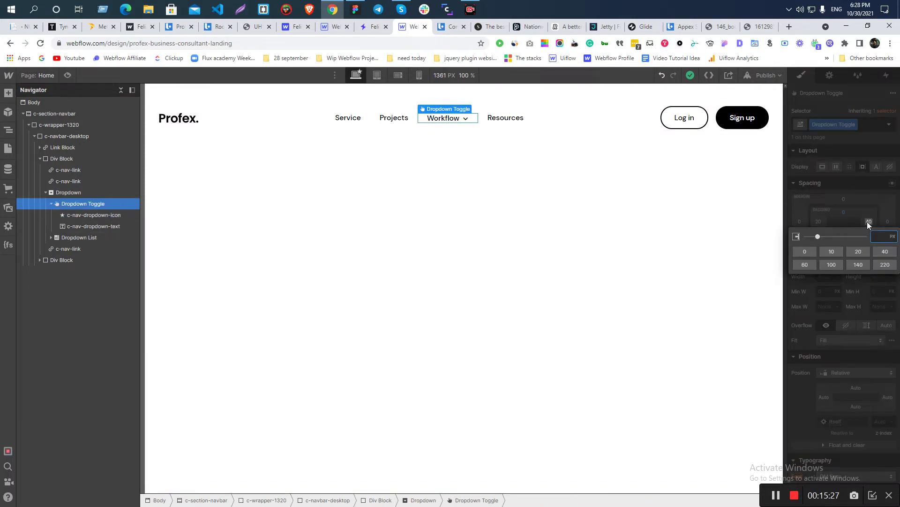
text(37)
key(Return)
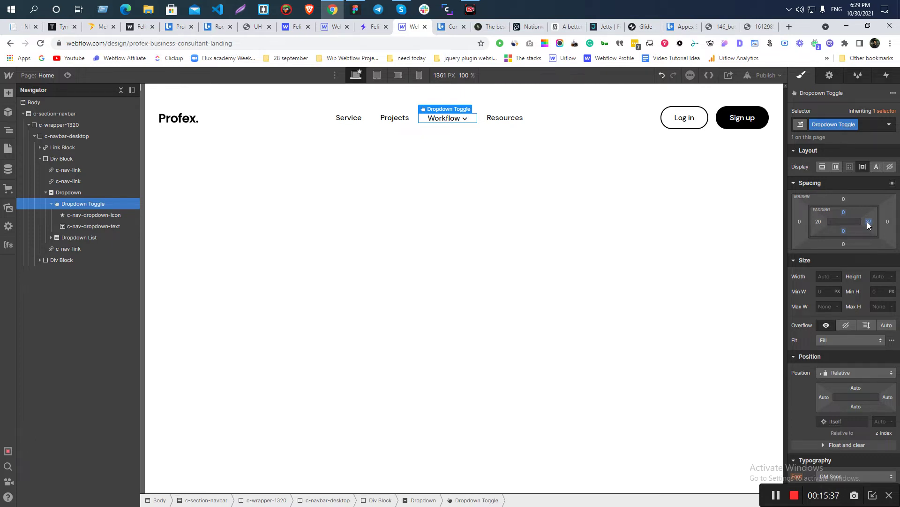
key(ctrl+z)
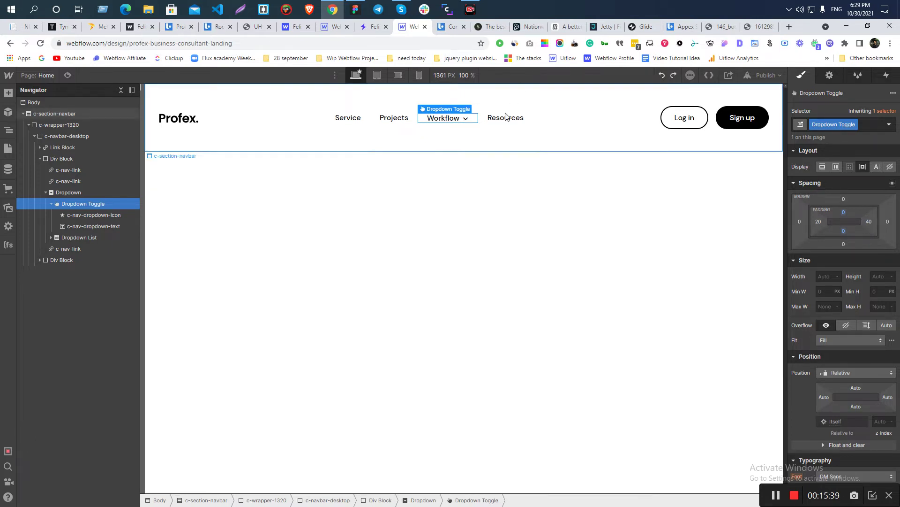
- Add the combo class last to the Resources link and set its left padding to 17 px
click(502, 119)
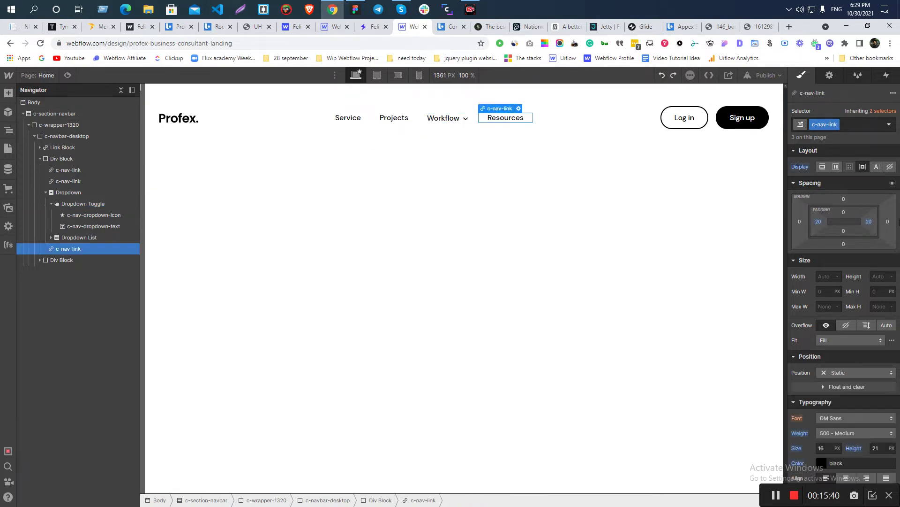
click(846, 125)
text(last)
key(Return)
click(819, 222)
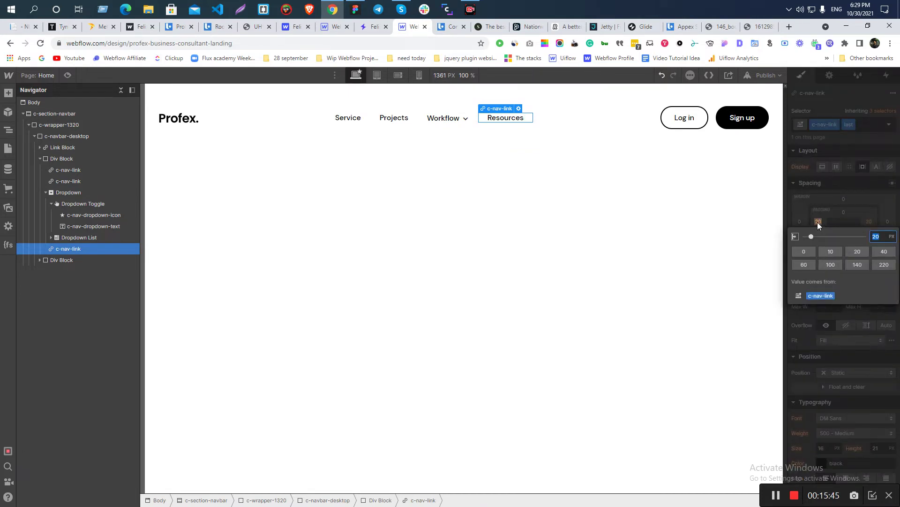
text(17)
key(Return)
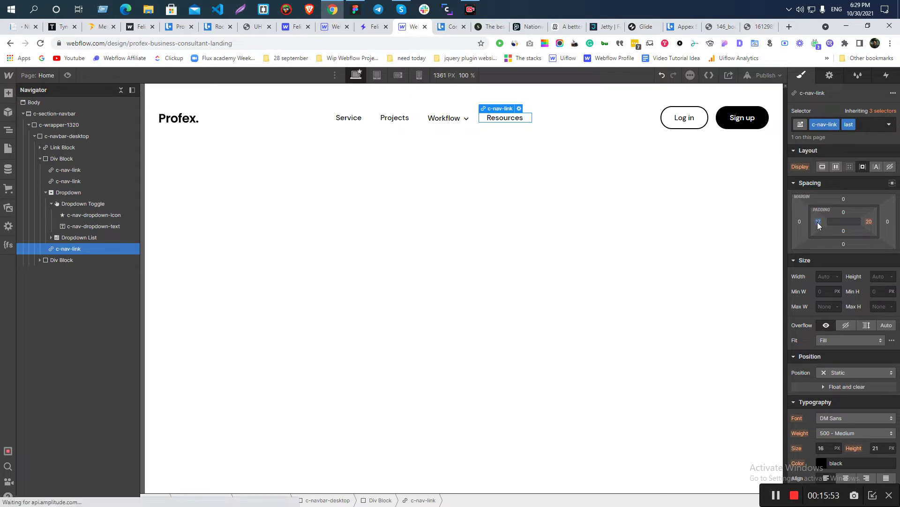
click(492, 233)
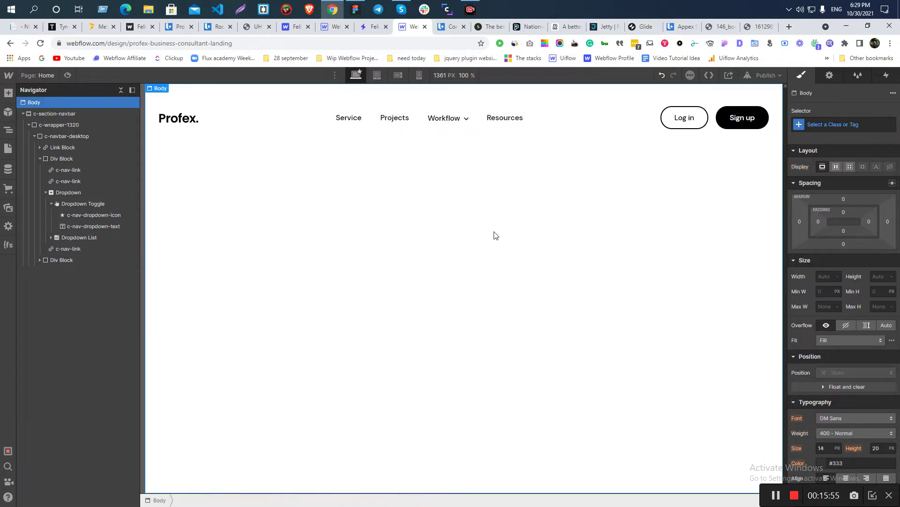
click(494, 120)
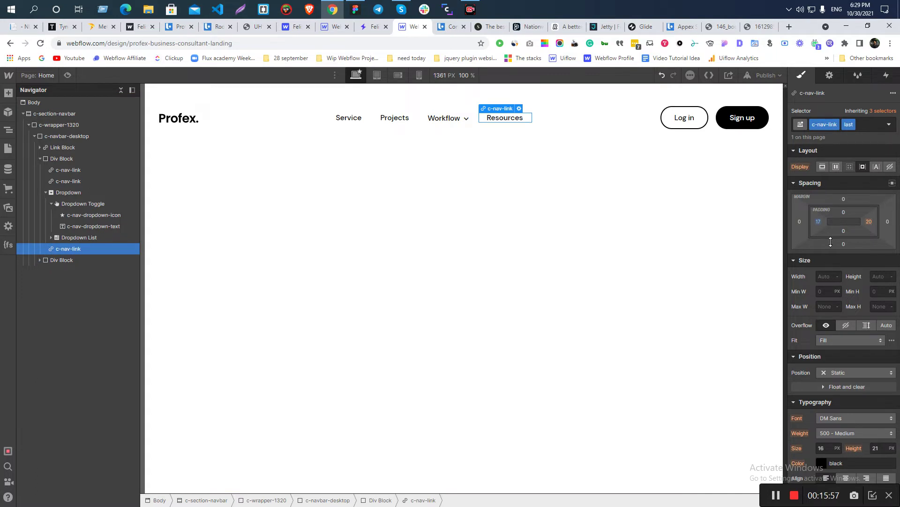
click(318, 241)
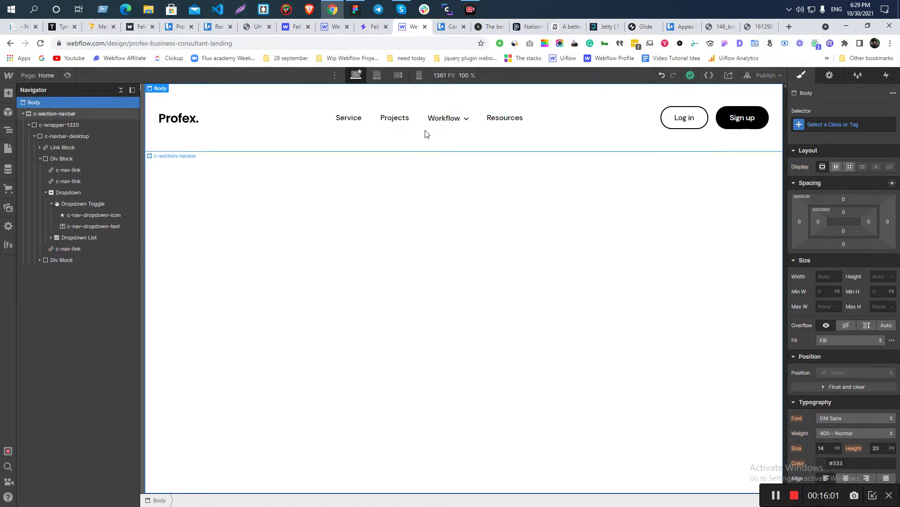
- Select the Workflow dropdown's Dropdown List and set its menu to Show so the links appear on the canvas
click(457, 128)
click(465, 121)
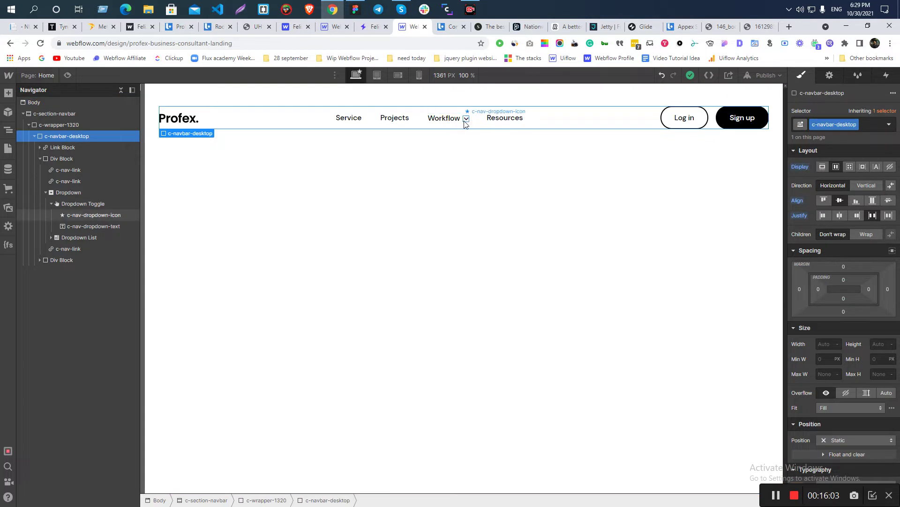
click(52, 205)
click(51, 204)
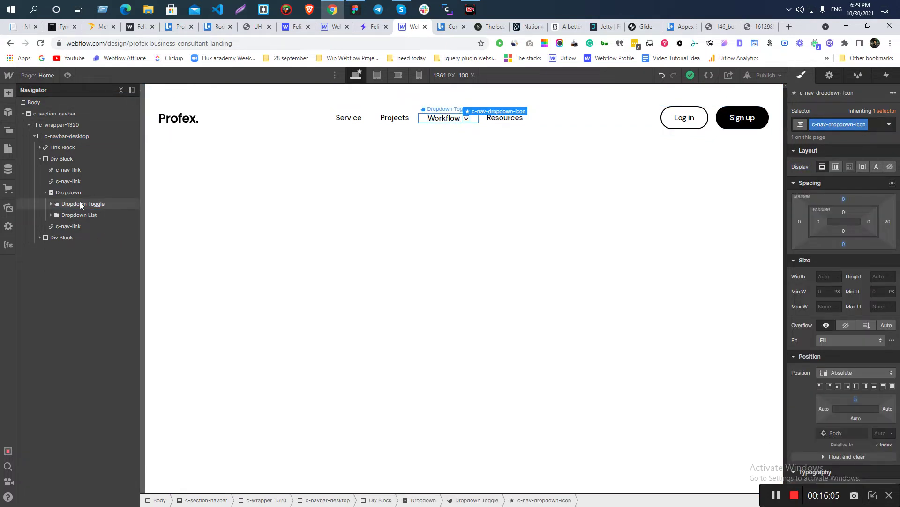
click(77, 216)
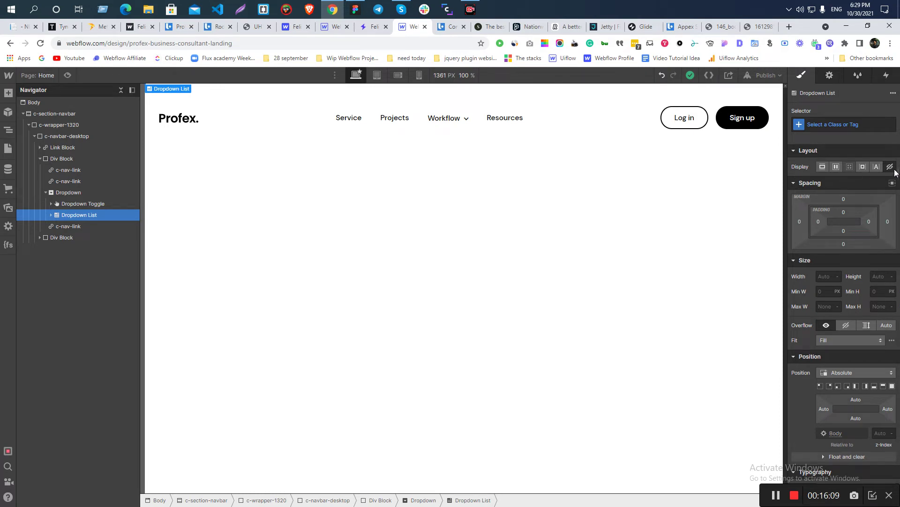
click(830, 77)
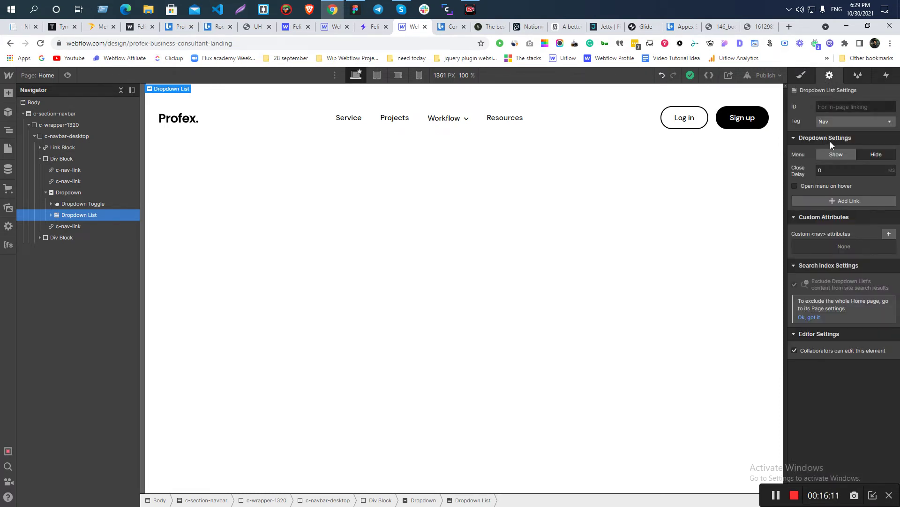
click(831, 155)
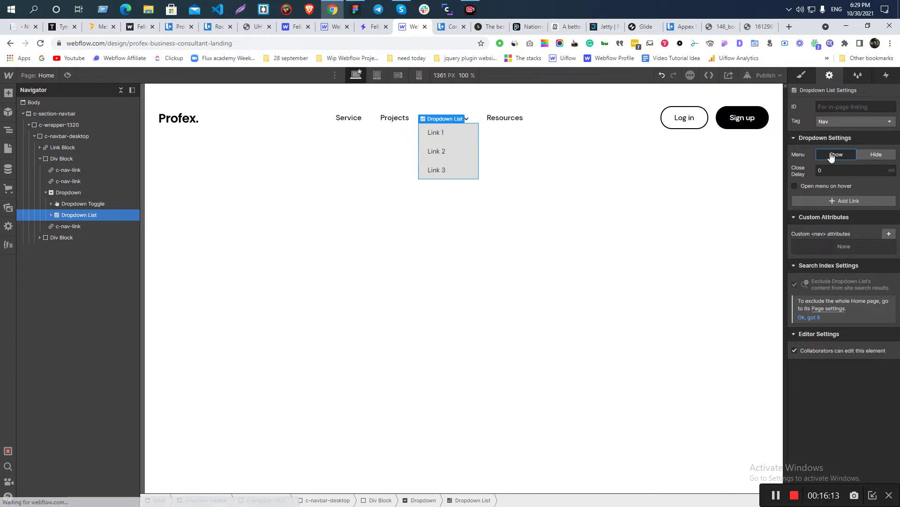
- Switch to the Felix template site and examine its Pages dropdown as a styling reference
key(alt+Tab)
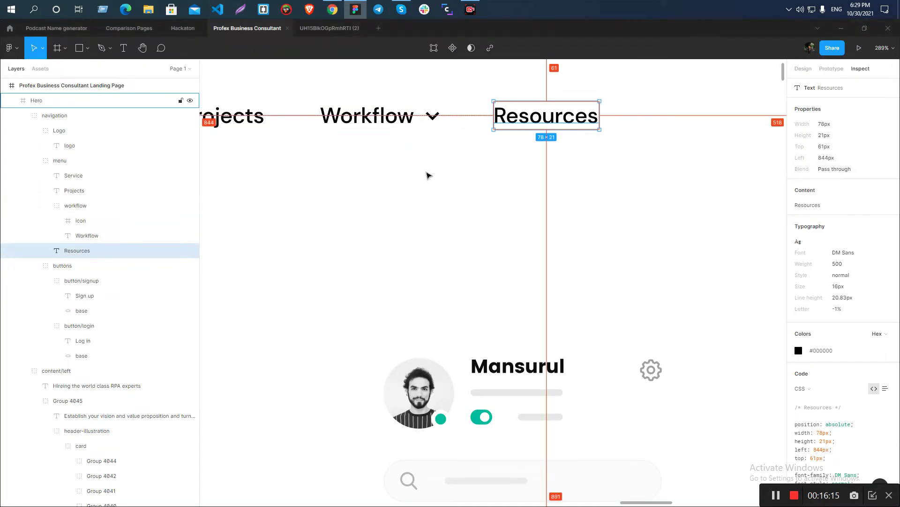
key(alt+Tab)
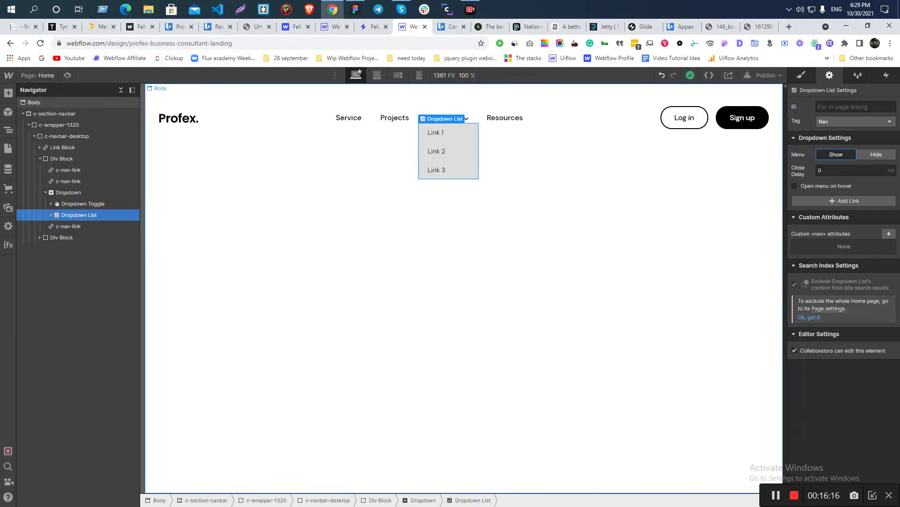
click(480, 28)
click(361, 29)
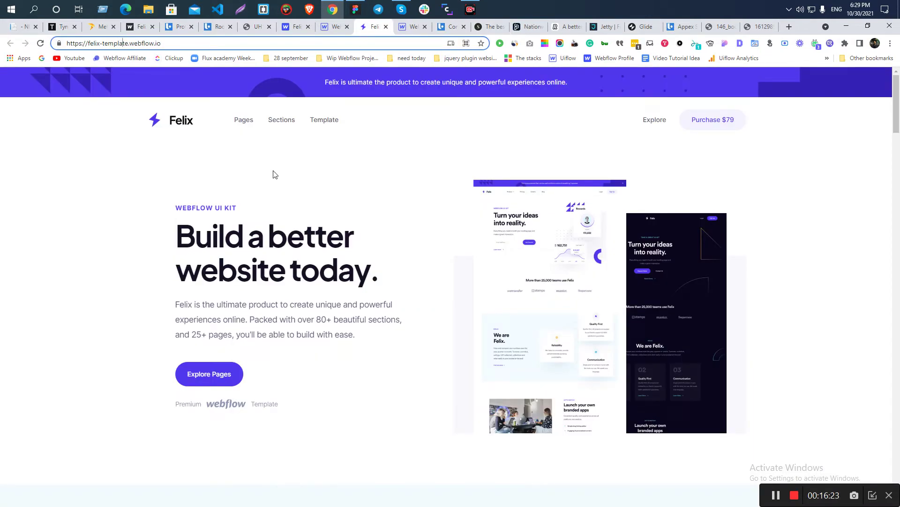
mouse_move(250, 121)
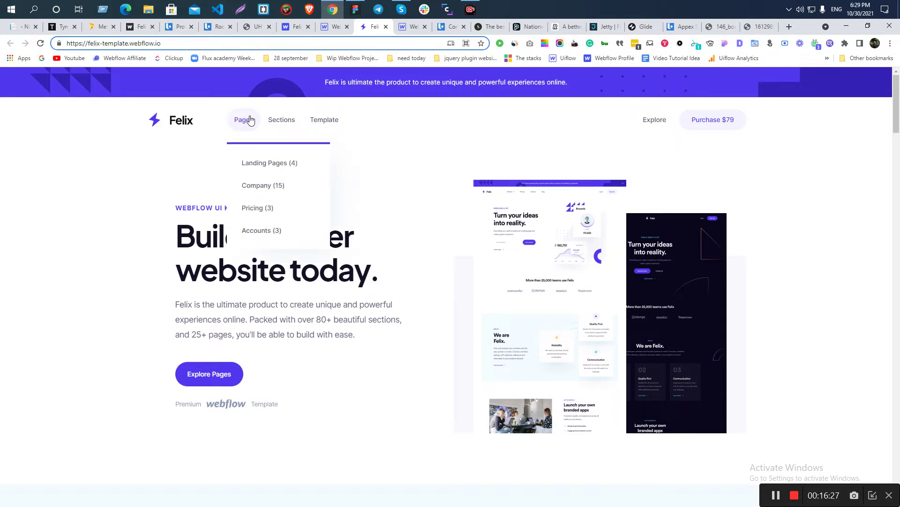
- Return to the Webflow project and duplicate Link 3 in the Workflow dropdown list
click(405, 27)
click(446, 173)
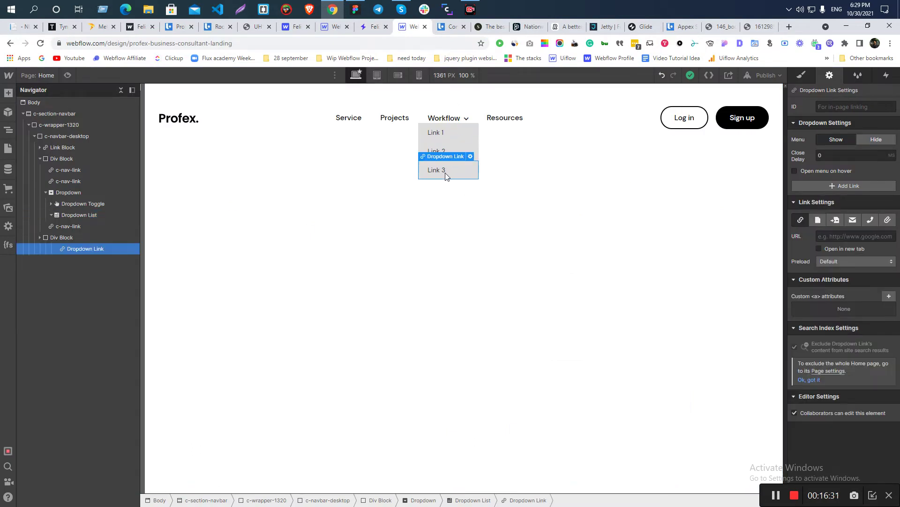
key(ctrl+d)
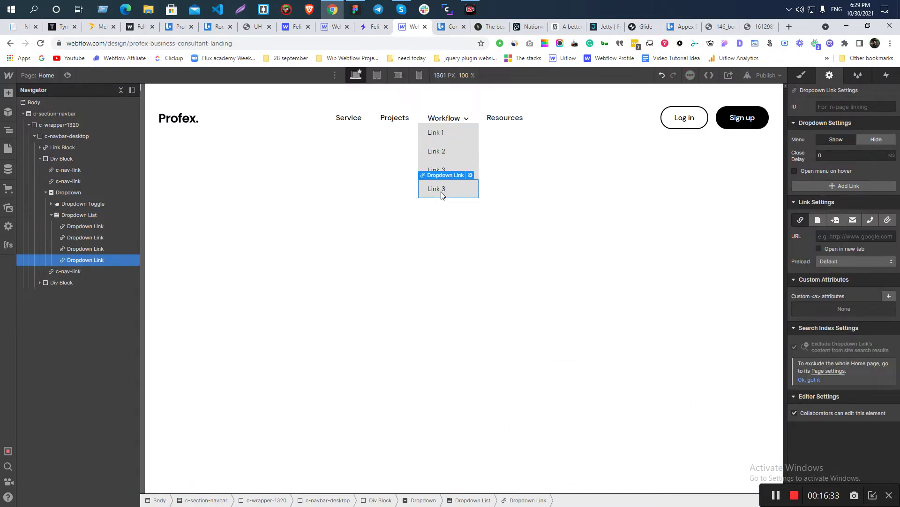
- Measure the spacing above and beside the links in the Felix template's Pages dropdown with the screenshot tool
key(alt+Tab)
key(alt+Tab)
click(379, 28)
mouse_move(244, 123)
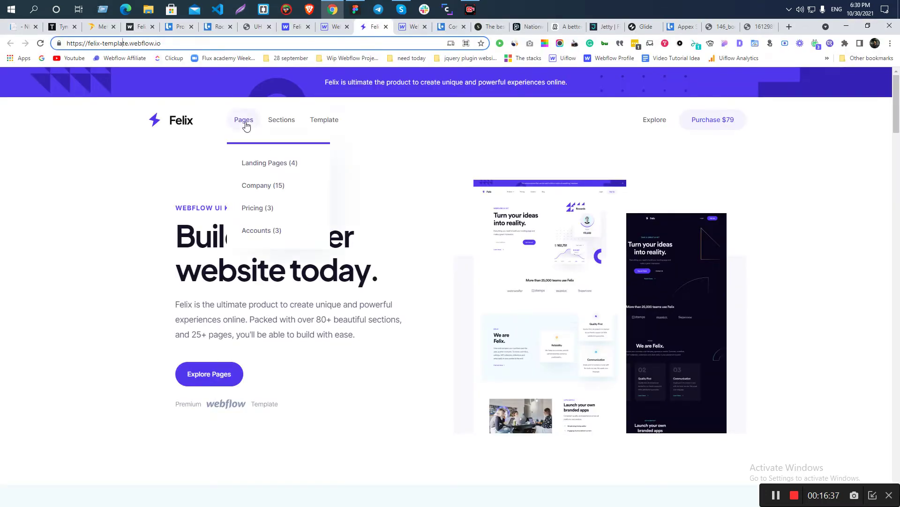
key(Print)
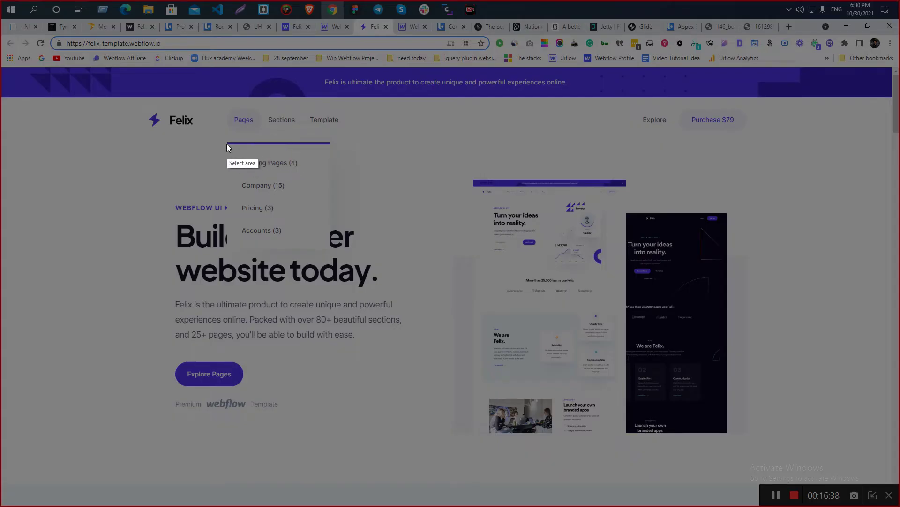
drag(227, 144, 303, 160)
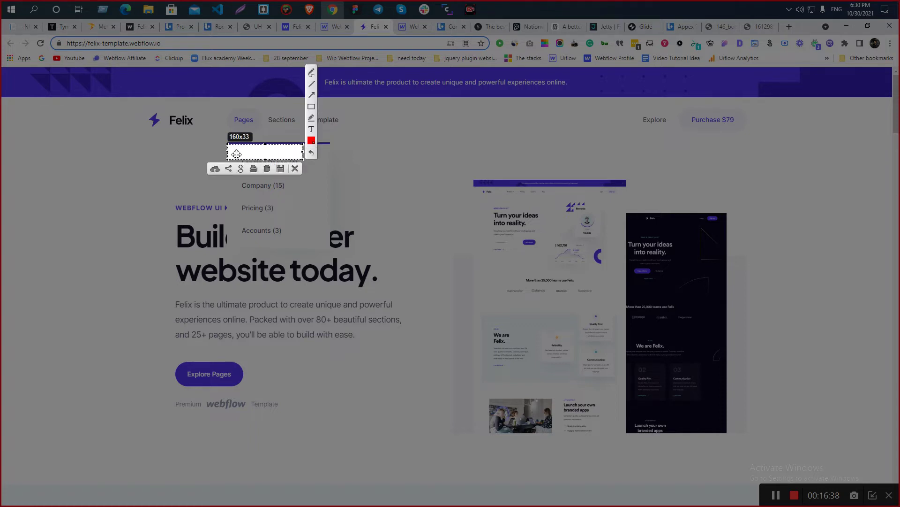
drag(302, 152, 267, 158)
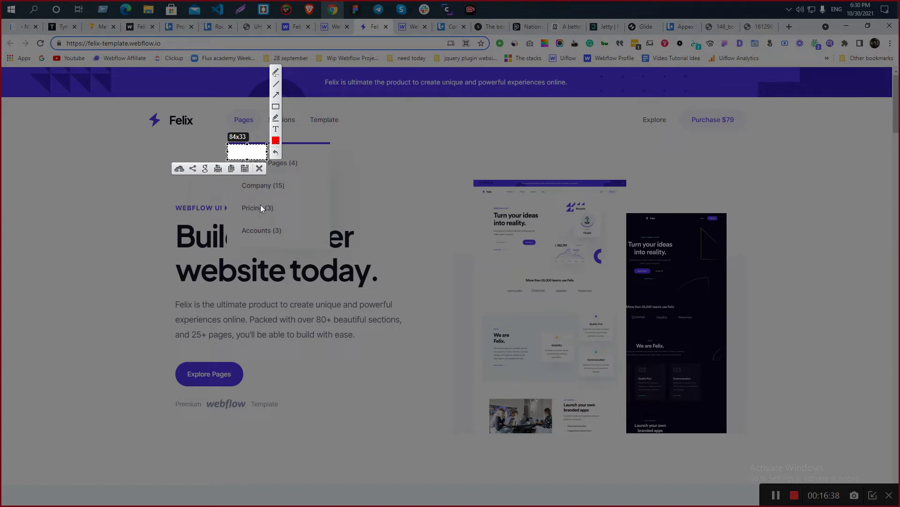
drag(238, 188, 224, 158)
drag(224, 158, 242, 174)
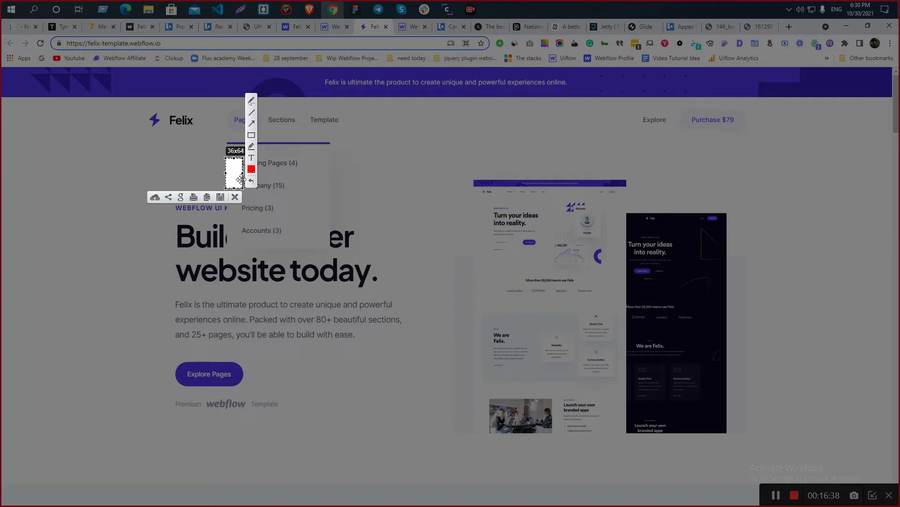
click(236, 197)
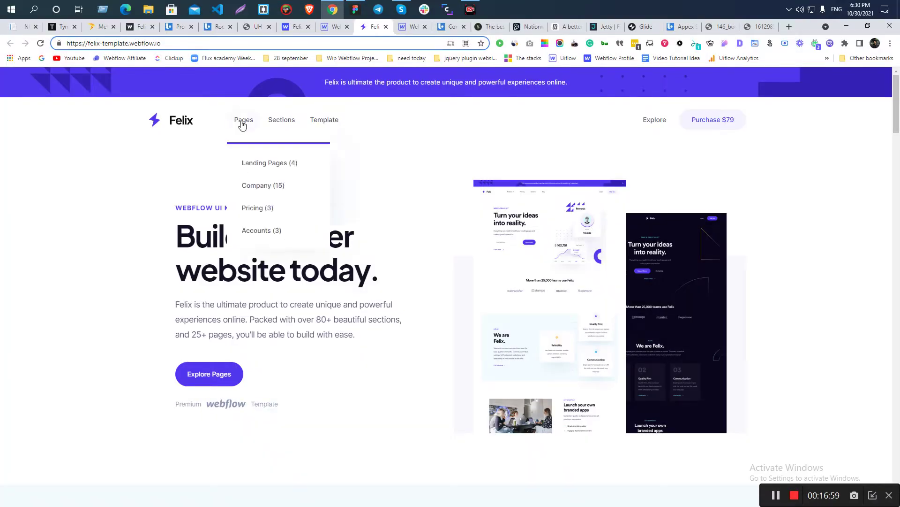
- Measure the overall size of the Felix template's Pages dropdown panel with the screenshot tool
key(Print)
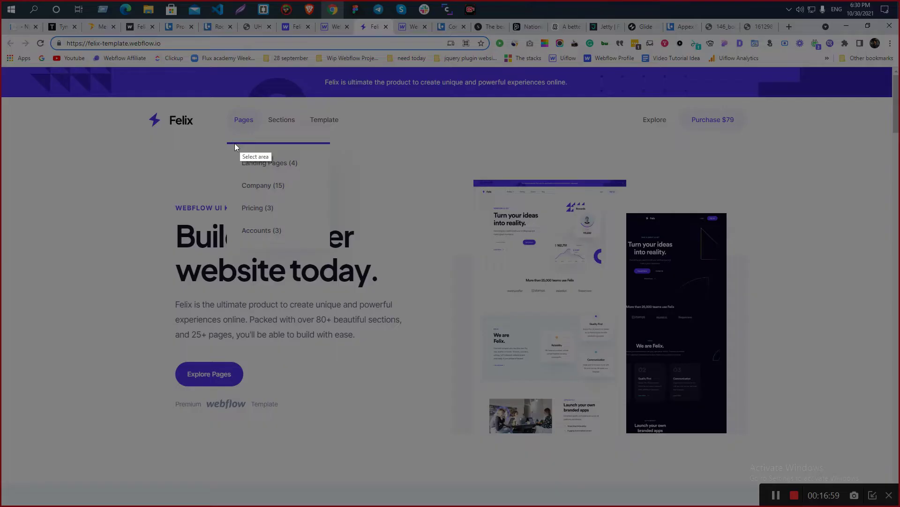
drag(226, 142, 332, 250)
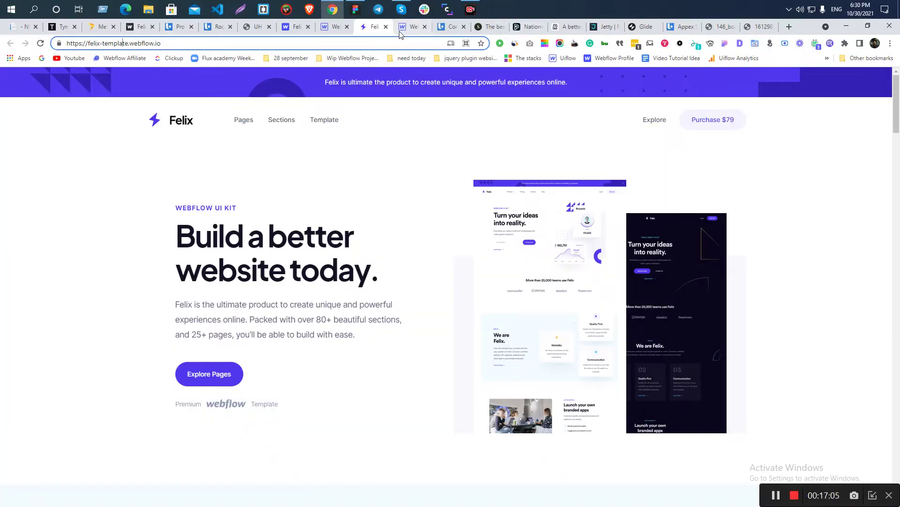
- Set the Dropdown List's left padding to 36 px in the Webflow project
click(401, 33)
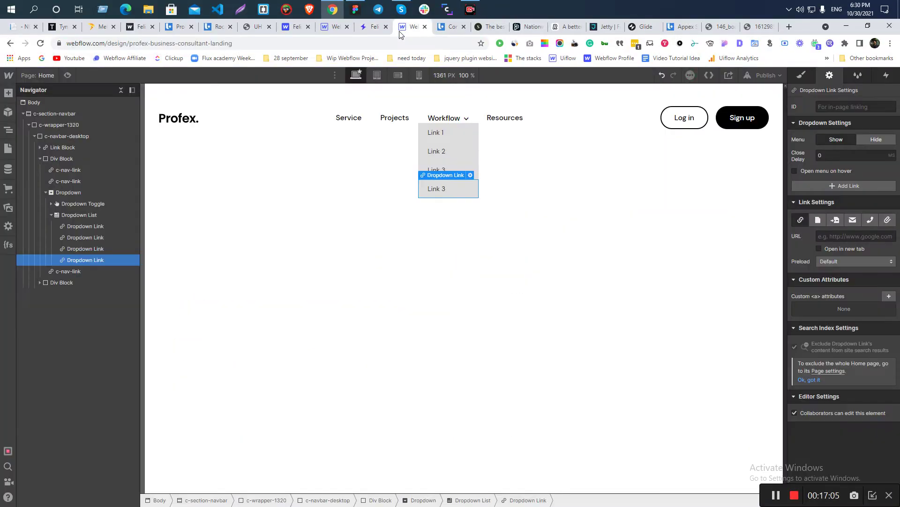
click(462, 127)
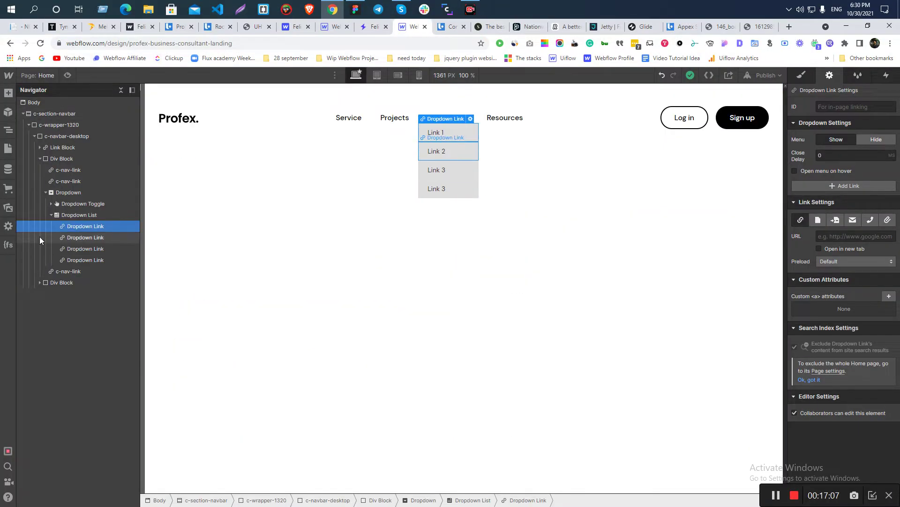
click(47, 216)
click(66, 216)
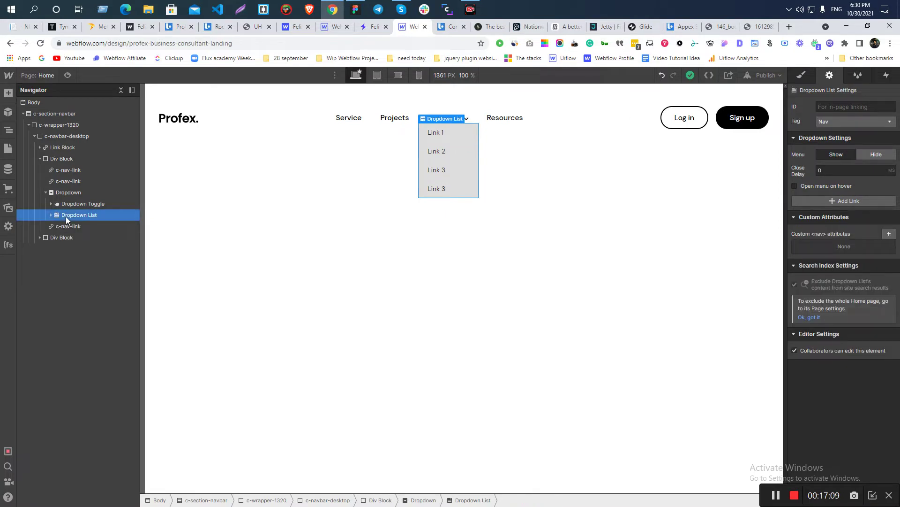
click(804, 77)
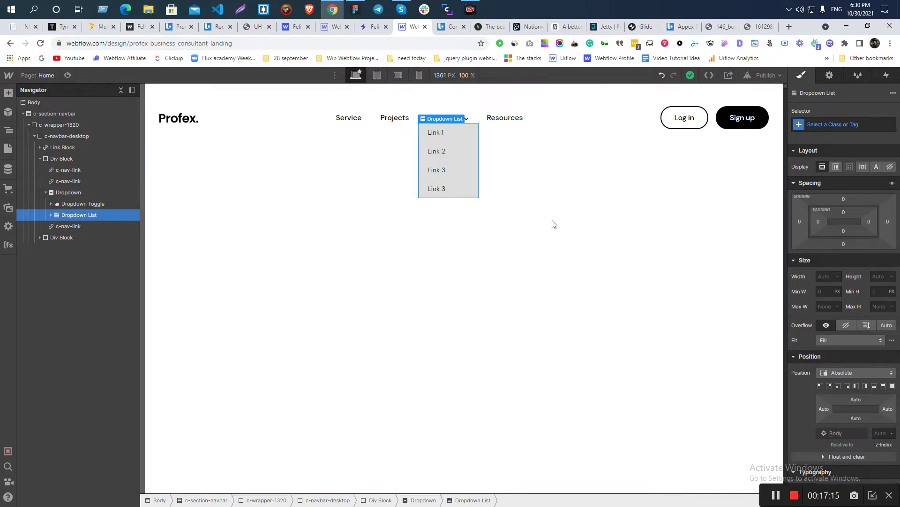
click(819, 223)
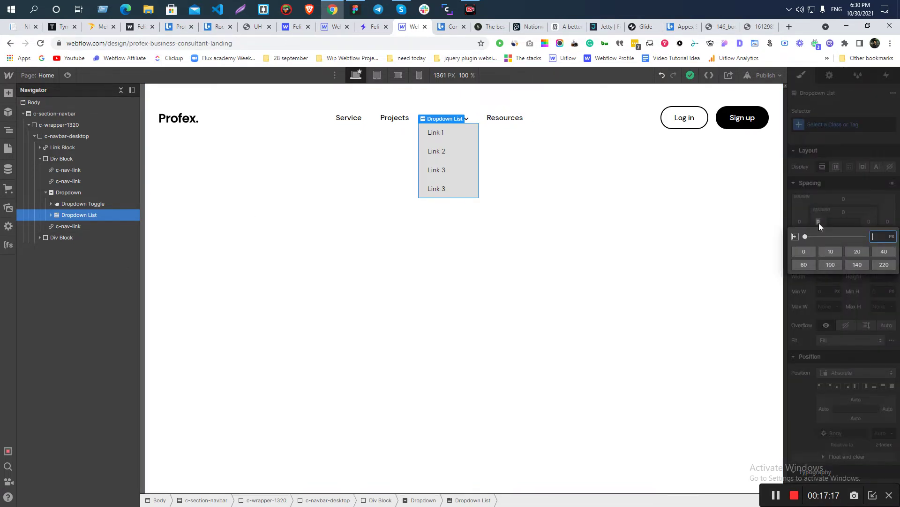
text(36)
key(Return)
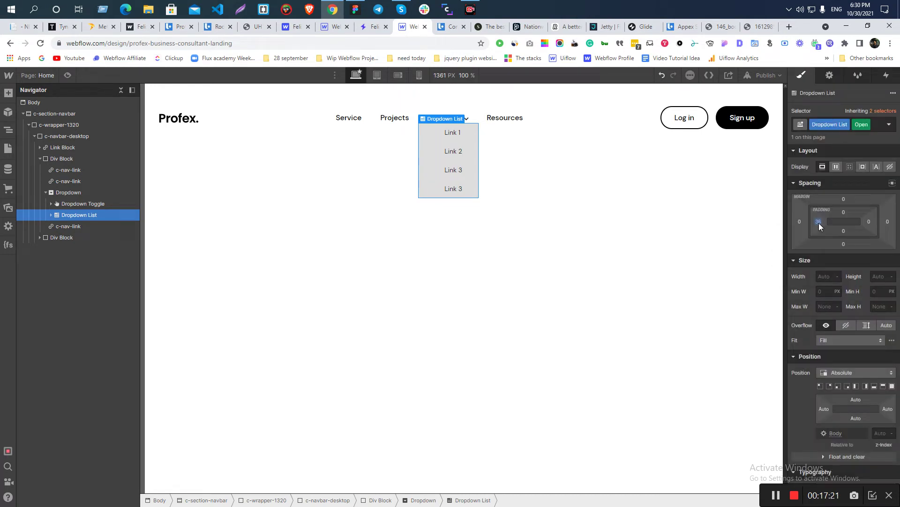
- Check the Workflow menu in Figma and re-measure the left padding of the Felix template's Pages dropdown
key(alt+Tab)
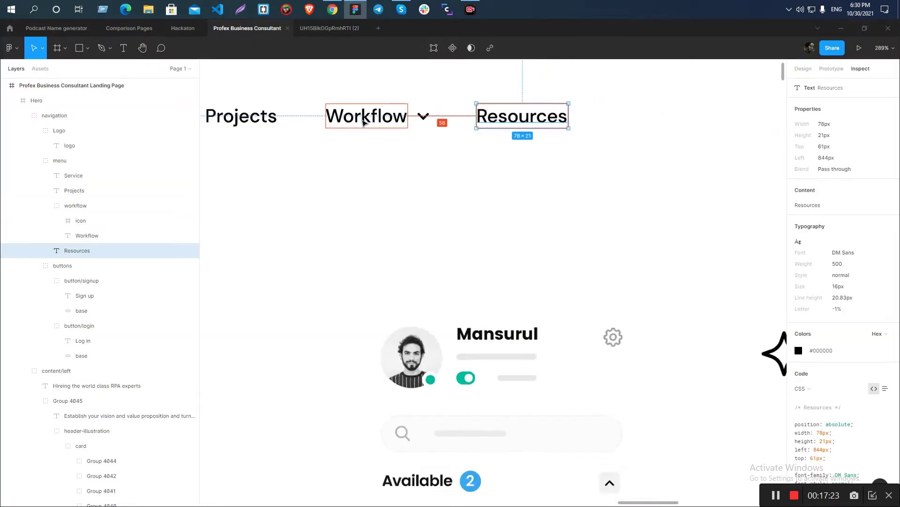
scroll(364, 121, down, 3)
key(alt+Tab)
click(369, 27)
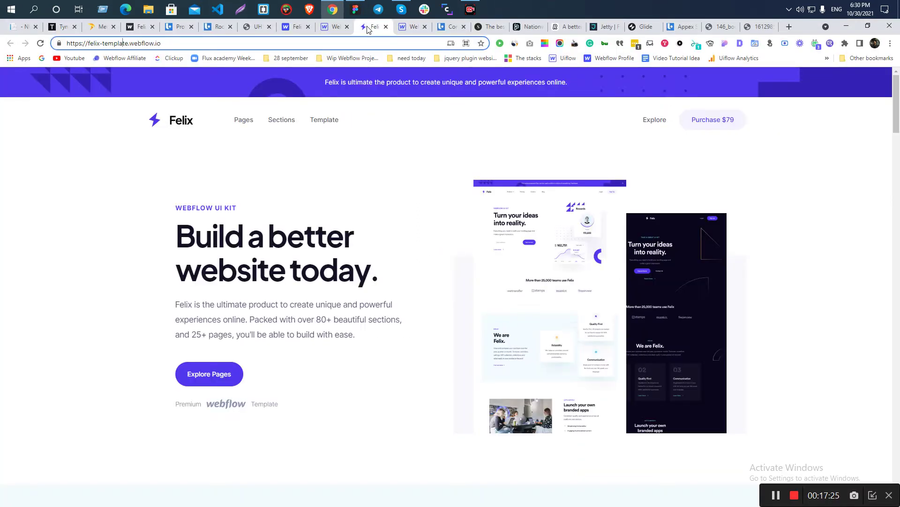
mouse_move(250, 120)
key(Print)
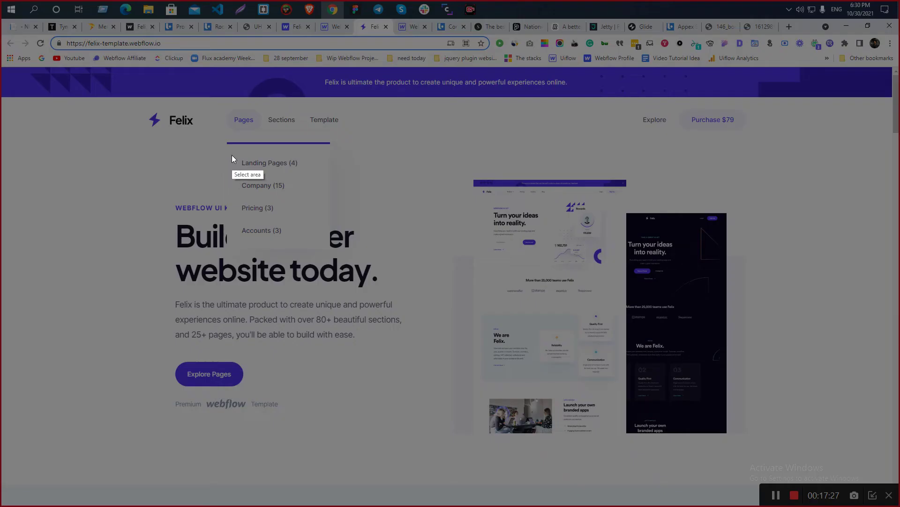
drag(227, 149, 243, 207)
click(236, 213)
- Return to the Webflow project and set the Dropdown List's left padding to 33 px
click(413, 26)
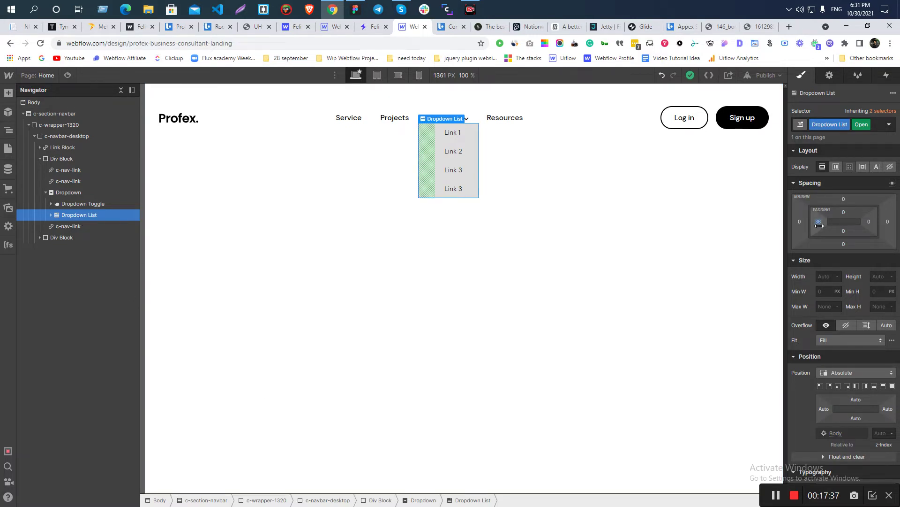
click(371, 293)
click(437, 138)
click(444, 117)
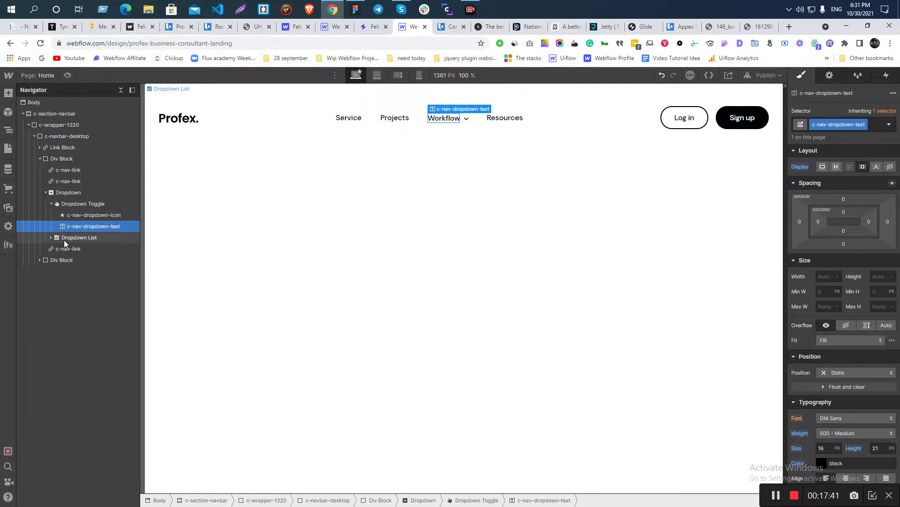
click(64, 238)
click(818, 222)
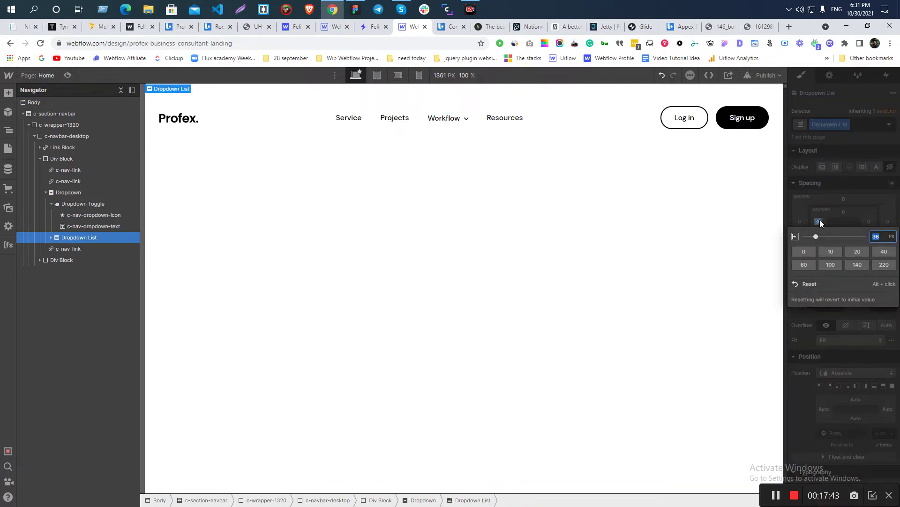
key(Return)
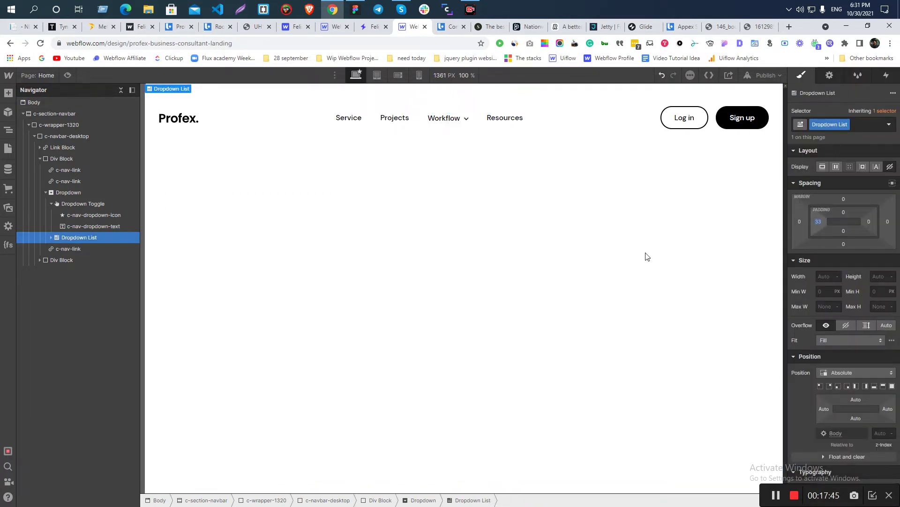
- Measure the gap between the top edge and first link of the Felix template's Pages dropdown with the screenshot tool
click(843, 212)
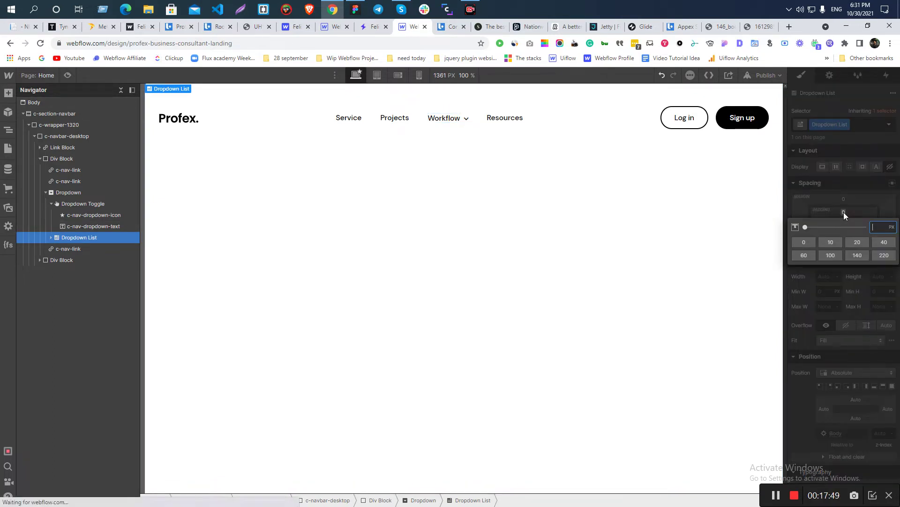
key(alt+Tab)
key(alt+Tab)
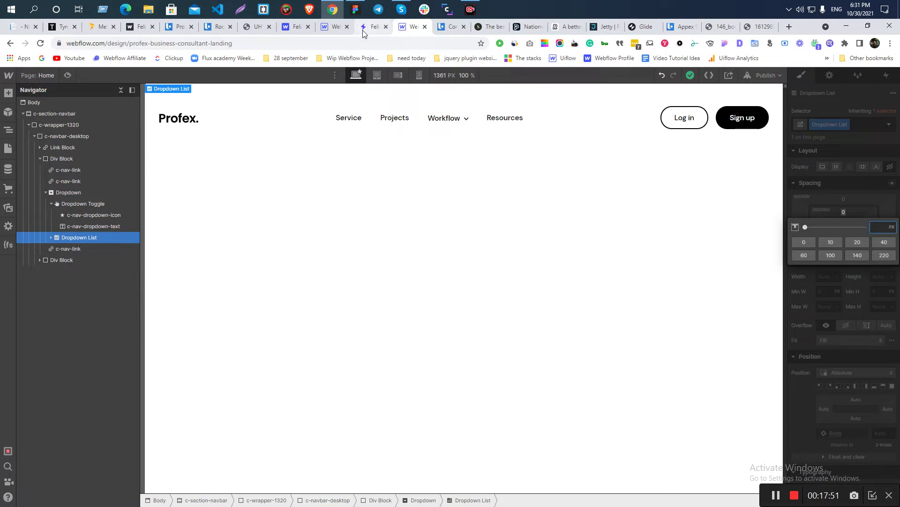
click(368, 26)
mouse_move(248, 123)
key(Print)
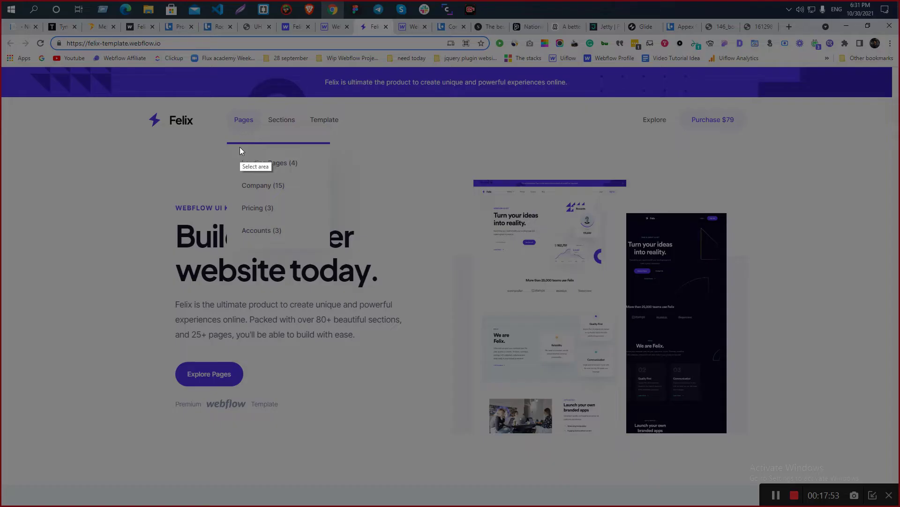
drag(241, 144, 277, 160)
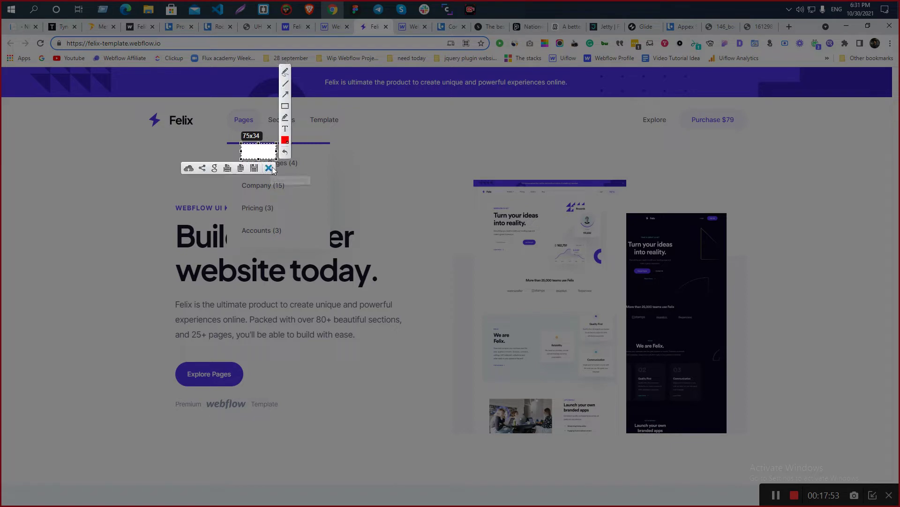
click(270, 168)
- Return to the Webflow project and set the Dropdown List's top padding to 33 px and minimum width to 225 px
click(407, 27)
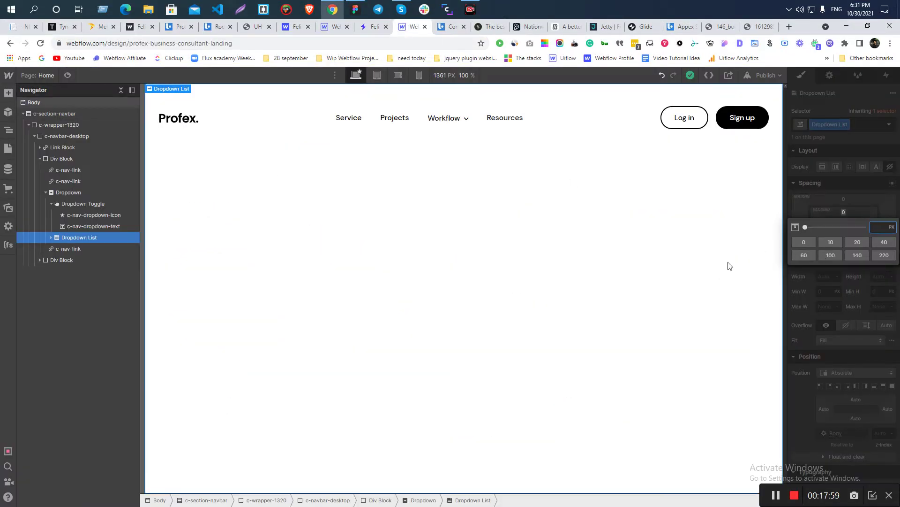
click(844, 210)
text(33)
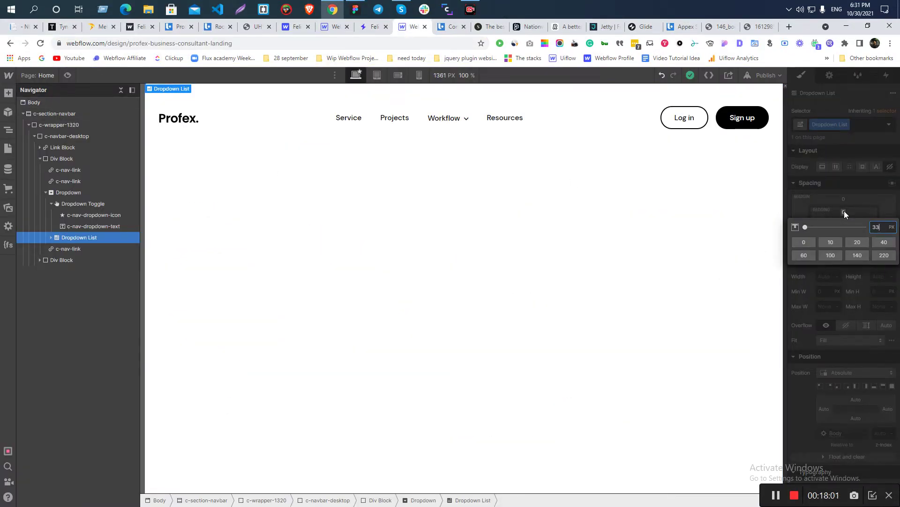
key(Return)
click(825, 292)
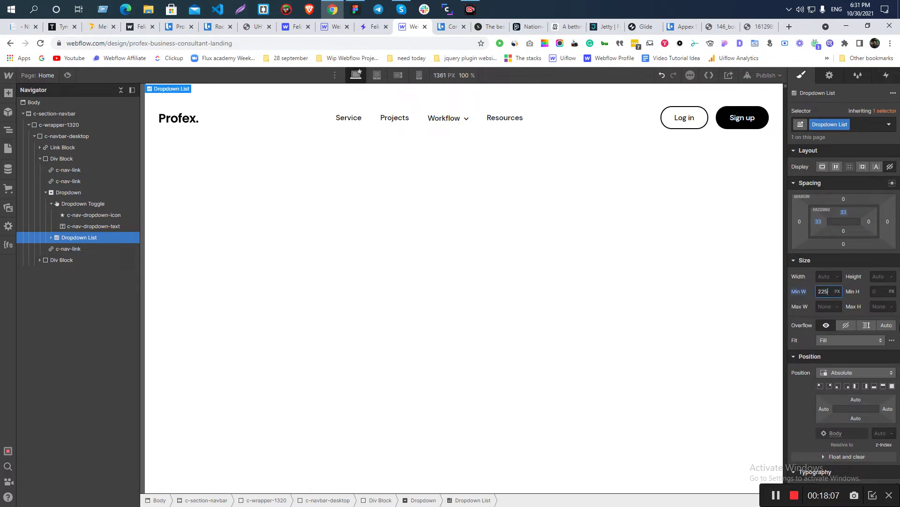
- Measure the gap below the last link of the Felix template's Pages dropdown with the screenshot tool
key(alt+Tab)
key(alt+Tab)
click(366, 29)
mouse_move(251, 121)
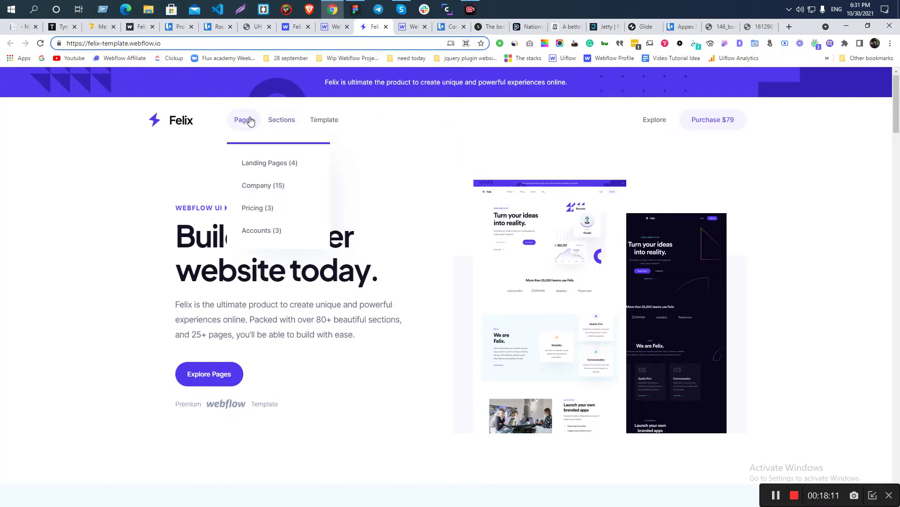
key(Print)
drag(241, 235, 287, 251)
key(ctrl+c)
- Return to the Webflow project and set the Dropdown List's bottom padding to 35 px and right padding to 33 px
click(410, 27)
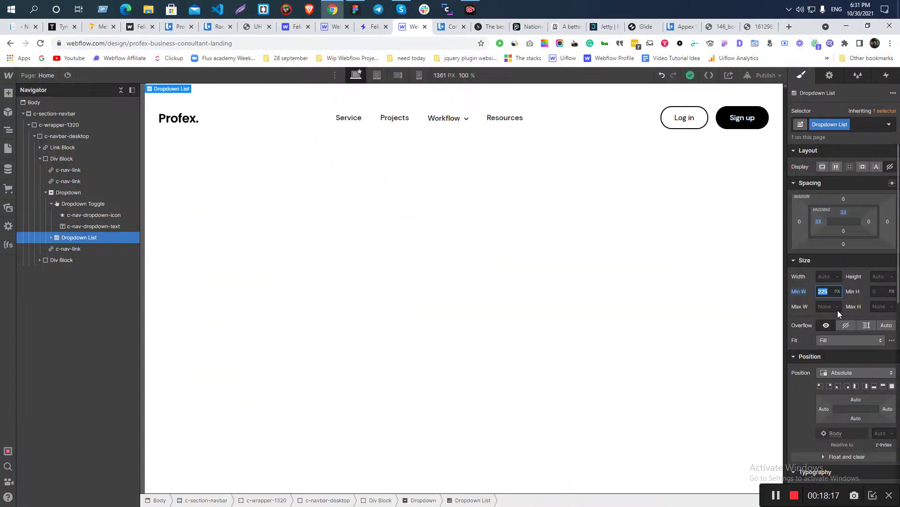
click(843, 230)
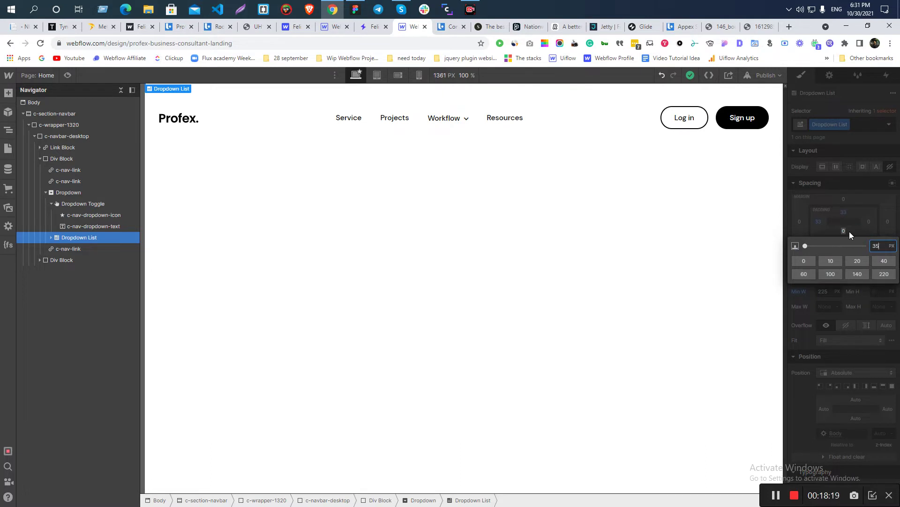
key(Return)
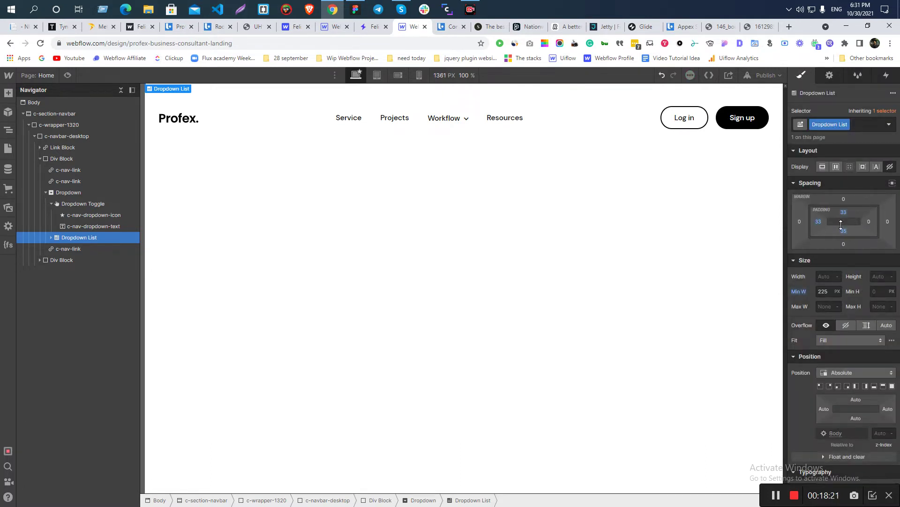
click(869, 221)
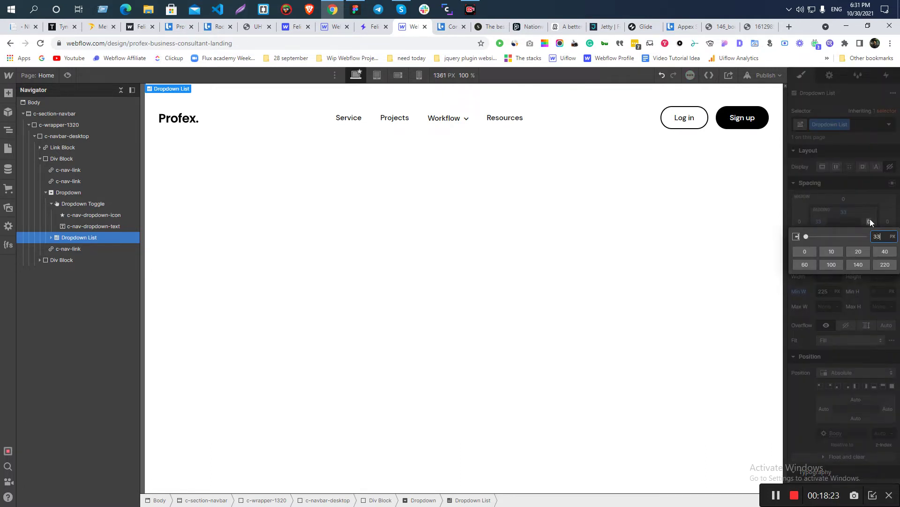
key(Return)
- Show the Workflow dropdown's menu on the canvas, select its Dropdown List for styling and expand its child links in the Navigator
click(830, 76)
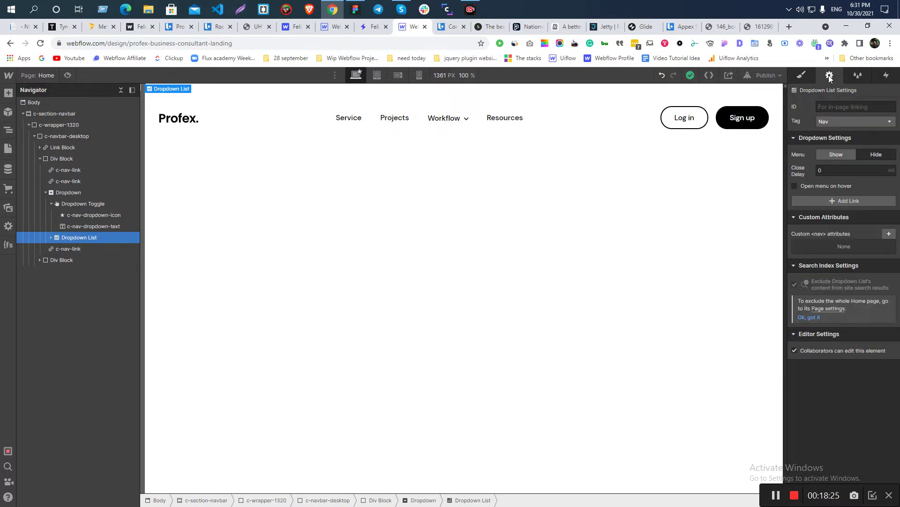
click(836, 154)
click(335, 147)
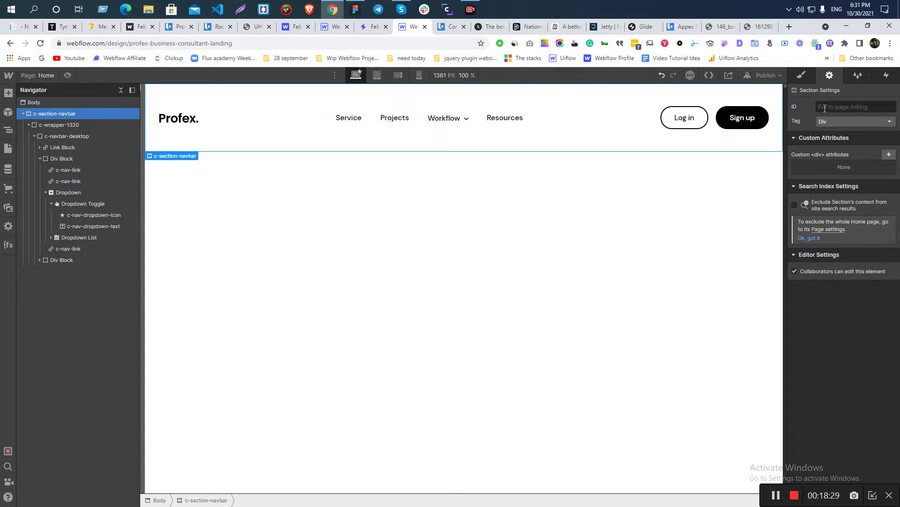
click(465, 120)
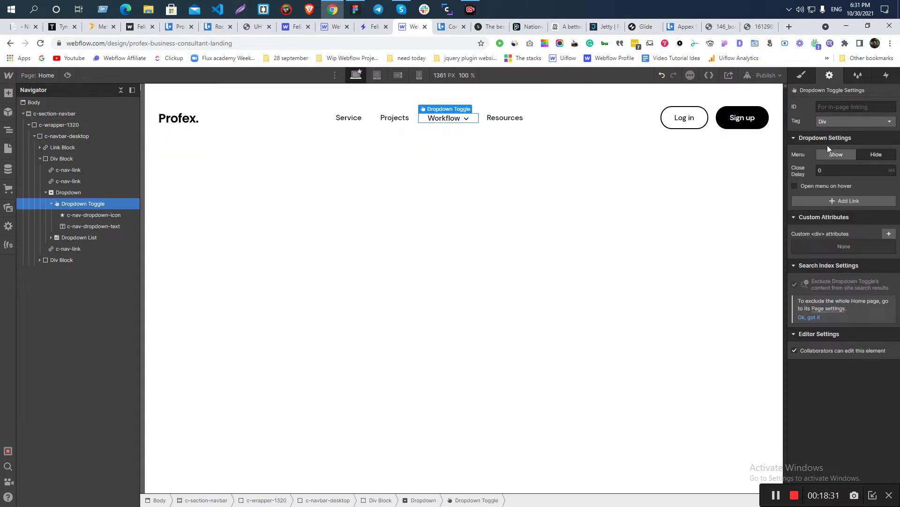
click(828, 155)
click(448, 136)
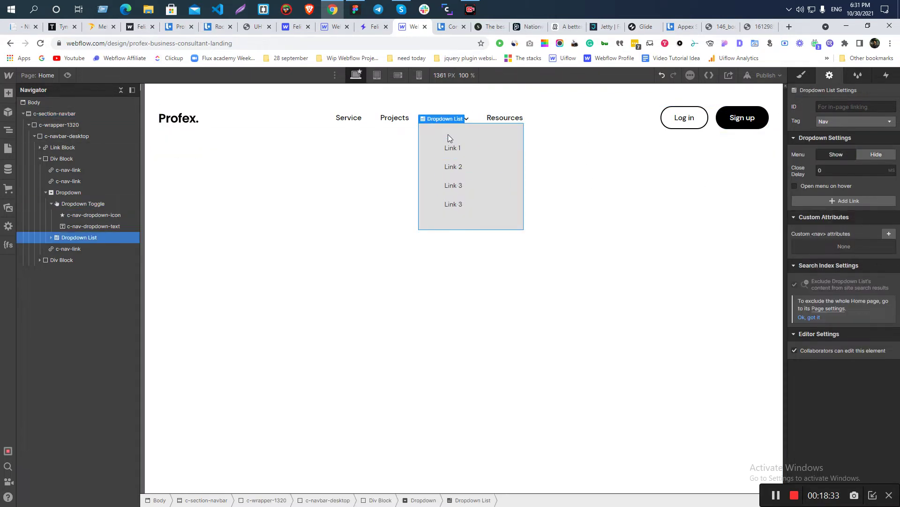
click(801, 76)
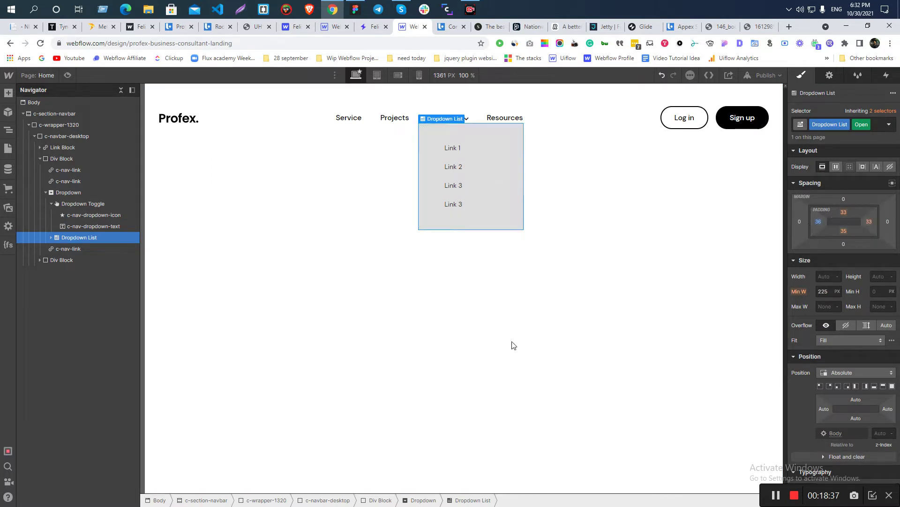
click(51, 237)
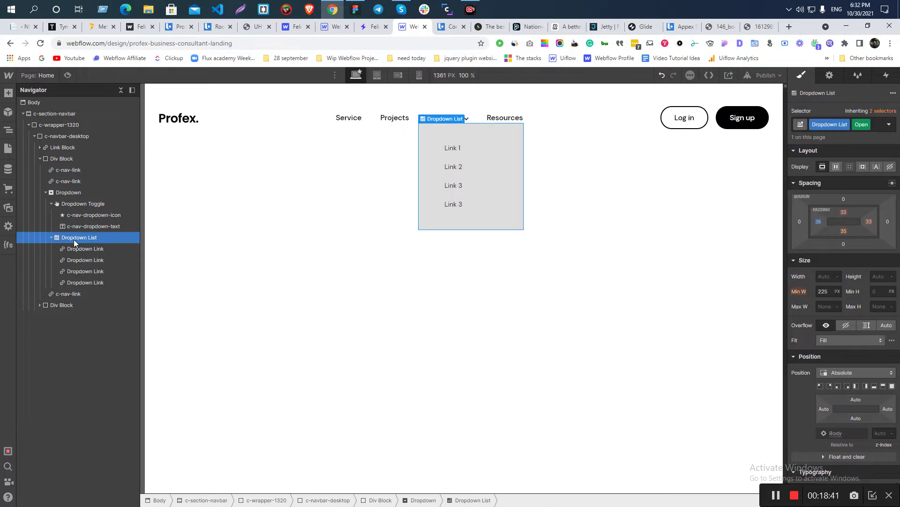
- Review the link layout of the Felix template's Pages dropdown again, cancelling the screenshot capture
key(alt+Tab)
key(alt+Tab)
click(373, 27)
mouse_move(244, 123)
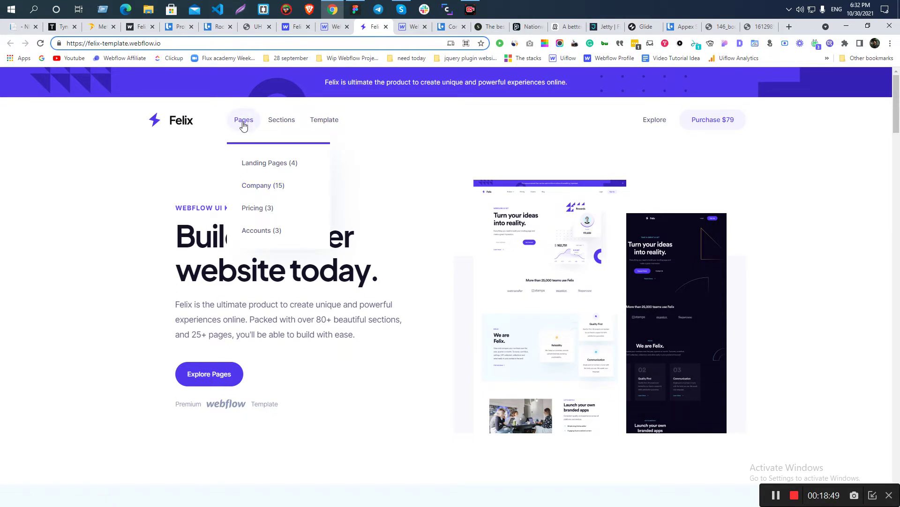
key(Print)
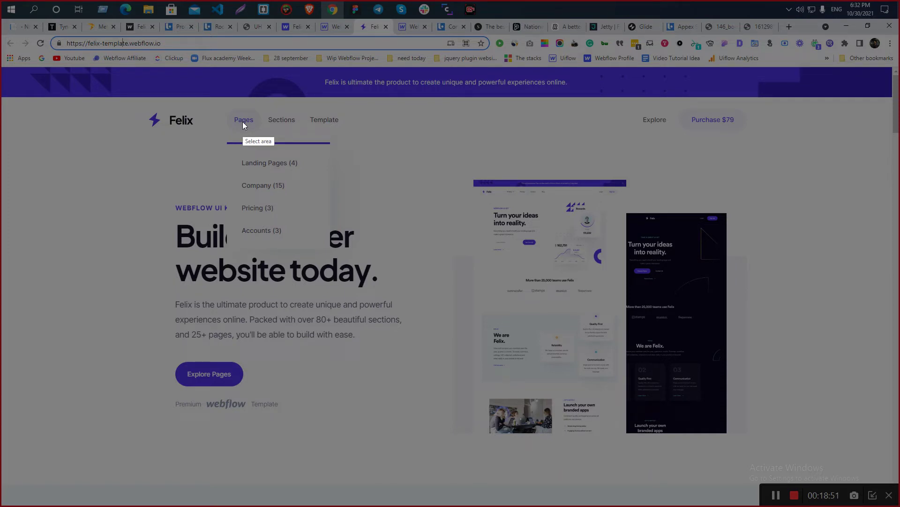
right_click(243, 122)
click(249, 190)
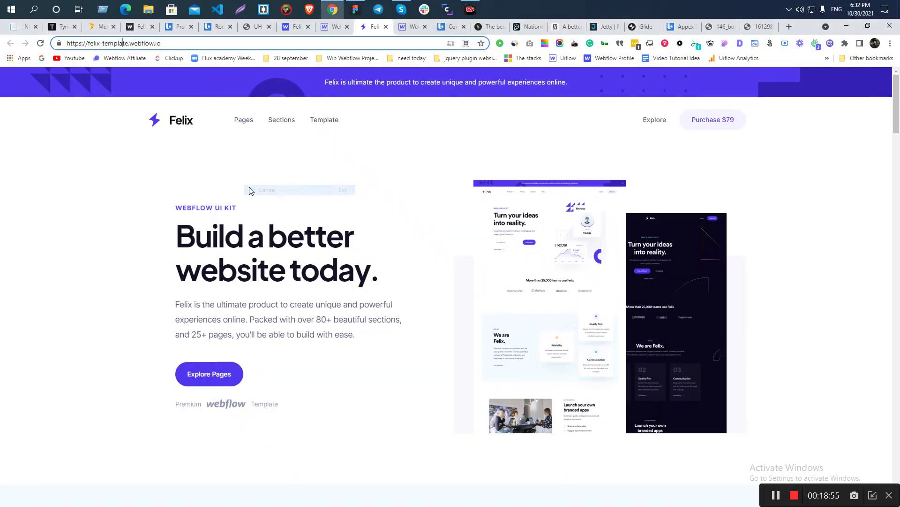
- Back in the Webflow project, add a Div Block inside the Dropdown List and move the four Dropdown Links into it
click(400, 30)
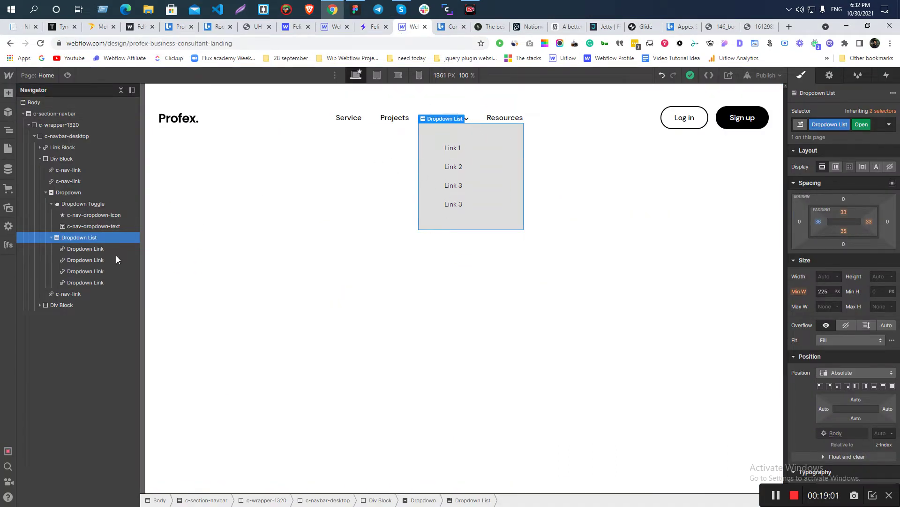
click(77, 249)
click(77, 243)
key(ctrl+e)
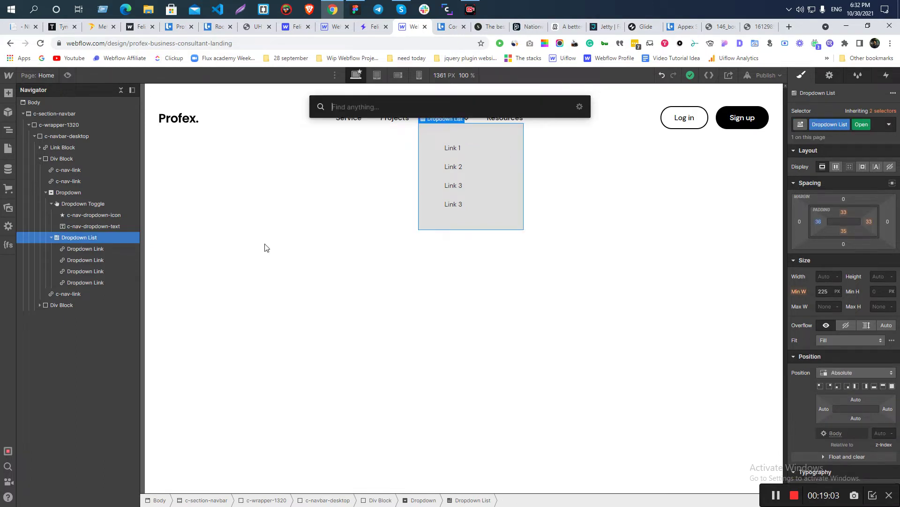
text(d)
click(385, 151)
drag(82, 296, 86, 272)
click(69, 260)
click(71, 284)
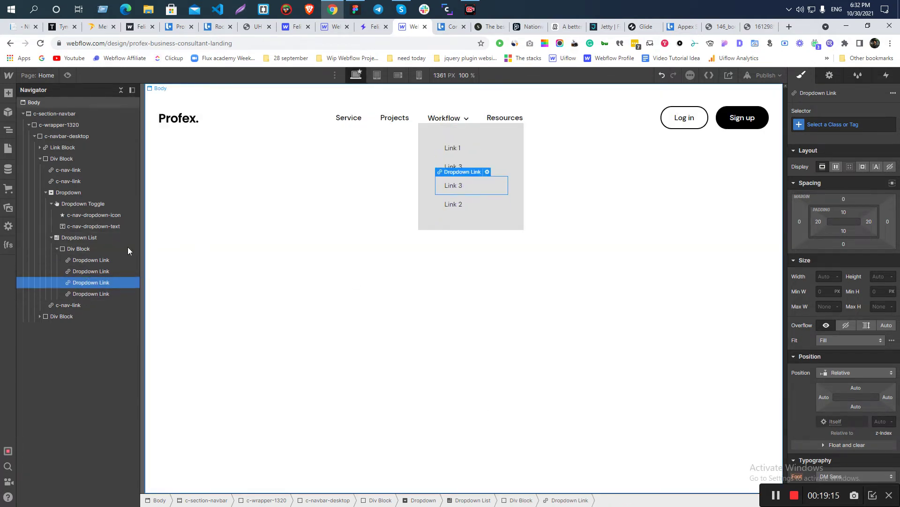
- Apply a duplicate of the Dropdown List class to the new Div Block and rename it c-dropdown-content
click(82, 237)
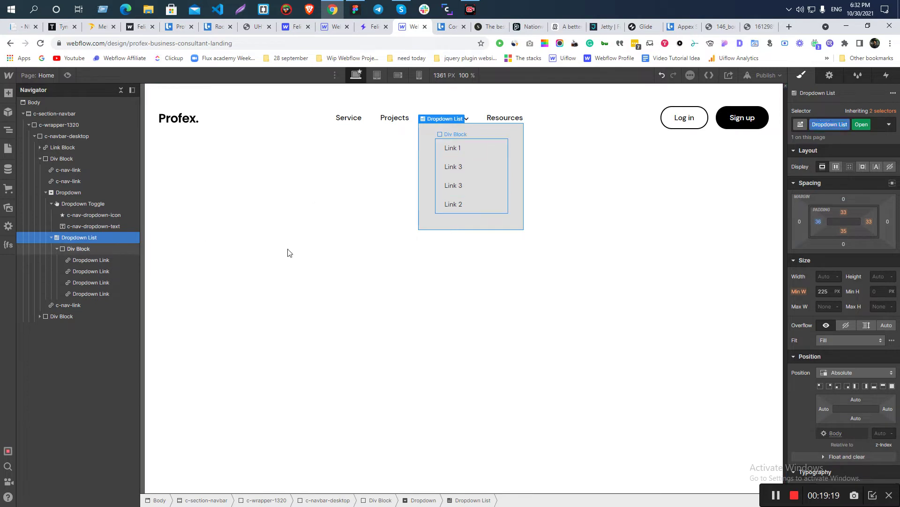
click(469, 209)
click(833, 124)
text(Dropdown List)
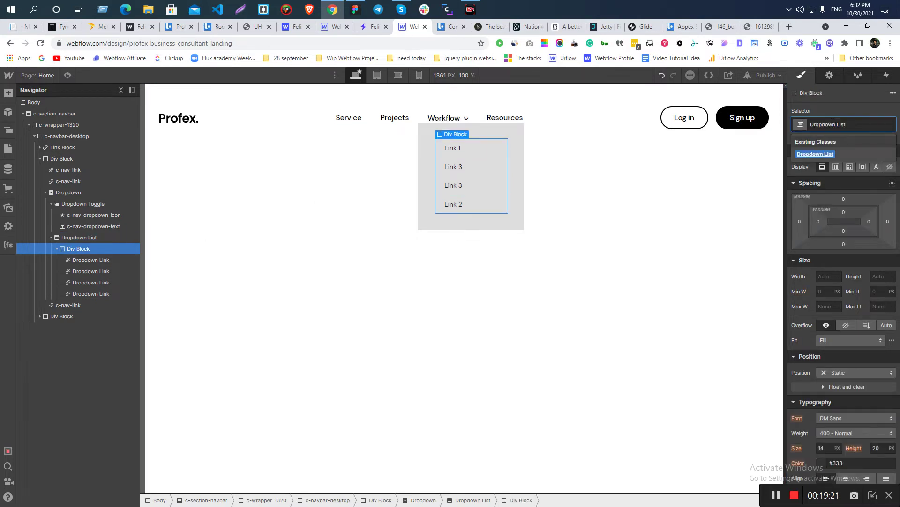
click(809, 173)
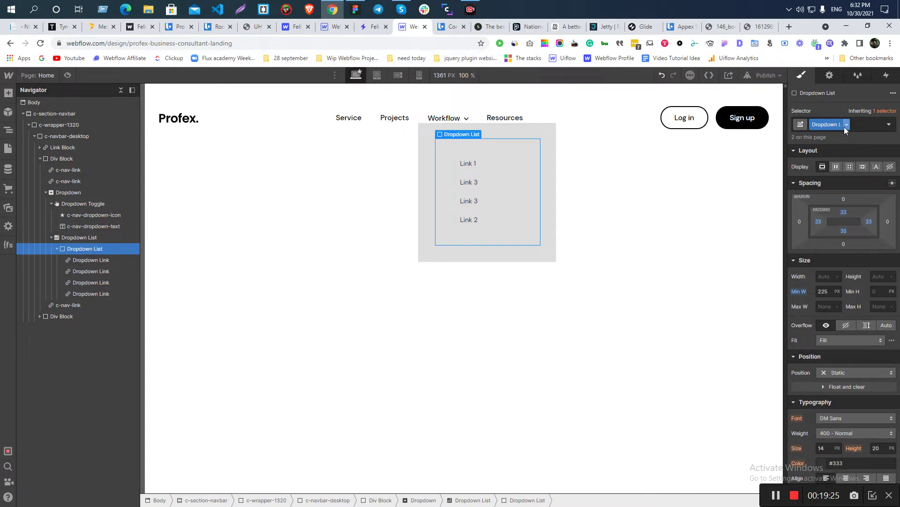
click(834, 148)
text(c)
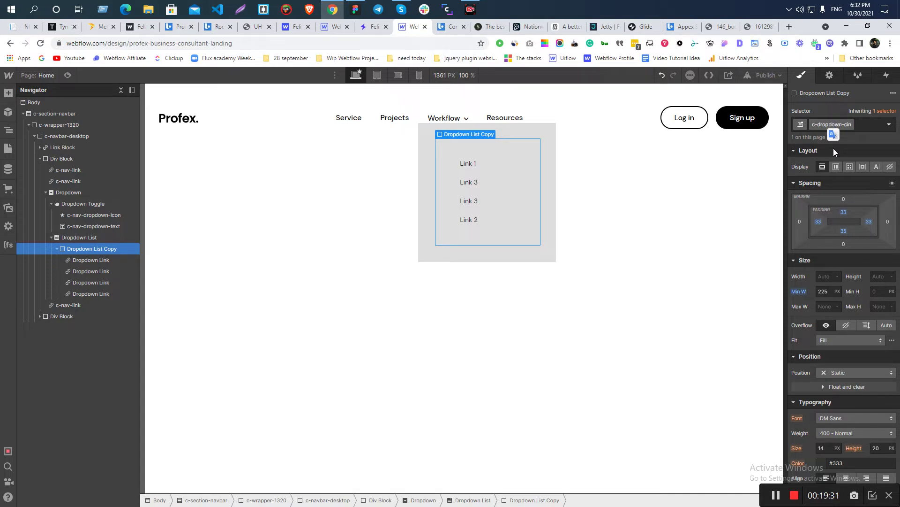
text(-dropdown-content)
key(Return)
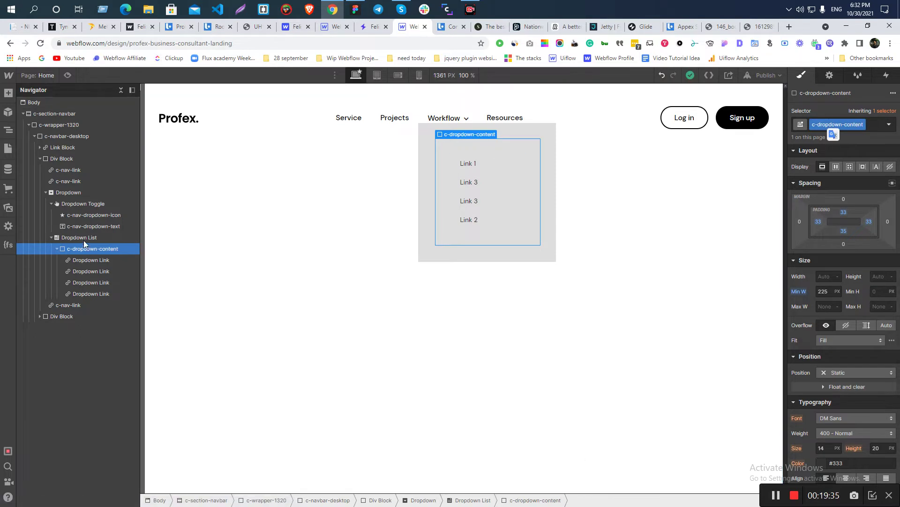
- Select the Workflow dropdown's Dropdown List in its closed state and set its top padding to 0
click(79, 237)
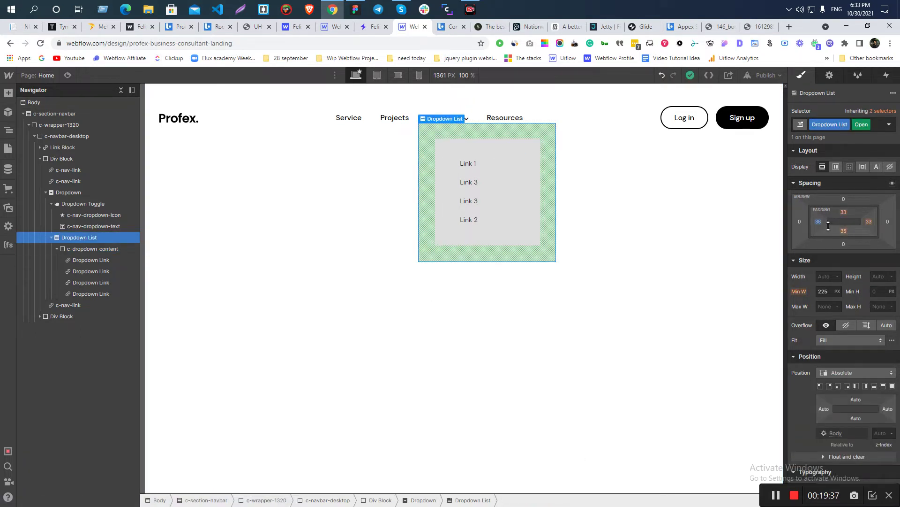
click(237, 298)
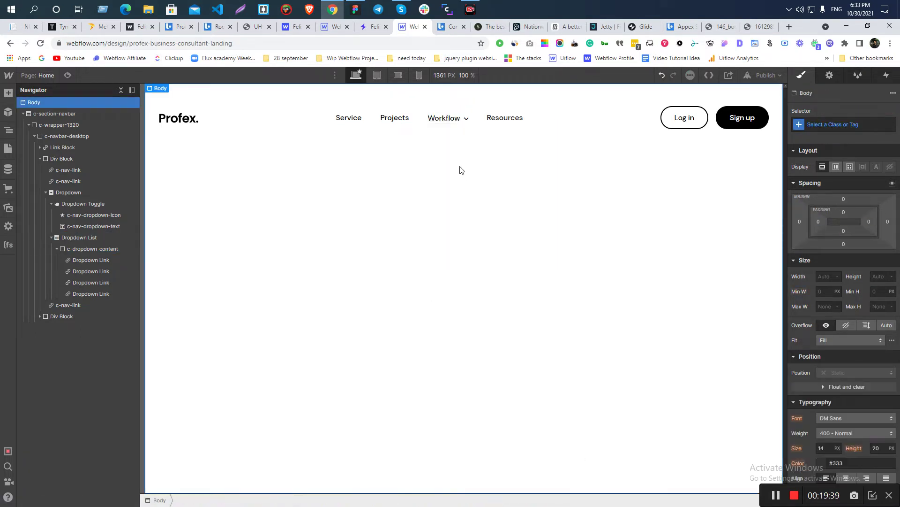
click(453, 121)
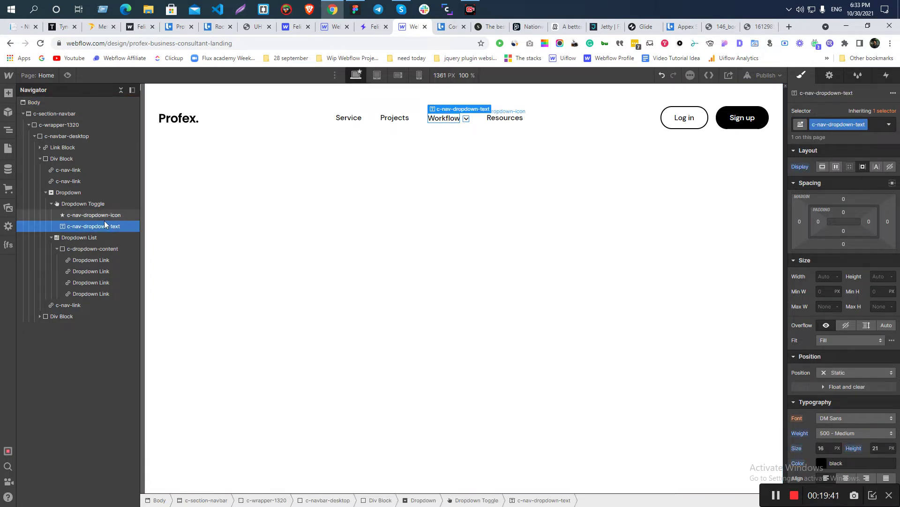
click(70, 203)
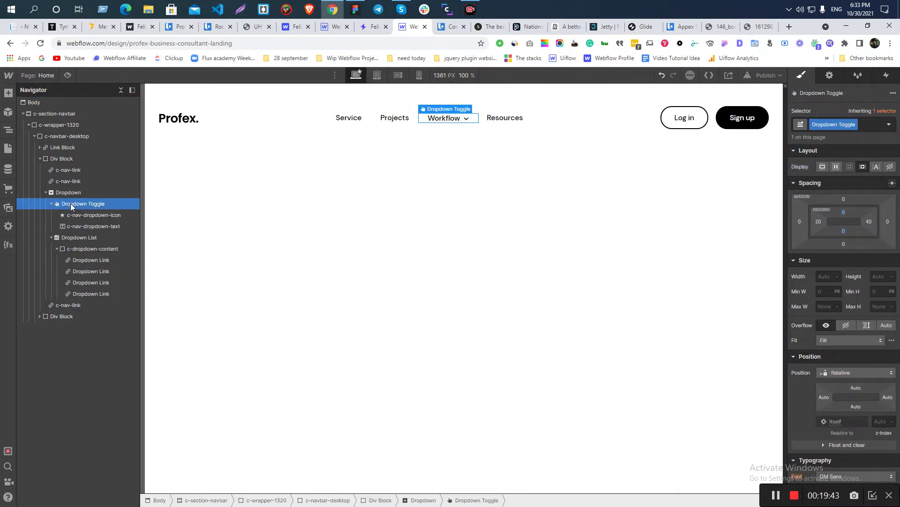
click(69, 194)
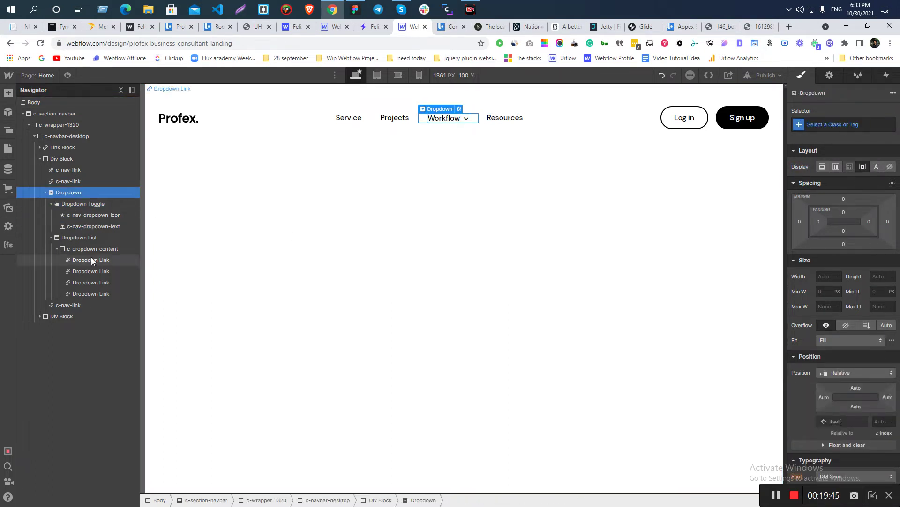
click(86, 238)
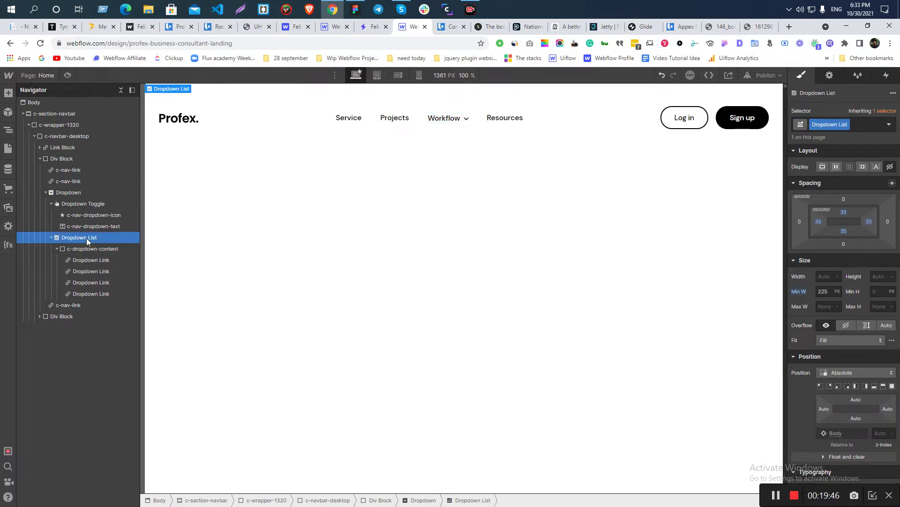
click(819, 222)
click(844, 211)
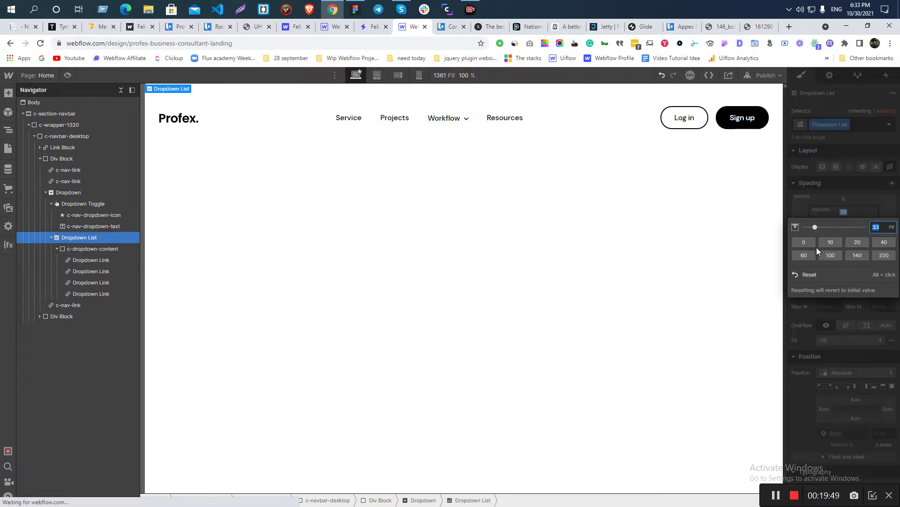
click(804, 242)
click(844, 231)
text(35)
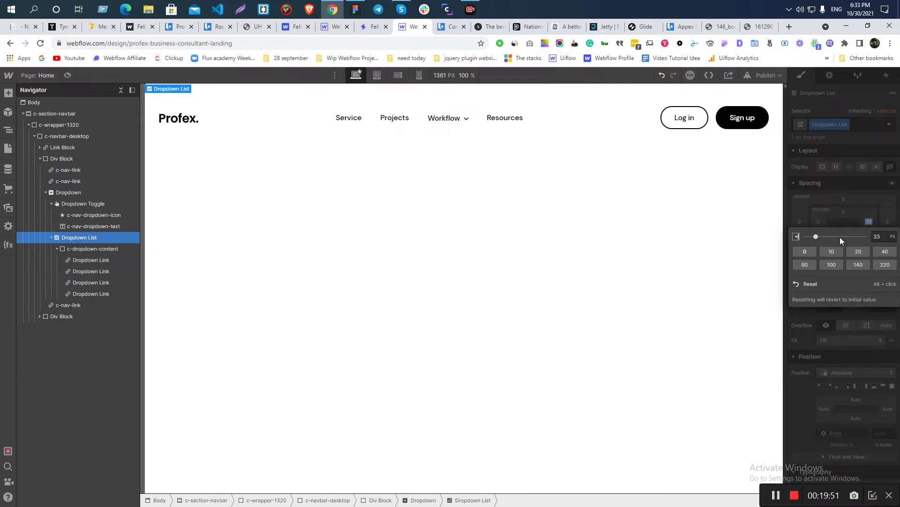
key(Return)
- Reset the Dropdown List's padding on all four sides to its initial value
click(845, 212)
click(823, 271)
click(818, 221)
click(821, 284)
click(869, 221)
click(833, 284)
click(843, 231)
click(820, 297)
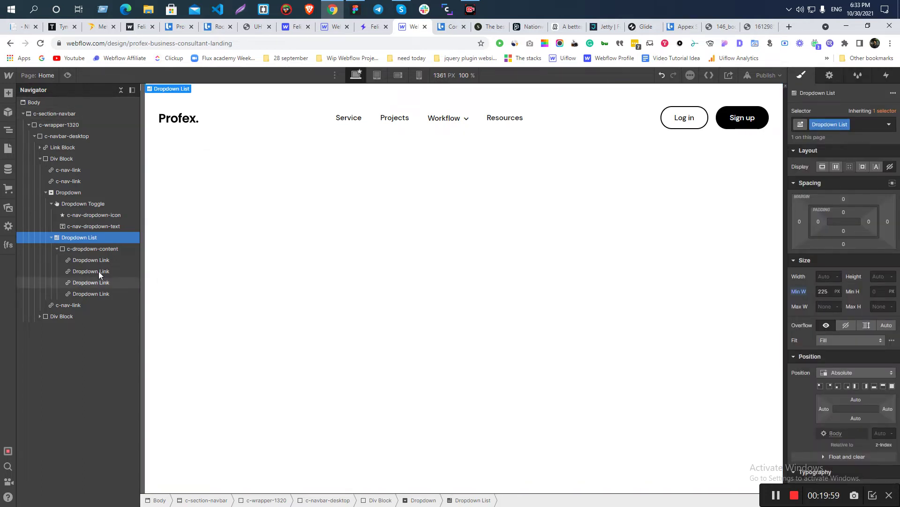
- Collapse c-dropdown-content in the Navigator and show the Workflow dropdown's menu on the canvas
click(57, 249)
click(80, 249)
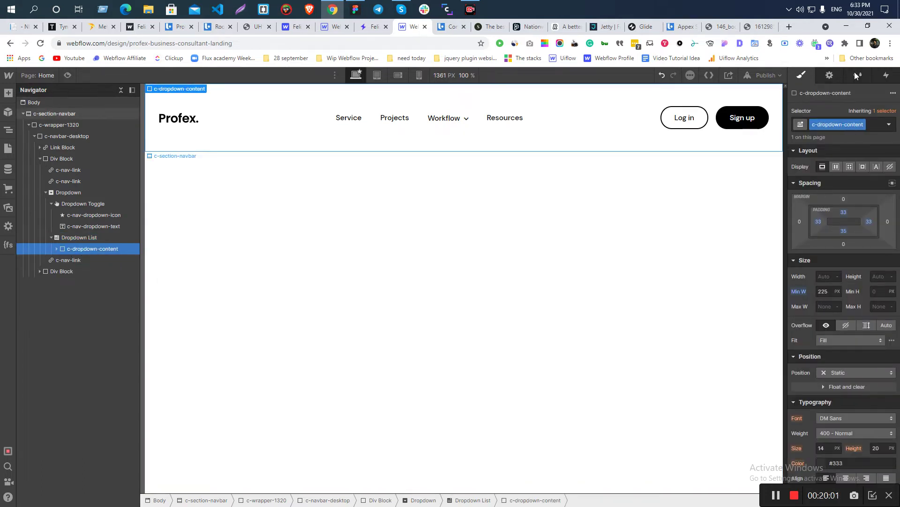
click(830, 75)
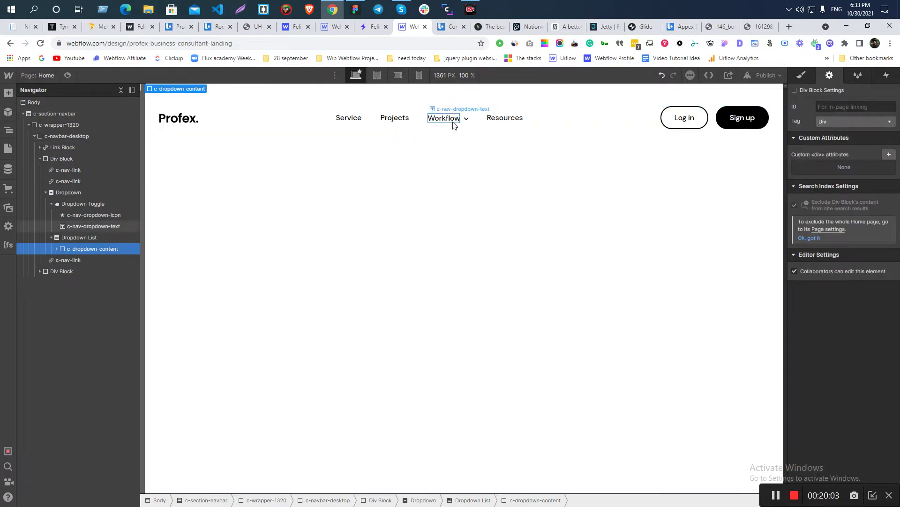
click(457, 120)
click(835, 154)
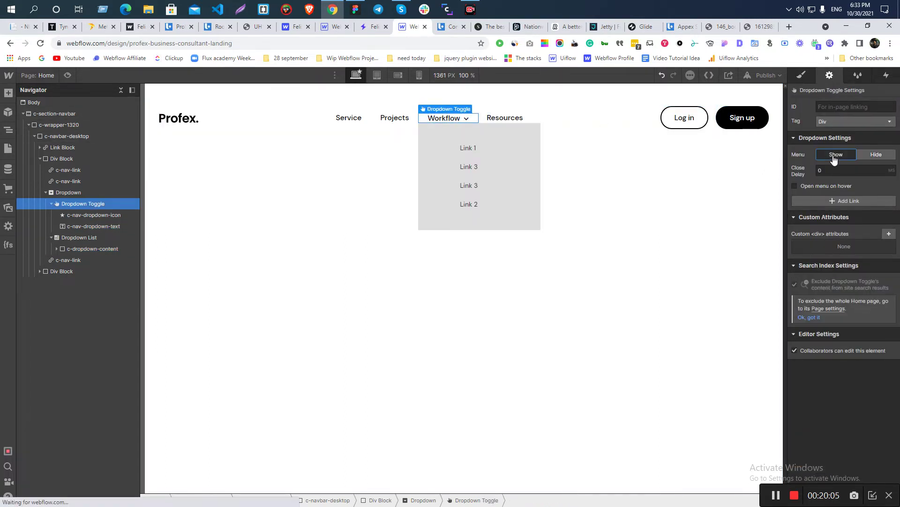
- Set the left padding of the Dropdown List's Open state to 0
click(427, 148)
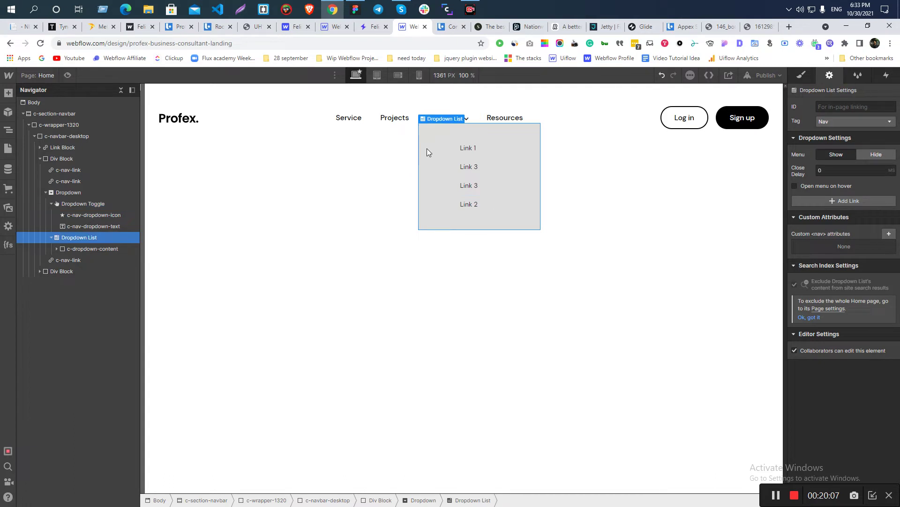
click(803, 74)
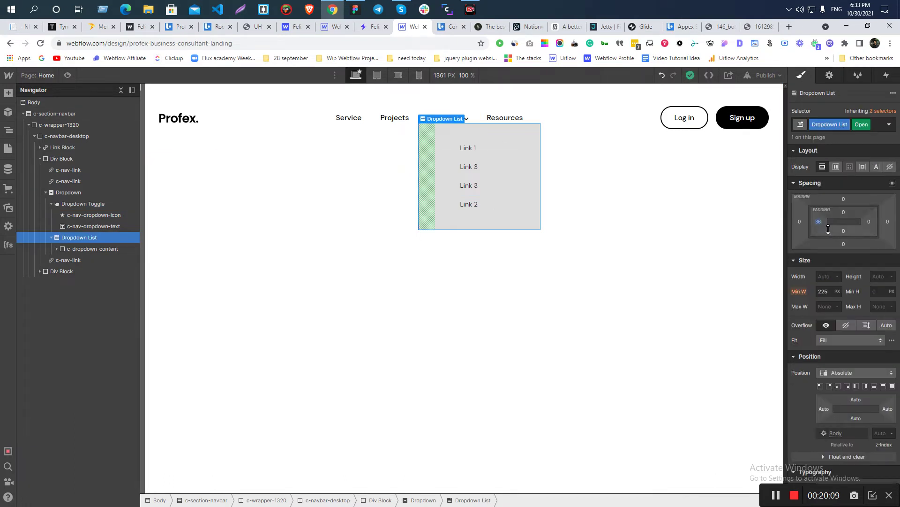
click(818, 222)
click(804, 251)
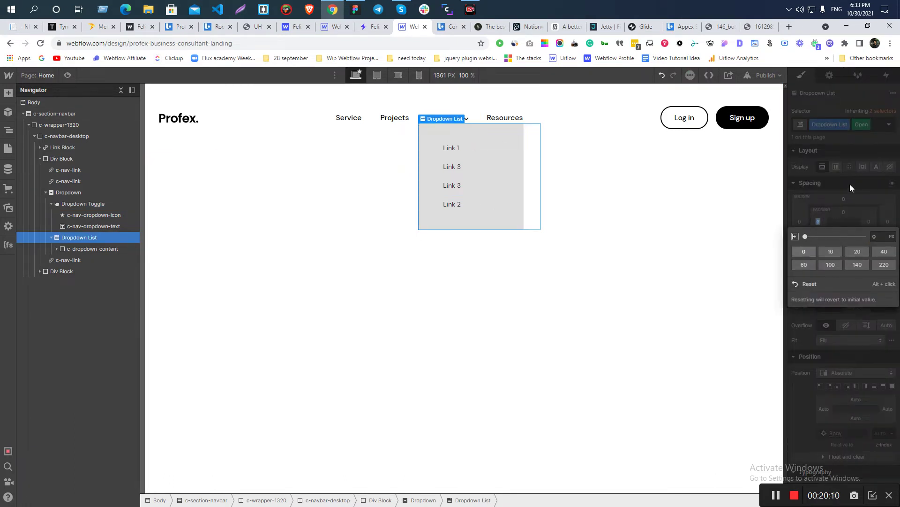
- Give the first Dropdown Link, Link 1, a new class named c-dropdown-link
click(471, 150)
click(857, 123)
text(c-)
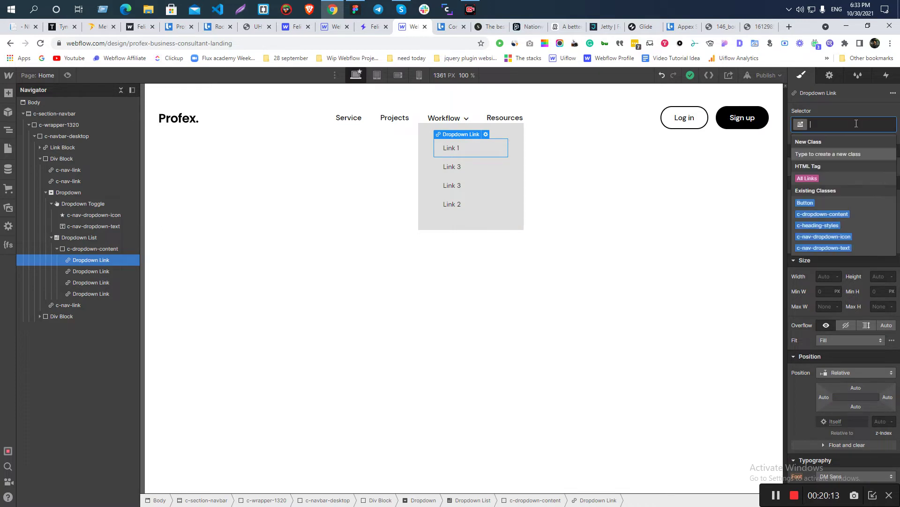
text(dr)
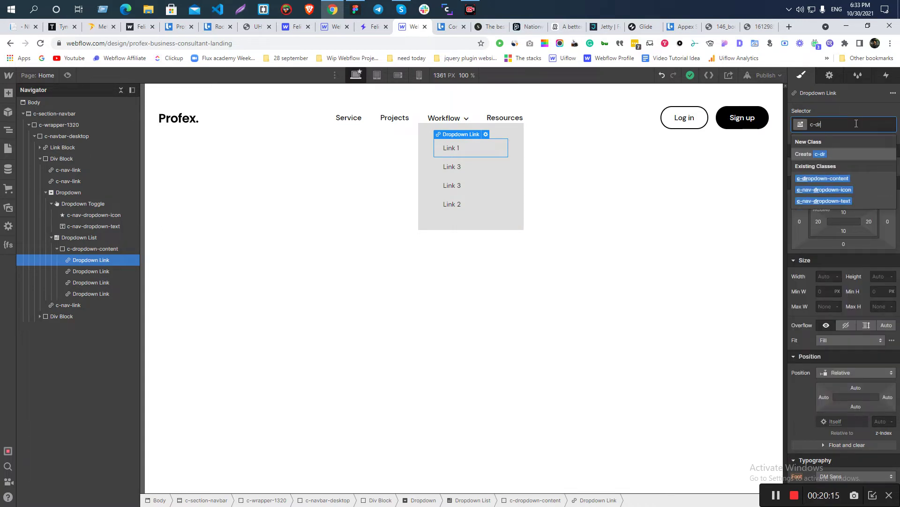
text(opdown-link)
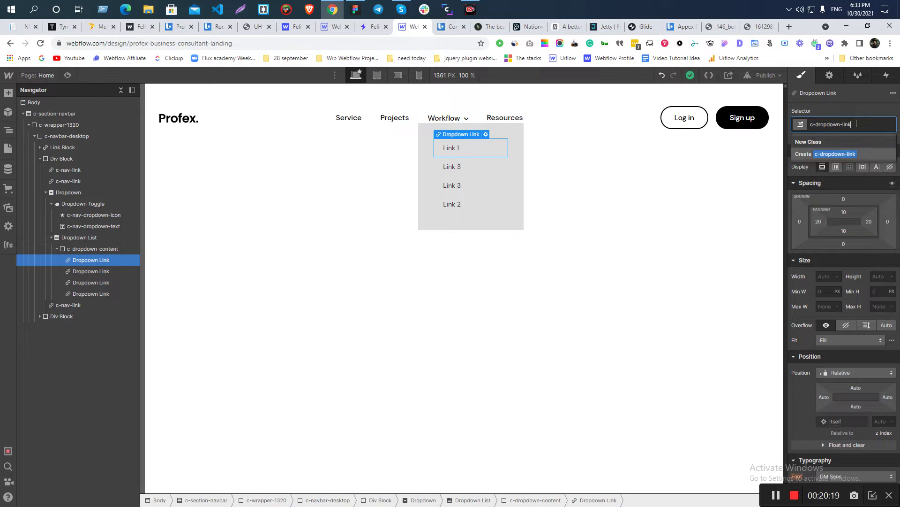
key(Return)
- Left-align the text of c-dropdown-link and set its left and right padding to 0
scroll(849, 314, down, 3)
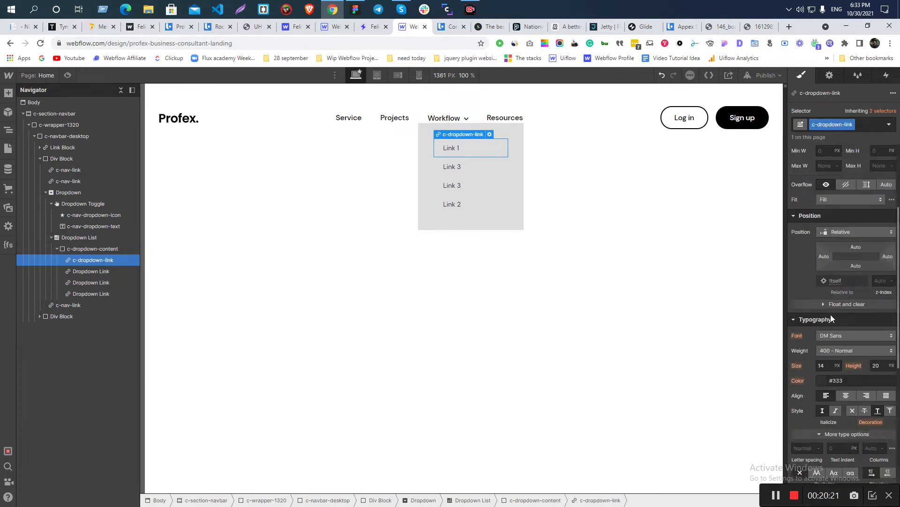
scroll(832, 314, down, 2)
click(846, 302)
click(827, 302)
scroll(828, 305, up, 5)
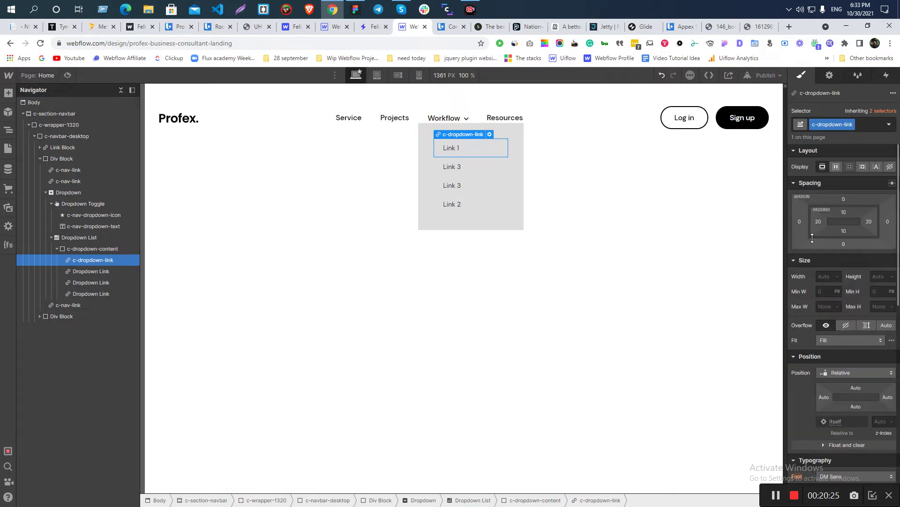
click(820, 223)
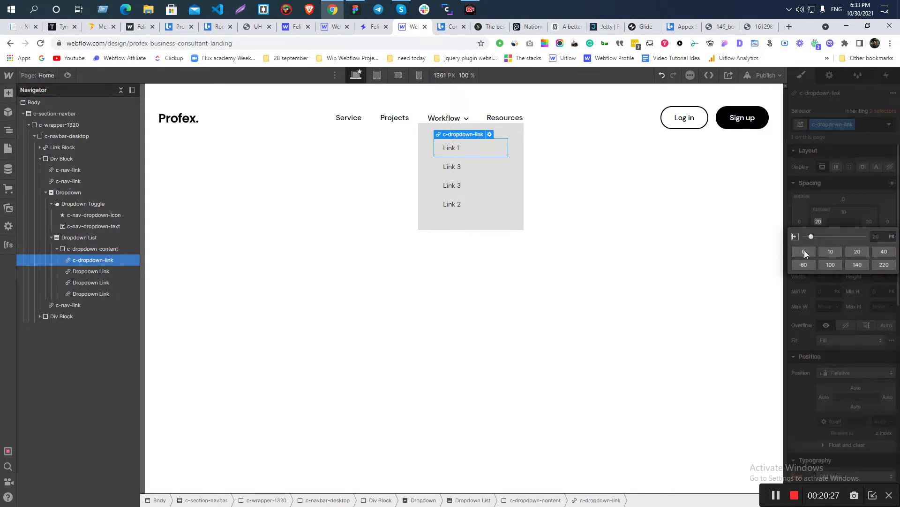
click(804, 250)
click(870, 221)
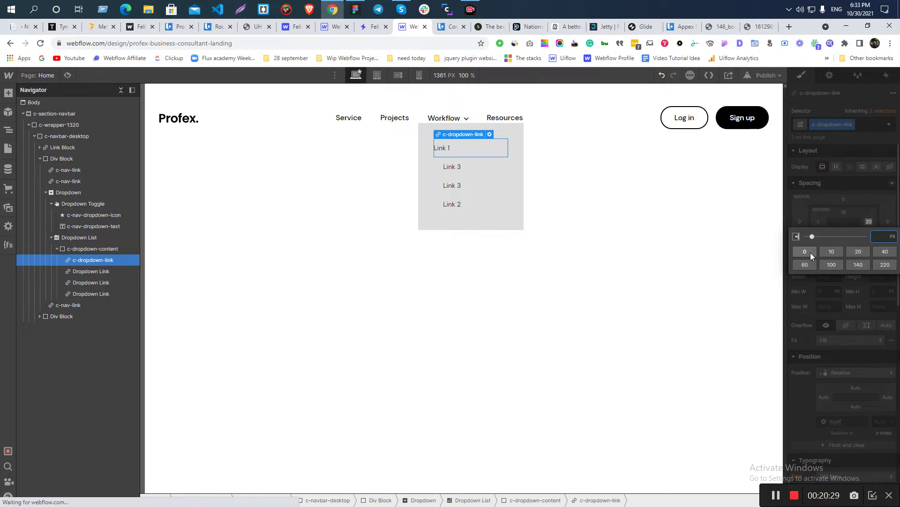
click(805, 252)
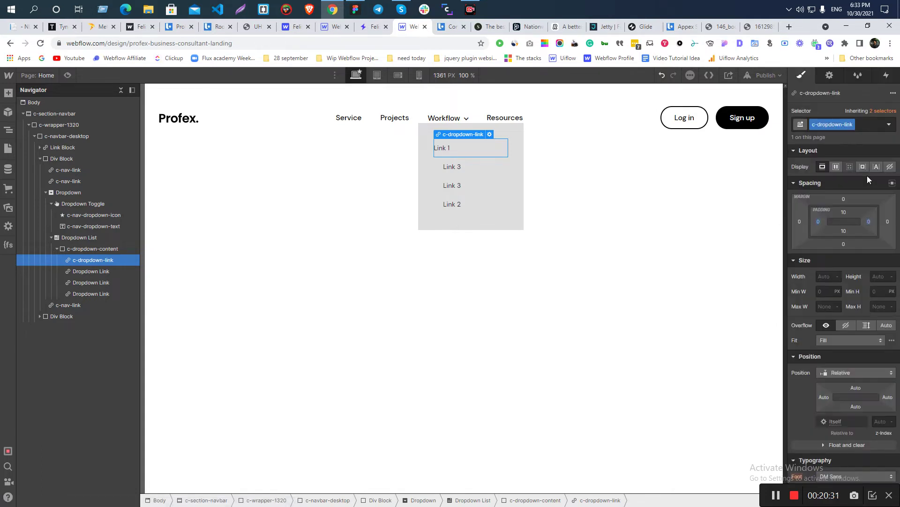
- Inspect the font styles of the Landing Pages link in the Felix template's Pages dropdown with Fontanello and copy its colour
click(373, 27)
mouse_move(242, 120)
right_click(257, 164)
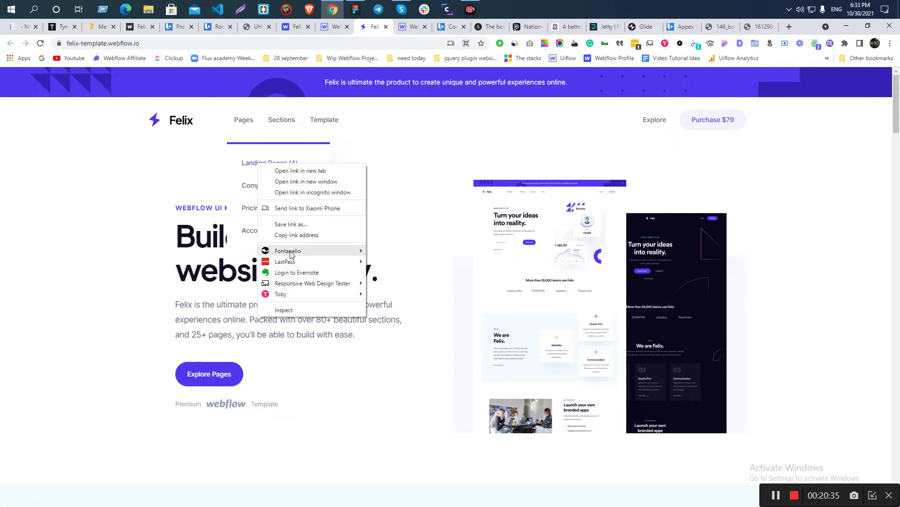
mouse_move(291, 254)
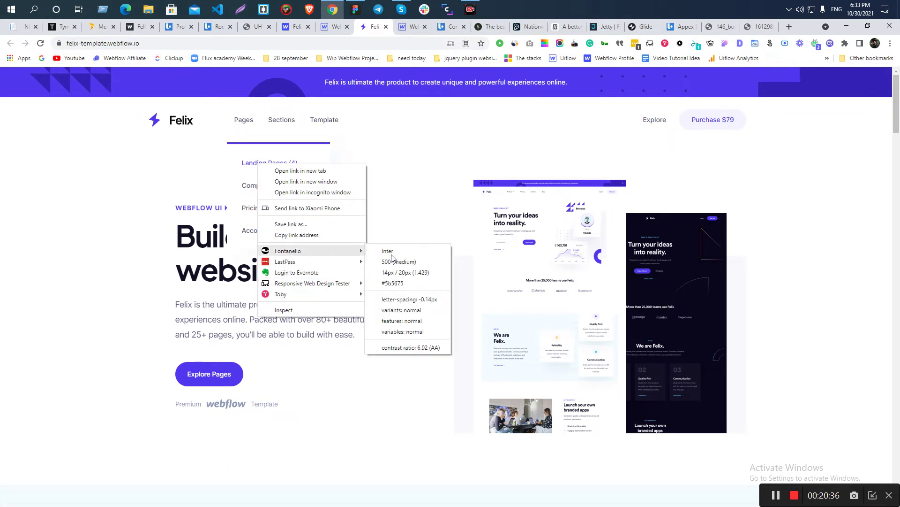
click(413, 284)
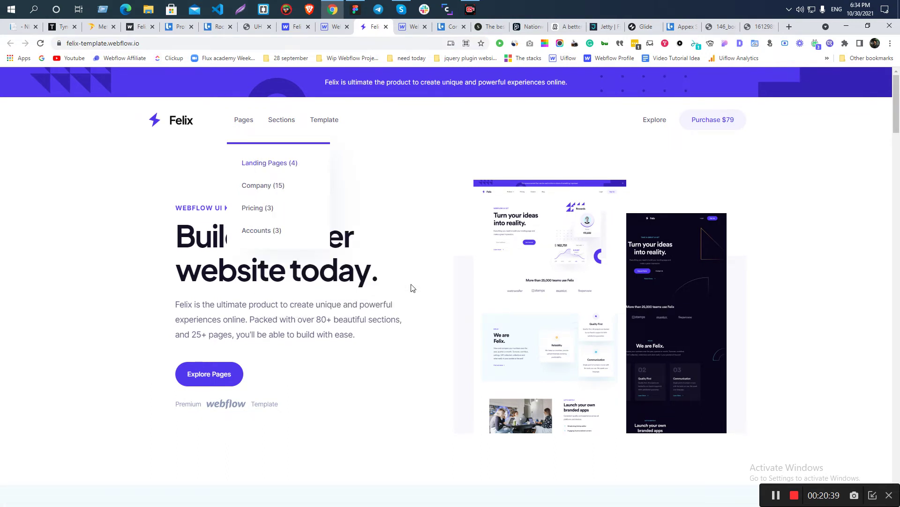
- Back in the Webflow project, set c-dropdown-link's font weight to 500 - Medium and its text colour to #5b5675
click(411, 26)
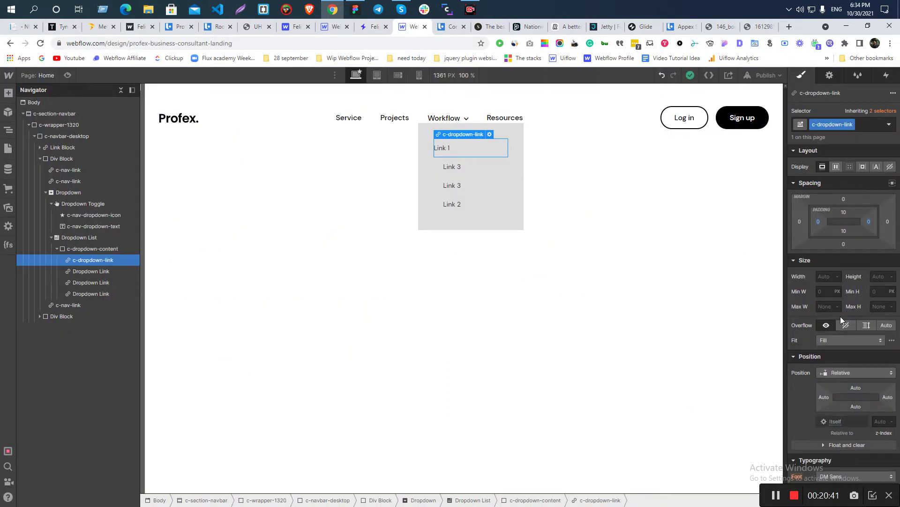
scroll(840, 317, down, 2)
click(834, 397)
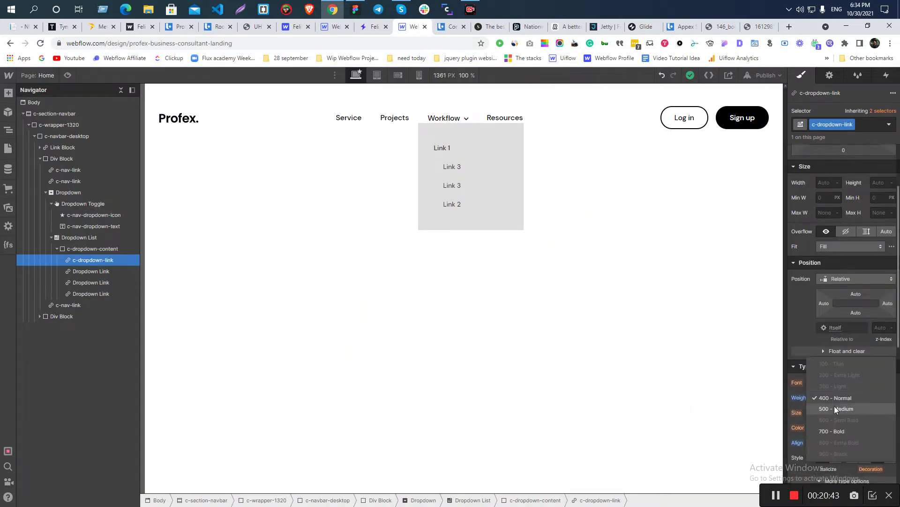
click(834, 407)
click(835, 428)
key(ctrl+a)
text(#5b5675)
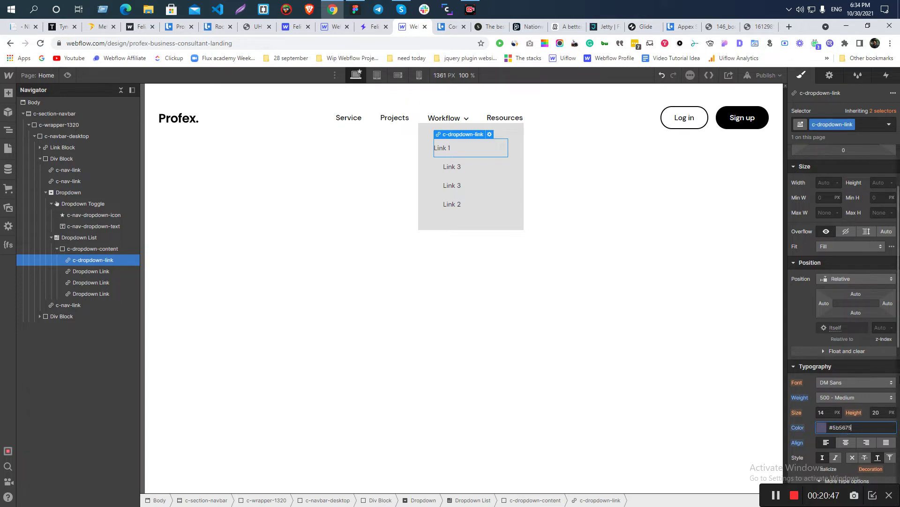
- Set the background colour of c-dropdown-content to white
click(424, 211)
scroll(826, 287, down, 6)
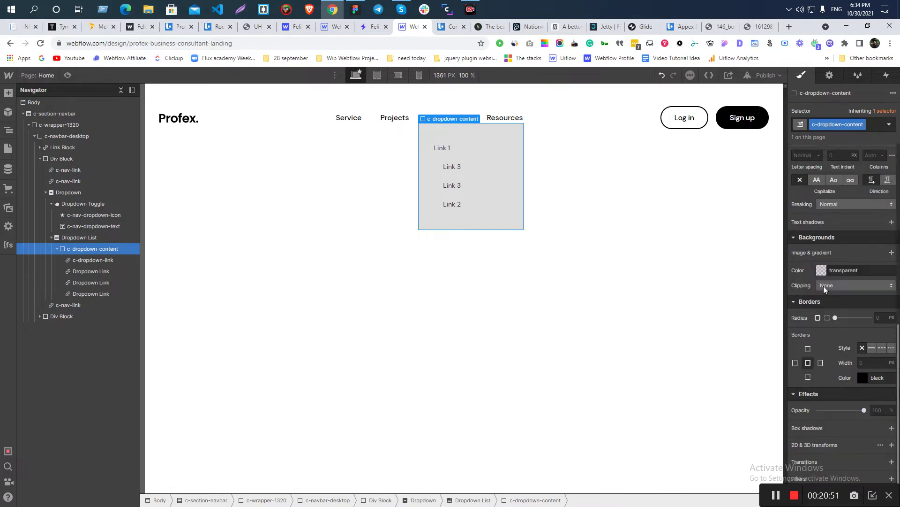
click(76, 237)
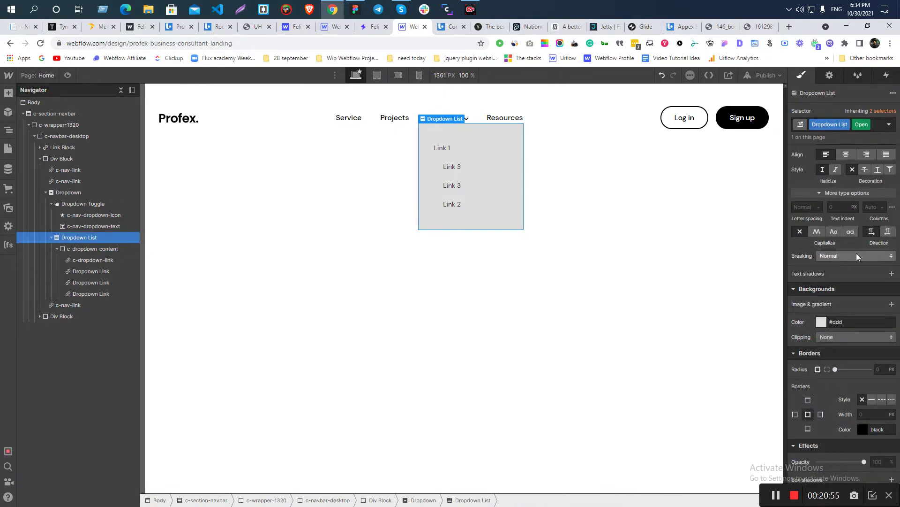
click(93, 248)
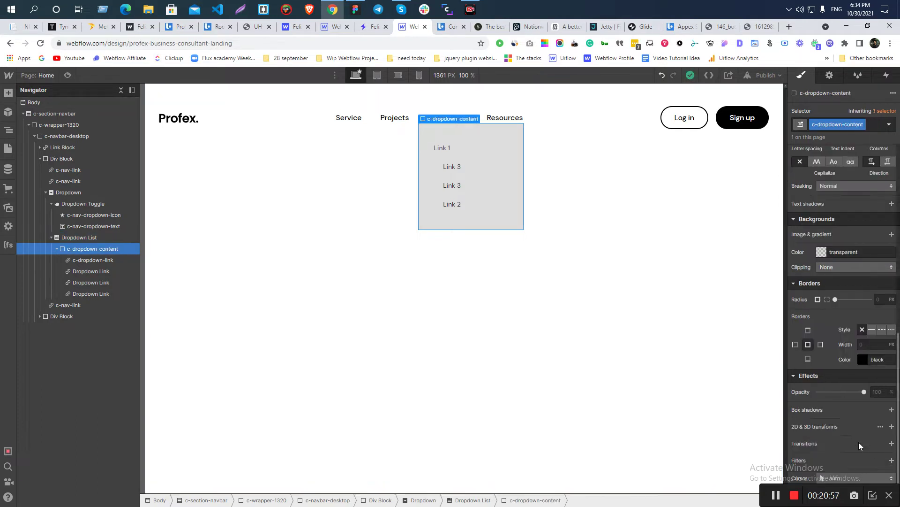
click(822, 251)
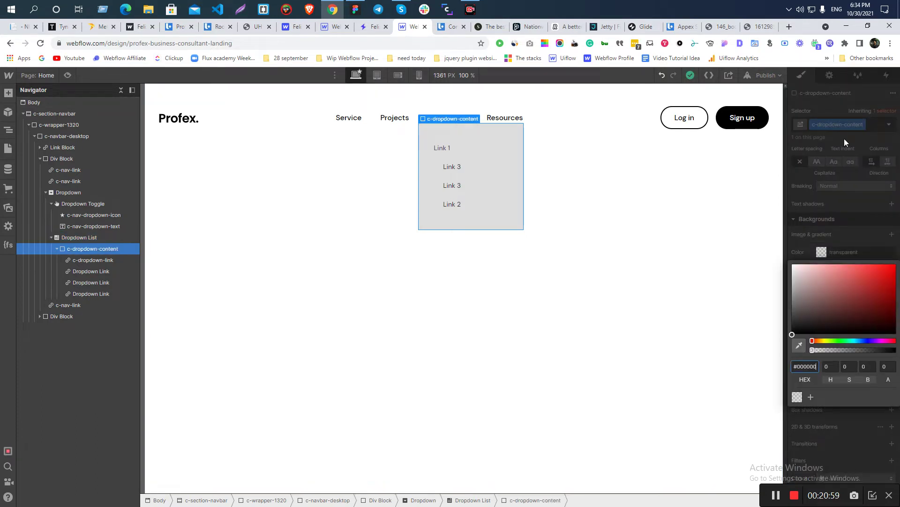
click(805, 273)
drag(794, 271, 780, 251)
click(861, 210)
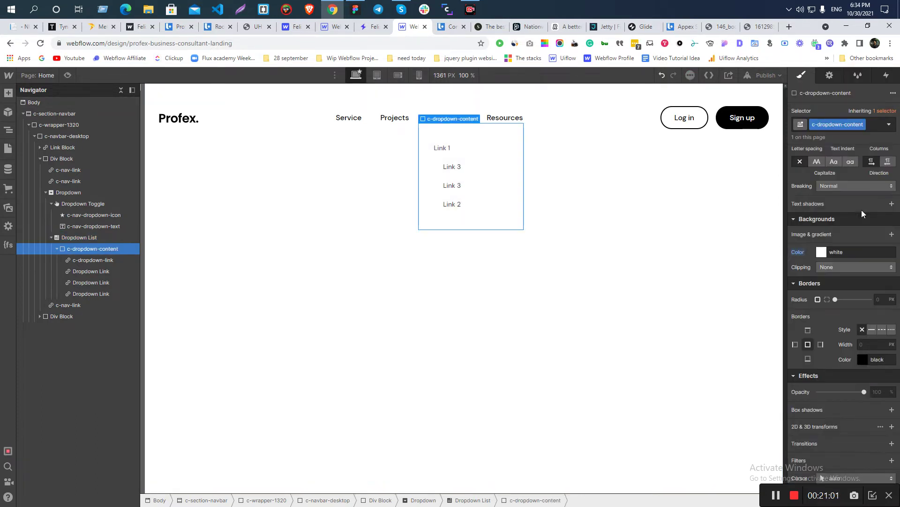
- Select Link 1 and compare it with the links in the Felix template's Pages dropdown, returning to the Webflow project
click(437, 150)
click(373, 26)
mouse_move(248, 129)
click(409, 27)
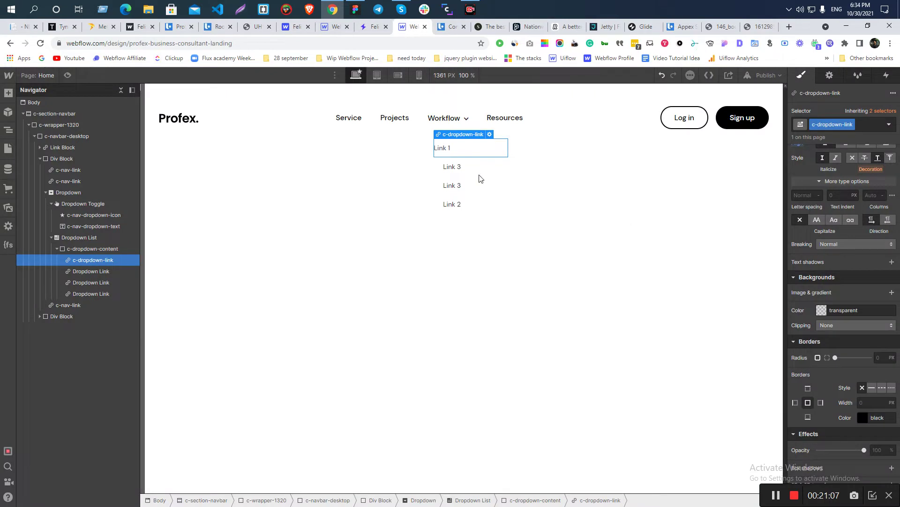
- Rename the four links in the Workflow dropdown to Service, Projects, Resources and Contact, in that order
double_click(439, 150)
text(Se)
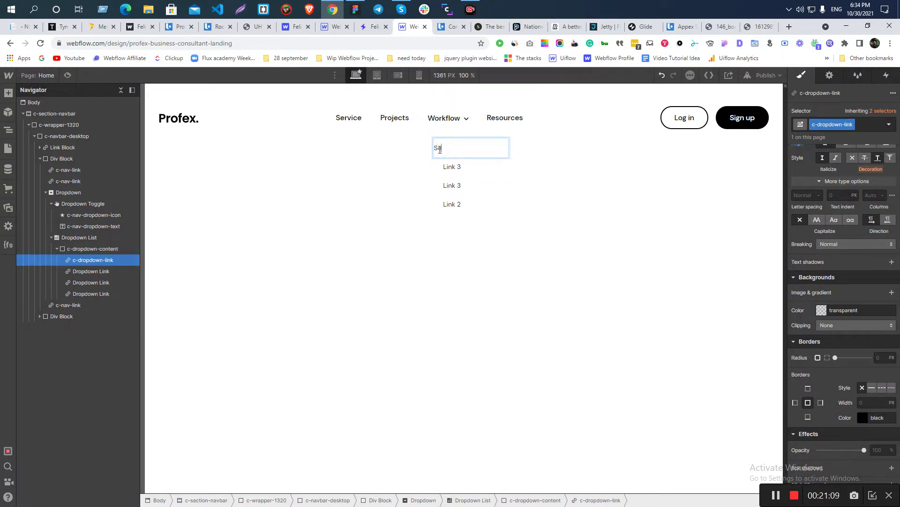
text(rvice)
double_click(447, 170)
text(Projects)
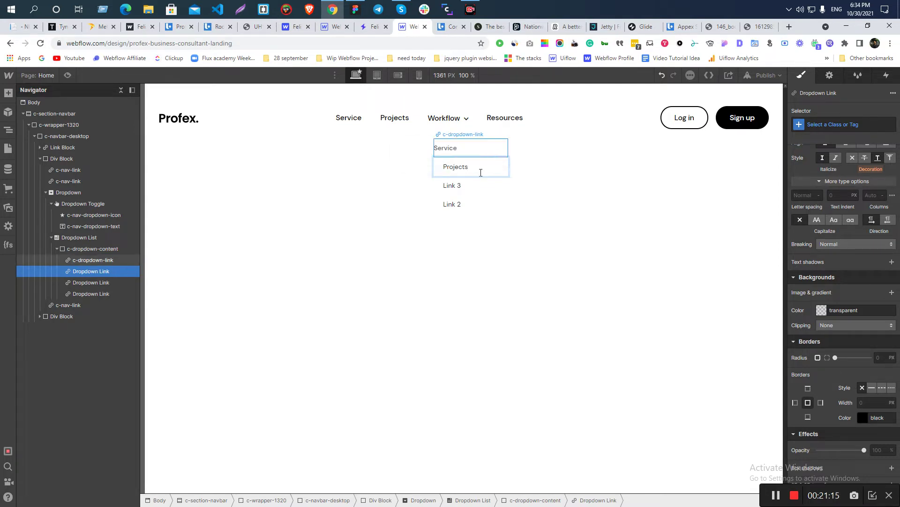
double_click(459, 187)
text(R3esources)
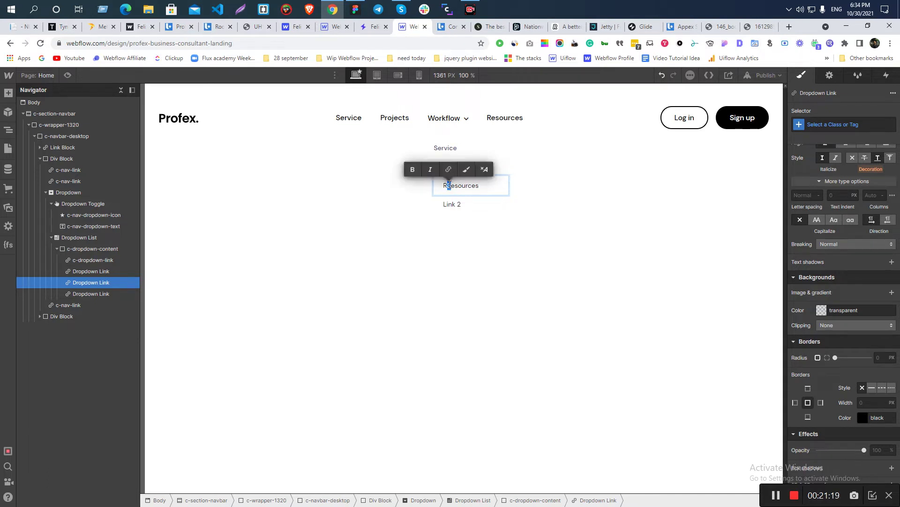
key(Escape)
click(452, 203)
double_click(451, 204)
text(Contact)
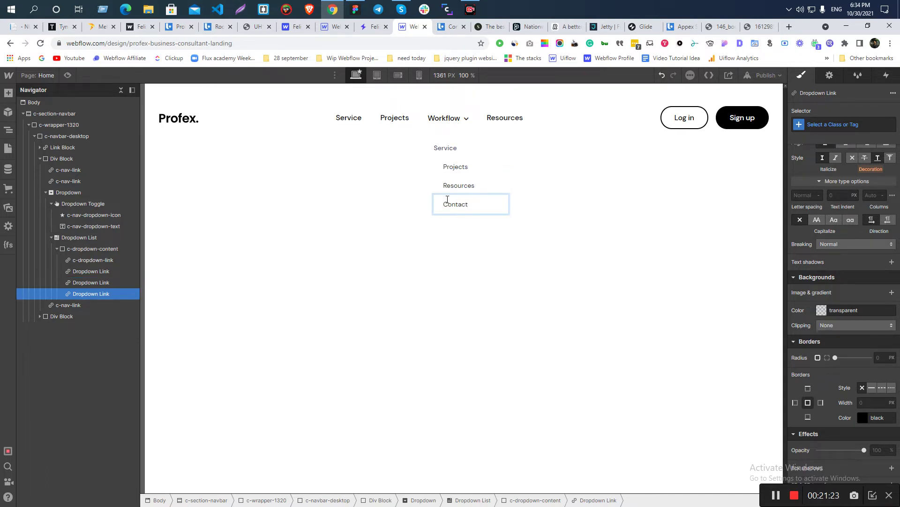
click(233, 181)
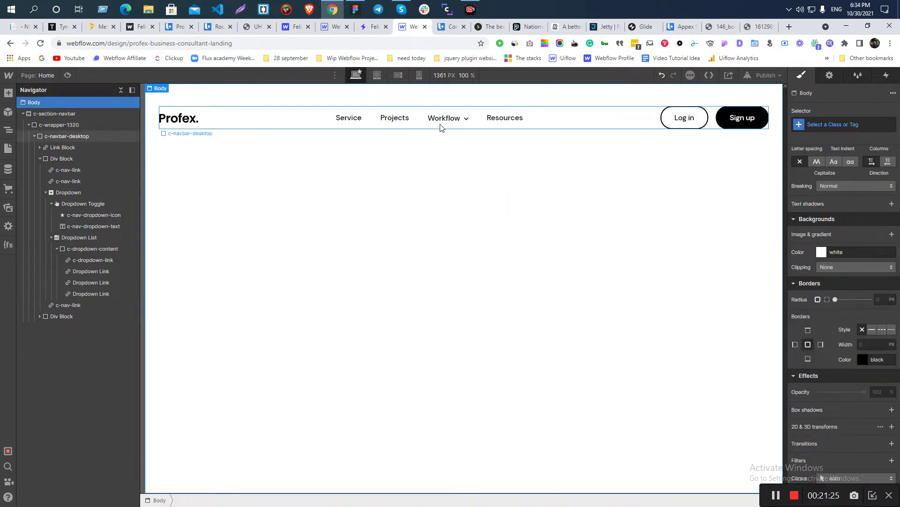
- Give c-dropdown-content a solid 4 px top border, after checking the Pages dropdown in the Felix template
click(83, 250)
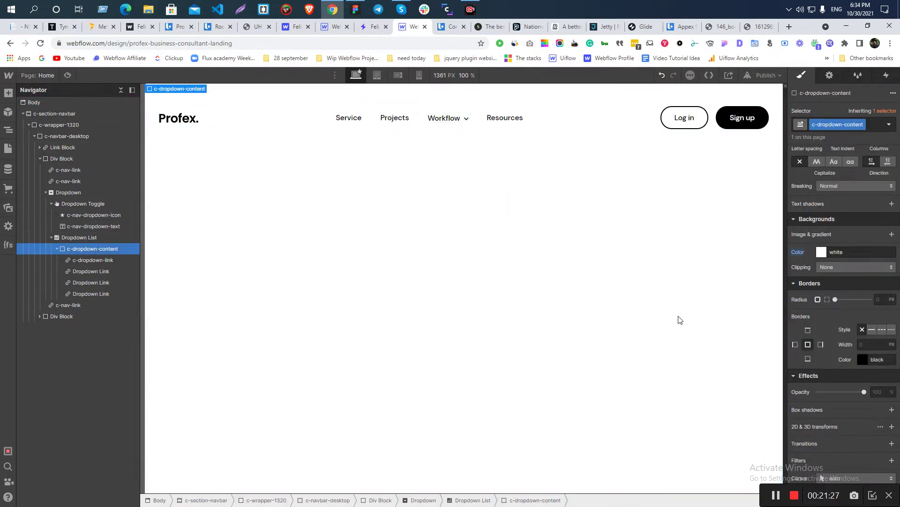
click(365, 29)
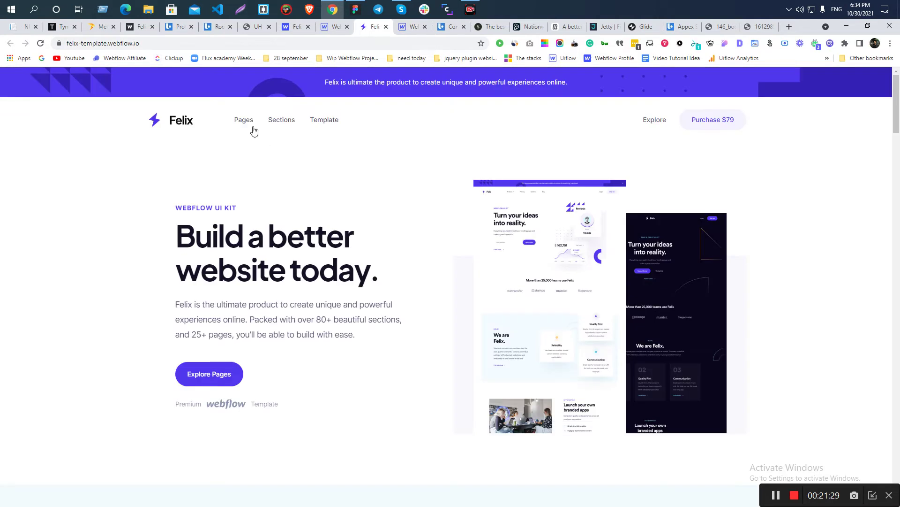
mouse_move(249, 125)
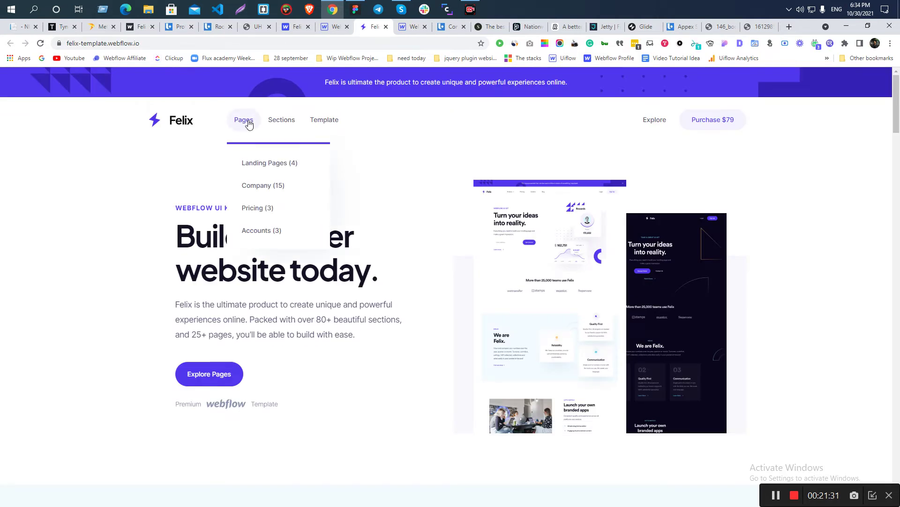
click(411, 26)
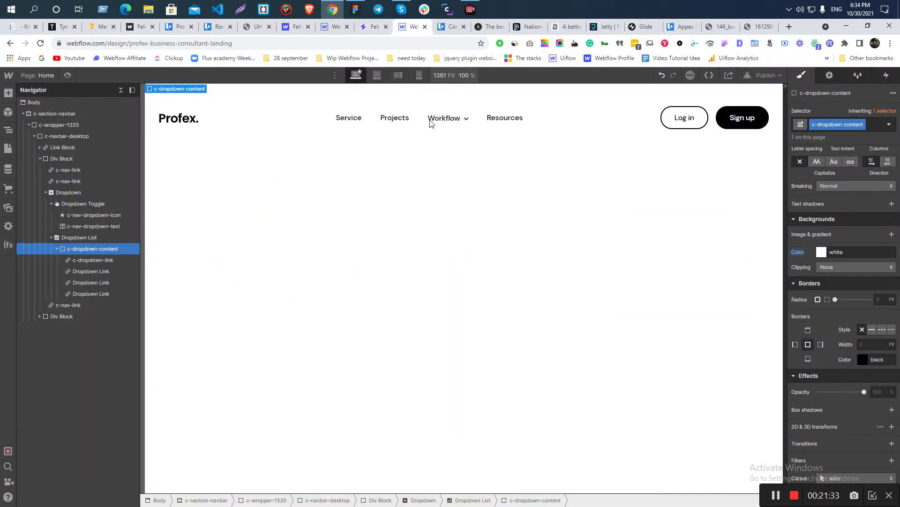
scroll(865, 269, up, 8)
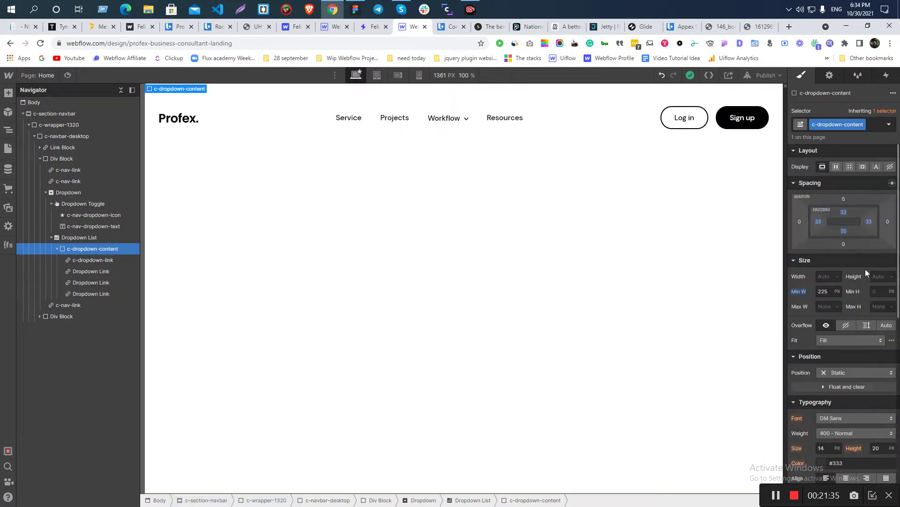
scroll(829, 321, down, 8)
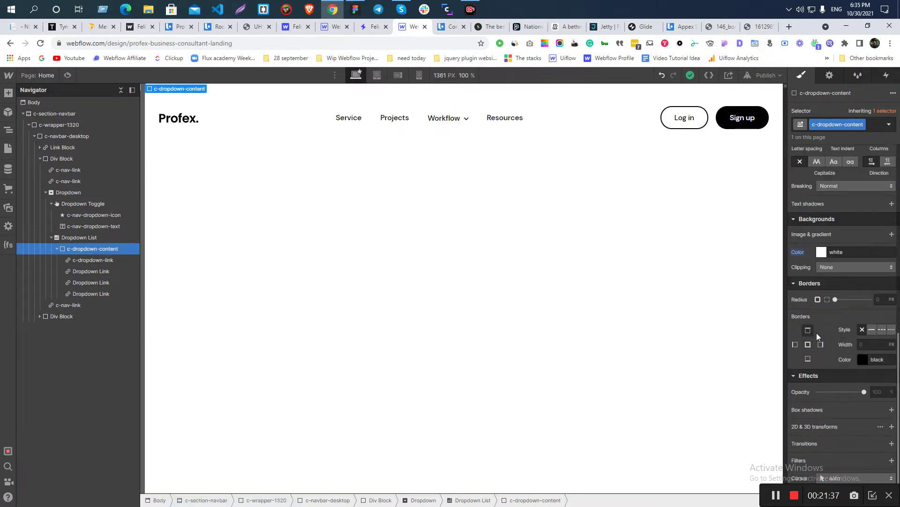
click(872, 329)
click(868, 343)
text(4)
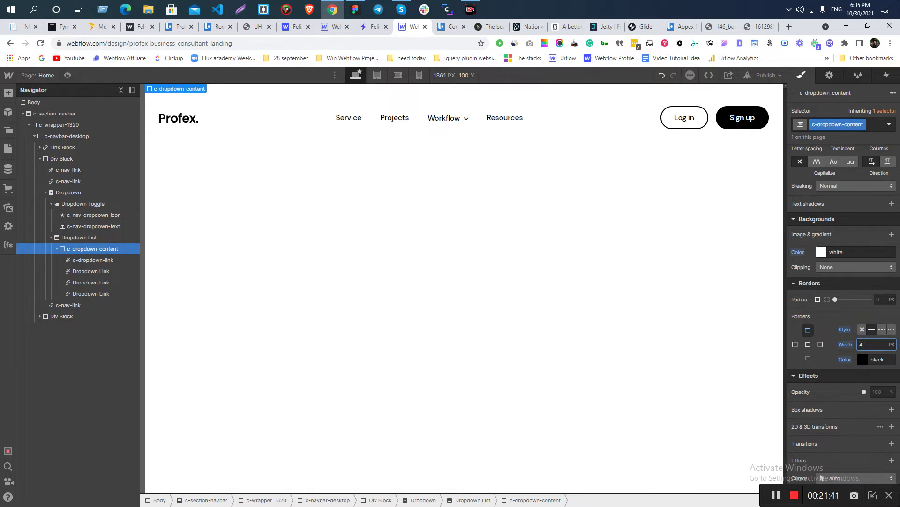
- Set the colour of c-dropdown-content's top border to the blue #3830d6
click(862, 358)
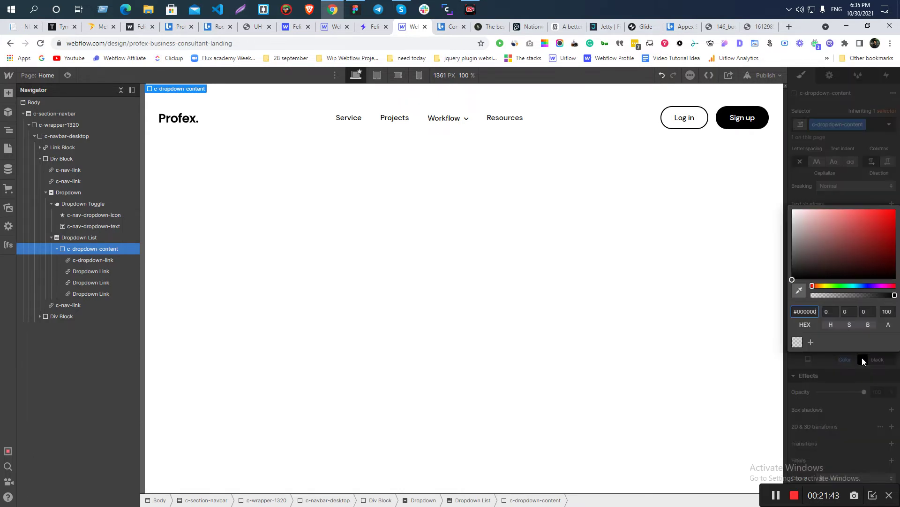
click(867, 286)
click(875, 221)
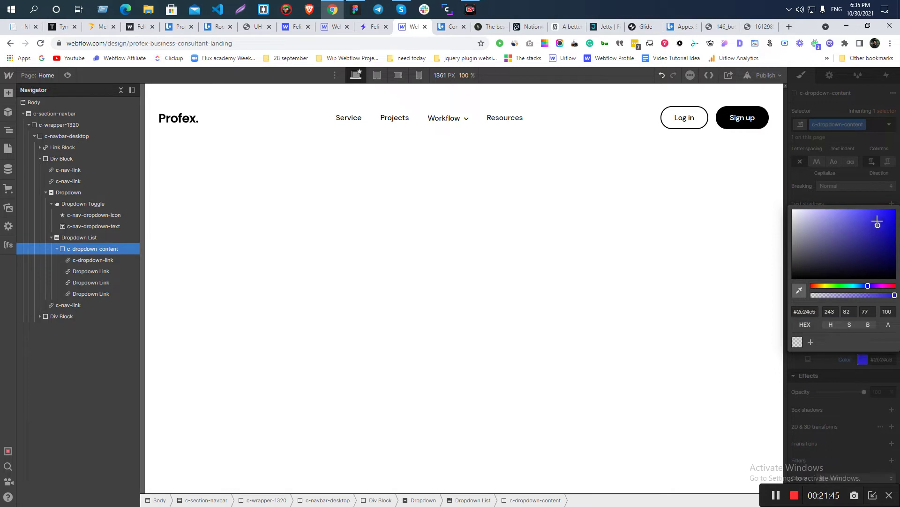
click(858, 134)
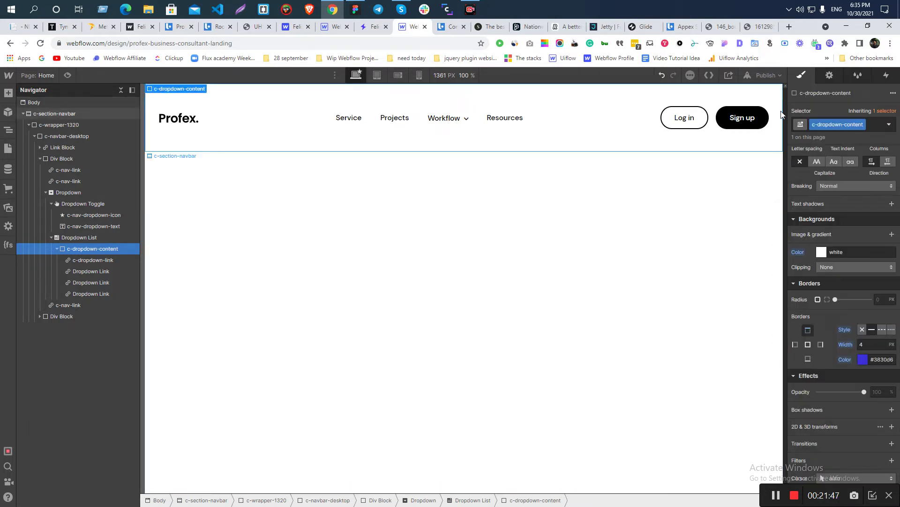
- Make the Workflow dropdown menu open on hover and check it in preview mode
click(830, 76)
click(464, 119)
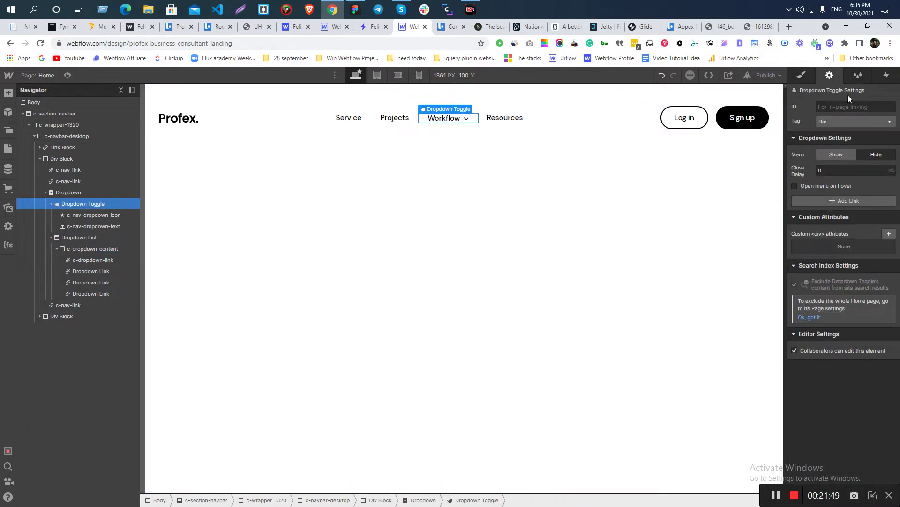
click(804, 186)
click(69, 76)
mouse_move(436, 123)
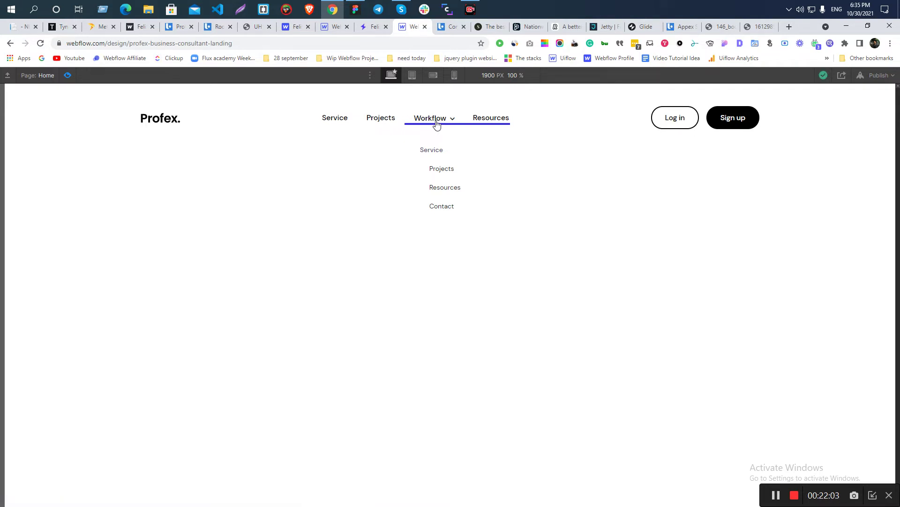
click(69, 74)
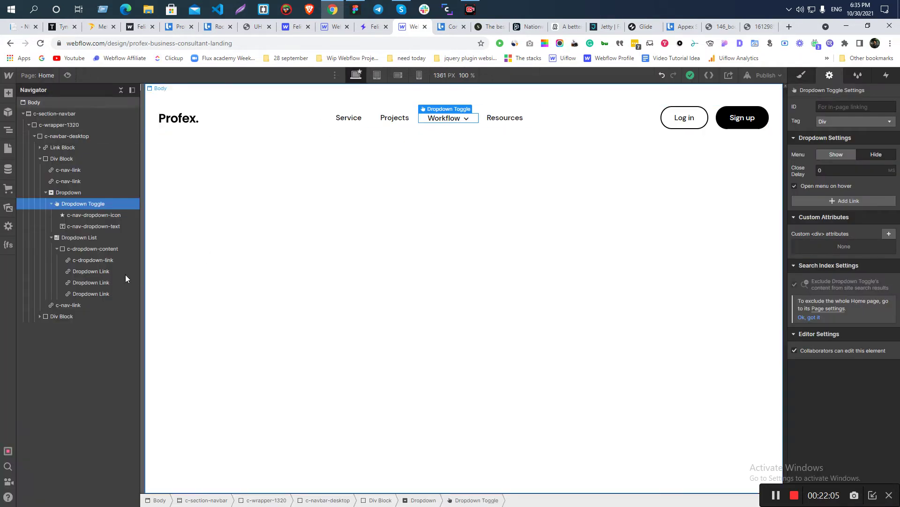
- Apply the existing c-dropdown-link class to the Projects link in the Workflow dropdown
click(85, 260)
click(800, 78)
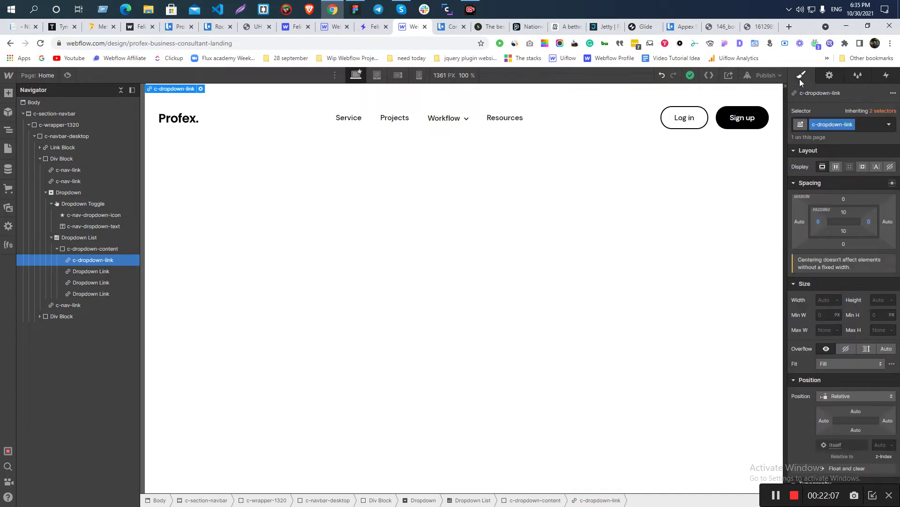
click(84, 273)
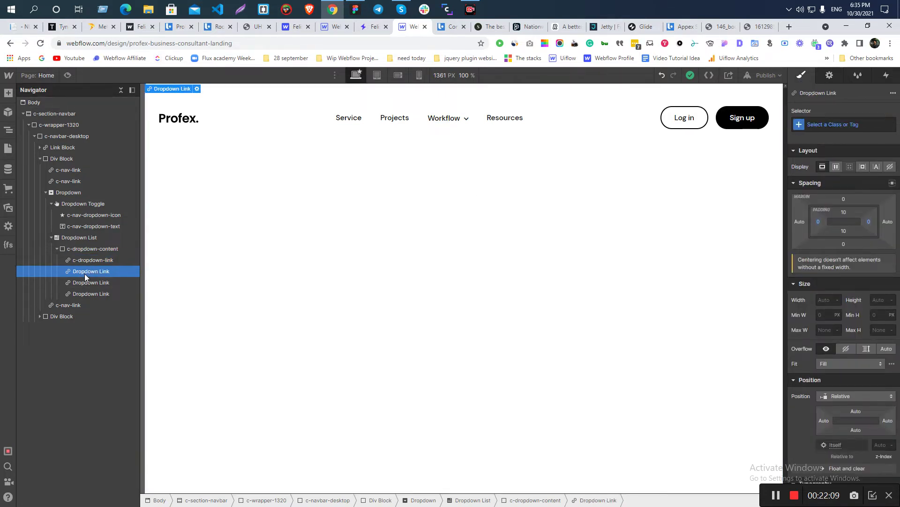
click(91, 260)
double_click(824, 124)
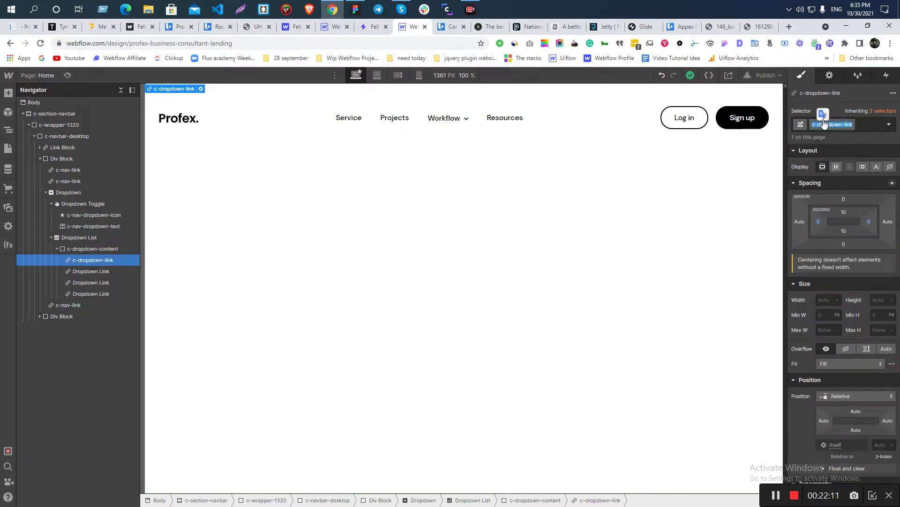
click(92, 271)
click(834, 125)
text(c-dropdown-link)
click(814, 175)
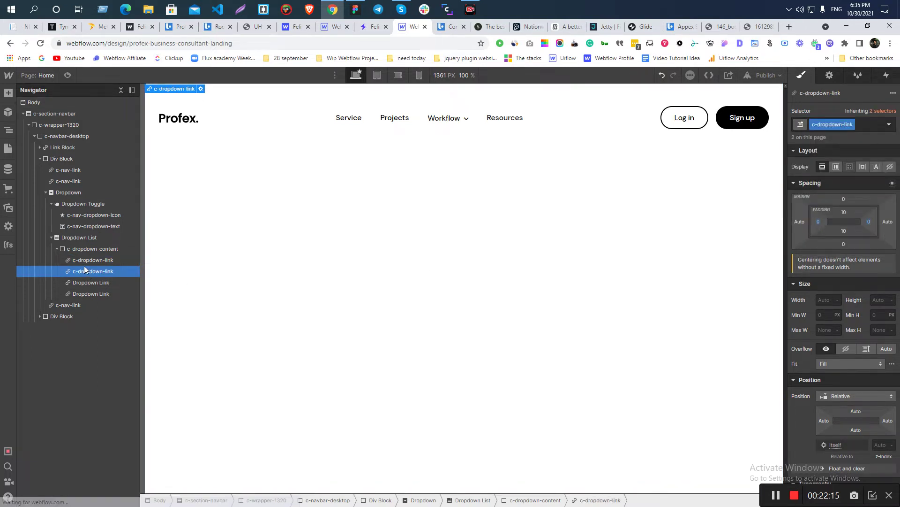
- Apply the existing c-dropdown-link class to the Resources and Contact links in the Workflow dropdown
click(102, 282)
click(835, 124)
text(c-dropdown-link)
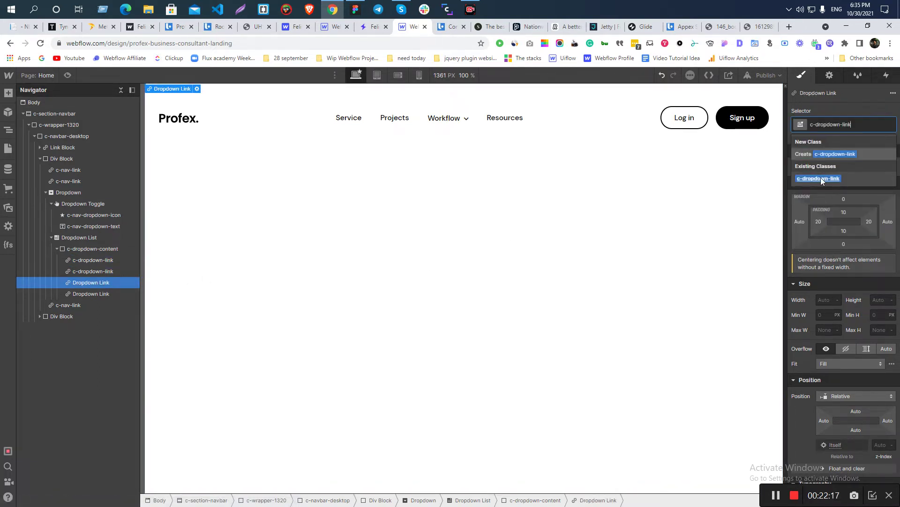
click(820, 178)
click(92, 293)
click(835, 124)
text(c-dropdown-link)
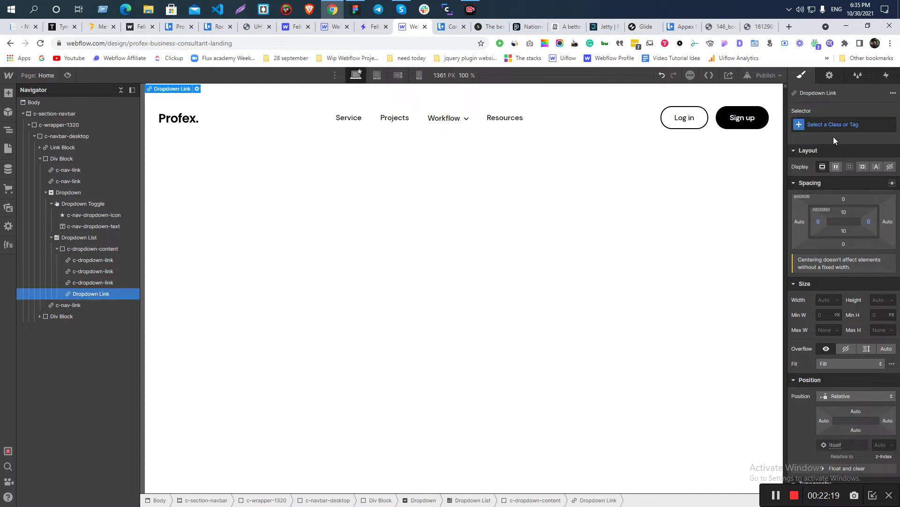
click(822, 175)
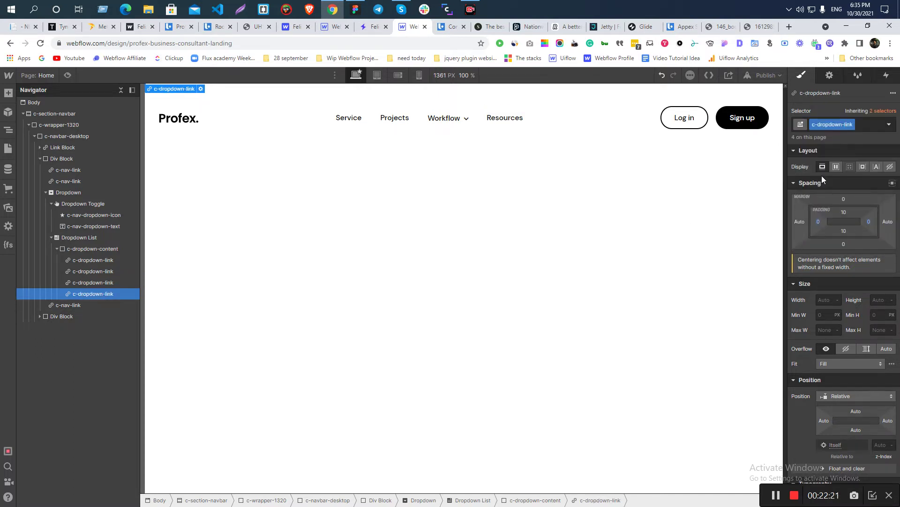
- Preview the opened Workflow dropdown to check its link styling and top border, and return to the designer
click(68, 76)
click(437, 123)
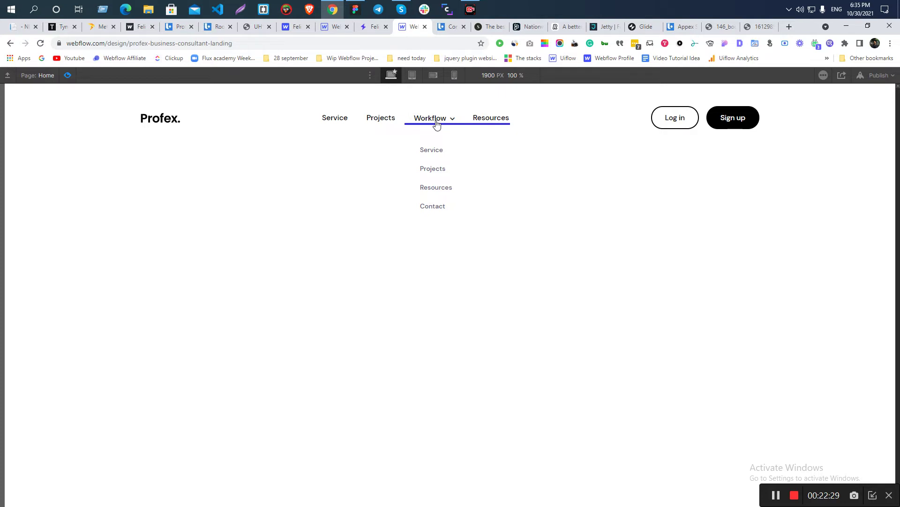
click(70, 77)
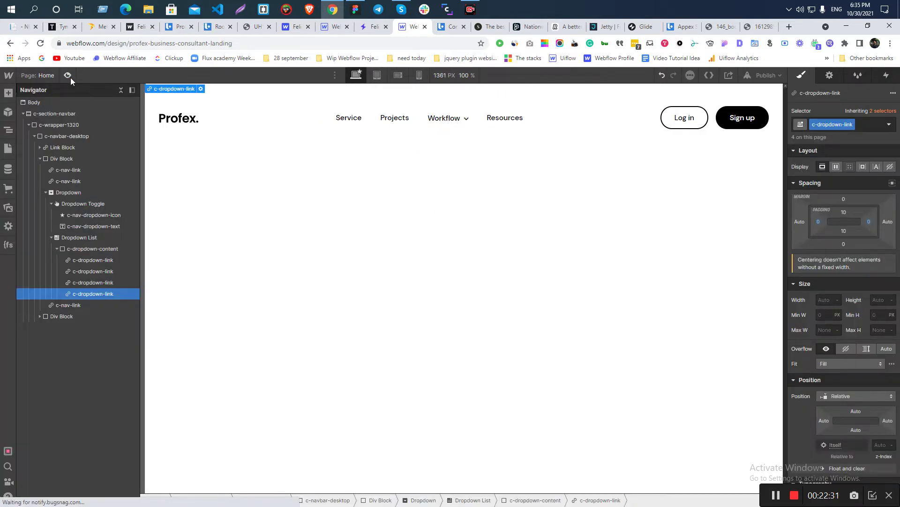
- Select the Dropdown List inside the Workflow dropdown
click(464, 124)
click(79, 237)
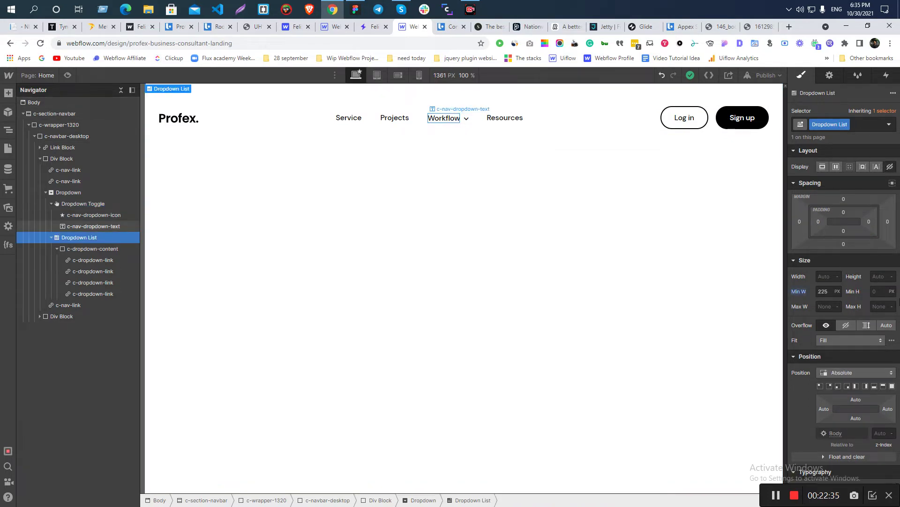
- Set the Dropdown List's top padding to 30 px and preview the page with the Workflow menu open
click(844, 212)
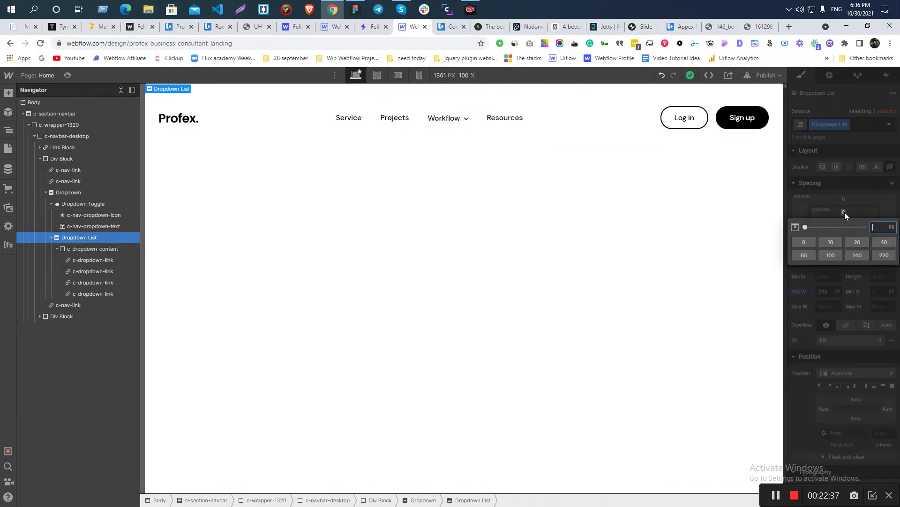
text(30)
key(Return)
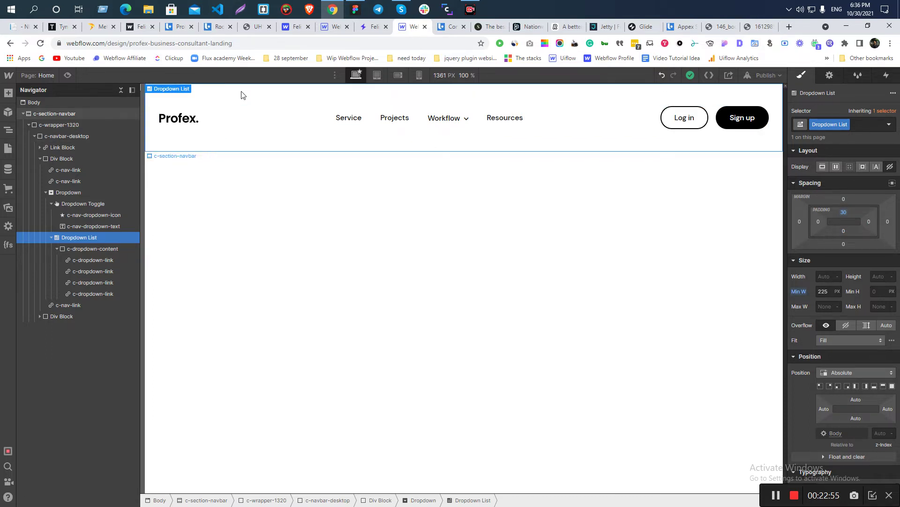
key(ctrl+shift+p)
click(428, 122)
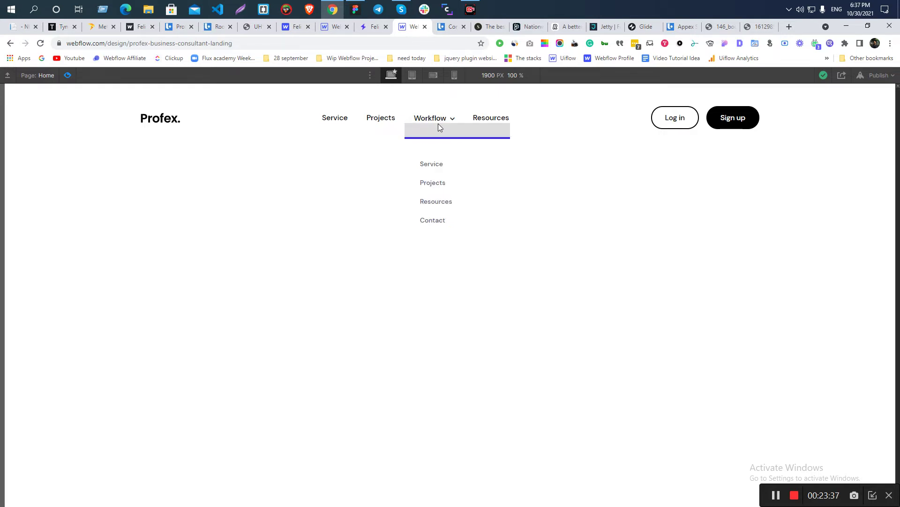
- Switch to the Felix template site, open its Pages dropdown and capture a screenshot of that area as reference
click(373, 27)
mouse_move(243, 126)
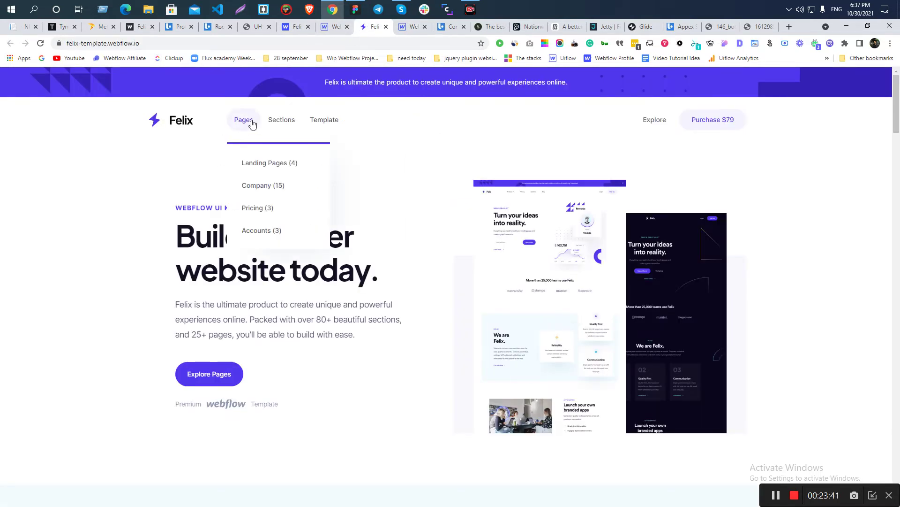
key(Print)
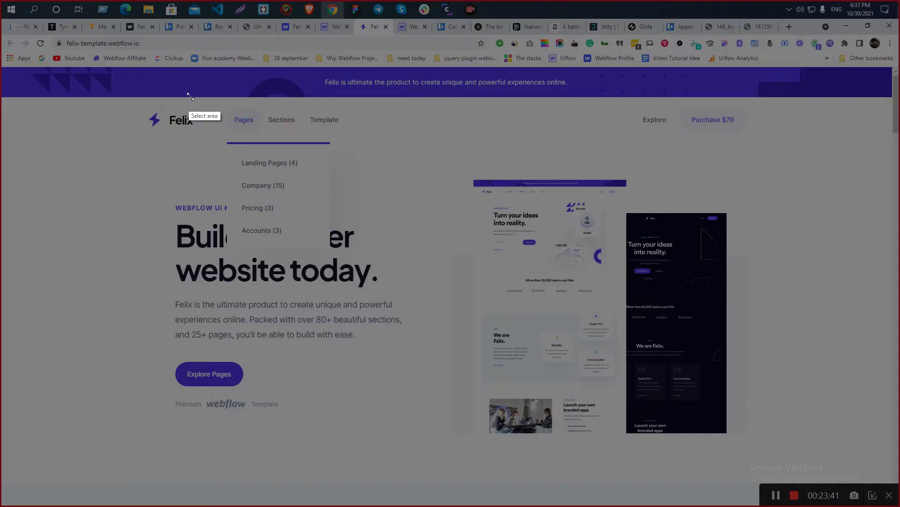
drag(190, 96, 375, 259)
click(365, 270)
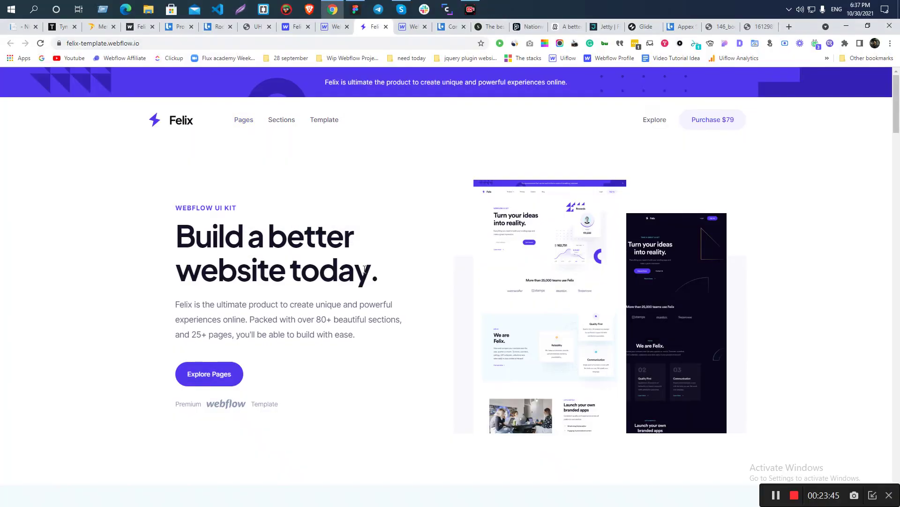
- Switch back to the Webflow project and make the Dropdown List's background color transparent
click(407, 29)
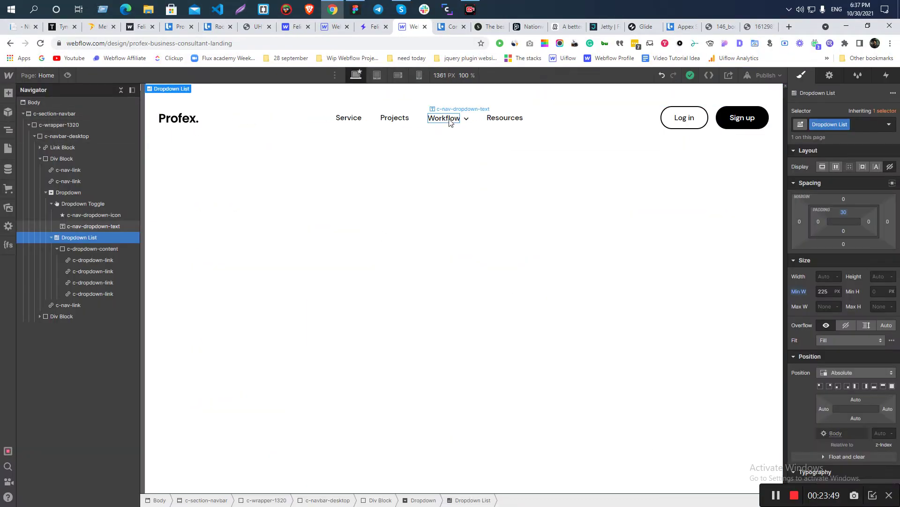
click(448, 118)
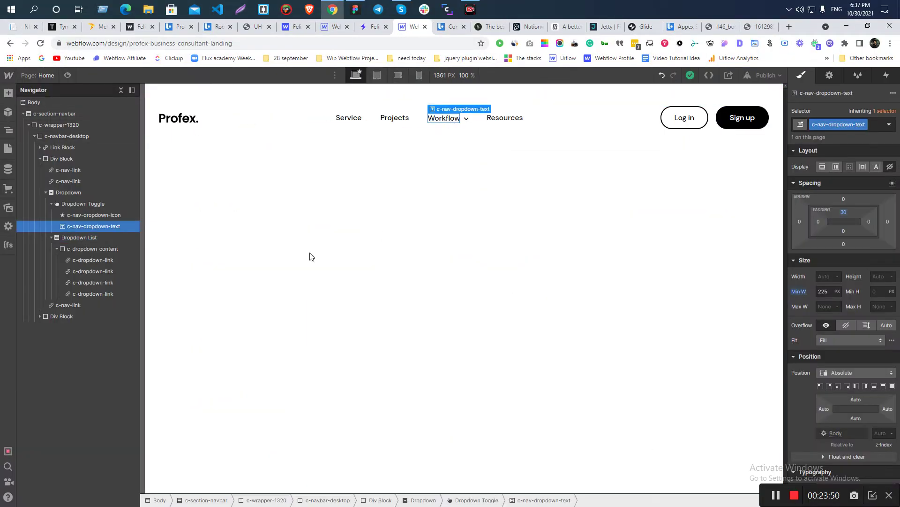
click(77, 236)
scroll(840, 316, down, 5)
click(822, 387)
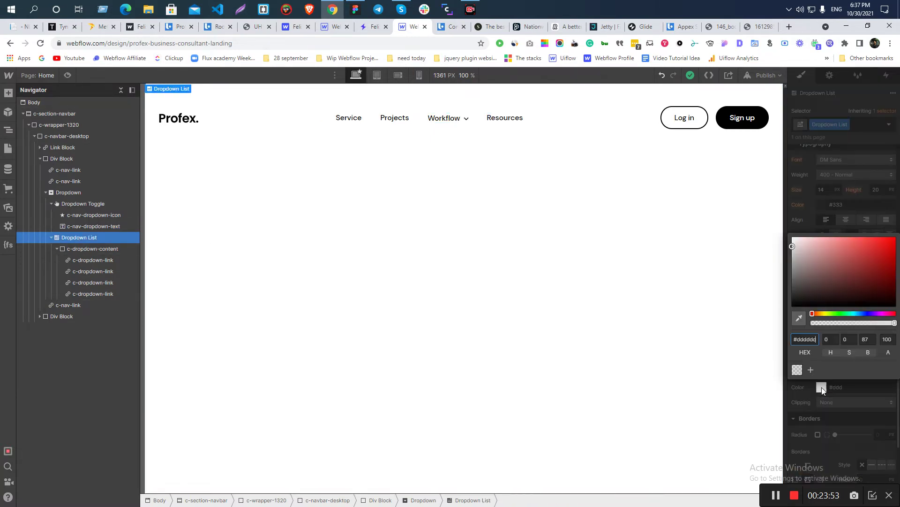
click(797, 369)
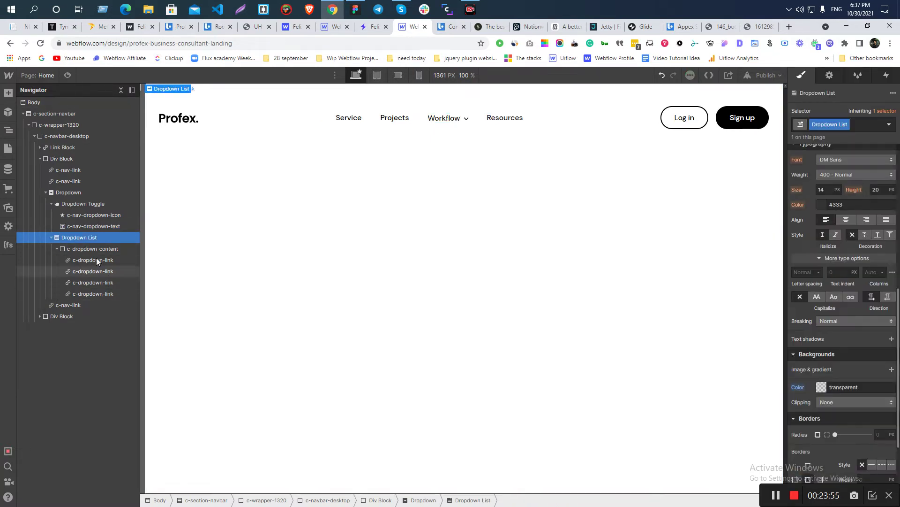
- Show the Dropdown List's menu on the canvas through its dropdown settings
click(92, 251)
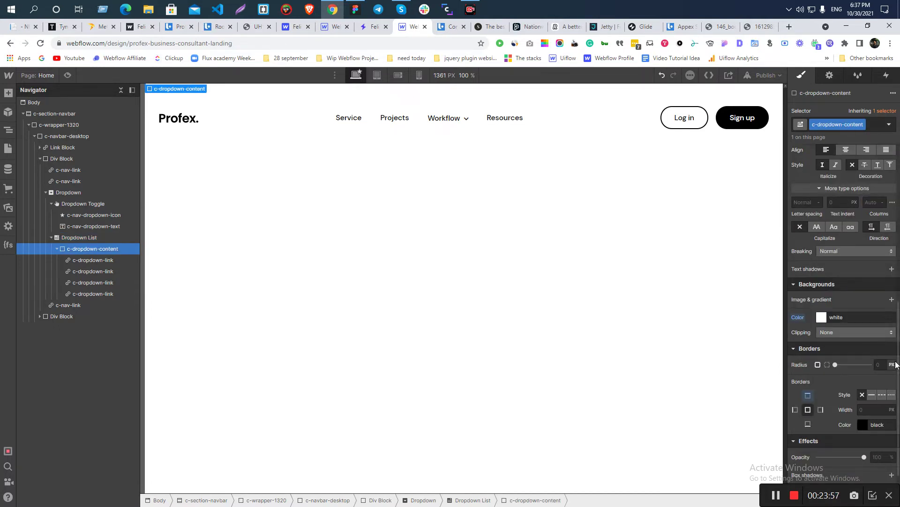
key(d)
key(Up)
click(835, 155)
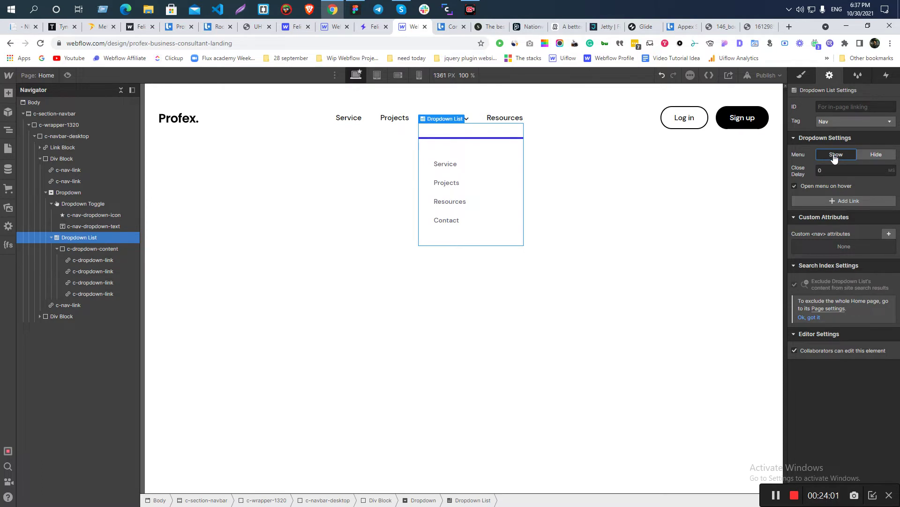
- Reduce the minimum width of the c-dropdown-content block to 85 px
click(480, 148)
click(802, 76)
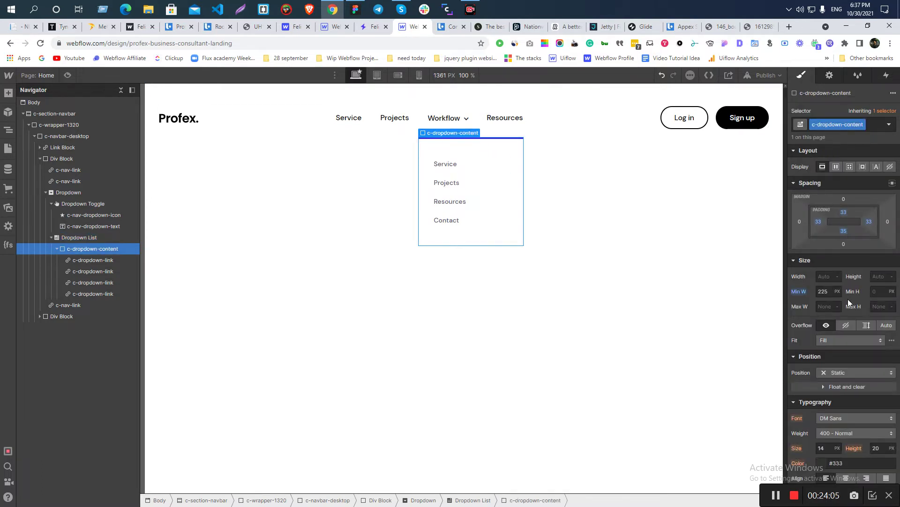
click(826, 291)
text(2)
key(BackSpace)
text(182)
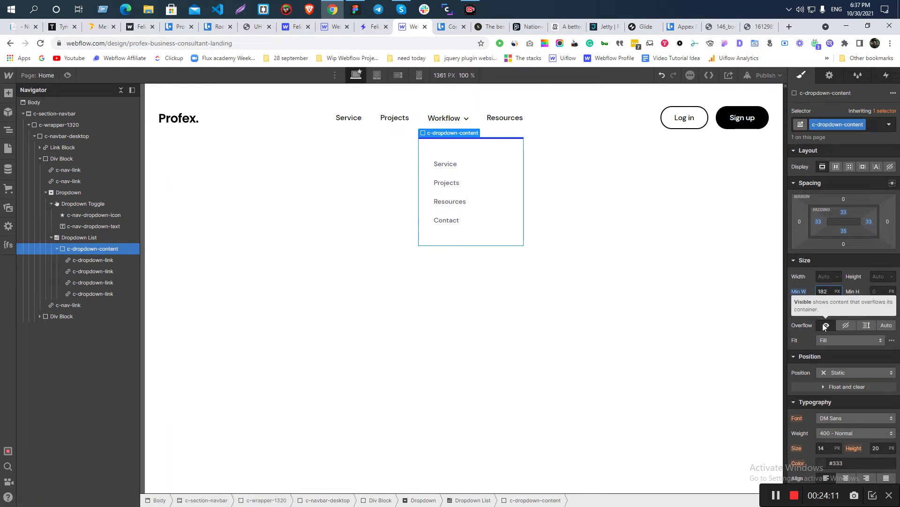
key(Down)
key(Down)
key(Down)
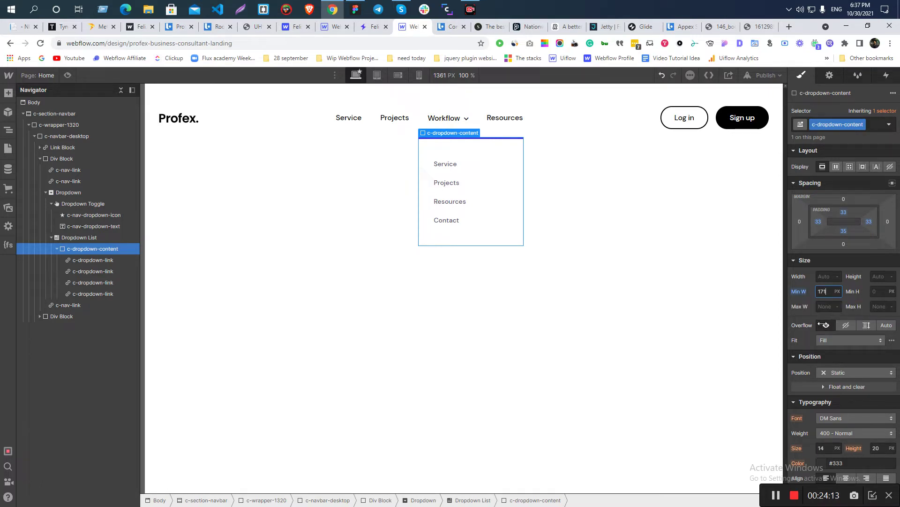
key(Down)
key(Down)
key(Down)
key(Down)
key(Down)
key(Down)
key(Down)
key(Down)
key(Down)
key(Down)
key(Down)
key(Down)
key(Down)
key(Down)
key(Down)
key(Down)
key(Down)
key(Down)
key(Down)
key(Down)
key(Down)
key(Down)
key(Down)
key(Down)
key(Down)
key(Down)
key(Down)
key(Down)
key(Down)
key(Down)
key(Down)
key(Down)
key(Down)
key(Down)
key(Down)
key(Down)
key(Down)
key(Down)
key(Down)
key(Down)
- Set the minimum width of the open Dropdown List to 150 px
click(469, 130)
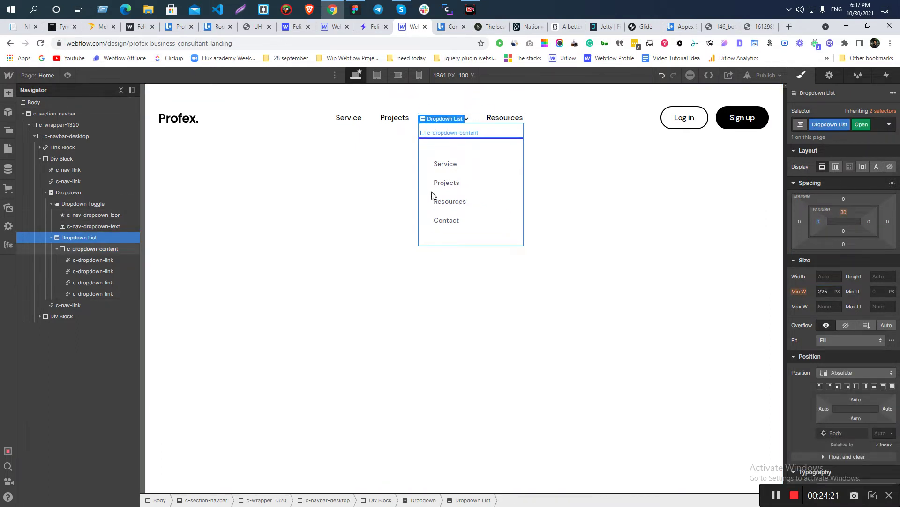
click(821, 290)
text(150)
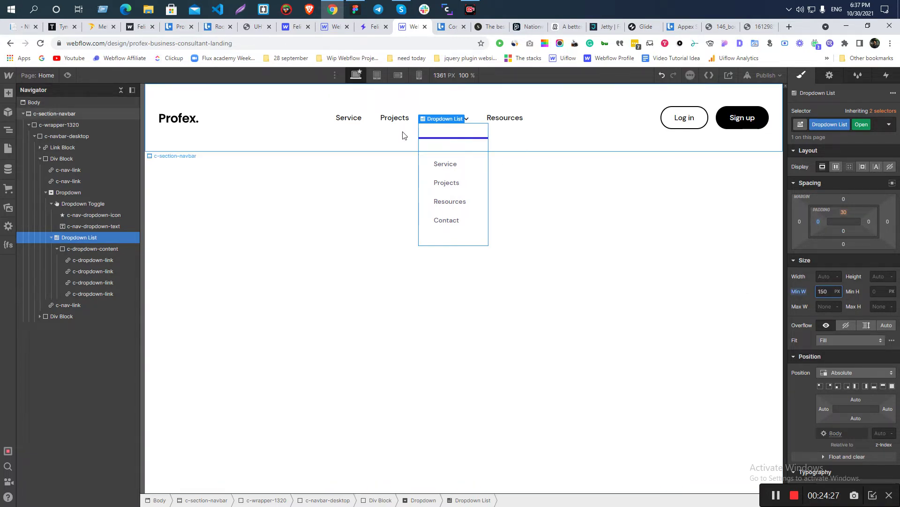
- Set the c-dropdown-content block's top padding to 10 px and its bottom padding to 15 px
click(428, 150)
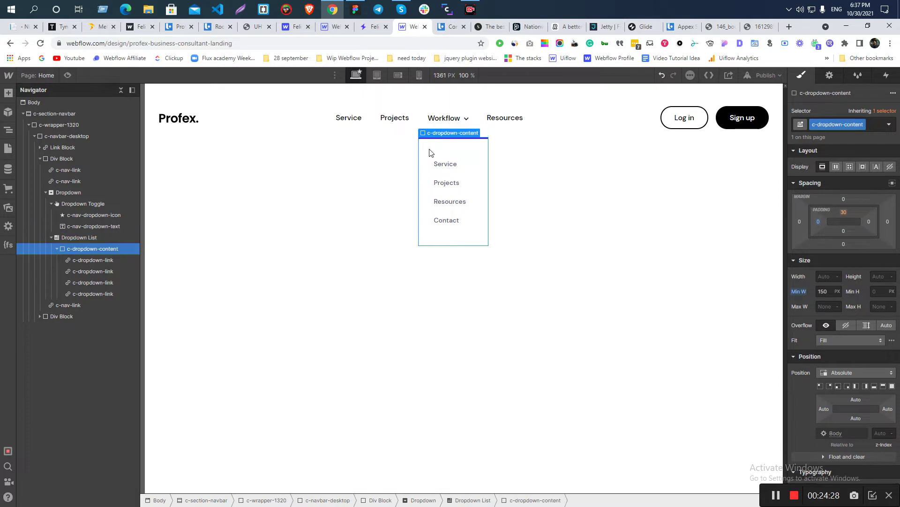
click(845, 213)
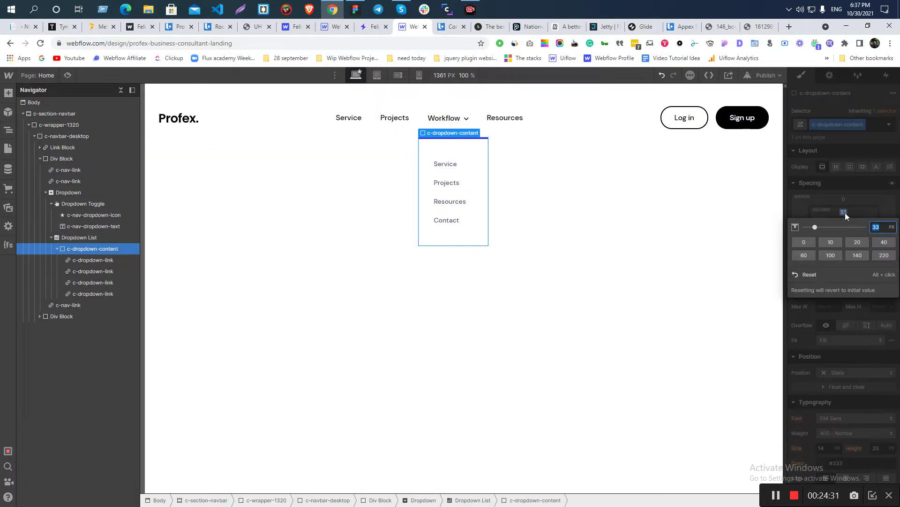
click(858, 242)
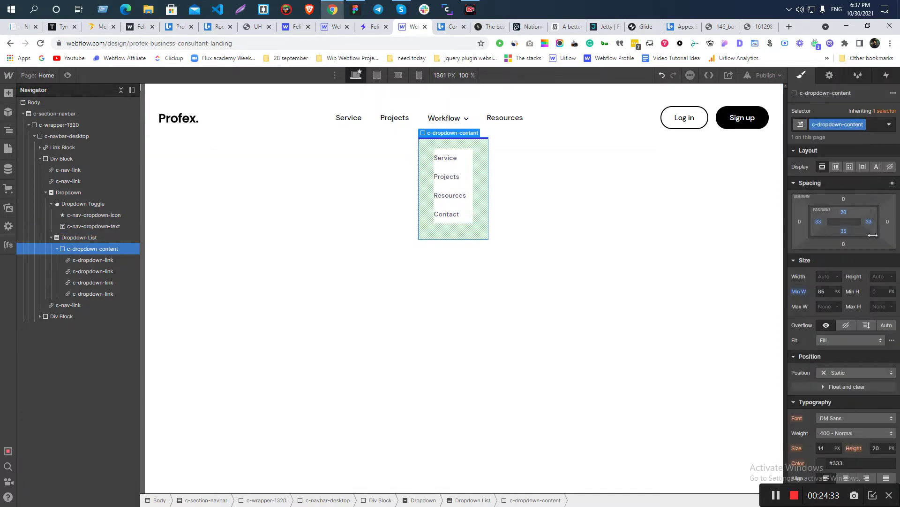
click(844, 231)
click(857, 260)
click(844, 212)
click(831, 241)
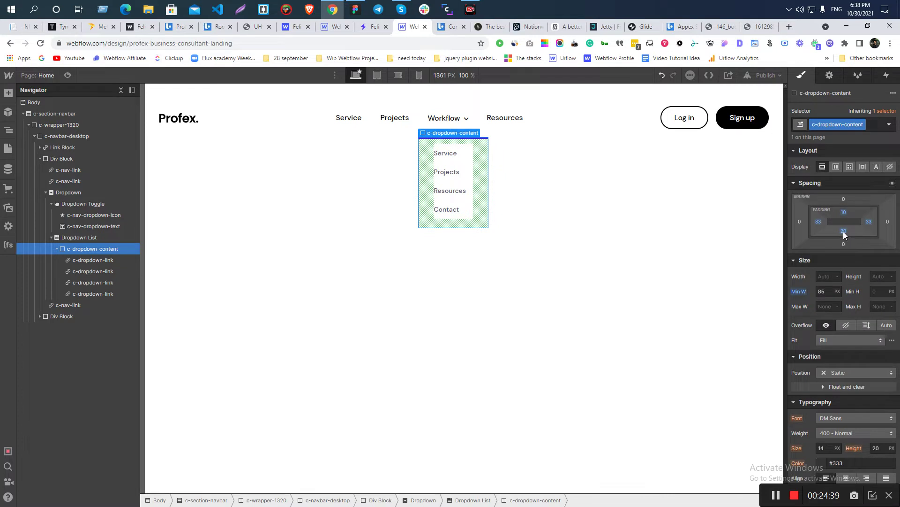
click(843, 231)
text(15)
key(Return)
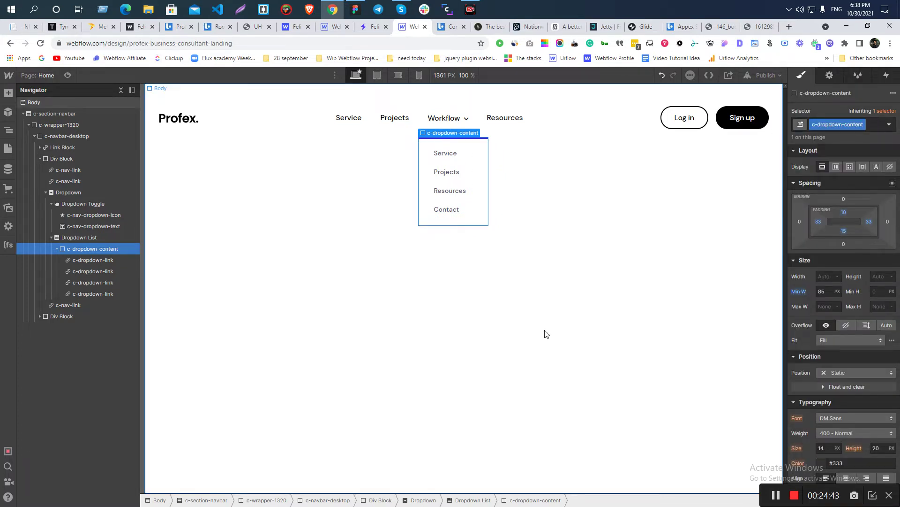
click(447, 173)
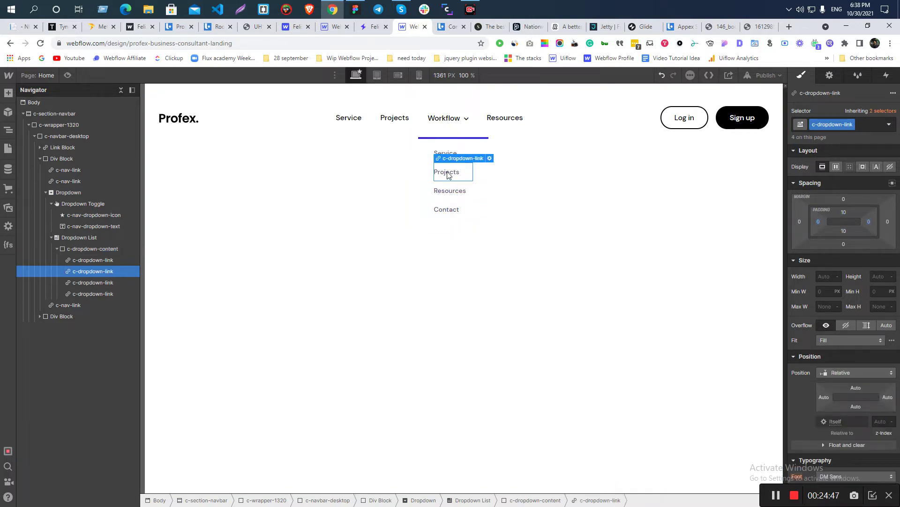
click(424, 148)
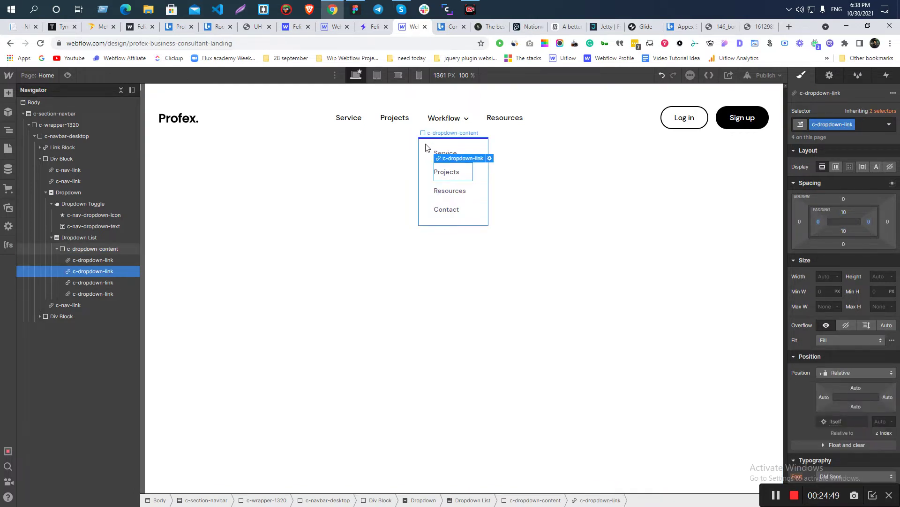
click(69, 239)
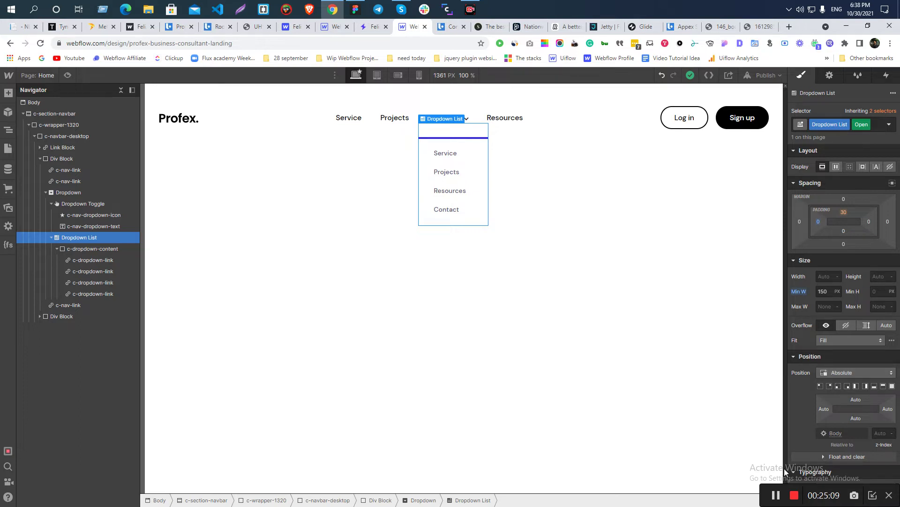
- Lengthen the Resources dropdown link's text to "Resources Resources Resources Resources" to test the menu width
click(455, 192)
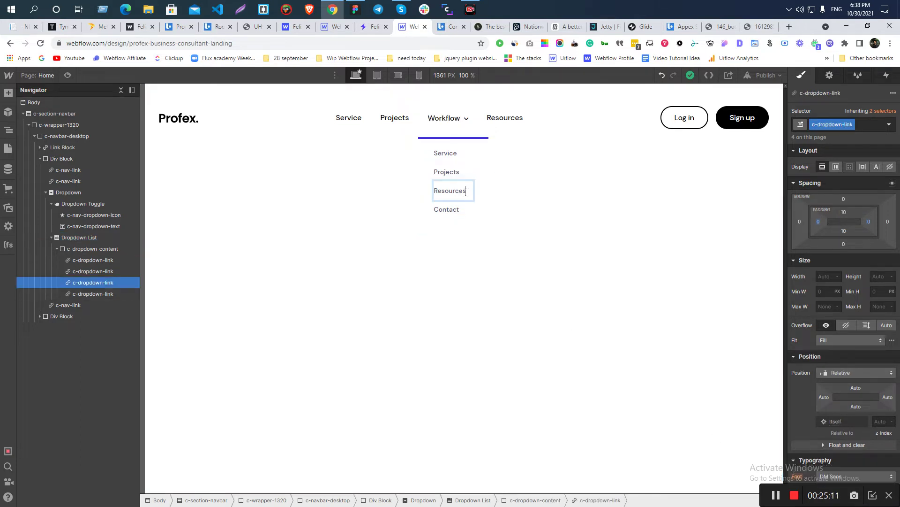
double_click(466, 192)
click(469, 191)
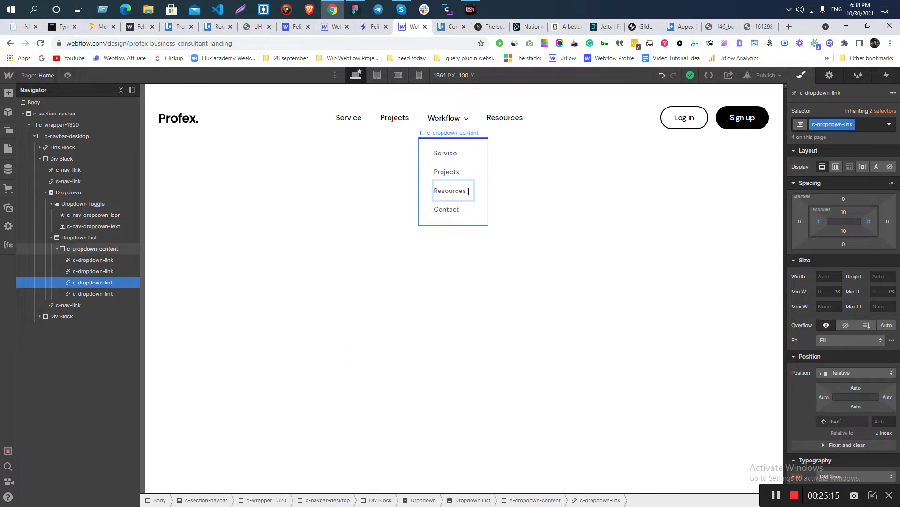
double_click(469, 191)
key(ctrl+c)
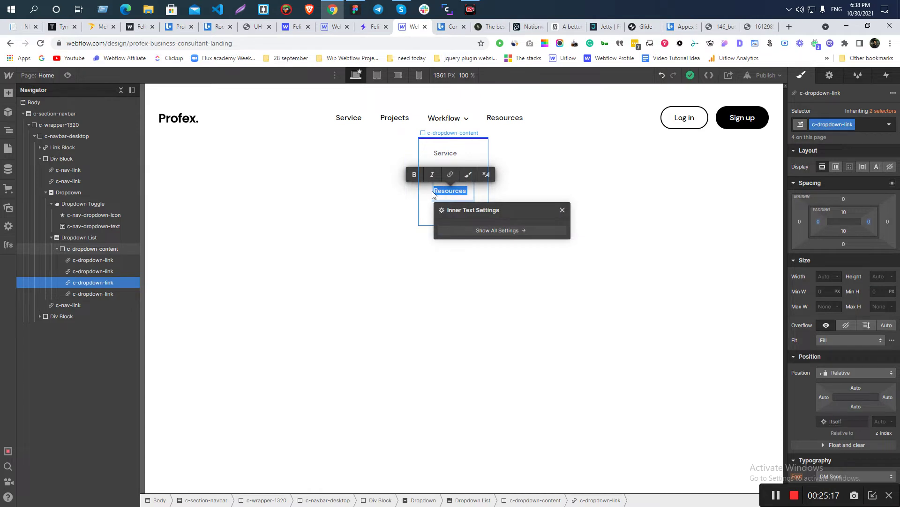
key(Right)
key(ctrl+v)
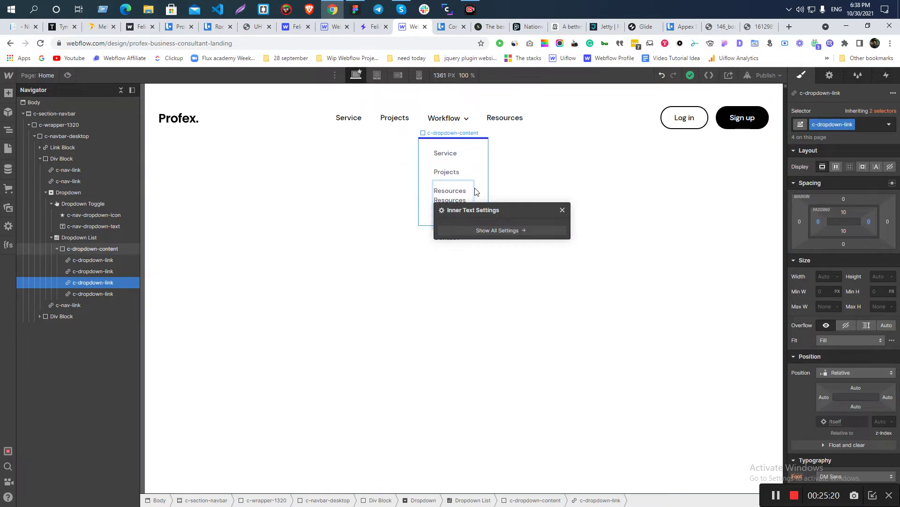
click(430, 191)
click(471, 194)
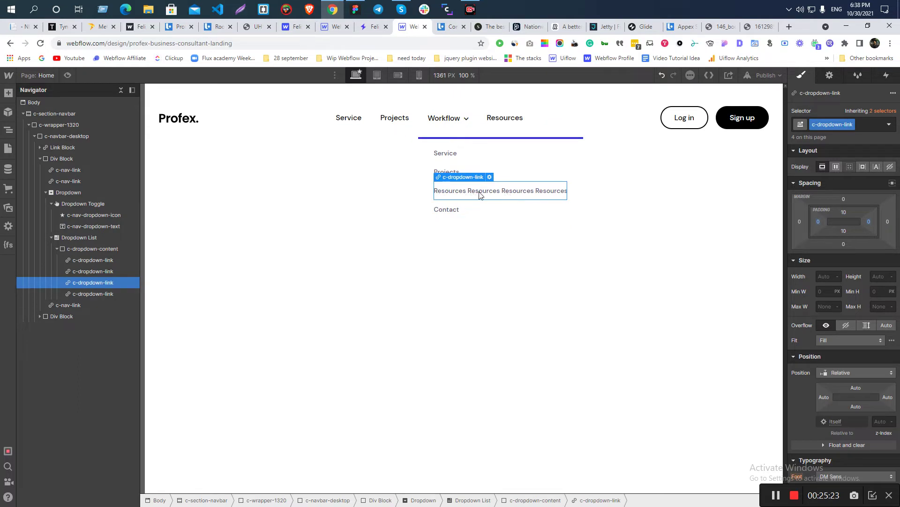
- Check the dropdown content's minimum and maximum width settings, then undo the repeated text in the Resources link
click(581, 144)
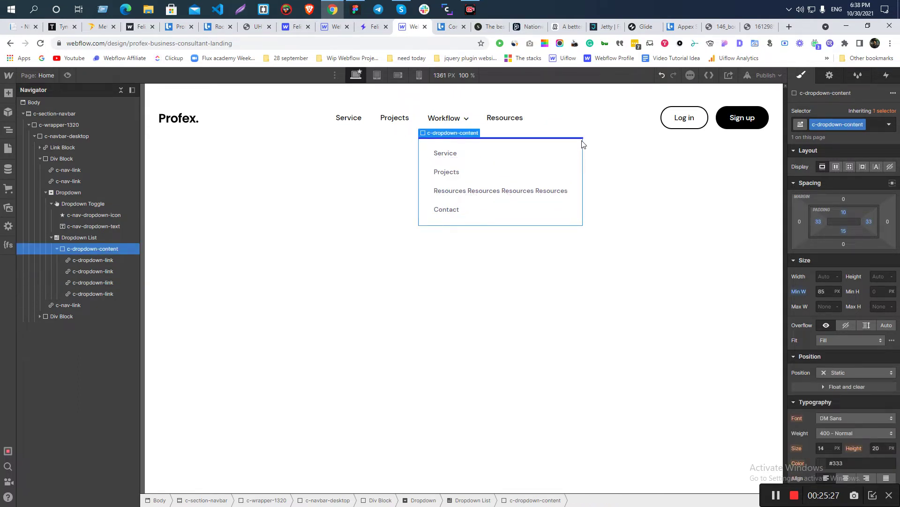
click(799, 292)
click(801, 303)
click(466, 197)
key(ctrl+z)
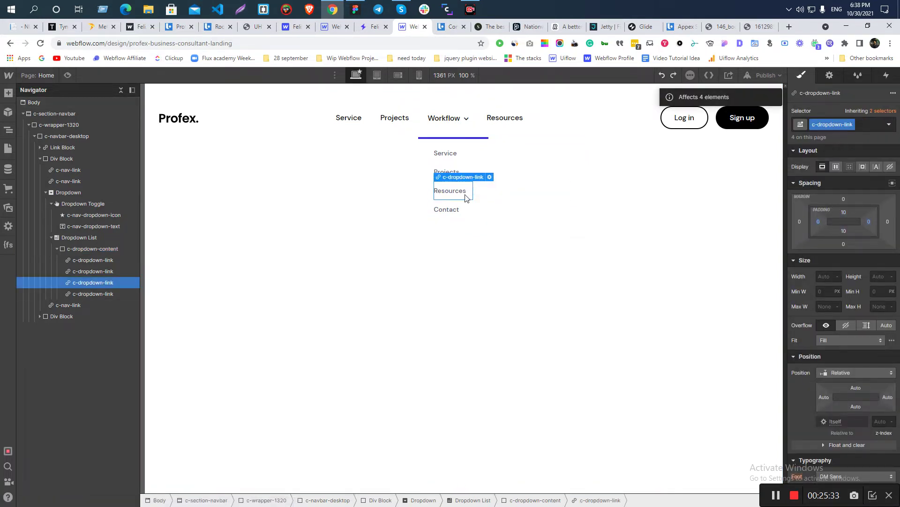
- Preview the page, check the opened Workflow dropdown menu and return to the design view
click(416, 197)
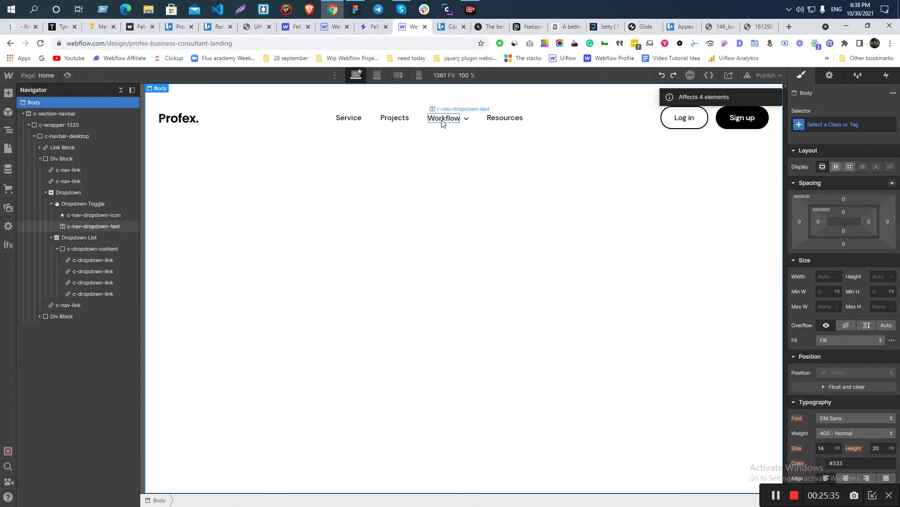
click(68, 75)
mouse_move(444, 127)
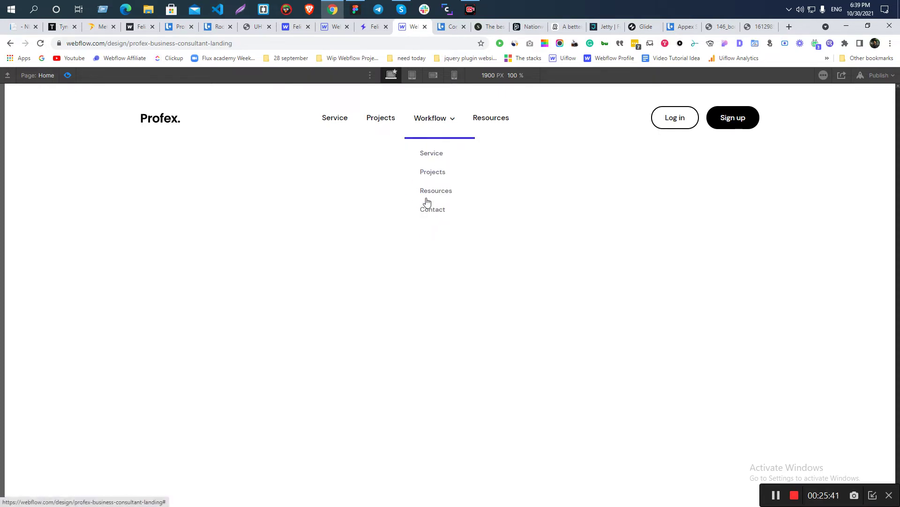
click(66, 75)
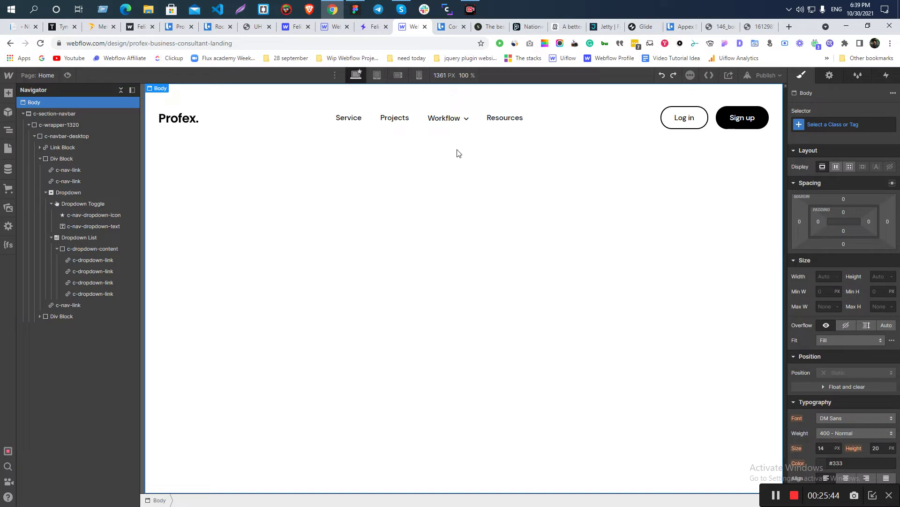
- Show the Workflow Dropdown List's menu on the canvas and select its c-dropdown-content block
click(80, 248)
scroll(827, 328, down, 8)
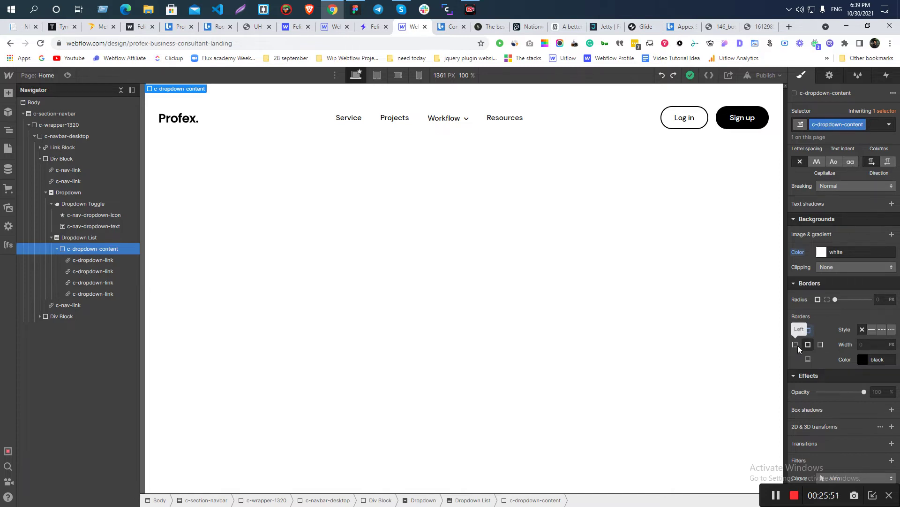
click(829, 75)
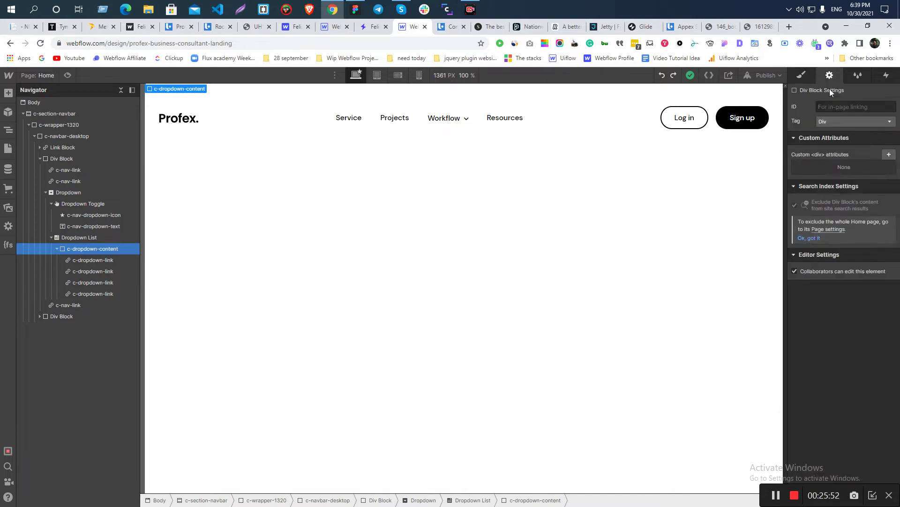
click(75, 237)
click(835, 155)
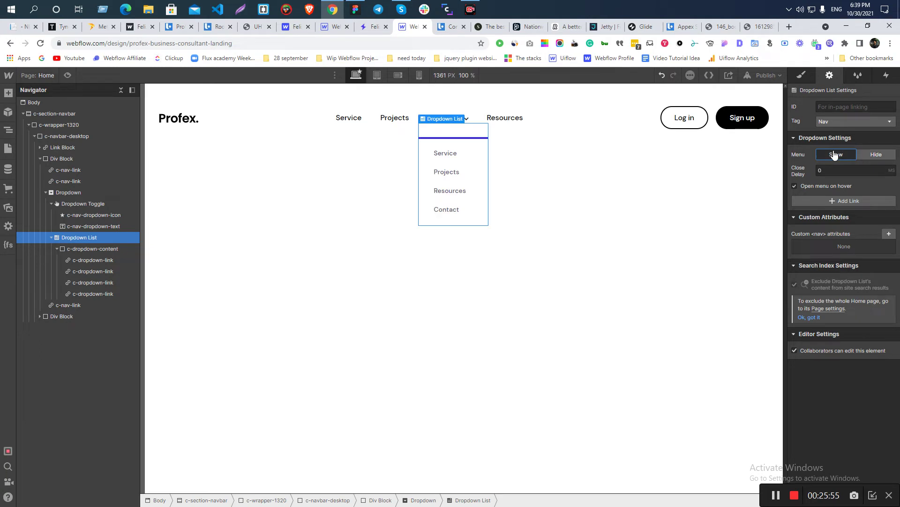
click(424, 169)
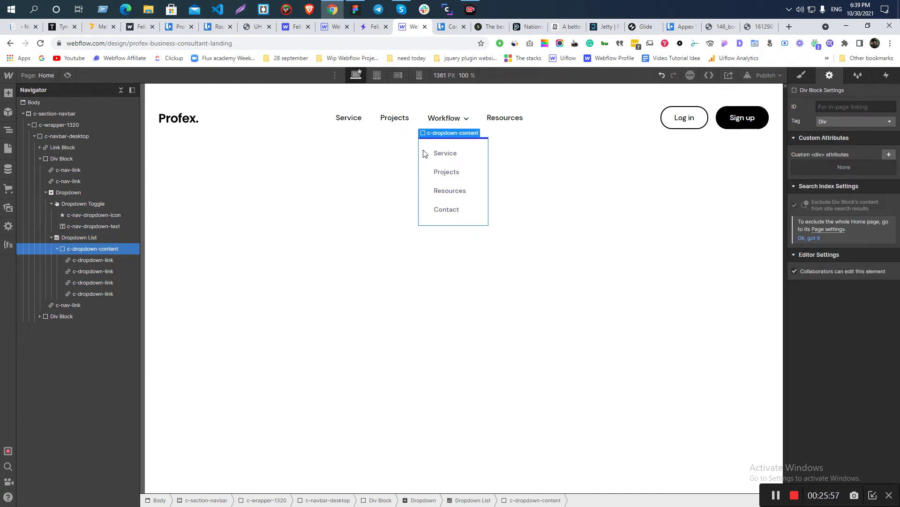
- Add an outside box shadow to c-dropdown-content with 1 px distance, 6 px blur and black at 18% opacity, and preview the menu
click(802, 75)
scroll(834, 290, down, 10)
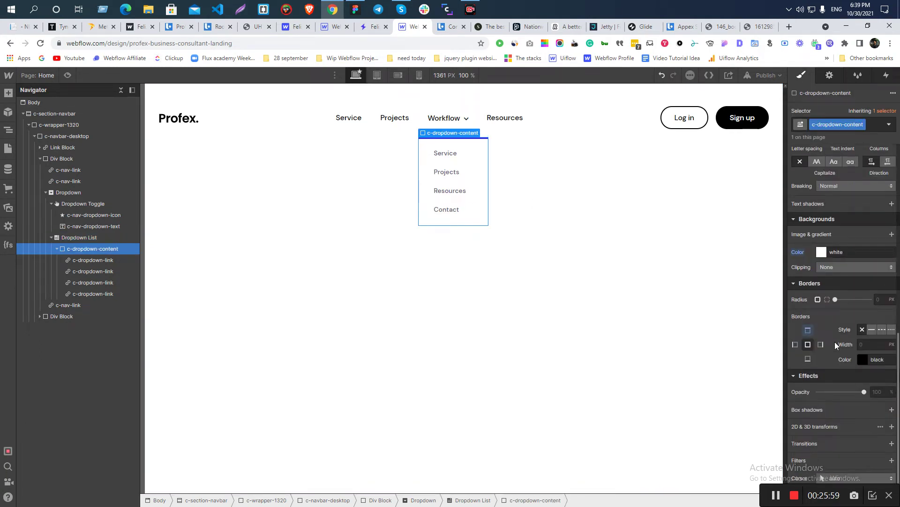
click(892, 409)
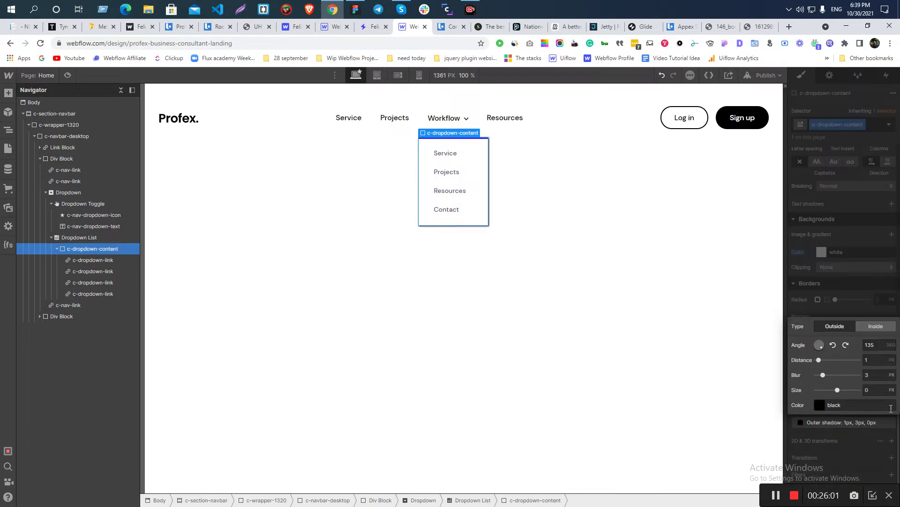
drag(824, 376, 830, 375)
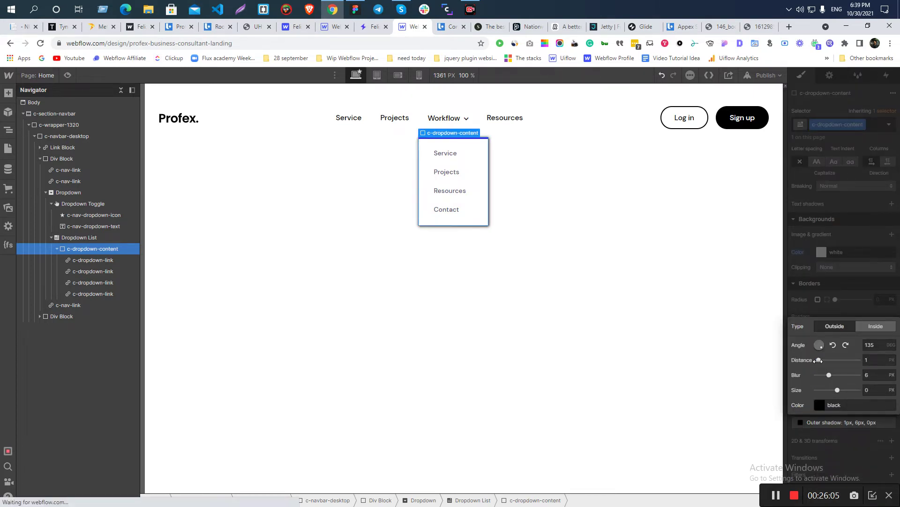
drag(819, 359, 821, 360)
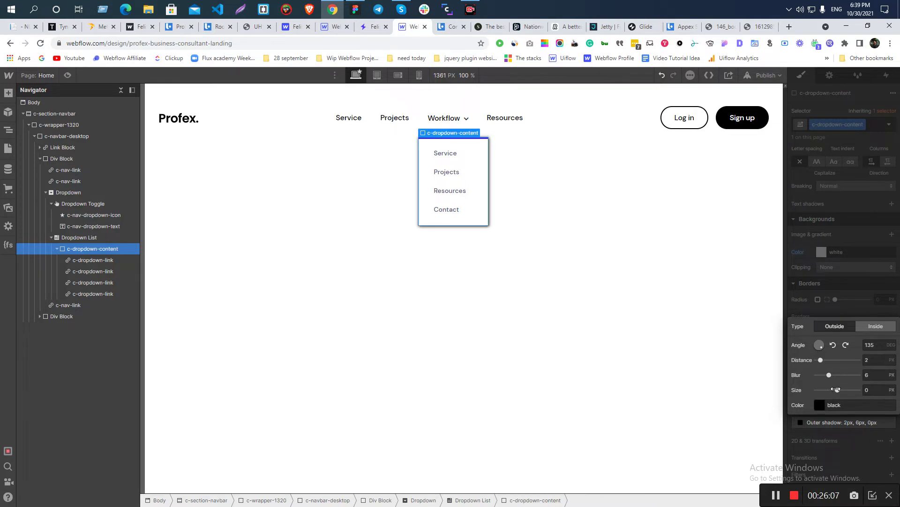
click(820, 405)
drag(895, 340, 827, 341)
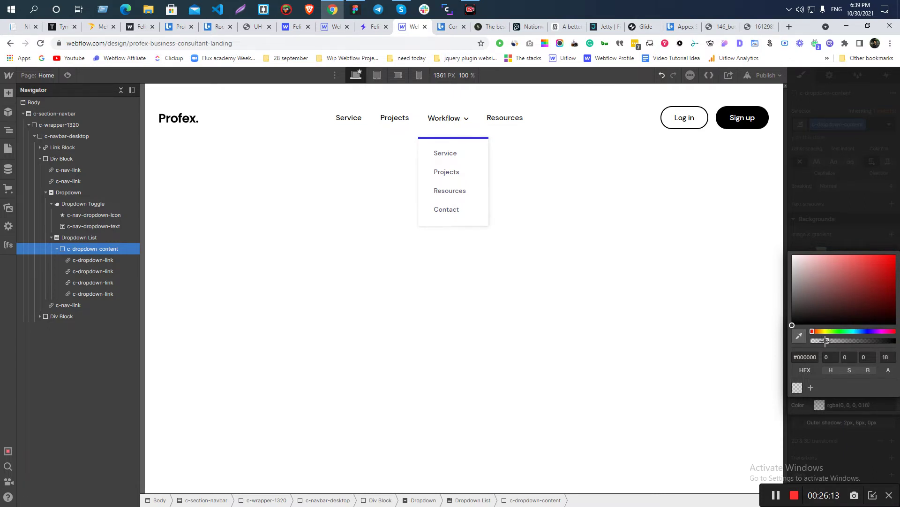
click(857, 218)
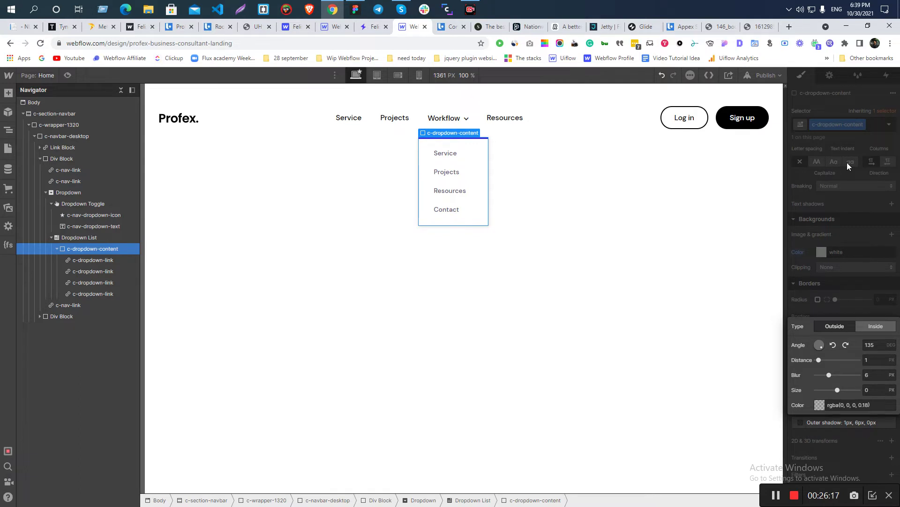
click(68, 75)
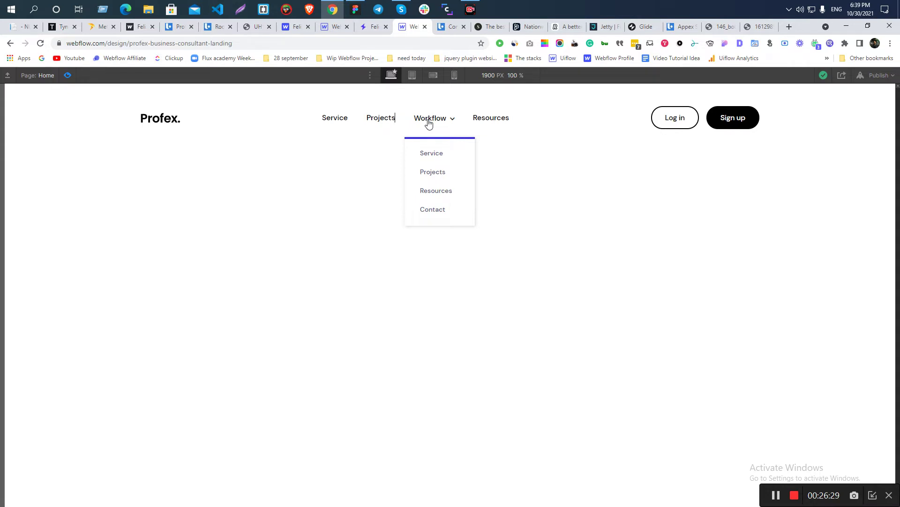
click(65, 80)
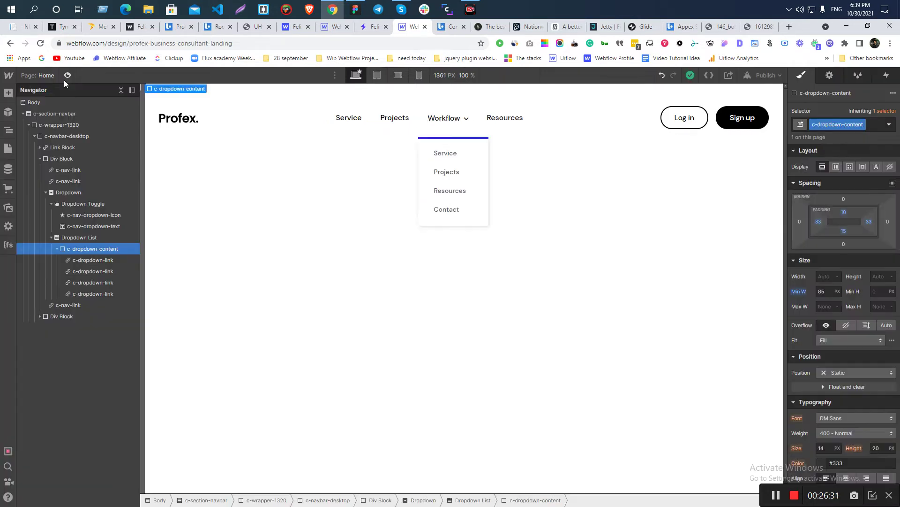
- Add an All Properties transition of 275 ms to the Sign up button's c-navbar-button combo class
click(681, 118)
click(736, 118)
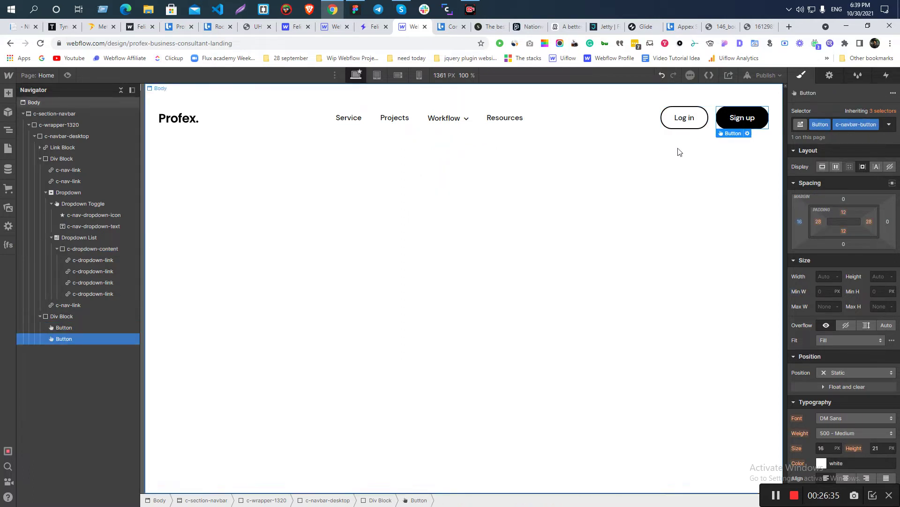
scroll(833, 339, down, 8)
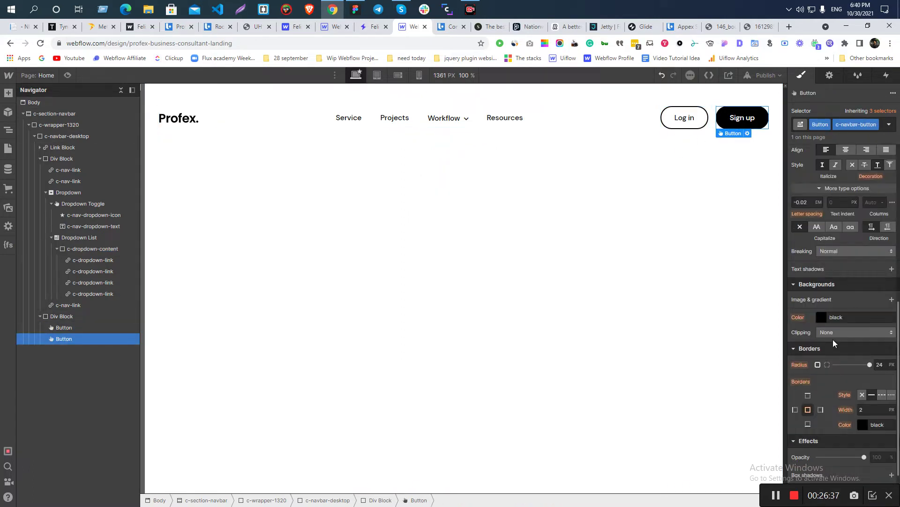
click(892, 443)
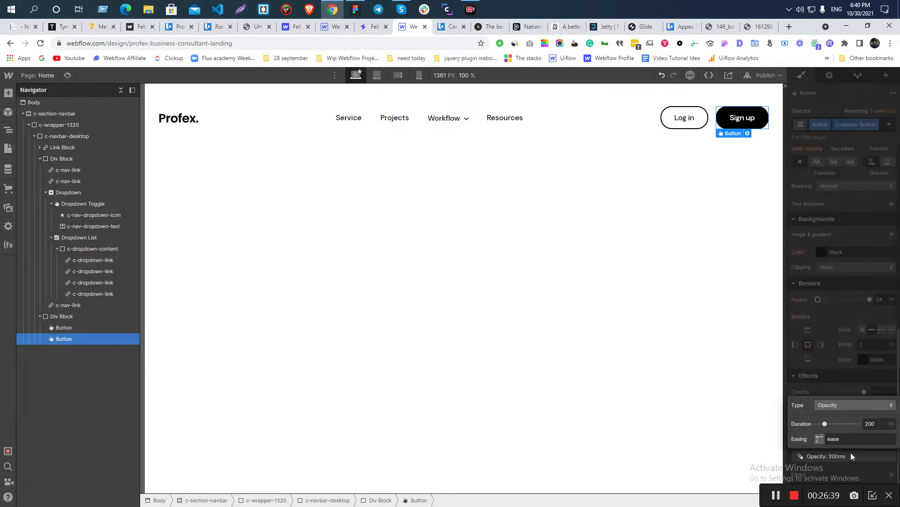
click(830, 403)
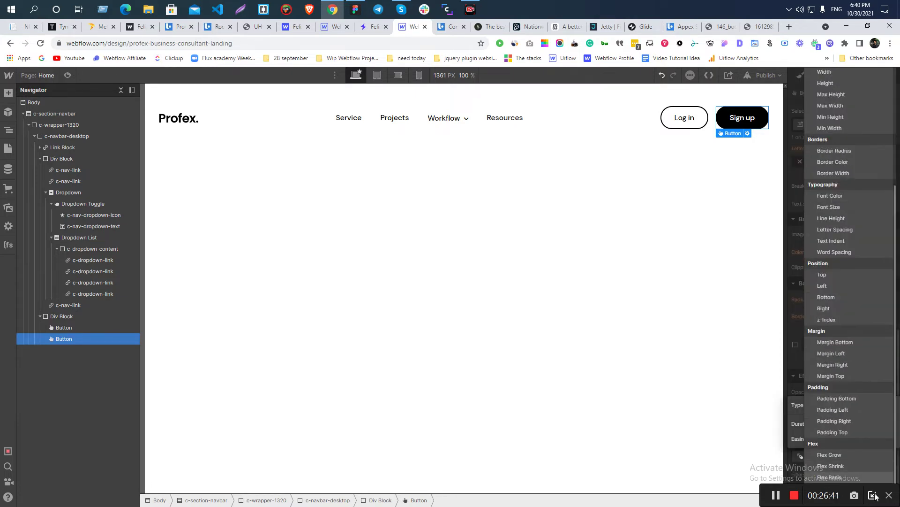
click(828, 498)
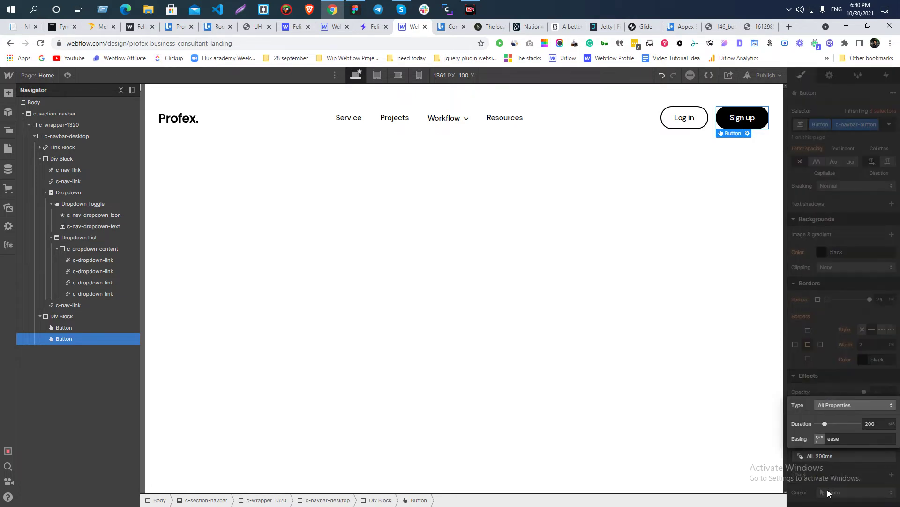
drag(823, 423, 828, 424)
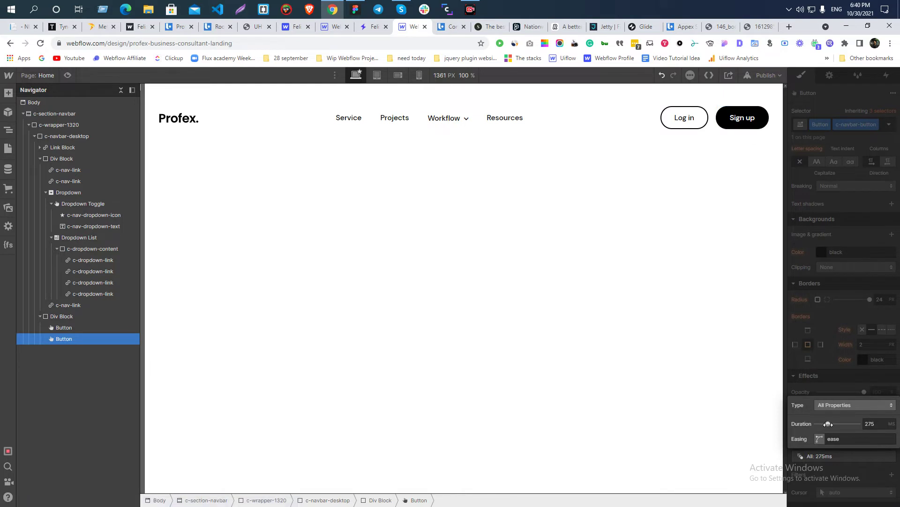
click(846, 366)
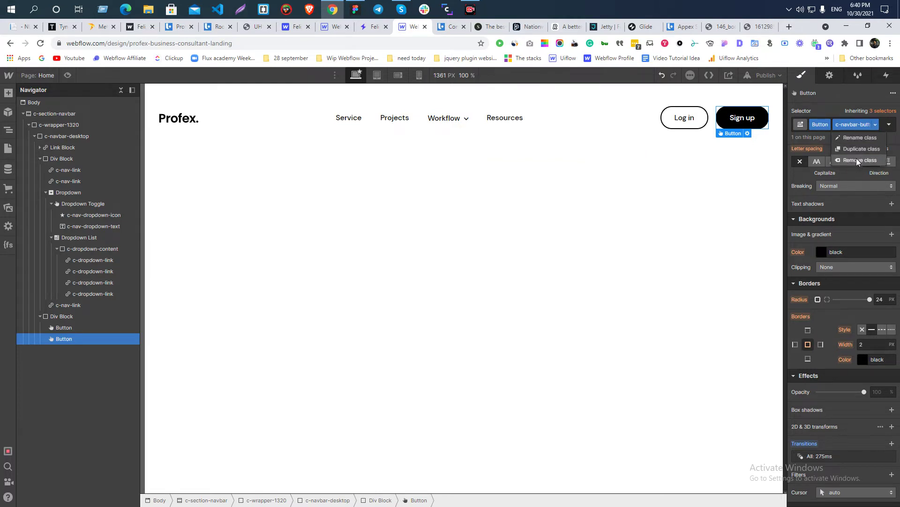
- Remove the c-navbar-button class from the Sign up button and give the base Button class an All Properties transition of 275 ms
click(857, 160)
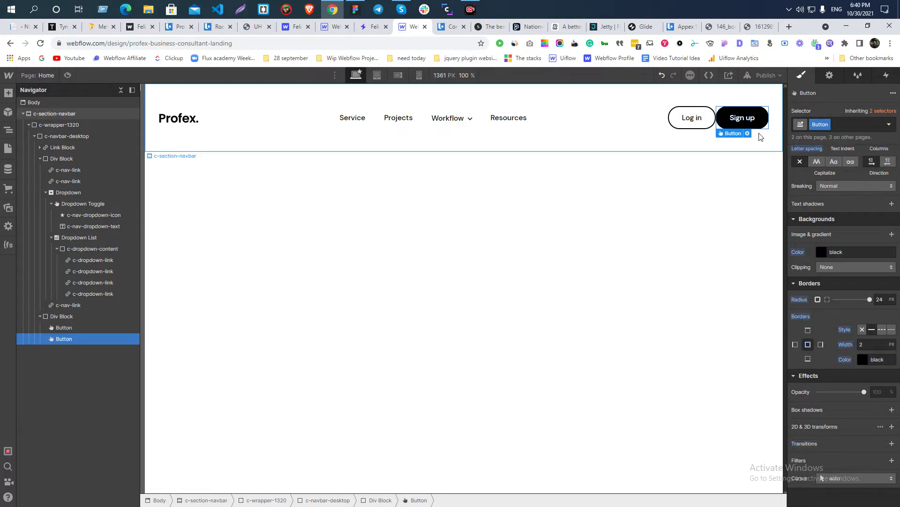
click(892, 443)
click(831, 407)
scroll(836, 476, down, 5)
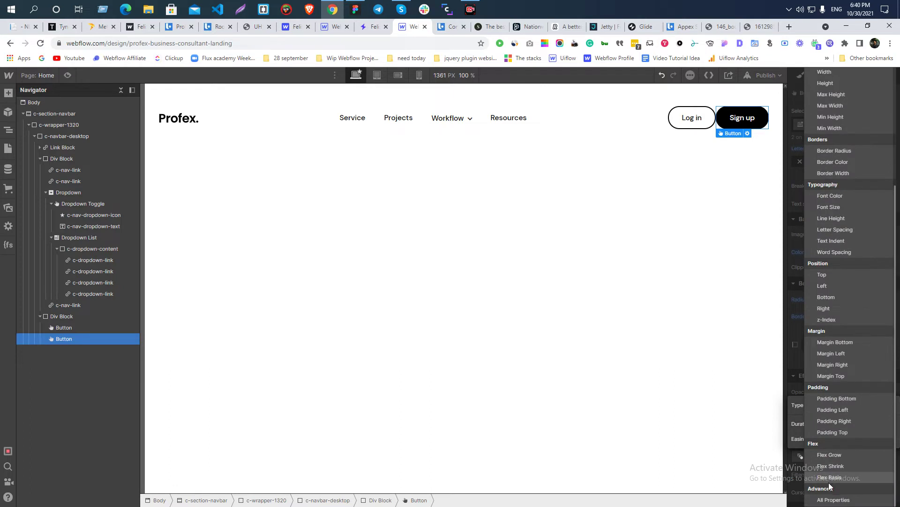
key(Escape)
click(831, 405)
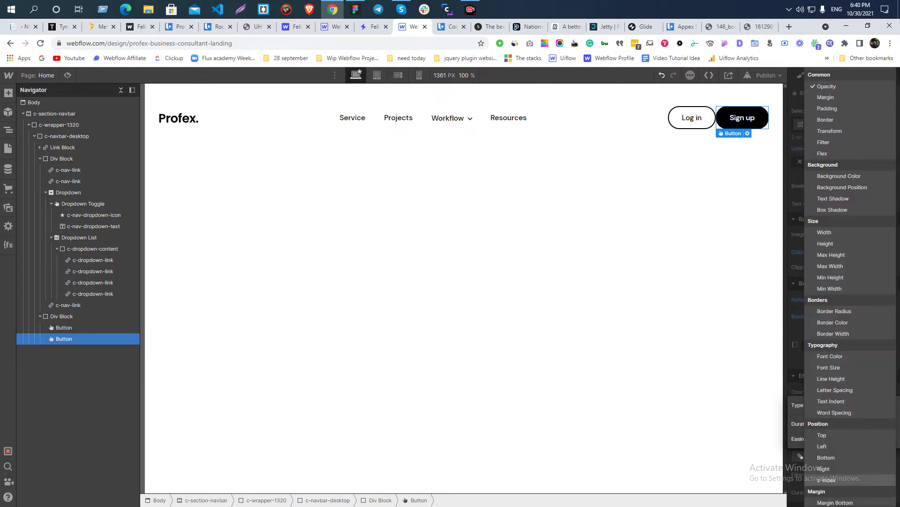
scroll(834, 484, down, 5)
click(834, 500)
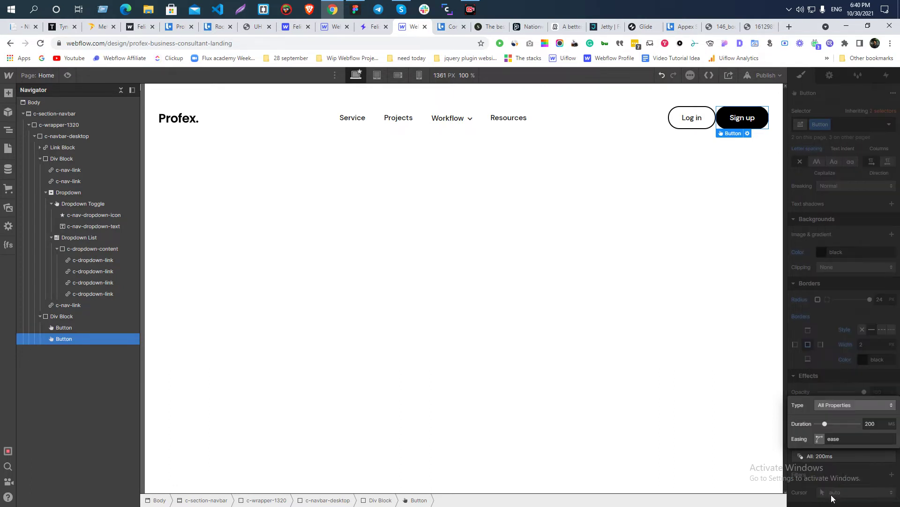
drag(826, 424, 829, 424)
click(855, 334)
- Reapply the c-navbar-button class to the Sign up button and open the background color of its Hover state
click(850, 124)
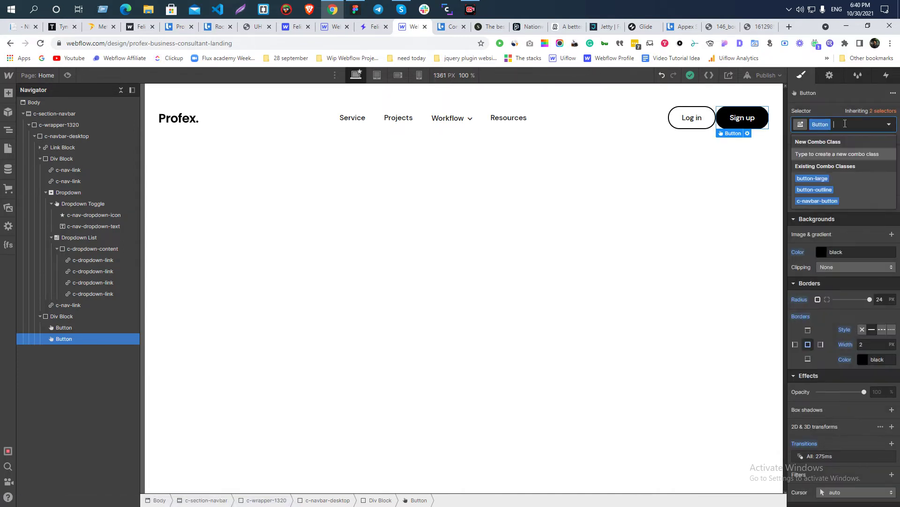
click(807, 201)
click(889, 125)
click(821, 164)
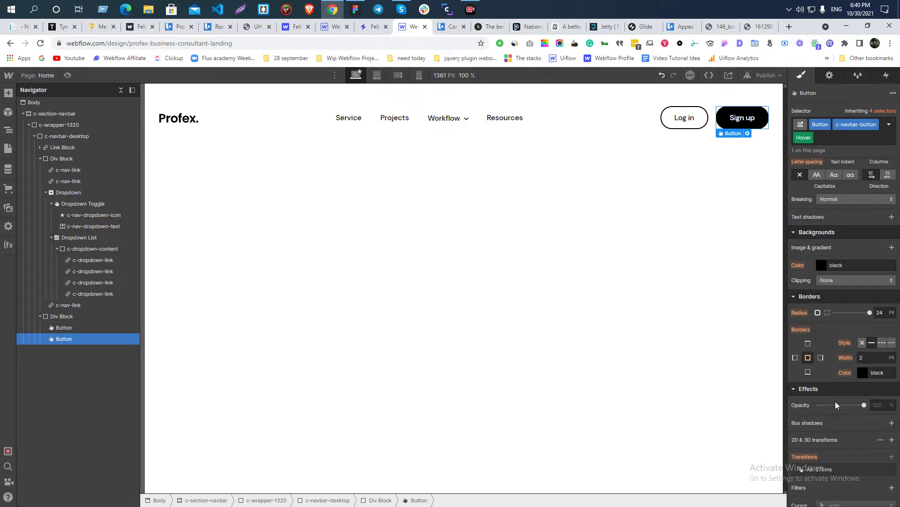
click(822, 265)
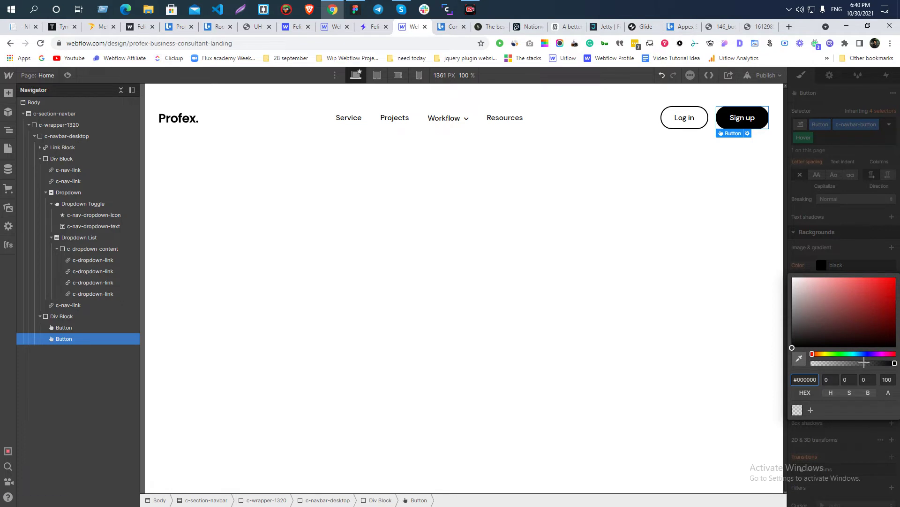
- Switch to the Profex design in Figma and draw a rectangle about 55 × 69 px on the empty canvas beside the landing page
click(355, 9)
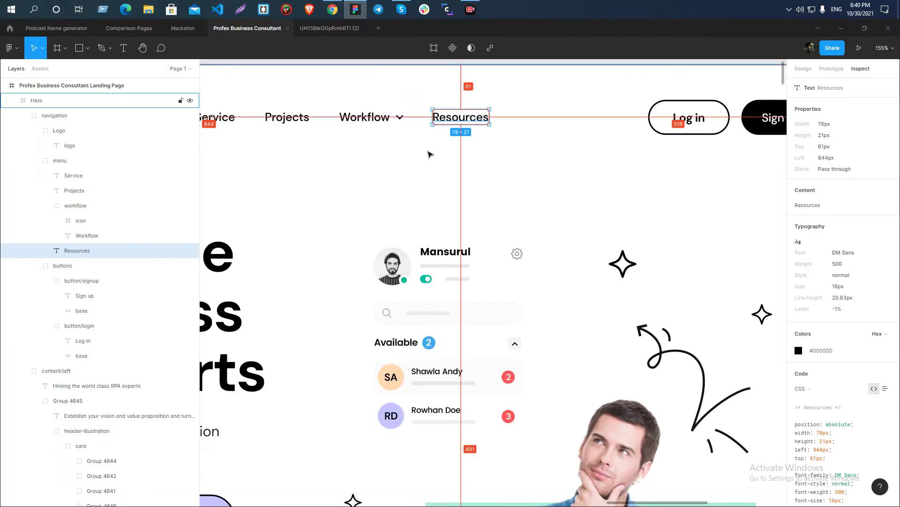
scroll(430, 153, down, 8)
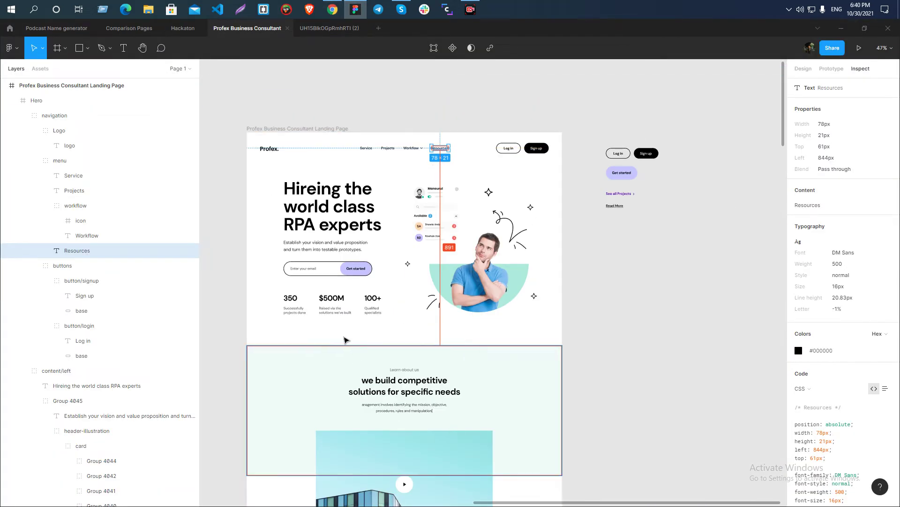
scroll(520, 307, up, 5)
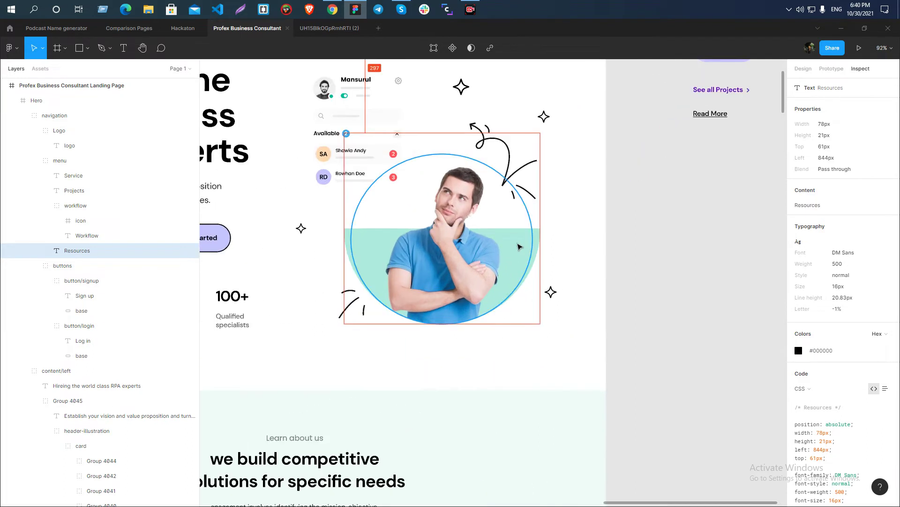
key(r)
drag(683, 243, 707, 272)
- Fill the rectangle with the mint green ADEBDC sampled from the half-circle behind the hero portrait
click(801, 208)
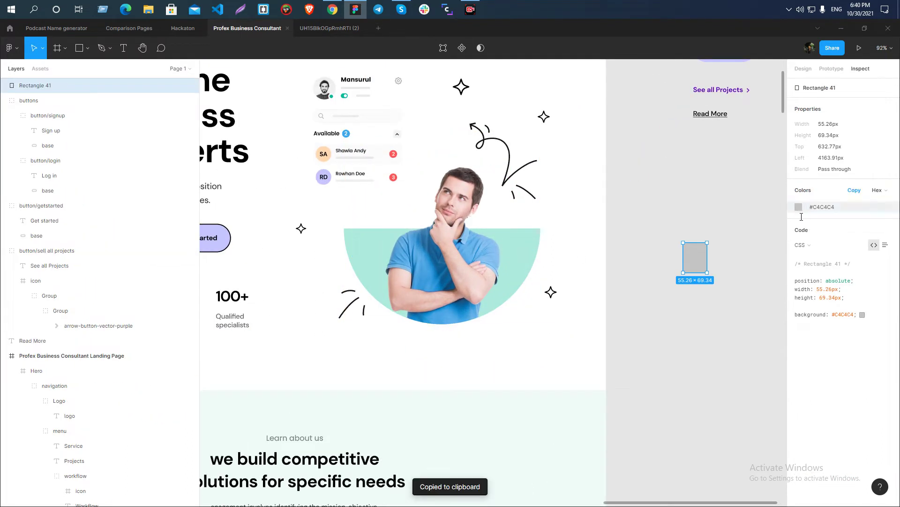
click(802, 69)
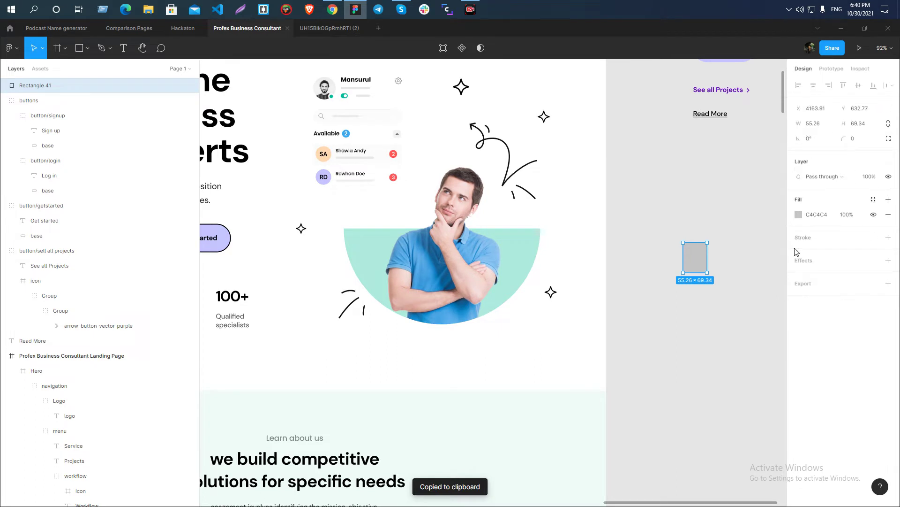
click(798, 215)
click(689, 357)
click(520, 251)
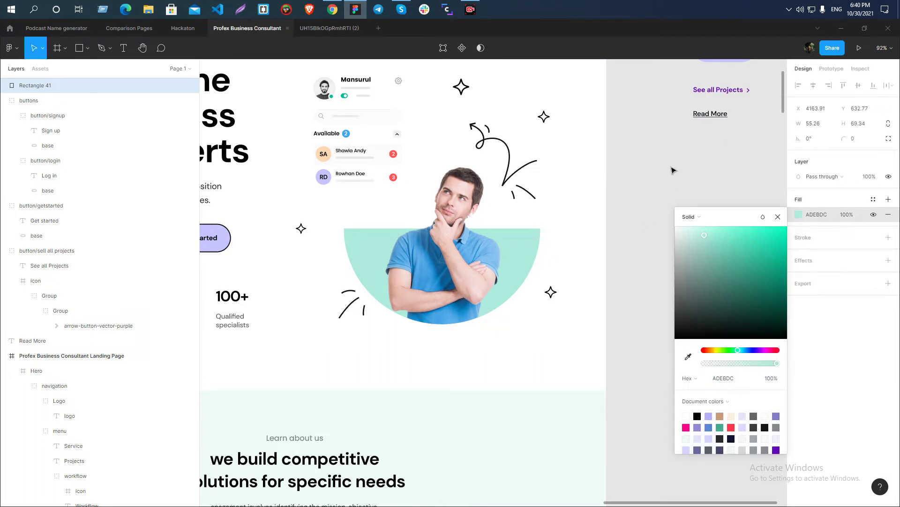
click(673, 171)
- Copy the rectangle's fill code and set the Sign up button's hover background in Webflow to #adebdc
click(702, 257)
click(809, 214)
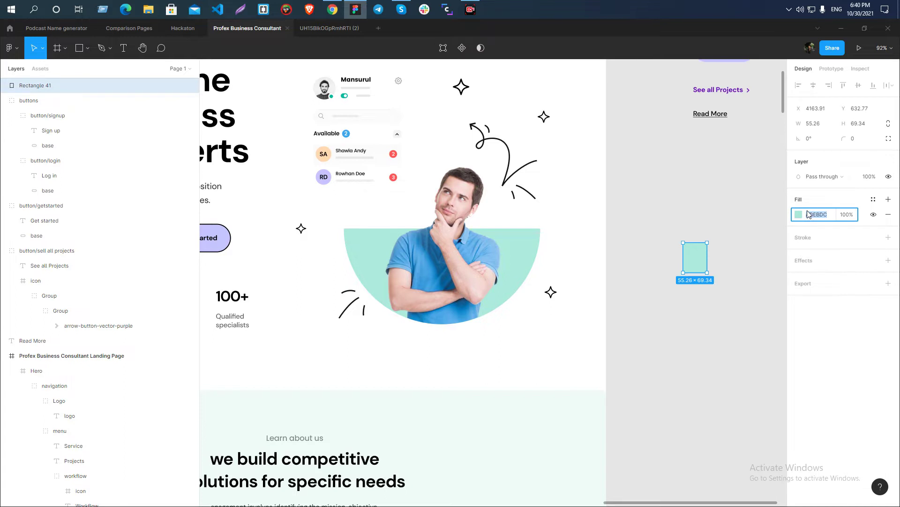
key(alt+Tab)
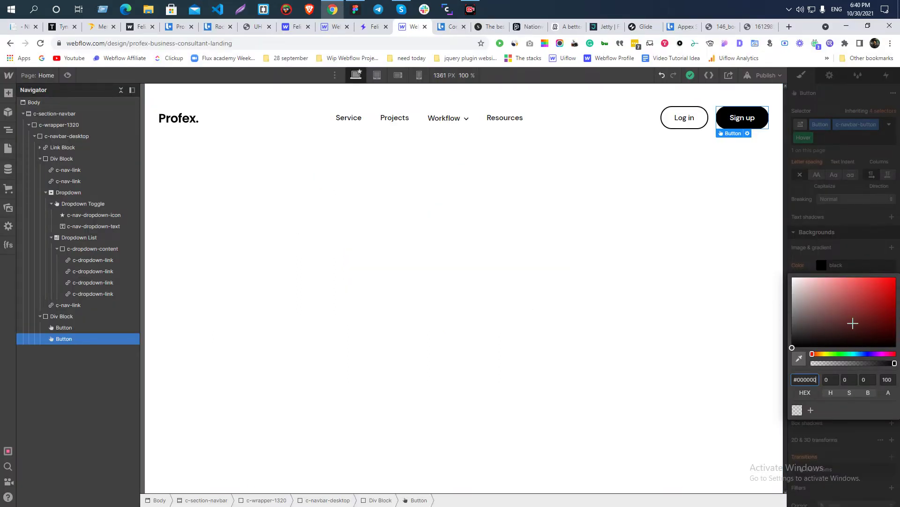
key(ctrl+v)
key(Return)
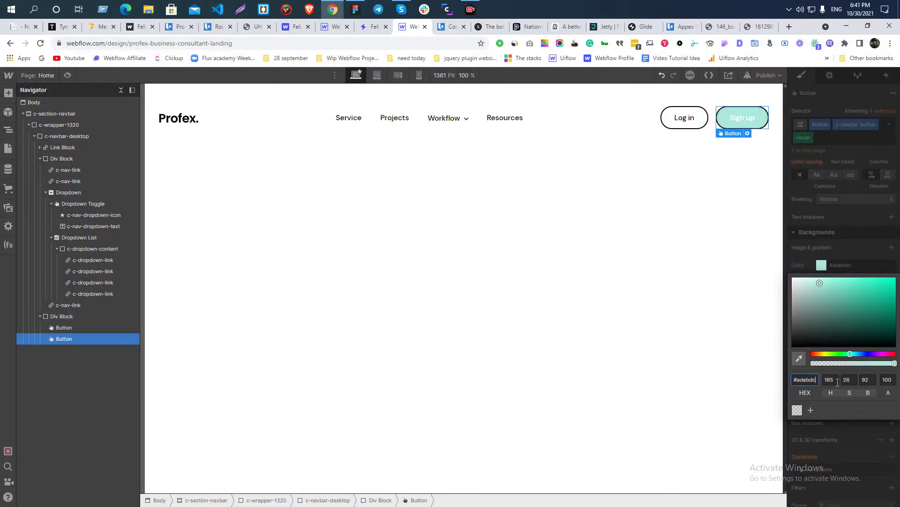
- Set the Sign up button's hover border color to #adebdc and its hover text color to black
click(839, 225)
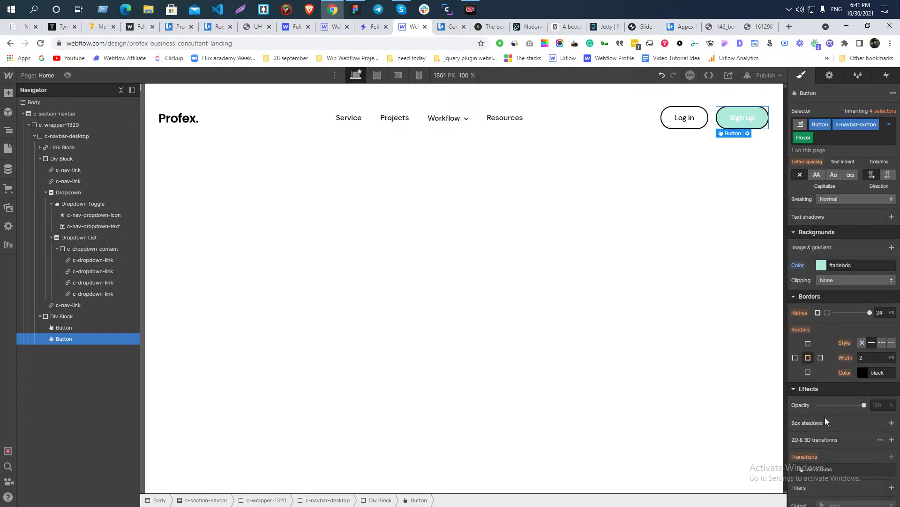
click(876, 373)
text(#adebdc)
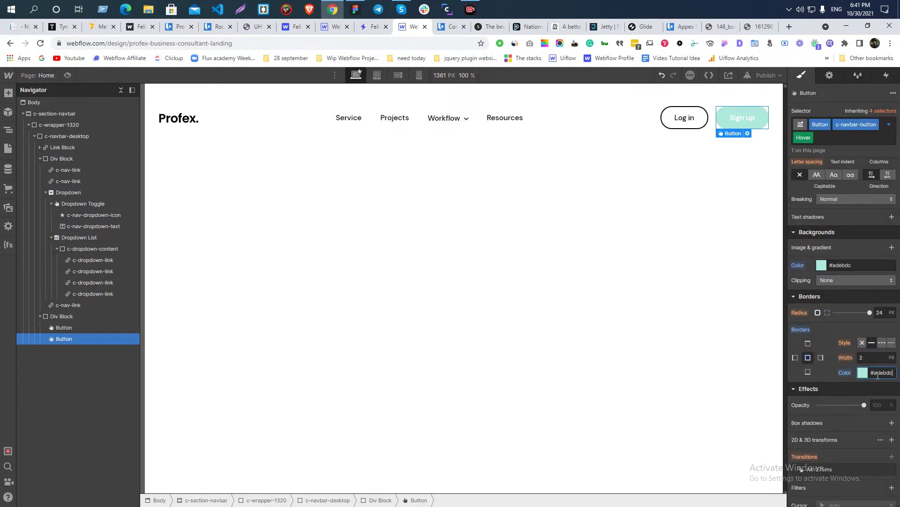
scroll(838, 349, up, 4)
click(822, 271)
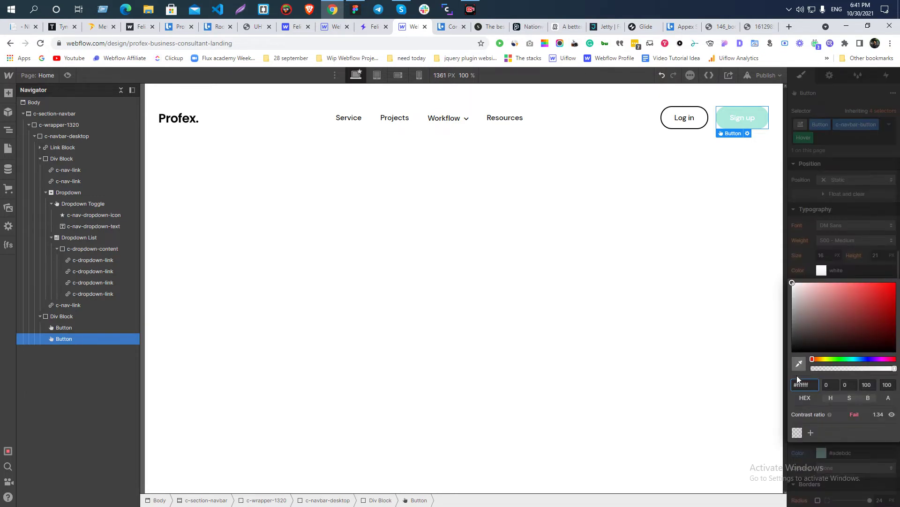
click(800, 364)
click(784, 368)
click(823, 273)
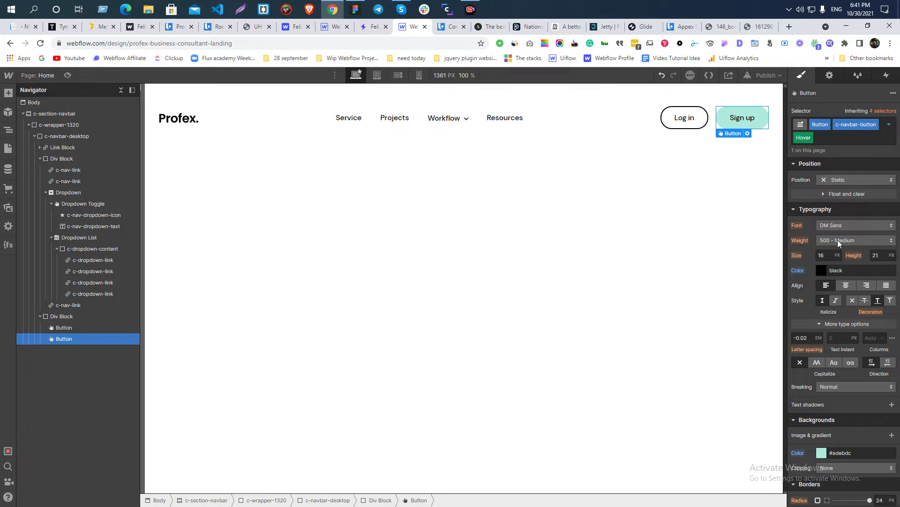
- Set the background and border colors of the Log in button's Hover state to #adebdc
click(671, 116)
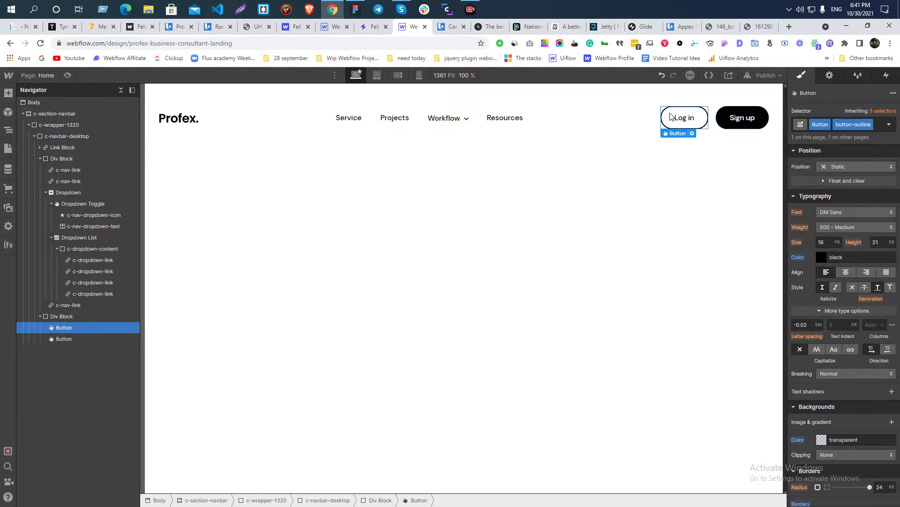
click(890, 124)
click(817, 165)
scroll(841, 351, down, 2)
click(847, 358)
text(#adebdc)
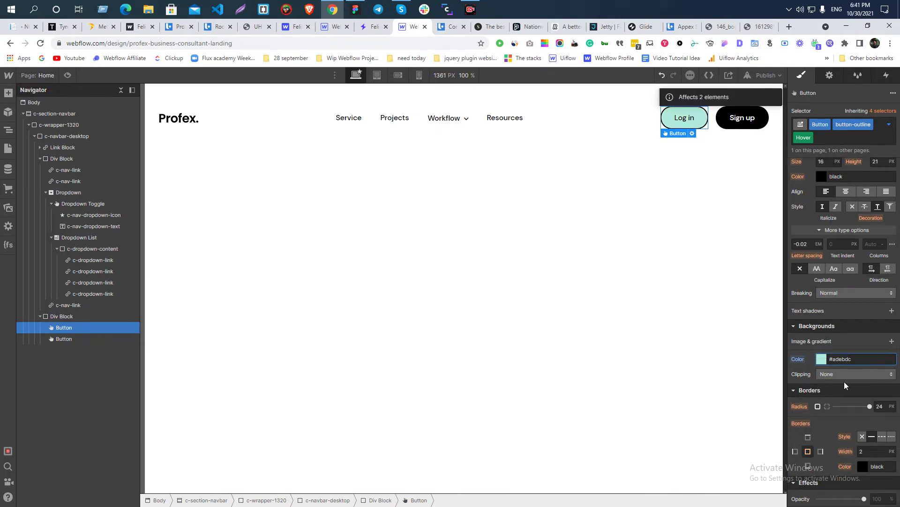
click(865, 466)
text(#adebdc)
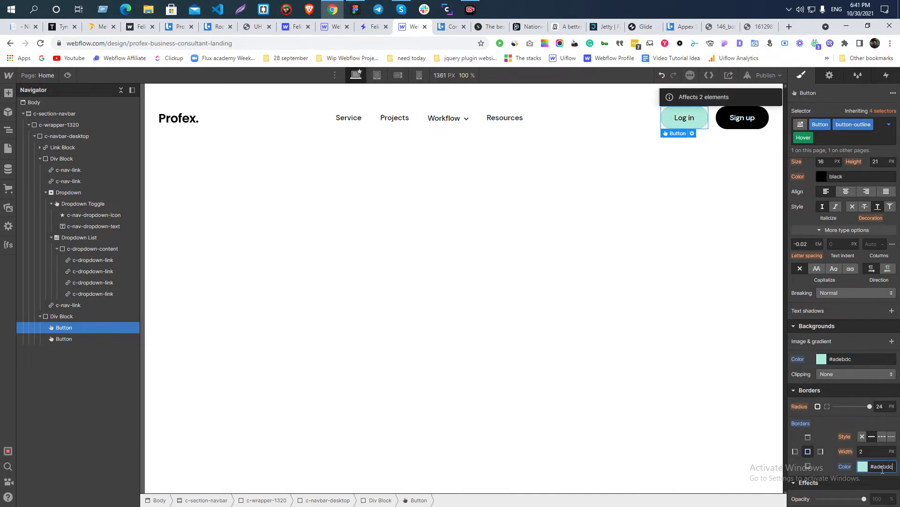
- Set the Log in button's hover text color explicitly to black and return to its normal state
scroll(867, 389, up, 4)
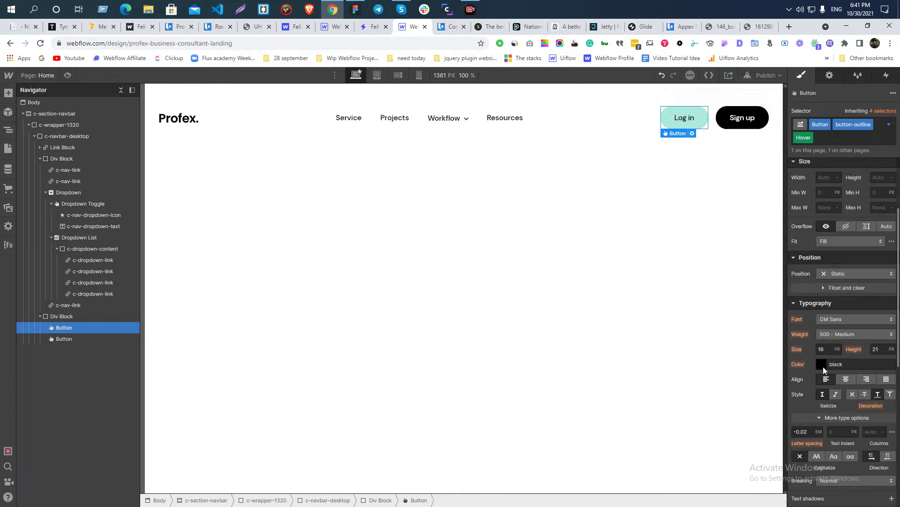
click(823, 367)
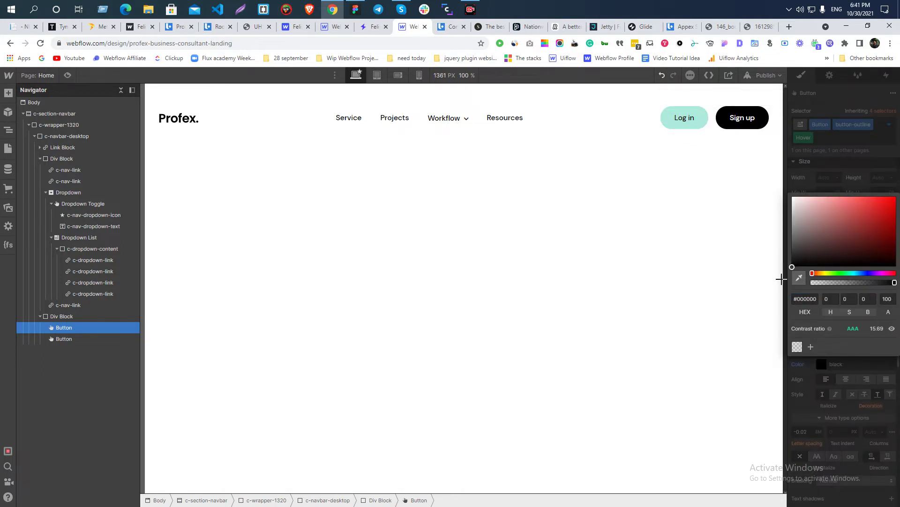
click(804, 176)
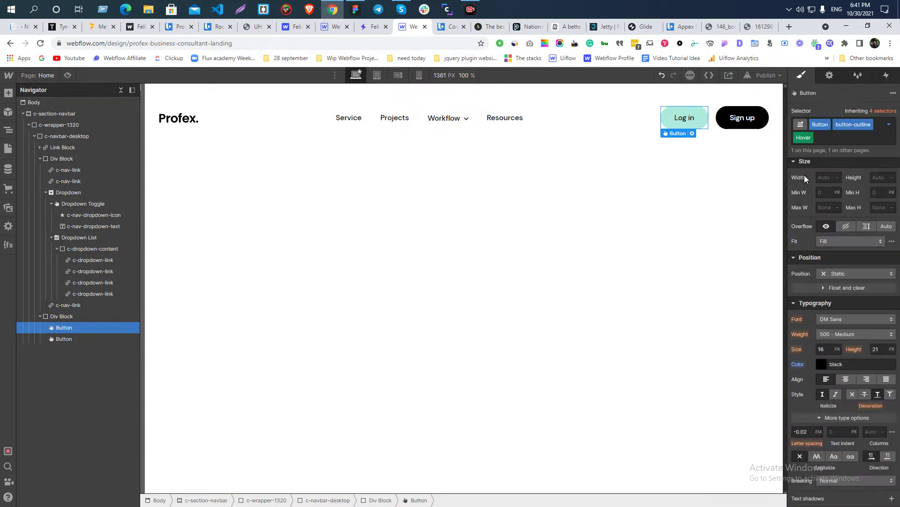
click(812, 139)
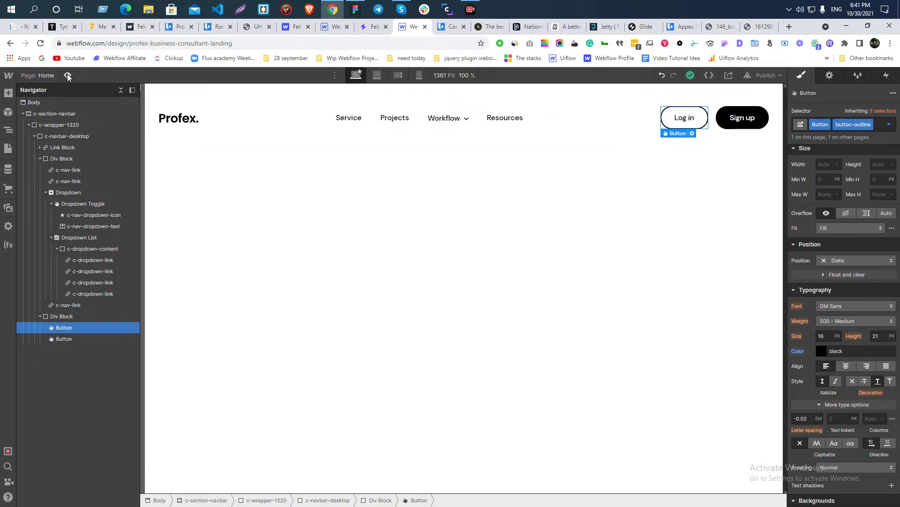
- Preview the page to check the navbar buttons' hover effects, and return to editing with the desktop navbar selected
click(67, 75)
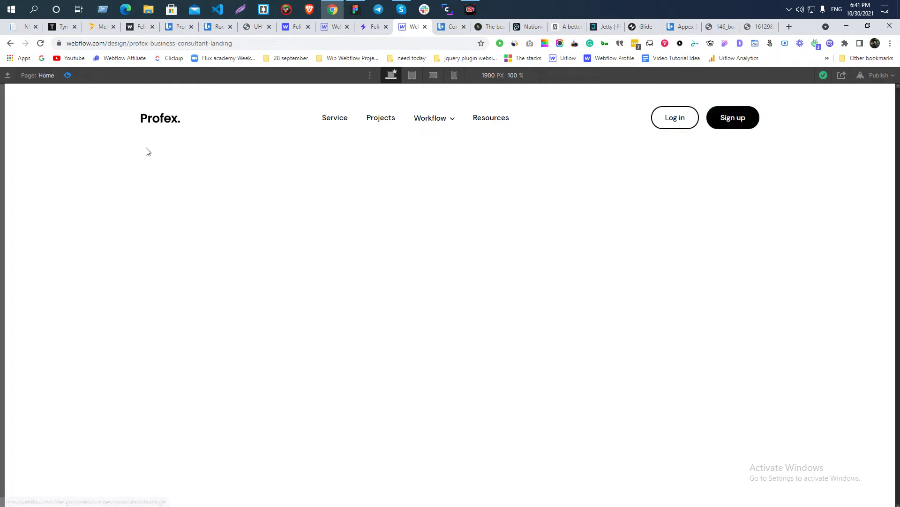
click(68, 76)
click(301, 127)
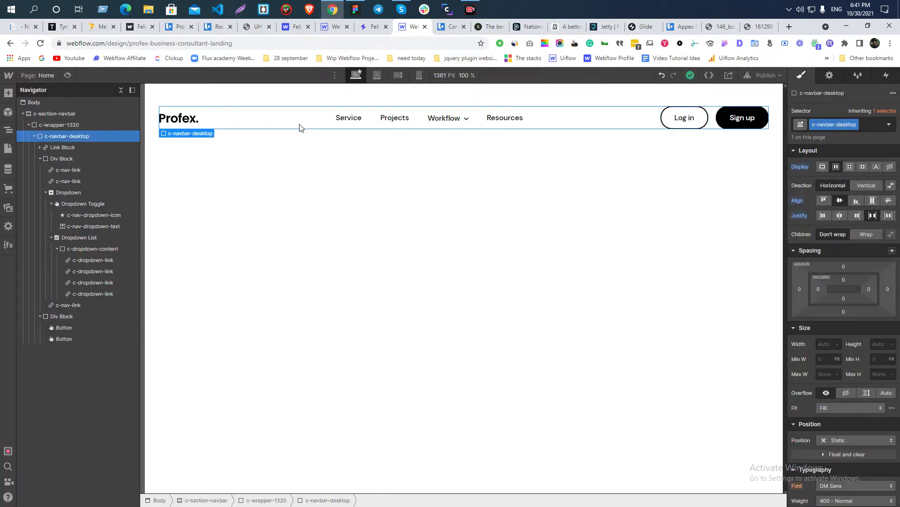
- Switch to the Profex design in Figma to look over the hero section, and return to Webflow
click(356, 9)
scroll(490, 256, down, 5)
click(639, 253)
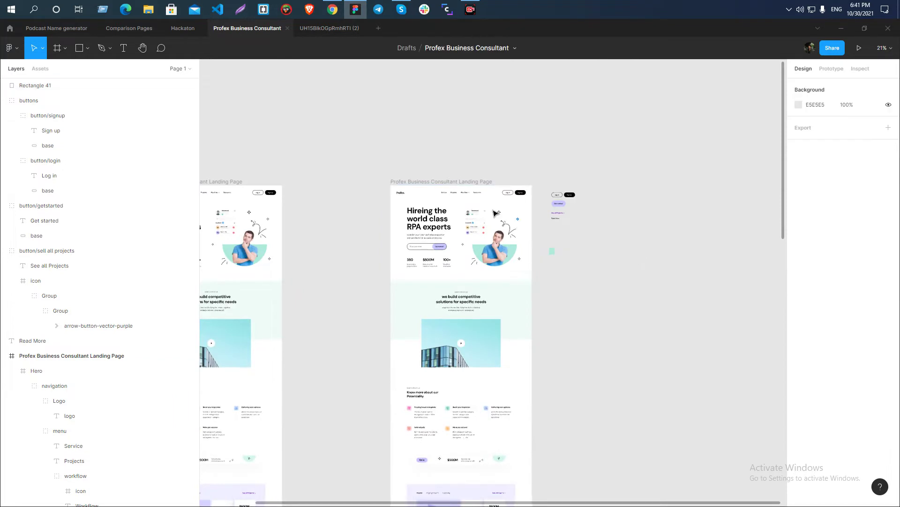
scroll(496, 186, up, 3)
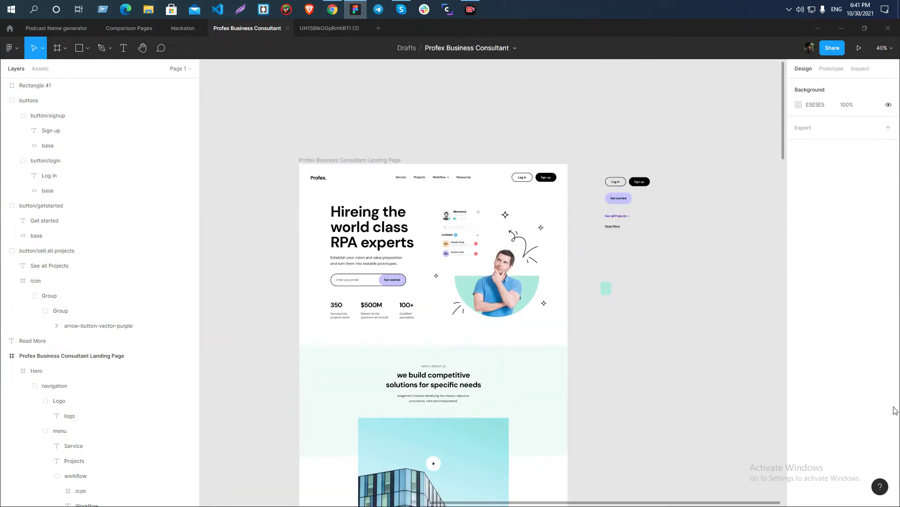
key(alt+Tab)
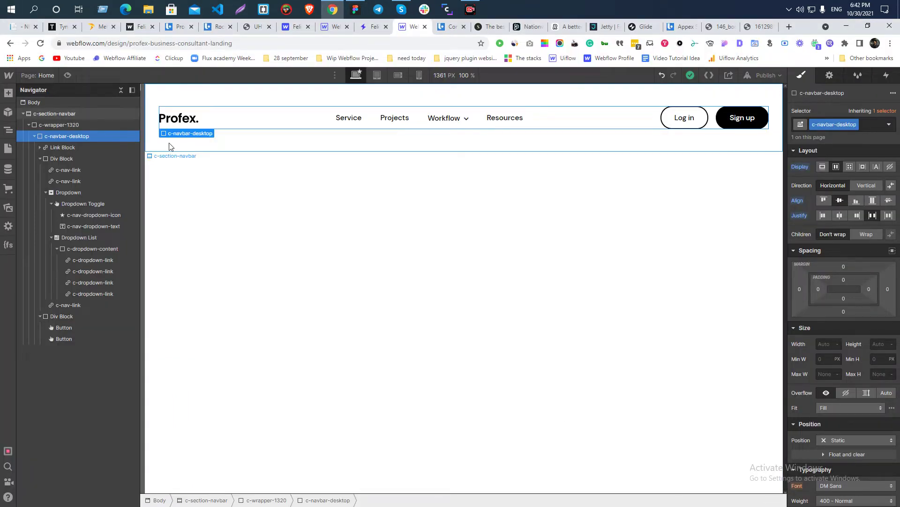
- Collapse the navbar section's tree and add a new Section element to the Body below it
click(23, 113)
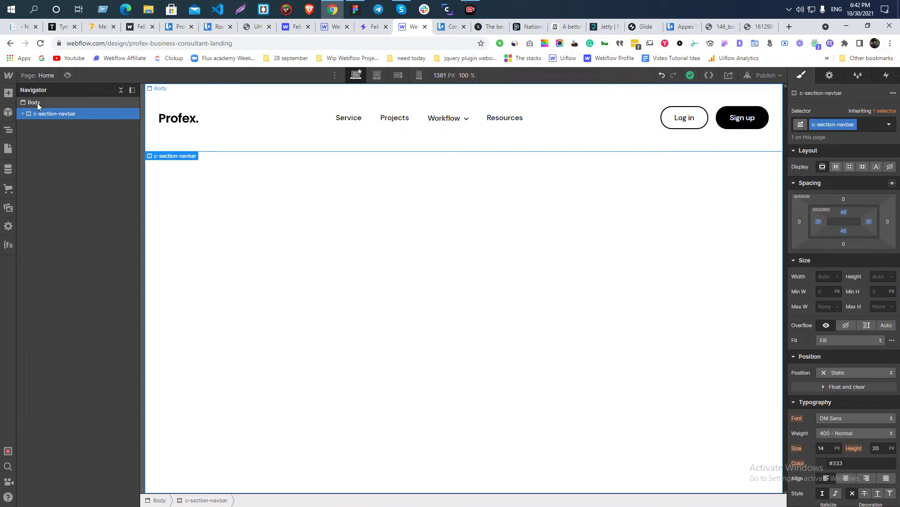
click(38, 103)
key(ctrl+e)
text(se)
click(345, 150)
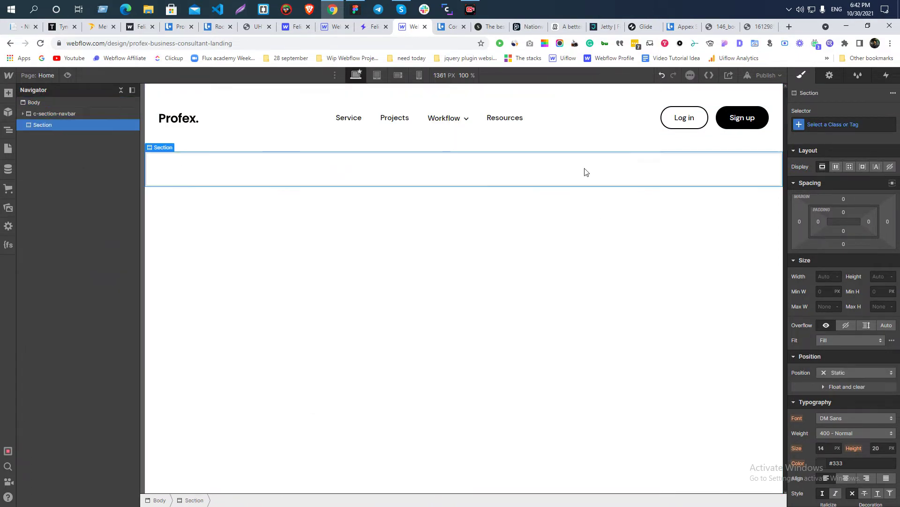
- Give the new section the class c-section-header
click(810, 125)
text(c-se)
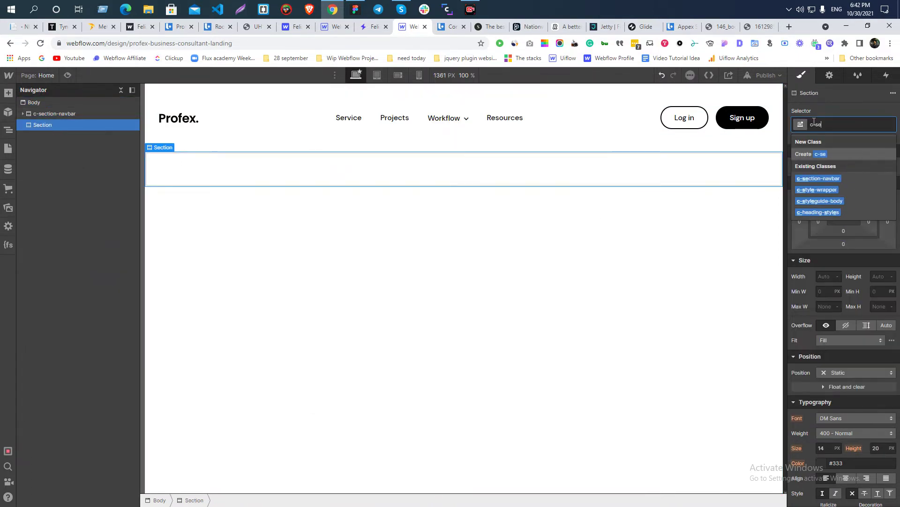
text(ction-yh)
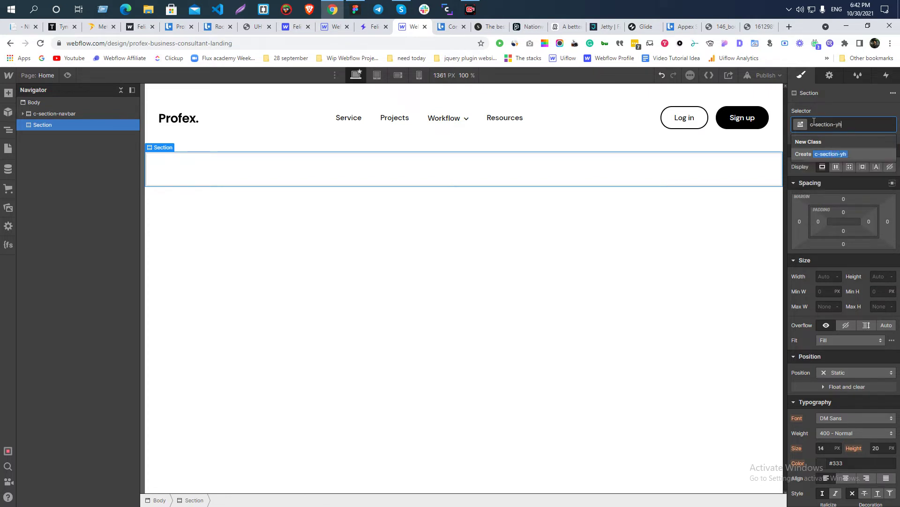
key(BackSpace)
key(BackSpace)
text(header)
key(Return)
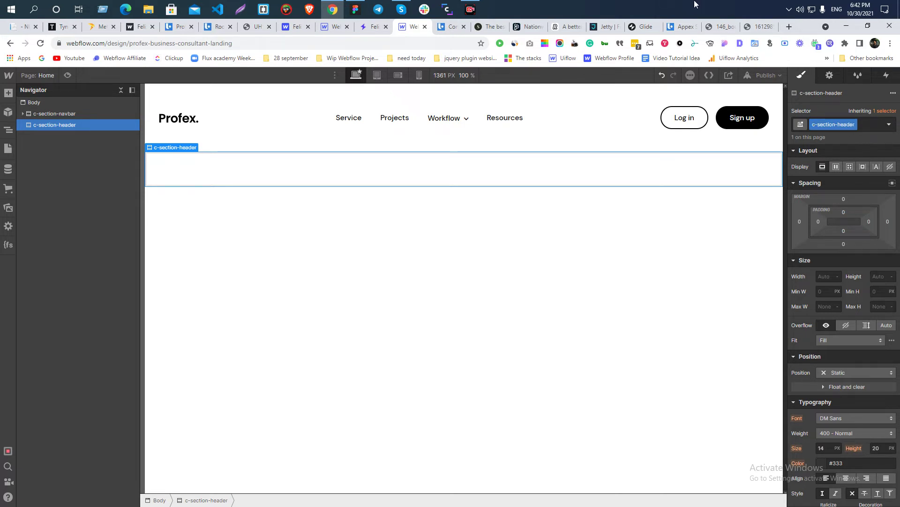
- Switch to the Figma design and inspect the Hero frame and its main heading's size and typography
key(alt+Tab)
key(alt+Tab)
key(alt+Tab)
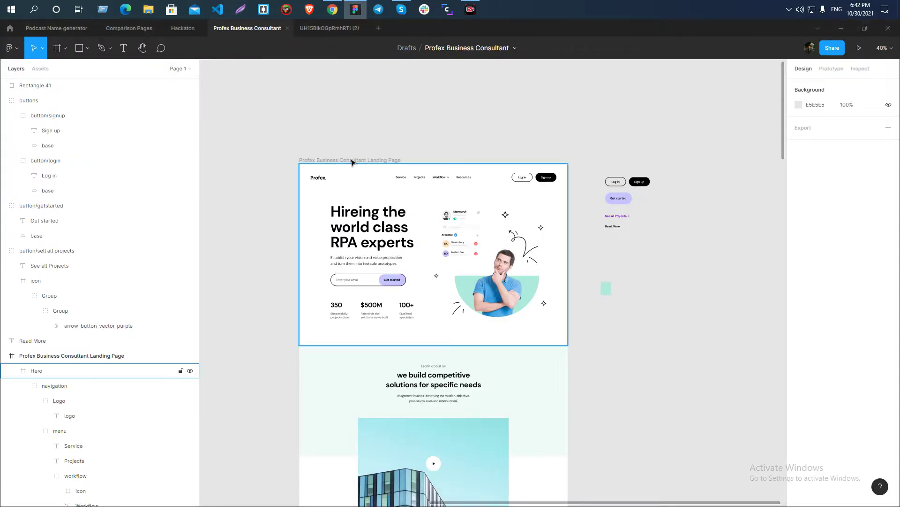
click(388, 184)
scroll(334, 188, up, 5)
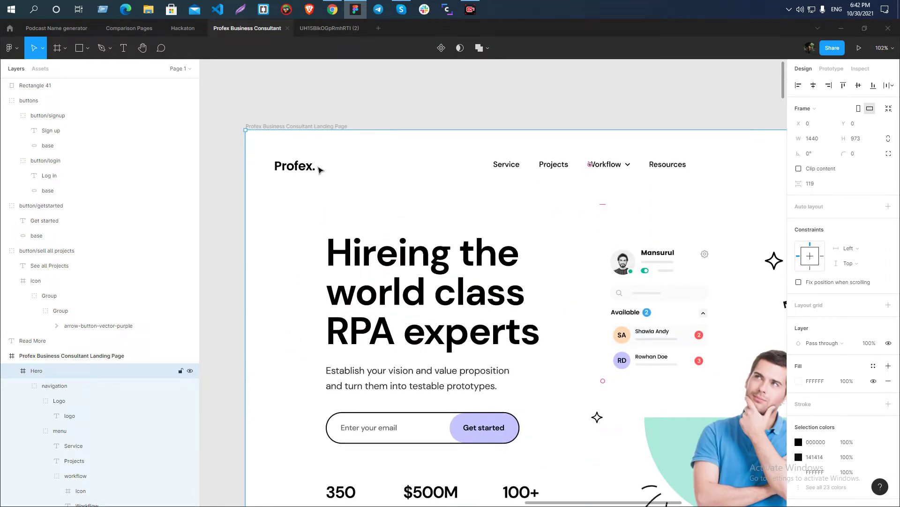
click(377, 266)
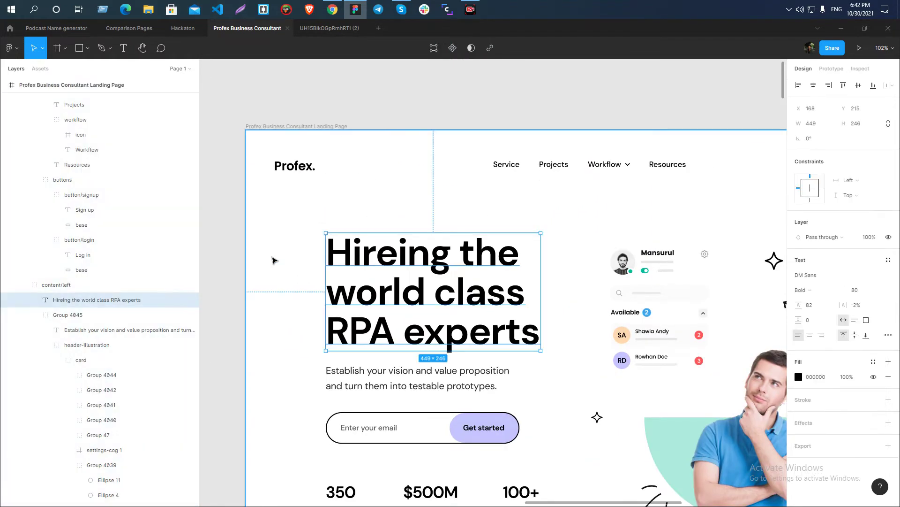
scroll(274, 257, down, 5)
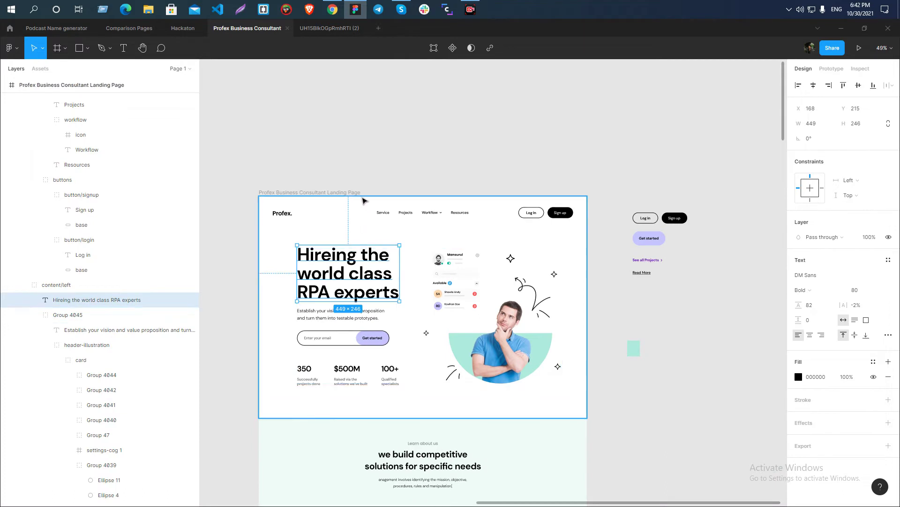
- Inspect the navigation group's size and its position within the Hero frame
key(alt)
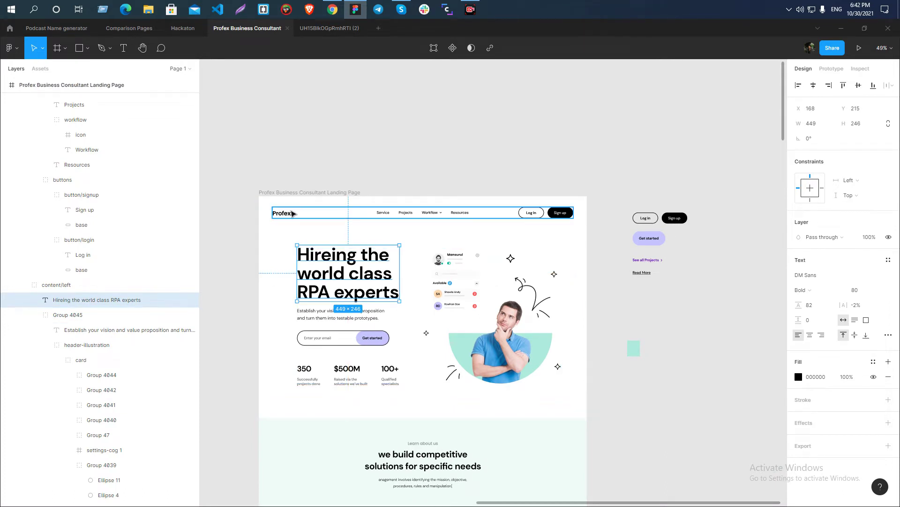
click(290, 215)
scroll(289, 224, up, 5)
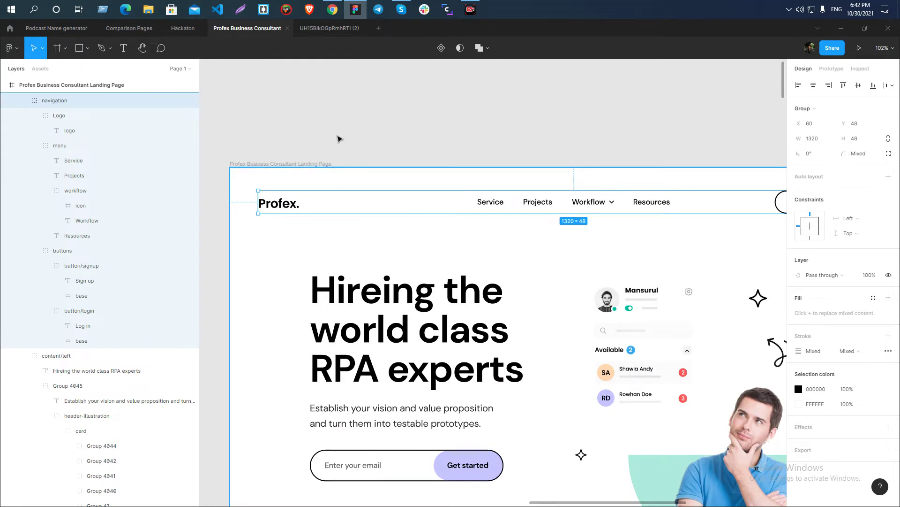
click(323, 177)
scroll(304, 207, down, 5)
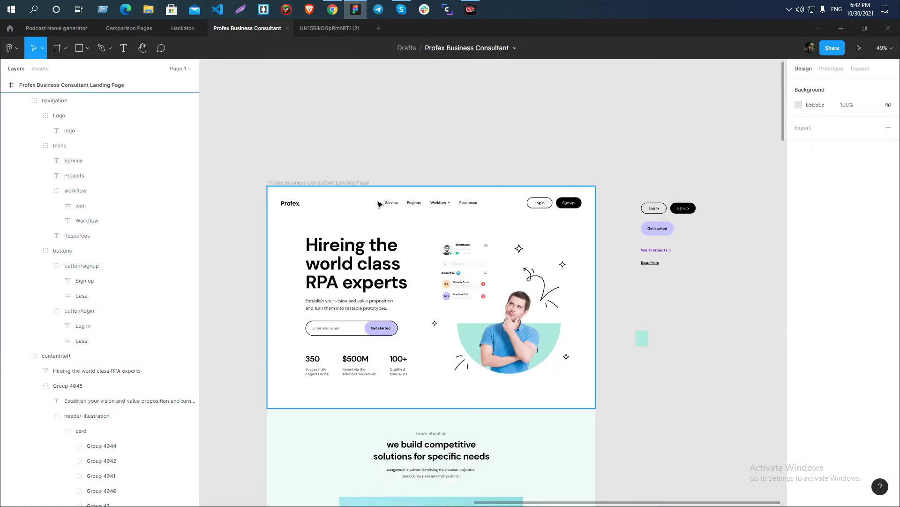
key(shift+0)
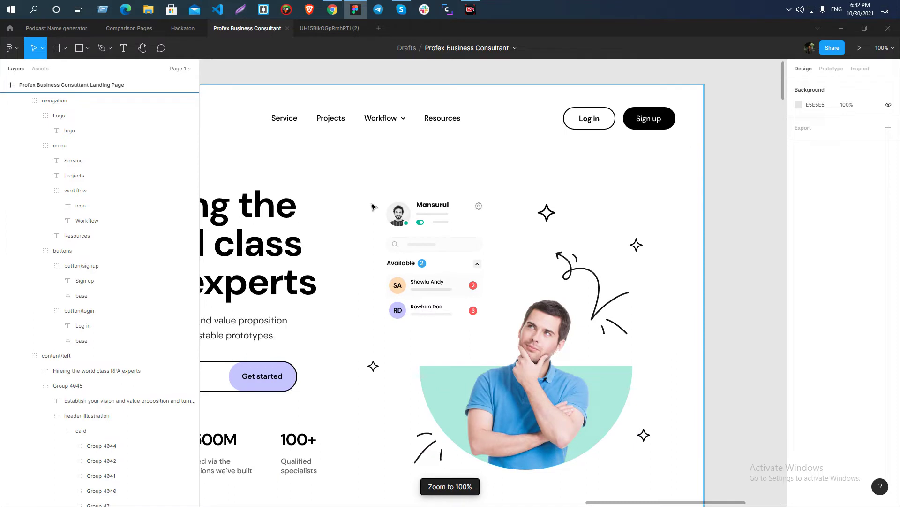
drag(295, 230, 532, 241)
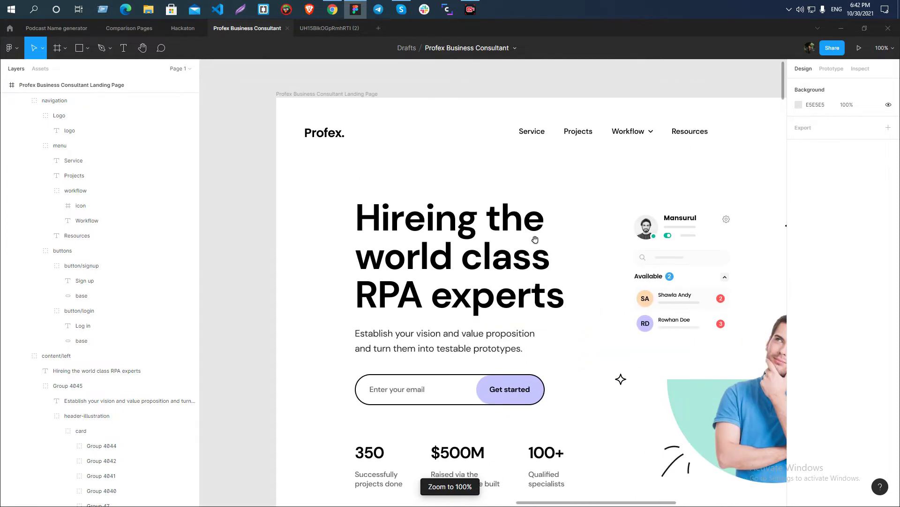
click(296, 109)
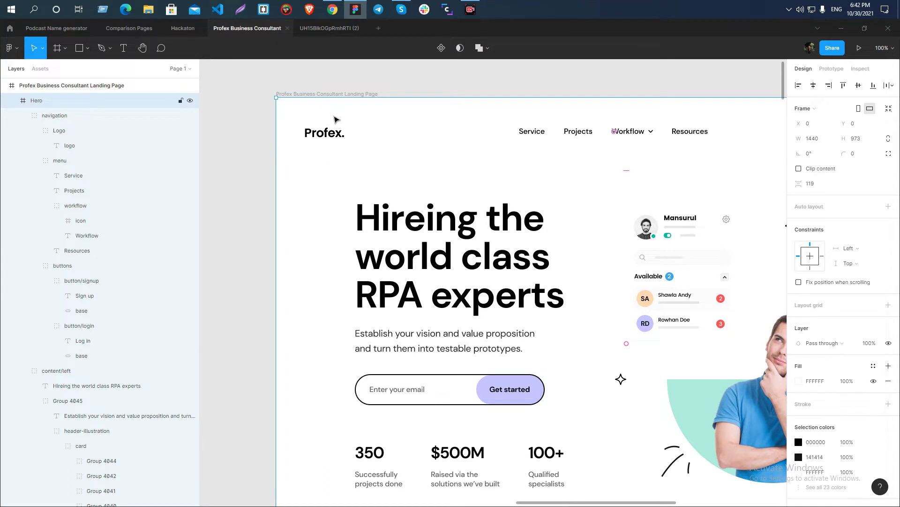
click(338, 135)
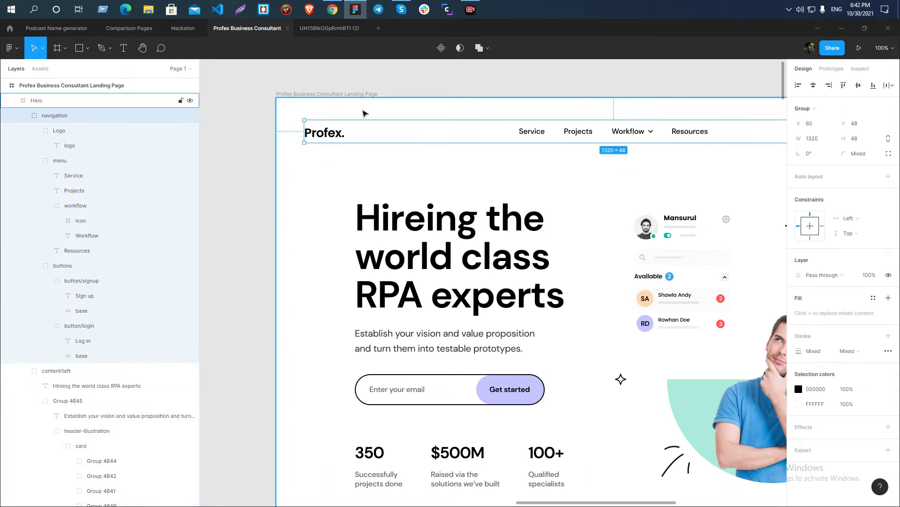
scroll(365, 113, down, 5)
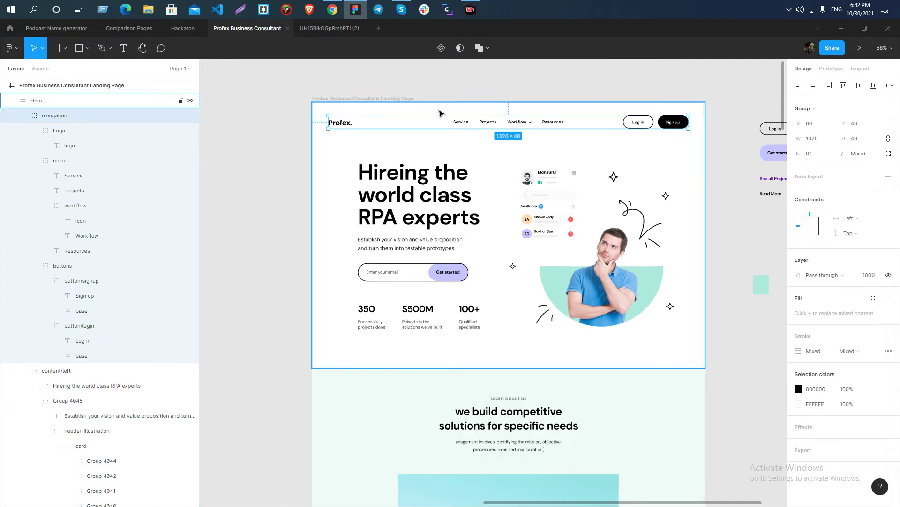
scroll(410, 114, up, 5)
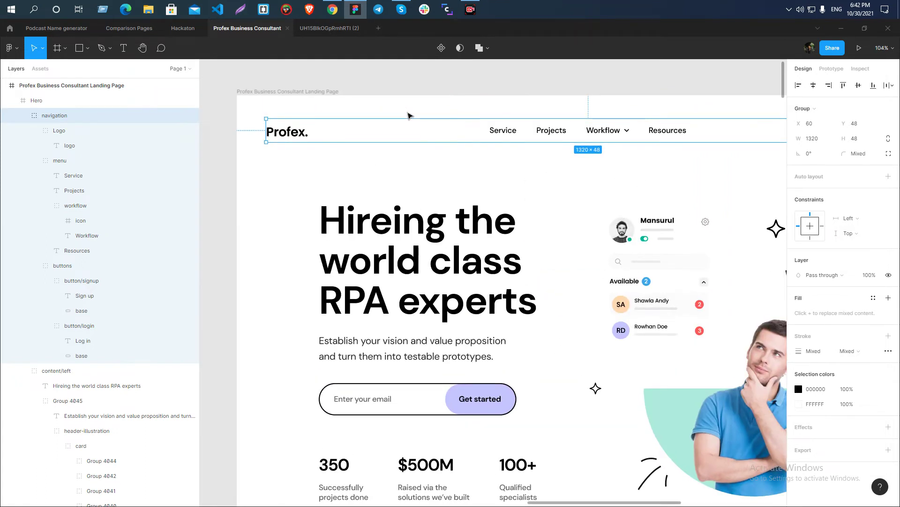
- Draw a spacer rectangle about 79 wide just below the Profex logo and set its height to 48
key(r)
mouse_move(322, 177)
mouse_down()
mouse_move(284, 147)
mouse_move(306, 142)
mouse_up()
drag(308, 178, 307, 159)
click(857, 126)
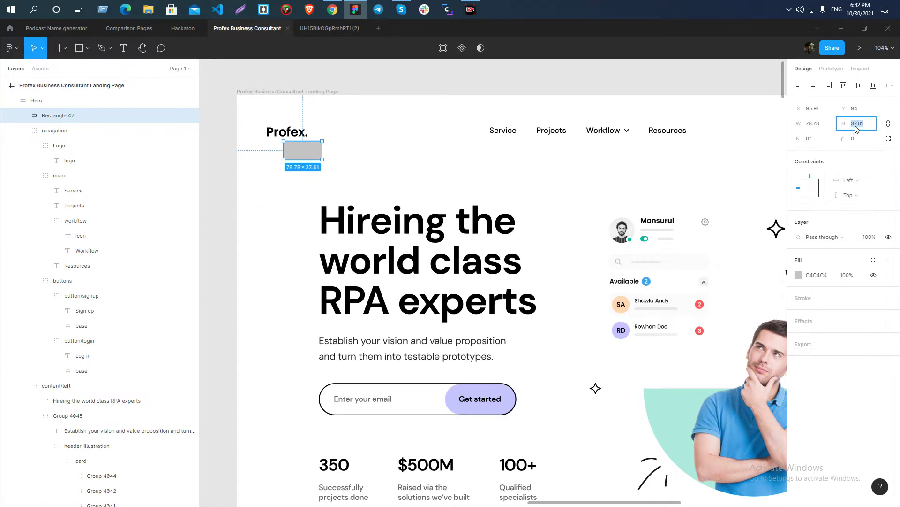
text(48)
key(Return)
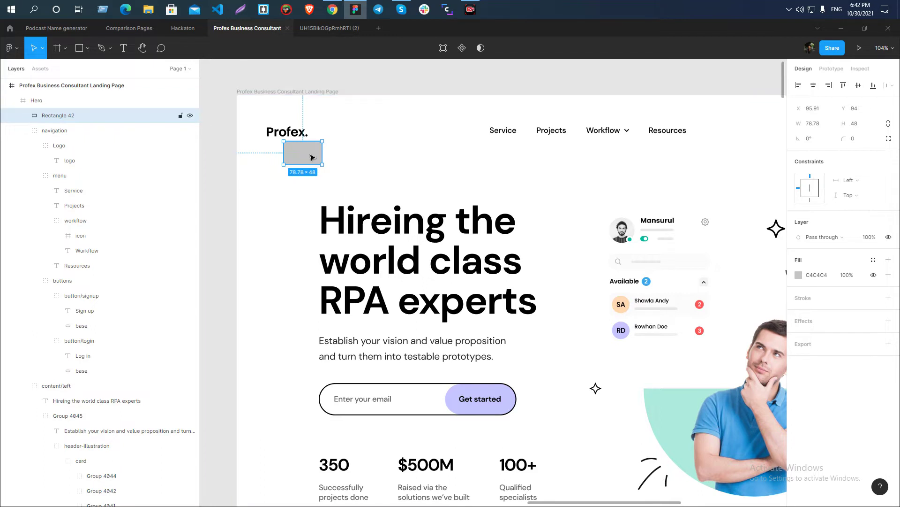
- Stretch the spacer rectangle across the full 1440 page width, start it at Y 96, and reset its height to 48
drag(283, 153, 236, 153)
drag(322, 153, 682, 164)
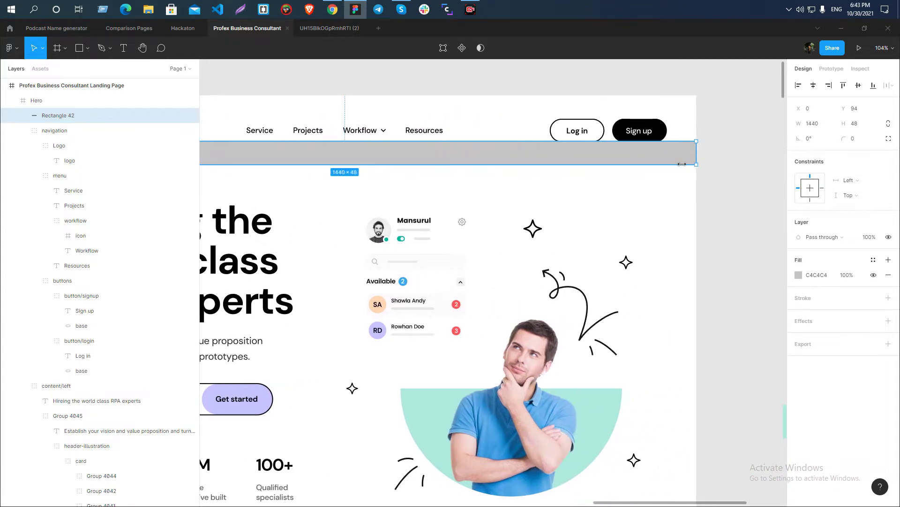
drag(610, 141, 612, 143)
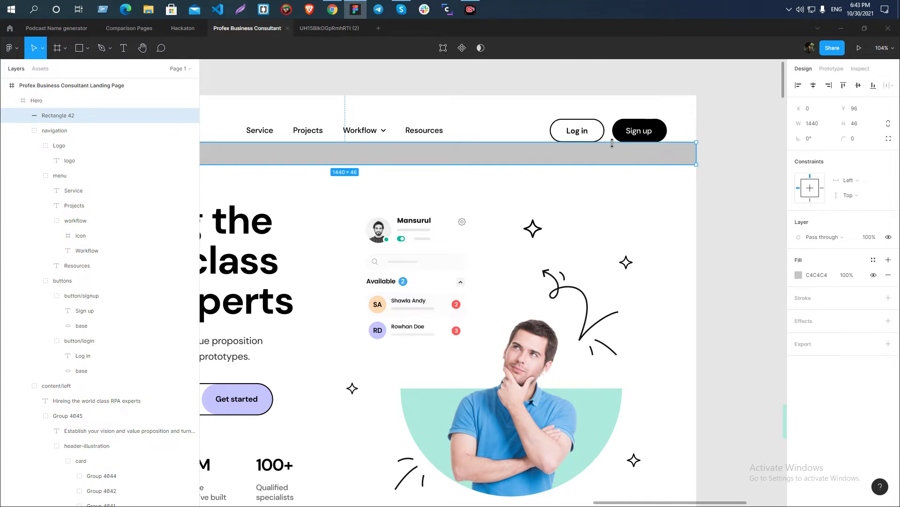
click(856, 123)
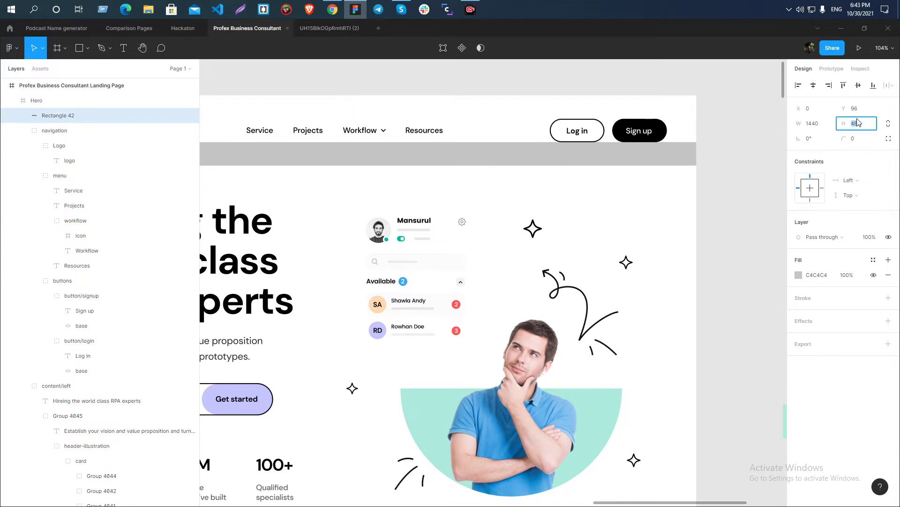
click(746, 157)
scroll(746, 158, down, 3)
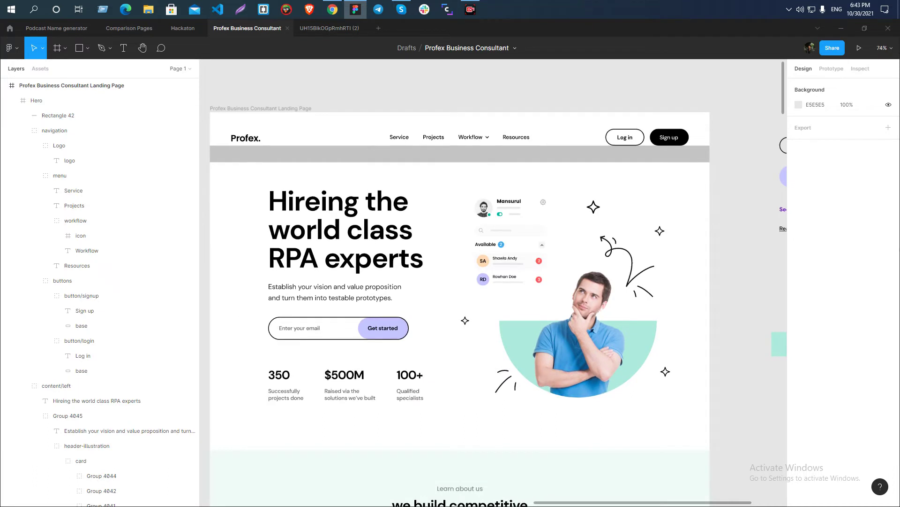
- Inspect the spacer rectangle and navigation group, and measure the gap between the spacer and the main heading
click(290, 159)
click(291, 156)
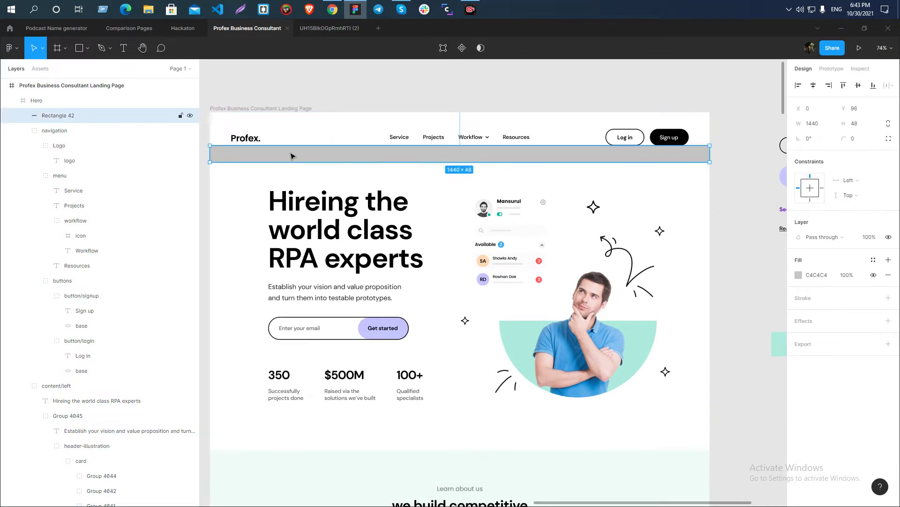
click(401, 140)
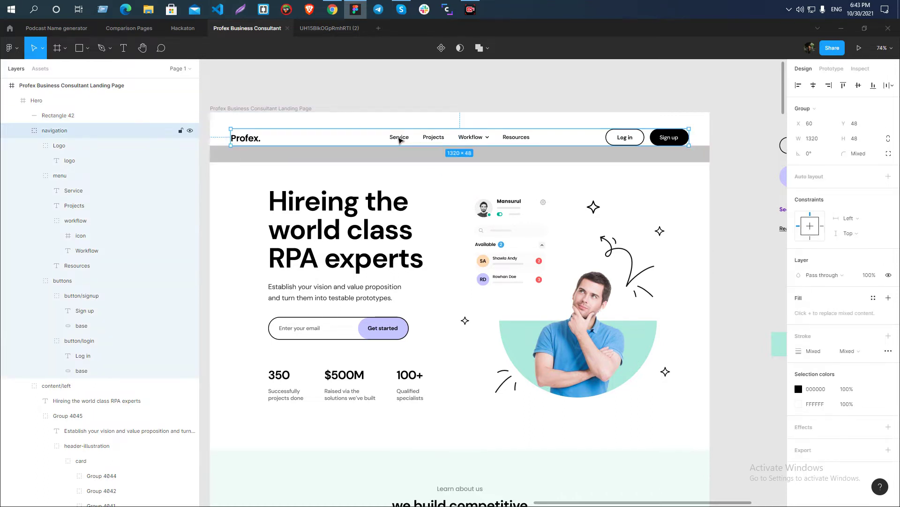
click(365, 91)
click(333, 206)
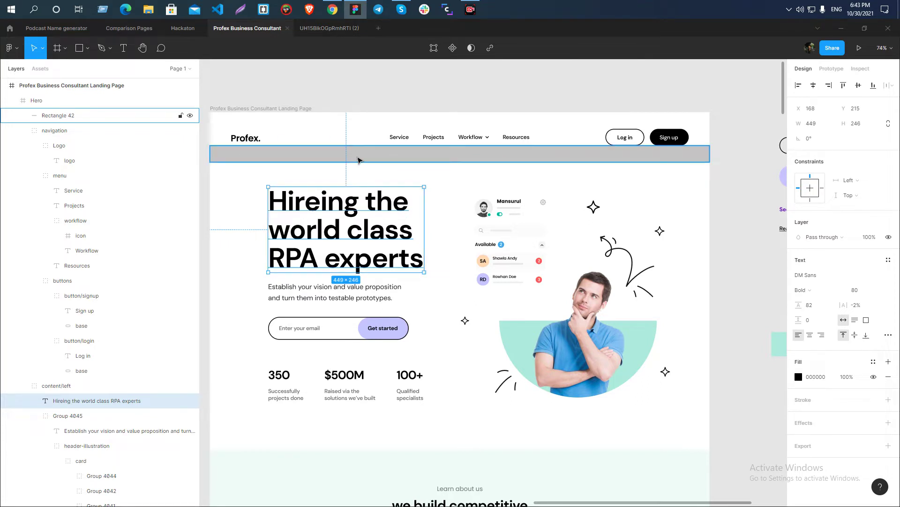
- Switch to Webflow and set the c-section-header section's top padding to 71 px
key(alt+Tab)
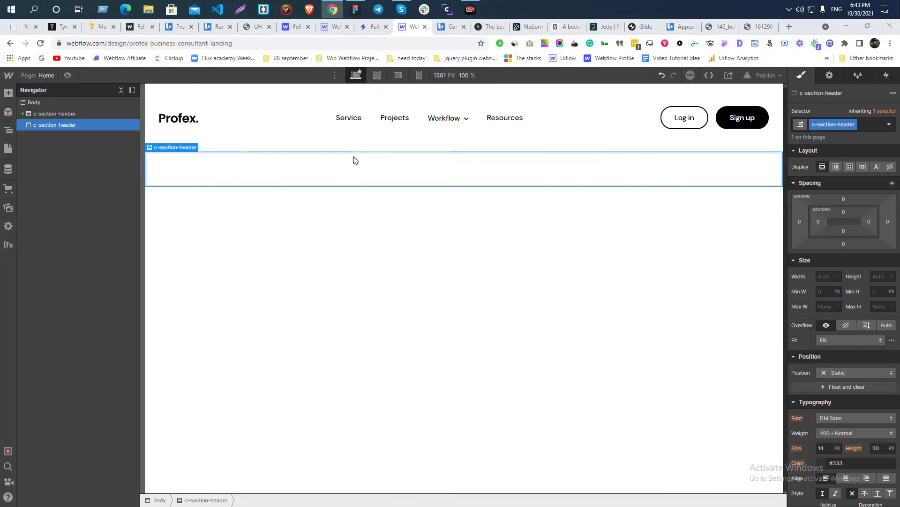
click(845, 212)
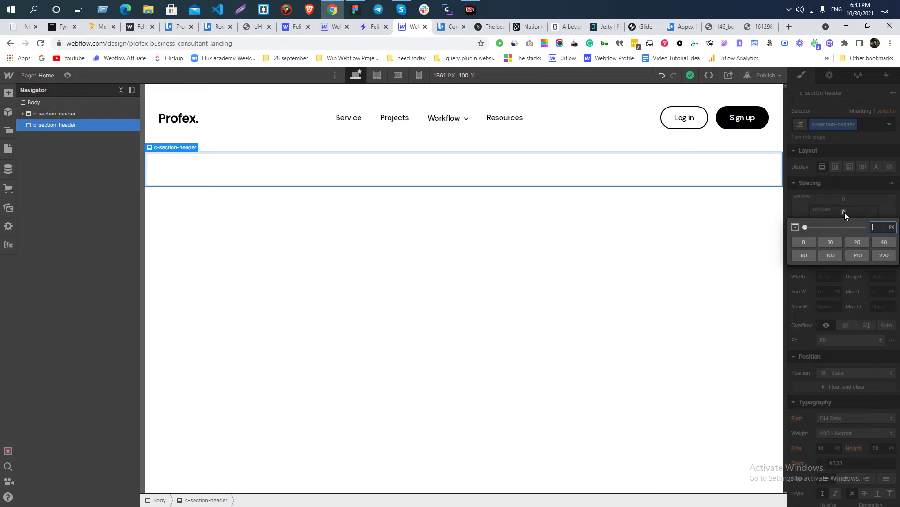
text(75)
key(Return)
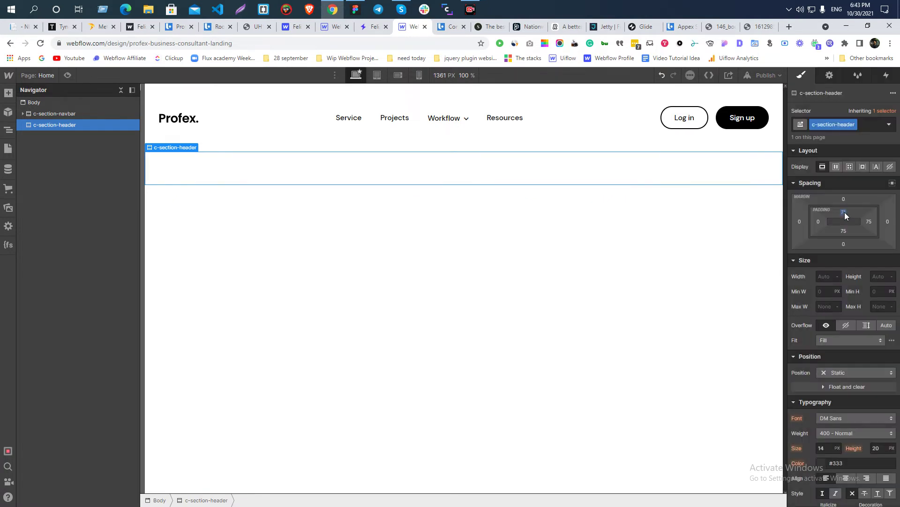
- Switch to the Figma design and measure the gap between the hero content group and the Video section
key(alt+Tab)
scroll(401, 253, down, 5)
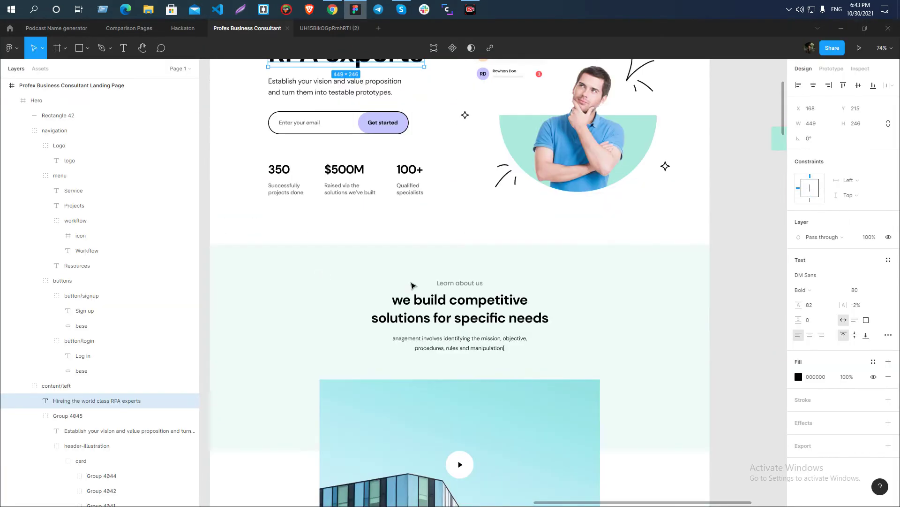
click(401, 252)
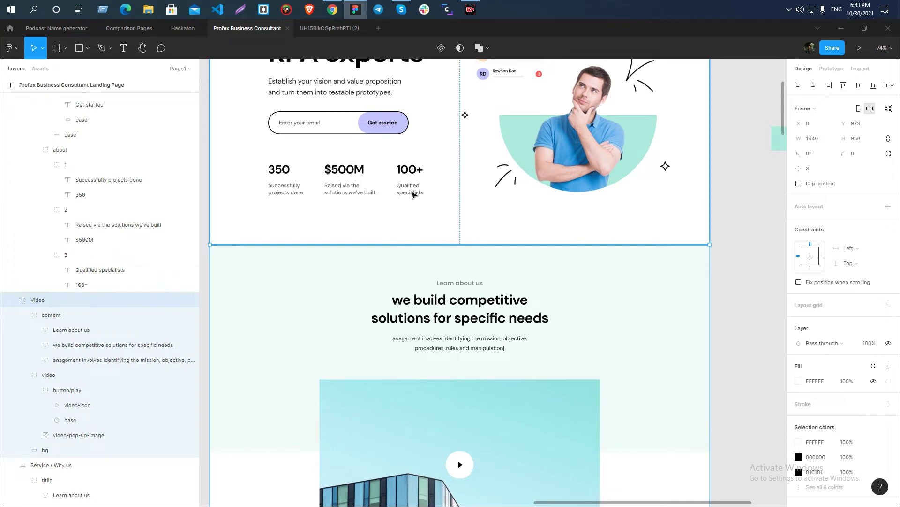
click(412, 191)
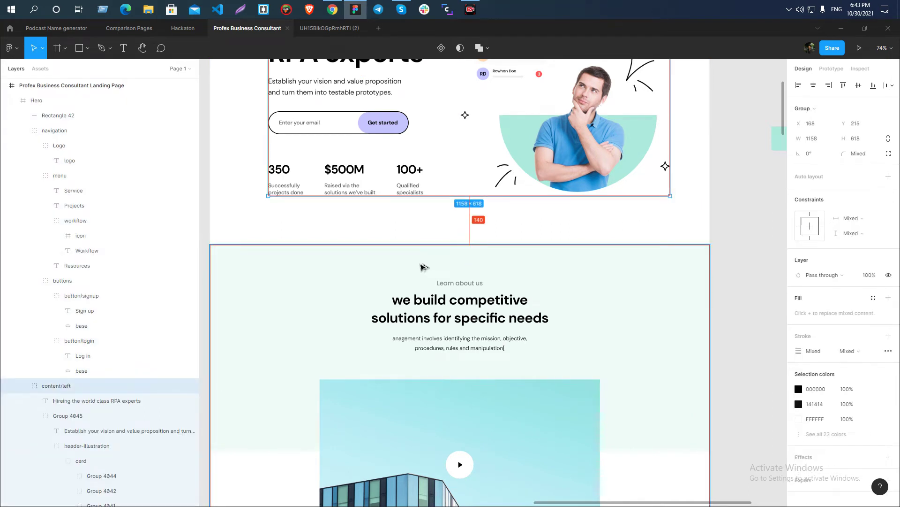
- Switch to Webflow and set the c-section-header section's bottom padding to 140 px
key(alt+Tab)
click(844, 229)
text(140)
key(Return)
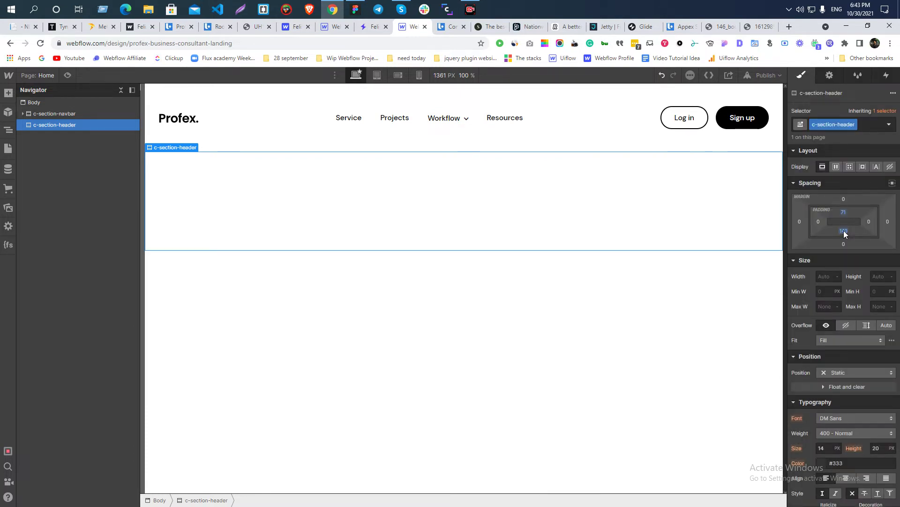
- Switch to the Figma design and check the spacer rectangle's size and position below the navigation
key(alt+Tab)
scroll(520, 337, up, 10)
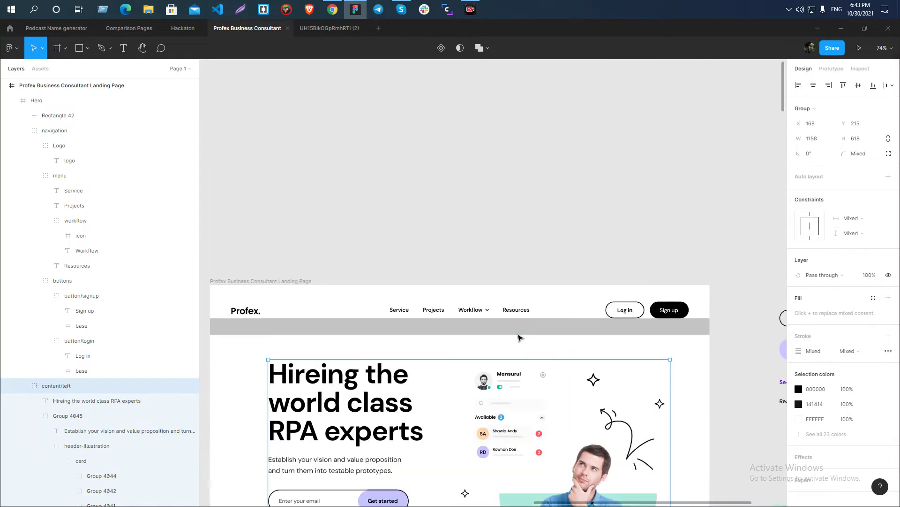
scroll(408, 279, down, 3)
click(347, 181)
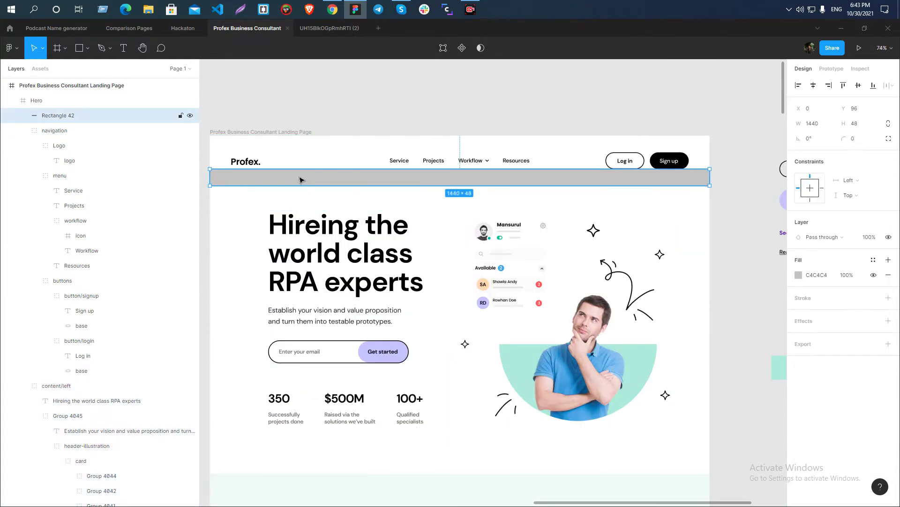
- Switch to Webflow, select the c-section-navbar section, and copy a screen capture covering its height beside the logo
key(alt+Tab)
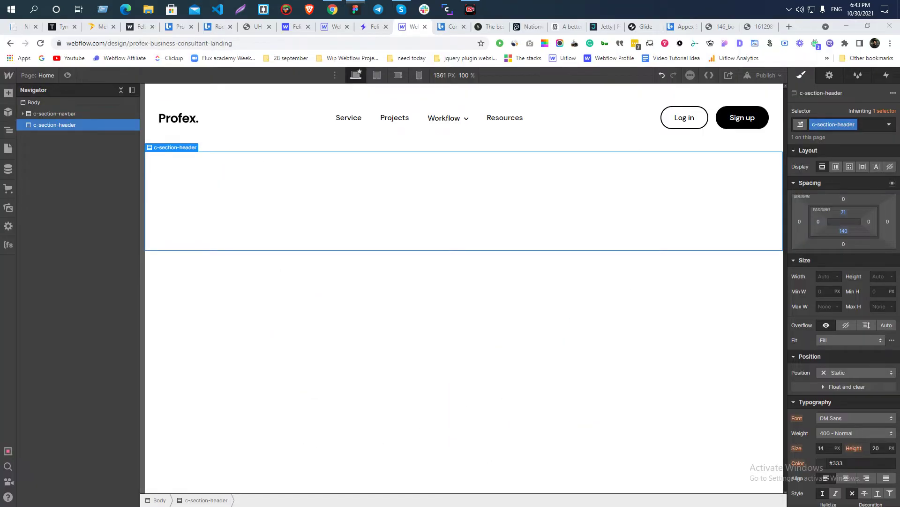
click(275, 131)
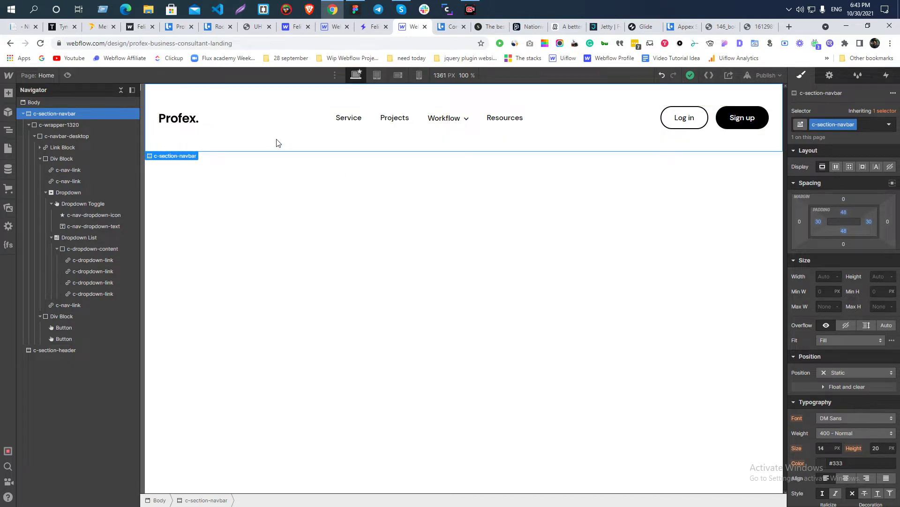
key(Print)
mouse_move(201, 84)
mouse_down()
mouse_move(243, 132)
mouse_move(273, 151)
mouse_up()
key(ctrl+c)
- Switch to the Figma design and inspect the menu group and the main heading's position in the Hero frame
key(alt+Tab)
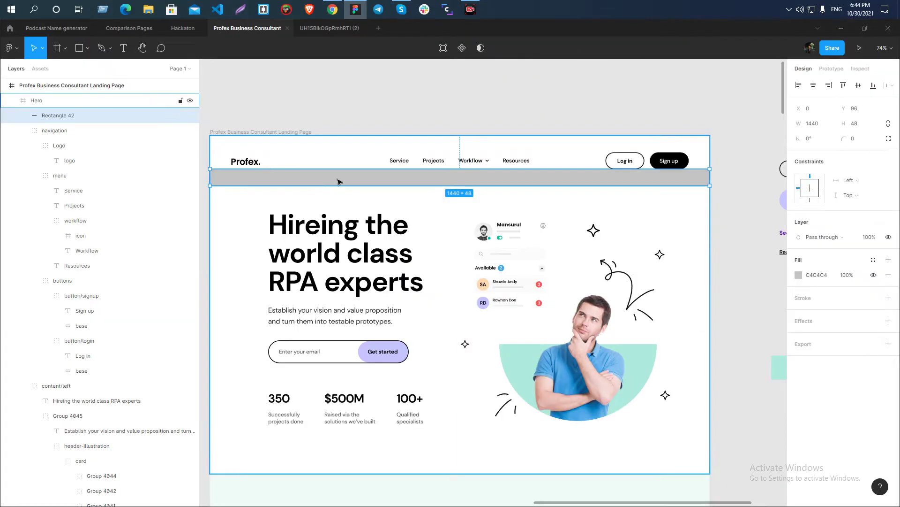
double_click(426, 162)
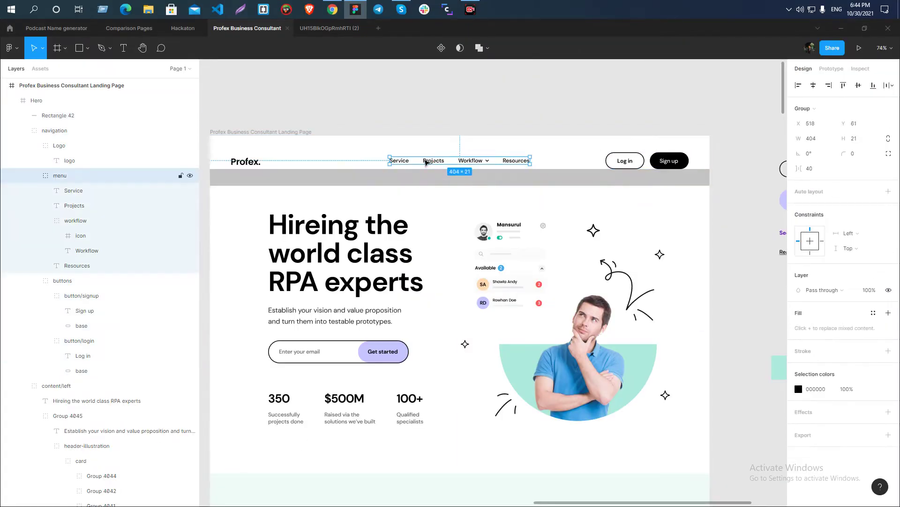
click(304, 177)
click(326, 104)
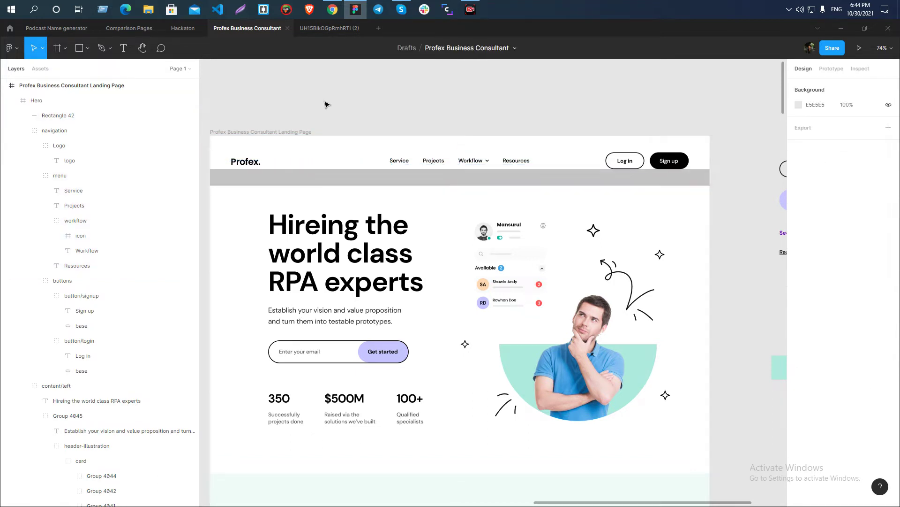
ctrl+click(286, 229)
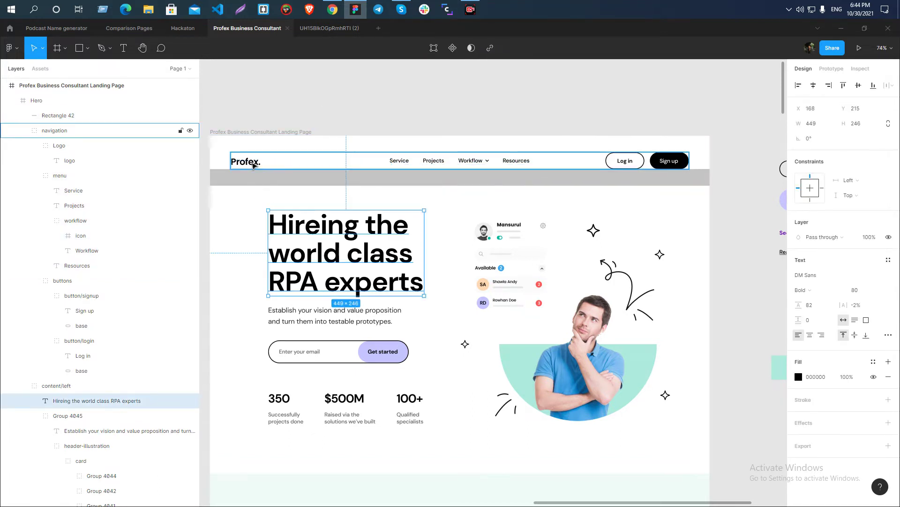
ctrl+scroll(243, 191, up, 3)
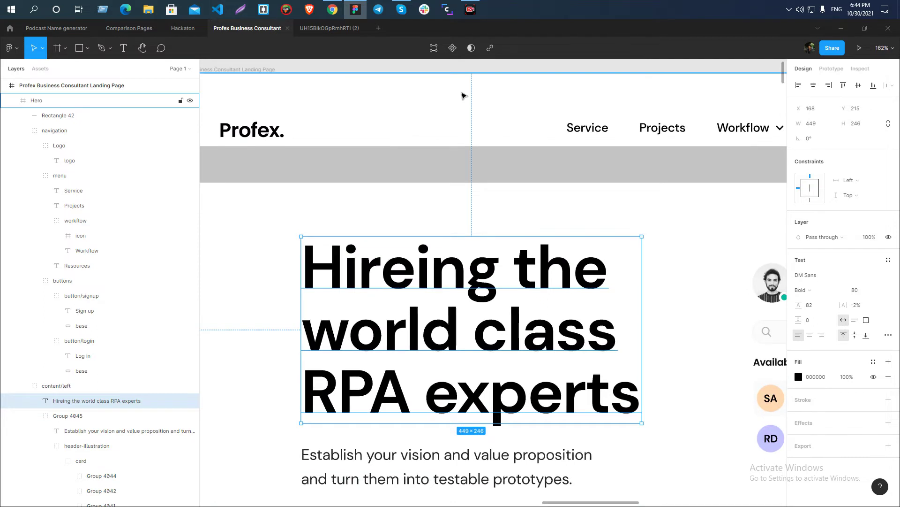
- Examine the spacer rectangle and the navigation group's size and position within the Hero frame
click(418, 147)
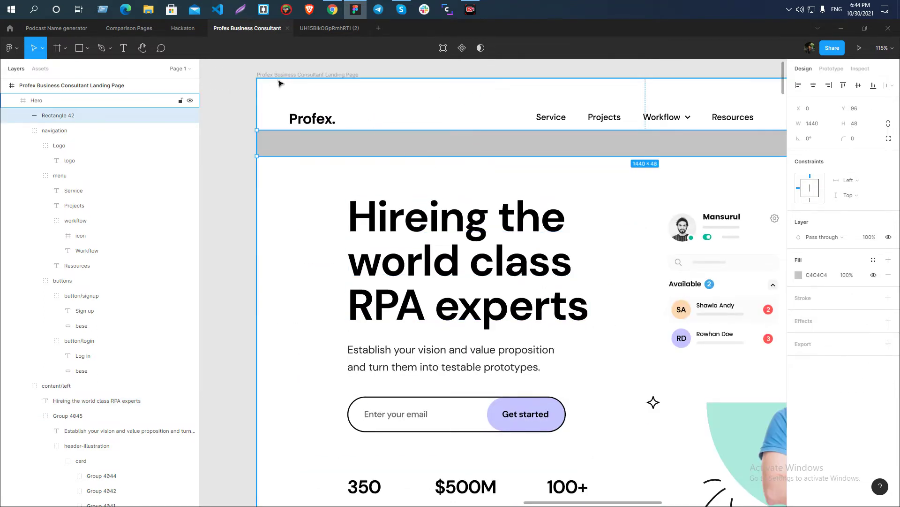
click(222, 94)
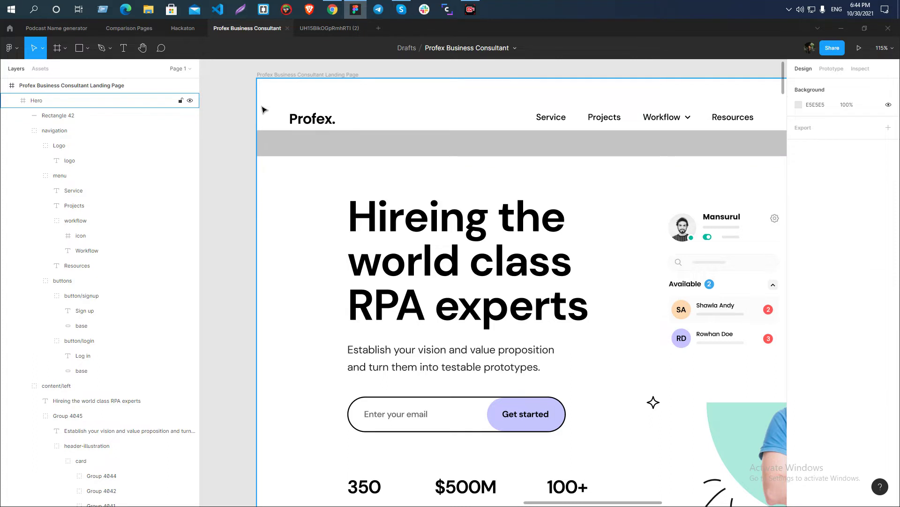
click(372, 155)
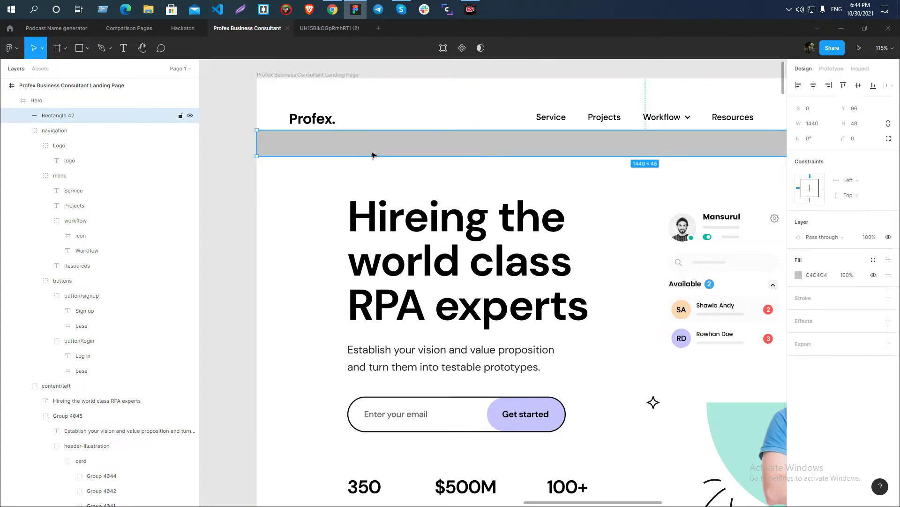
scroll(246, 164, down, 5)
click(244, 167)
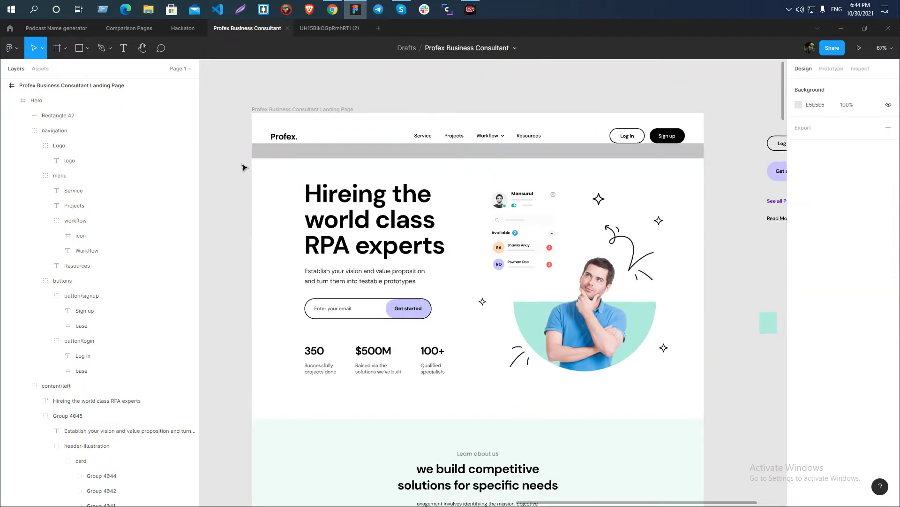
scroll(291, 136, up, 3)
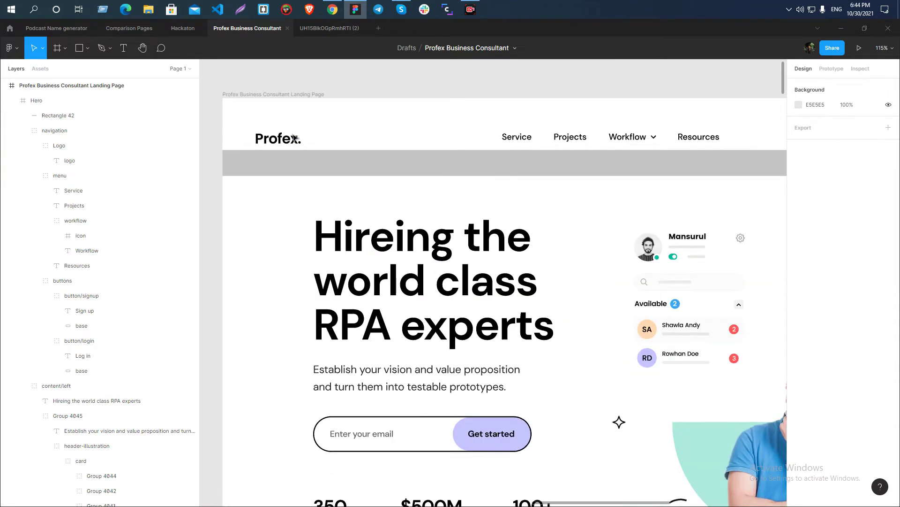
scroll(261, 141, down, 2)
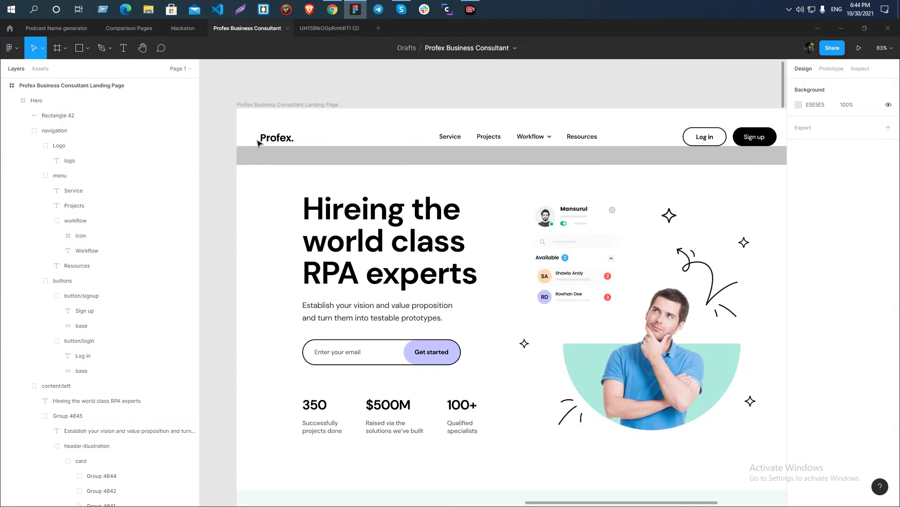
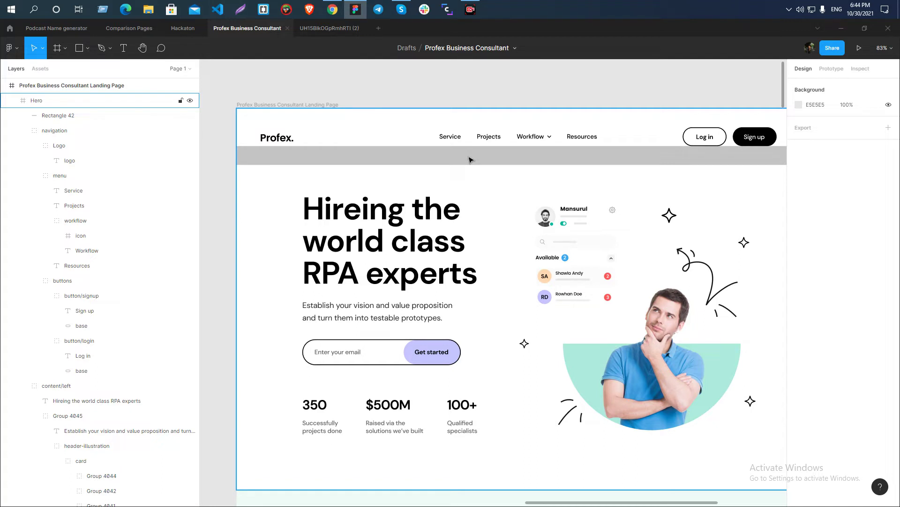
scroll(478, 132, down, 3)
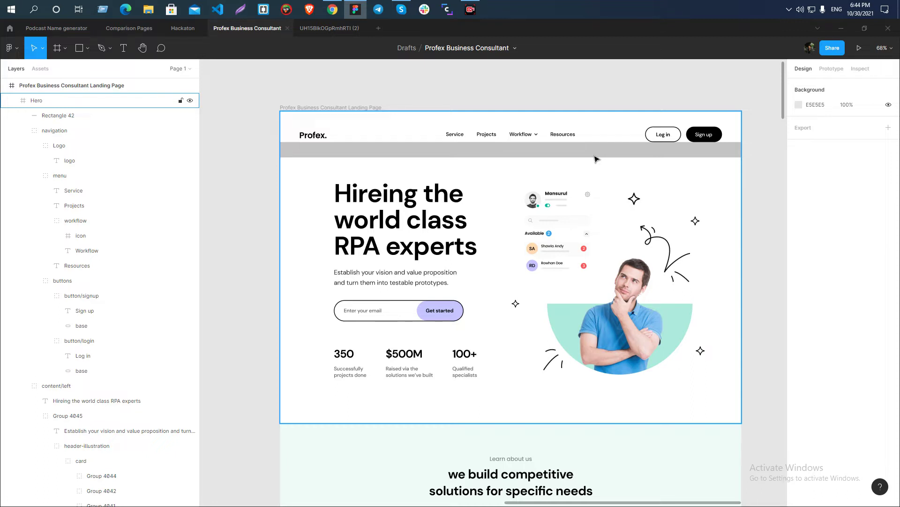
click(483, 136)
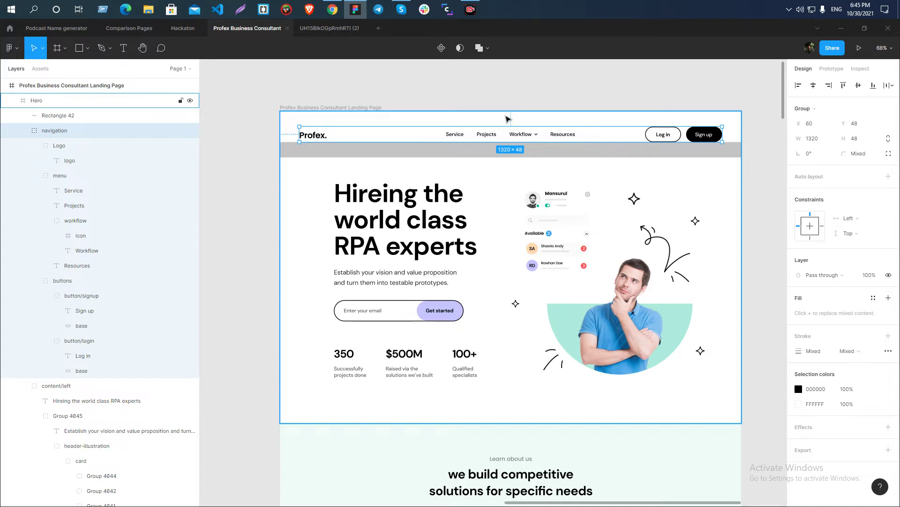
scroll(332, 188, up, 2)
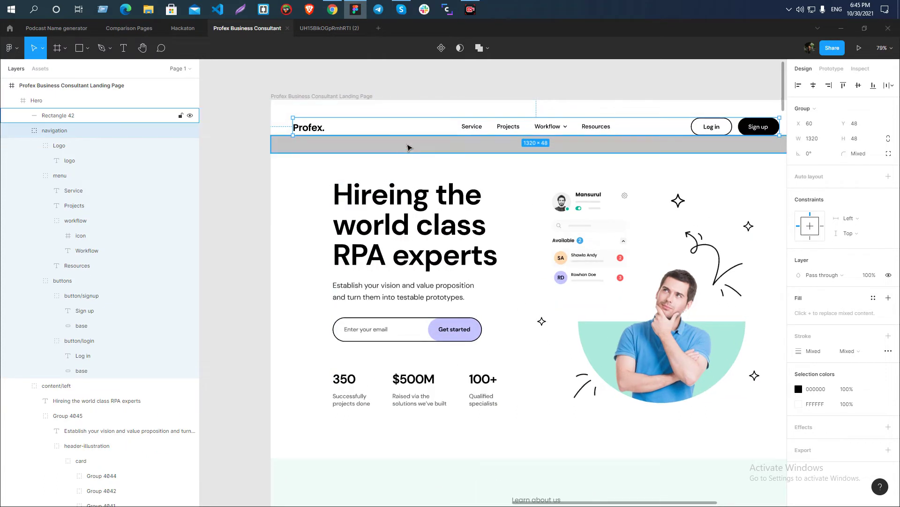
- Select the spacer rectangle below the navigation and show the canvas rulers
click(408, 147)
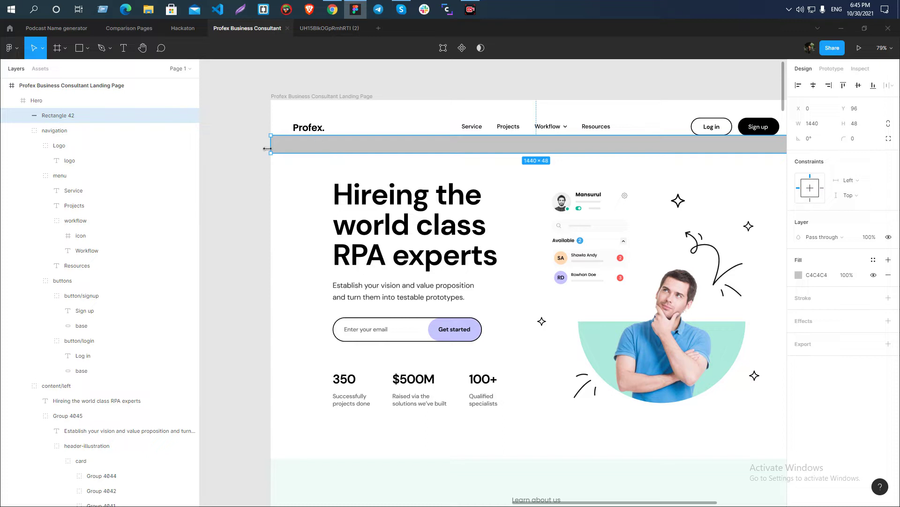
key(shift+r)
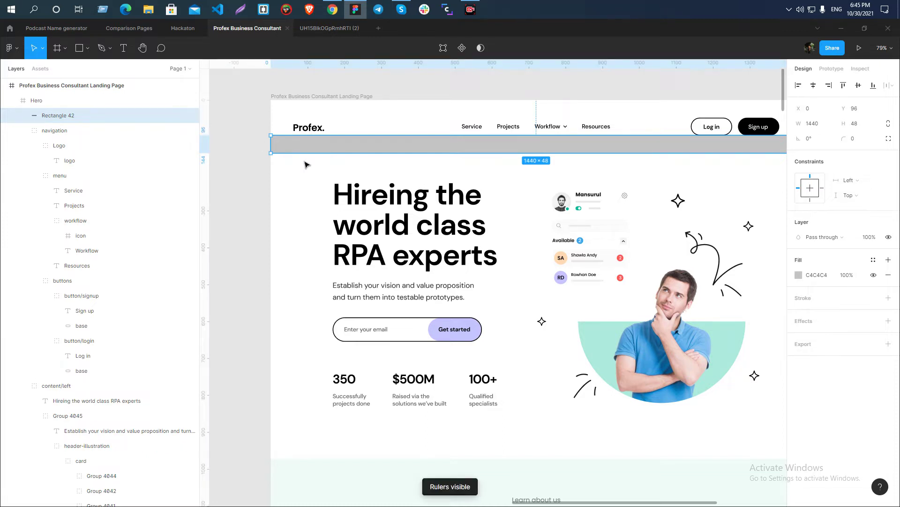
scroll(349, 162, down, 2)
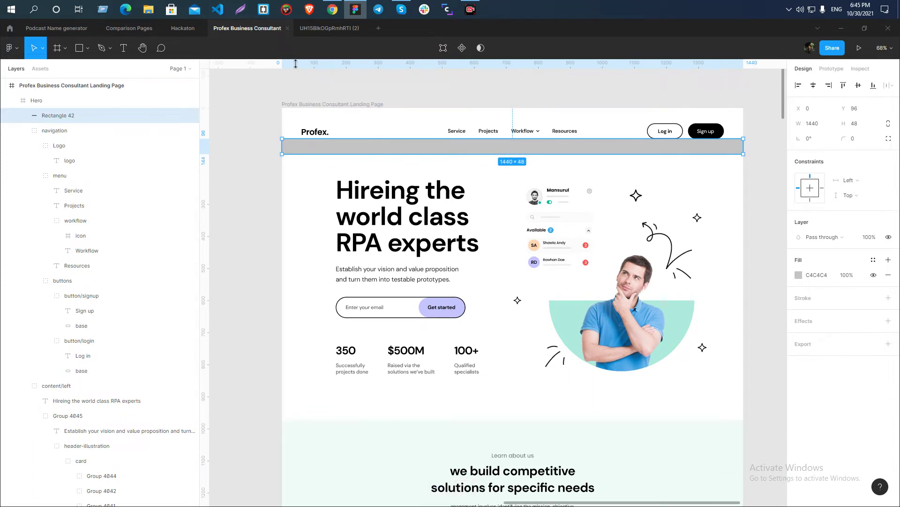
- Place horizontal guides along the upper and lower edges of the spacer rectangle below the navigation
drag(296, 65, 293, 155)
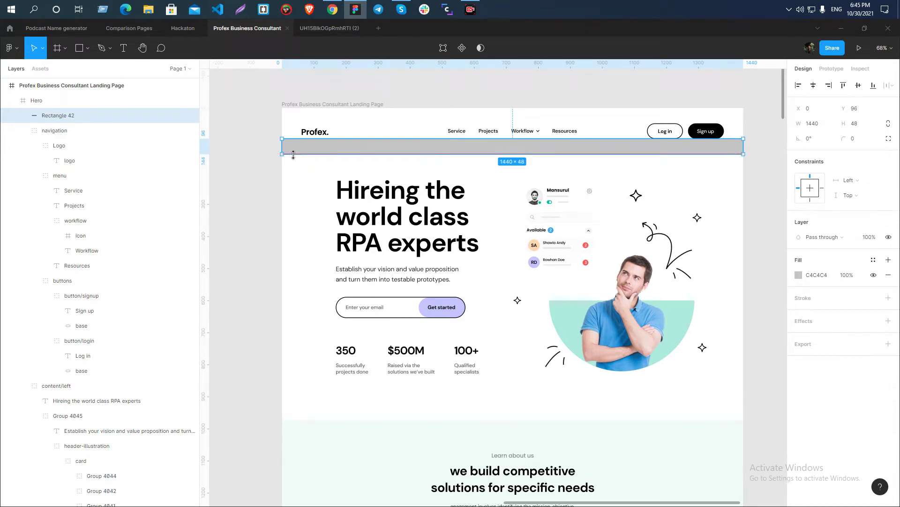
drag(298, 65, 303, 141)
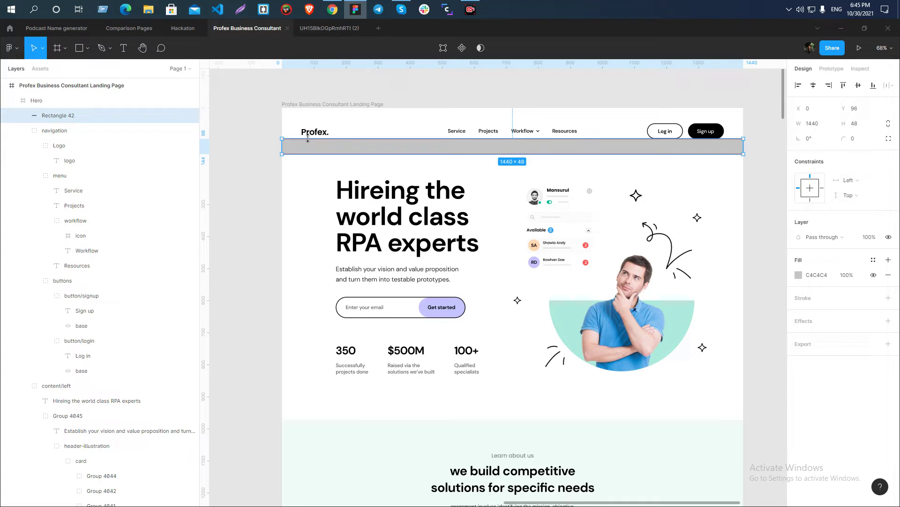
click(225, 161)
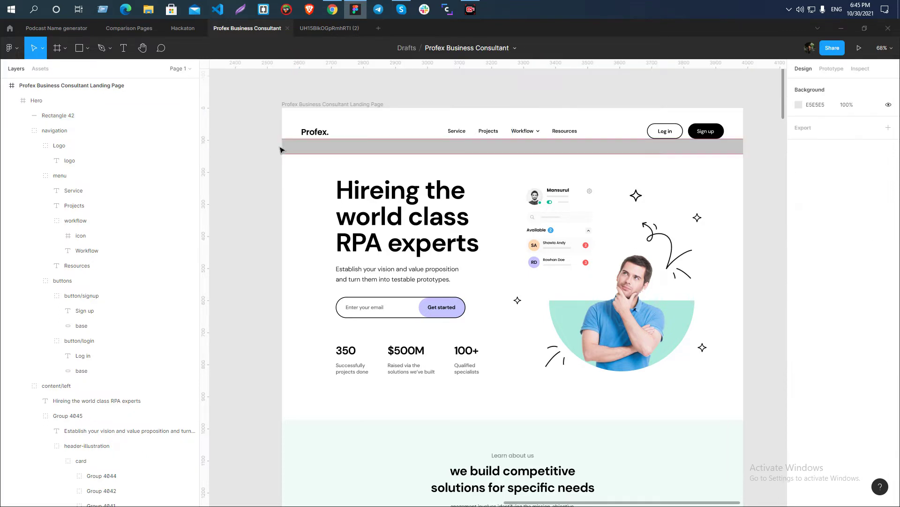
- Delete the spacer rectangle below the navigation
click(320, 148)
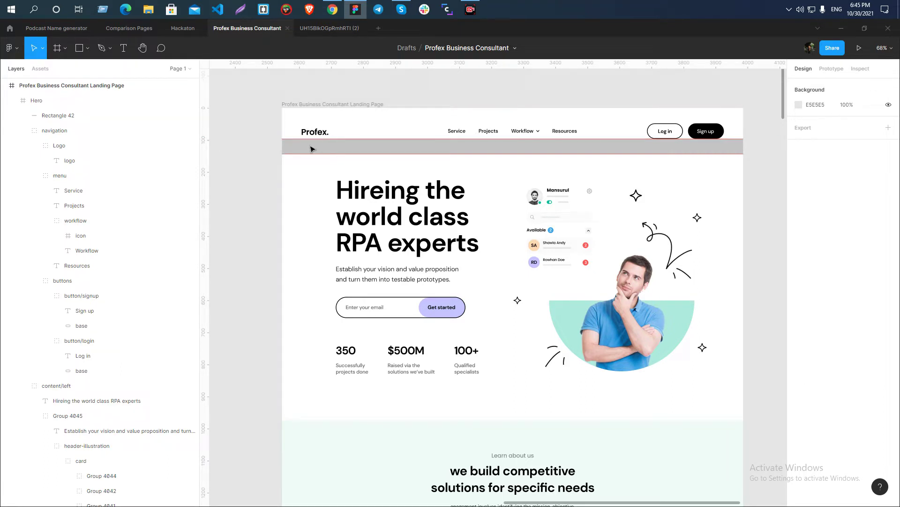
click(320, 149)
key(Delete)
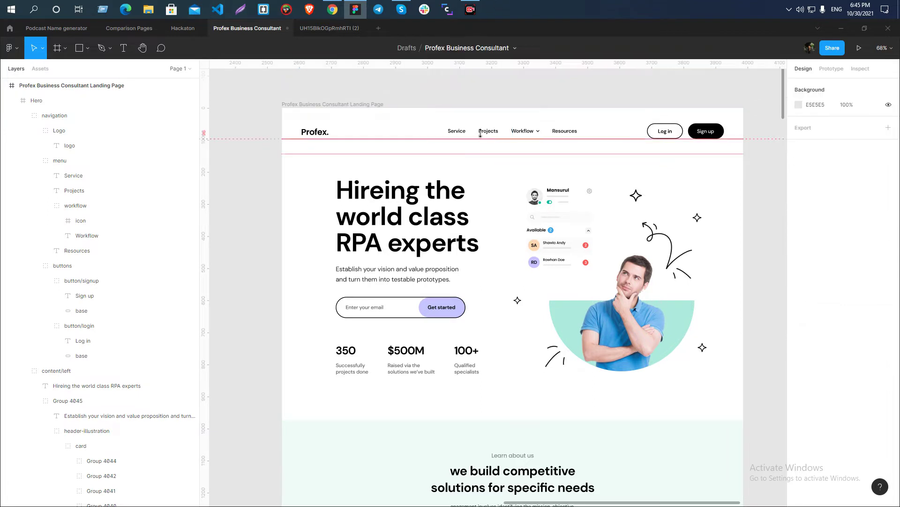
- Check the navbar section's bottom padding in Webflow, then examine the guides below the navigation in Figma
key(alt+Tab)
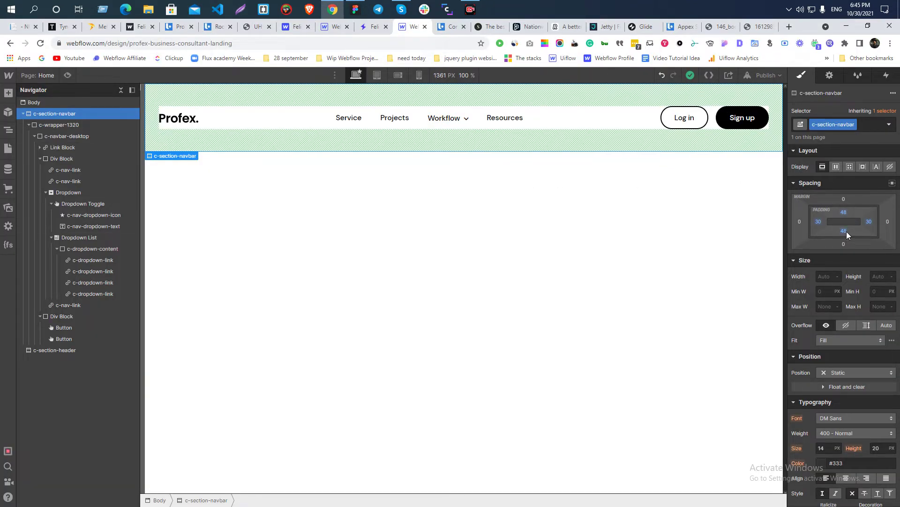
key(alt+Tab)
scroll(364, 139, up, 5)
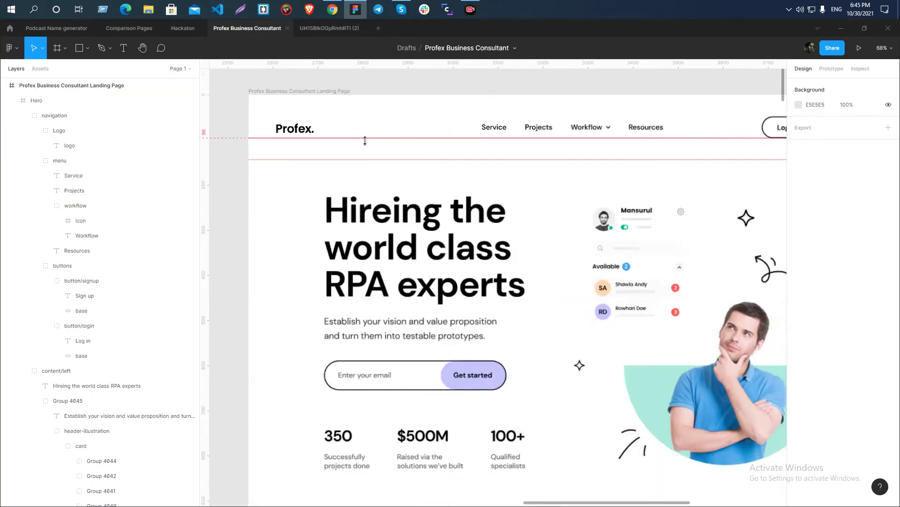
scroll(455, 165, down, 3)
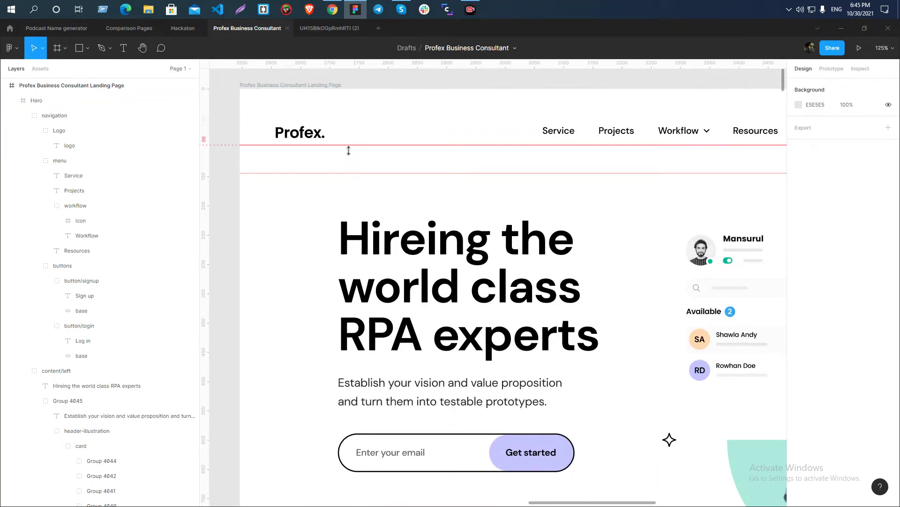
click(341, 165)
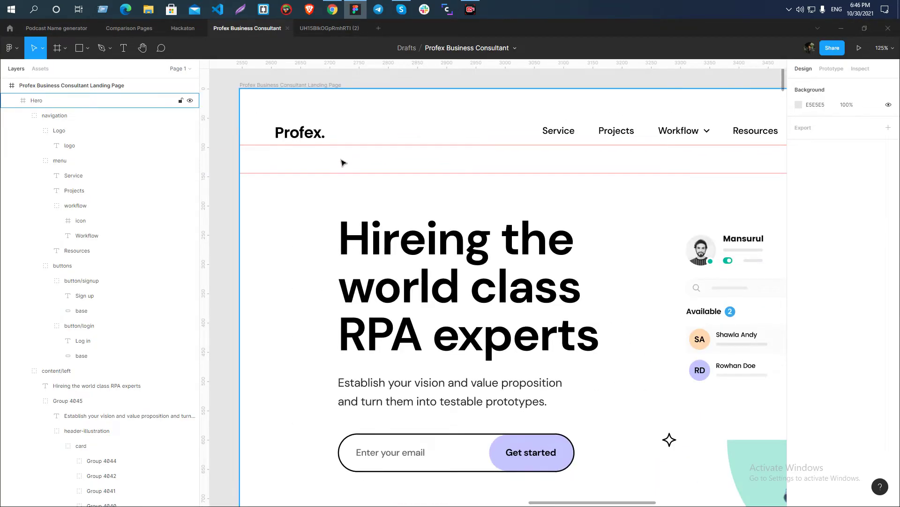
- Undo the spacer rectangle's deletion, the two guides and the rectangle's earlier stretch to full frame width
scroll(341, 162, down, 3)
key(Escape)
key(ctrl+v)
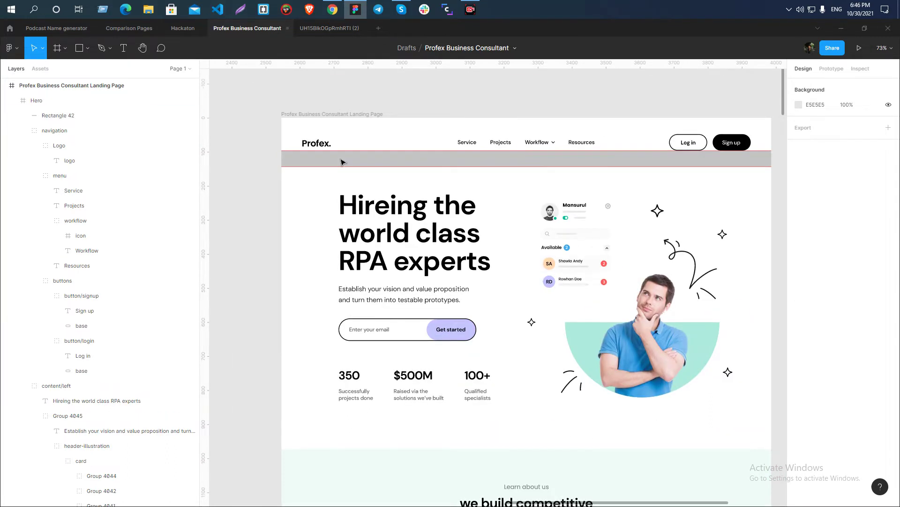
key(Tab)
key(Escape)
key(Escape)
key(Tab)
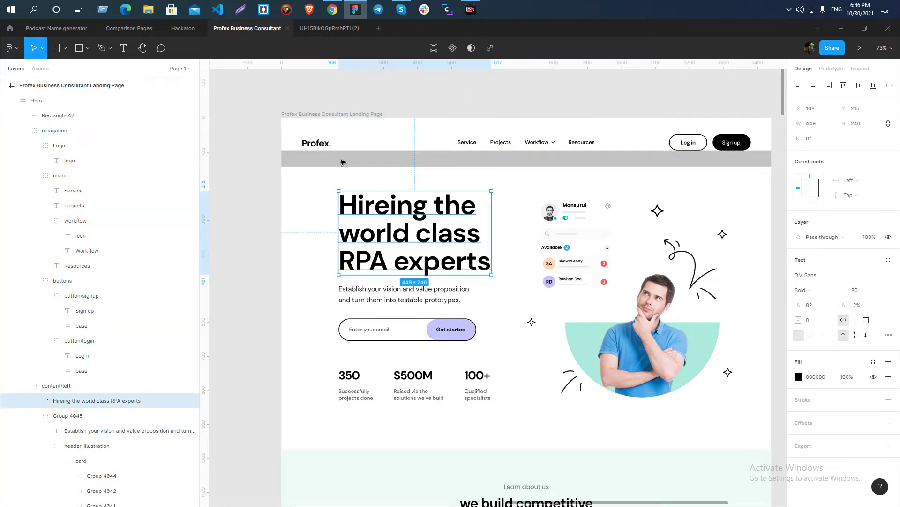
key(Escape)
key(Tab)
key(shift+Tab)
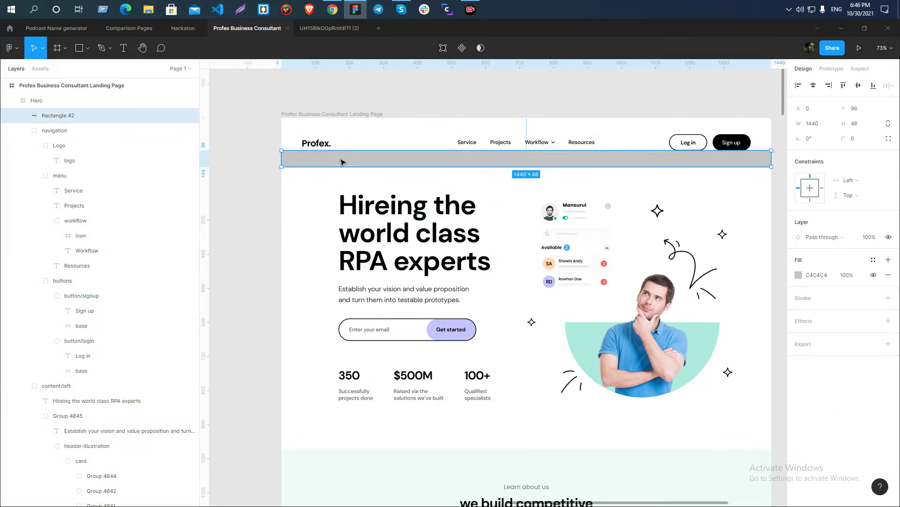
key(Escape)
key(Tab)
key(Escape)
key(shift+Tab)
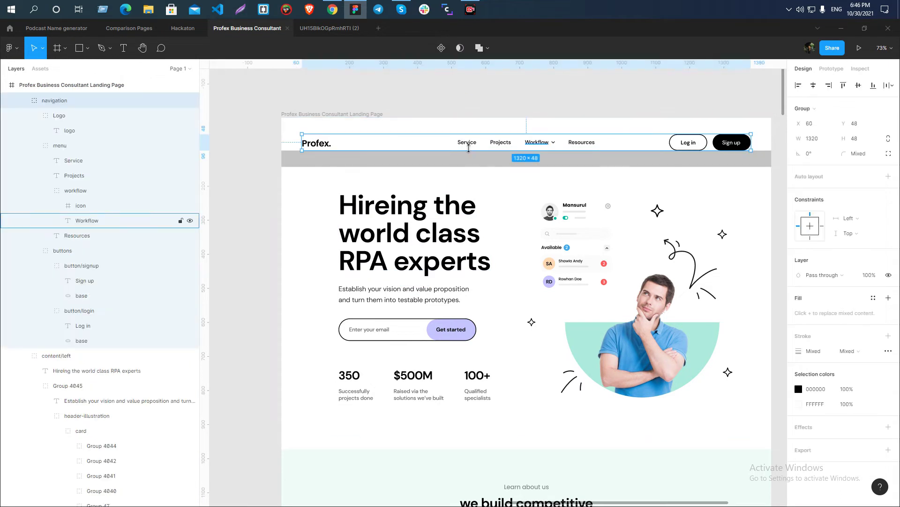
key(Escape)
key(Tab)
key(ctrl+z)
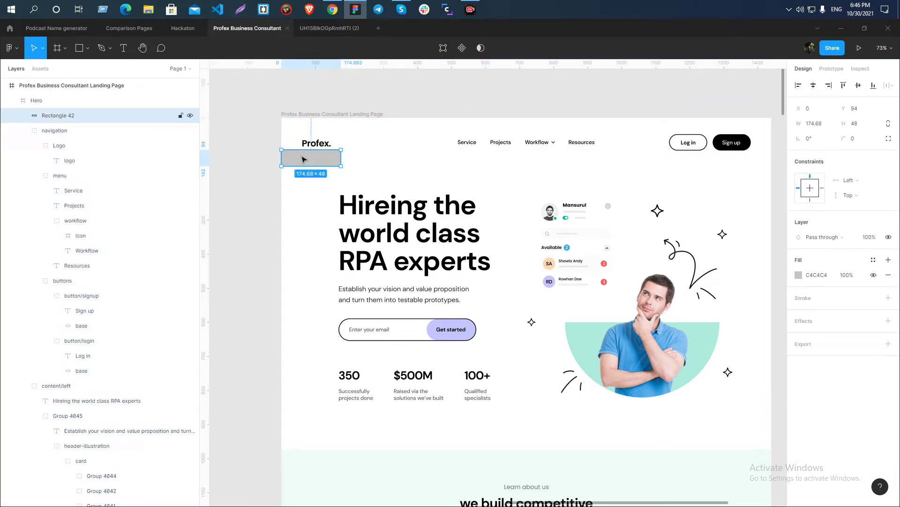
- Move the spacer rectangle to the Hero frame's upper edge at Y 0 and place a copy directly below the navigation at Y 96
drag(302, 160, 423, 127)
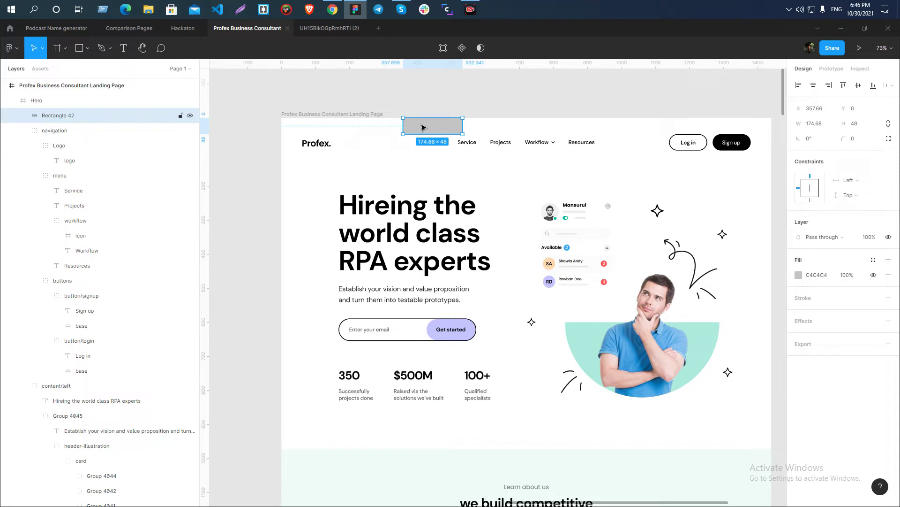
drag(423, 127, 283, 159)
click(407, 126)
- Stretch the spacer rectangles above and below the navigation to the frame's full width of 1440
drag(403, 126, 282, 125)
drag(463, 126, 771, 125)
click(731, 161)
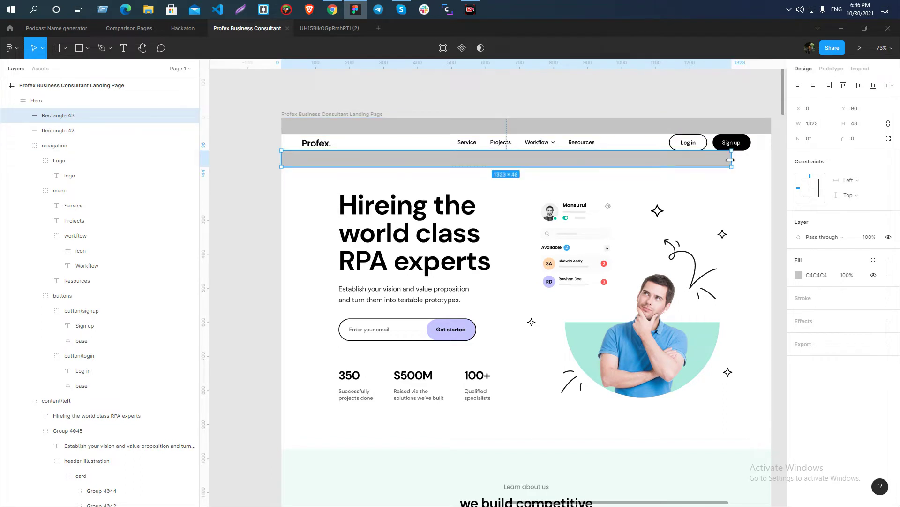
drag(759, 160, 772, 160)
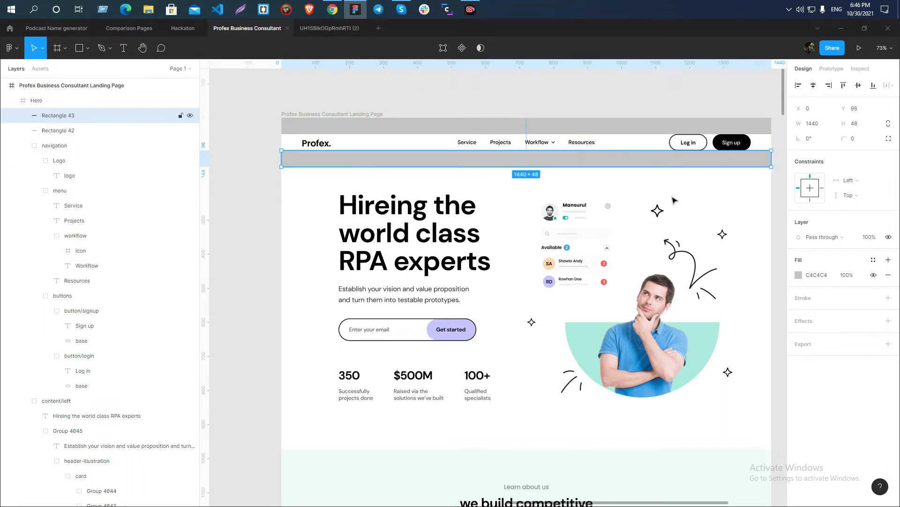
- Group the two spacer rectangles above and below the navigation and check the group's total height
click(265, 163)
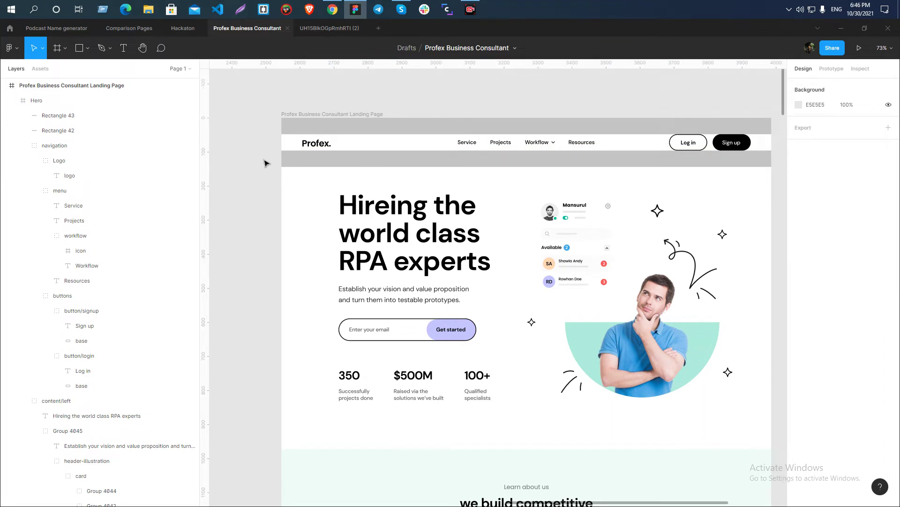
click(382, 161)
click(382, 161)
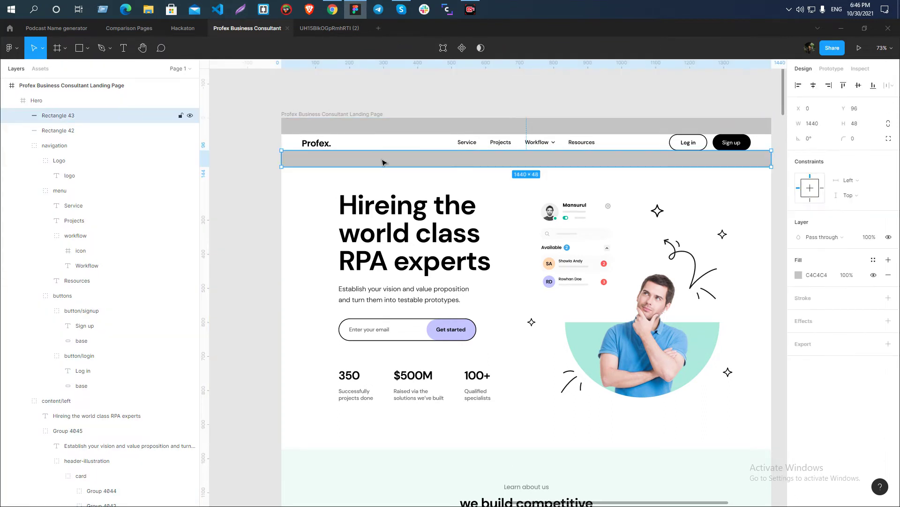
shift+click(385, 131)
key(ctrl+g)
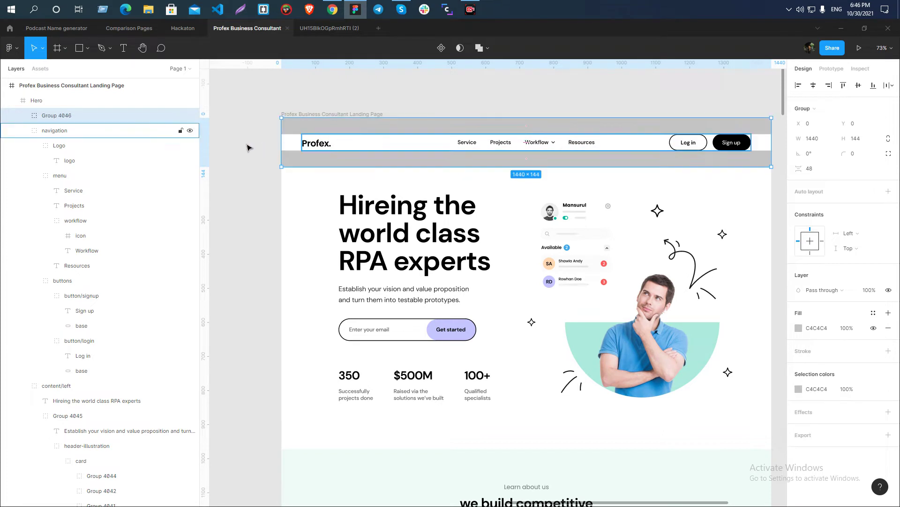
click(400, 128)
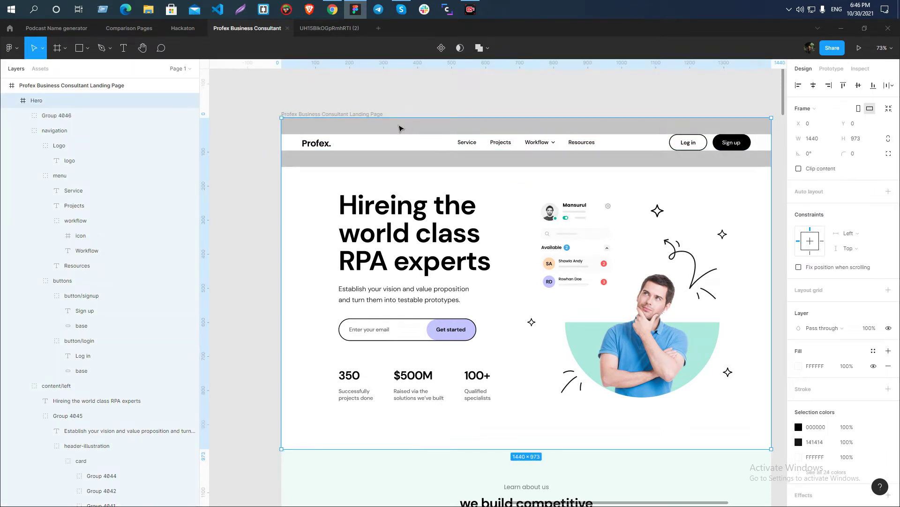
click(400, 128)
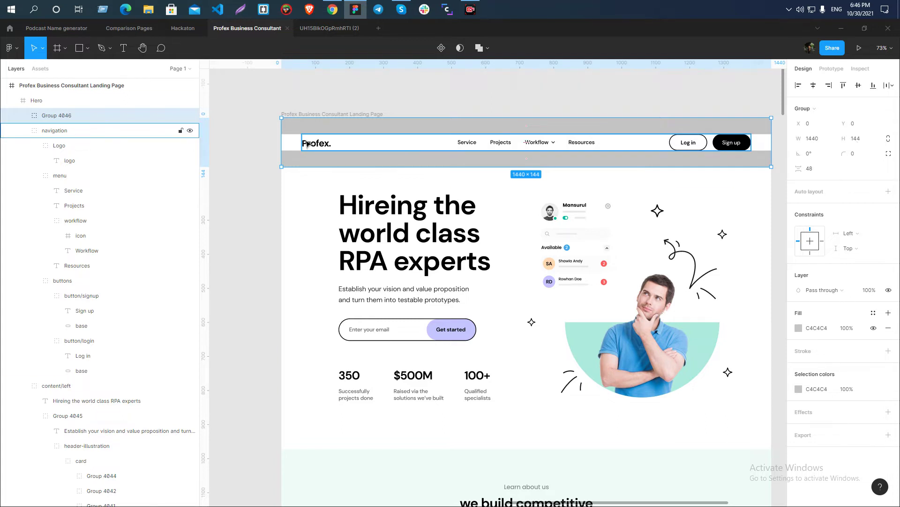
- Switch to Webflow, measure the navbar section's height with a screen capture selection, discard it and return to Figma
key(alt+Tab)
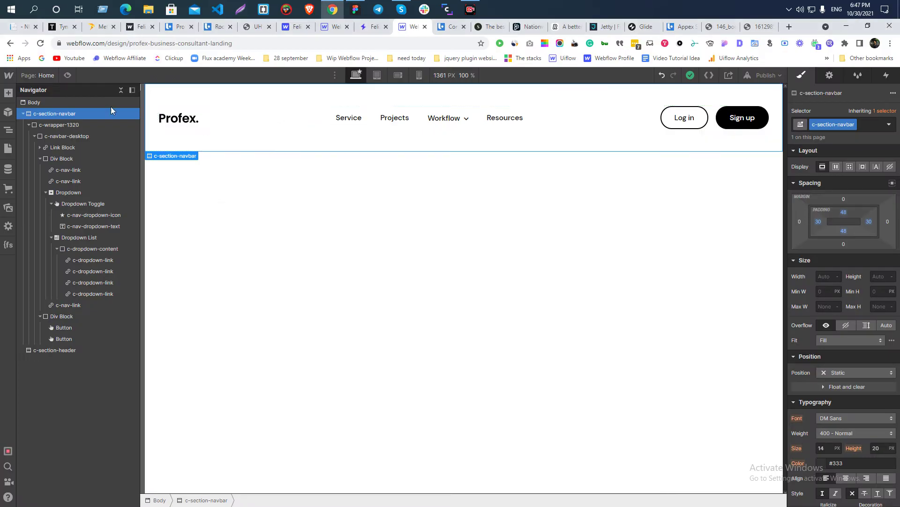
key(Print)
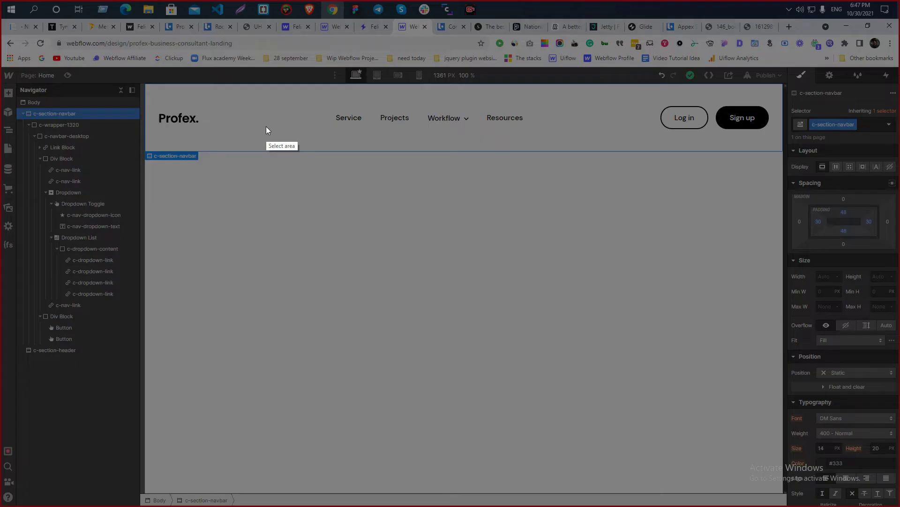
drag(222, 83, 305, 151)
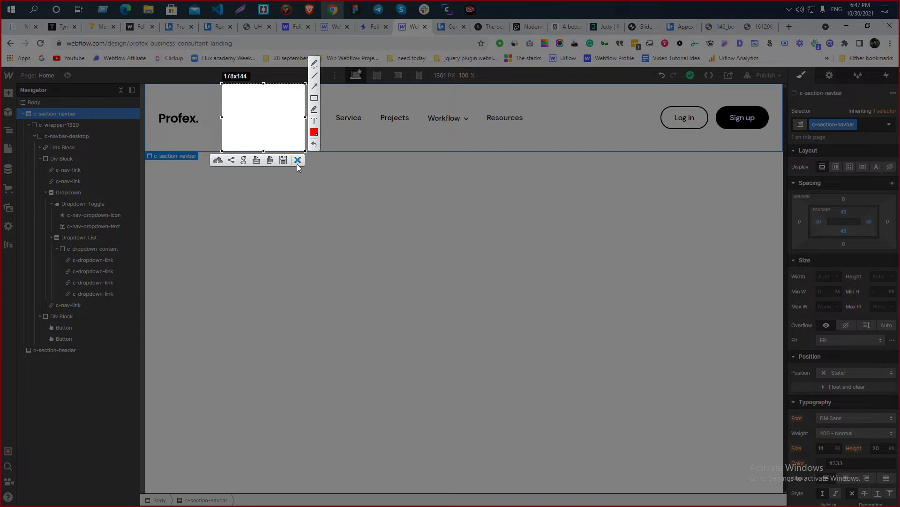
click(298, 160)
key(alt+Tab)
click(263, 168)
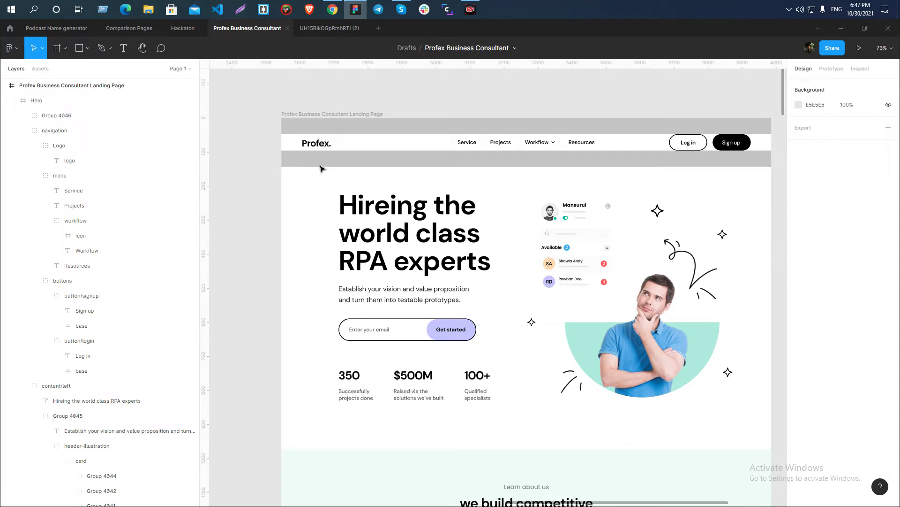
click(349, 162)
shift+click(354, 133)
key(Delete)
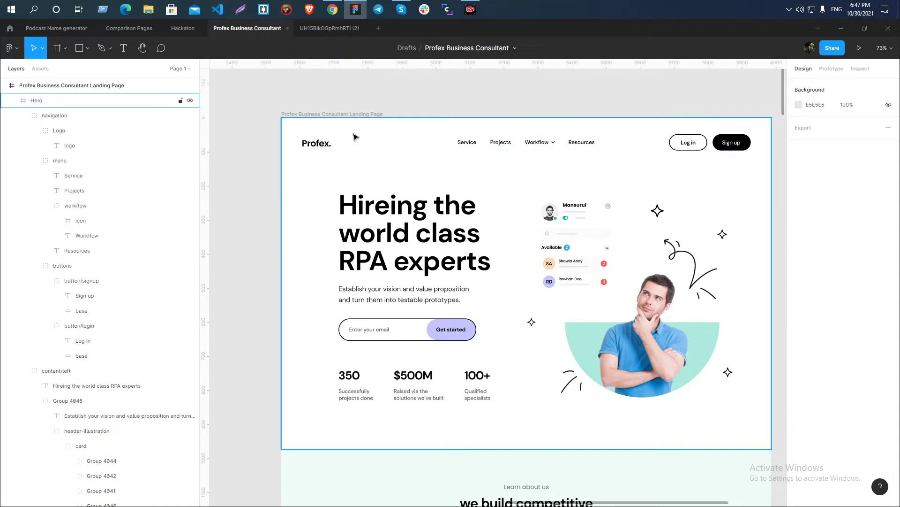
scroll(249, 159, down, 3)
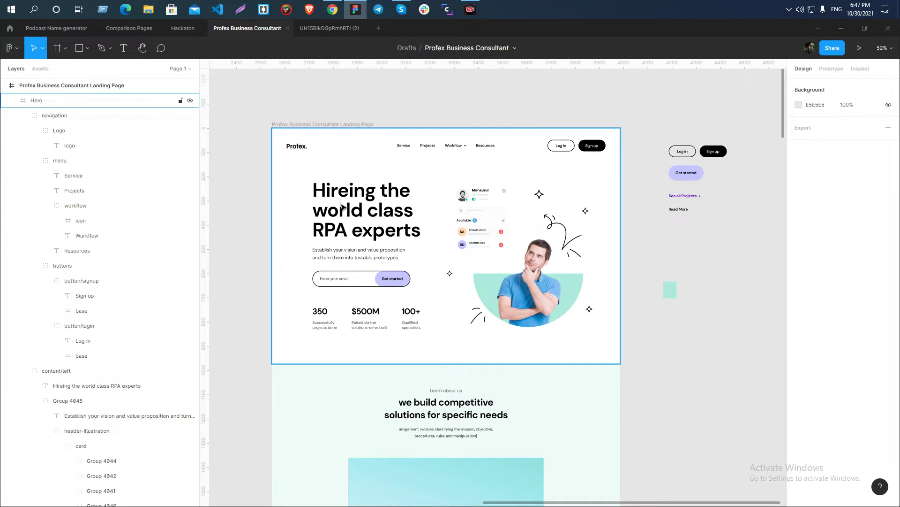
key(ctrl+z)
- Measure the gap from the lower spacer to the main heading and from the hero content group to the next section
ctrl+scroll(334, 183, up, 3)
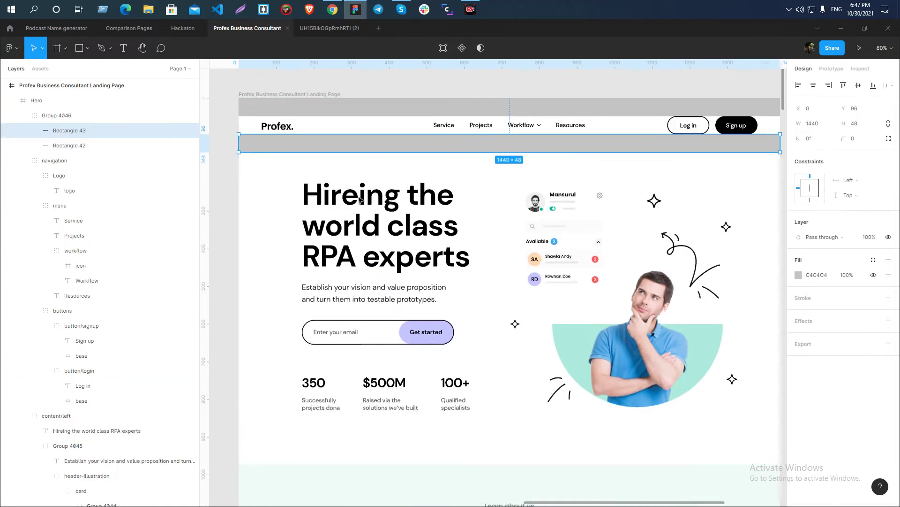
click(353, 184)
key(alt)
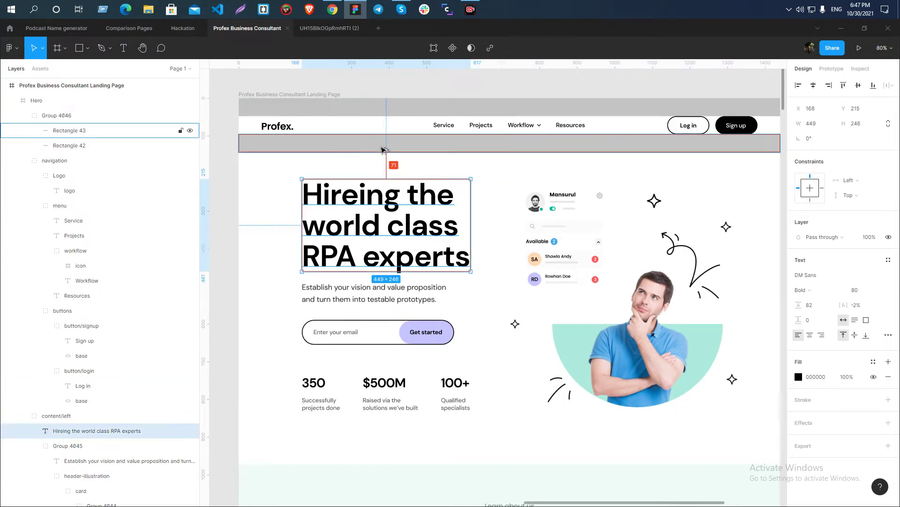
scroll(422, 262, down, 2)
click(442, 346)
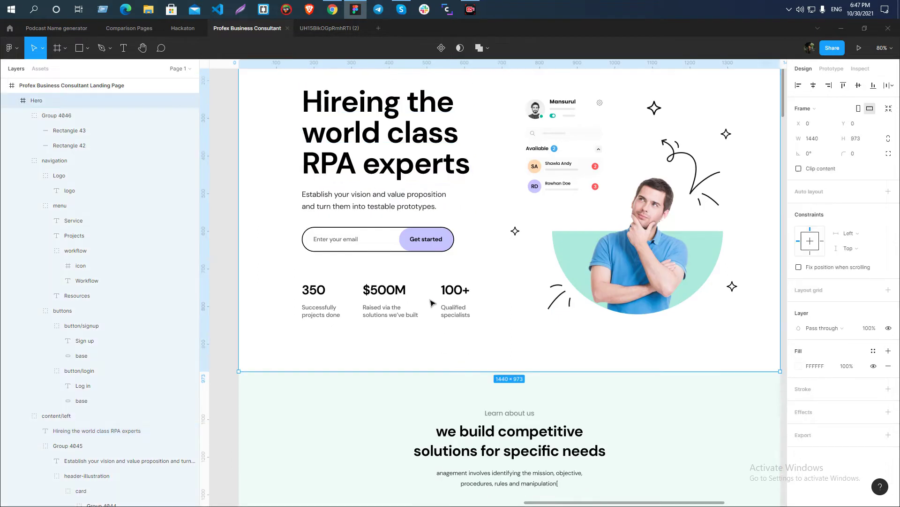
click(454, 306)
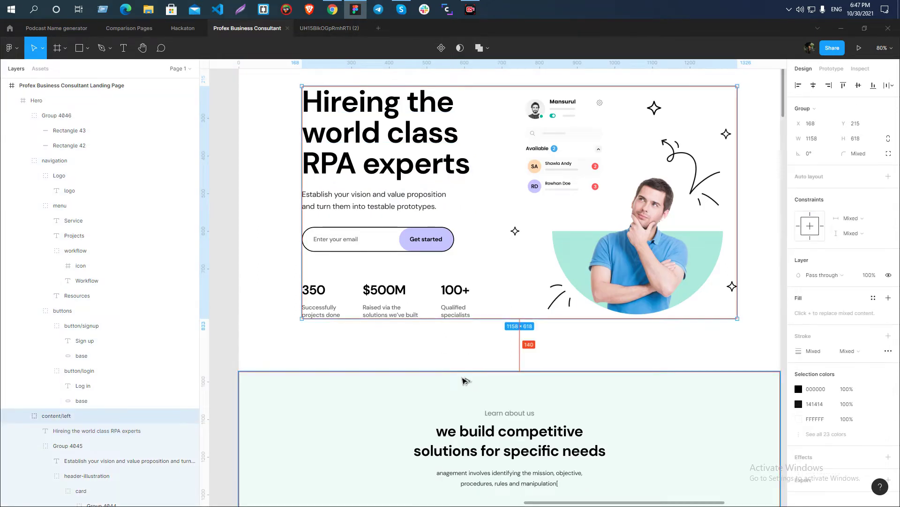
- Switch to Webflow and set c-section-header's padding to 71 px top, 140 px bottom and 30 px on the left and right
key(alt+Tab)
click(267, 197)
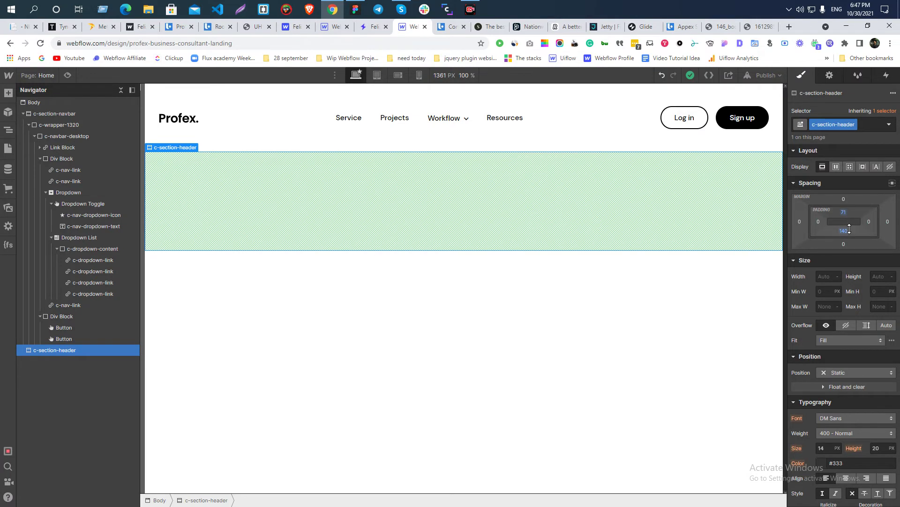
drag(818, 221, 829, 234)
click(818, 220)
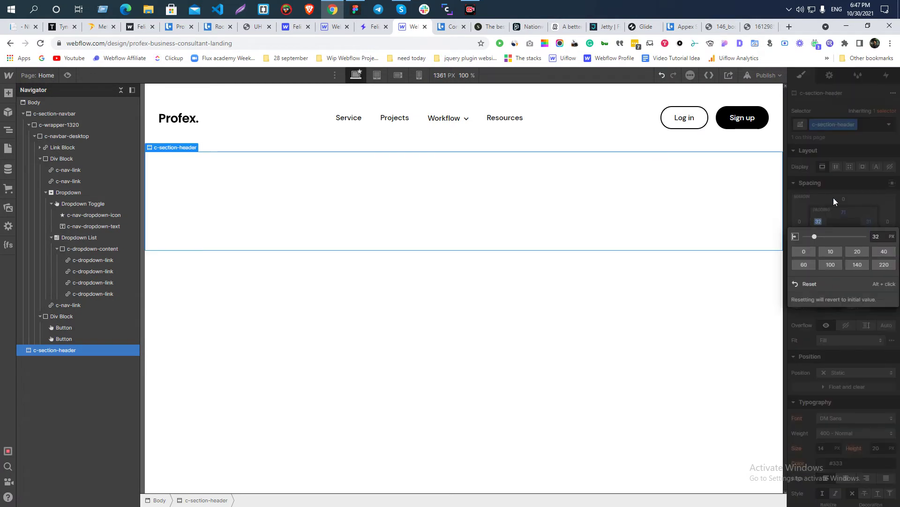
drag(853, 205, 873, 209)
click(868, 207)
key(Escape)
click(870, 218)
key(Escape)
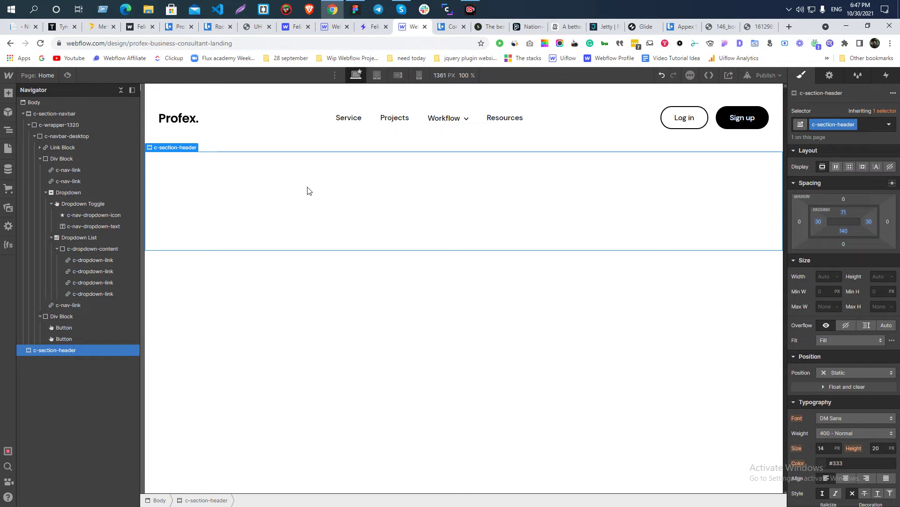
- Return to Figma and undo the spacer rectangles added above and below the navigation, including their grouping
key(alt+Tab)
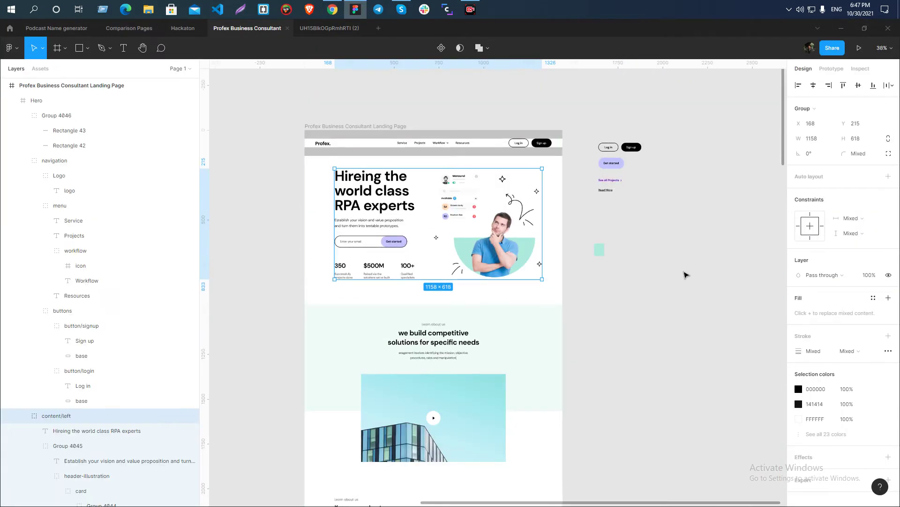
click(644, 292)
key(ctrl+z)
key(ctrl+z)
key(ctrl+z)
key(ctrl+z)
key(ctrl+z)
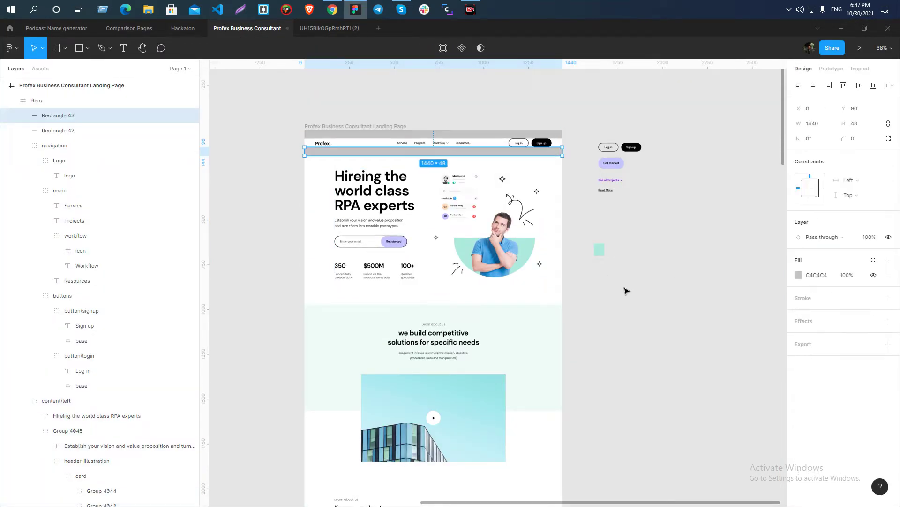
scroll(424, 200, up, 2)
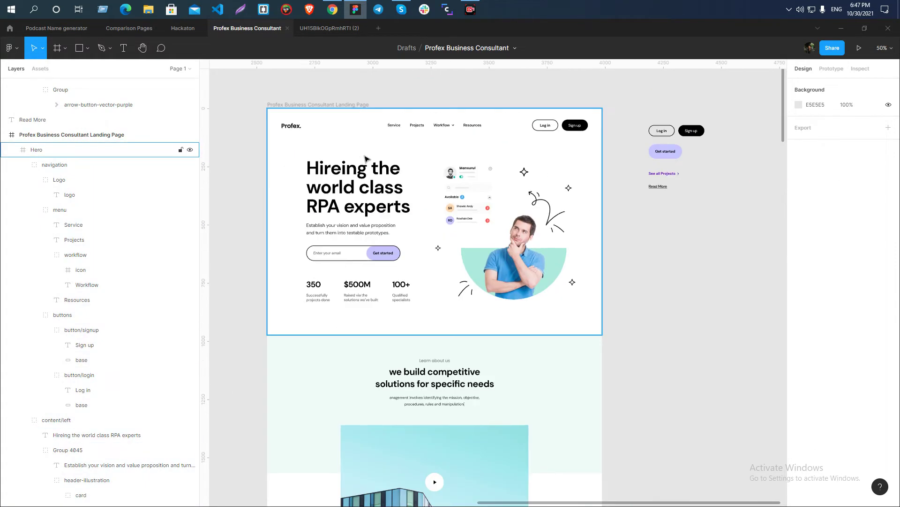
- Check the widths of the navigation group and the hero content group
click(294, 132)
click(295, 131)
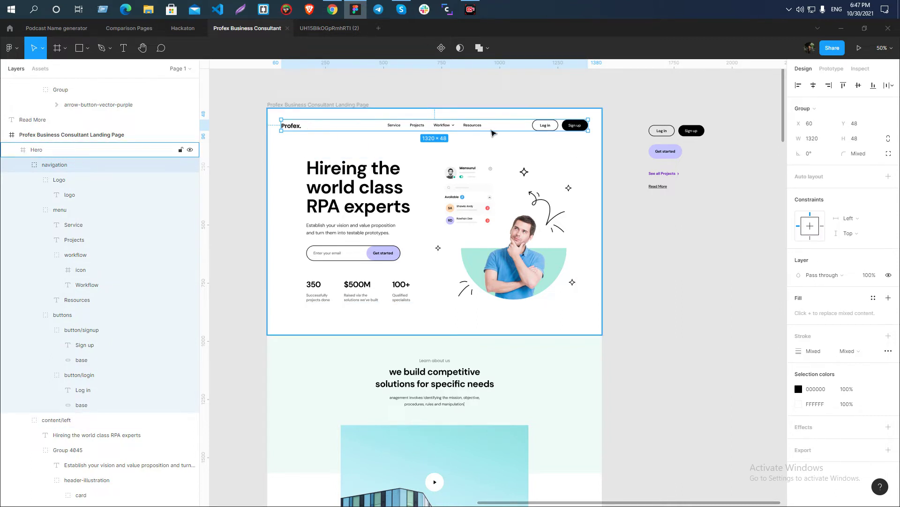
click(444, 224)
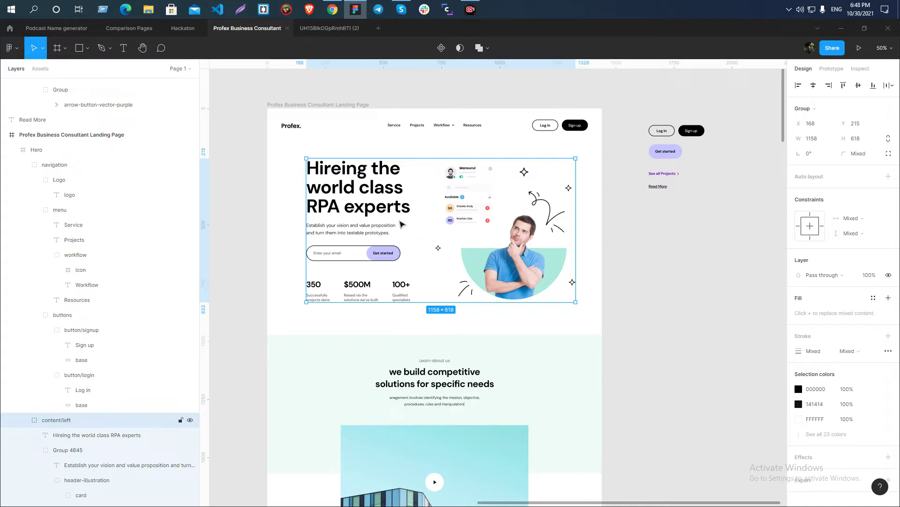
ctrl+scroll(336, 217, up, 3)
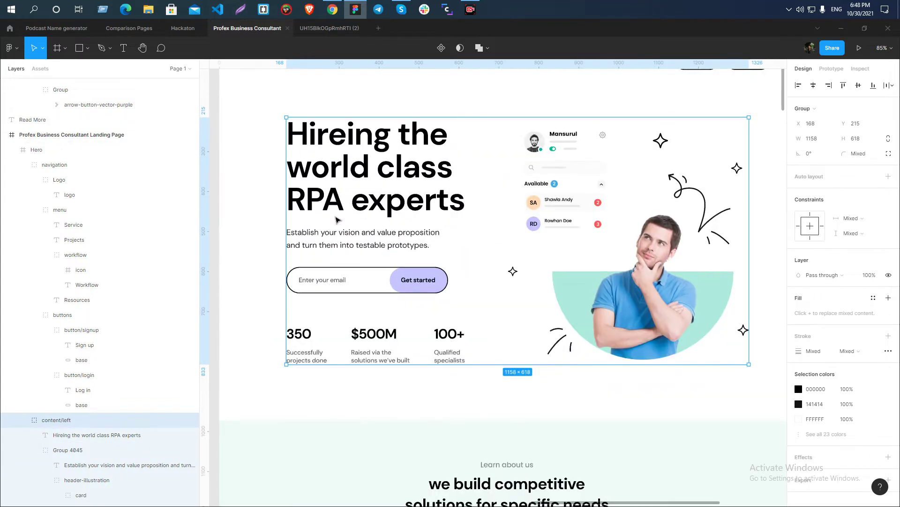
ctrl+scroll(336, 217, down, 3)
- Draw a rectangle just below the navigation, 1320 wide and about 177 high, placed behind the hero content
key(r)
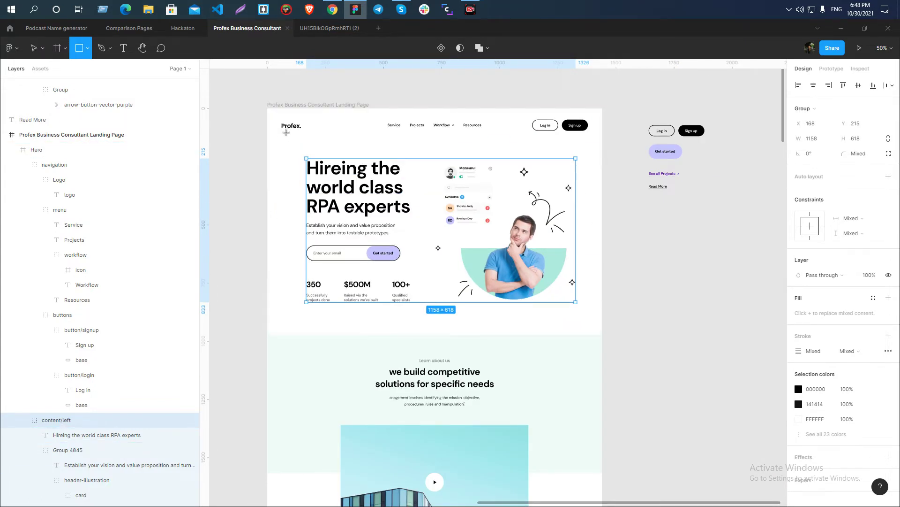
mouse_move(286, 133)
mouse_down()
mouse_move(478, 178)
mouse_move(589, 172)
mouse_up()
click(295, 150)
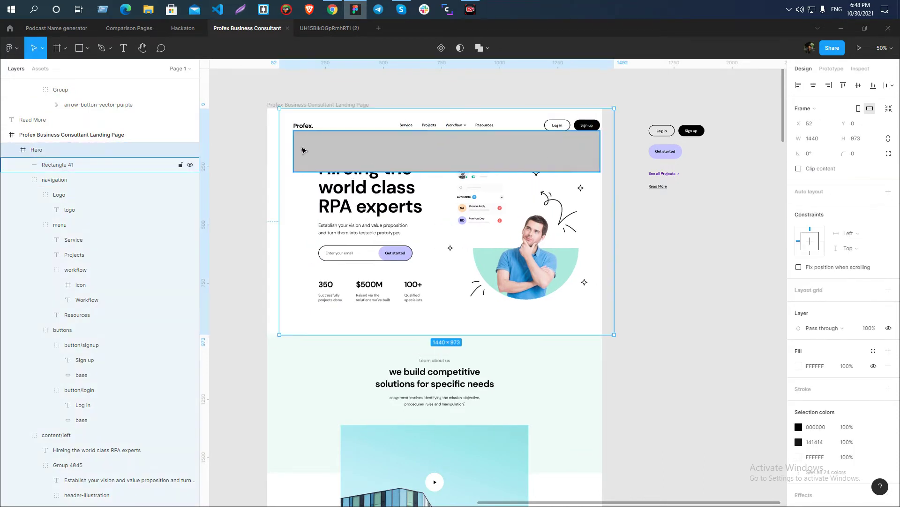
click(302, 150)
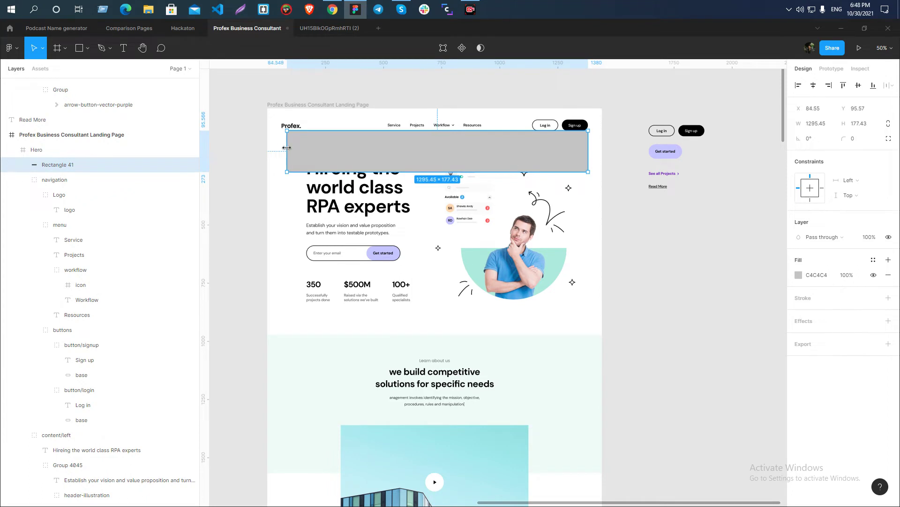
drag(281, 149, 283, 148)
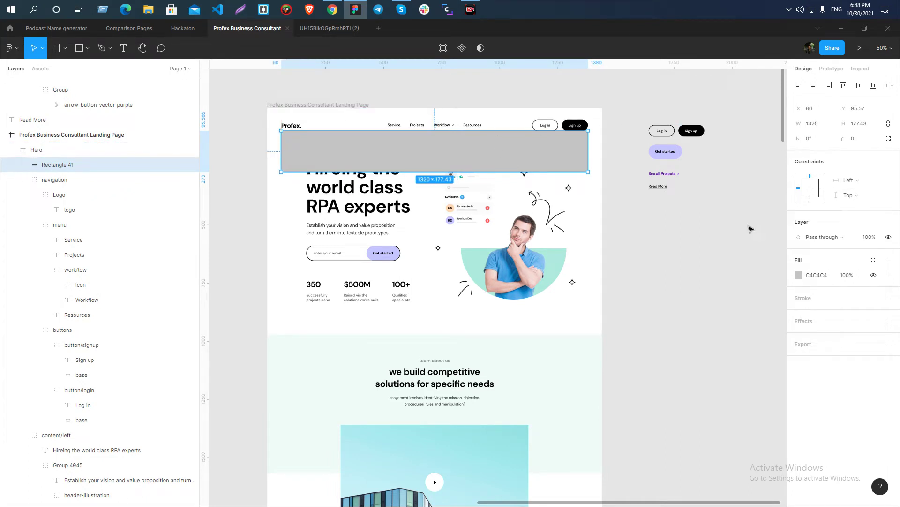
key(ctrl+shift+bracketleft)
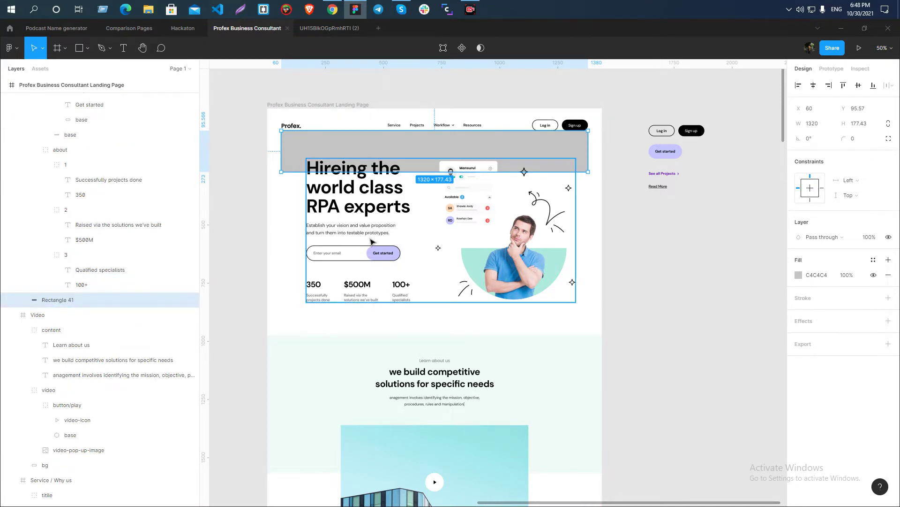
- Draw a second rectangle over the lower hero content, 1142 wide and about 436 high, and place it behind the content
key(r)
drag(307, 208, 573, 310)
key(ctrl+shift+bracketleft)
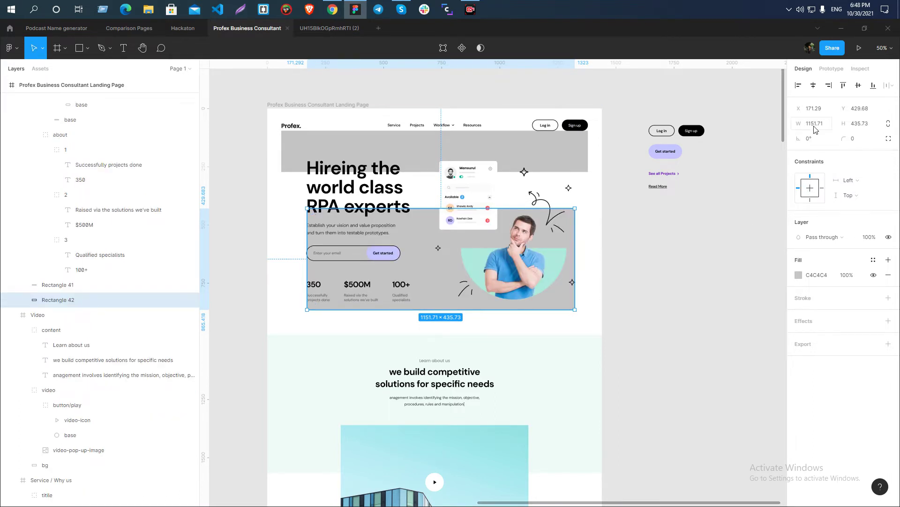
mouse_move(576, 266)
mouse_down()
mouse_move(562, 266)
mouse_move(573, 266)
mouse_up()
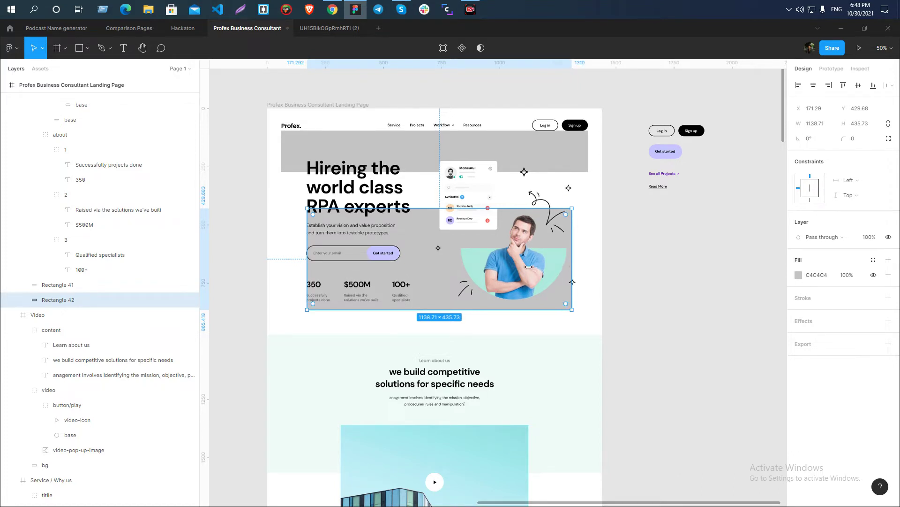
mouse_move(307, 259)
mouse_down()
mouse_move(294, 259)
mouse_move(307, 259)
mouse_up()
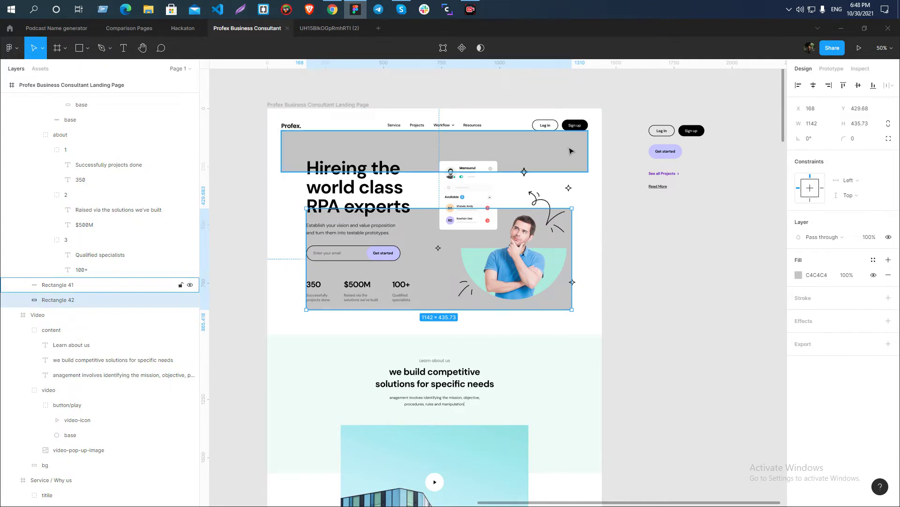
- Measure the horizontal gap between the right edges of the two rectangles with a screen capture selection at 100% zoom, then discard the capture
scroll(592, 186, up, 3)
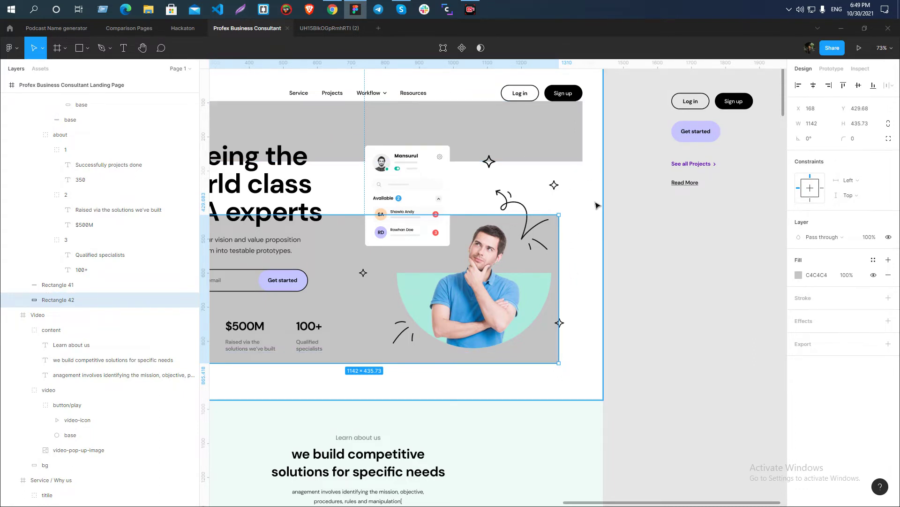
key(shift+0)
key(Print)
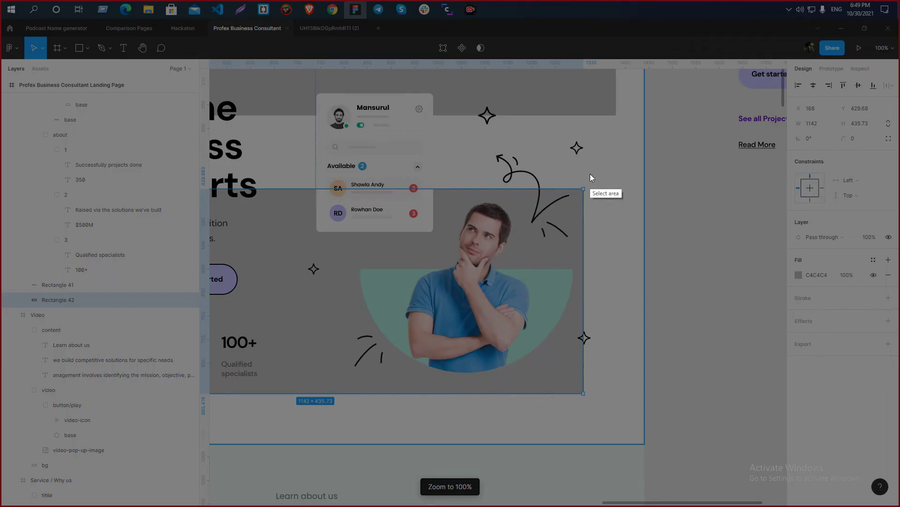
drag(583, 85, 615, 420)
drag(582, 252, 584, 252)
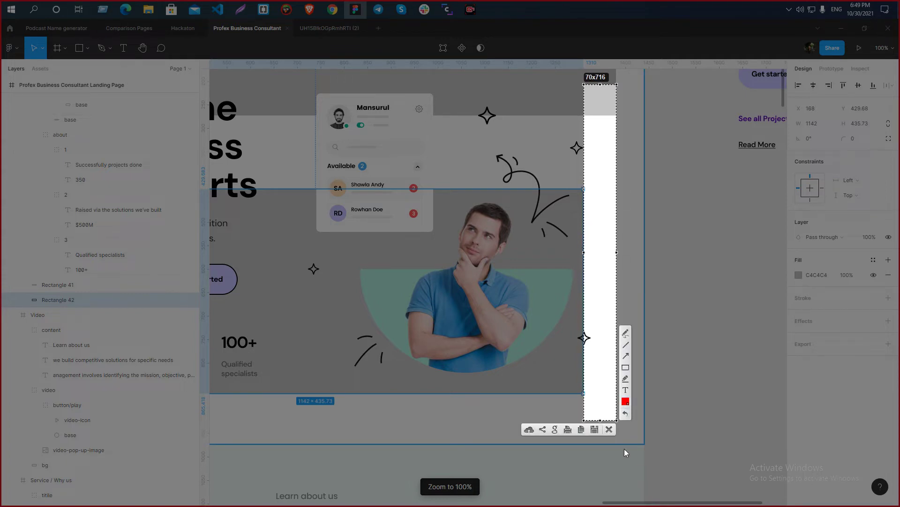
click(610, 429)
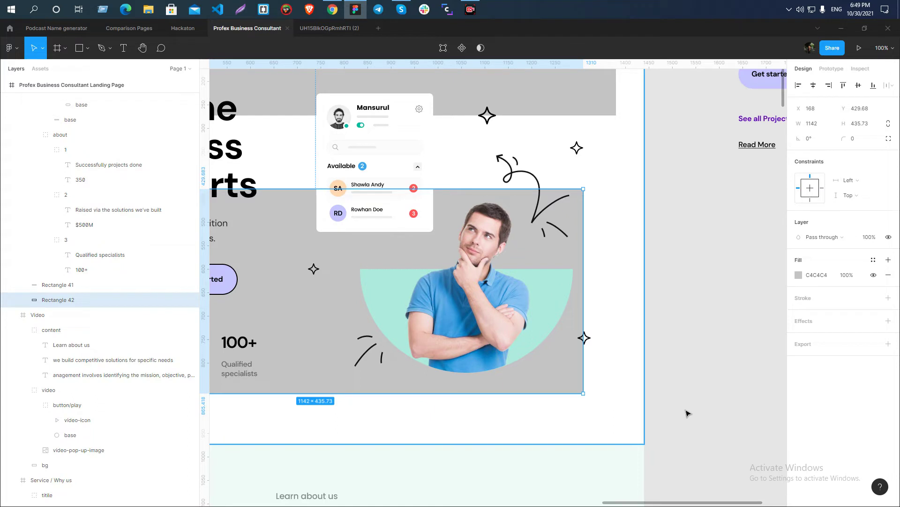
scroll(679, 410, down, 3)
- Switch to Webflow, add a div block inside c-section-header and assign it the existing class c-wrapper-1320
key(alt+Tab)
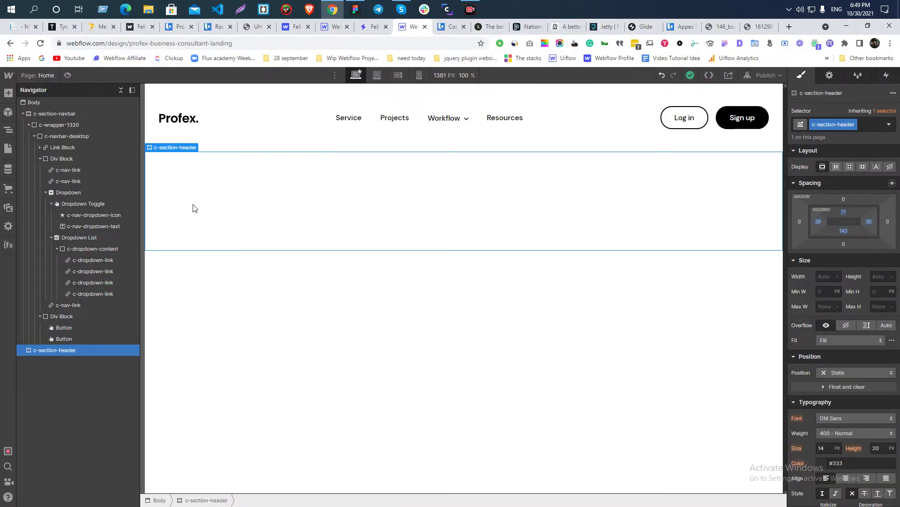
key(ctrl+e)
text(d)
key(Return)
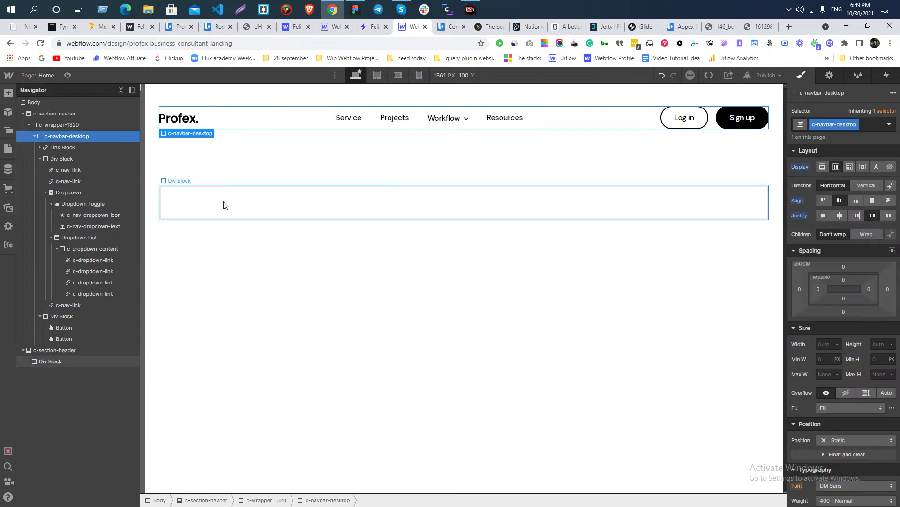
click(842, 125)
text(C-WRAP)
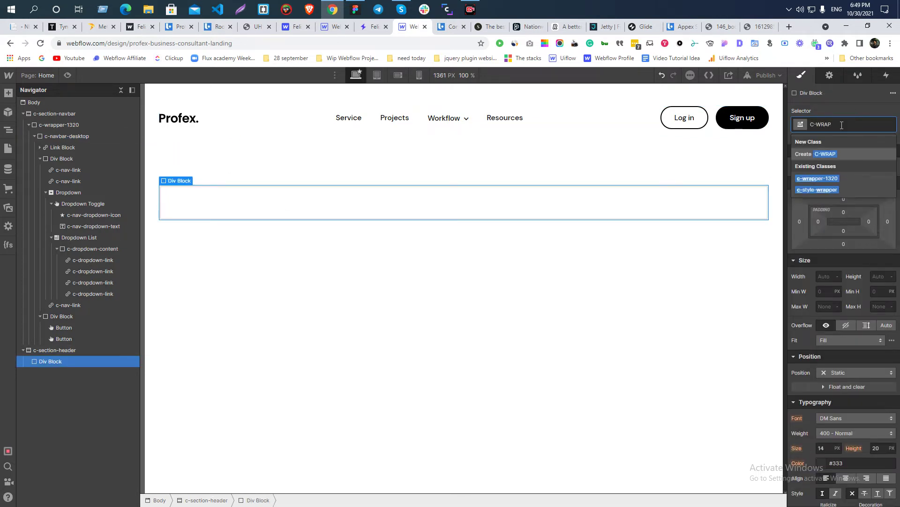
click(806, 178)
click(237, 229)
click(234, 215)
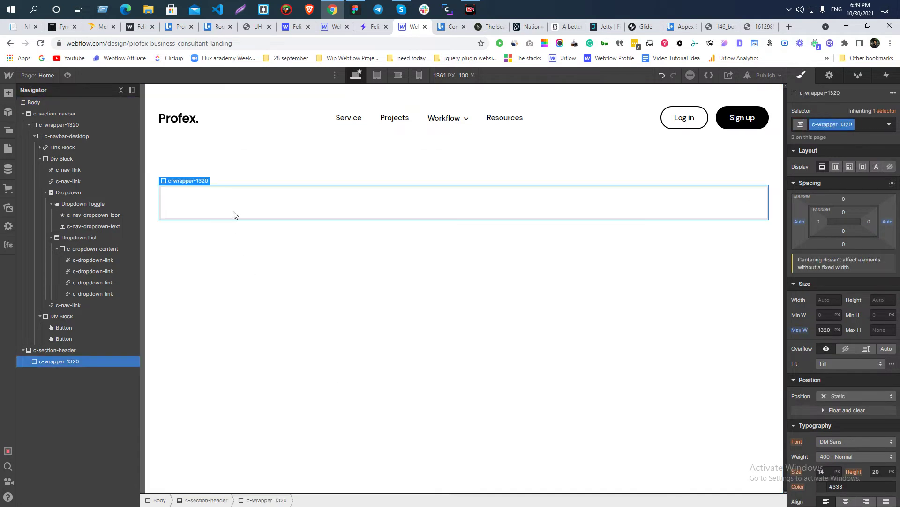
- Return to Figma and undo the two measuring rectangles in the hero frame
key(alt+Tab)
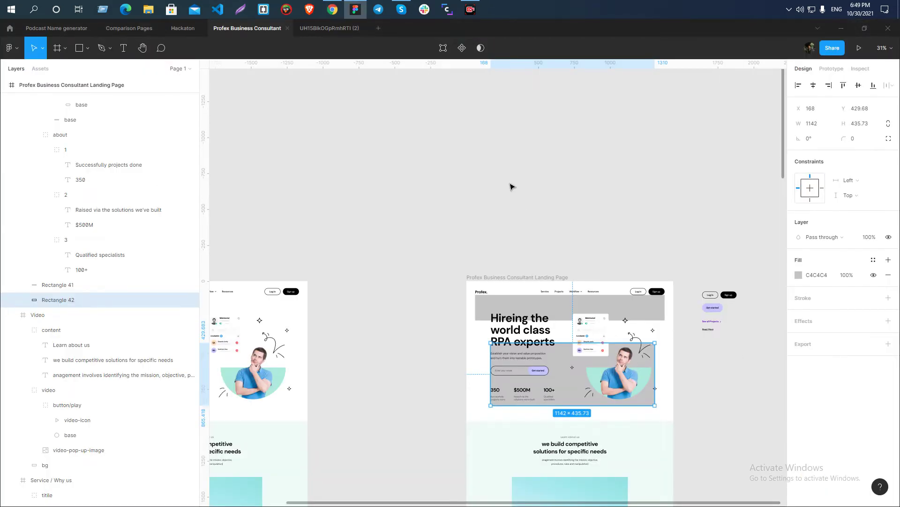
scroll(512, 187, down, 3)
scroll(526, 281, up, 4)
key(ctrl+z)
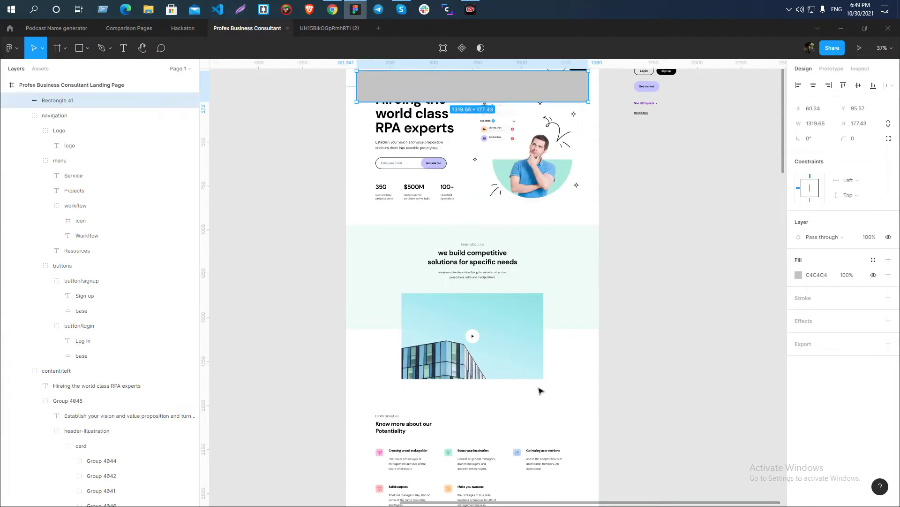
key(ctrl+z)
scroll(490, 291, up, 3)
scroll(464, 197, down, 1)
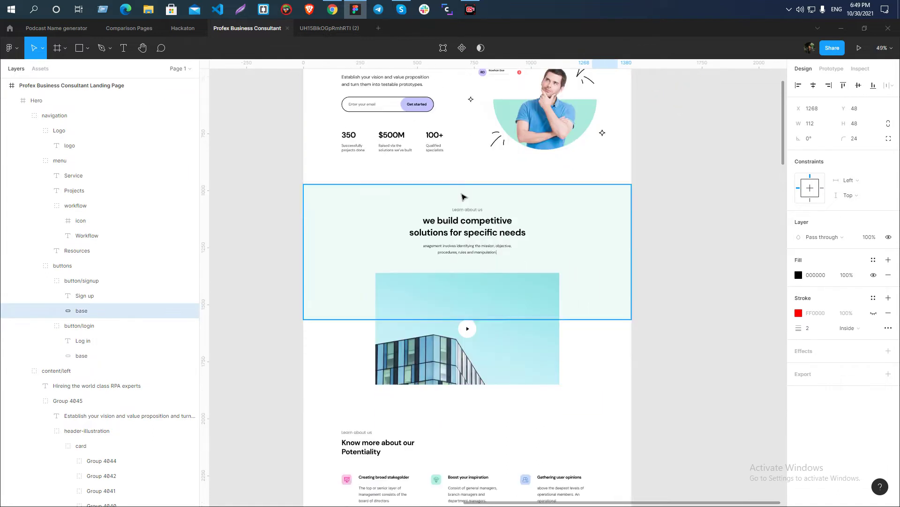
- Inspect the dimensions of the hero frame, its main heading and the hero content group
scroll(463, 197, down, 3)
click(461, 205)
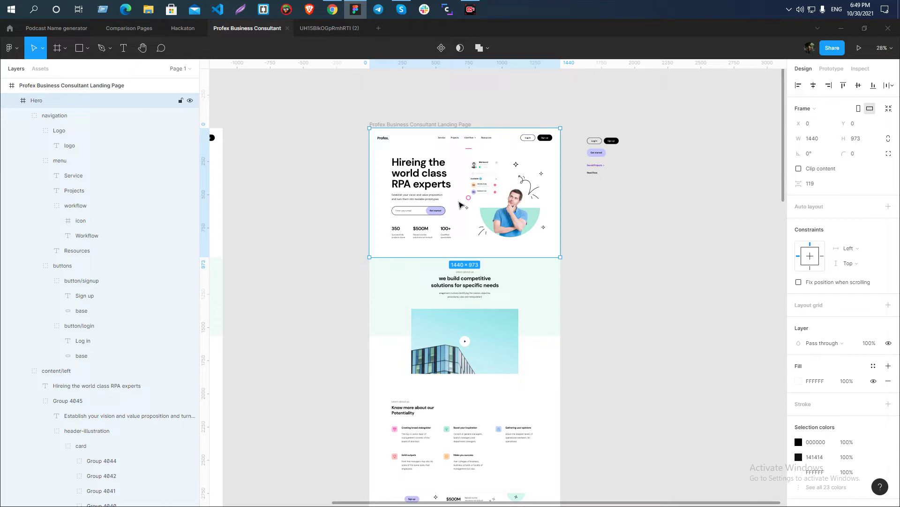
double_click(447, 186)
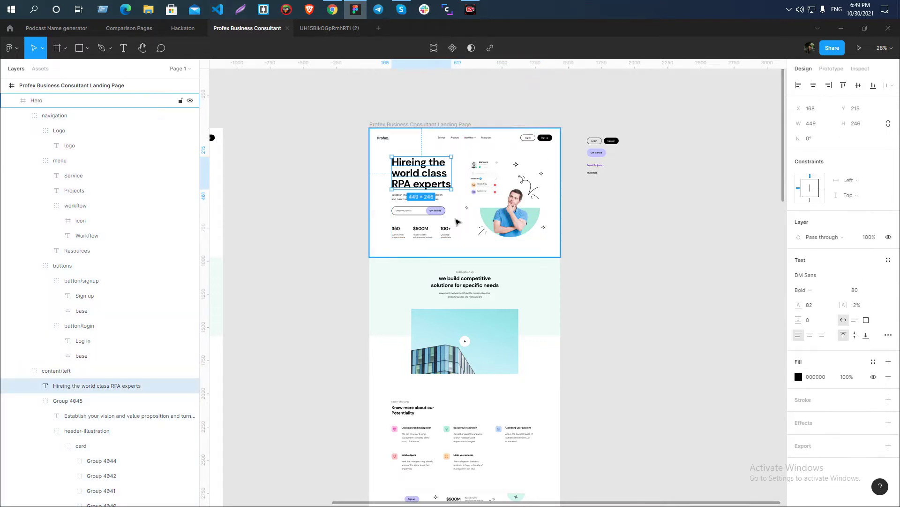
click(458, 222)
double_click(448, 189)
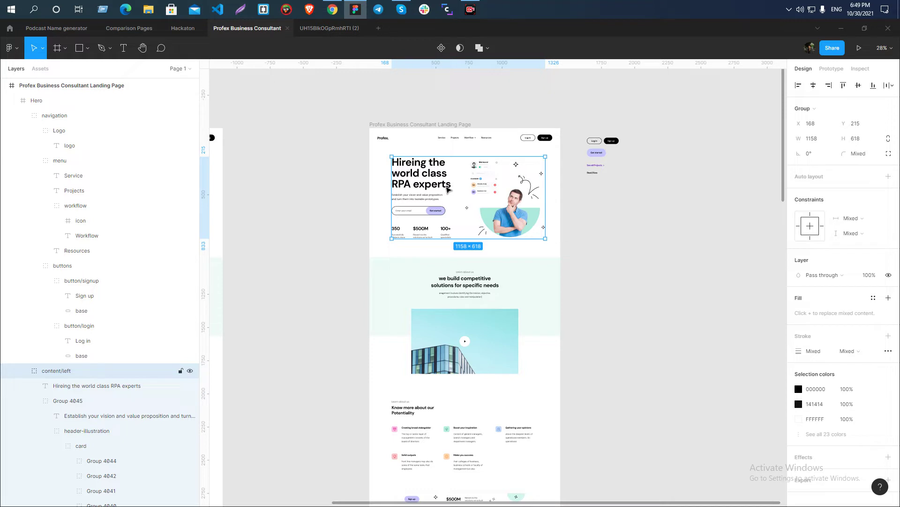
- Switch to Webflow, add a div block inside the header section's c-wrapper-1320 and open its class selector
key(alt+Tab)
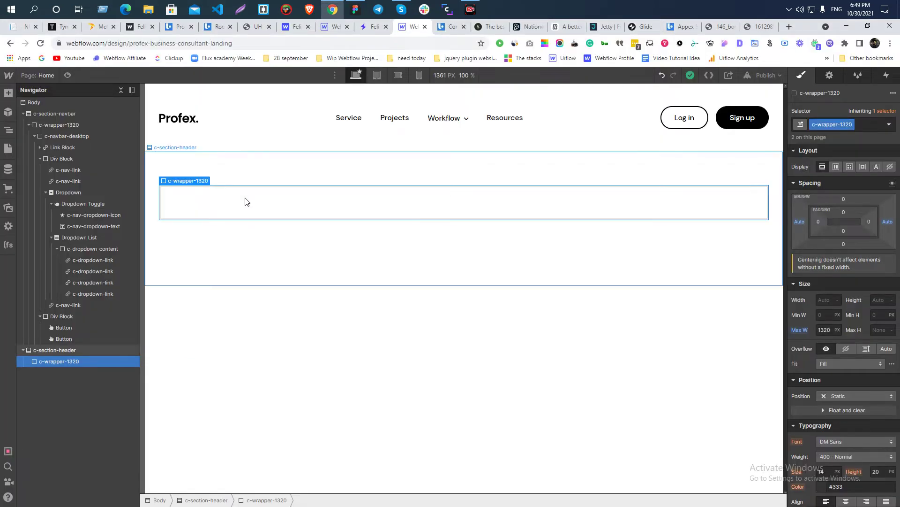
key(ctrl+e)
text(D)
click(354, 151)
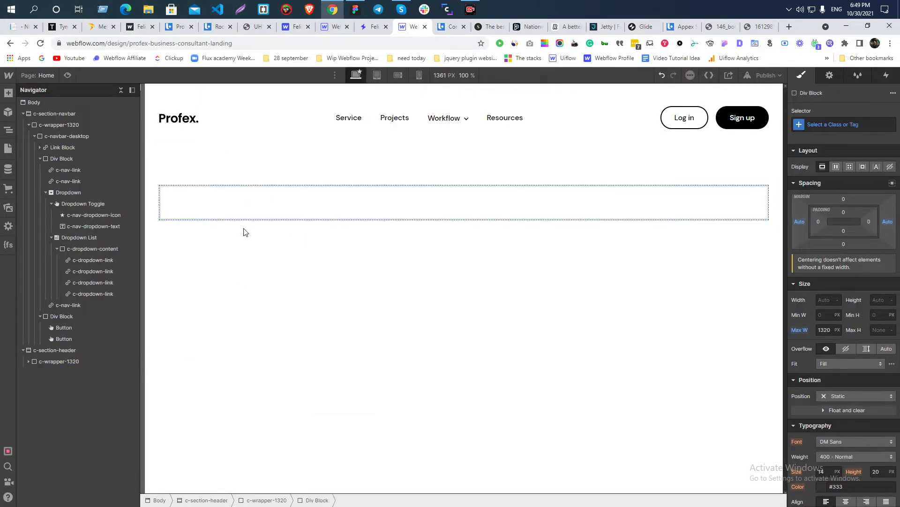
click(820, 125)
text(c-wrapper)
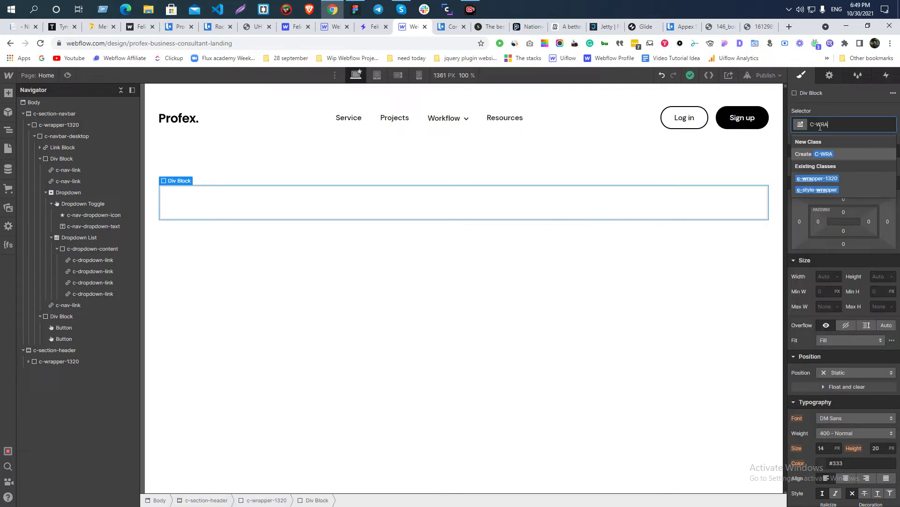
key(BackSpace)
key(BackSpace)
key(BackSpace)
key(BackSpace)
key(BackSpace)
key(BackSpace)
key(BackSpace)
key(BackSpace)
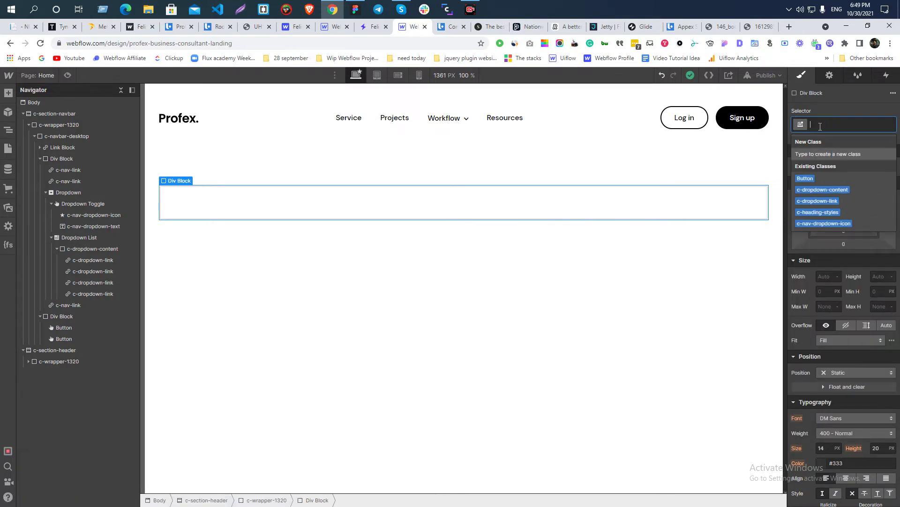
- Create the class c-wrapper-1142 on the new div block inside the header section's c-wrapper-1320
text(c-wrapper=1)
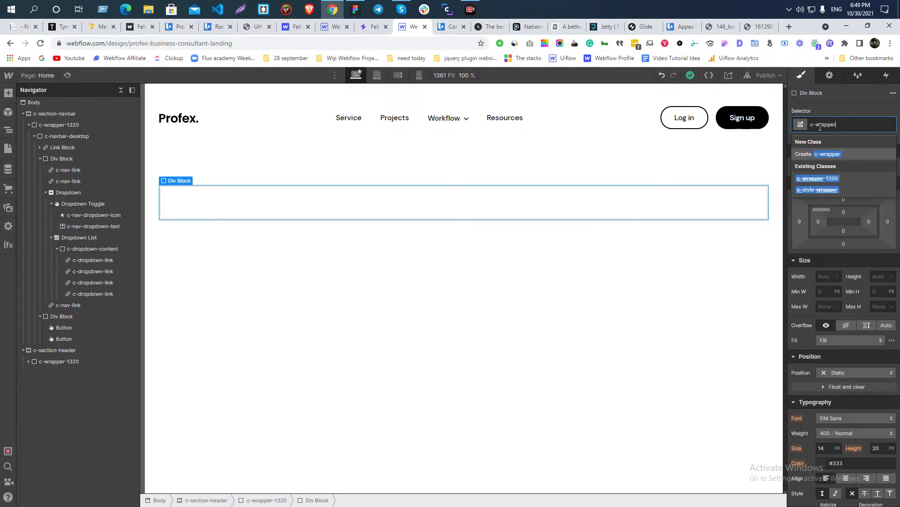
key(BackSpace)
key(BackSpace)
text(-11)
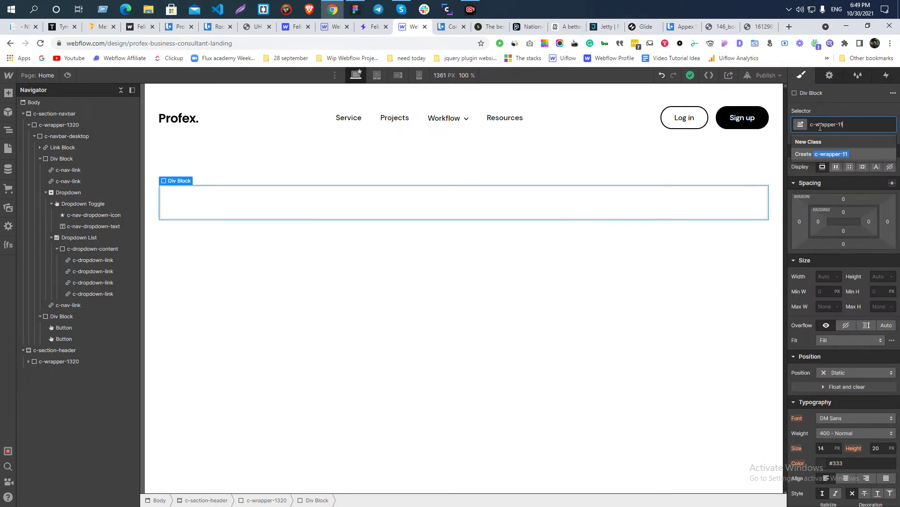
text(42)
key(Return)
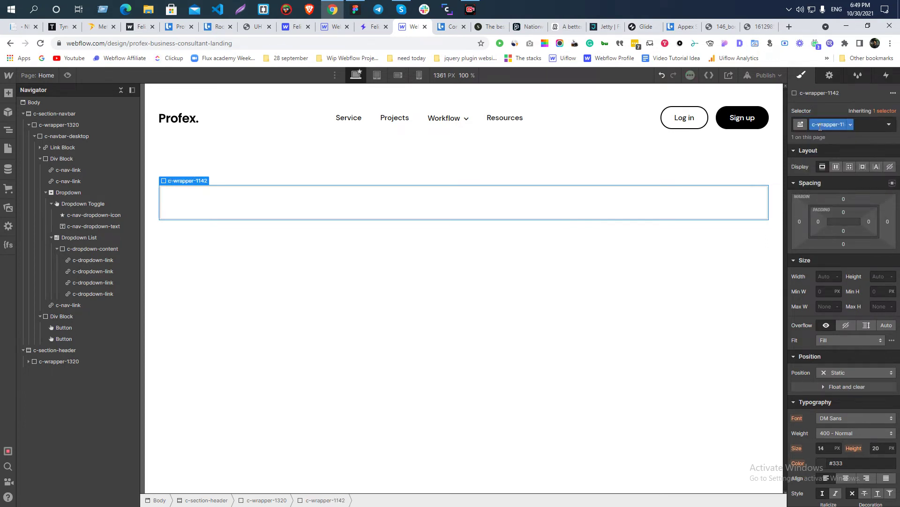
- Replace the inner div block's class with the existing class c-wrapper-1320 and compare it with the navbar's div
key(BackSpace)
text(c-wra)
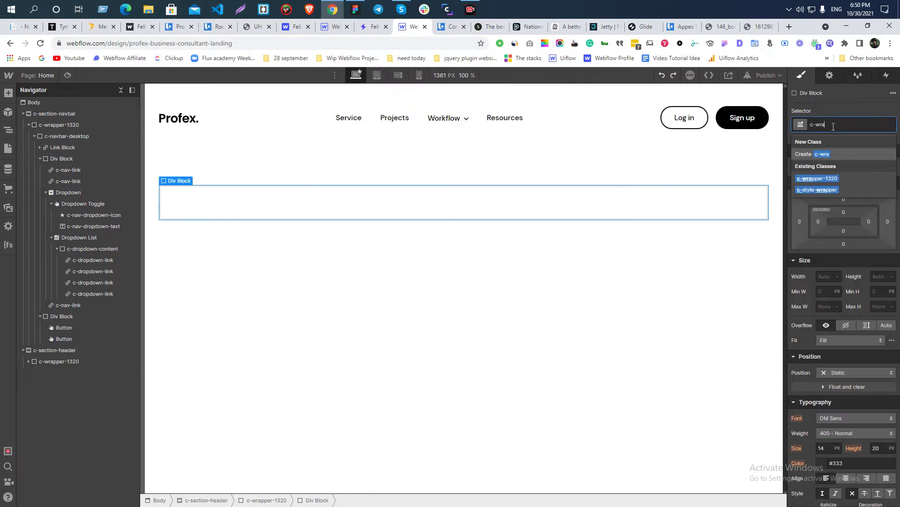
click(814, 177)
click(233, 266)
click(221, 125)
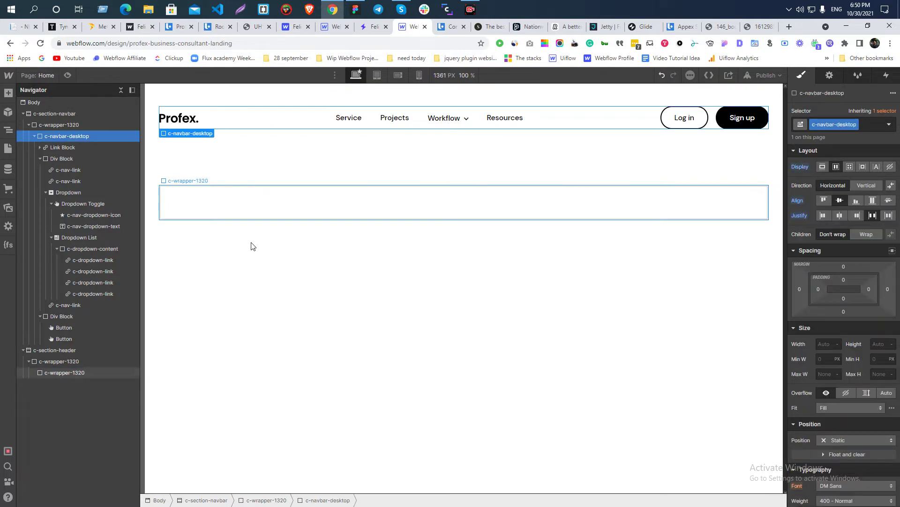
click(228, 201)
key(alt+Tab)
key(alt+Tab)
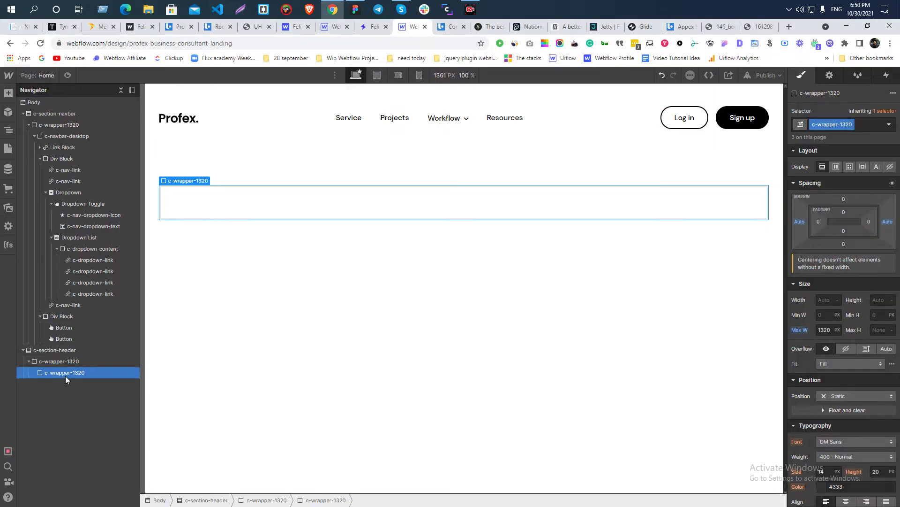
- Remove c-wrapper-1320 from the inner header div block and give it the class c-wrapper-1142 instead
click(867, 124)
key(BackSpace)
click(287, 250)
click(250, 208)
click(834, 124)
text(c-wrapper-1142)
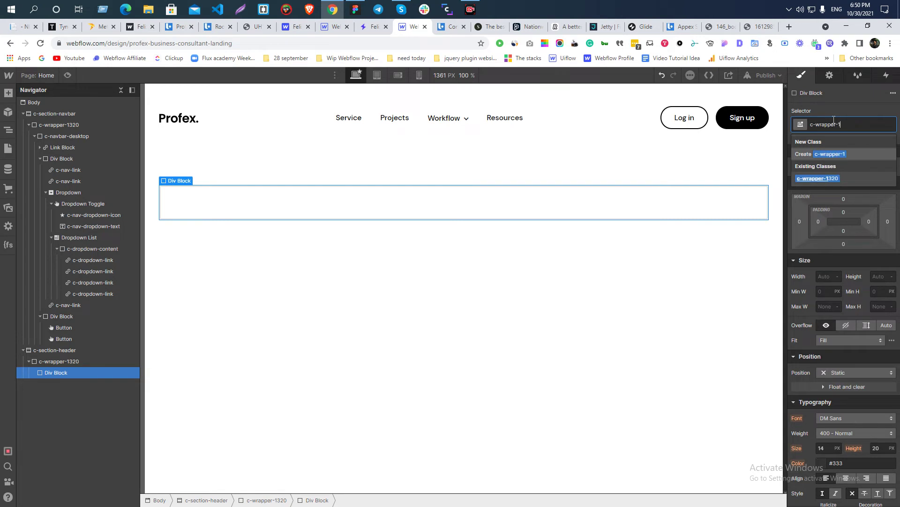
key(Return)
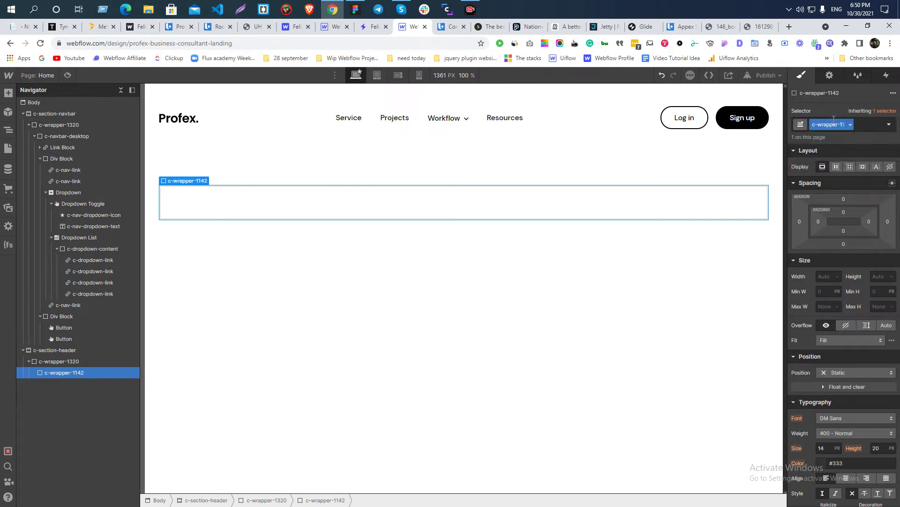
- Set the maximum width of c-wrapper-1142 to 1142 px
click(824, 306)
text(1303)
key(Return)
key(ctrl+shift+a)
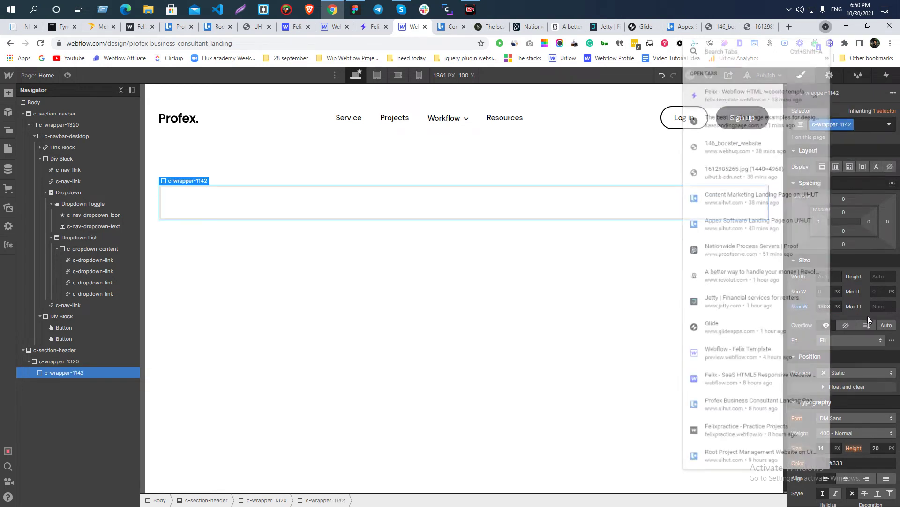
key(Escape)
click(824, 307)
text(11)
key(Return)
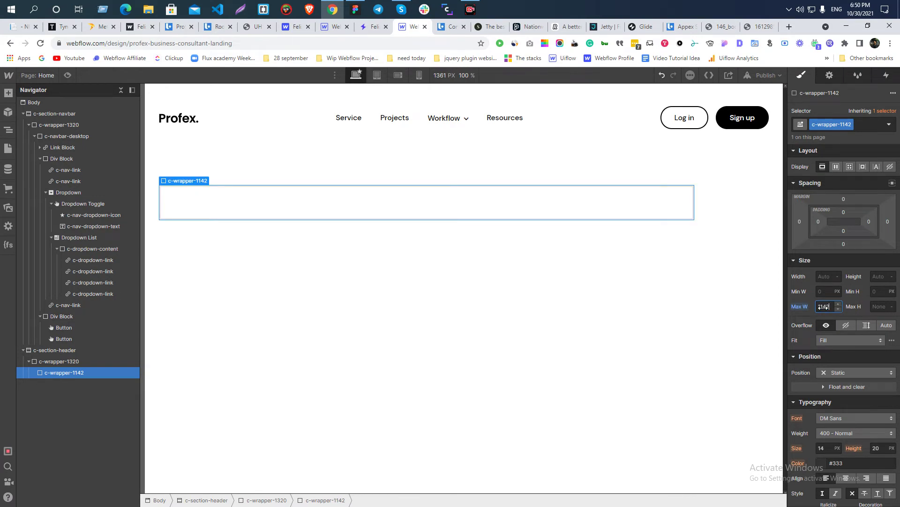
- Switch to Figma and measure the spacing between the hero content group and the navigation group
key(alt+Tab)
scroll(534, 197, up, 2)
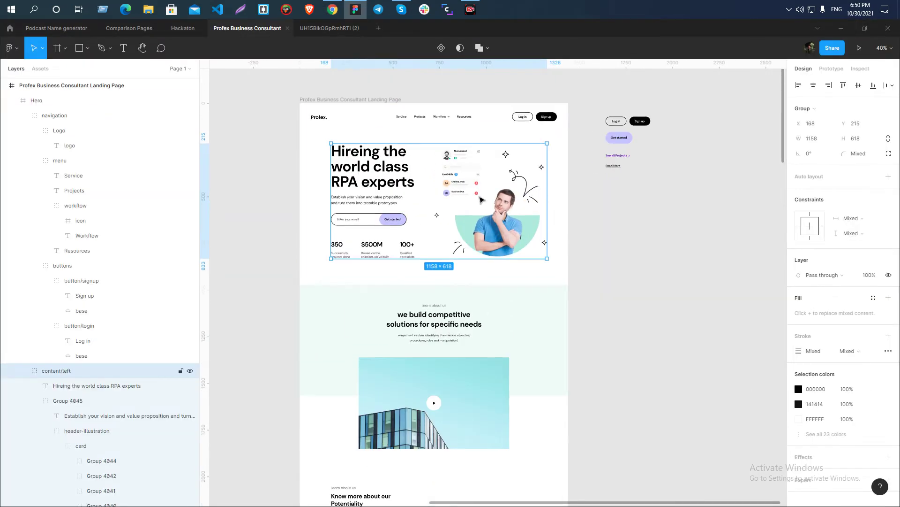
scroll(324, 159, up, 3)
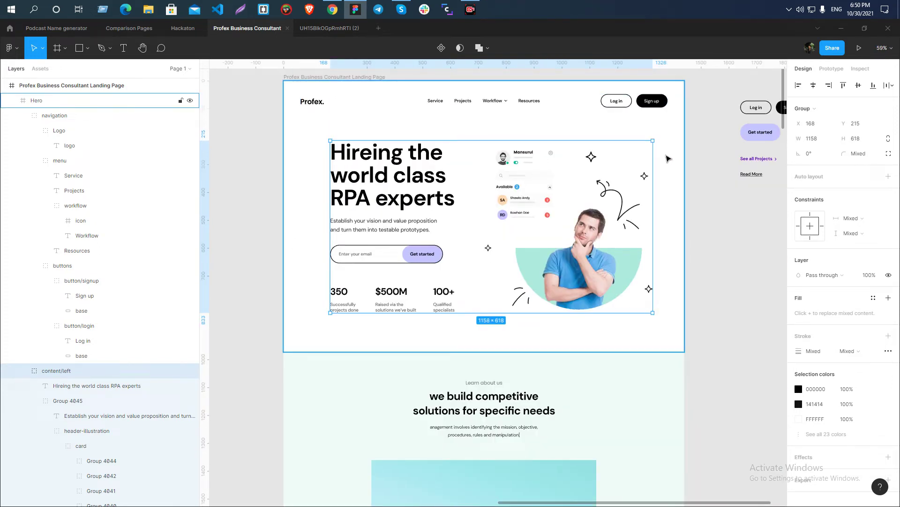
key(alt)
key(alt+Tab)
key(alt+Tab)
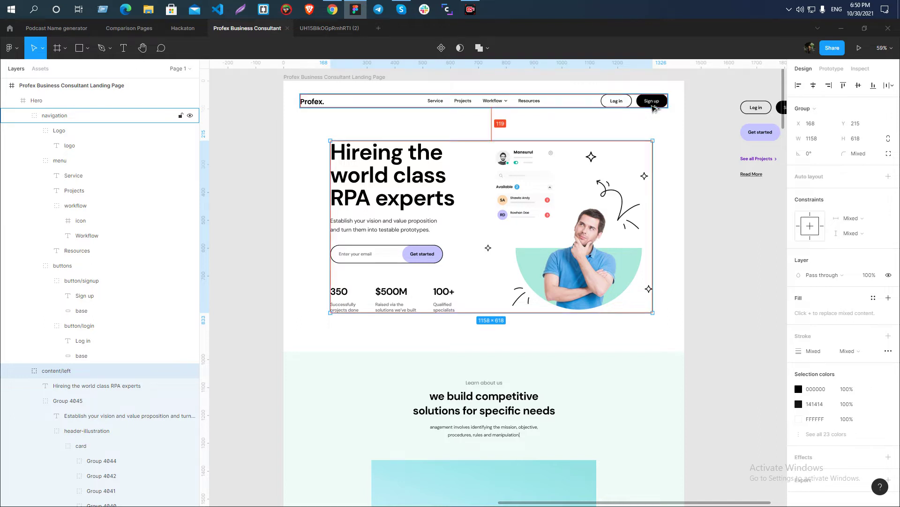
- Switch to Webflow, add the combo class left to c-wrapper-1142 and set its left margin to Auto
key(alt+Tab)
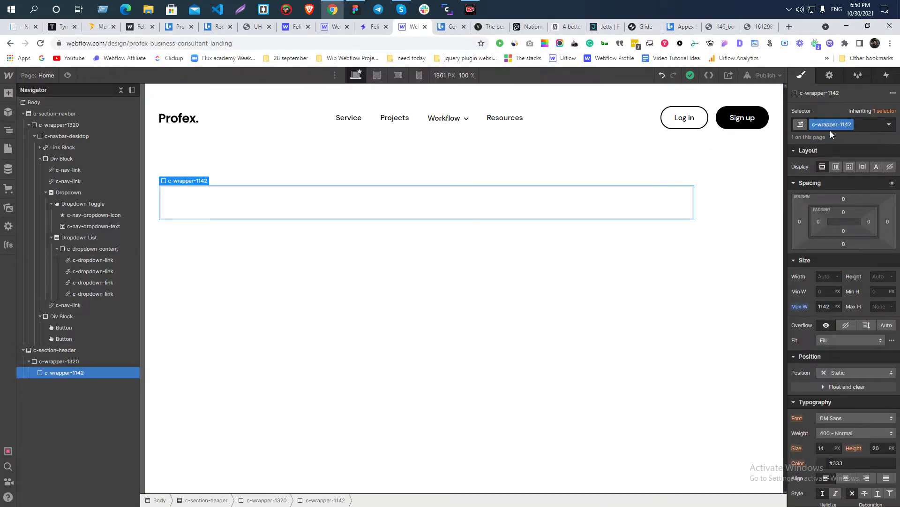
click(862, 123)
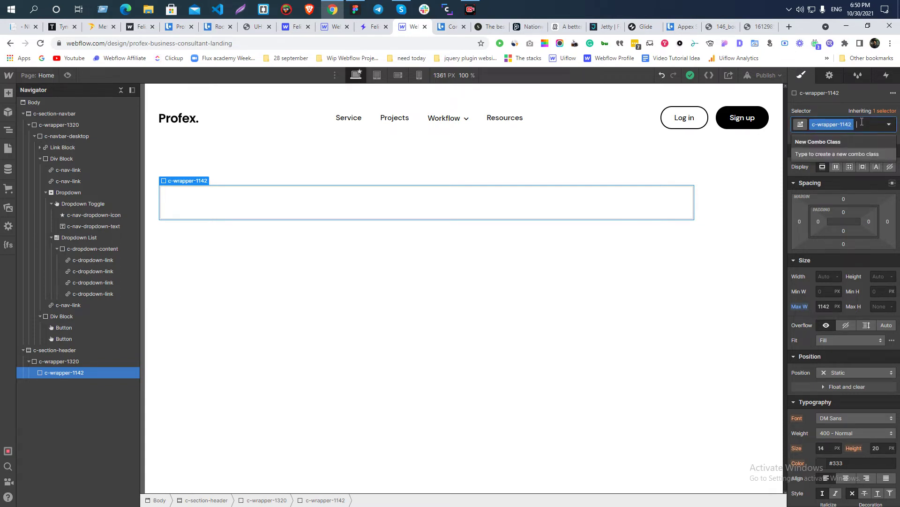
text(left)
key(Return)
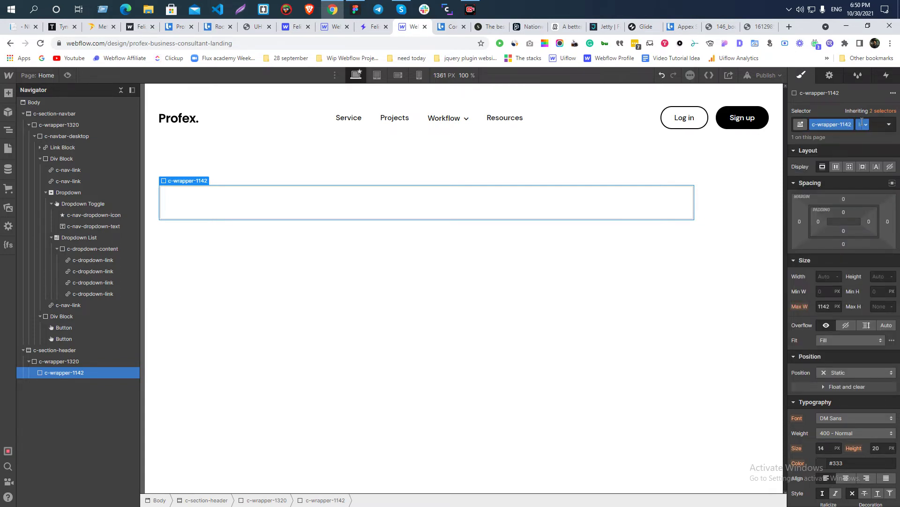
click(799, 221)
click(805, 249)
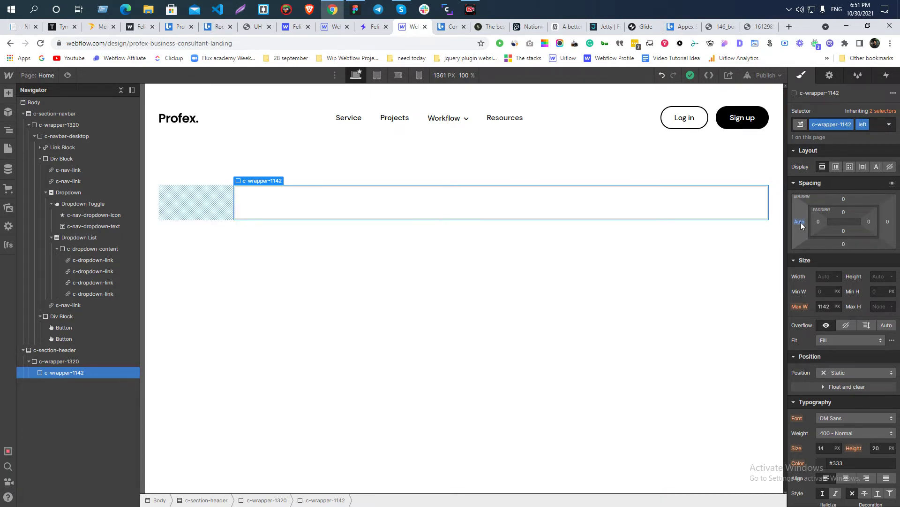
- Preview the page and move c-wrapper-1142 out of c-wrapper-1320, directly into c-section-header
click(56, 361)
click(51, 372)
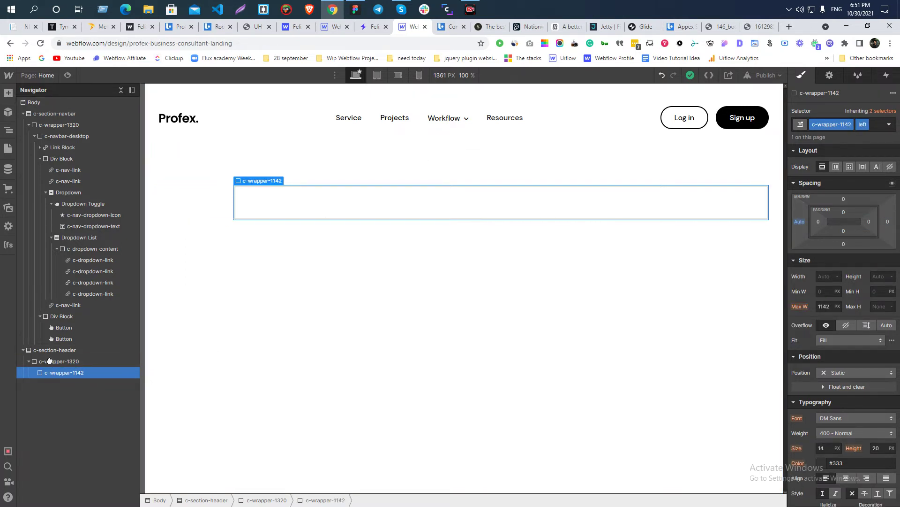
click(70, 75)
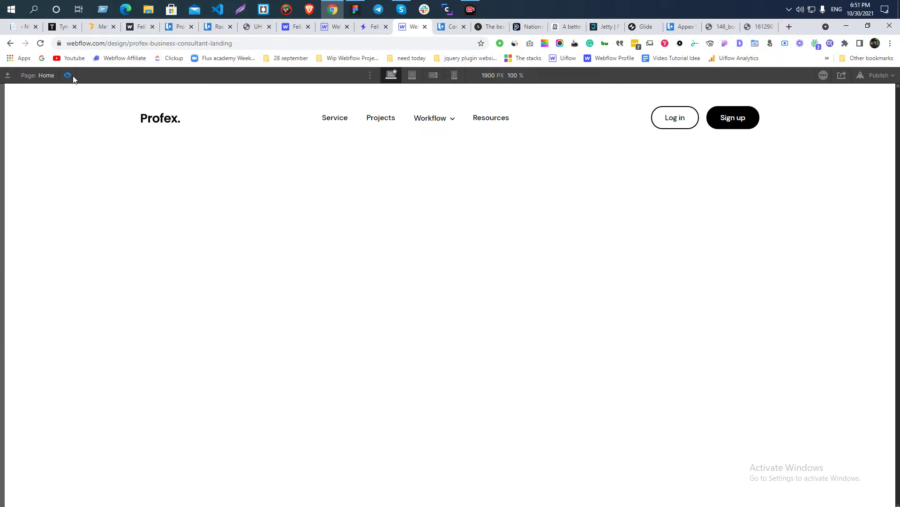
key(ctrl+shift+p)
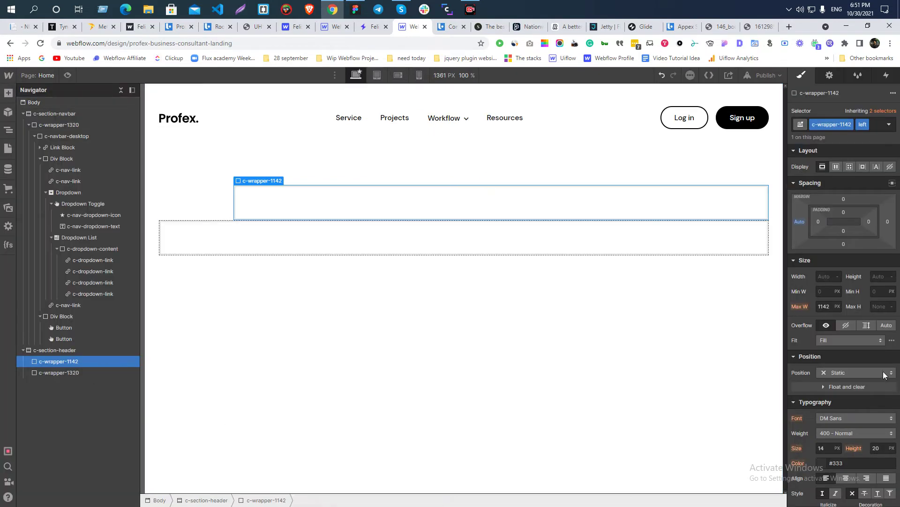
- Give c-wrapper-1142 the background color #724d4d and check it in the page preview
scroll(851, 329, down, 6)
scroll(851, 329, down, 3)
click(822, 270)
click(826, 321)
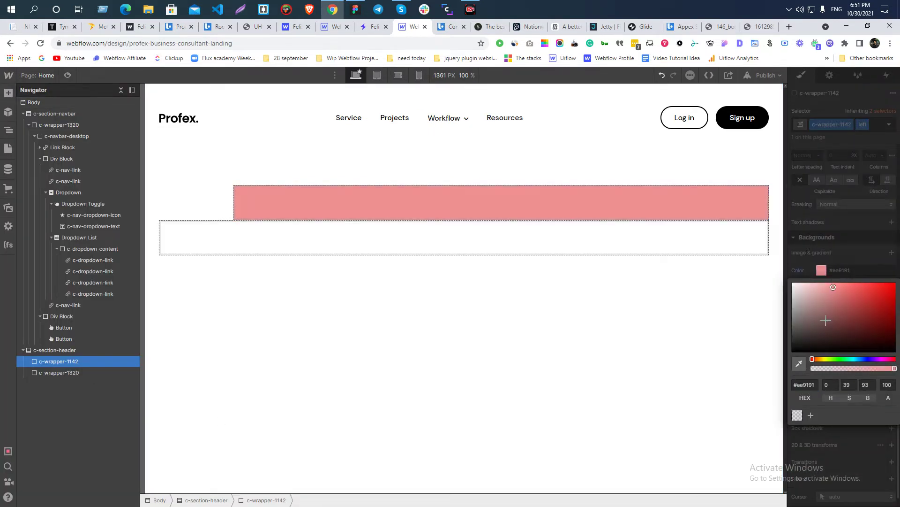
click(851, 202)
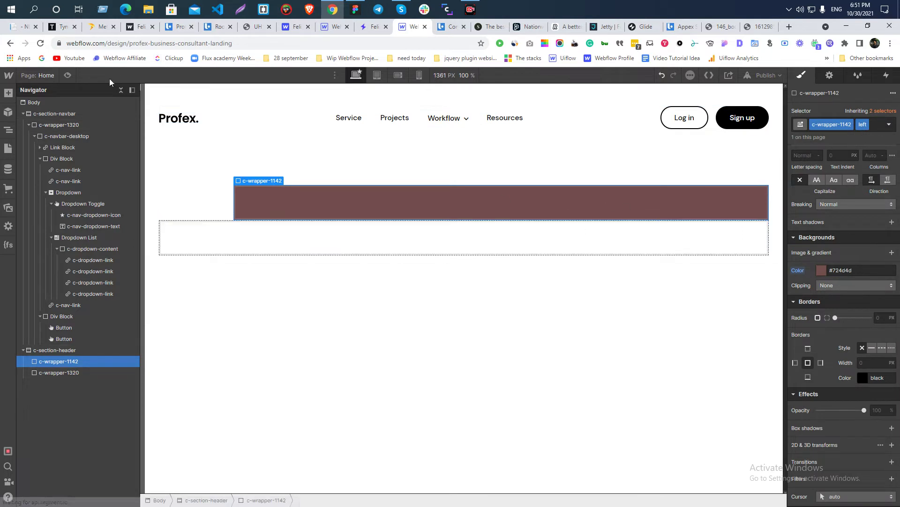
click(67, 76)
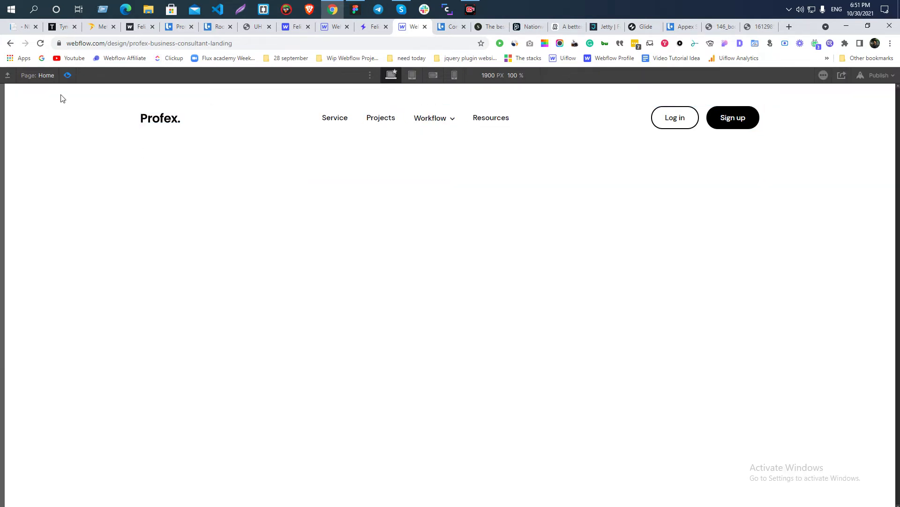
click(67, 76)
- Set the height of c-wrapper-1142 to 20 px and check its position in the page preview
click(878, 276)
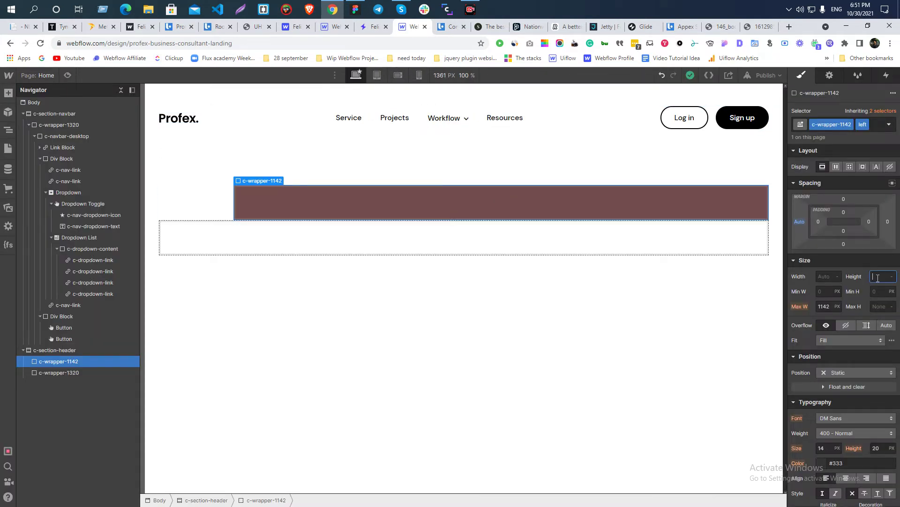
text(20)
key(Return)
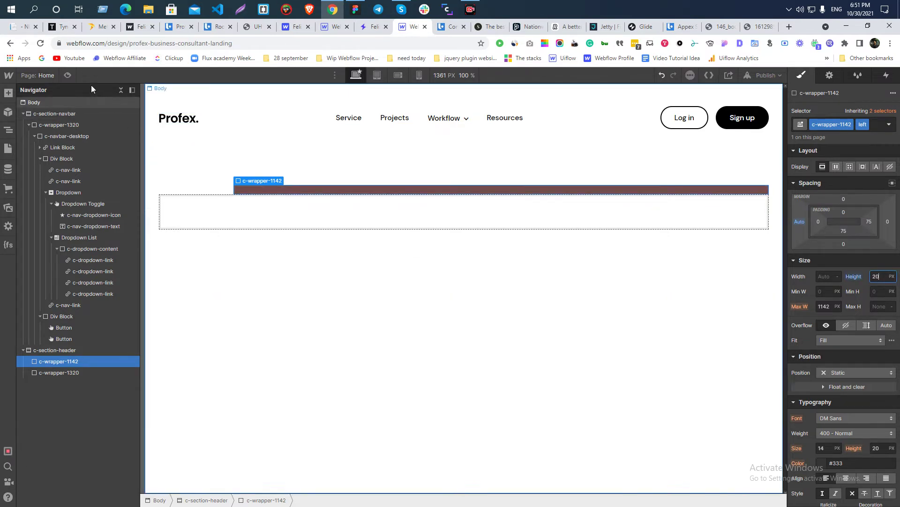
click(68, 75)
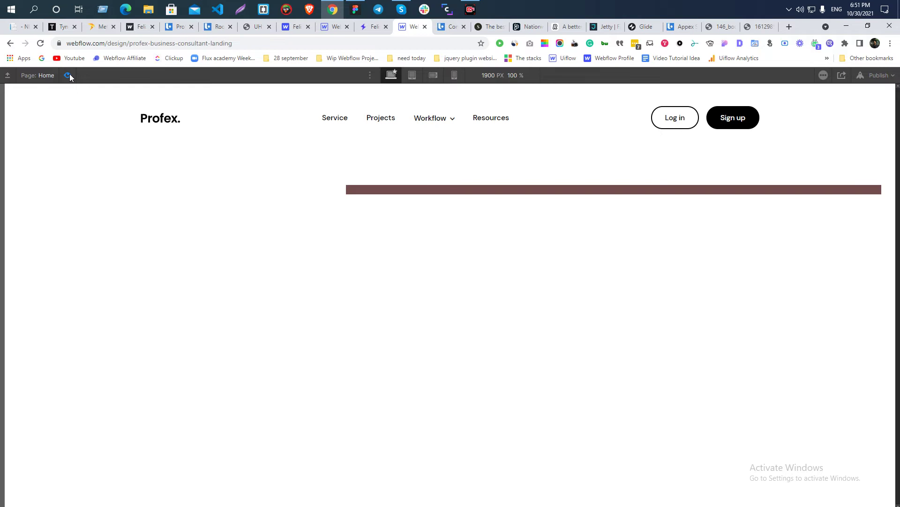
key(ctrl+shift+p)
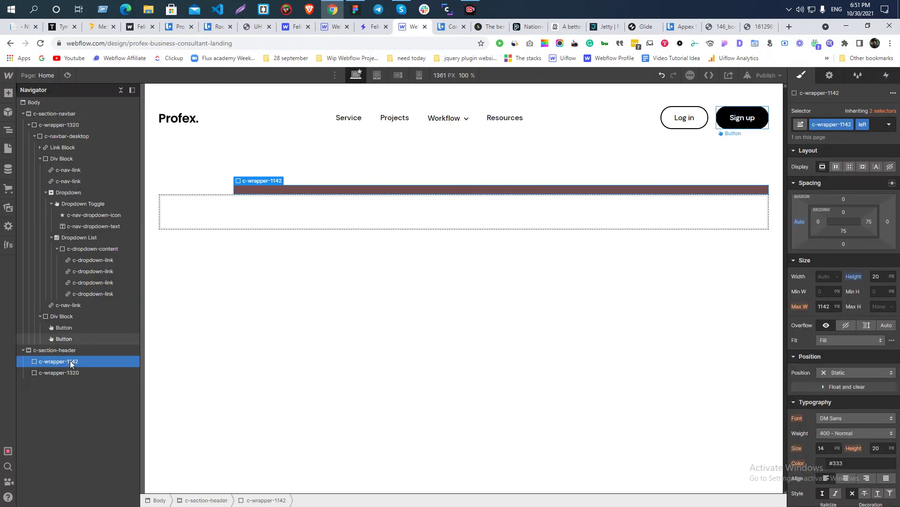
- Move c-wrapper-1142 back inside the header section's c-wrapper-1320 and preview the page
click(58, 373)
drag(49, 359, 45, 370)
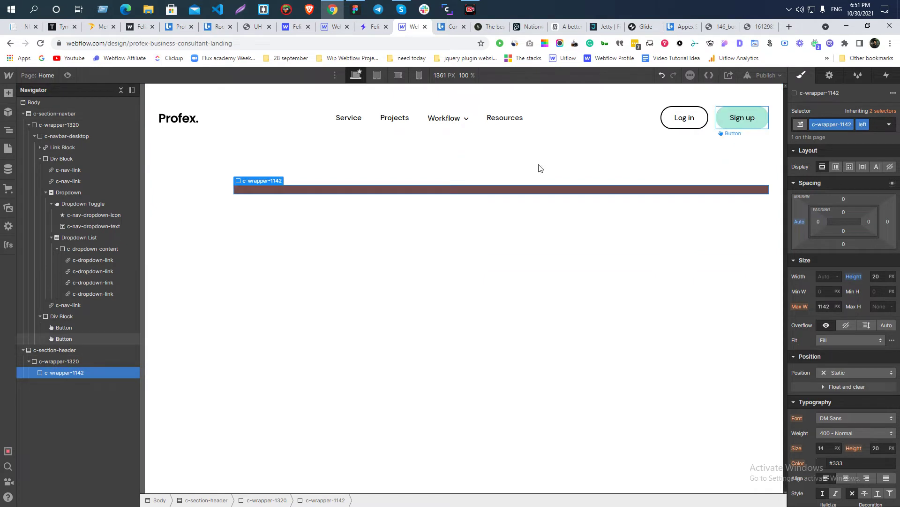
click(67, 76)
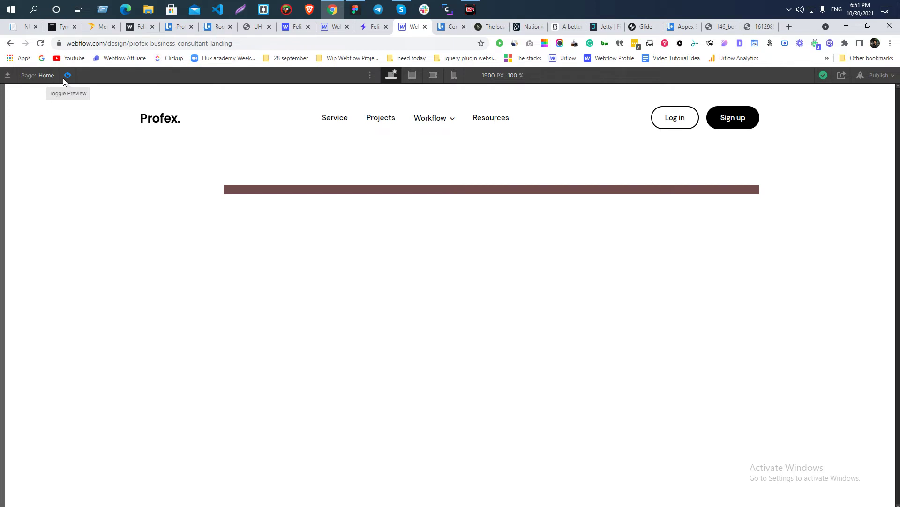
click(64, 80)
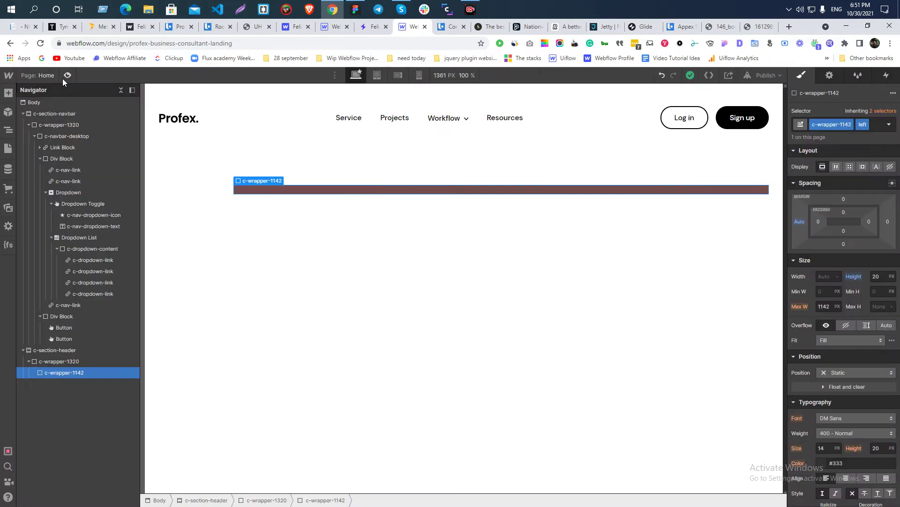
- Rename the combo class left on c-wrapper-1142 to right
click(863, 125)
text(light)
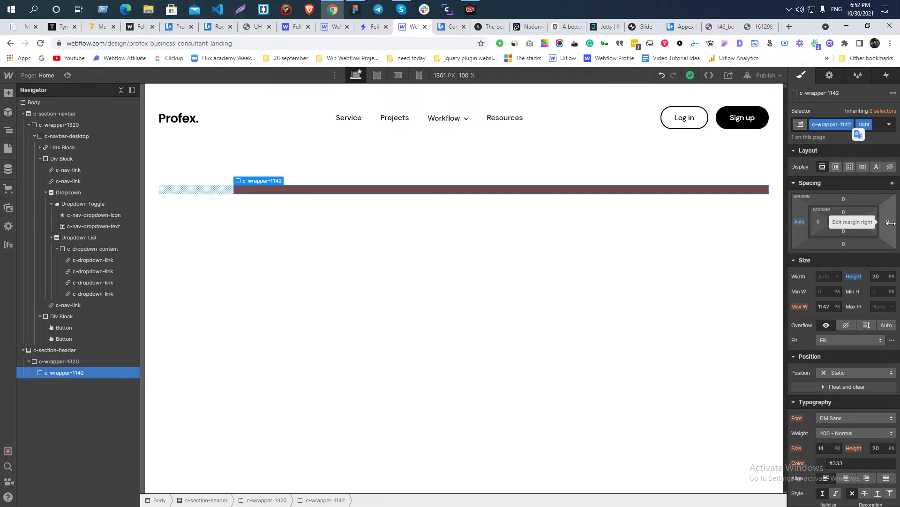
key(alt+Tab)
key(alt+Tab)
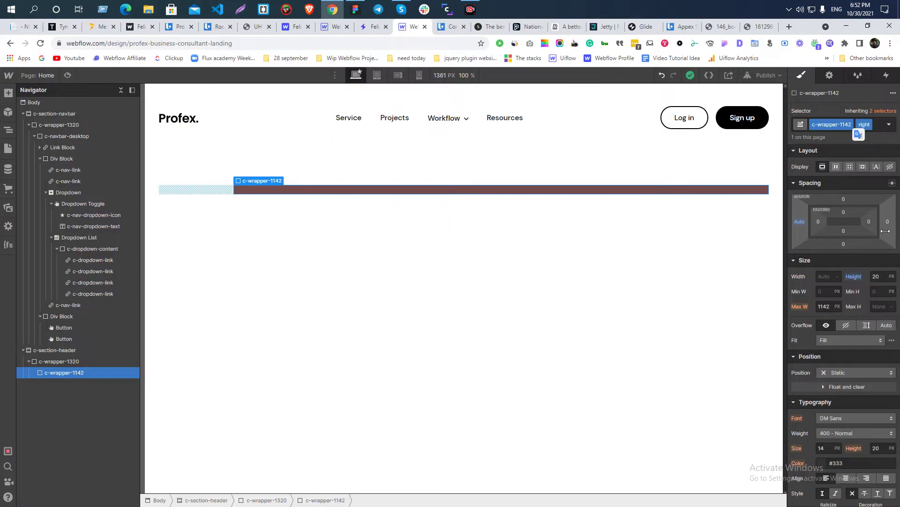
- Try a right margin of 70 px on c-wrapper-1142
click(887, 223)
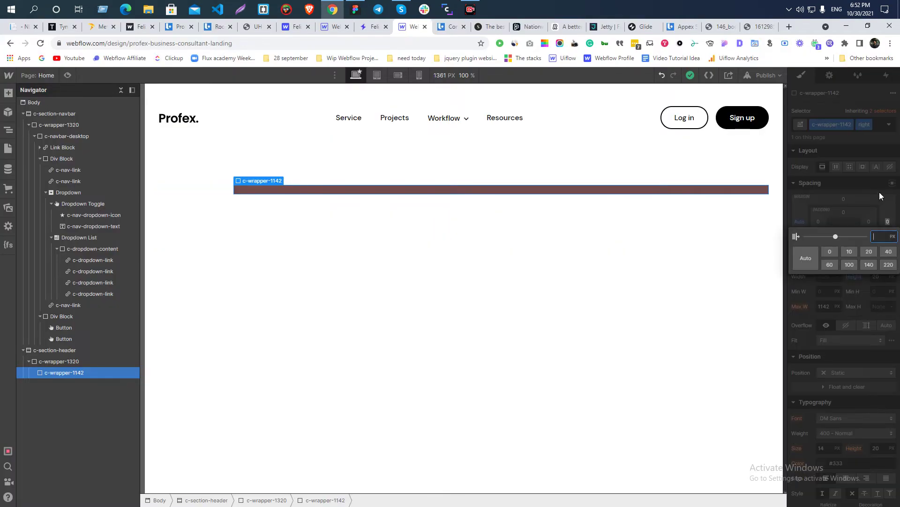
click(888, 224)
click(889, 224)
text(70)
key(Return)
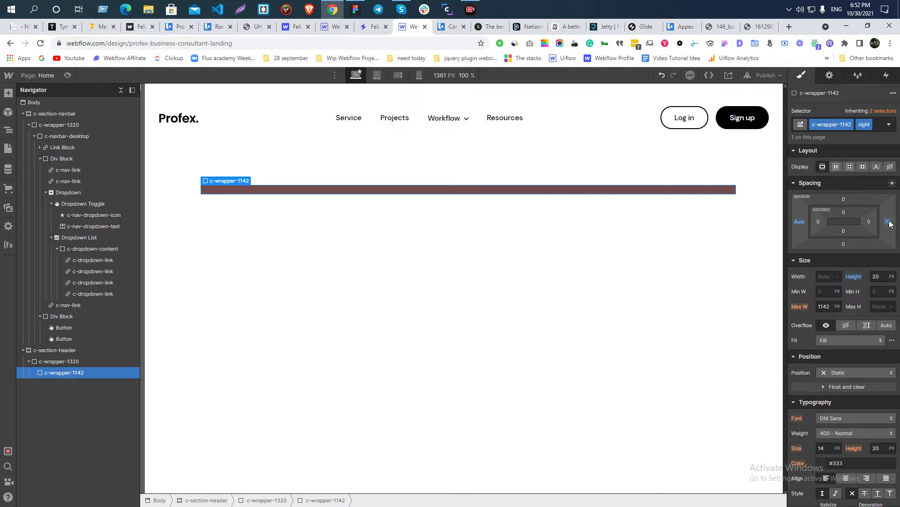
- Re-enter a right margin of 70 px on c-wrapper-1142 and try centering it with automatic side margins
key(ctrl+z)
click(889, 224)
text(7)
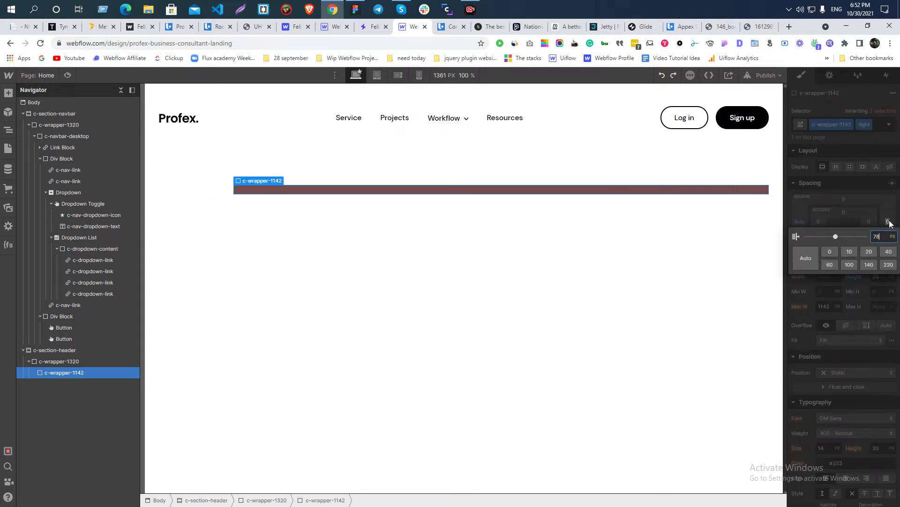
text(0)
key(Return)
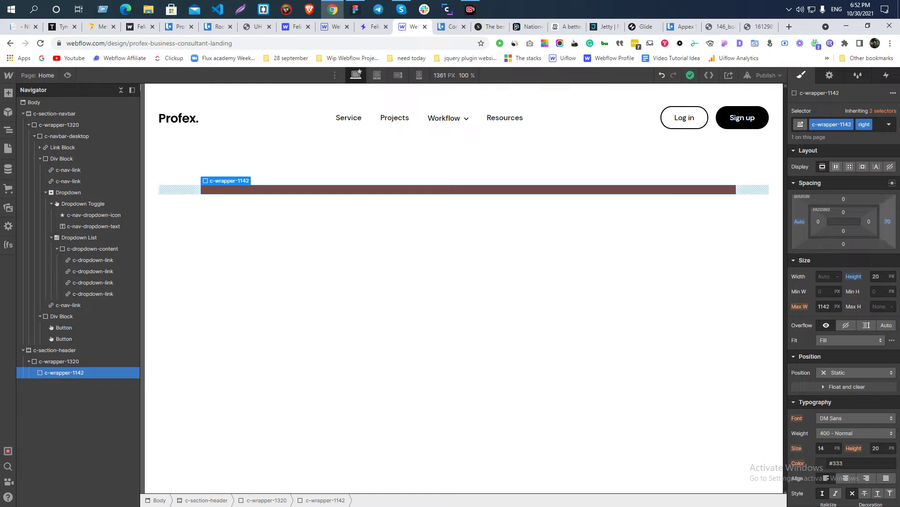
click(892, 183)
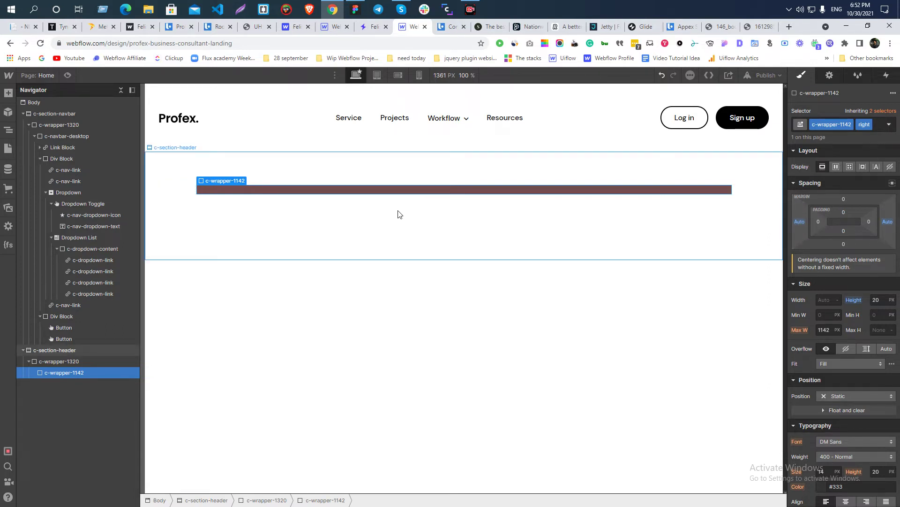
- Give c-wrapper-1320 a top and bottom padding of 37 px and a #aa7676 background color
click(182, 190)
drag(850, 213, 852, 299)
scroll(823, 420, down, 8)
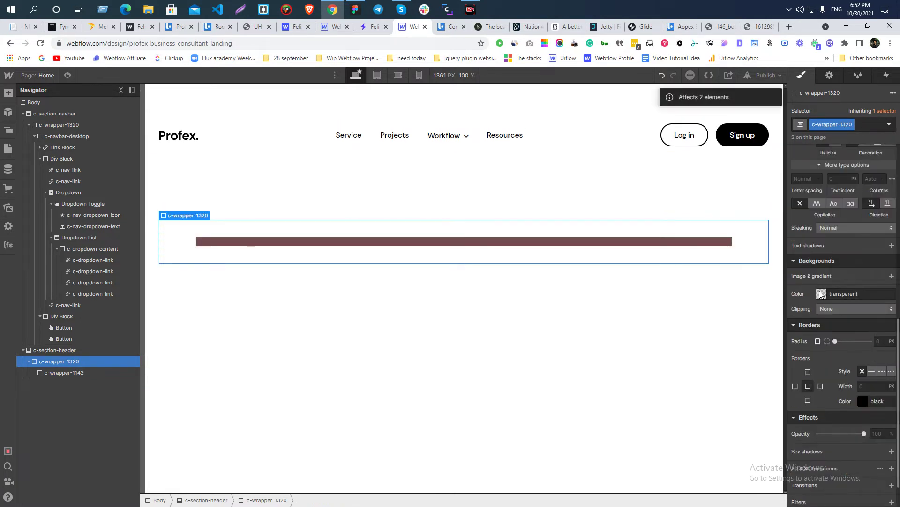
click(821, 294)
click(824, 329)
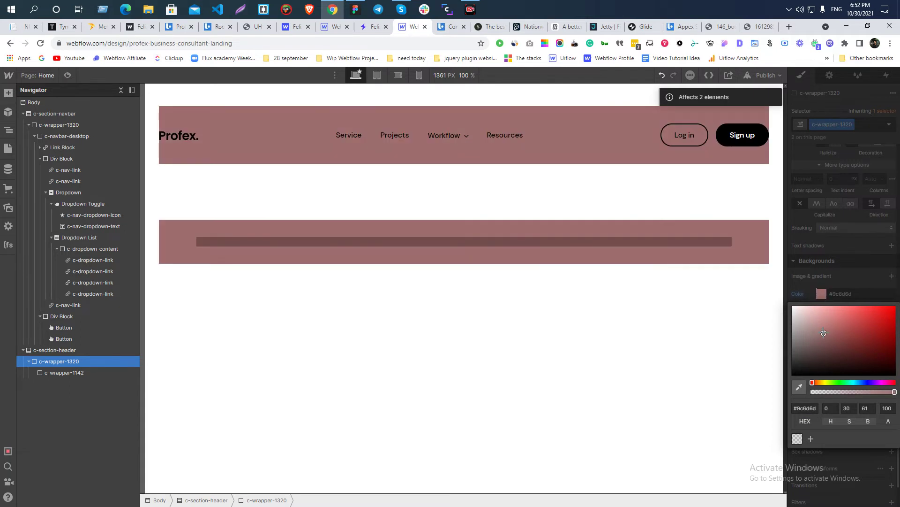
click(832, 218)
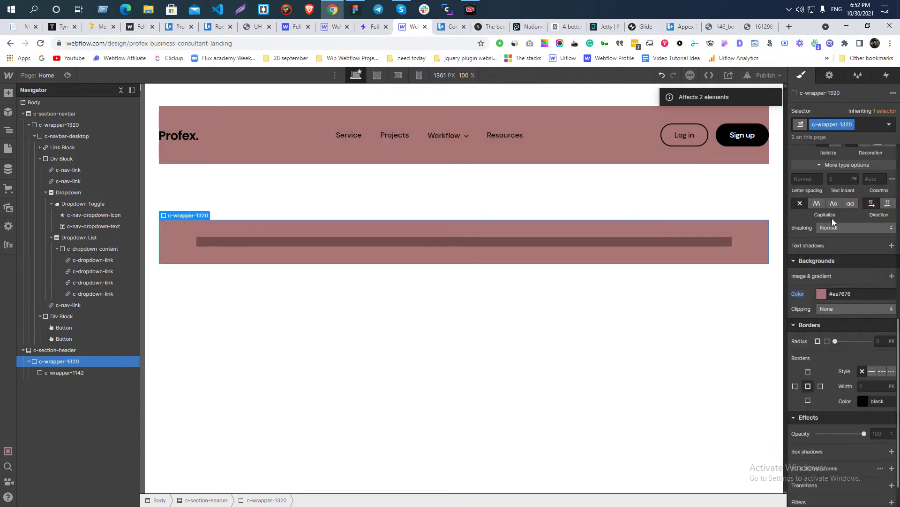
- Try a right margin of 0 on c-wrapper-1142 to align it with the end of c-wrapper-1320
click(274, 240)
scroll(845, 252, up, 8)
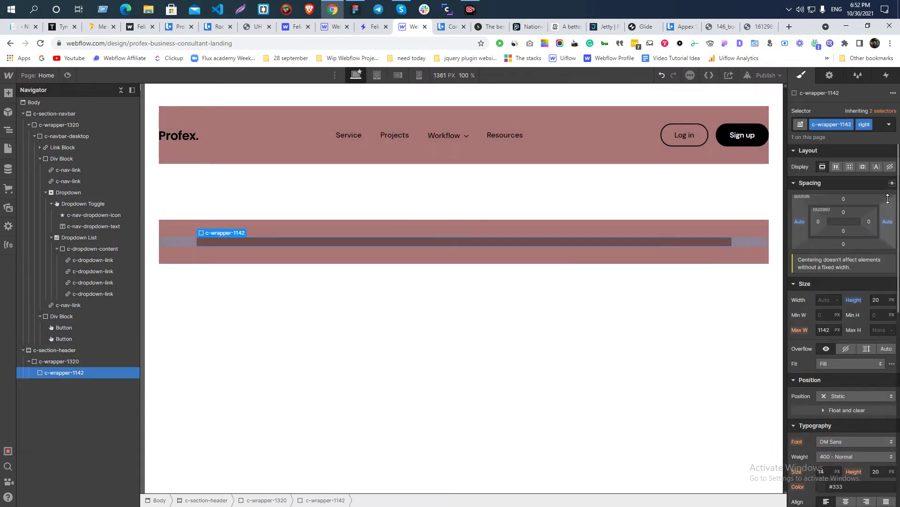
click(183, 244)
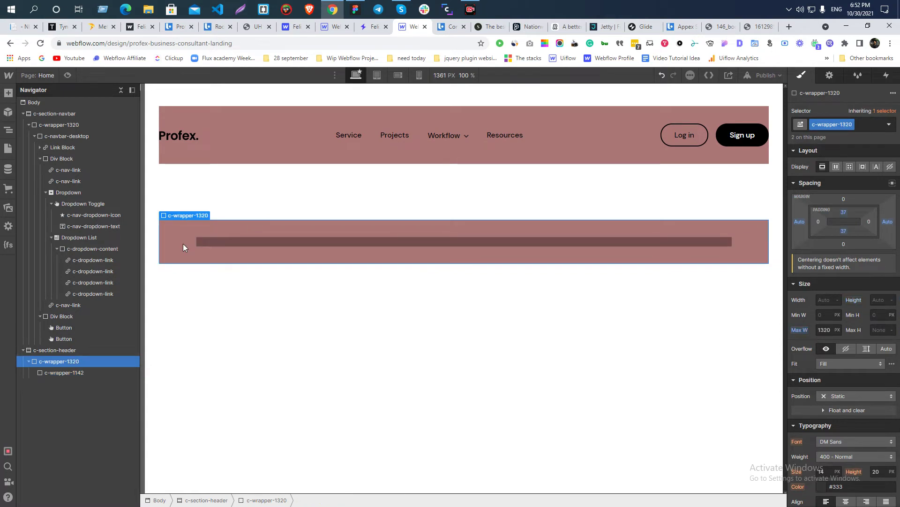
click(203, 243)
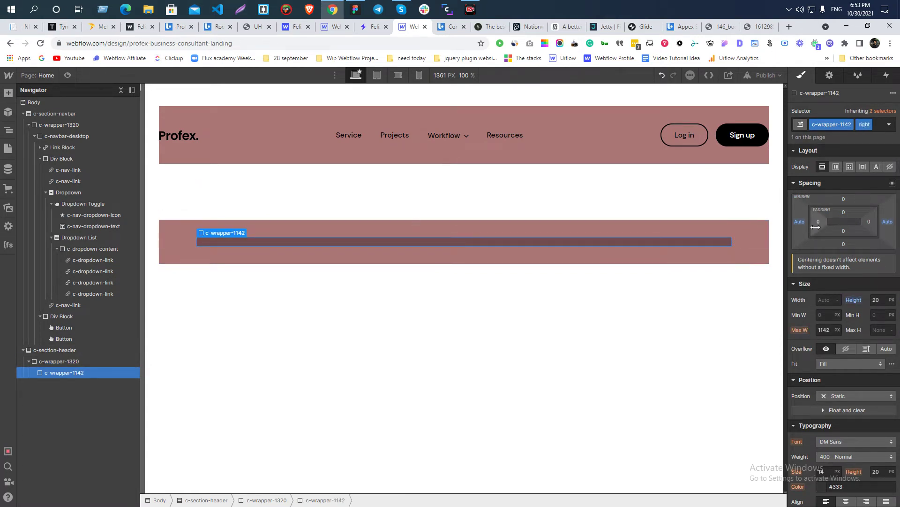
click(888, 221)
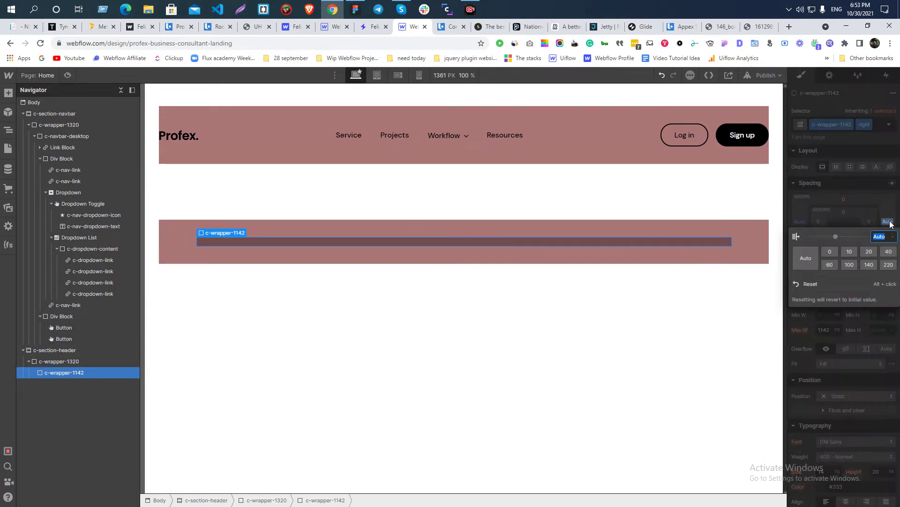
click(833, 251)
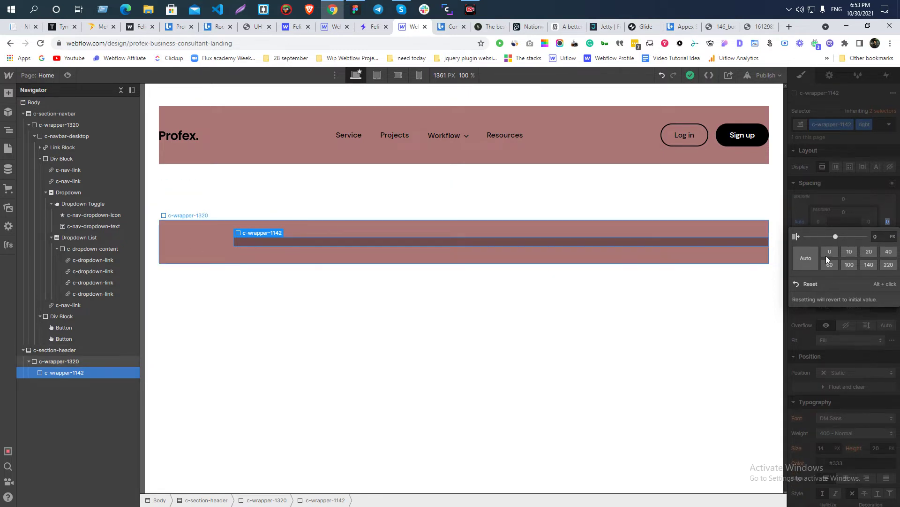
click(820, 206)
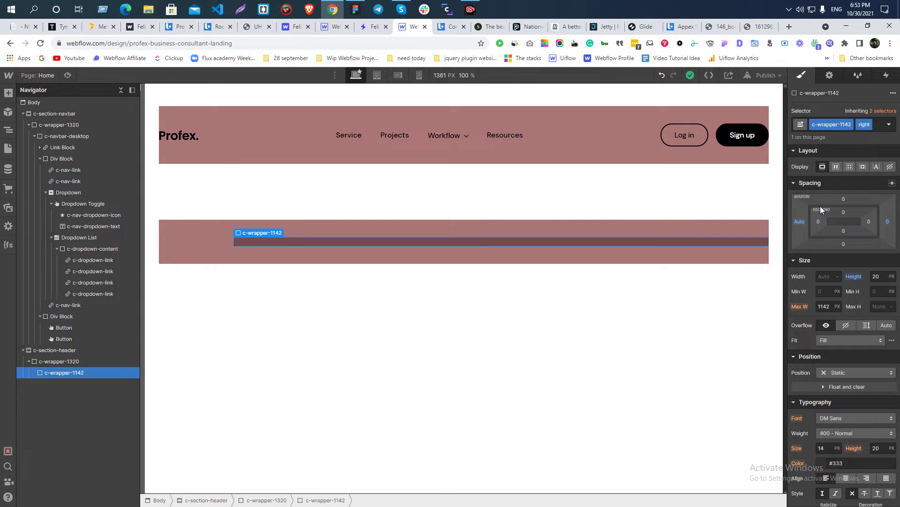
- Set the right margin of c-wrapper-1142 to 70 px
click(887, 222)
text(70)
key(Return)
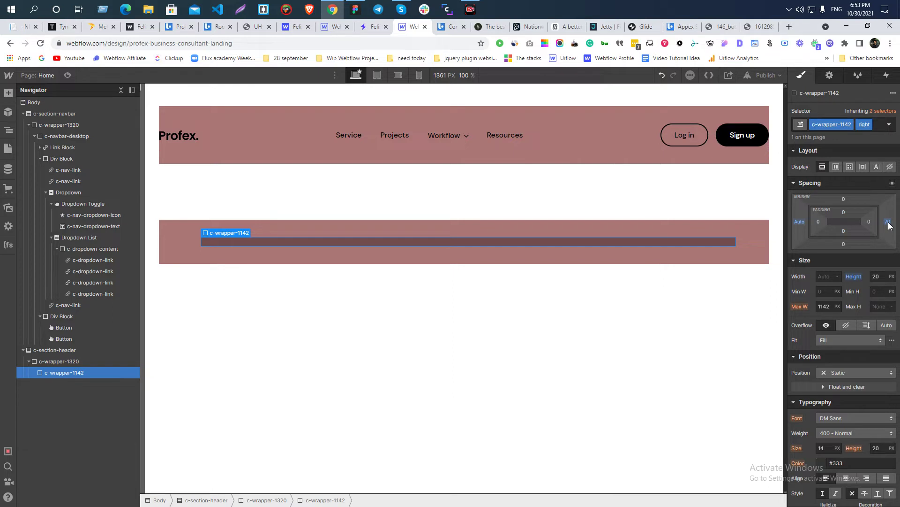
- Reset the background color of c-wrapper-1320 in the header section
click(171, 244)
scroll(804, 352, down, 4)
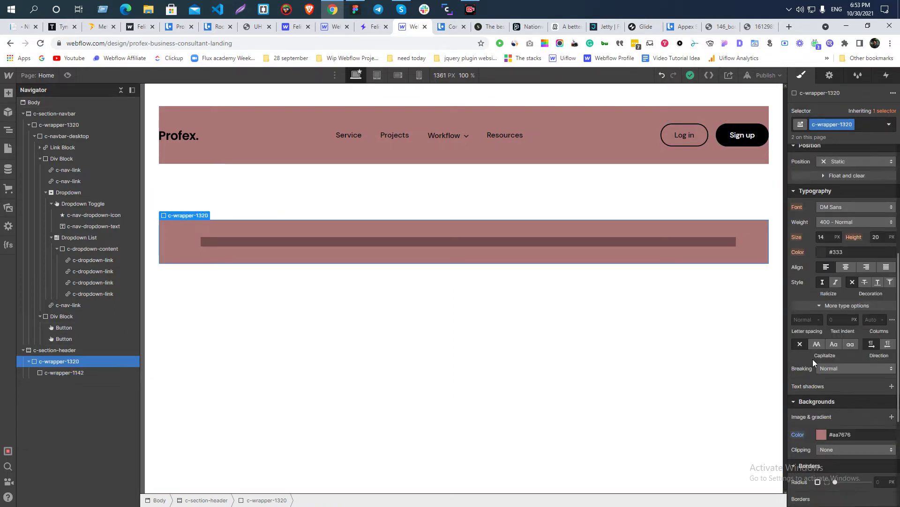
scroll(812, 359, down, 4)
click(798, 253)
click(798, 263)
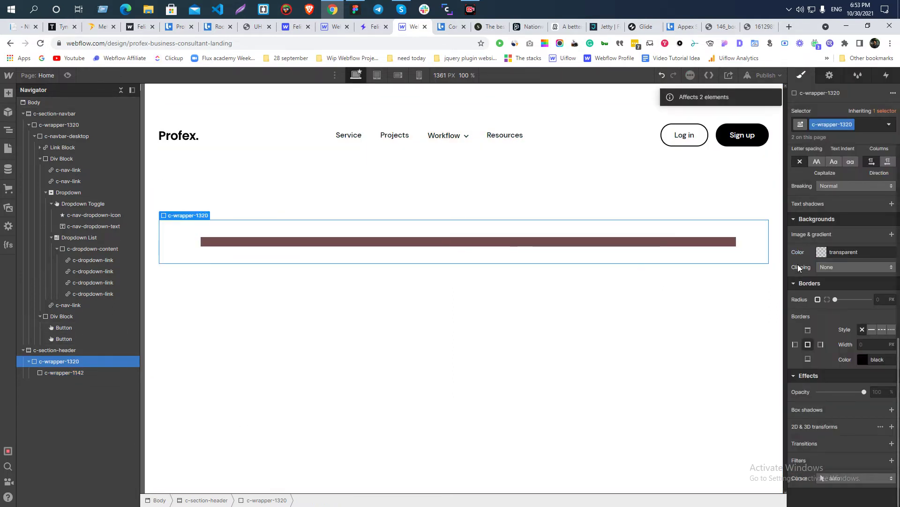
- Reset the background color and the fixed height of c-wrapper-1142
click(347, 243)
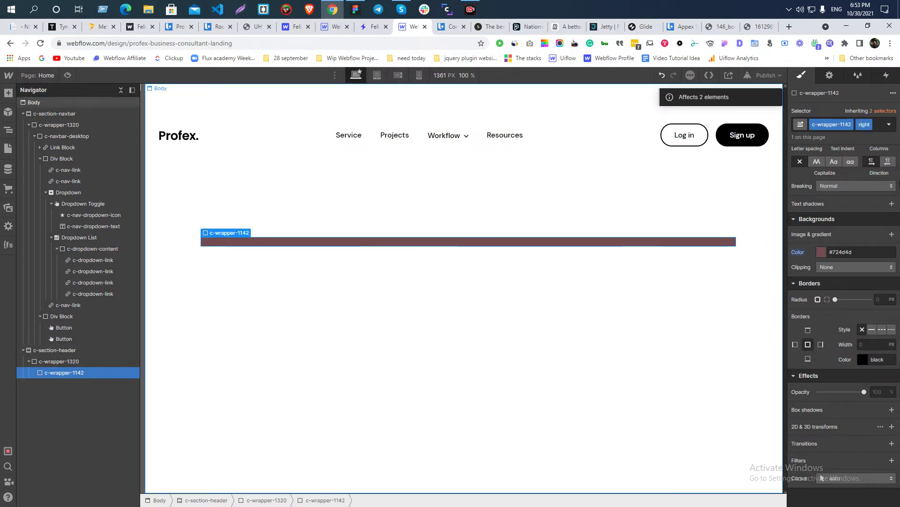
click(802, 253)
click(807, 266)
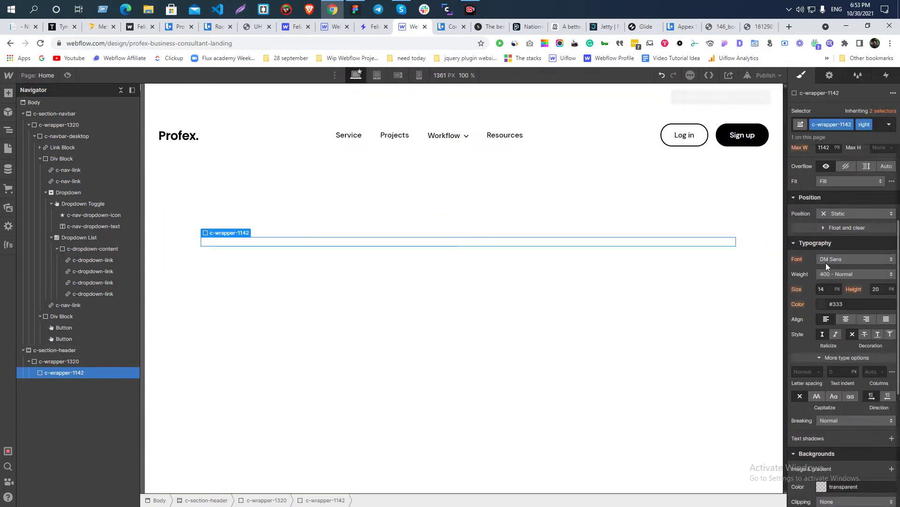
click(854, 277)
click(857, 291)
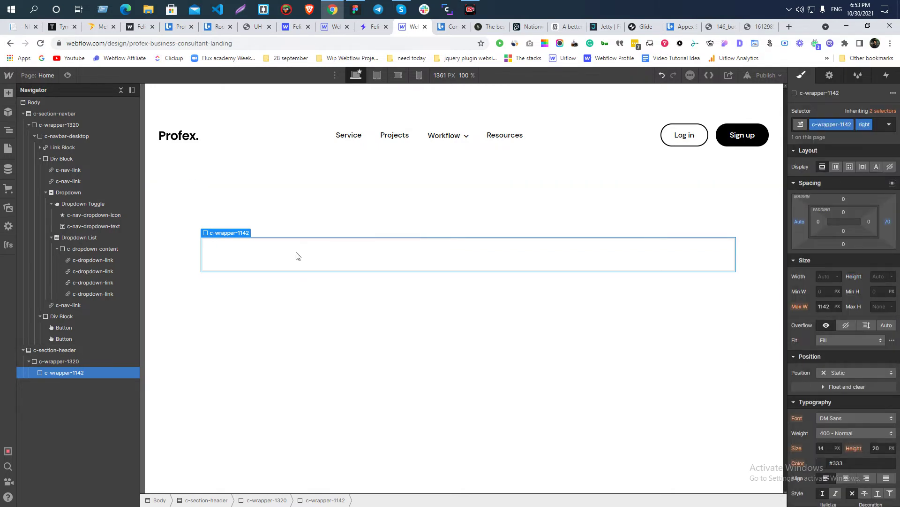
- Insert a grid inside c-wrapper-1142 and remove its second row, leaving two columns and one row
key(ctrl+e)
text(gr)
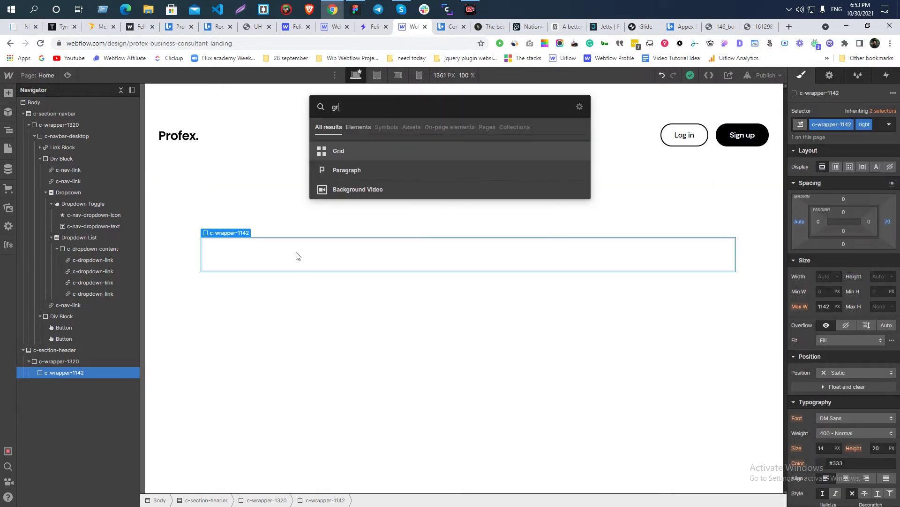
click(347, 155)
click(192, 299)
click(199, 341)
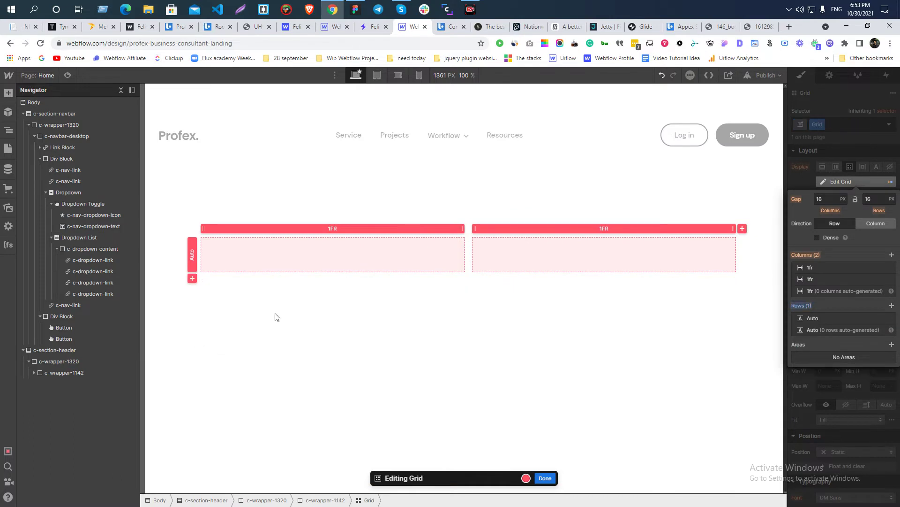
- Compare the grid with the hero layout in Figma and add a div block to its first cell in Webflow
key(alt+Tab)
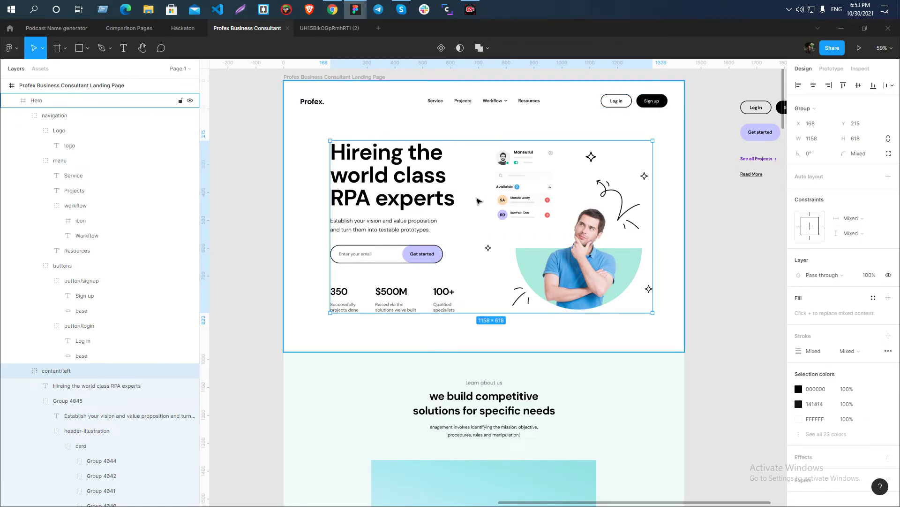
key(alt+Tab)
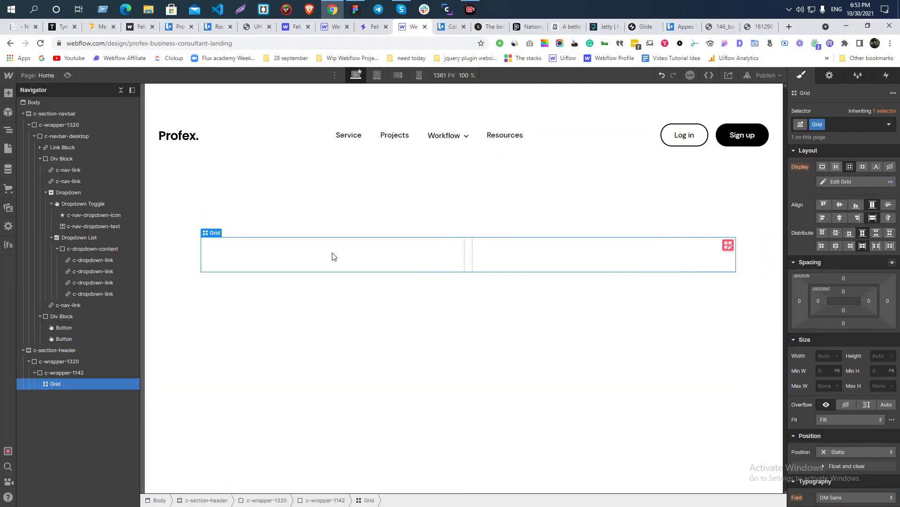
key(ctrl+e)
text(d)
key(Escape)
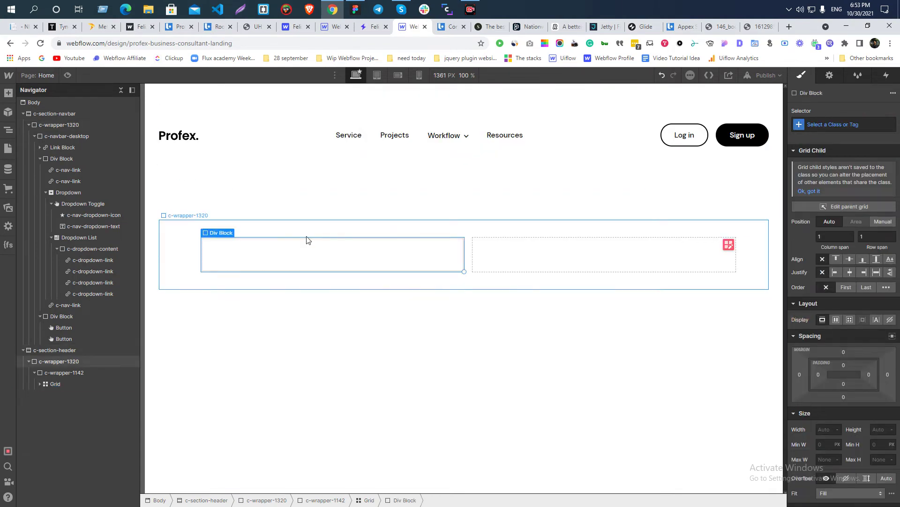
- Switch to Figma and copy the hero heading text "Hireing the world class RPA experts"
key(alt+Tab)
click(384, 169)
double_click(385, 168)
key(ctrl+c)
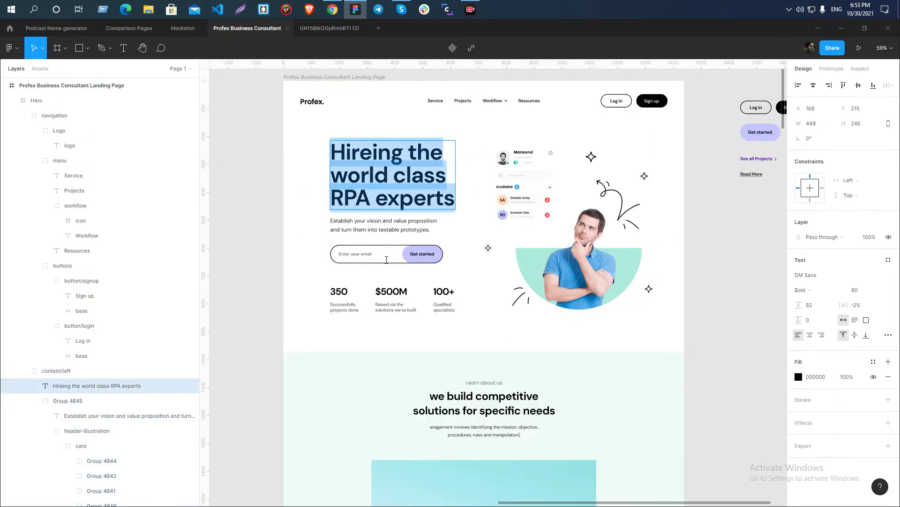
- Back in Webflow, insert a heading in the grid's div block and replace its text with the copied hero heading
key(alt+Tab)
key(ctrl+e)
text(h)
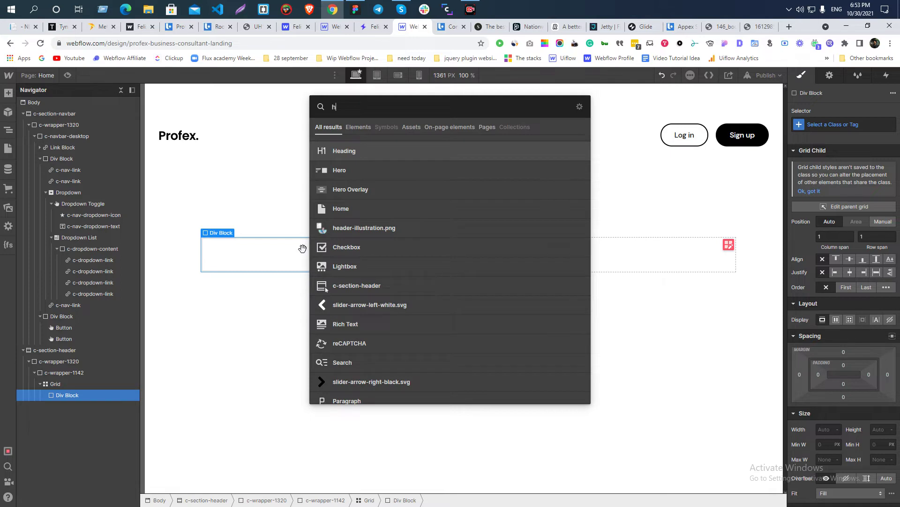
key(Return)
double_click(287, 259)
key(ctrl+v)
key(Escape)
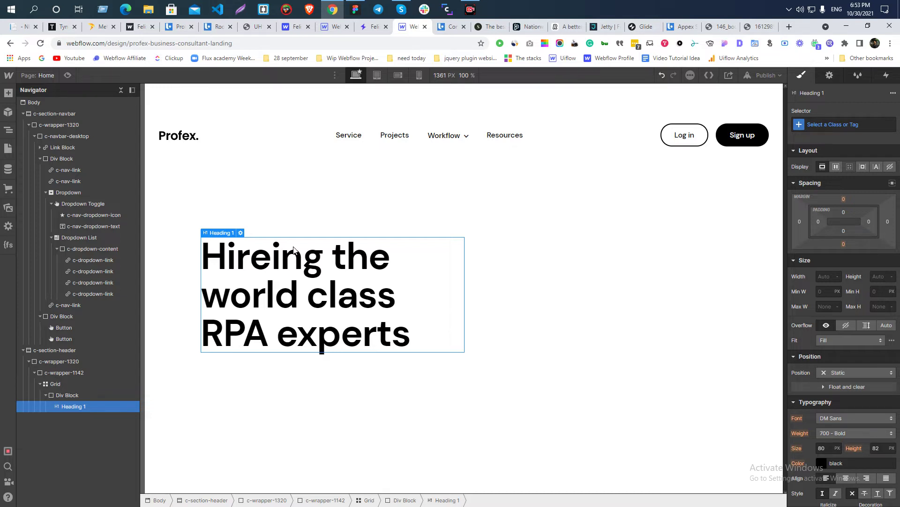
- Switch to Figma and copy the hero paragraph that begins "Establish your vision and value proposition"
key(alt+Tab)
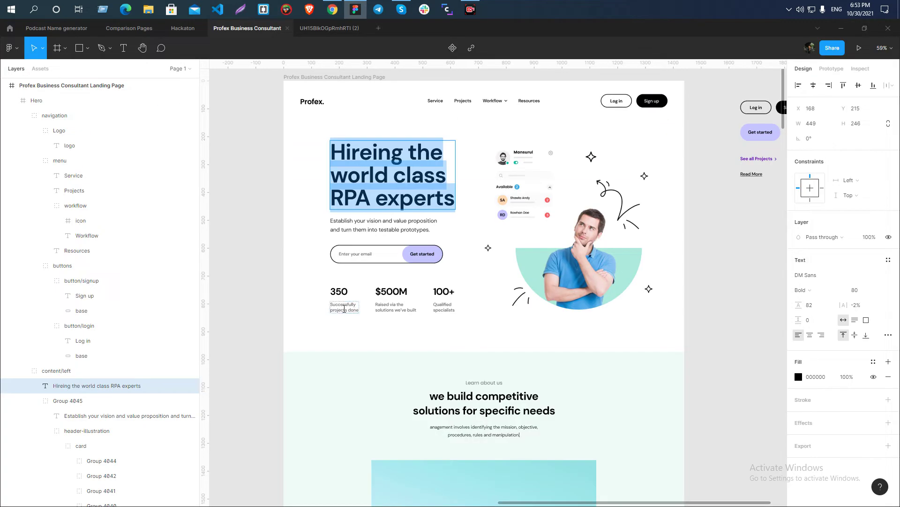
click(380, 225)
double_click(380, 225)
key(ctrl+c)
- Back in Webflow, insert a paragraph below the heading and replace its placeholder text with the copied hero paragraph
key(alt+Tab)
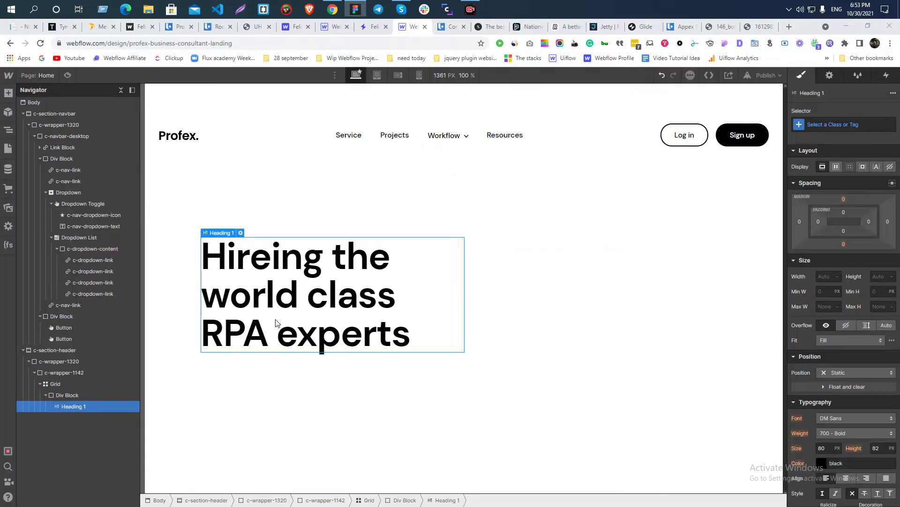
key(ctrl+e)
text(p)
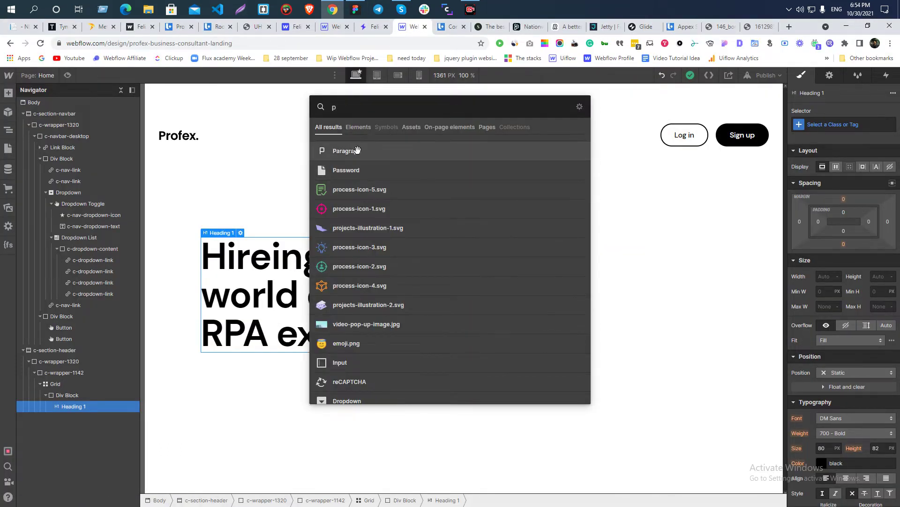
key(Return)
double_click(283, 378)
key(ctrl+a)
key(ctrl+v)
click(286, 335)
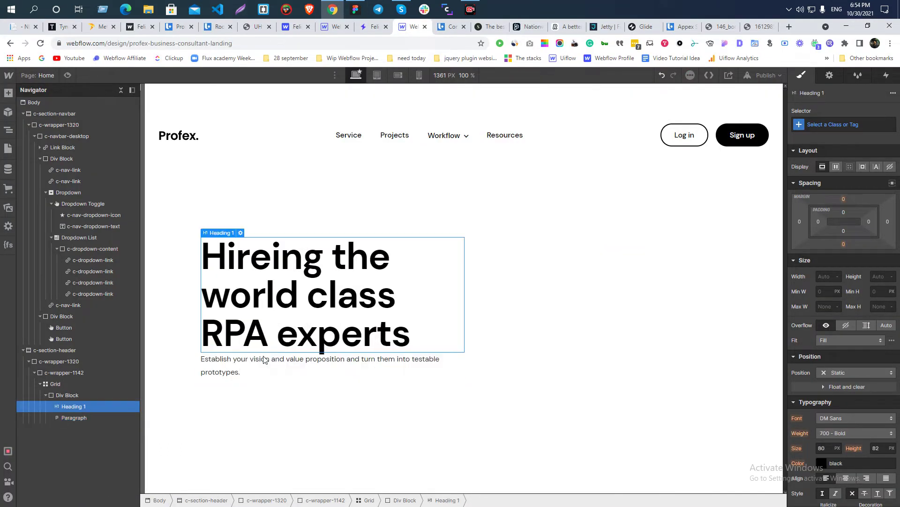
- Check the hero's email form in Figma and insert a form block below the paragraph in Webflow
click(264, 369)
key(alt+Tab)
scroll(382, 286, up, 3)
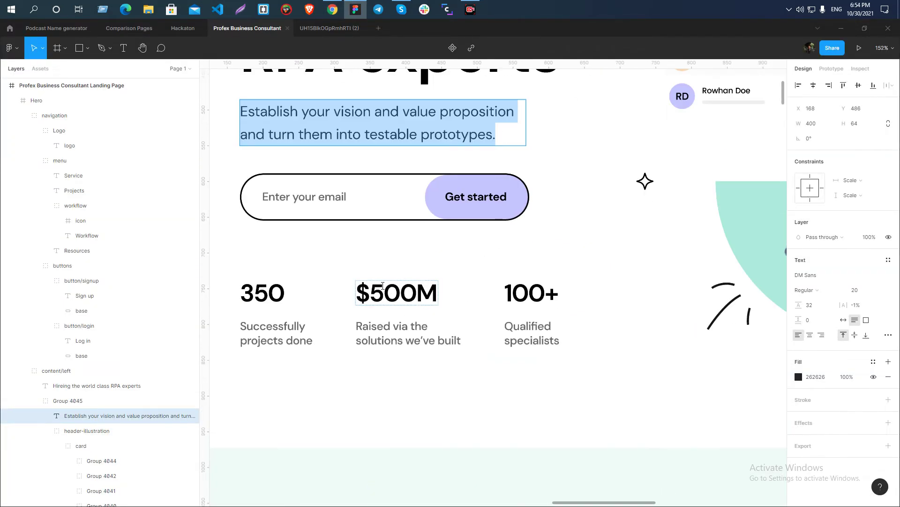
key(alt+Tab)
key(ctrl+e)
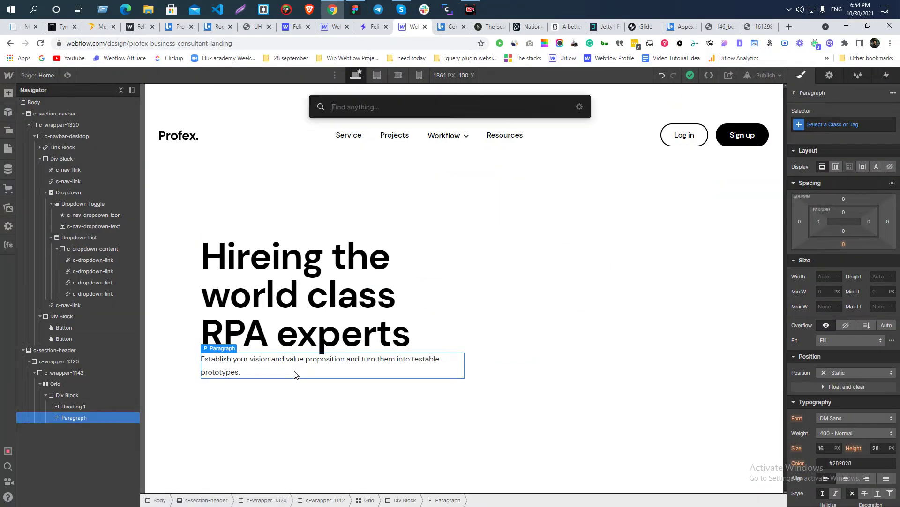
text(fo)
key(Return)
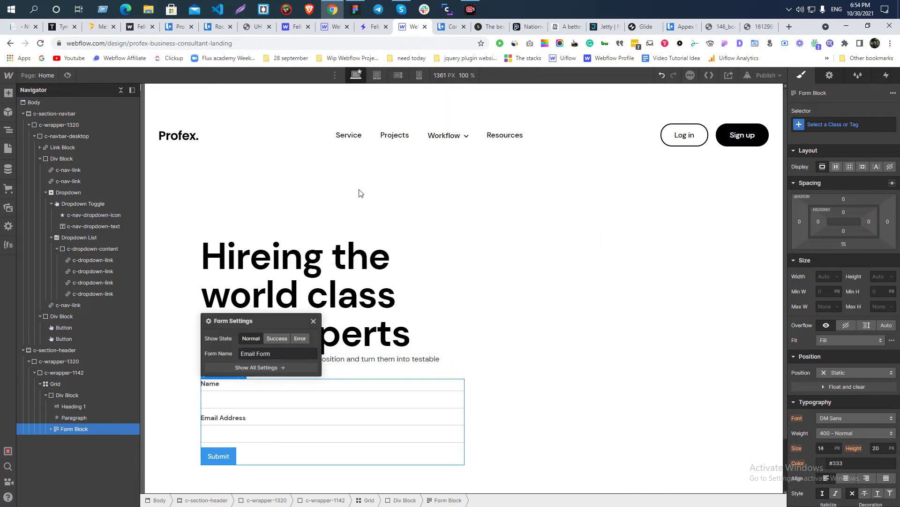
- Review the hero design in Figma, return to Webflow and undo the insertion of the form block and paragraph
key(alt+Tab)
scroll(445, 291, down, 3)
scroll(405, 253, down, 2)
scroll(405, 253, down, 5)
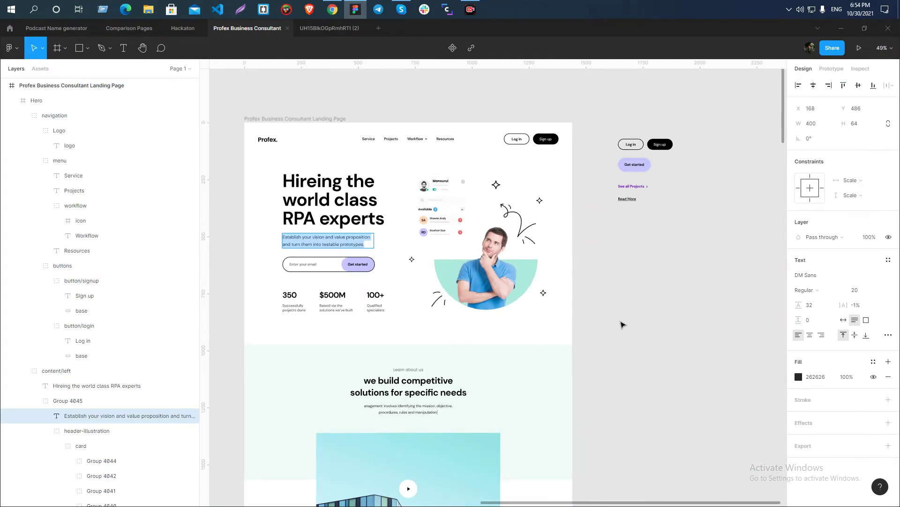
key(alt+Tab)
key(ctrl+z)
key(ctrl+z)
key(ctrl+z)
click(351, 322)
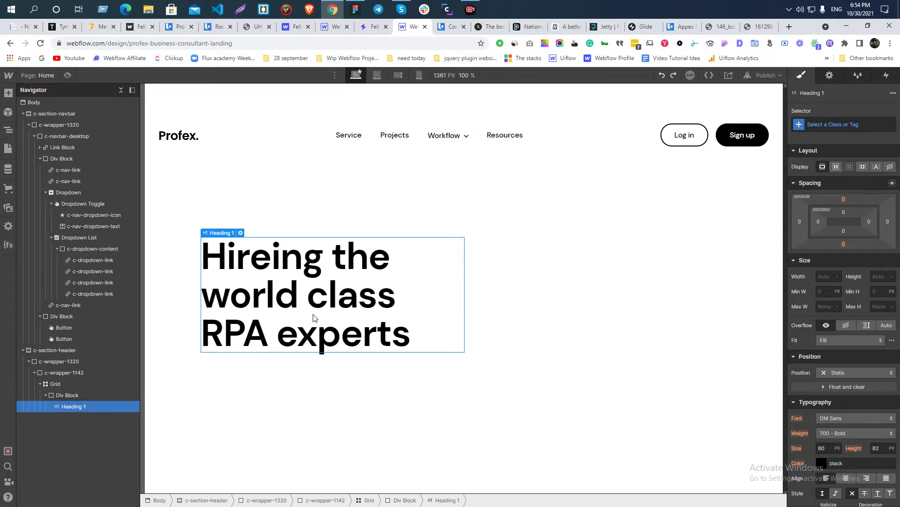
- Check the hero heading in Figma, return to Webflow and correct the heading's first word to "Hiring"
key(alt+Tab)
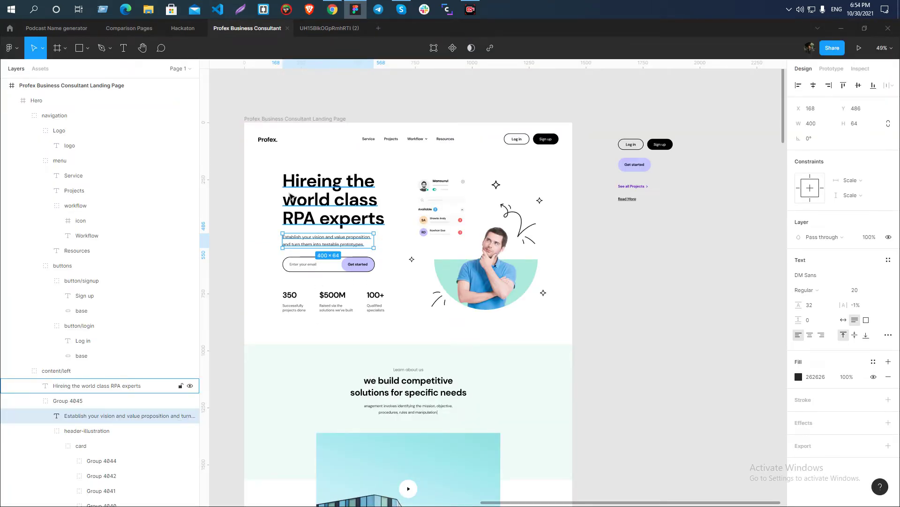
click(310, 179)
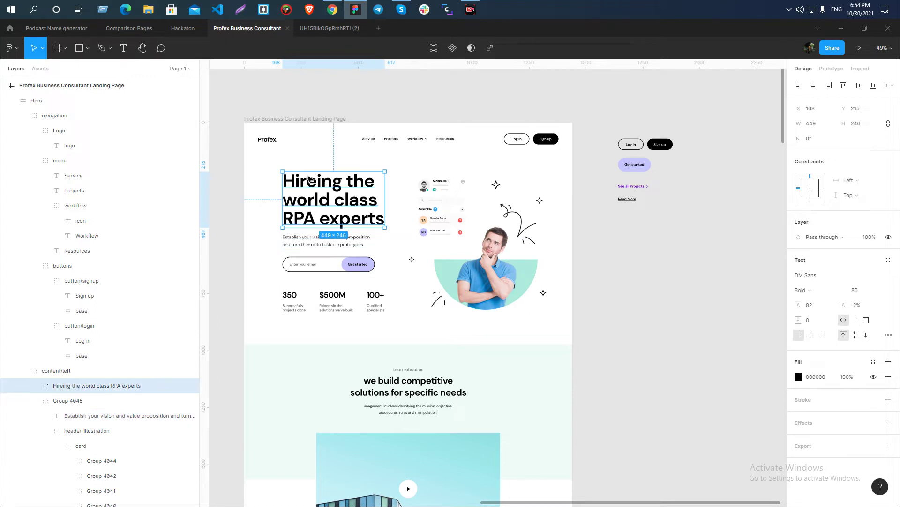
key(alt+Tab)
double_click(256, 254)
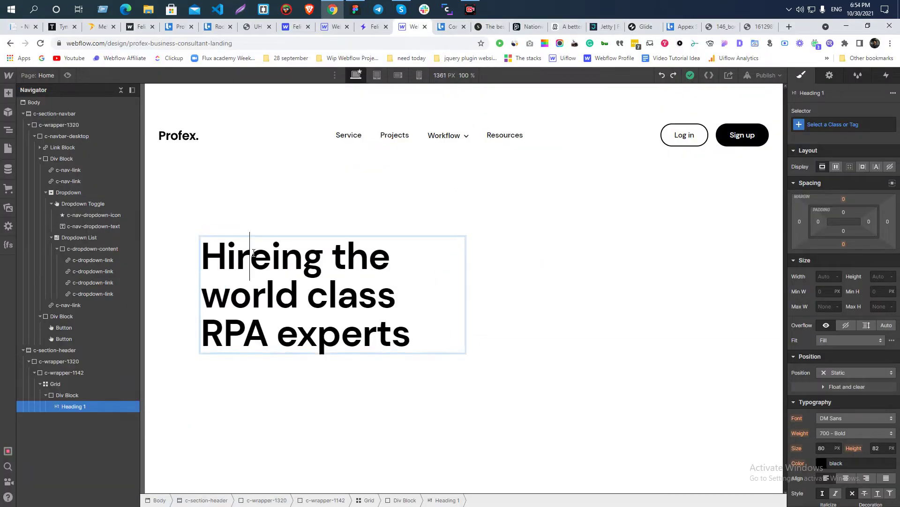
key(Delete)
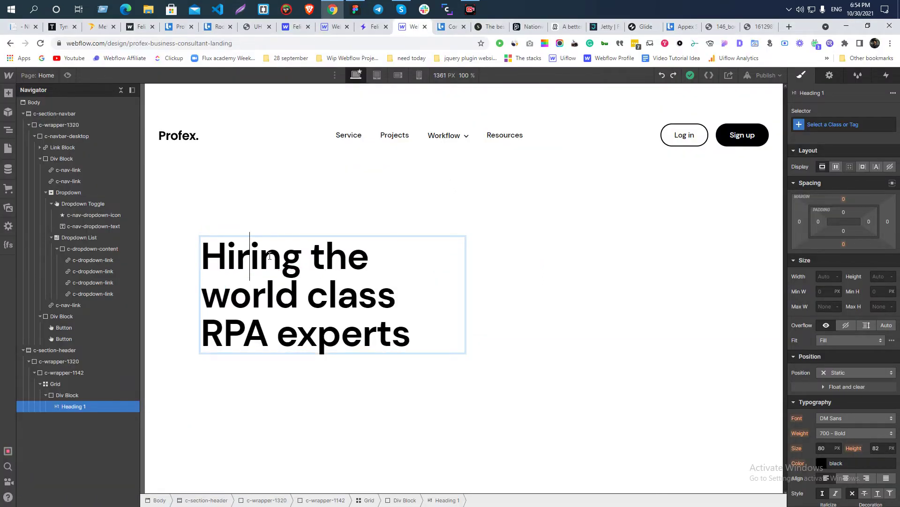
key(Escape)
click(269, 256)
- Inspect the hero paragraph in Figma, return to Webflow and insert a div block below the heading
key(alt+Tab)
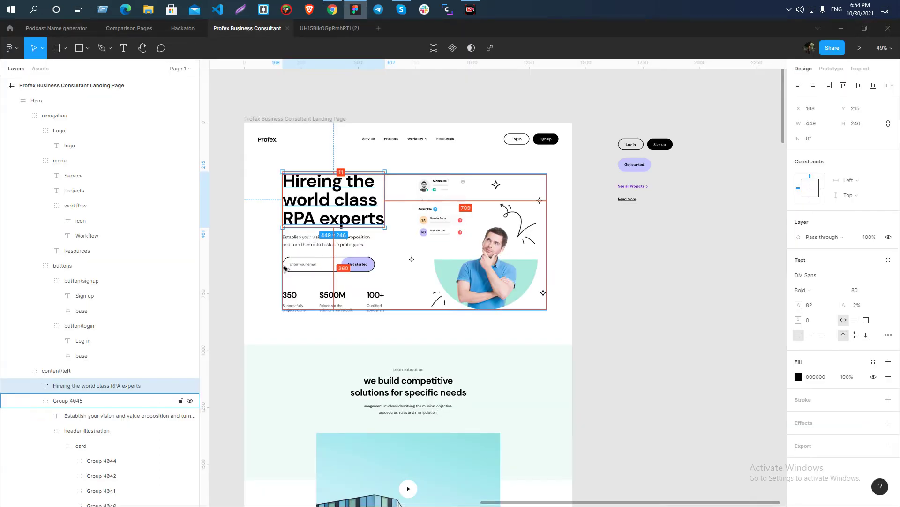
click(307, 248)
scroll(312, 242, up, 5)
double_click(323, 241)
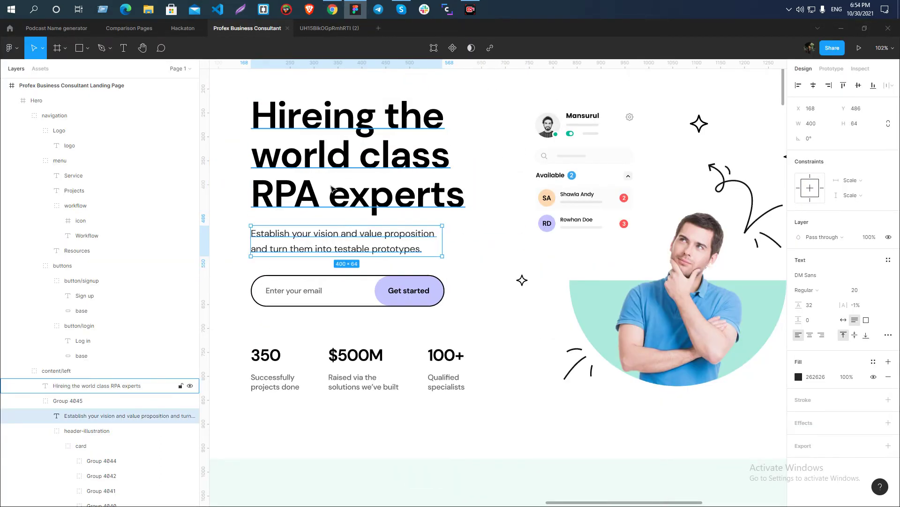
key(alt+Tab)
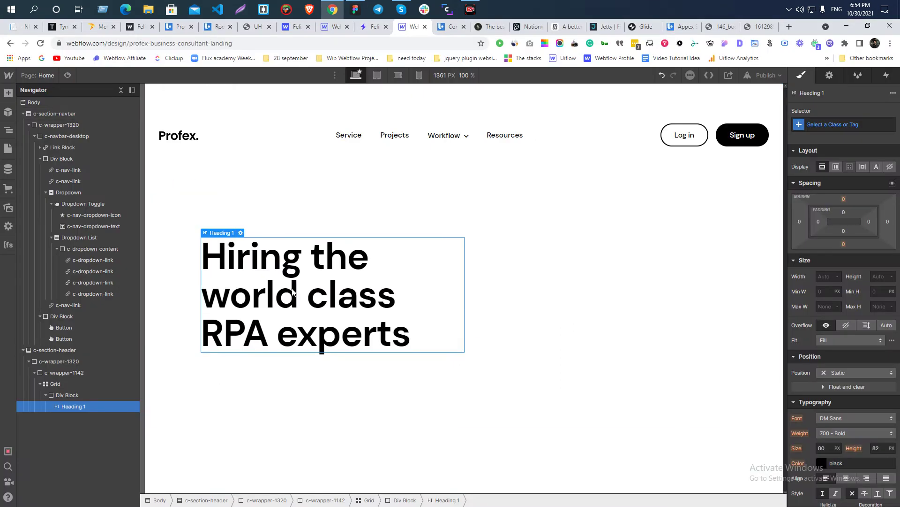
key(ctrl+e)
text(d)
click(354, 158)
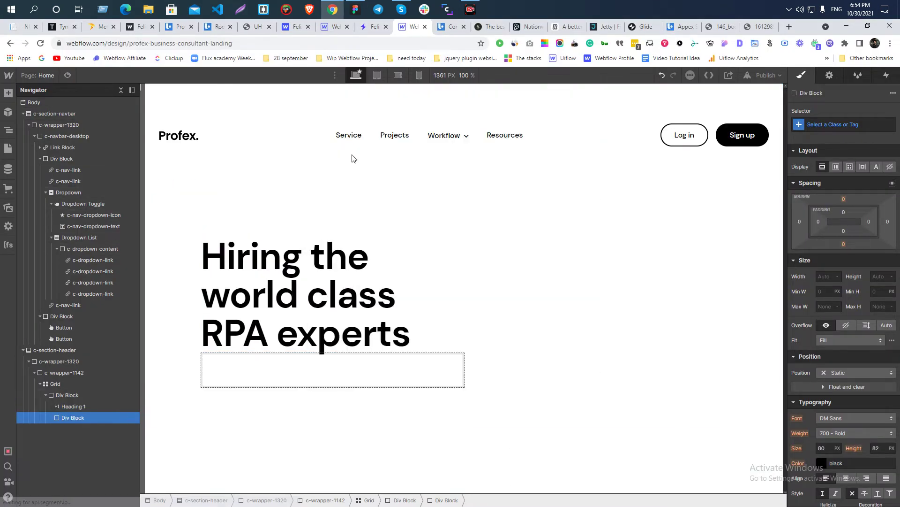
- Nest the hero heading inside the new div block
click(270, 285)
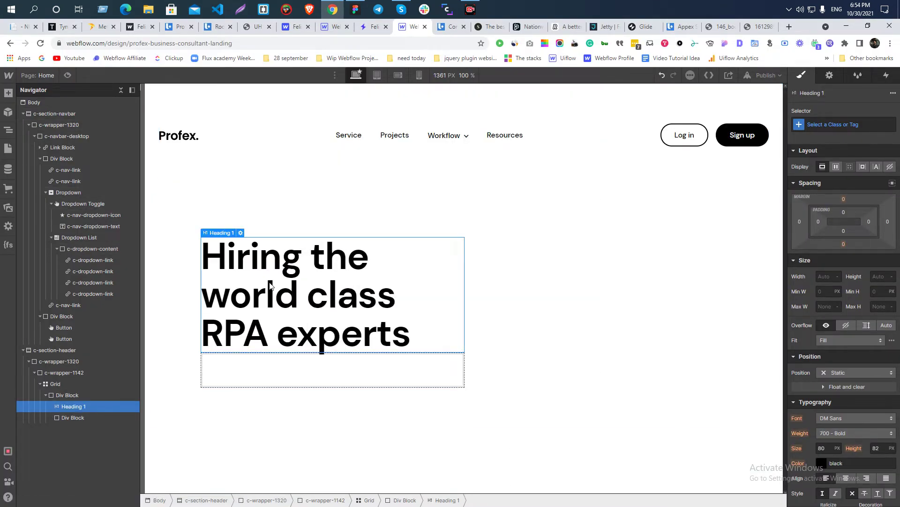
click(257, 379)
click(69, 406)
drag(67, 407, 69, 406)
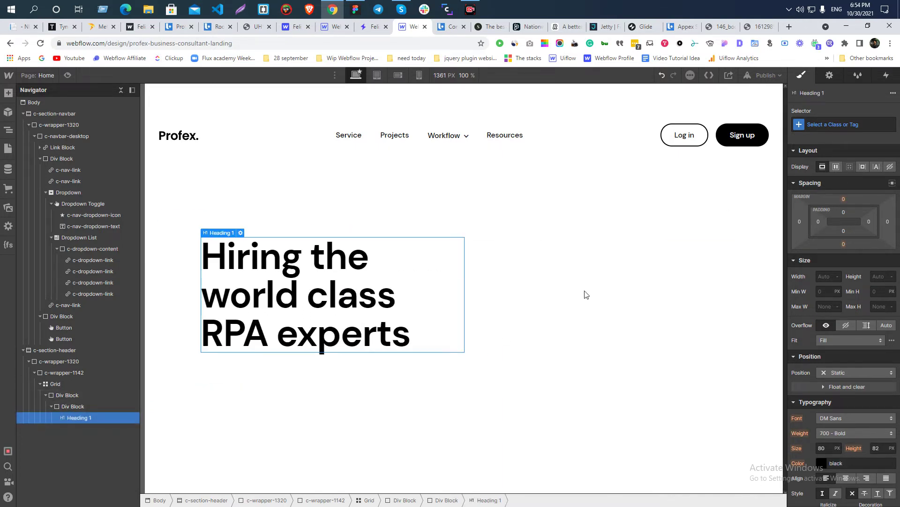
- Give the div block around the heading the class c-header-title-wrap
click(65, 407)
click(831, 125)
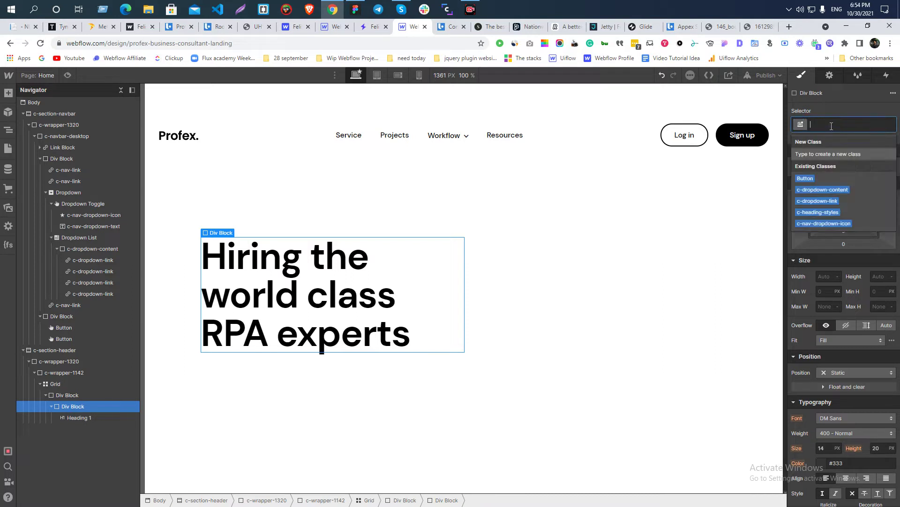
text(c-header)
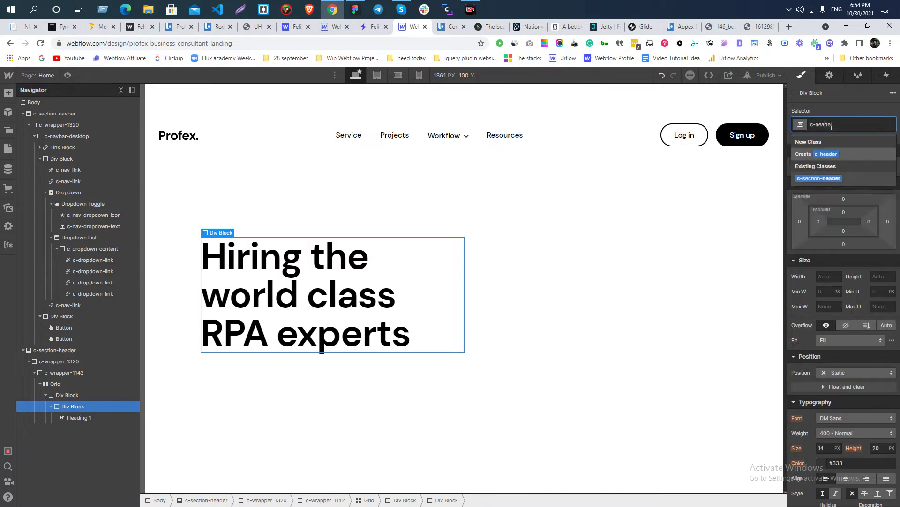
text(-title-wrap)
key(Return)
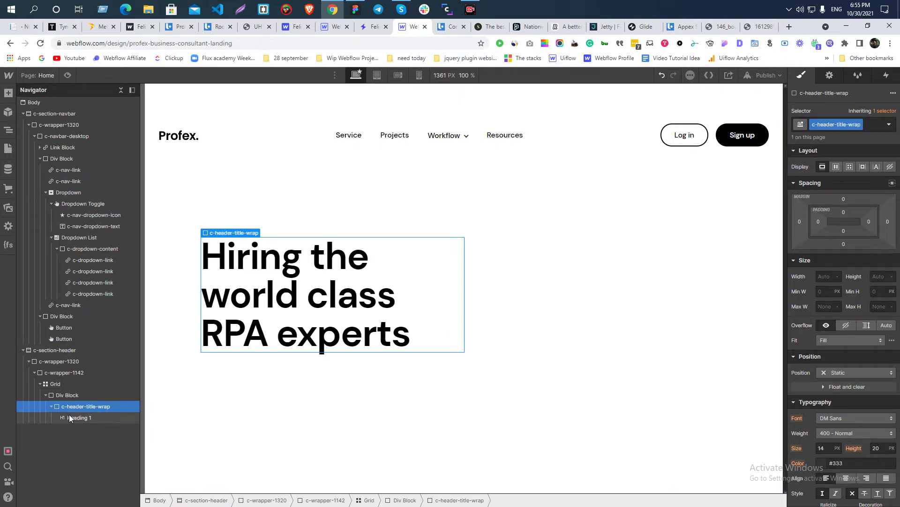
- Set the bottom margin of c-header-title-wrap to 25 px, checking the heading and paragraph positions in Figma
click(843, 244)
key(alt+Tab)
click(295, 164)
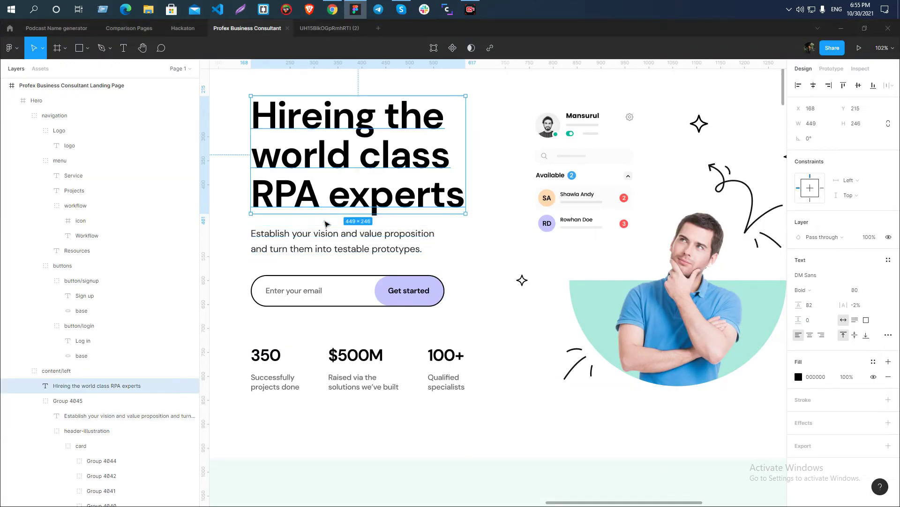
click(327, 241)
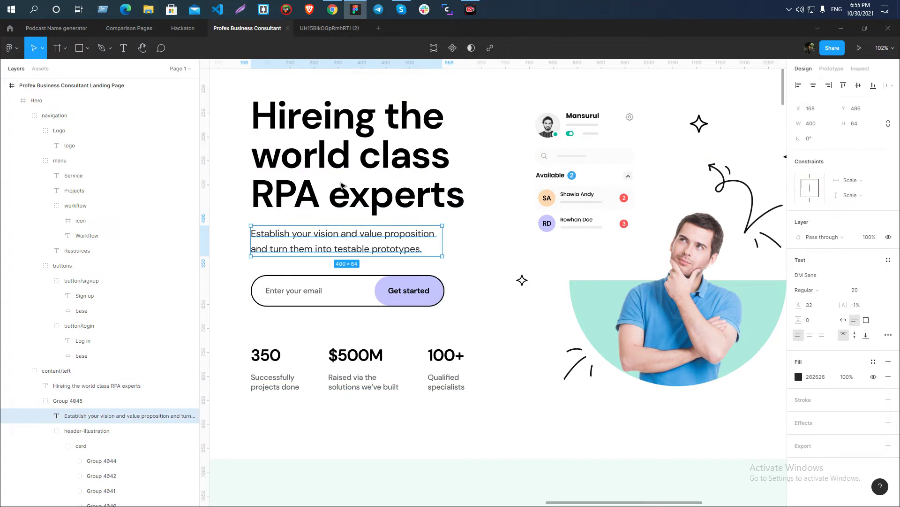
key(alt+Tab)
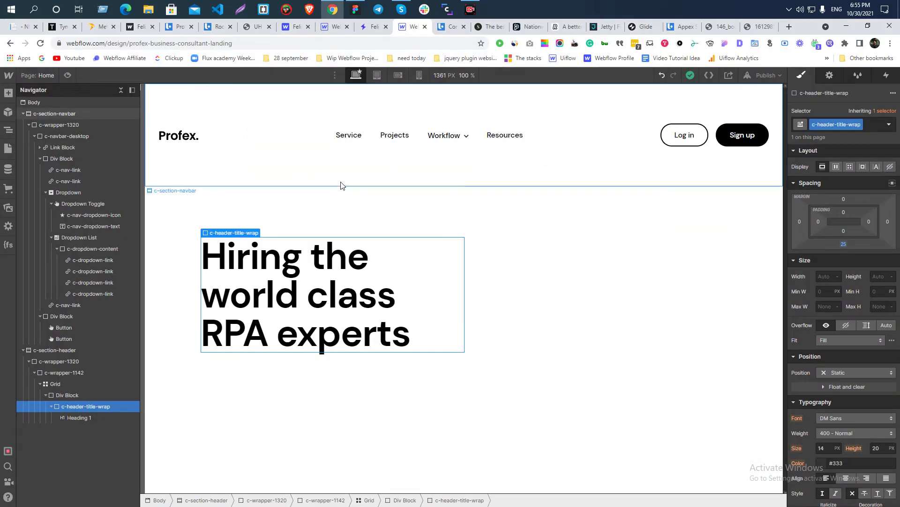
- Insert a div block below c-header-title-wrap in the grid's first column and add a paragraph inside it
click(50, 407)
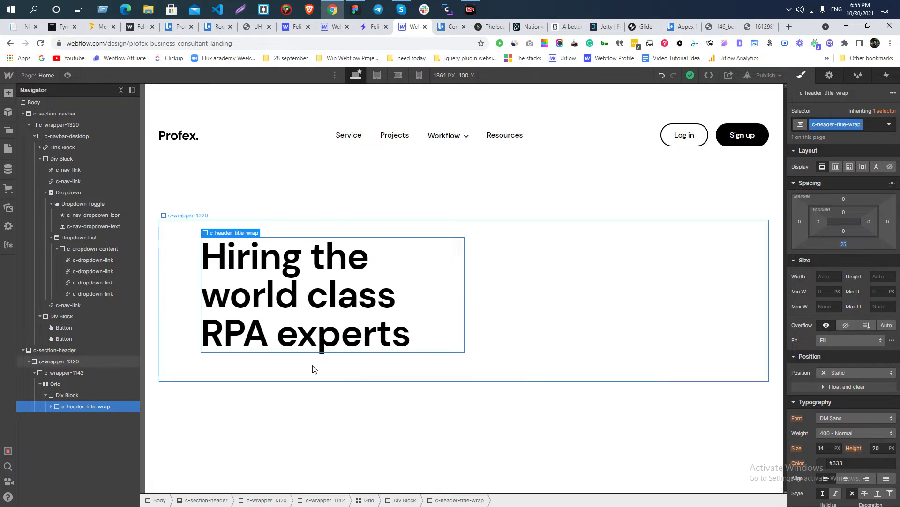
click(74, 396)
key(ctrl+e)
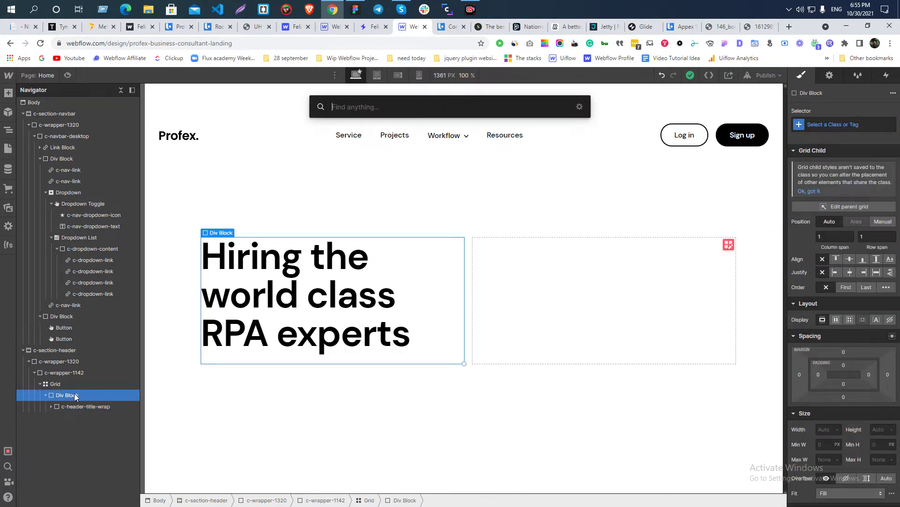
text(d)
click(365, 146)
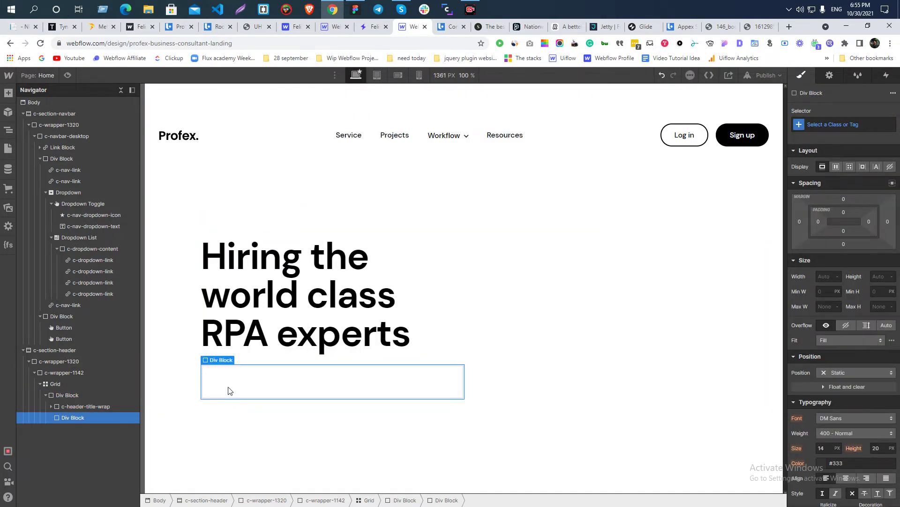
key(ctrl+e)
text(p)
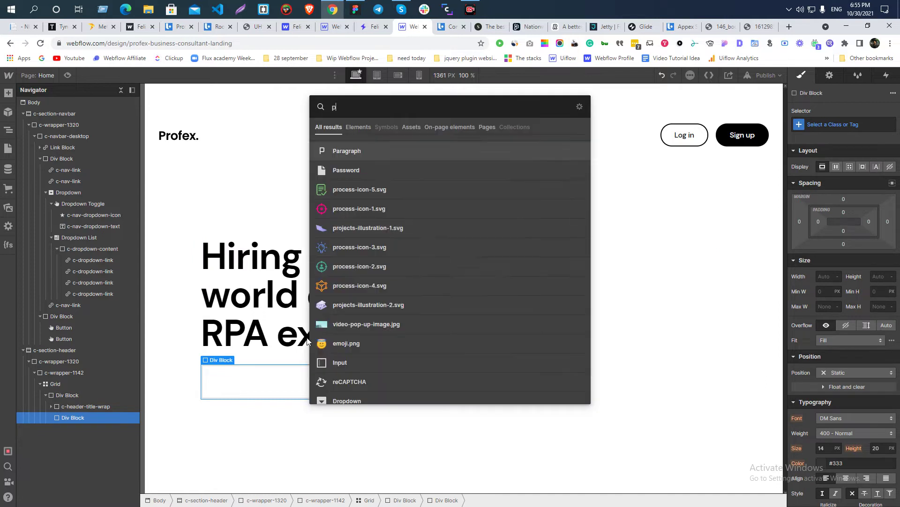
click(363, 150)
- Copy the hero paragraph beginning "Establish your vision and value proposition" from Figma and replace the Webflow paragraph's placeholder text with it
key(alt+Tab)
double_click(347, 235)
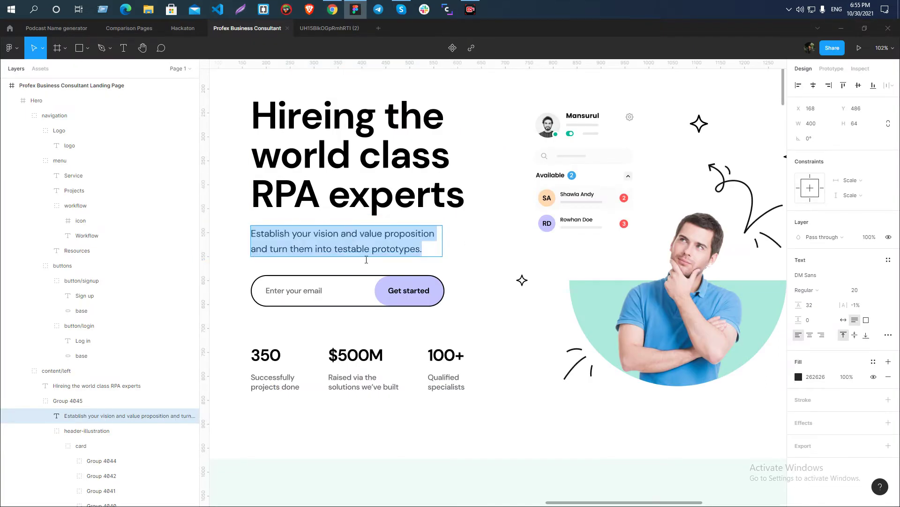
key(ctrl+c)
key(alt+Tab)
double_click(288, 400)
key(ctrl+a)
key(ctrl+v)
key(Escape)
click(227, 385)
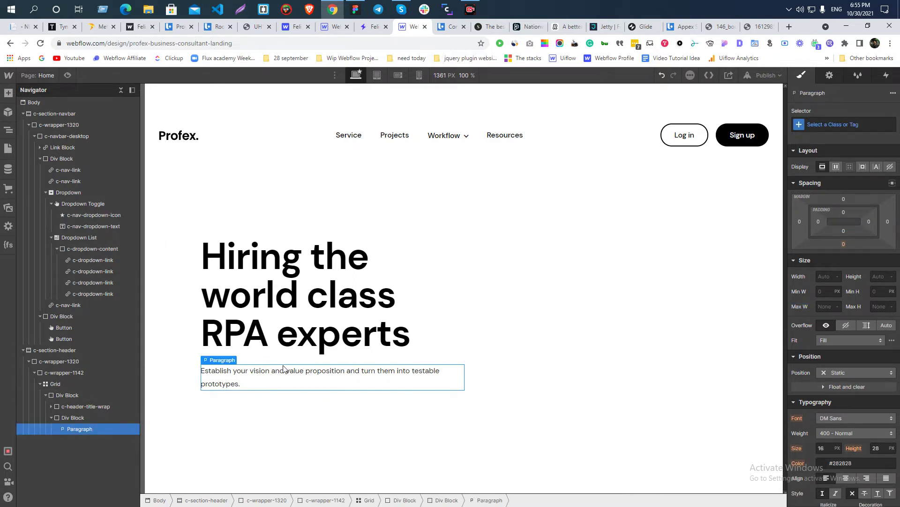
- Check the hero paragraph's dimensions in Figma, return to Webflow and give the paragraph's parent div block the class c-header-text-wrap
key(alt+Tab)
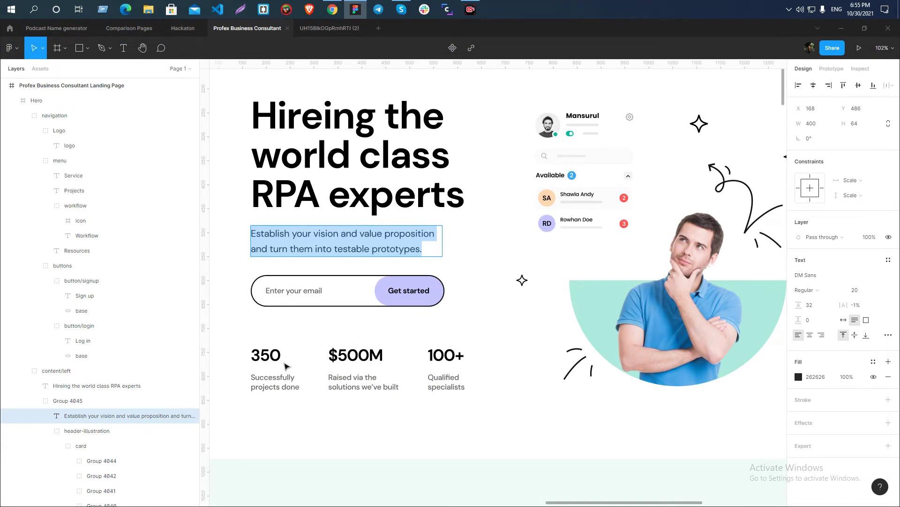
key(Escape)
key(alt)
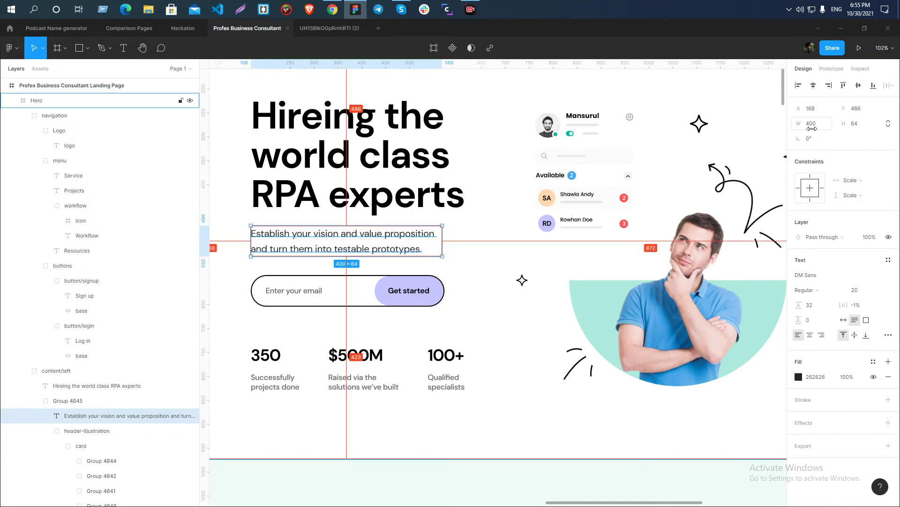
key(alt+Tab)
click(66, 417)
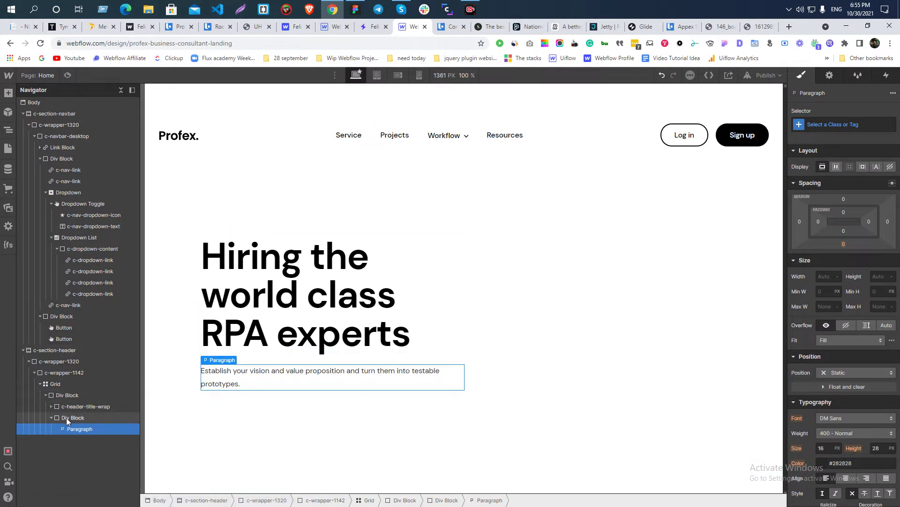
click(841, 125)
text(c-header-)
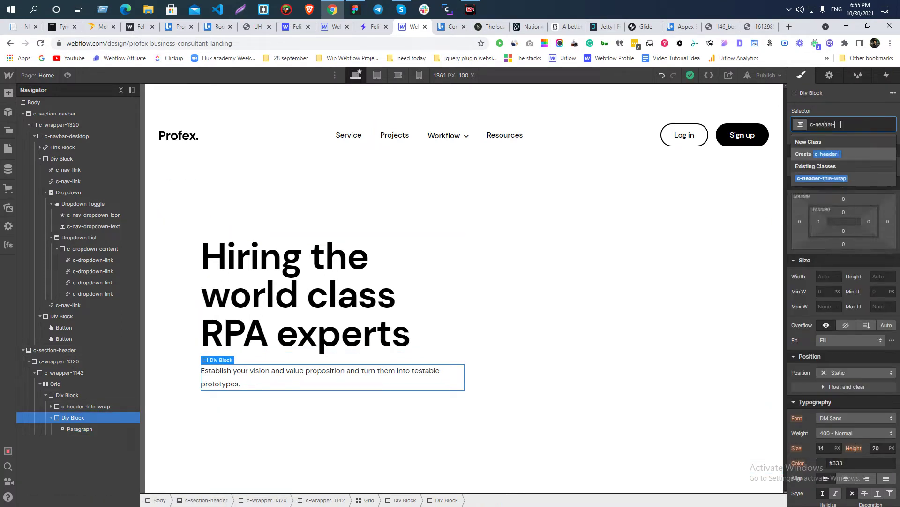
text(text)
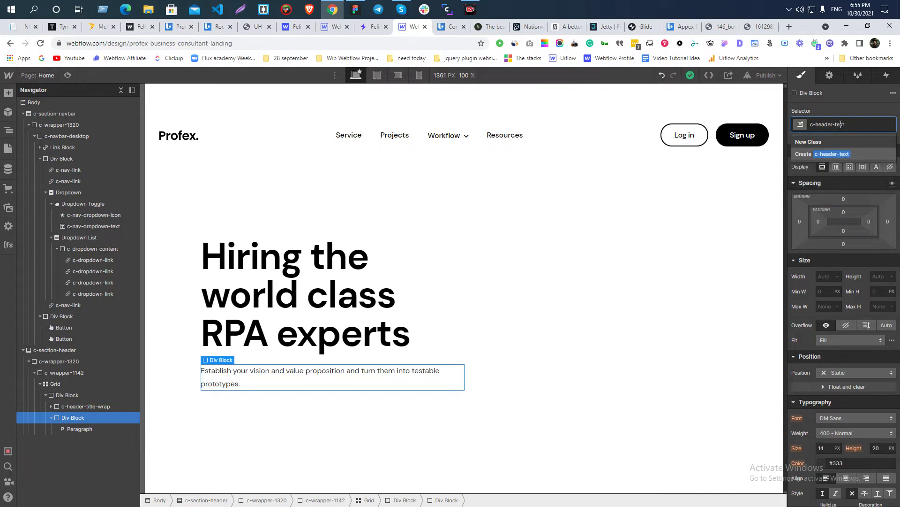
text(-wrap)
key(Return)
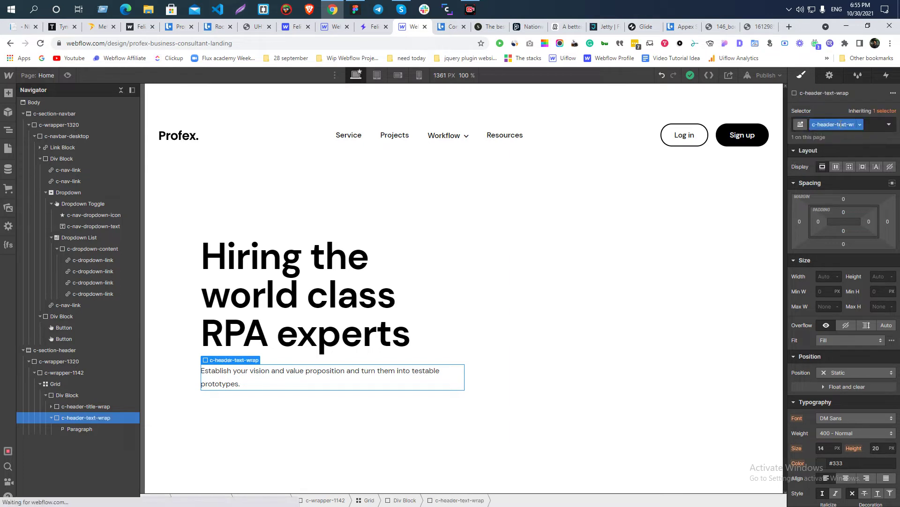
- Set the maximum width of c-header-text-wrap to 400 px and compare it with the hero paragraph in Figma
click(824, 306)
text(500)
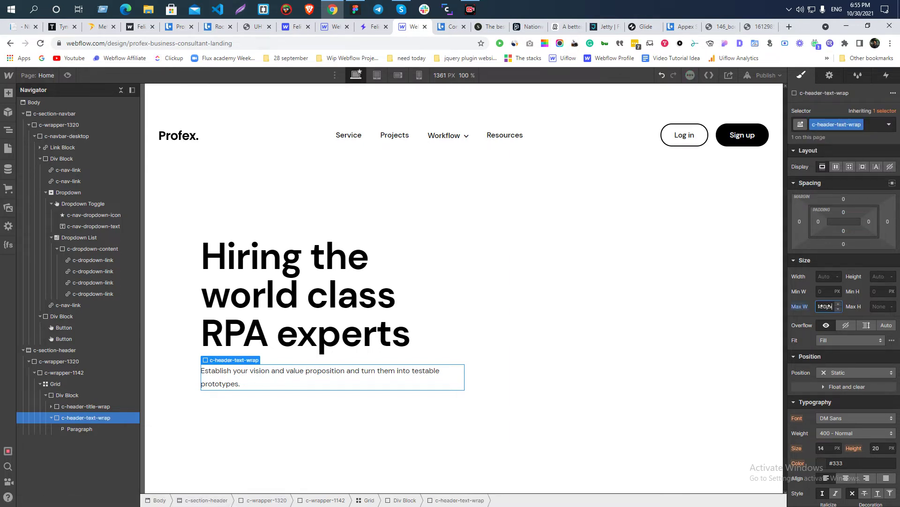
key(Return)
key(alt+Tab)
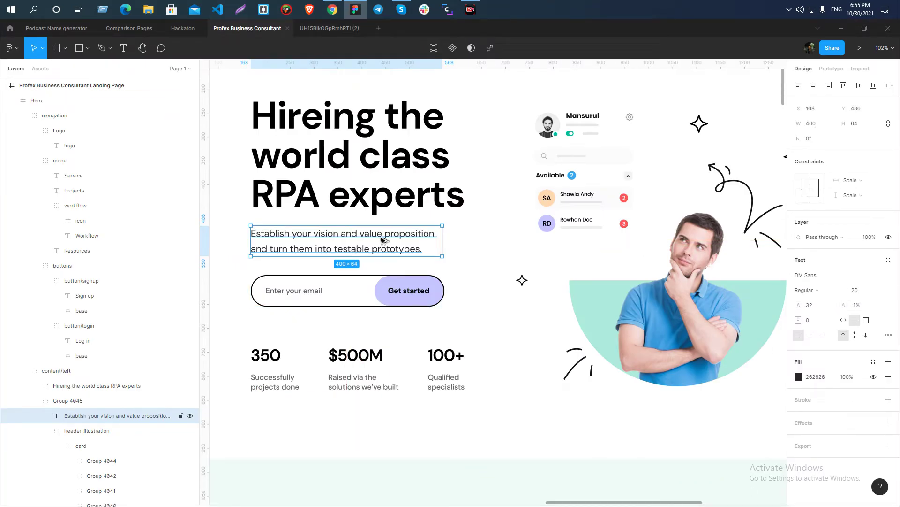
key(alt+Tab)
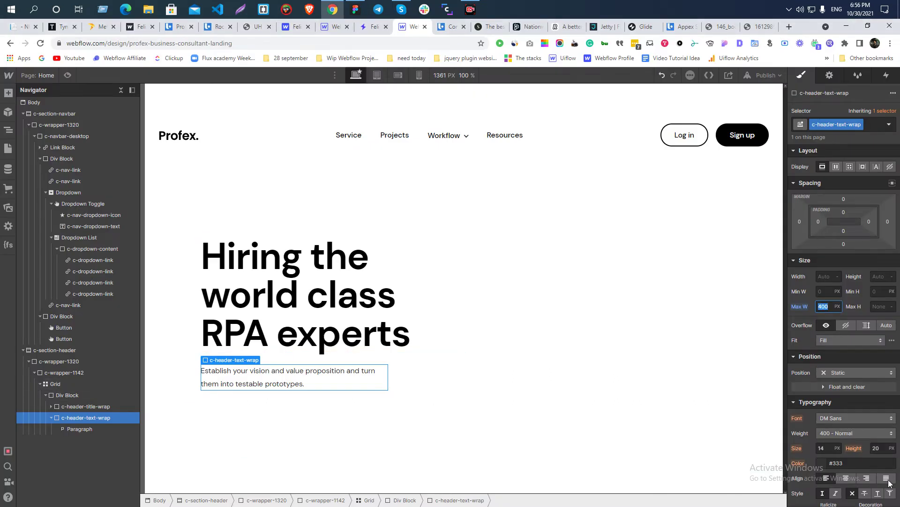
- Compare the header paragraph with the hero paragraph's text styling in Figma, return to Webflow and open the styleguide page
click(276, 388)
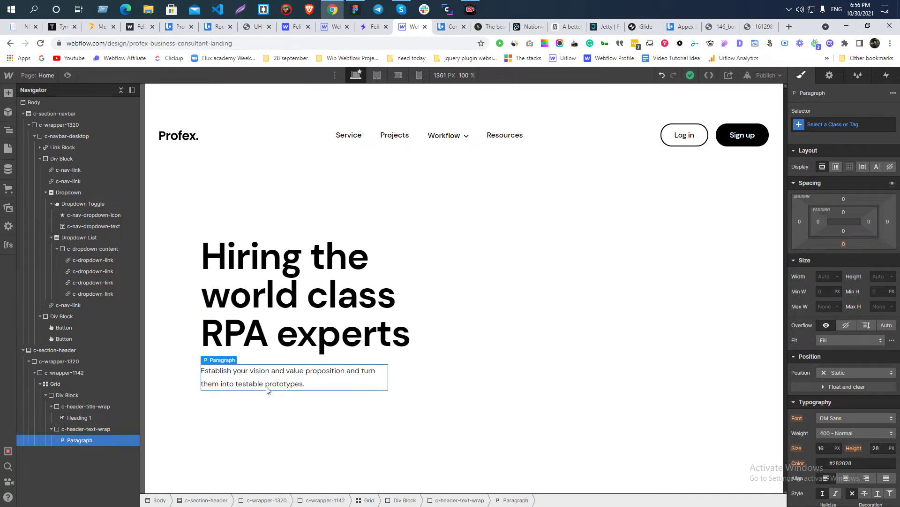
key(alt+Tab)
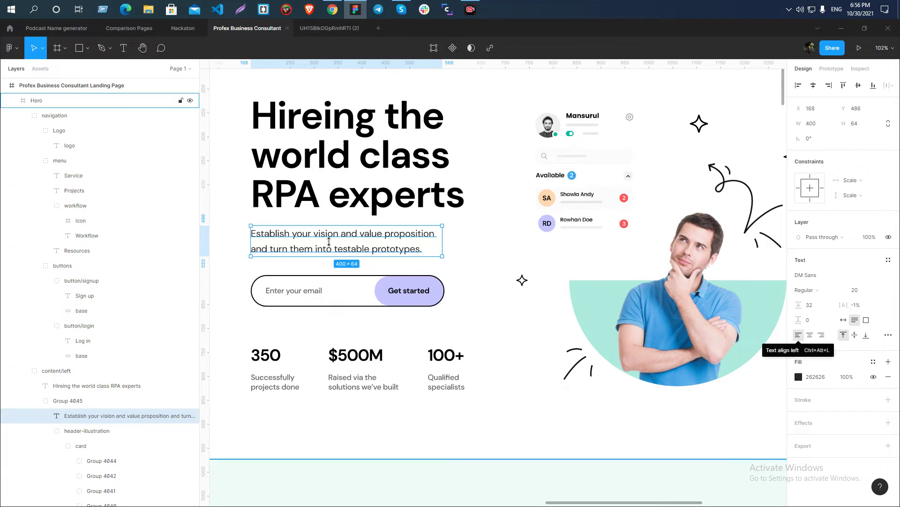
key(alt+Tab)
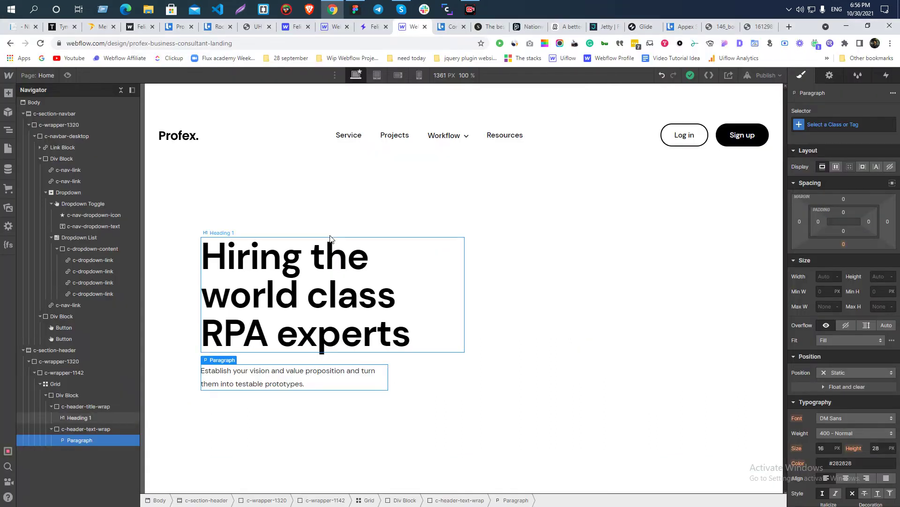
click(8, 147)
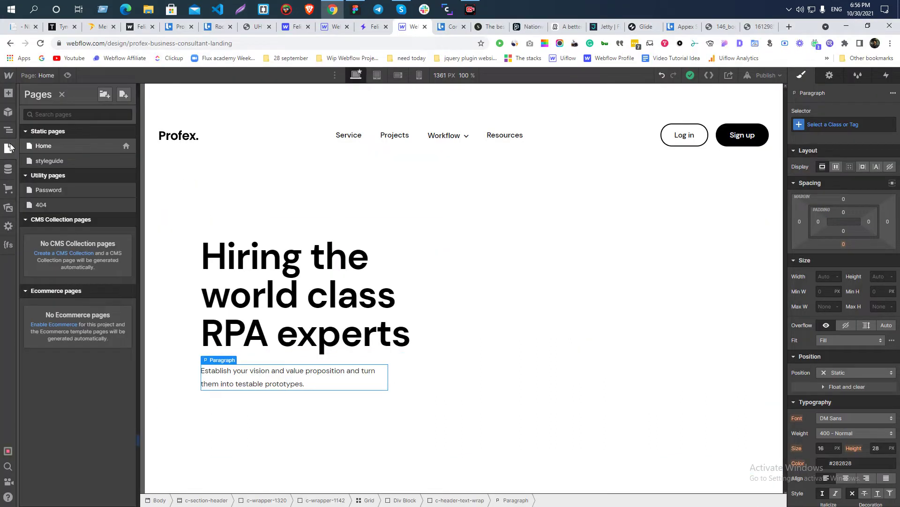
click(58, 163)
click(193, 46)
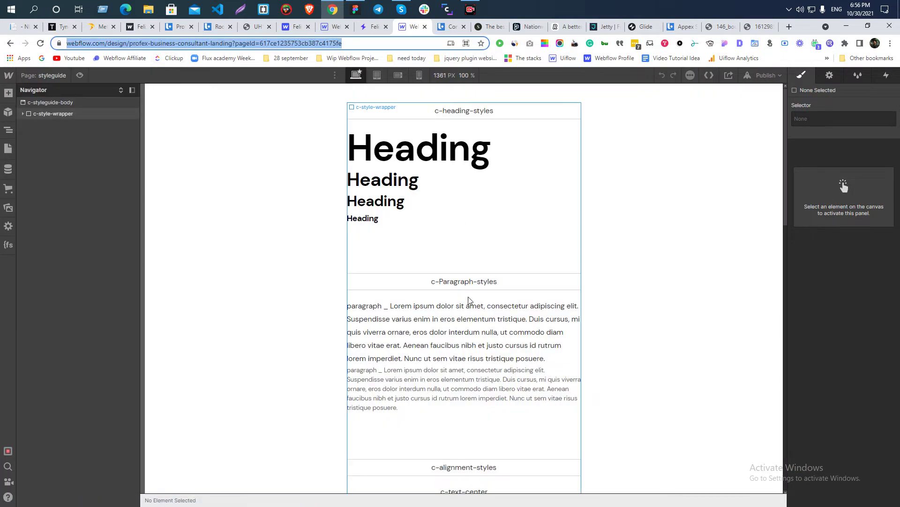
- Duplicate the c-paragraph-small sample in the styleguide's c-Paragraph-styles section
scroll(434, 315, down, 5)
scroll(435, 300, up, 4)
click(435, 296)
click(428, 334)
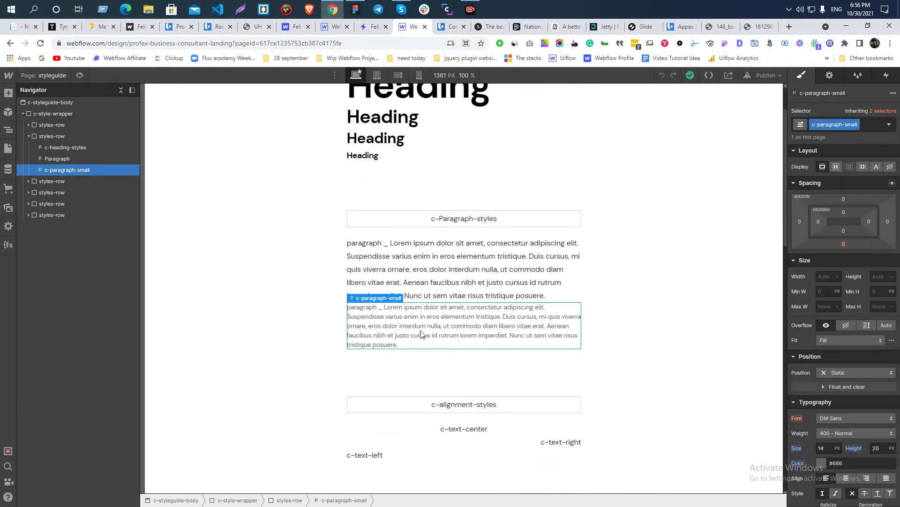
click(410, 284)
click(403, 318)
key(ctrl+d)
click(399, 372)
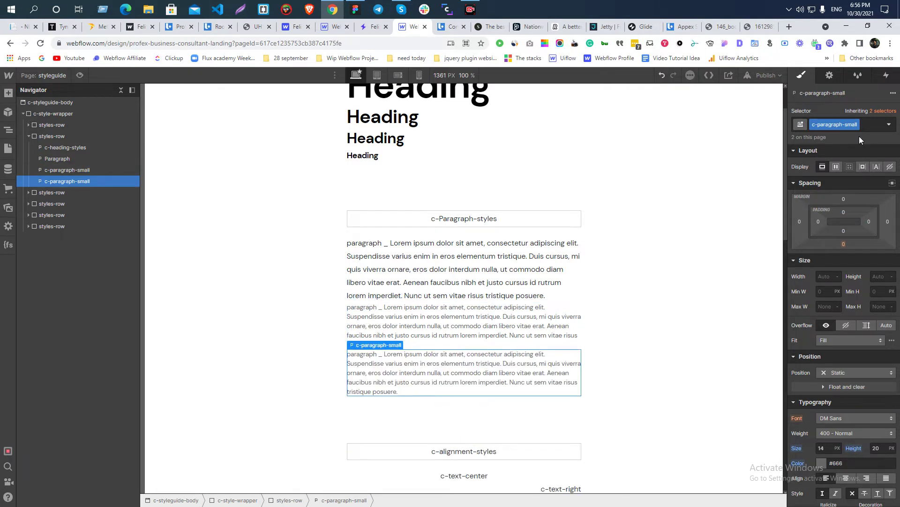
- Duplicate the c-paragraph-small class on the copied paragraph and name the new class c-paragraph-large
click(849, 125)
click(846, 148)
key(Right)
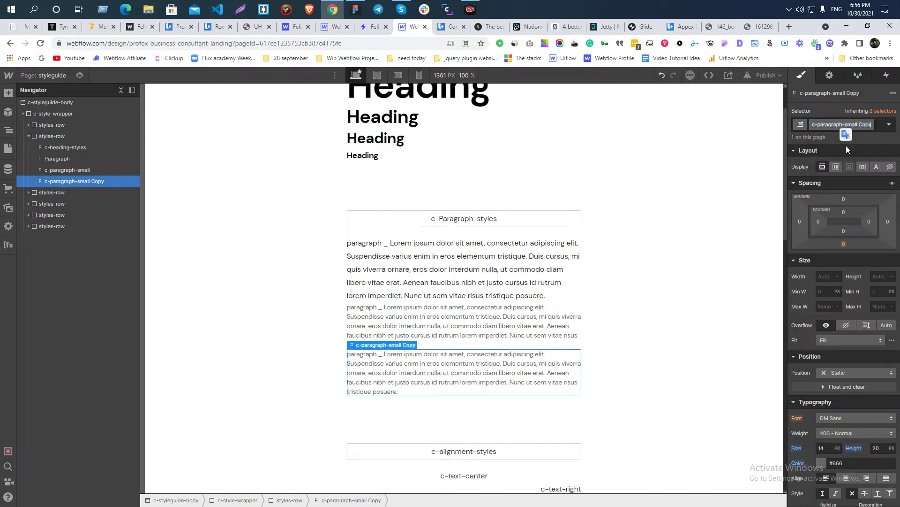
key(BackSpace)
key(BackSpace)
key(BackSpace)
key(BackSpace)
key(BackSpace)
key(BackSpace)
key(BackSpace)
key(BackSpace)
key(BackSpace)
text(large)
key(Return)
- Set the font size of c-paragraph-large to 20 px and its line height to 32 px
click(819, 448)
text(20)
key(Return)
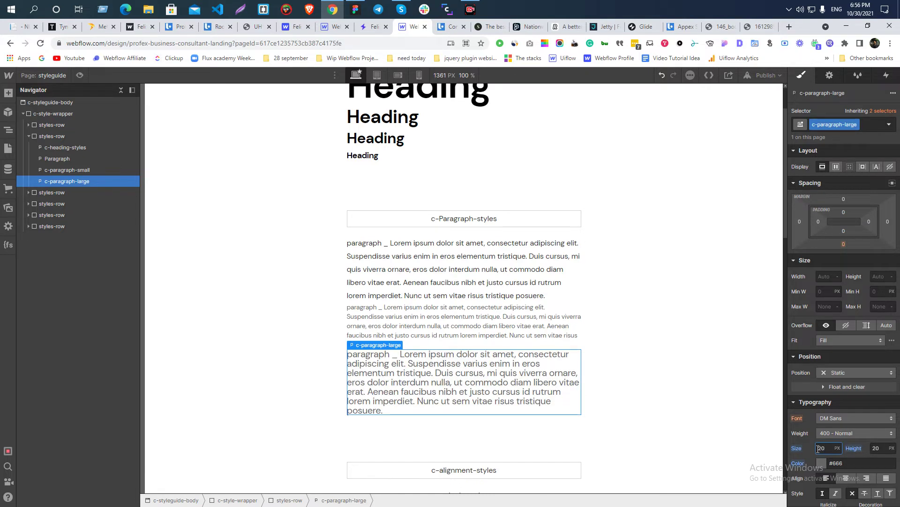
click(875, 448)
text(32)
key(Return)
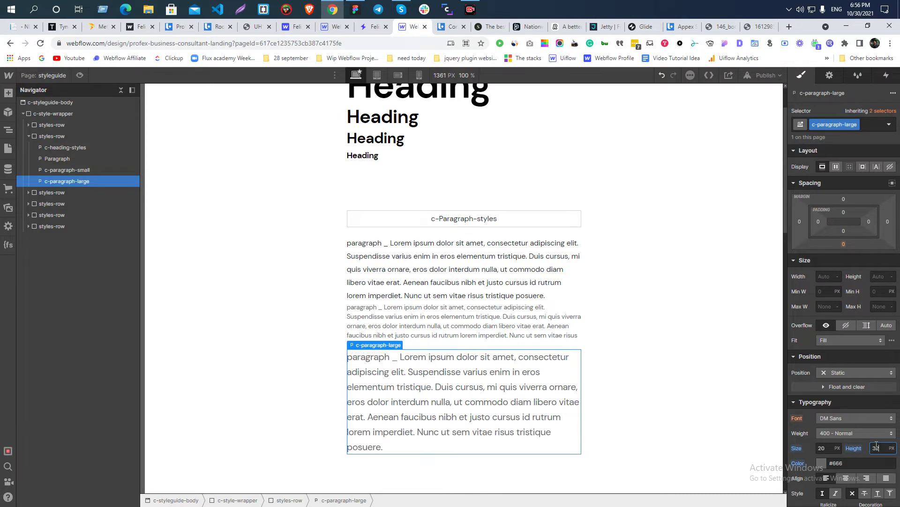
- Review the typography settings of c-paragraph-large, including its extended type options, against the Figma hero paragraph
key(alt+Tab)
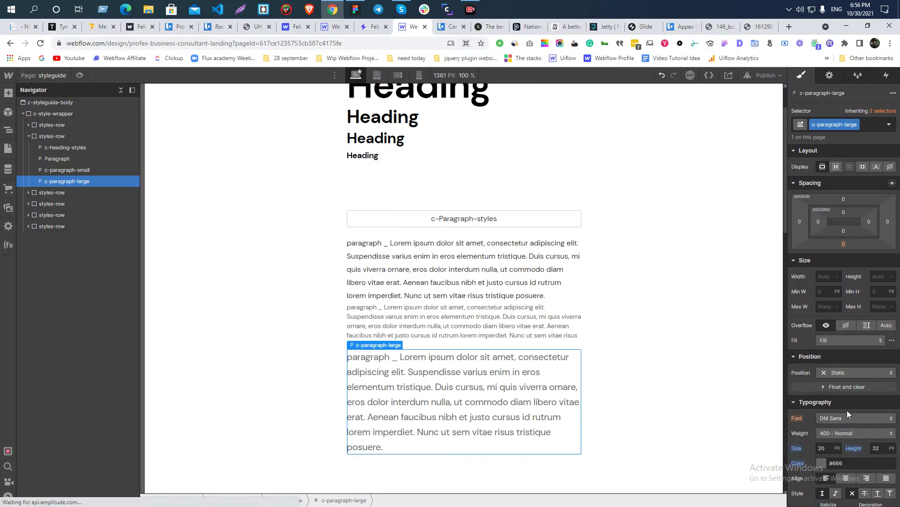
key(alt+Tab)
click(256, 383)
click(452, 399)
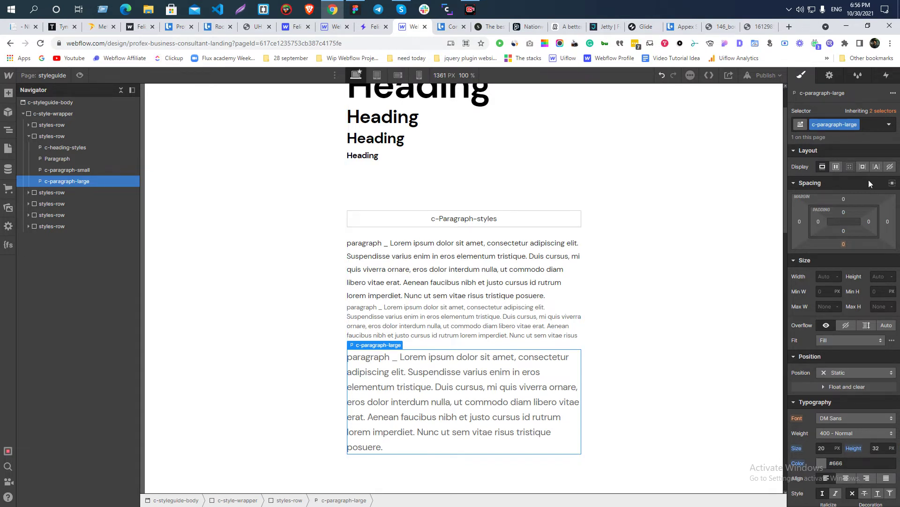
scroll(834, 344, down, 5)
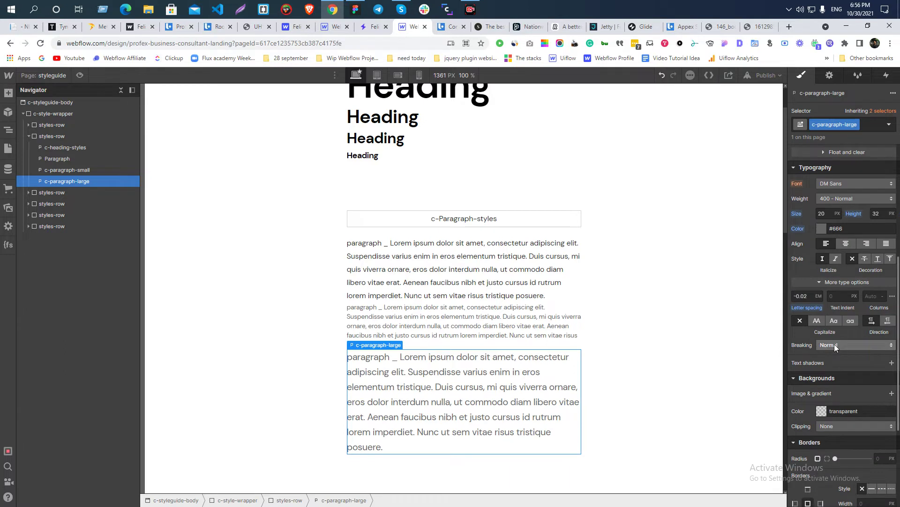
double_click(431, 412)
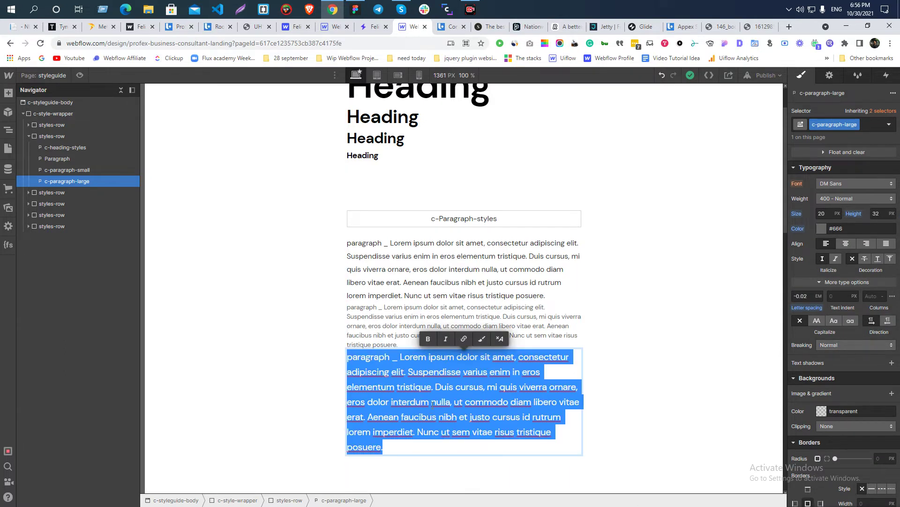
click(319, 383)
click(387, 421)
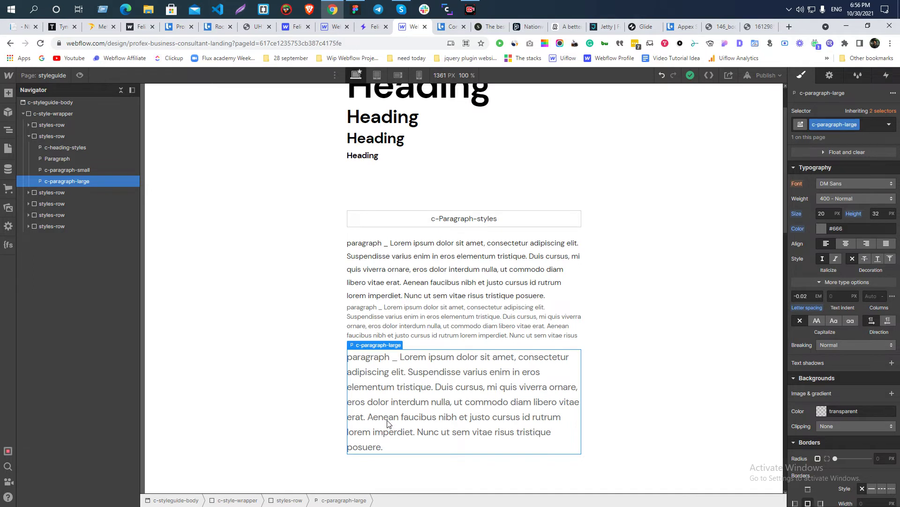
- Look up the hero paragraph's letter spacing in Figma's CSS code and set c-paragraph-large's letter spacing to -0.01 em
key(alt+Tab)
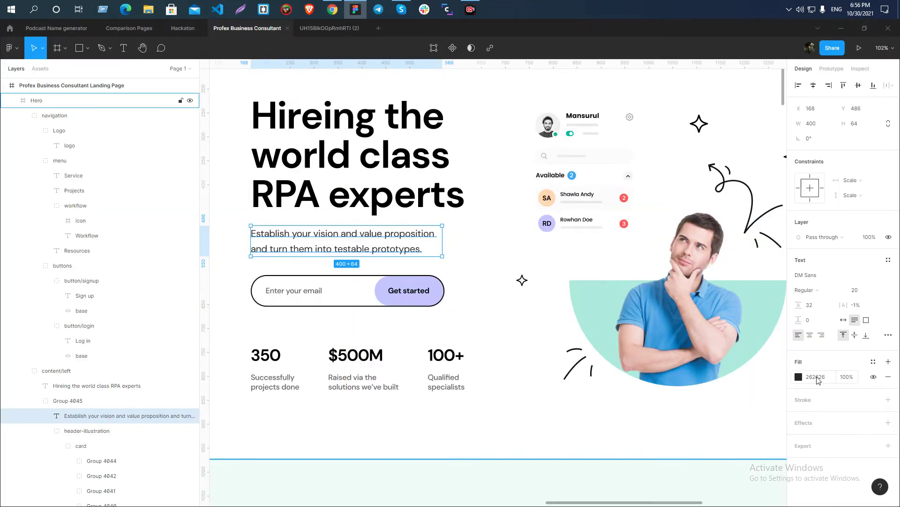
key(alt+Tab)
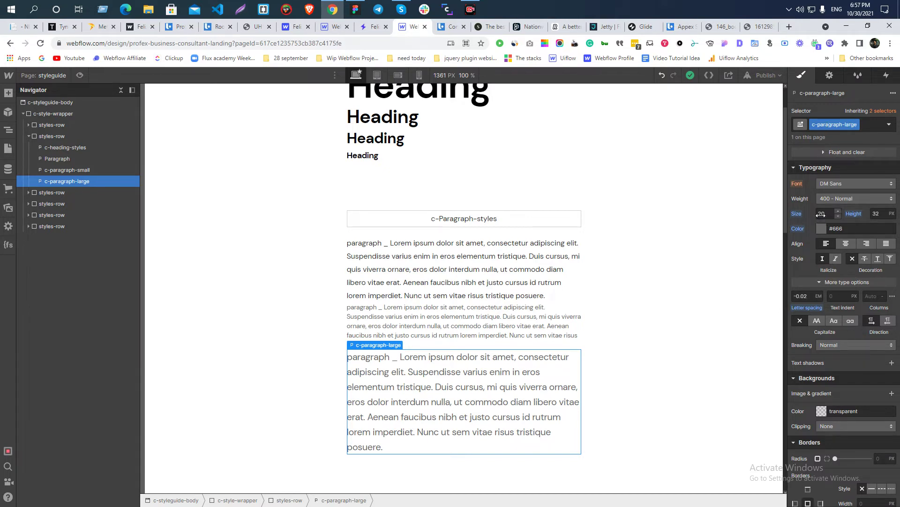
key(alt+Tab)
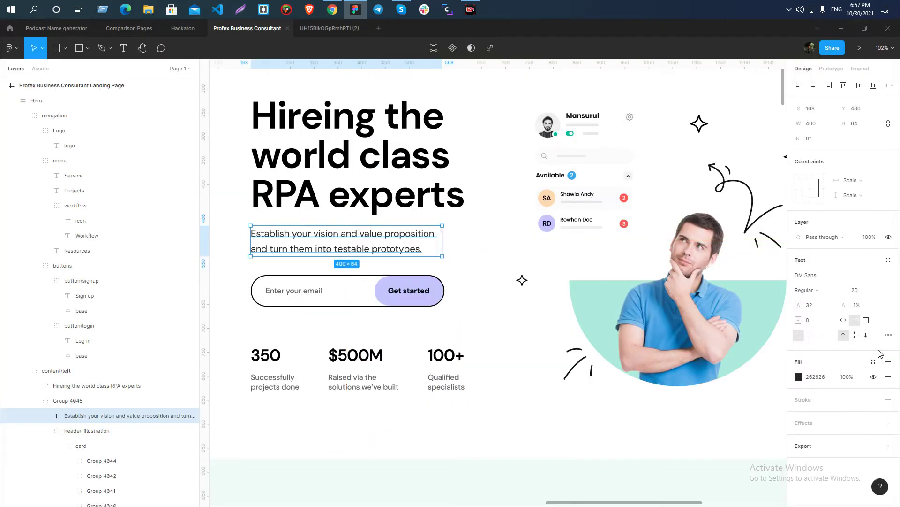
scroll(865, 350, down, 2)
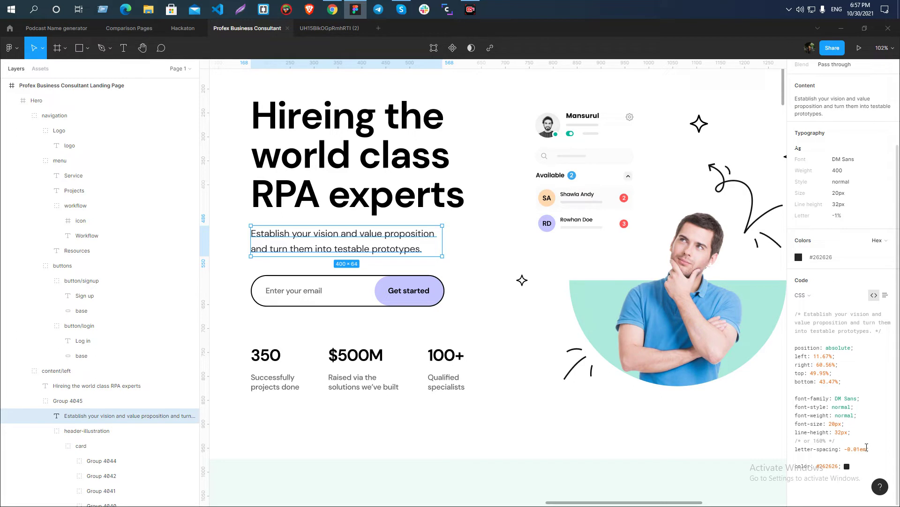
drag(845, 449, 867, 449)
key(alt+Tab)
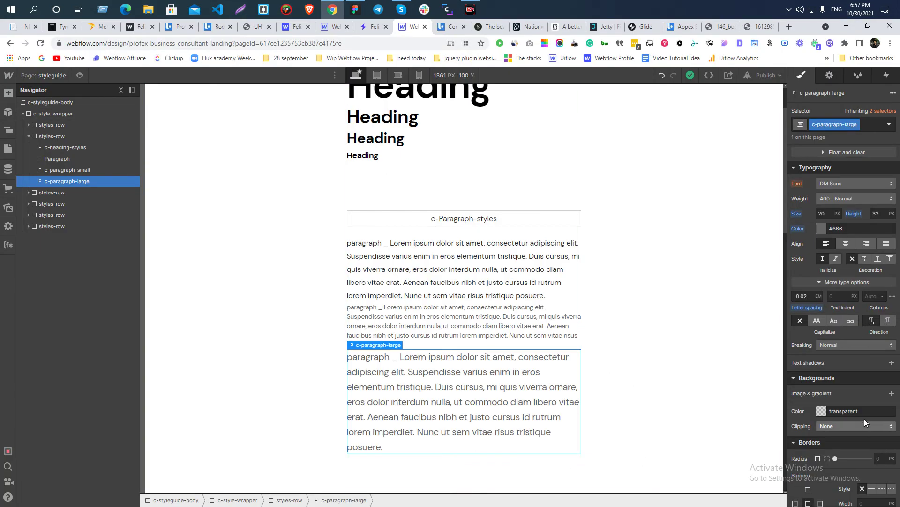
scroll(865, 418, down, 2)
click(801, 202)
text(-0.01)
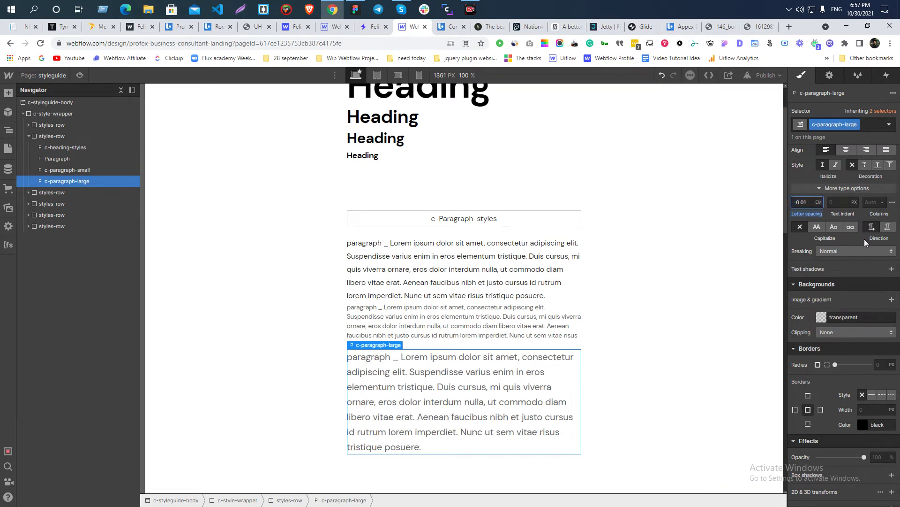
- Return to the Home page and apply the existing c-paragraph-large class to the header paragraph
click(8, 150)
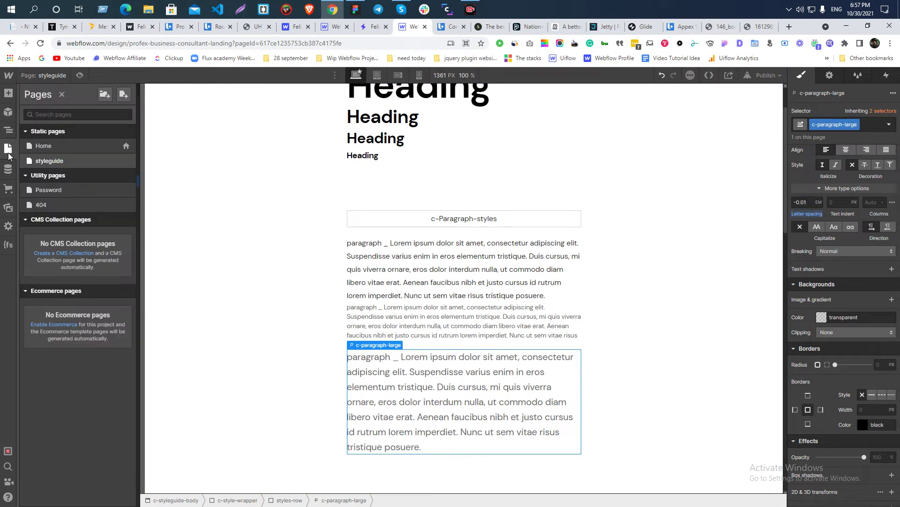
click(45, 148)
click(207, 27)
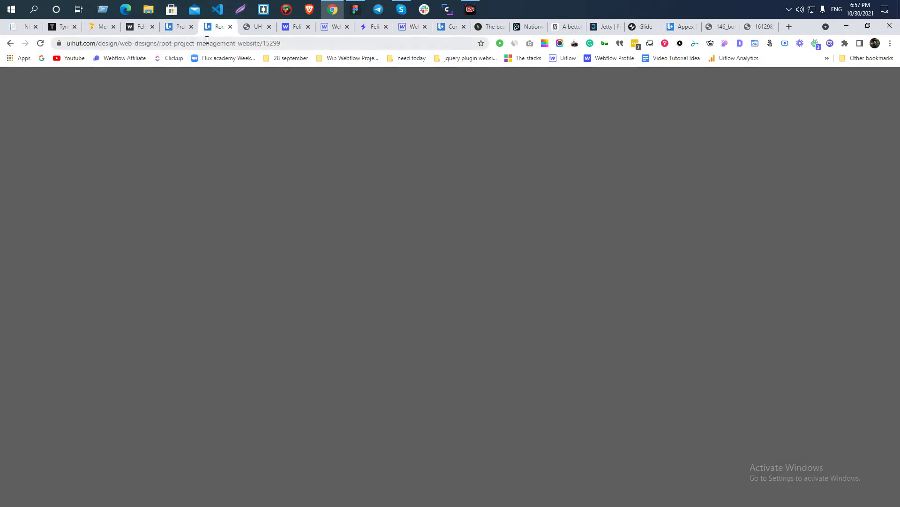
click(397, 28)
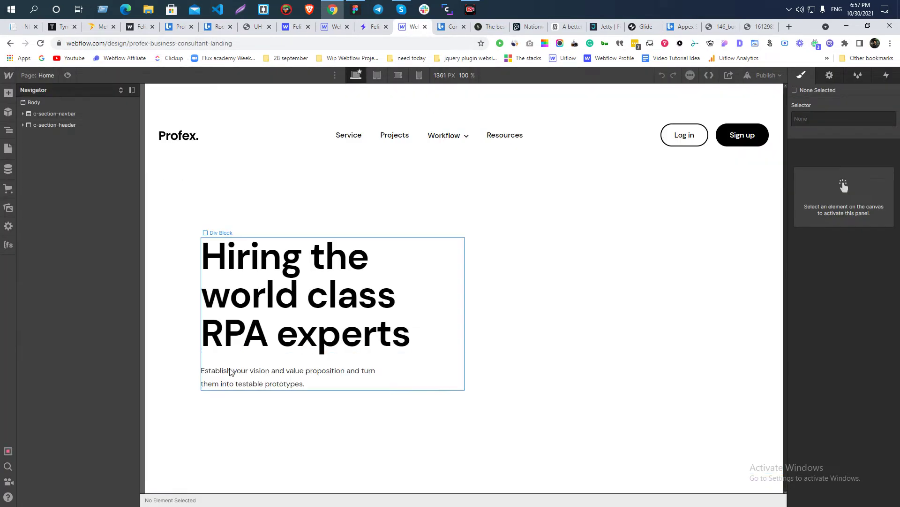
click(237, 385)
click(836, 126)
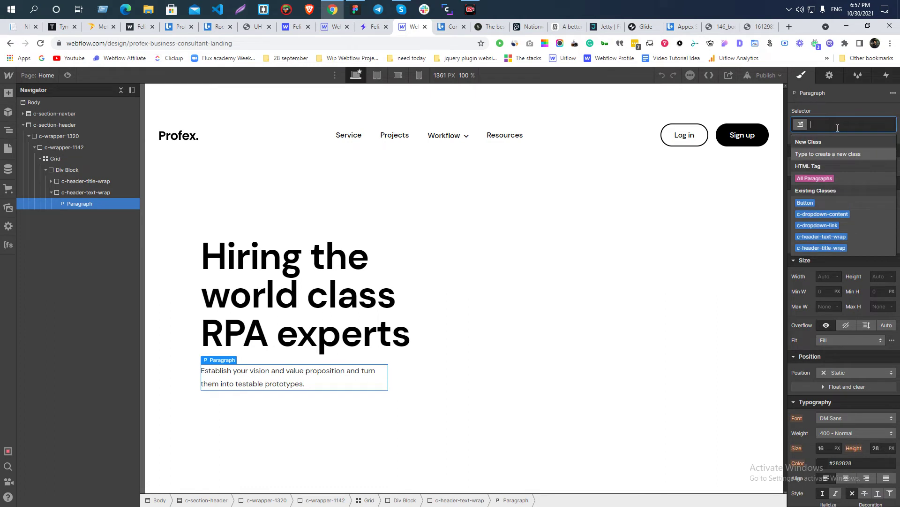
text(c-para)
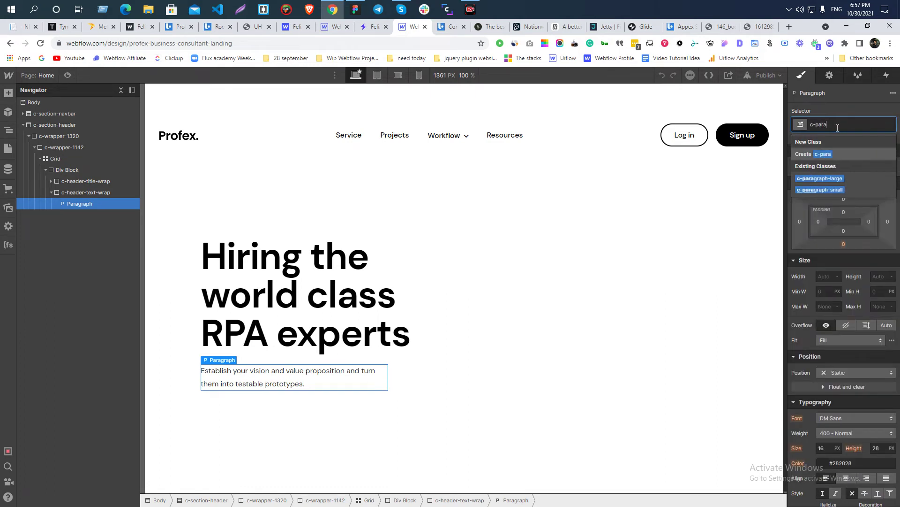
click(820, 179)
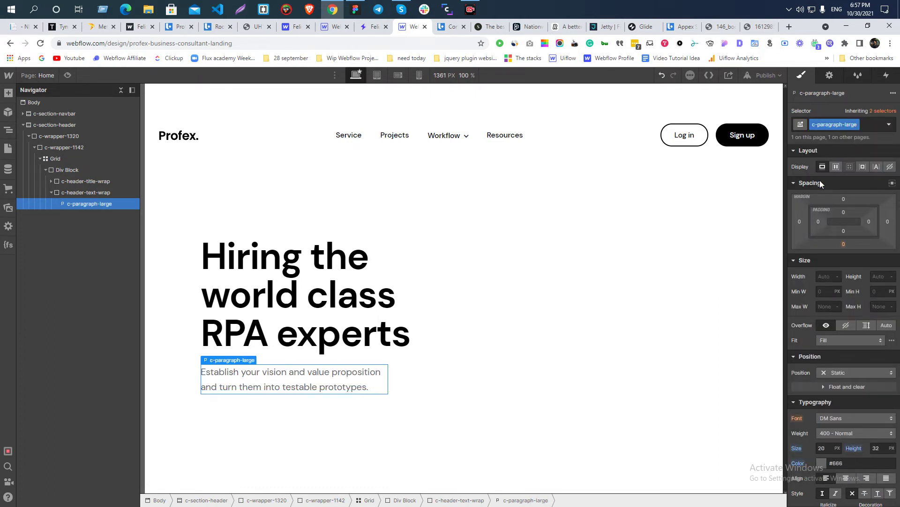
- Check the hero paragraph's color in Figma and add the combo class c-text-color-grey-light to the header paragraph in Webflow
click(866, 125)
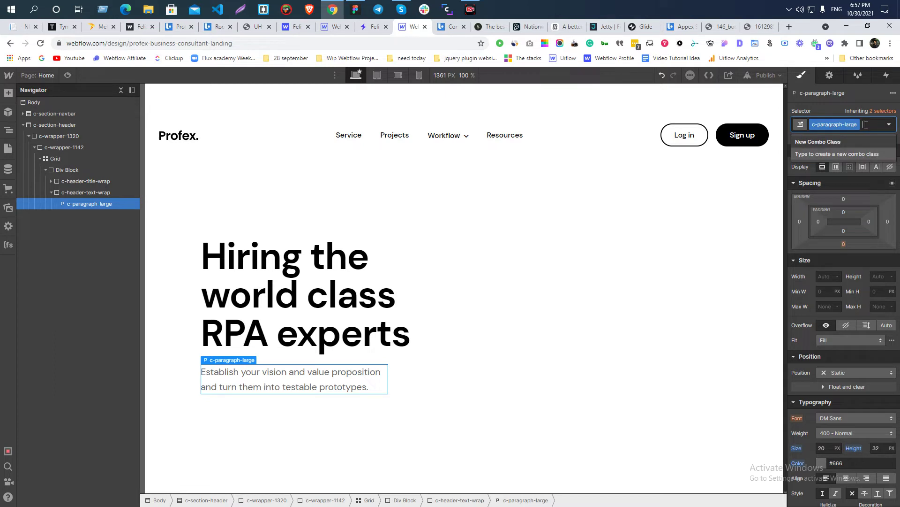
key(alt+Tab)
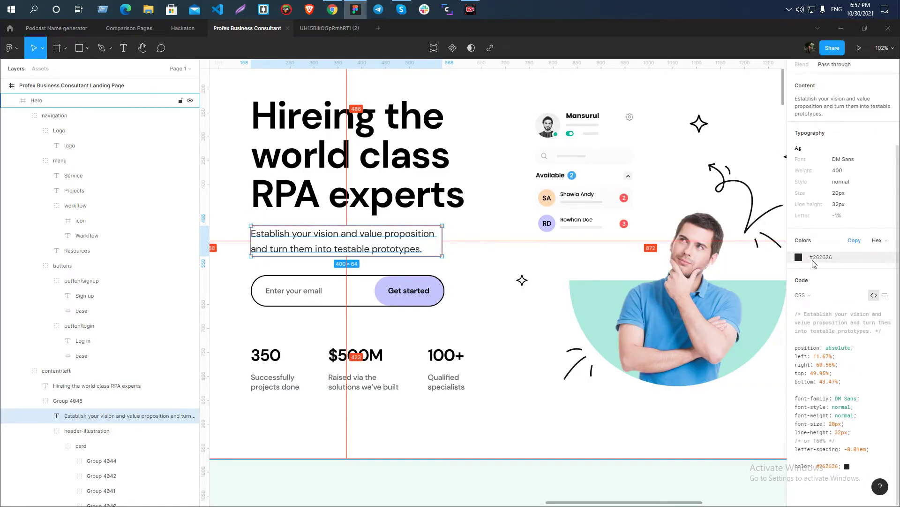
key(alt+Tab)
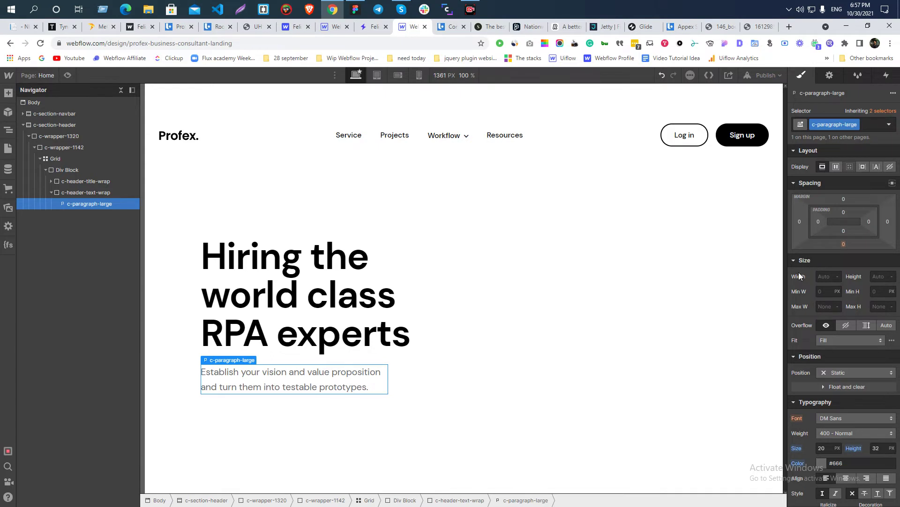
click(870, 124)
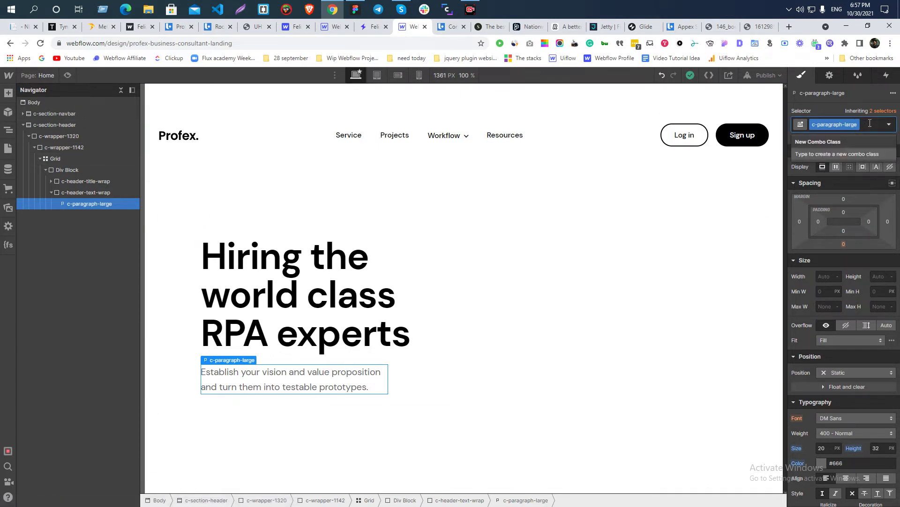
text(c-text)
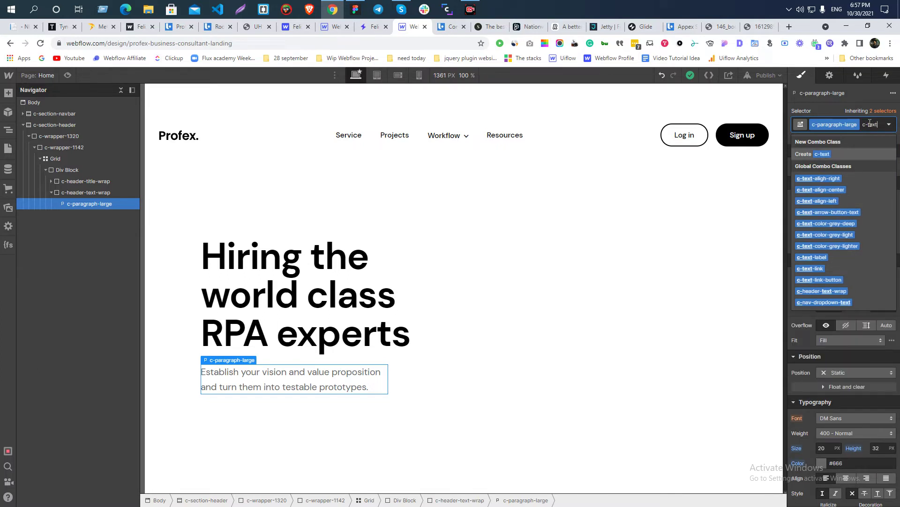
text(-c)
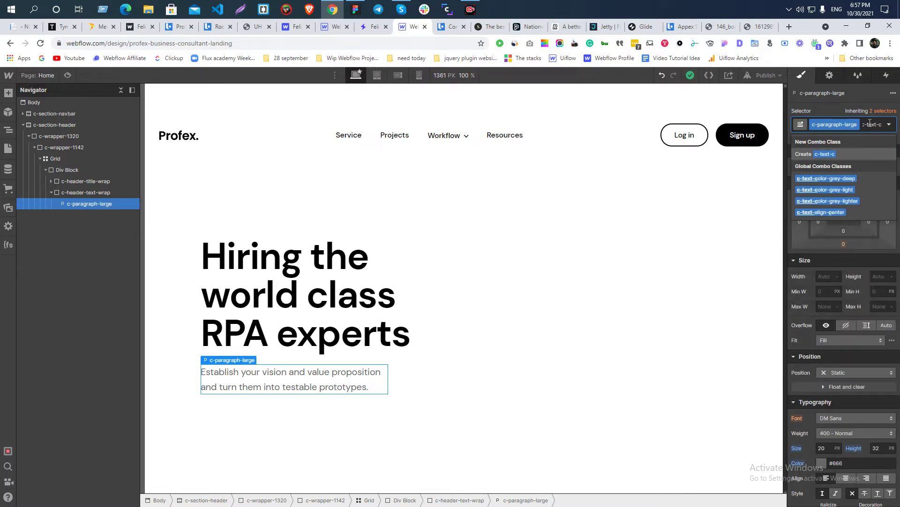
click(829, 189)
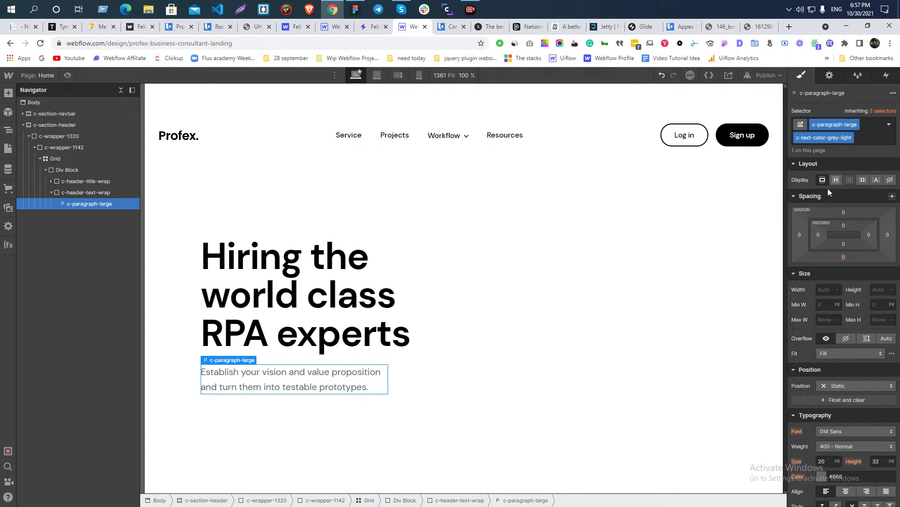
- Replace the header paragraph's c-text-color-grey-light combo class with c-text-color-grey-lighter
click(852, 136)
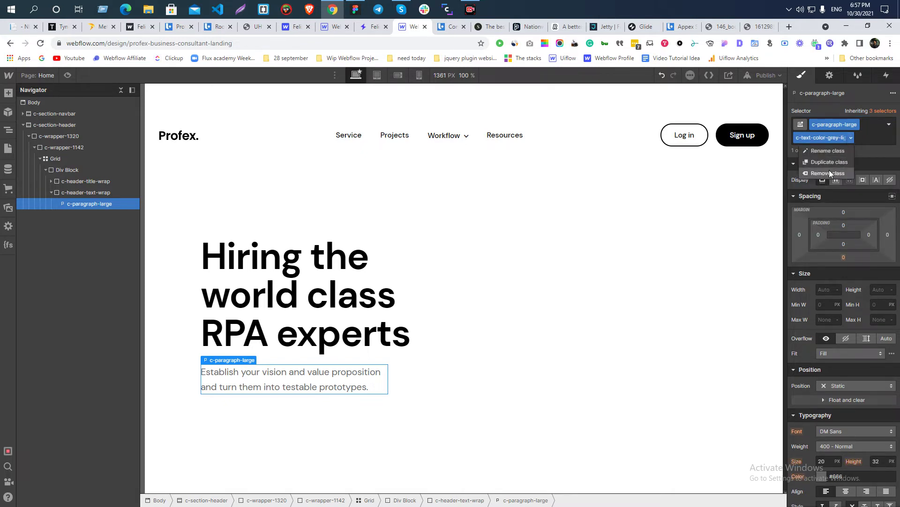
click(829, 169)
click(871, 124)
text(c-text)
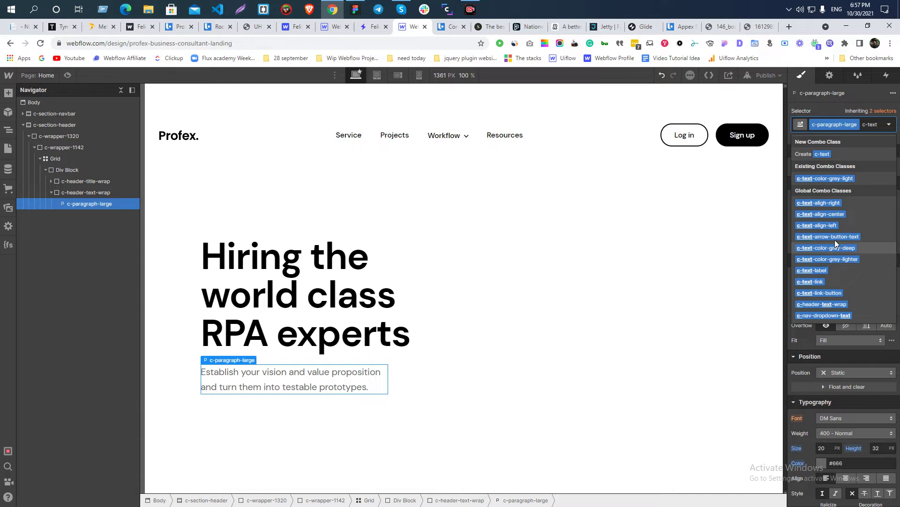
click(833, 261)
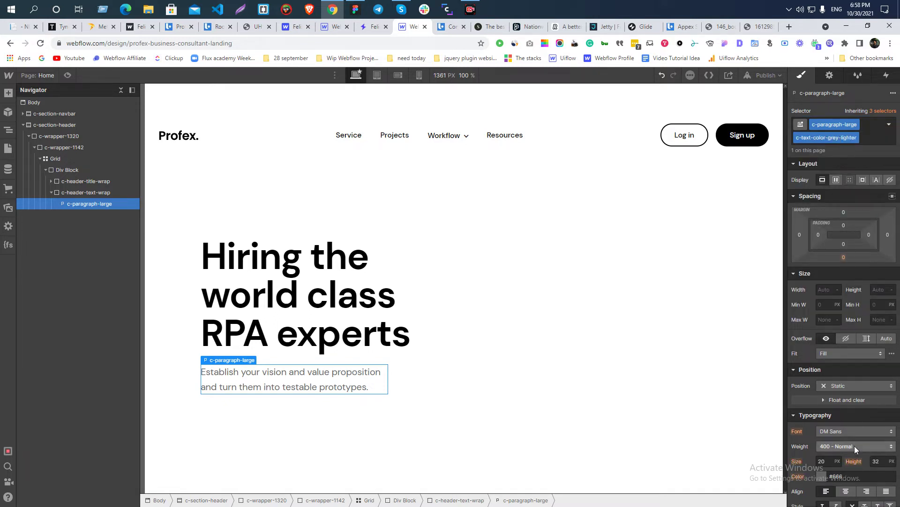
- Check the hero paragraph's color in Figma and compare it with the text color classes on Webflow's styleguide page
key(alt+Tab)
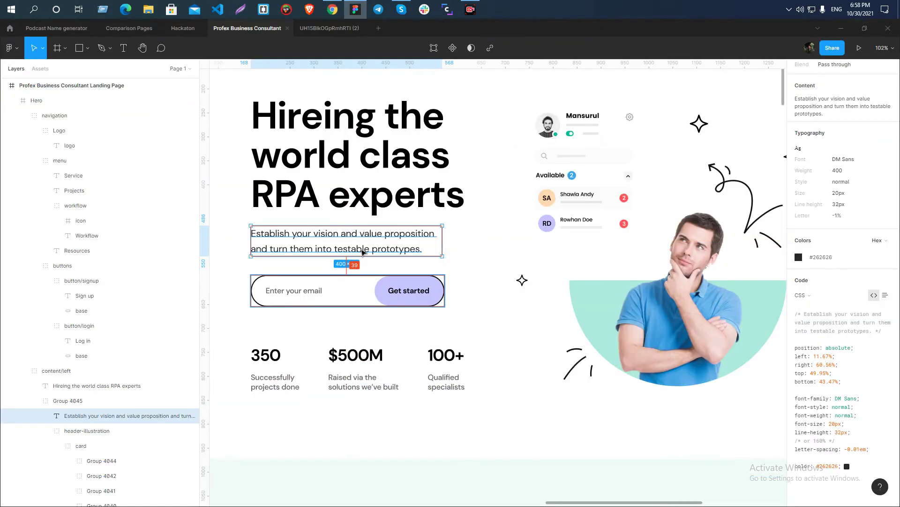
key(alt+Tab)
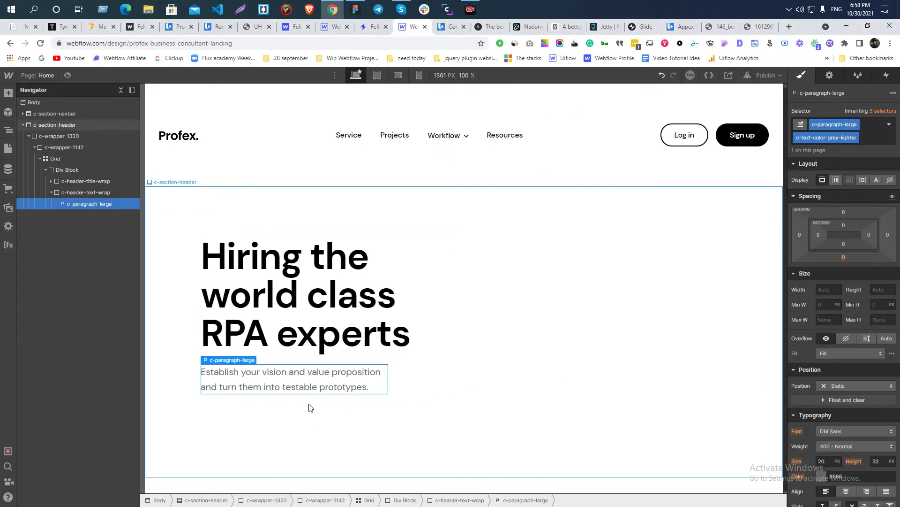
click(7, 146)
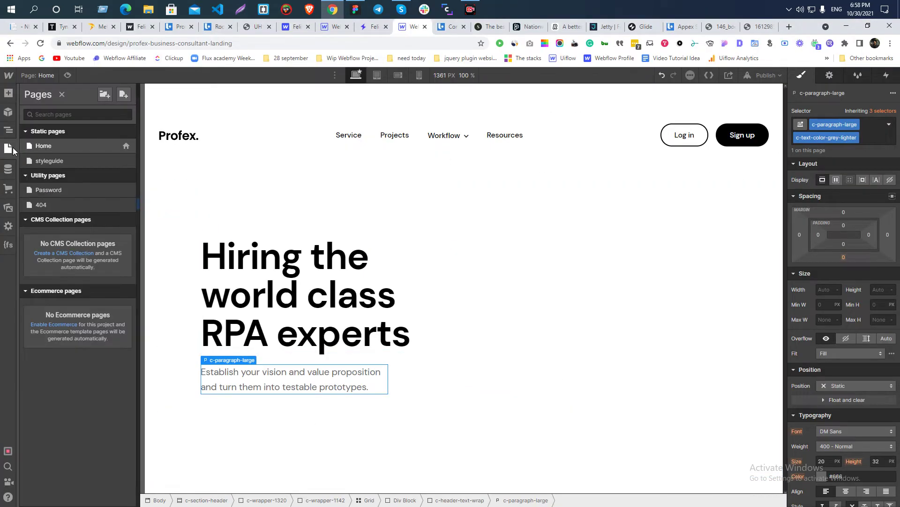
click(43, 161)
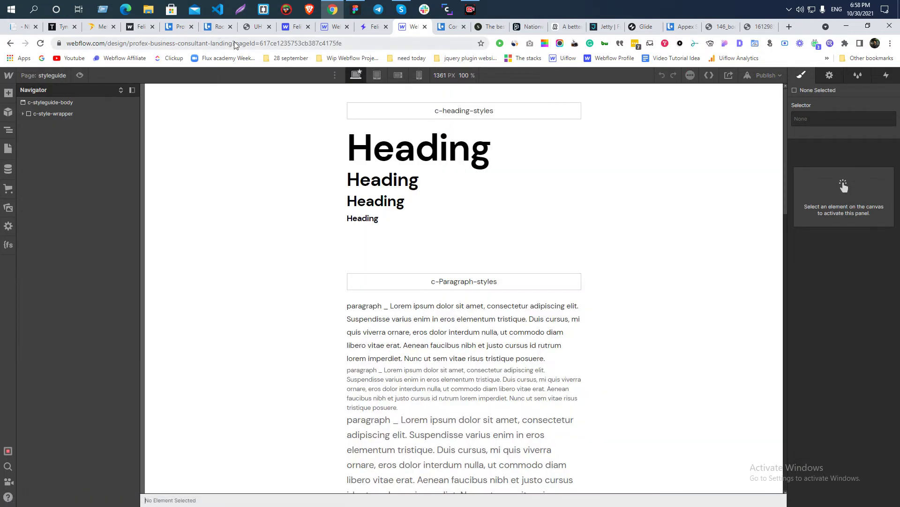
click(415, 333)
click(427, 377)
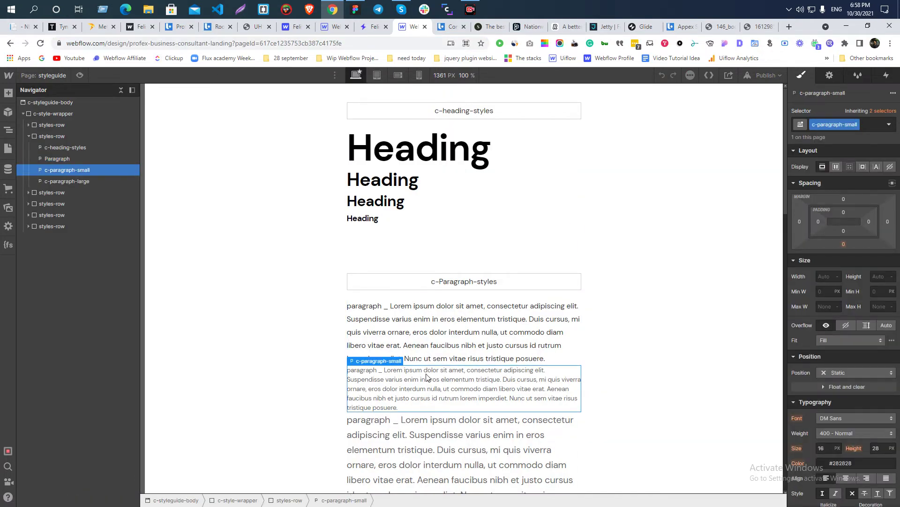
scroll(428, 377, down, 8)
click(471, 361)
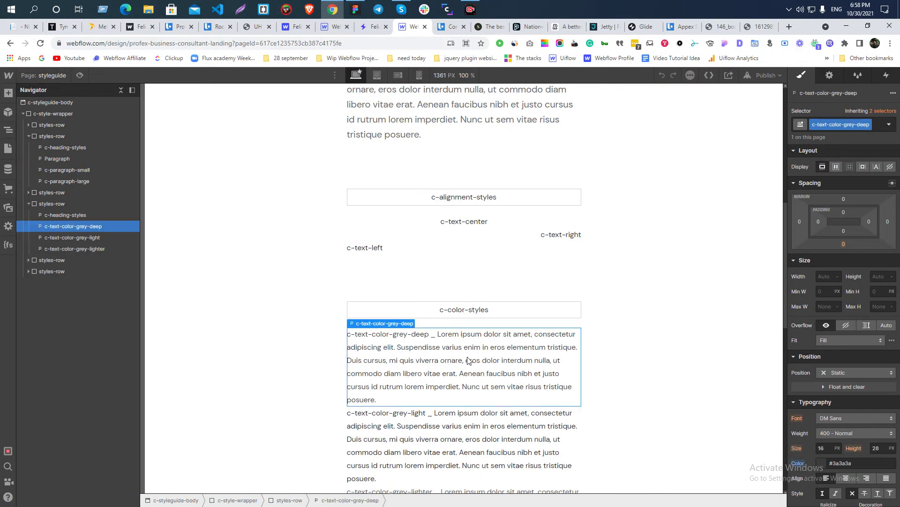
scroll(468, 360, down, 3)
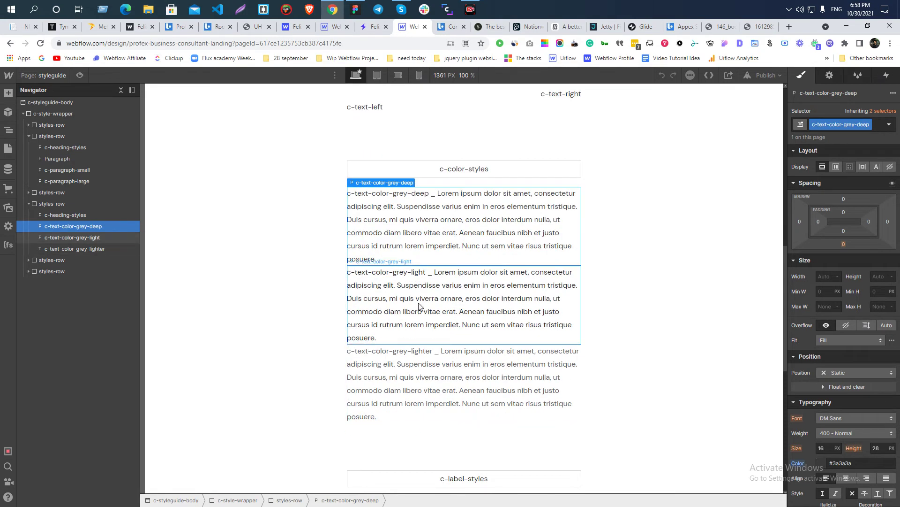
- Copy the class name c-text-color-grey-light from the styleguide and apply it to the Home header paragraph in place of c-text-color-grey-lighter
click(420, 301)
double_click(839, 125)
key(ctrl+c)
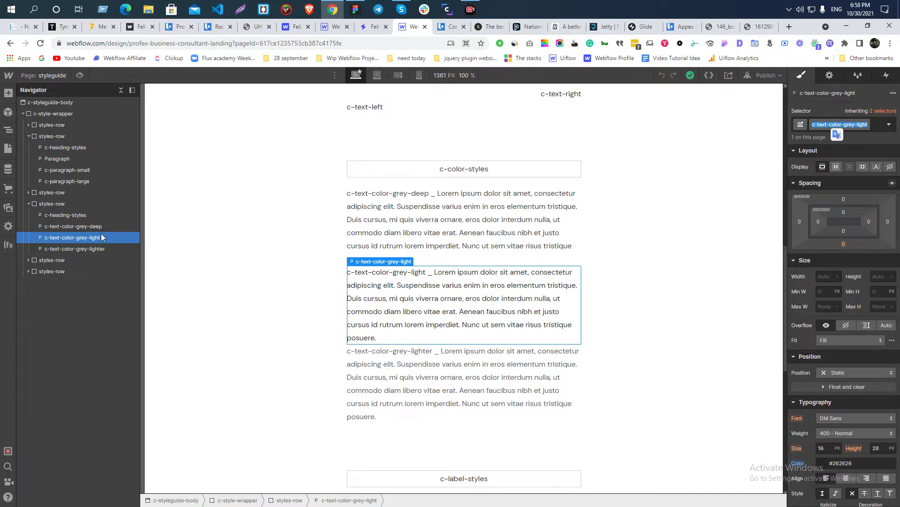
click(5, 149)
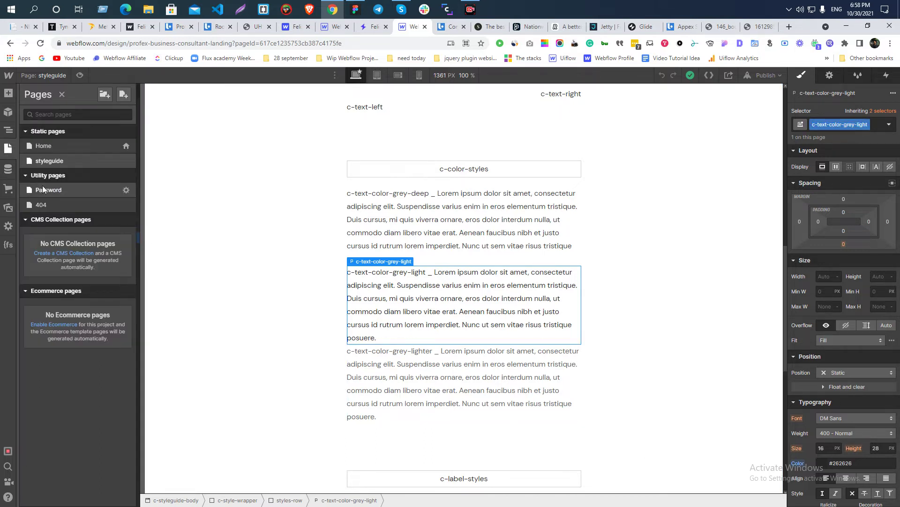
click(54, 149)
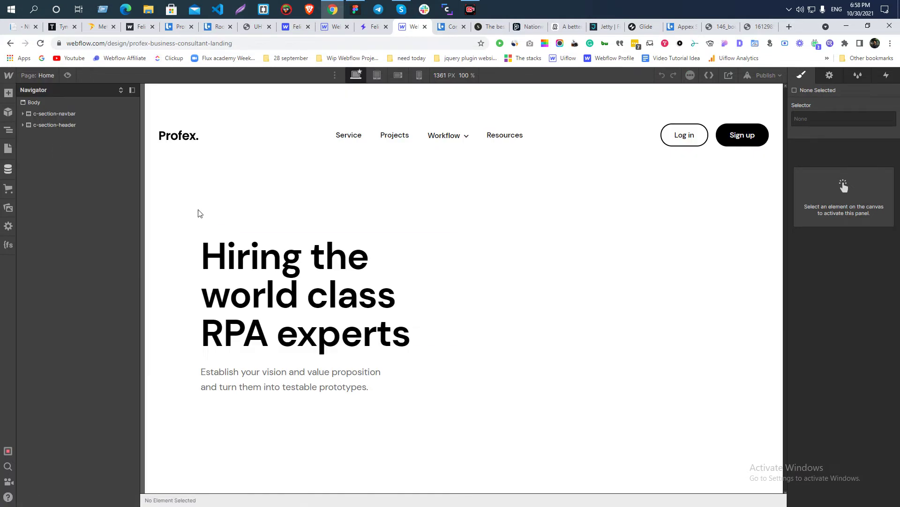
click(314, 389)
click(854, 138)
click(840, 170)
click(870, 126)
key(ctrl+v)
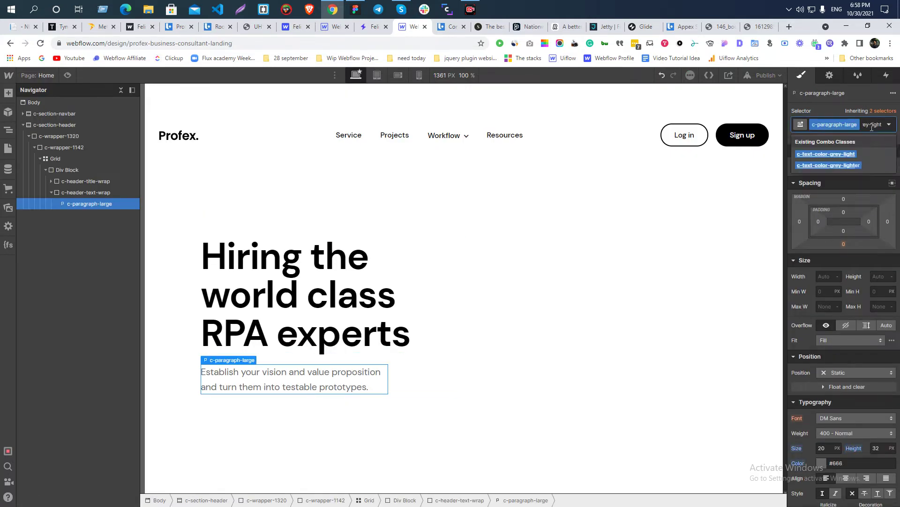
click(835, 178)
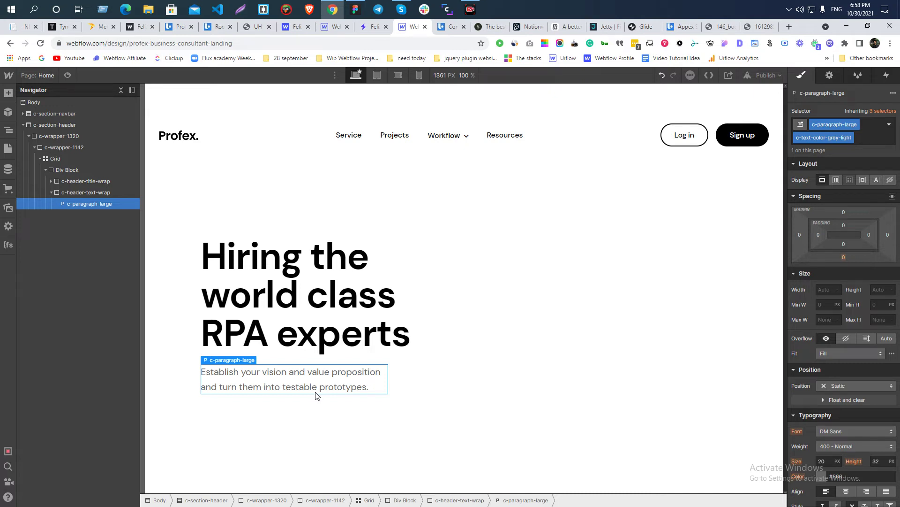
- Remove the c-text-color-grey-light combo class to examine the color set on c-paragraph-large, and reapply the combo class
scroll(848, 431, down, 4)
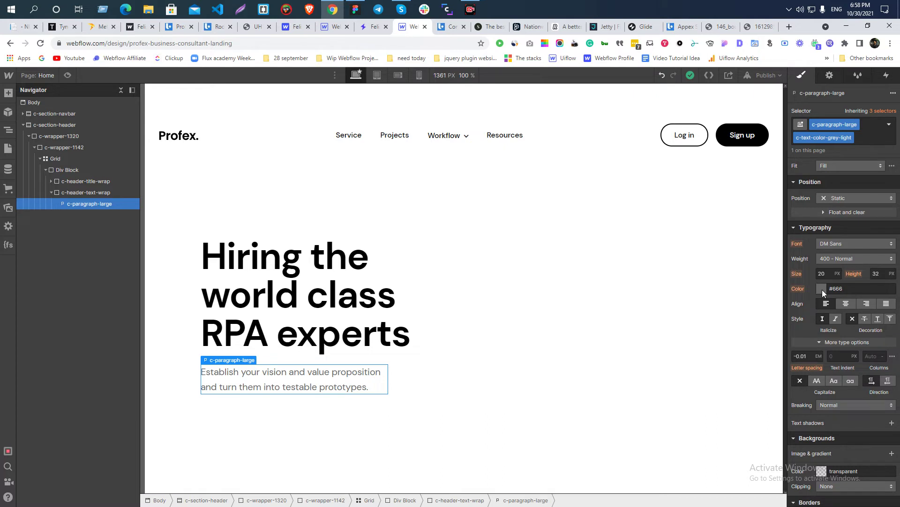
click(850, 137)
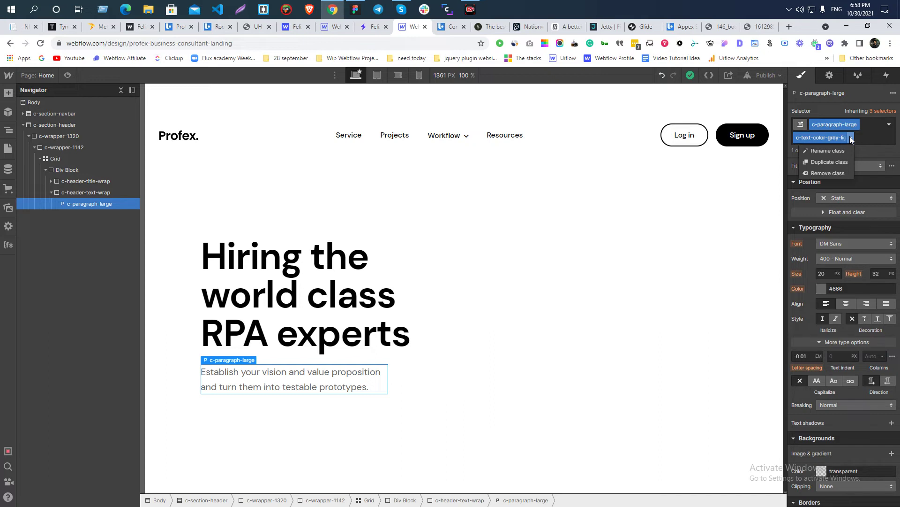
click(829, 175)
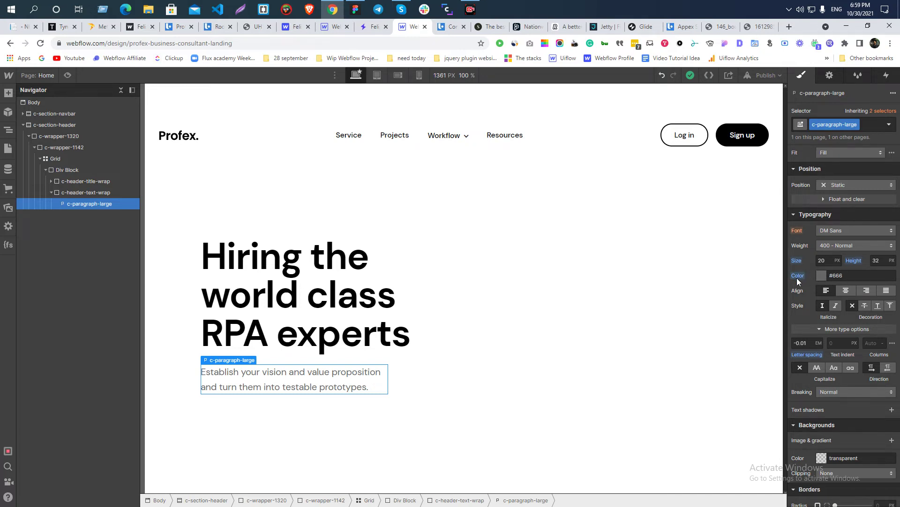
click(866, 125)
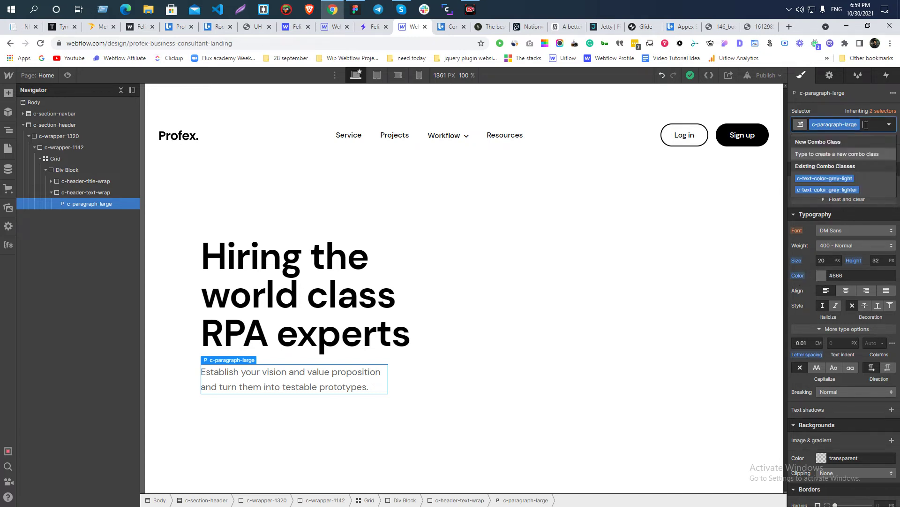
click(838, 179)
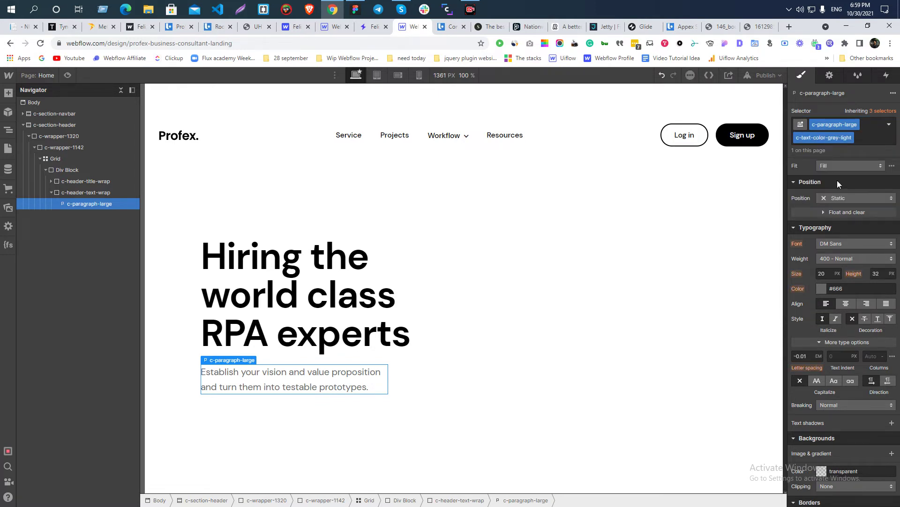
- Remove the c-text-color-grey-light combo class from the header paragraph and open the reset option for c-paragraph-large's text color
click(851, 138)
click(828, 172)
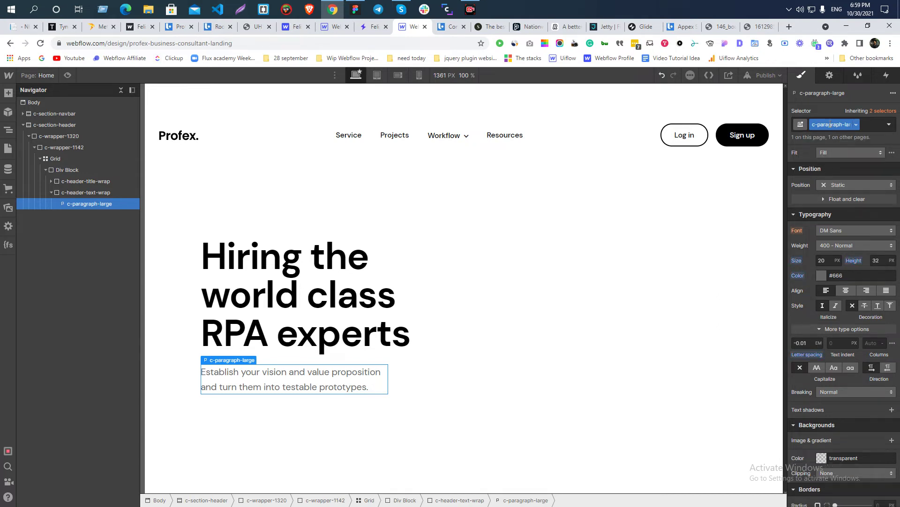
click(799, 275)
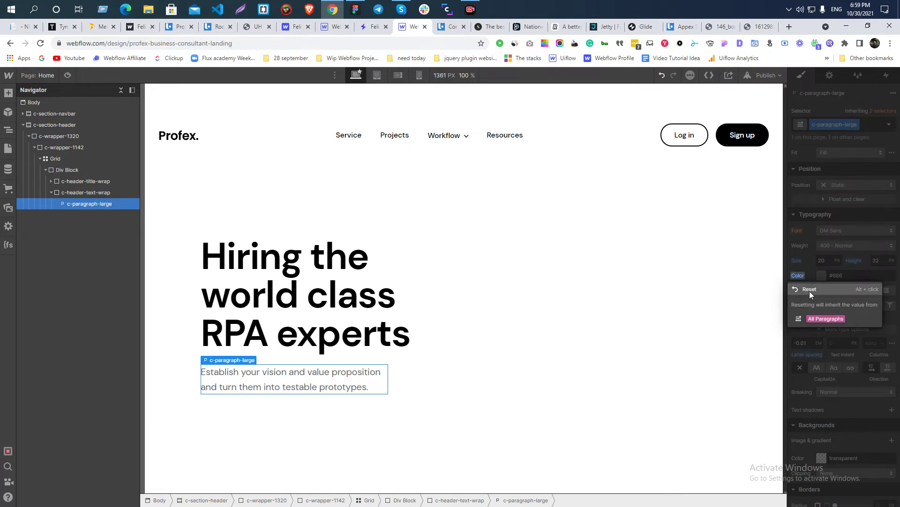
click(809, 289)
click(870, 127)
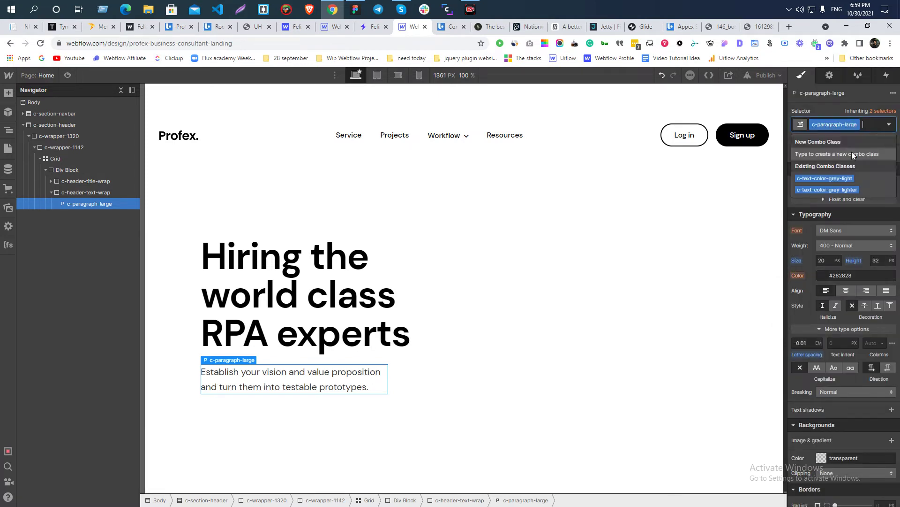
click(827, 179)
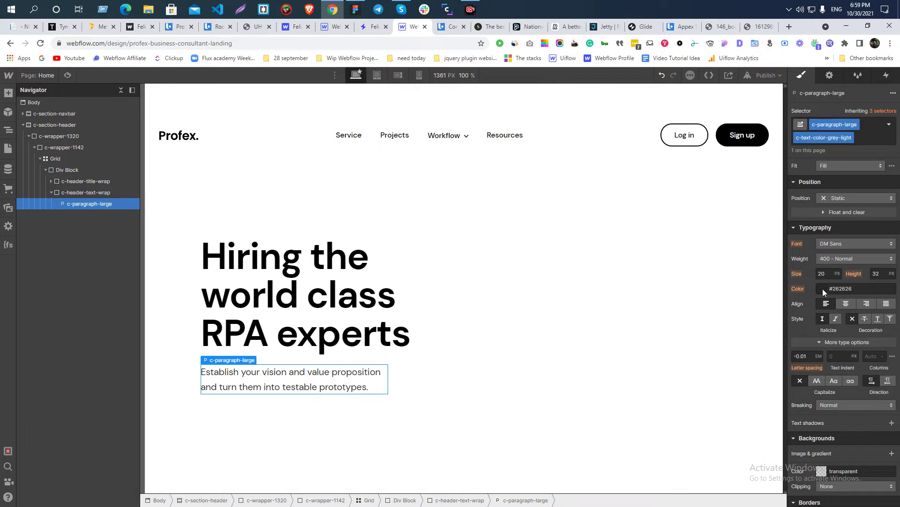
click(852, 138)
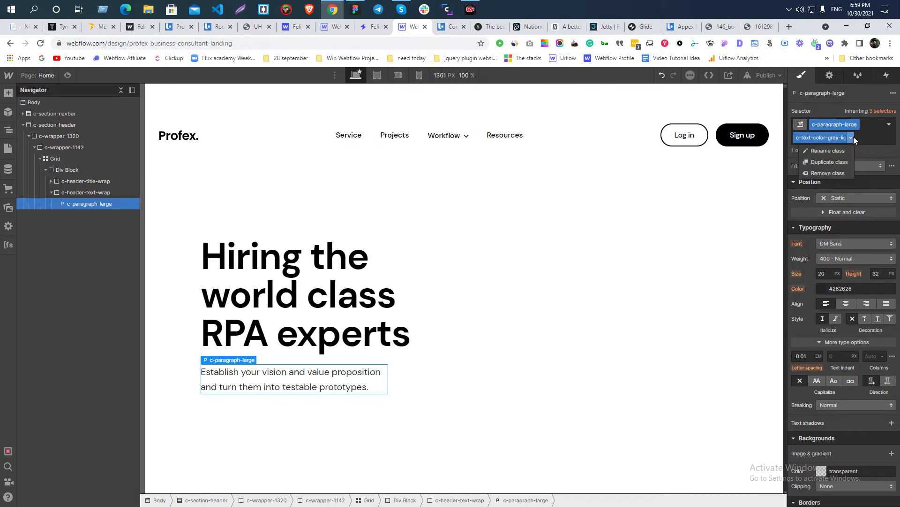
click(828, 173)
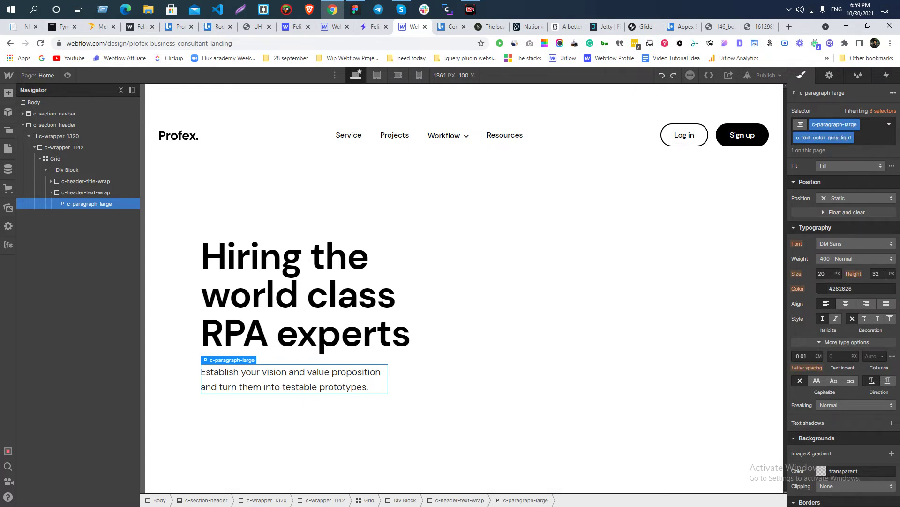
key(ctrl+z)
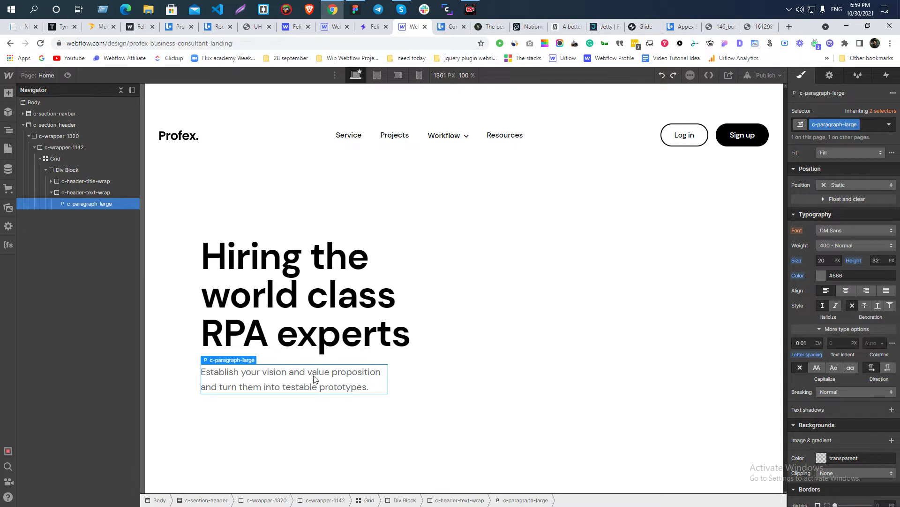
- Add a new combo class named c-header-text to the header's large paragraph
click(865, 124)
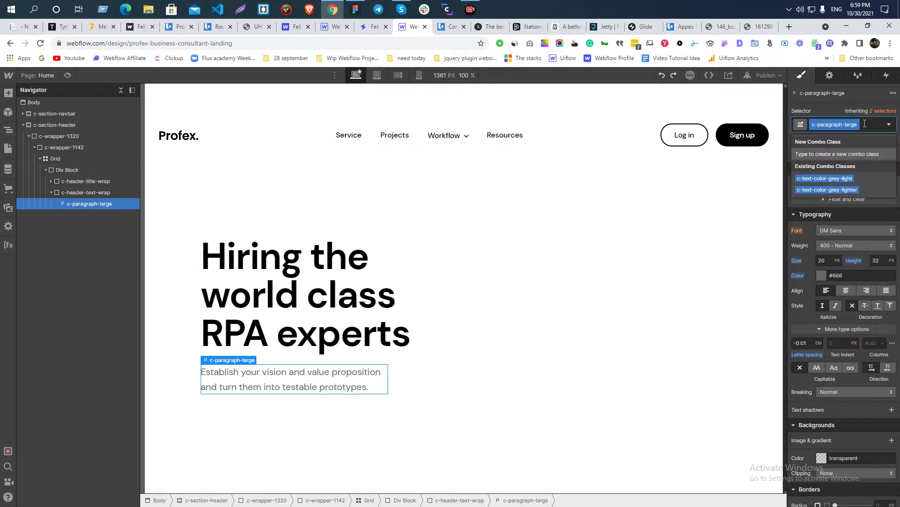
text(c-header)
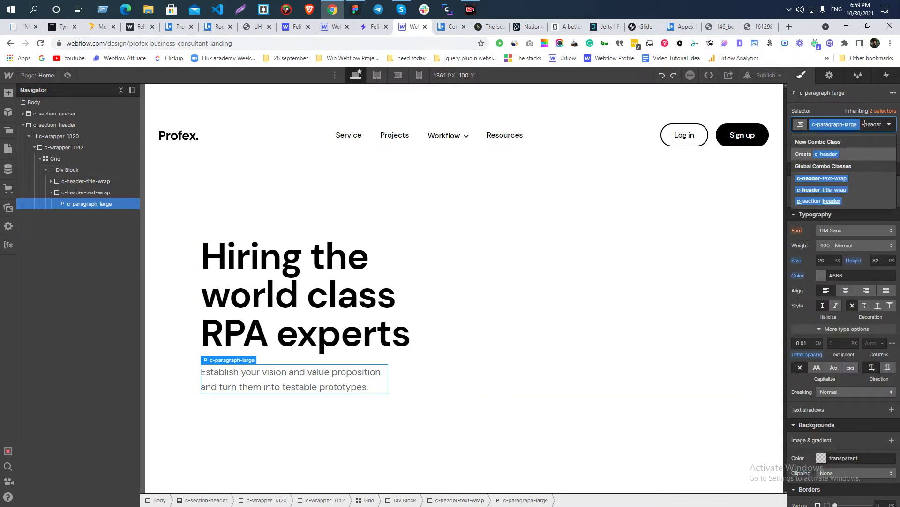
text(-text)
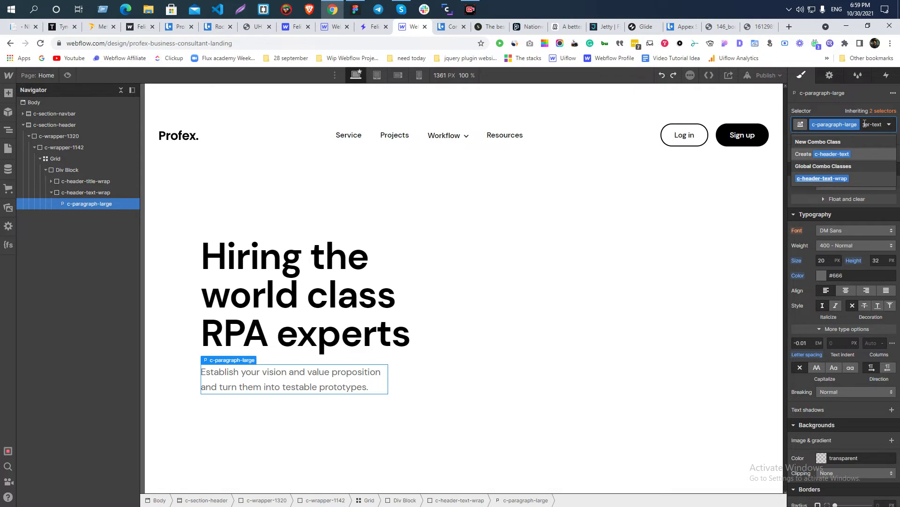
key(Return)
- Set the header paragraph's text color to #262626
click(855, 288)
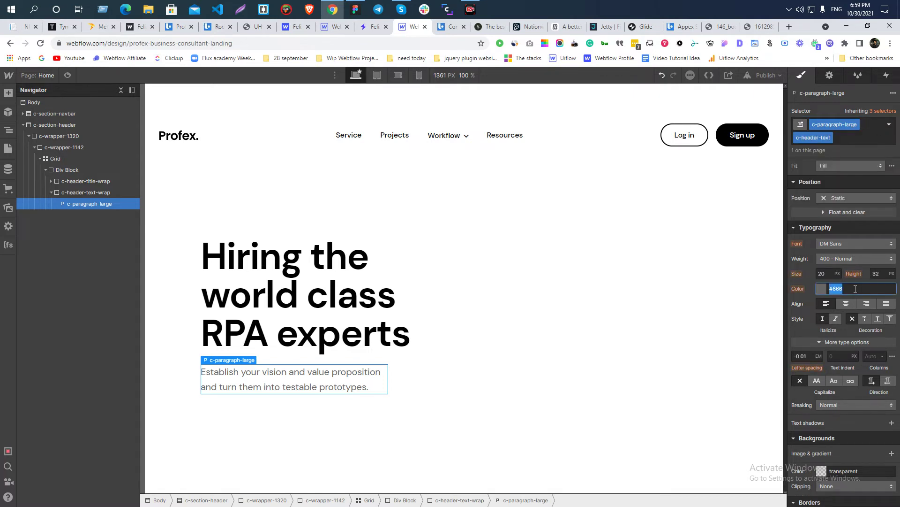
text(262623)
key(BackSpace)
text(6)
key(Return)
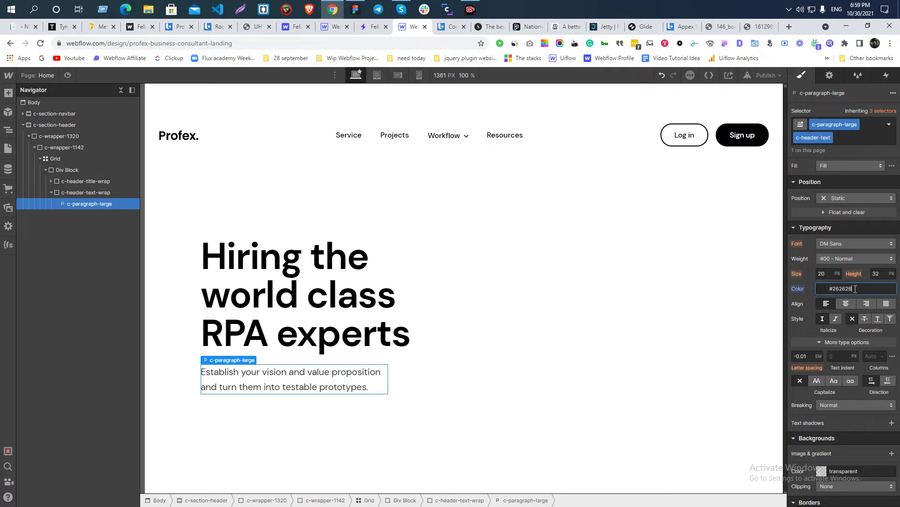
click(295, 330)
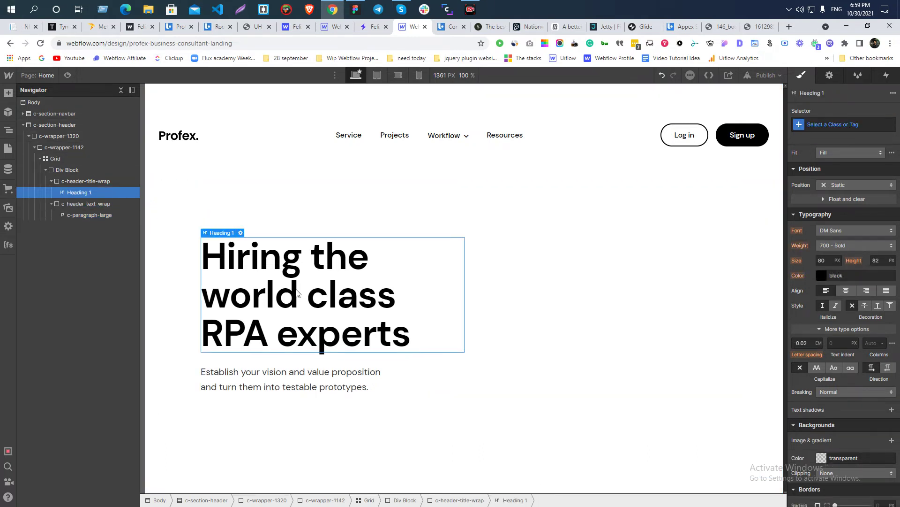
click(284, 370)
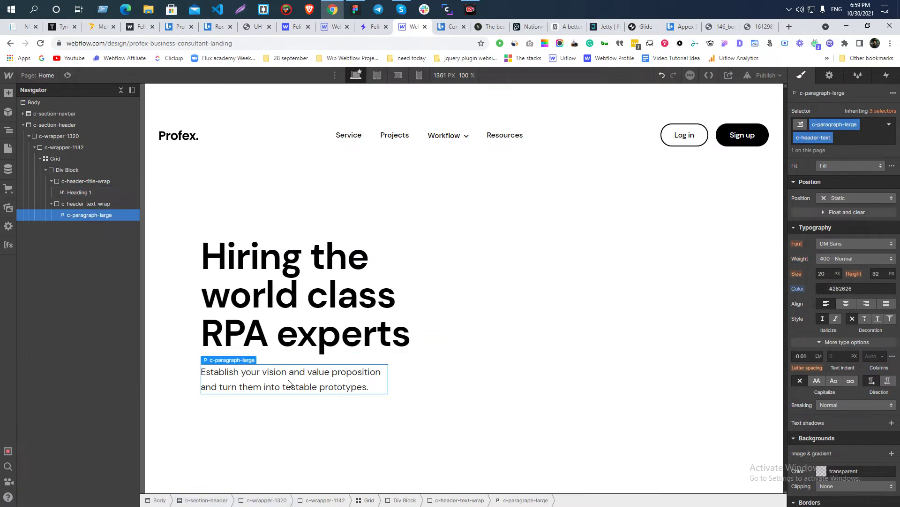
click(79, 193)
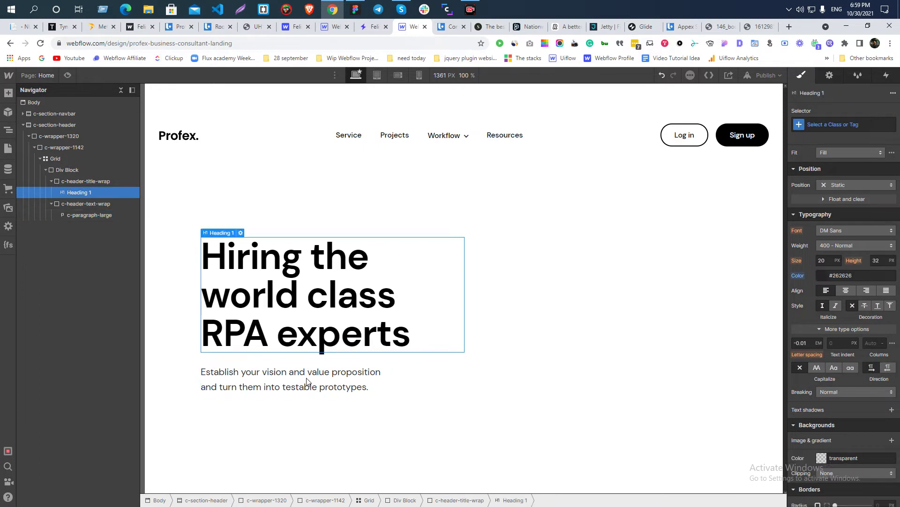
- Check the hero in the Figma design, then add a Form Block to the Webflow header's Div Block below the text wrap
key(alt+Tab)
scroll(317, 239, down, 3)
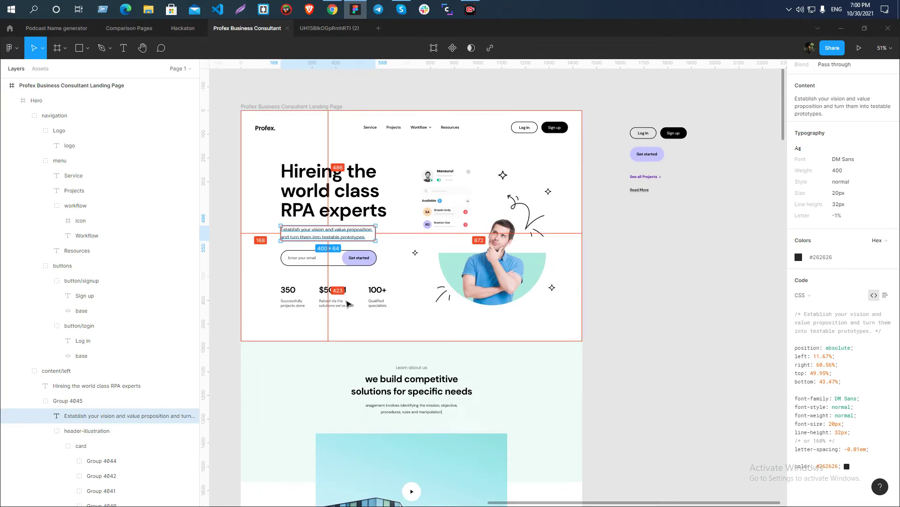
key(alt+Tab)
click(50, 204)
click(51, 181)
click(75, 167)
key(ctrl+e)
text(f)
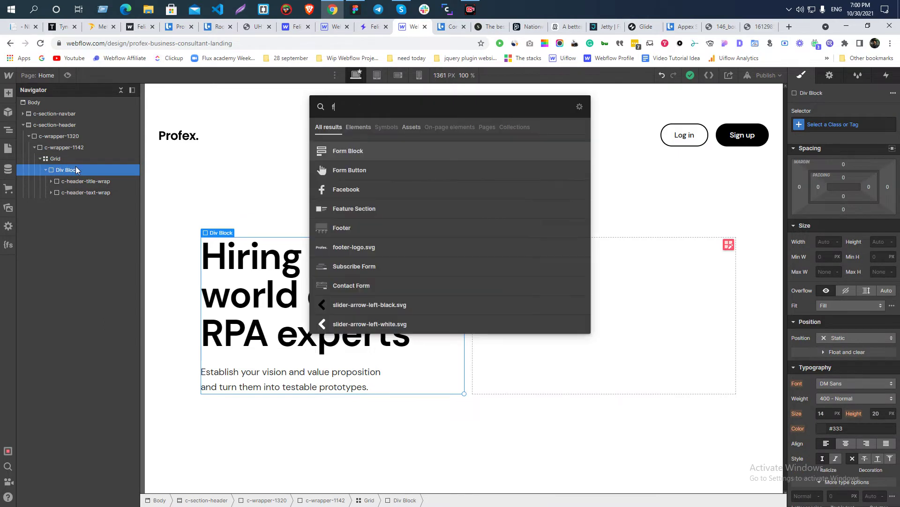
click(361, 153)
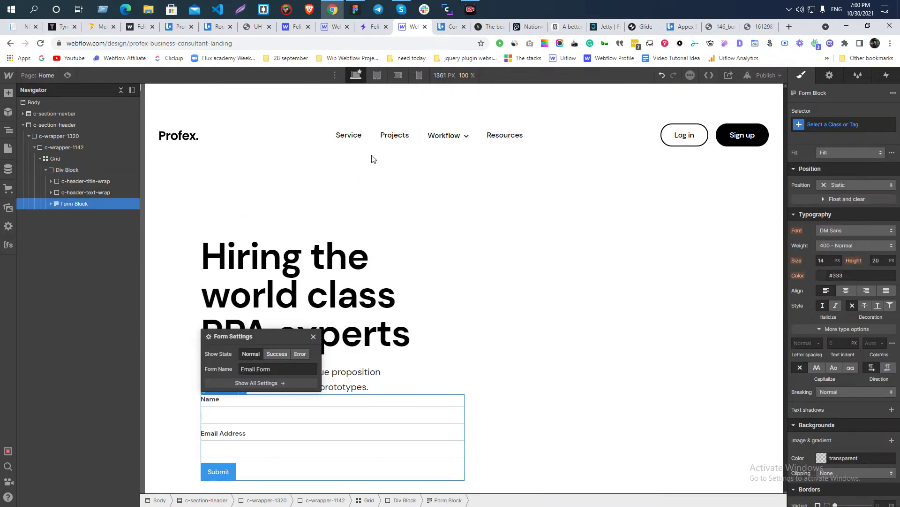
- Check the email form in the Figma design and delete both field labels and the name text field from the Webflow form
click(361, 387)
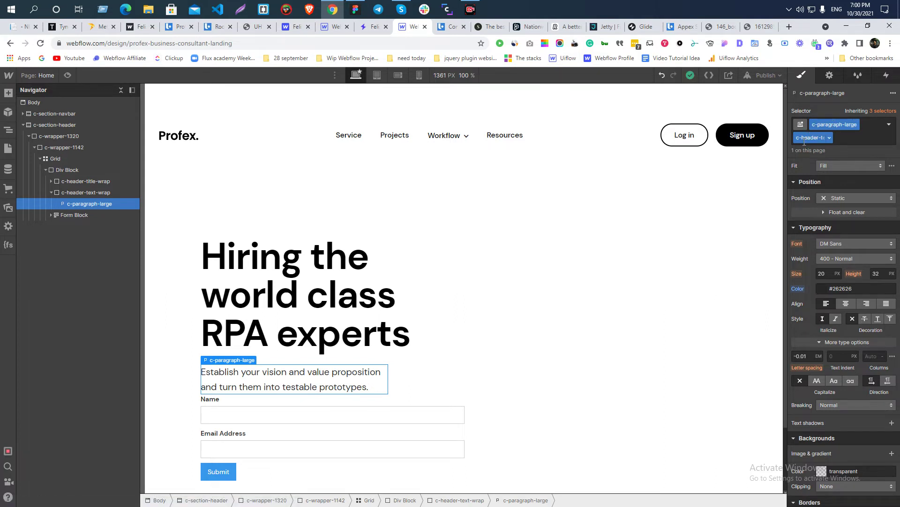
key(alt+Tab)
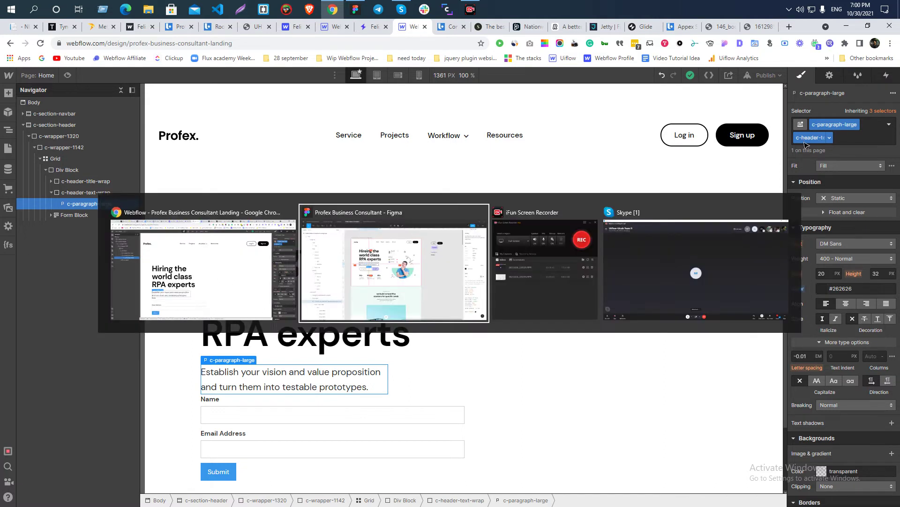
scroll(296, 299, up, 5)
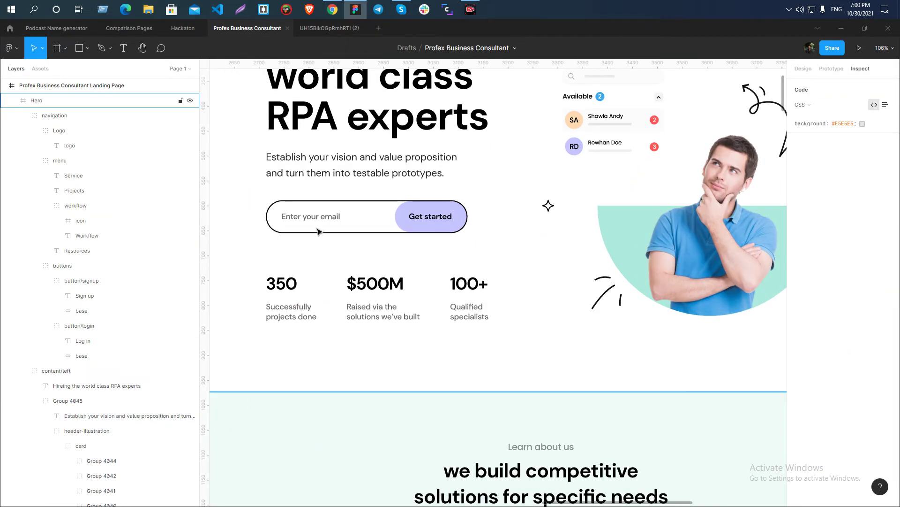
key(alt+Tab)
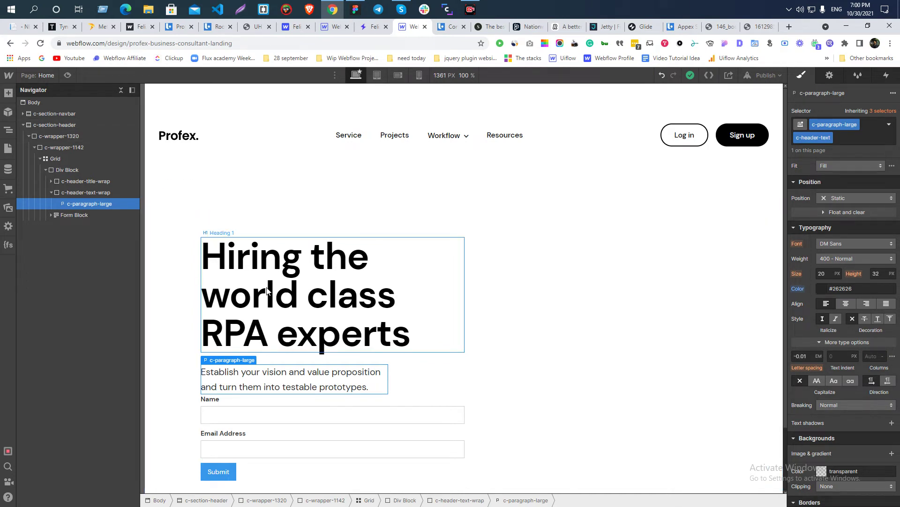
key(alt+Tab)
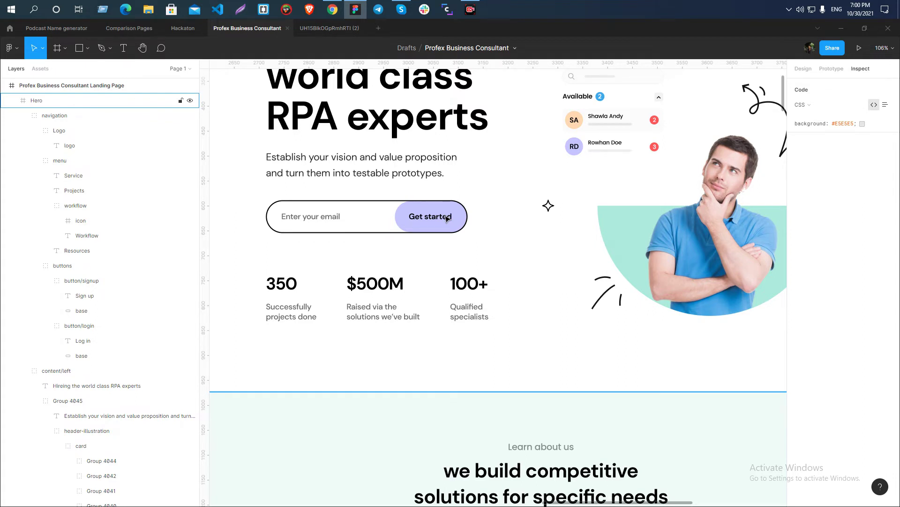
key(alt+Tab)
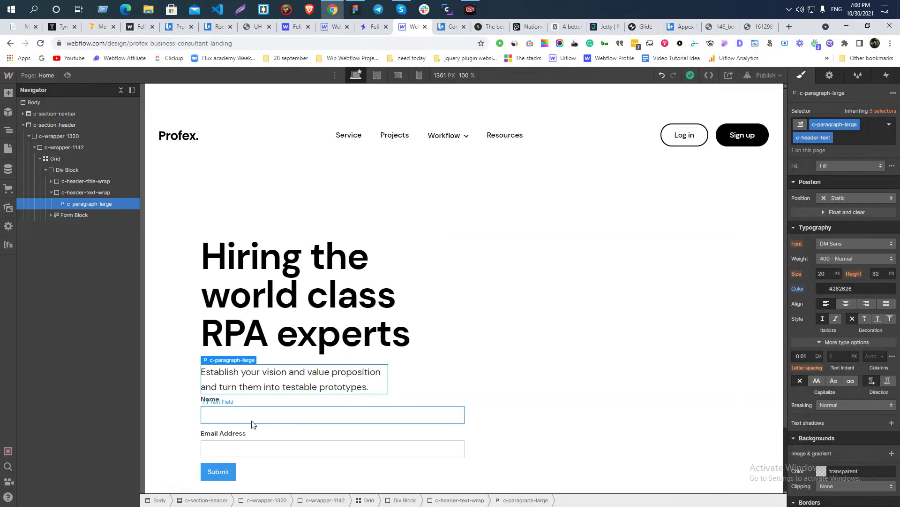
click(268, 400)
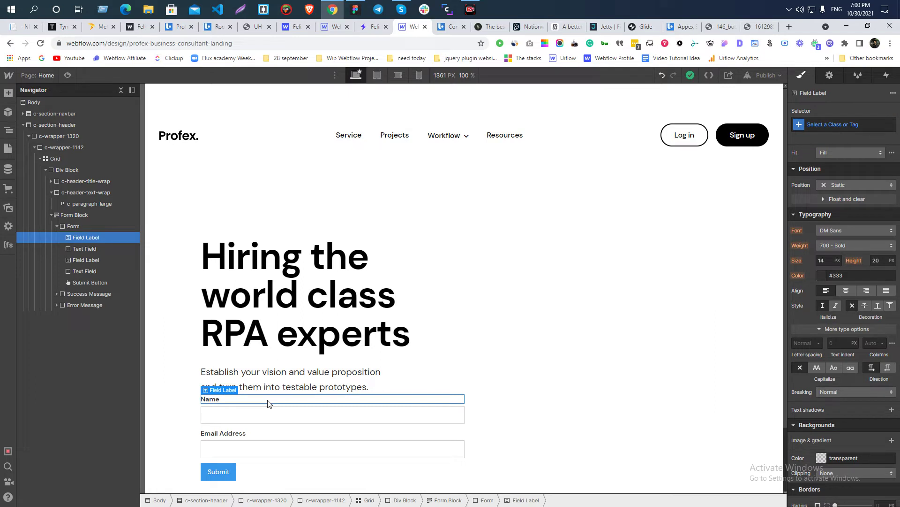
key(Delete)
key(Delete)
key(Delete)
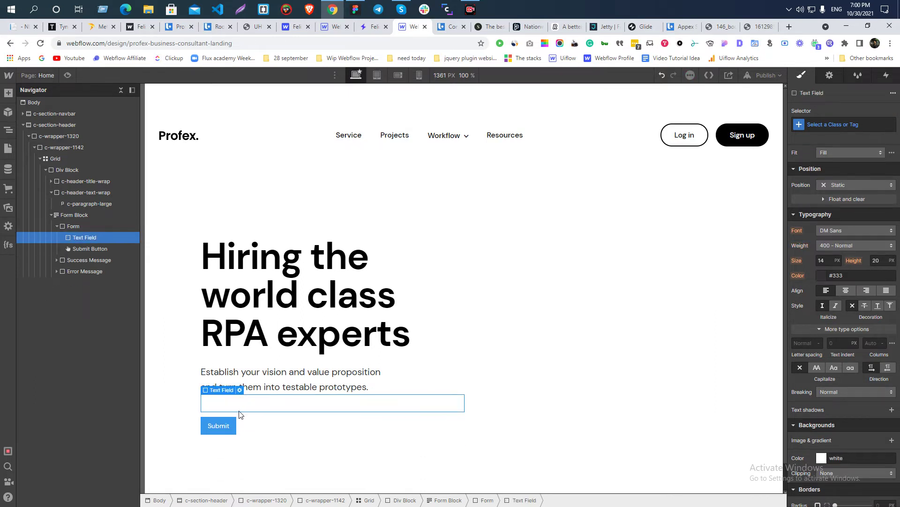
- Copy the text "Enter your email" from the Figma design and use it as the placeholder of the form's email field
key(alt+Tab)
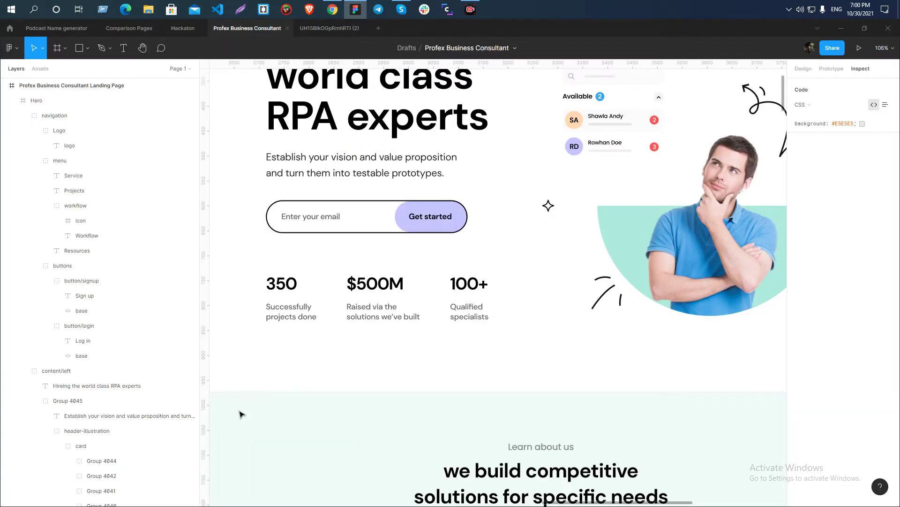
double_click(307, 216)
key(ctrl+c)
key(alt+Tab)
double_click(234, 407)
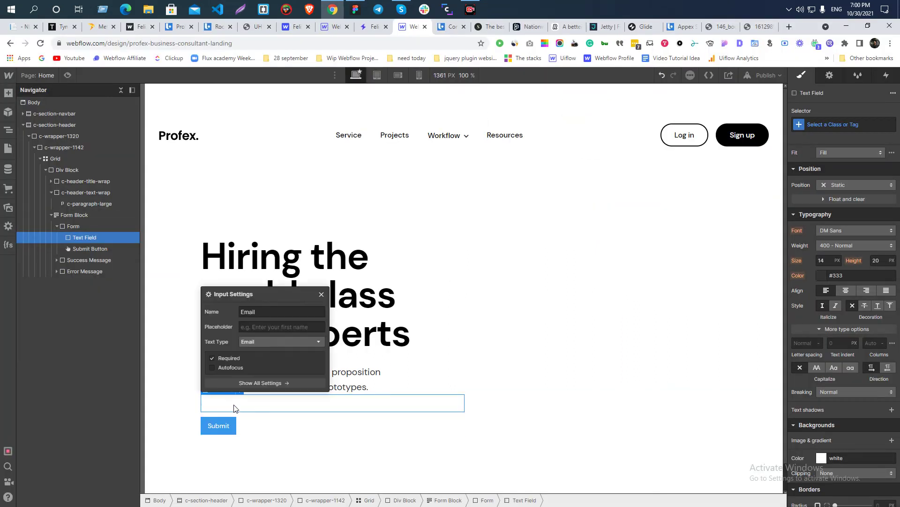
click(246, 327)
key(ctrl+v)
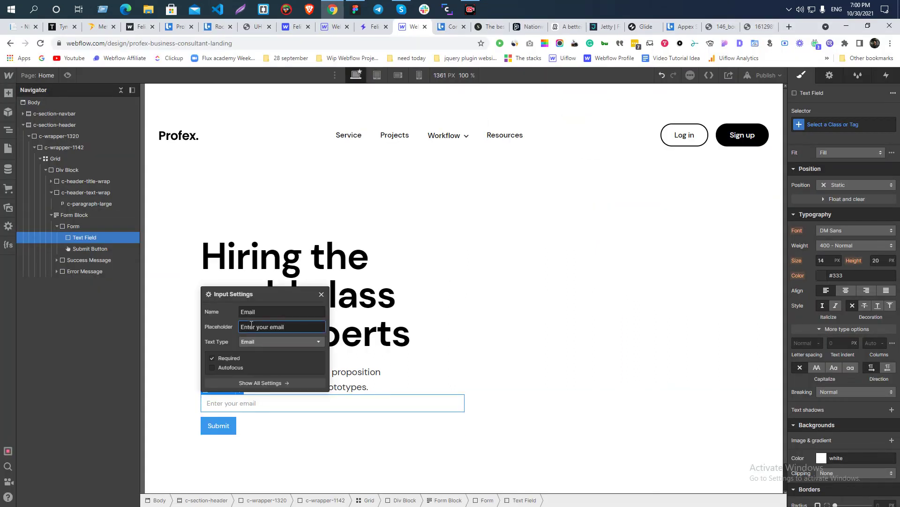
click(321, 295)
click(259, 454)
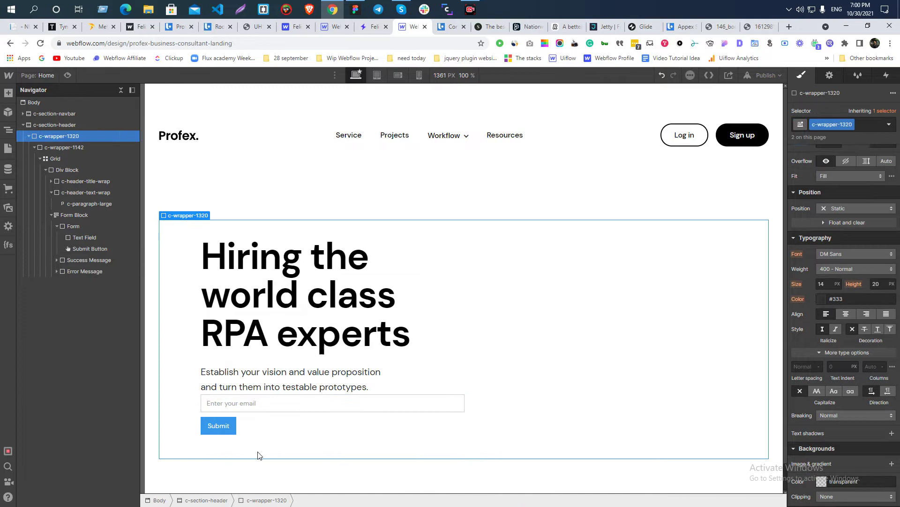
- Look up the email form outline's width in Figma and set the Form Block's maximum width to 405 px in Webflow
key(alt+Tab)
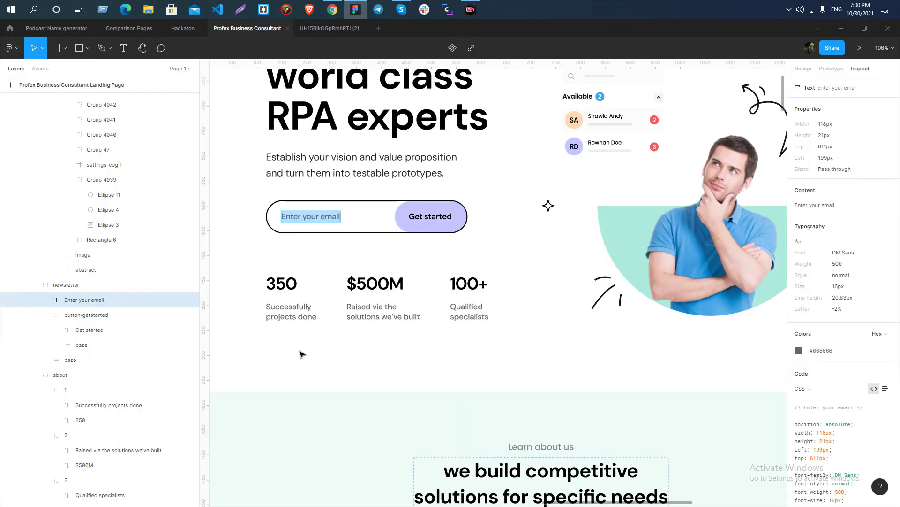
click(392, 232)
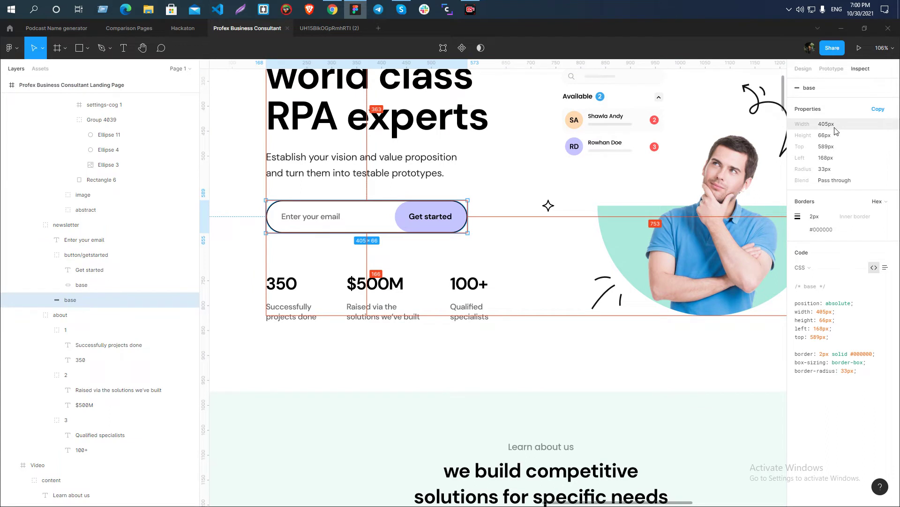
key(alt+Tab)
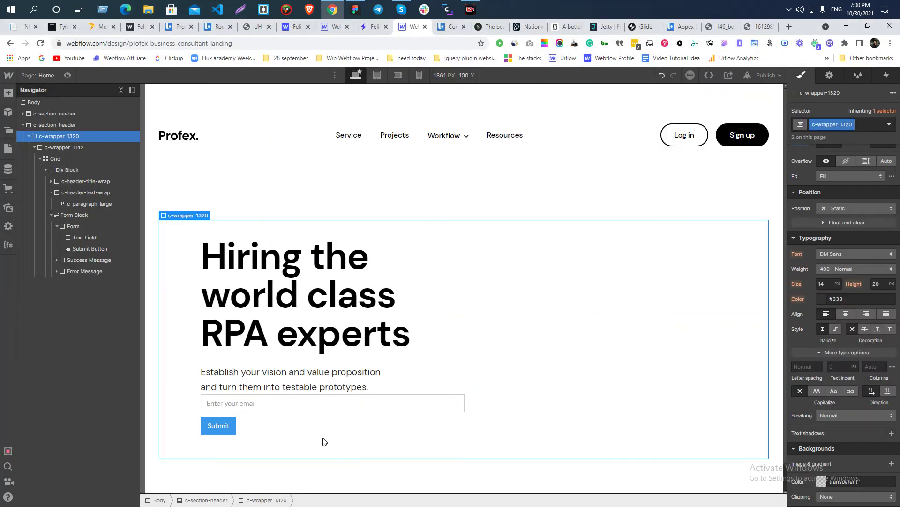
click(281, 402)
click(67, 214)
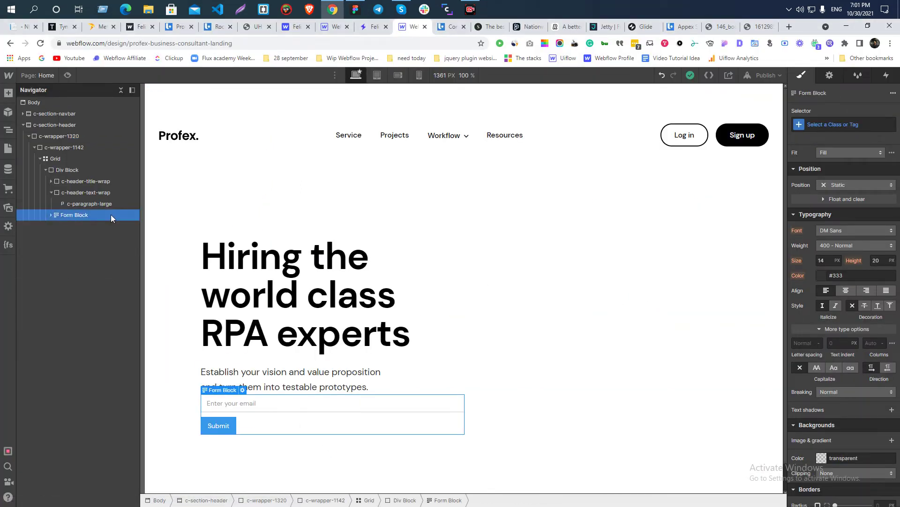
click(823, 308)
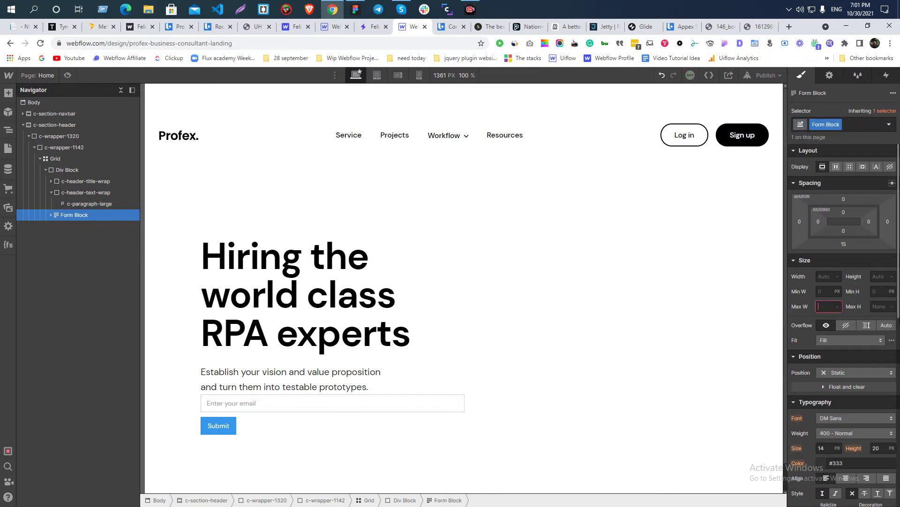
text(405)
key(Return)
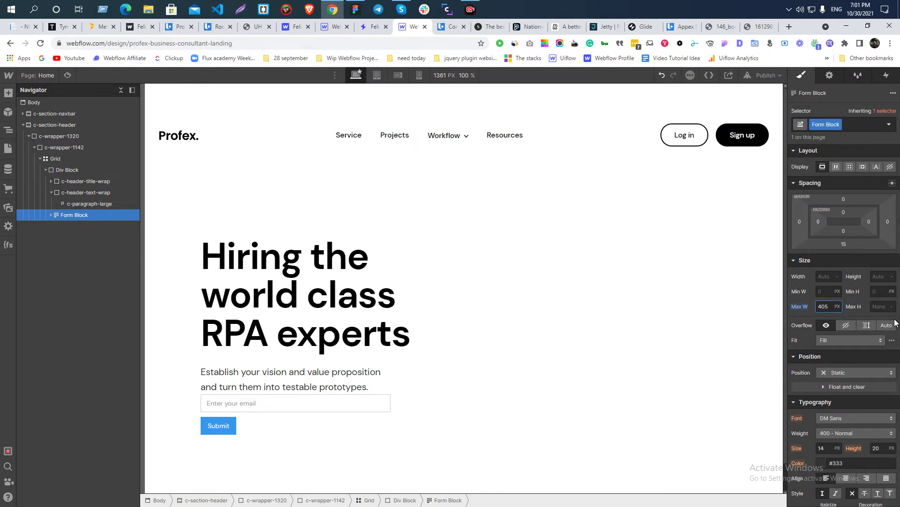
- Compare with the email form in Figma and try arranging the Webflow Form's field and button with horizontal flex and centered alignment
key(alt+Tab)
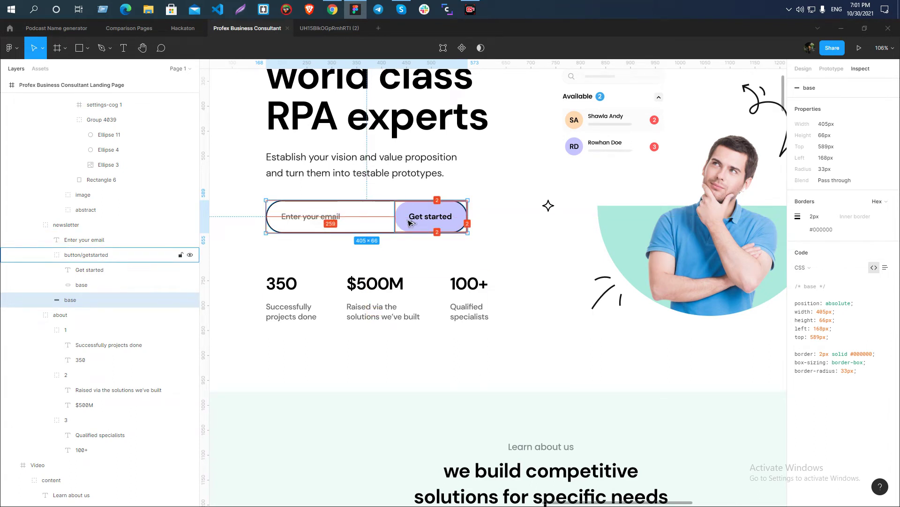
key(alt+Tab)
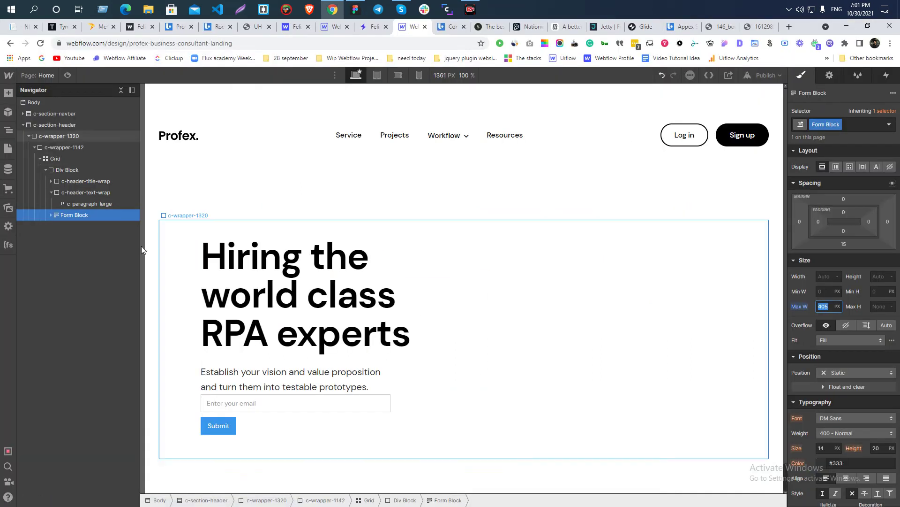
click(50, 215)
click(78, 227)
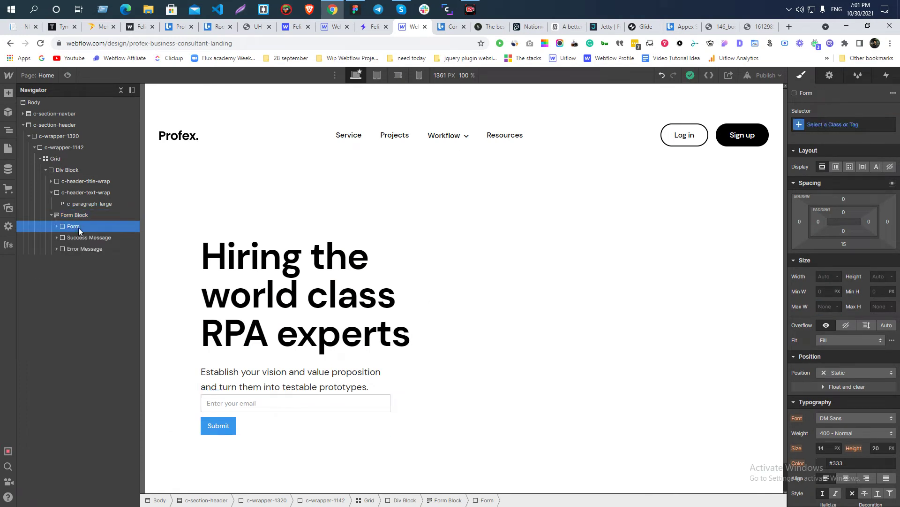
click(837, 168)
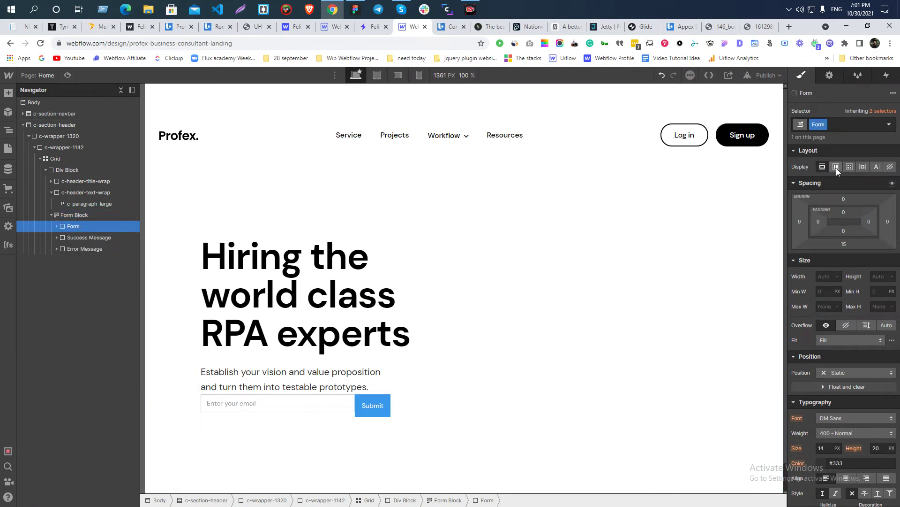
click(839, 200)
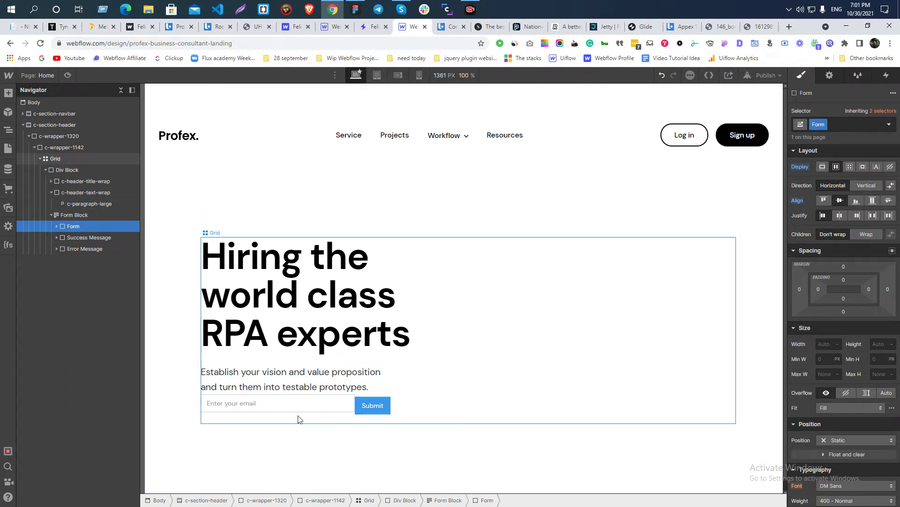
click(234, 411)
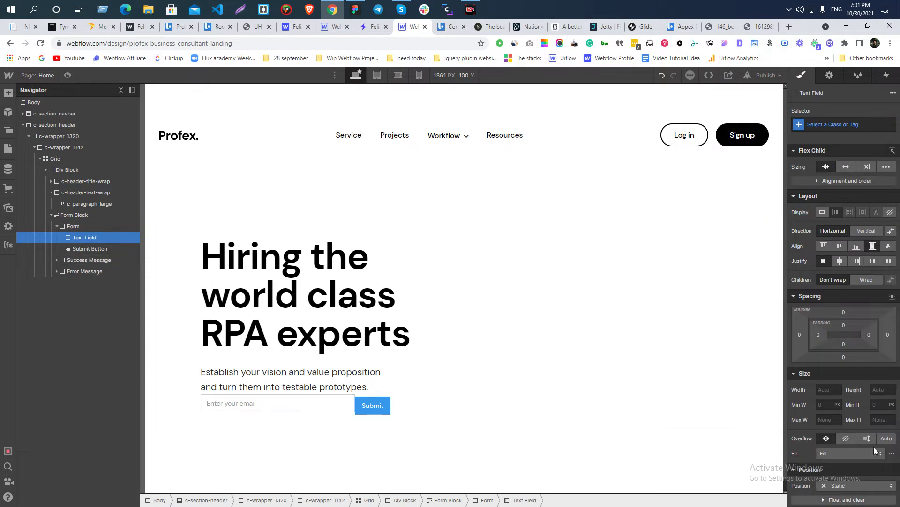
click(378, 407)
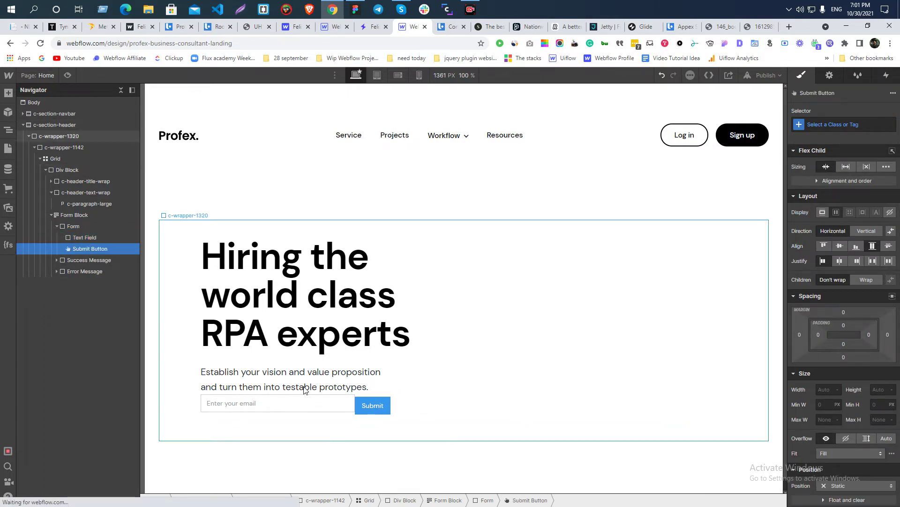
click(74, 227)
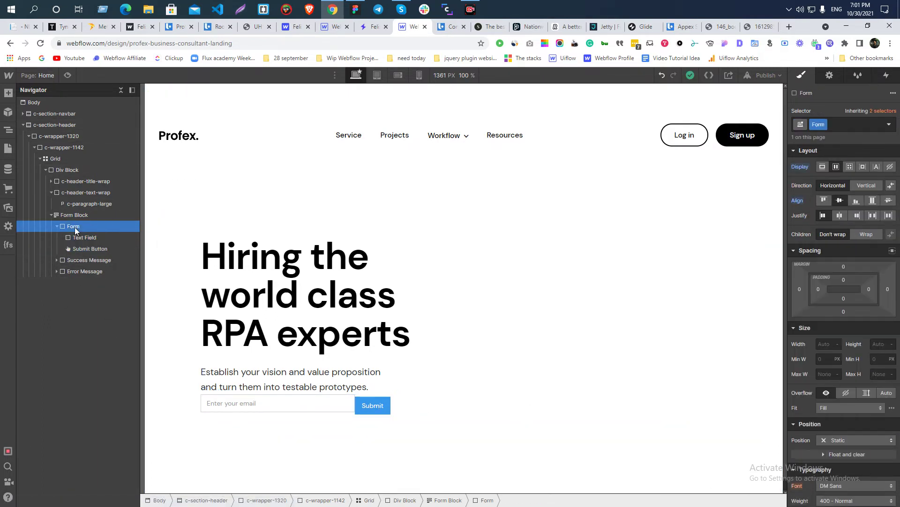
- Reload the Webflow page and set the Form Block's maximum width to 405 px
click(40, 44)
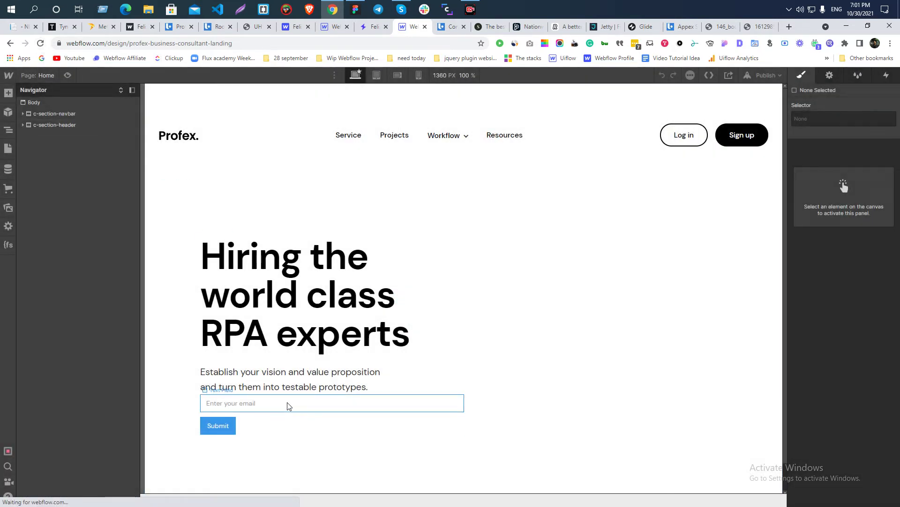
click(287, 406)
click(75, 215)
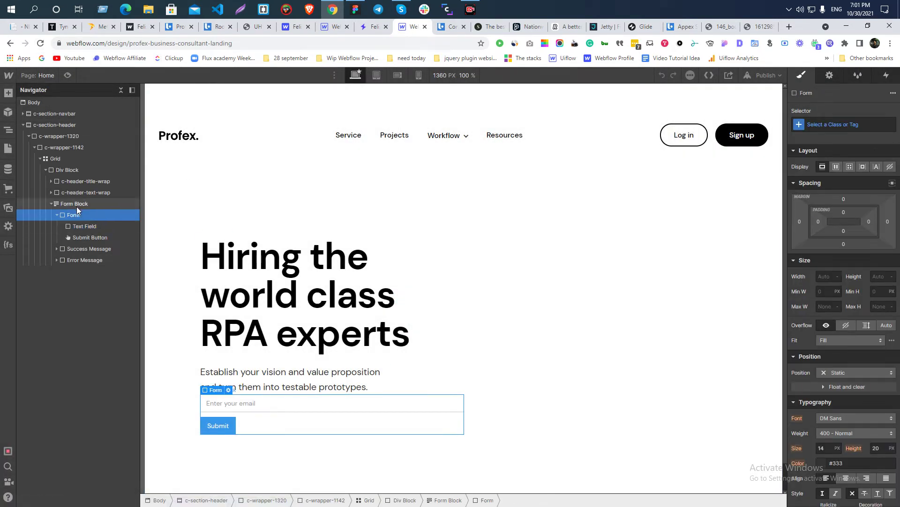
click(77, 206)
click(826, 306)
text(400)
key(Return)
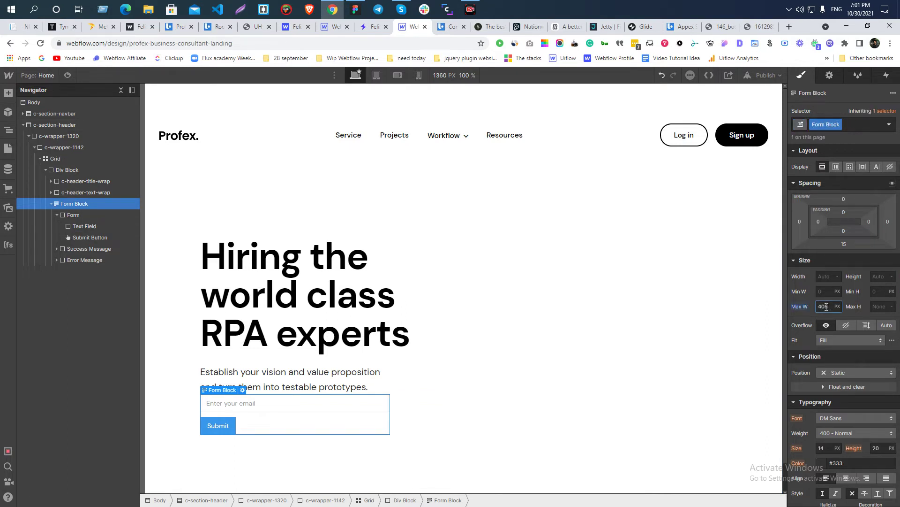
- Set the Form inside the Form Block to a horizontal flex layout with its children aligned to the center
click(73, 214)
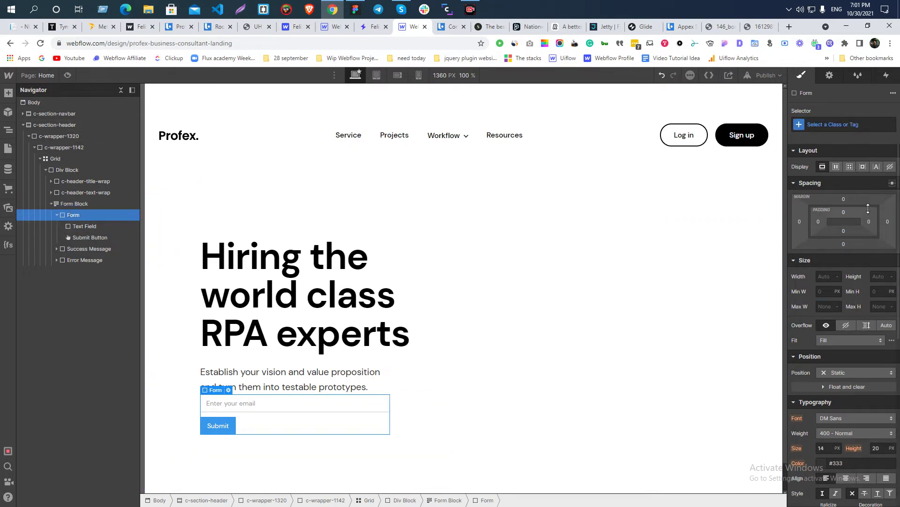
click(835, 167)
click(839, 201)
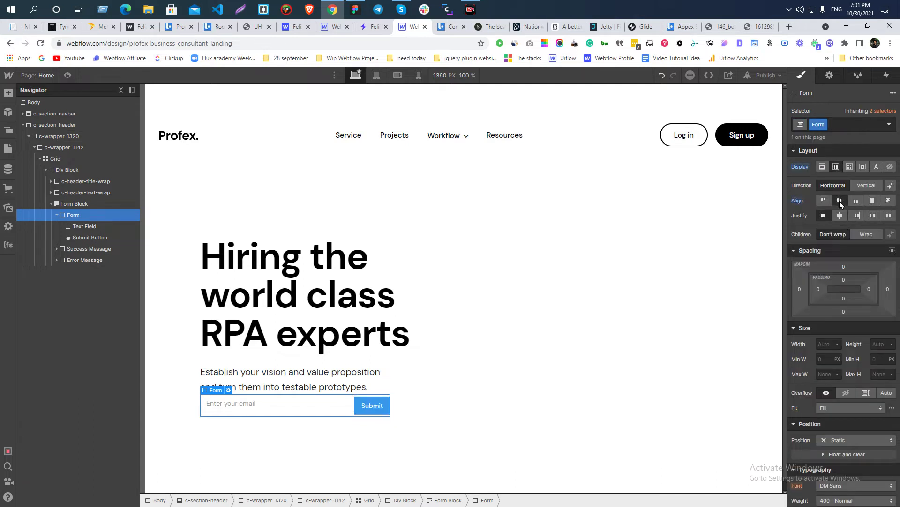
- Set the bottom margin of the form's email text field to 0
click(247, 406)
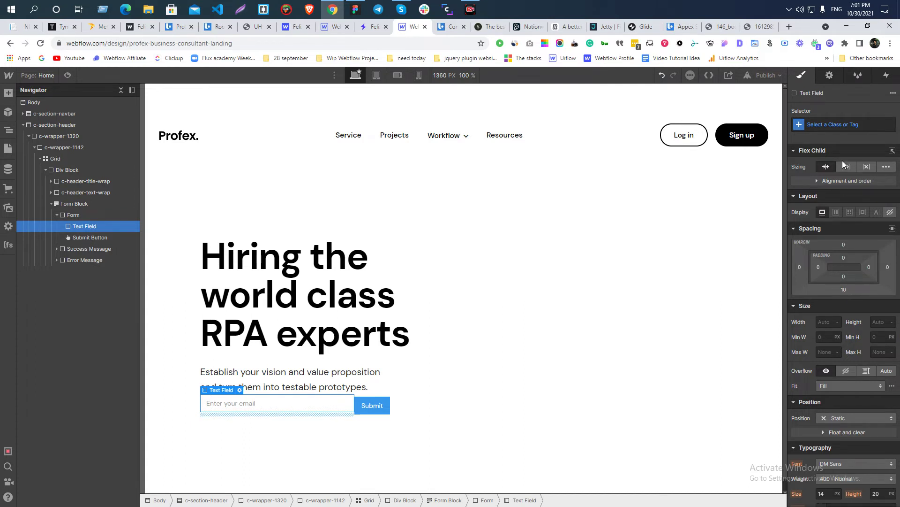
click(832, 126)
key(Escape)
click(844, 289)
click(829, 320)
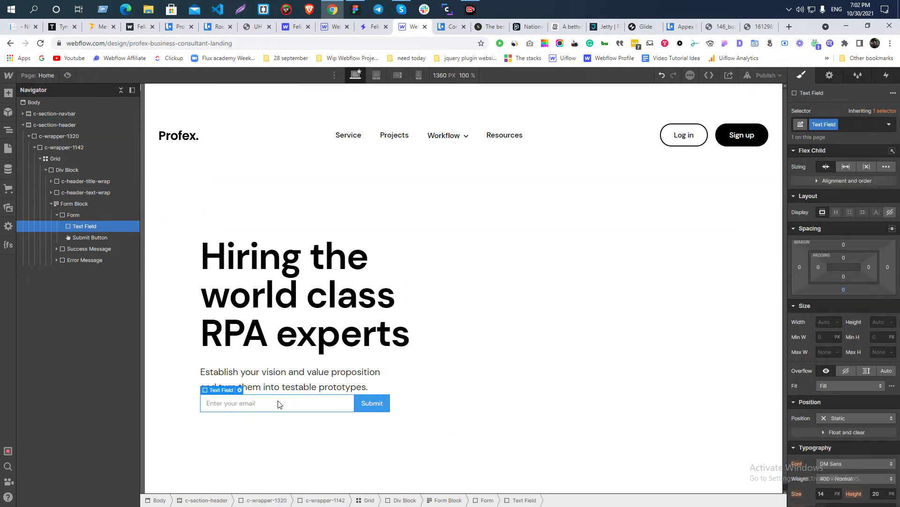
- Rename the email text field's class to c-header-form-input
double_click(824, 125)
drag(824, 124, 820, 135)
text(c-hea)
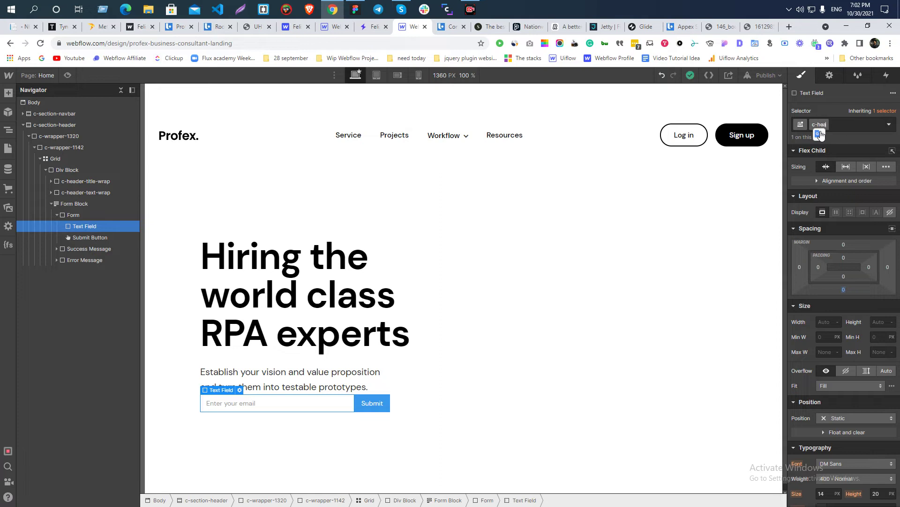
text(der-form-input)
key(Return)
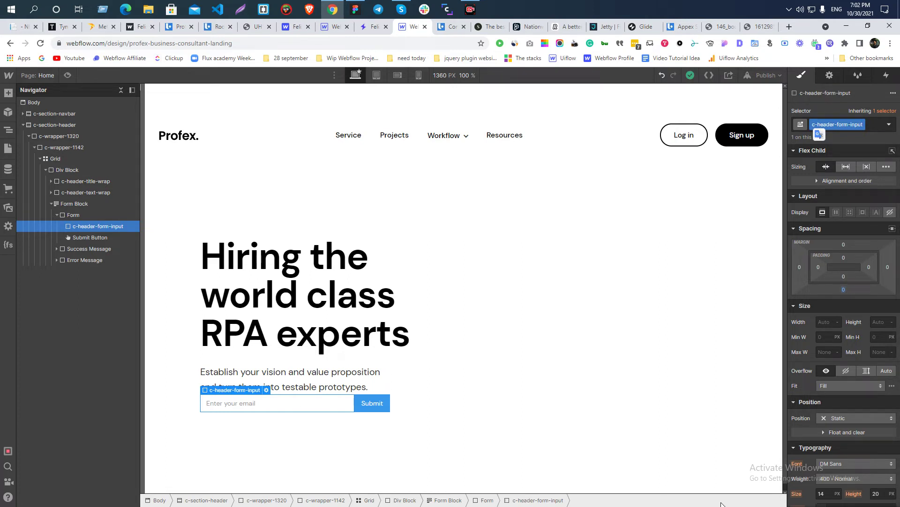
- Look up the "Enter your email" typography in Figma and set the Webflow input's font size to 16 px and line height to 21 px
key(alt+Tab)
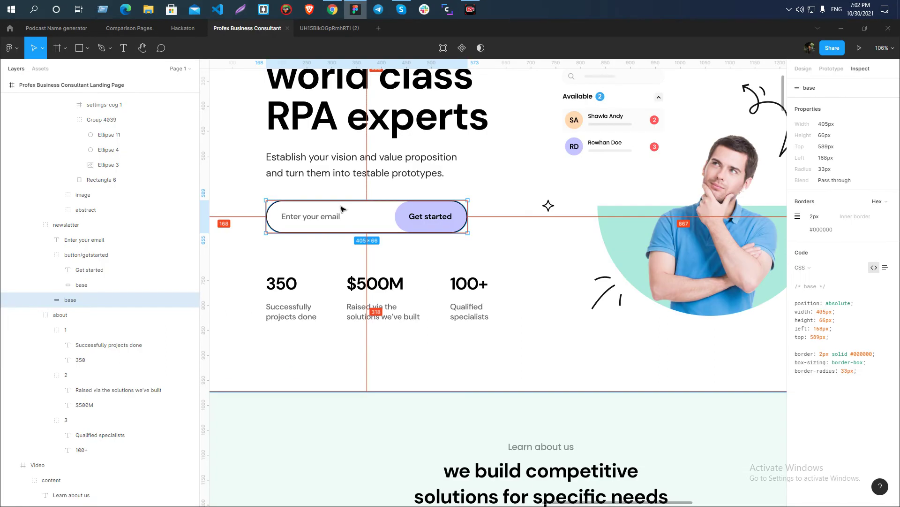
click(302, 217)
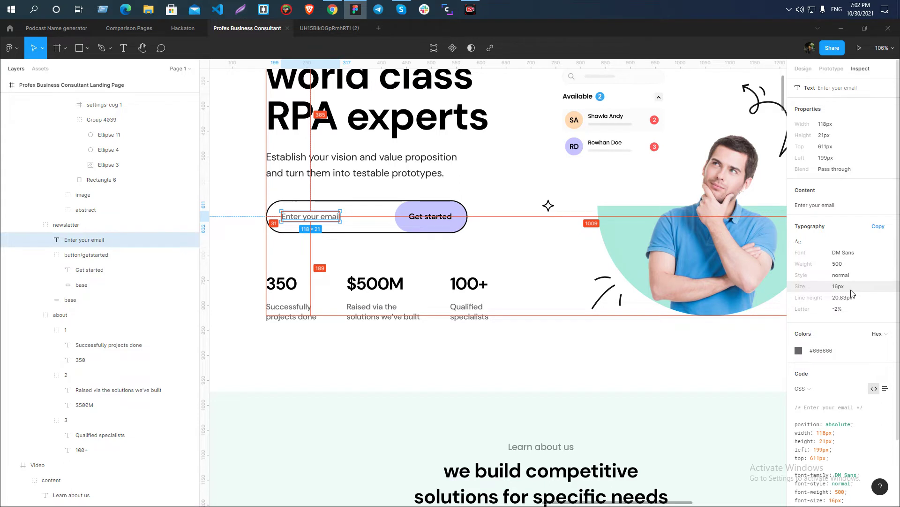
key(alt+Tab)
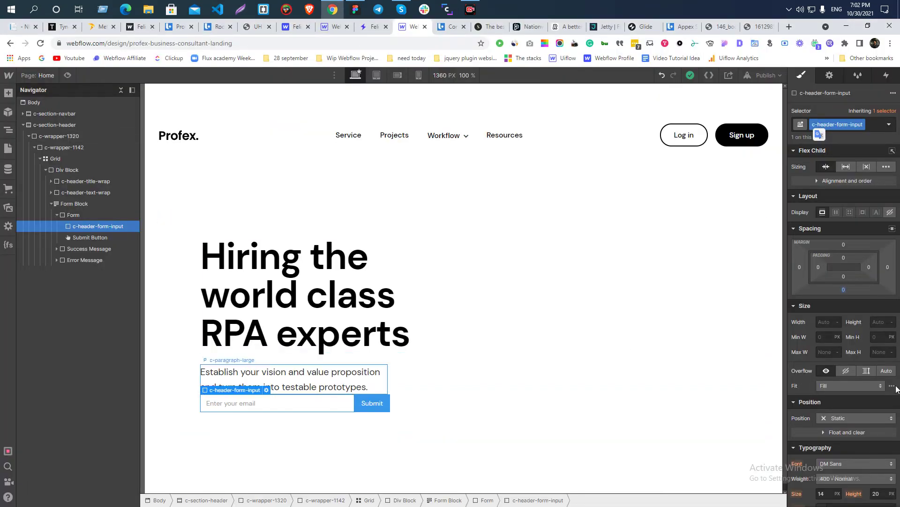
click(826, 305)
text(15)
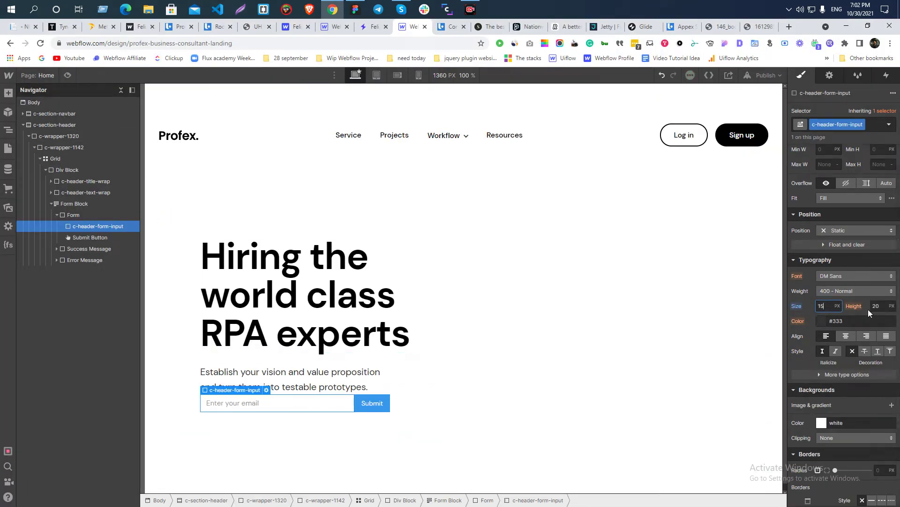
key(Up)
click(877, 305)
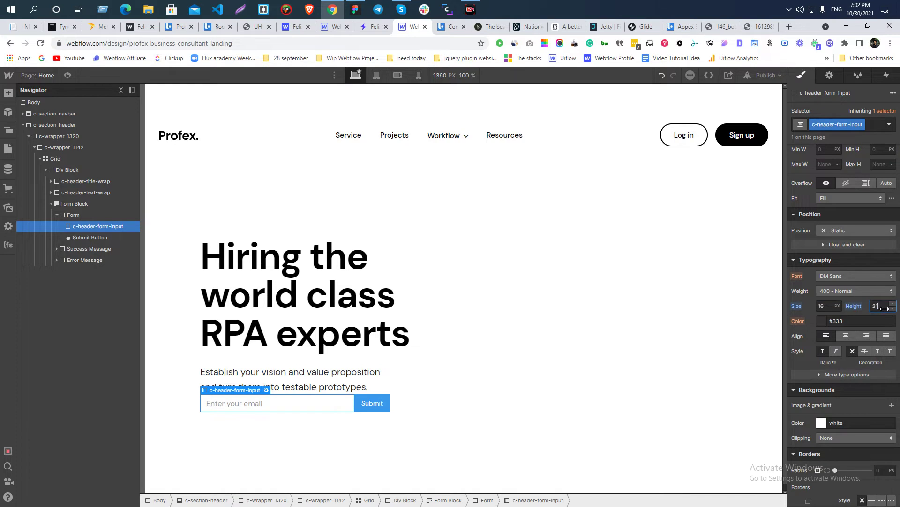
- Copy the "Enter your email" letter spacing of -0.02em from Figma and apply it to c-header-form-input in Webflow
key(alt+Tab)
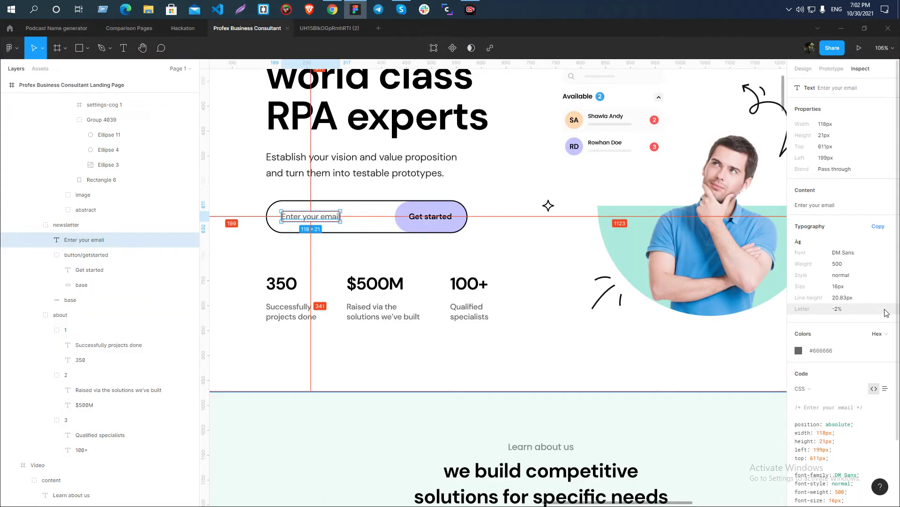
drag(833, 352, 813, 356)
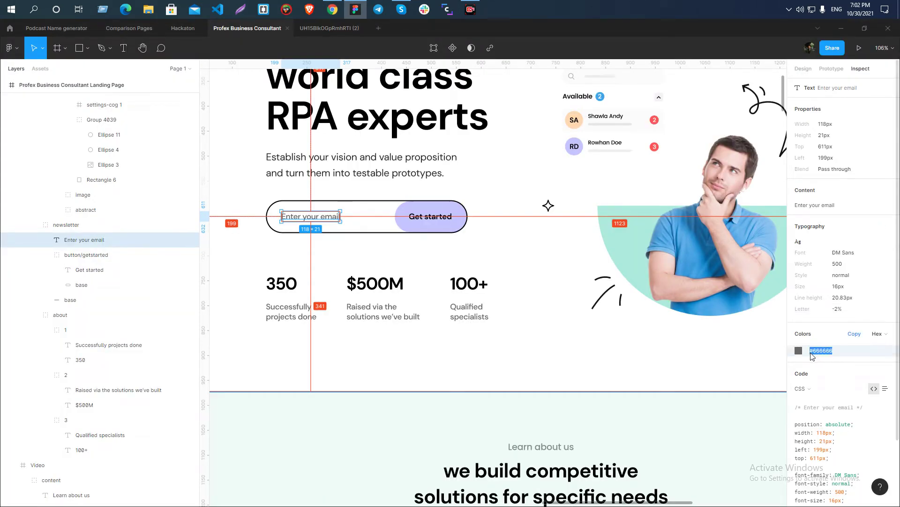
scroll(845, 439, down, 3)
drag(870, 449, 844, 449)
key(ctrl+c)
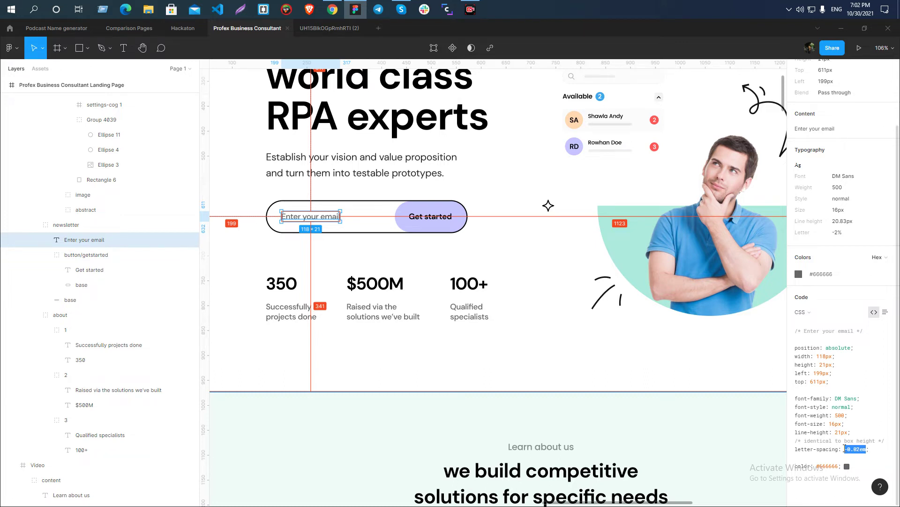
key(alt+Tab)
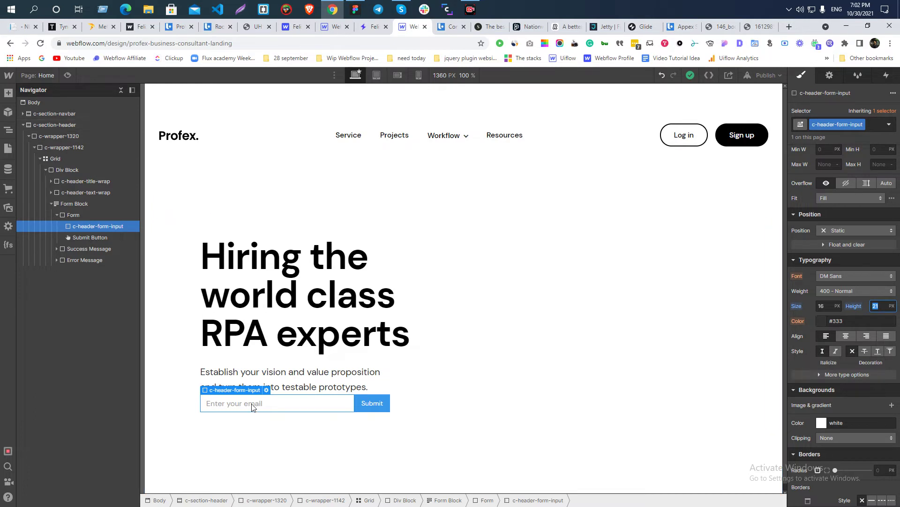
click(845, 321)
key(ctrl+v)
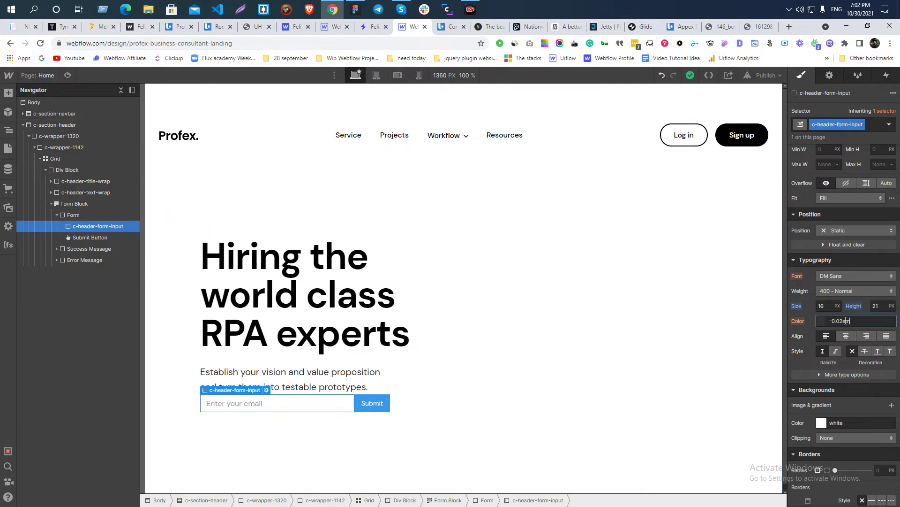
click(806, 375)
click(805, 388)
key(ctrl+v)
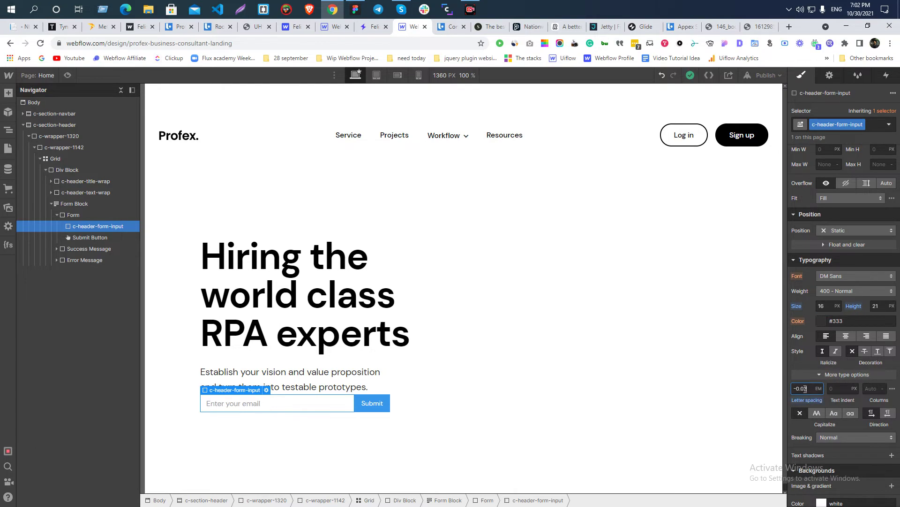
- Copy the text color #666666 from Figma and apply it to c-header-form-input in Webflow
key(alt+Tab)
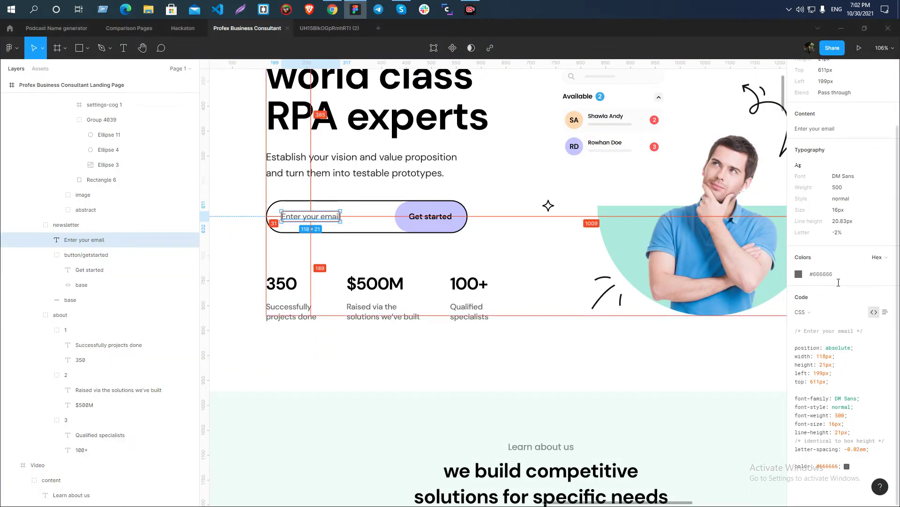
click(811, 274)
key(ctrl+c)
key(alt+Tab)
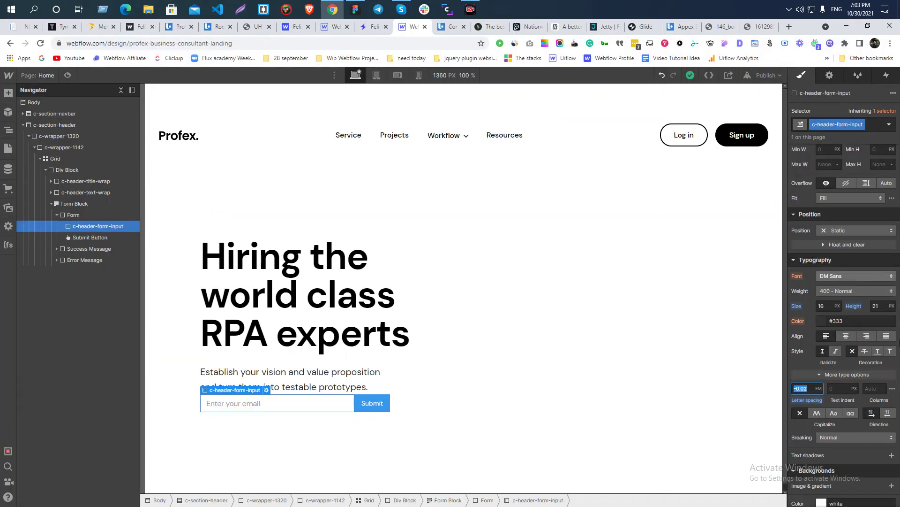
click(849, 321)
key(ctrl+v)
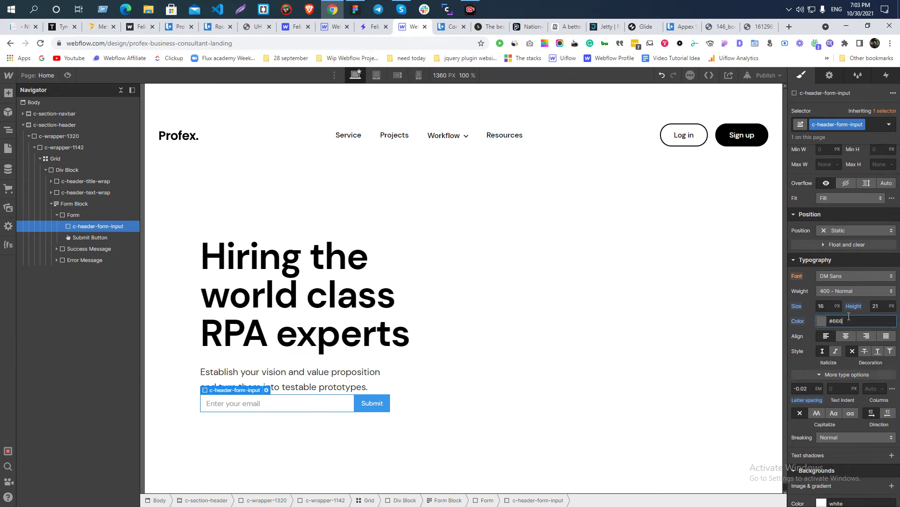
- Check the "Enter your email" font weight in Figma and set c-header-form-input to weight 500 in Webflow
key(alt+Tab)
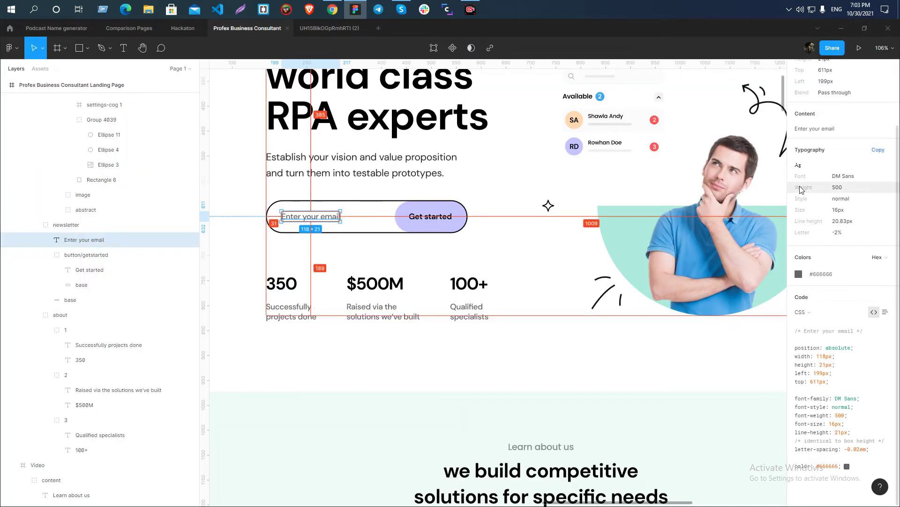
key(alt+Tab)
click(839, 291)
click(839, 302)
- Inspect the "Get started" button's base shape and label typography in the Figma design
key(alt+Tab)
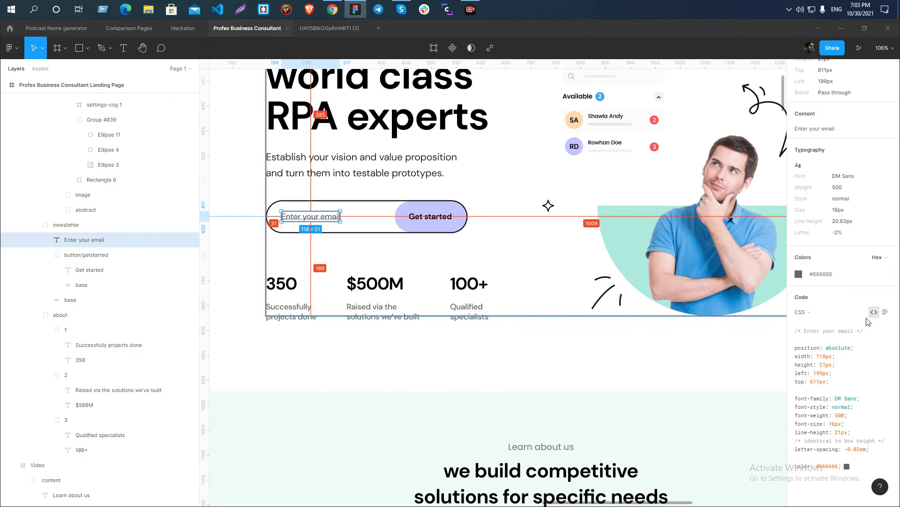
double_click(431, 216)
click(446, 209)
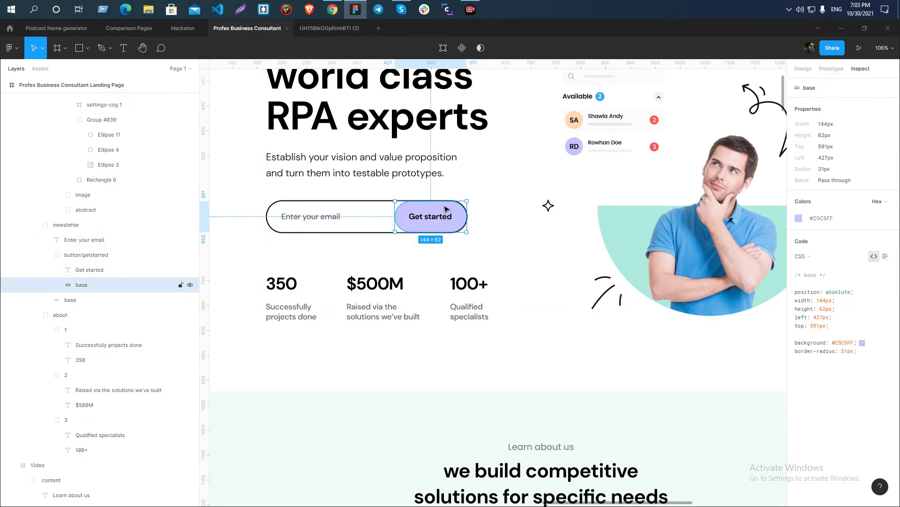
click(443, 214)
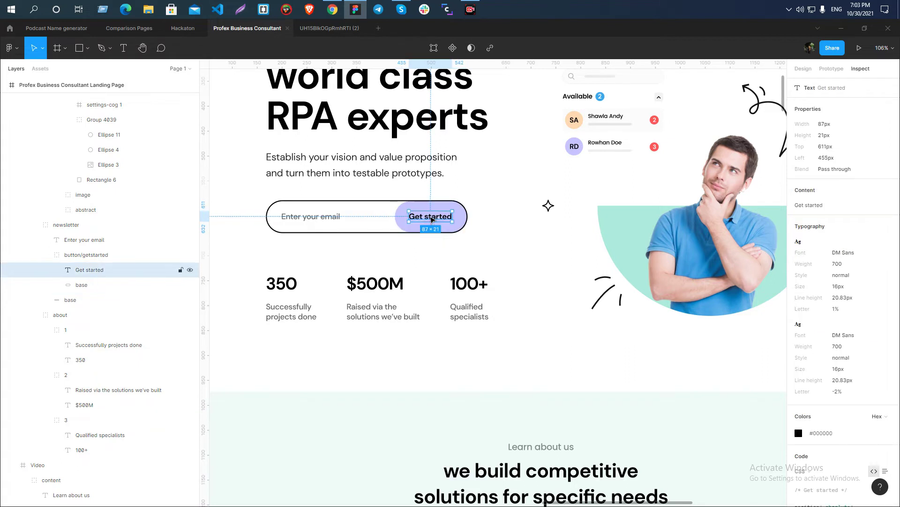
- Switch to Webflow and set the email form's submit button text to "Get started"
key(alt+Tab)
double_click(377, 400)
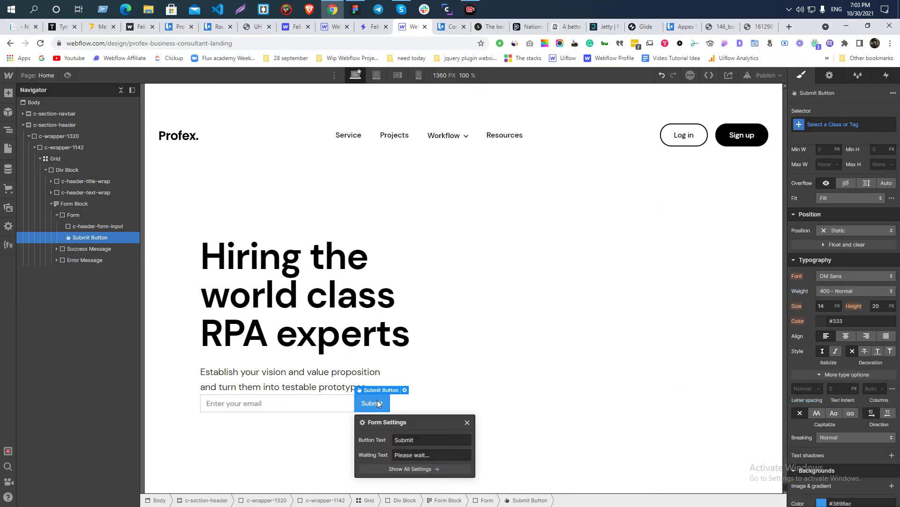
click(403, 441)
key(ctrl+a)
text(Get started)
key(ctrl+f)
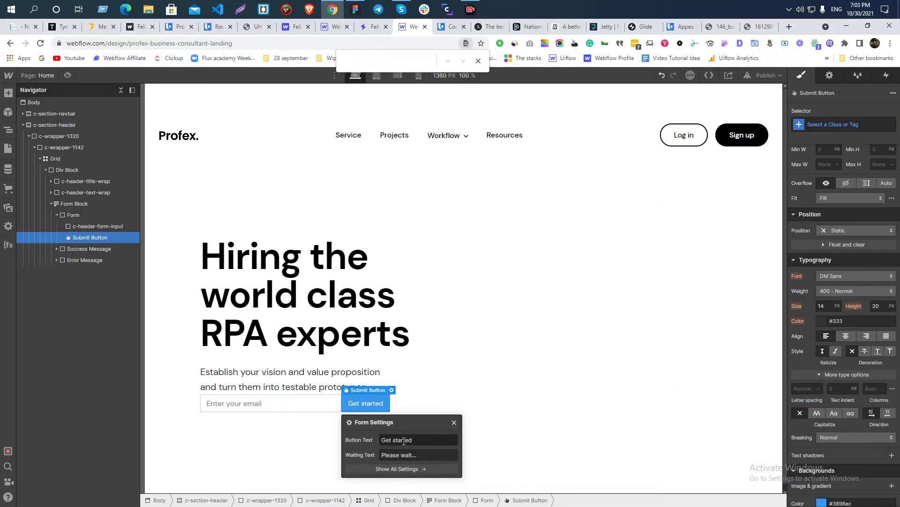
click(422, 347)
- Apply the existing Button class and the button-large combo class to the form's submit button
click(366, 404)
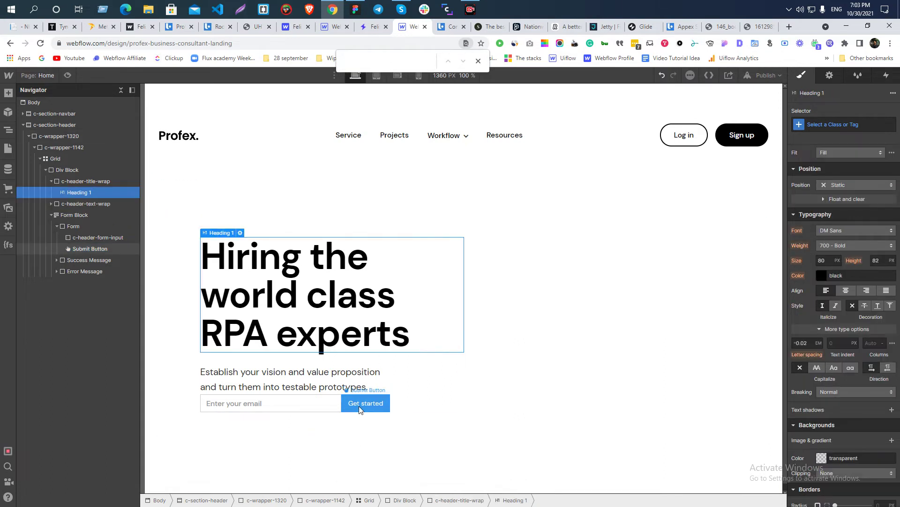
click(834, 125)
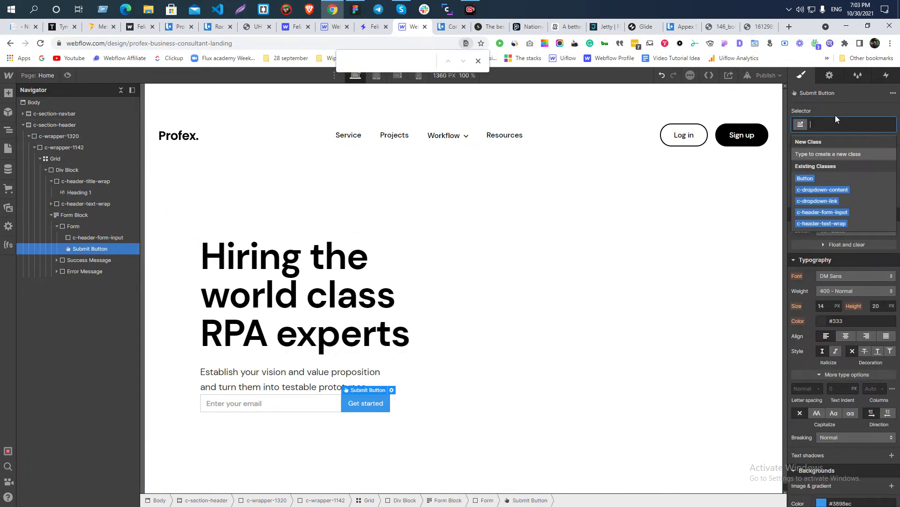
text(BUTT)
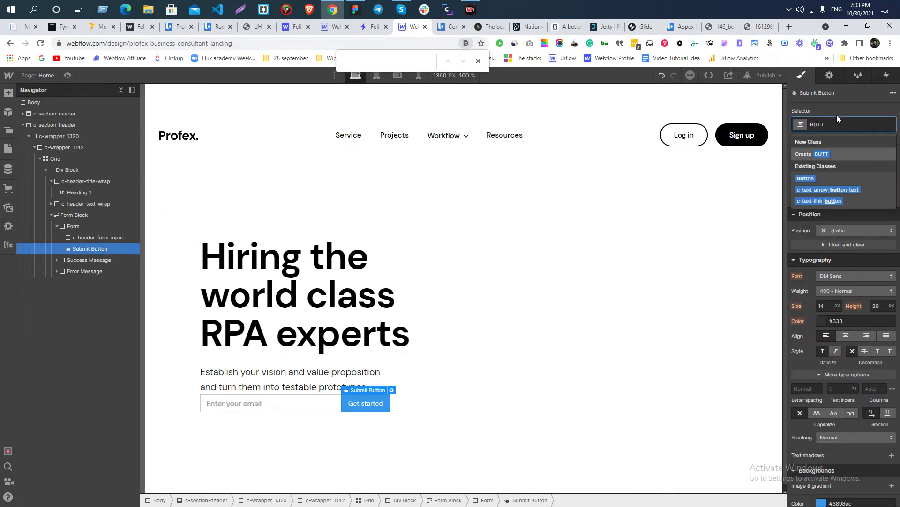
click(802, 177)
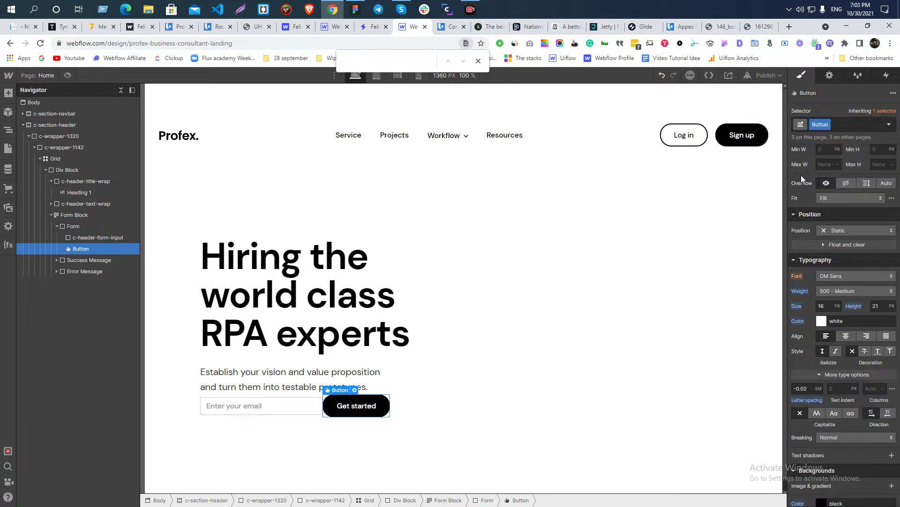
click(880, 126)
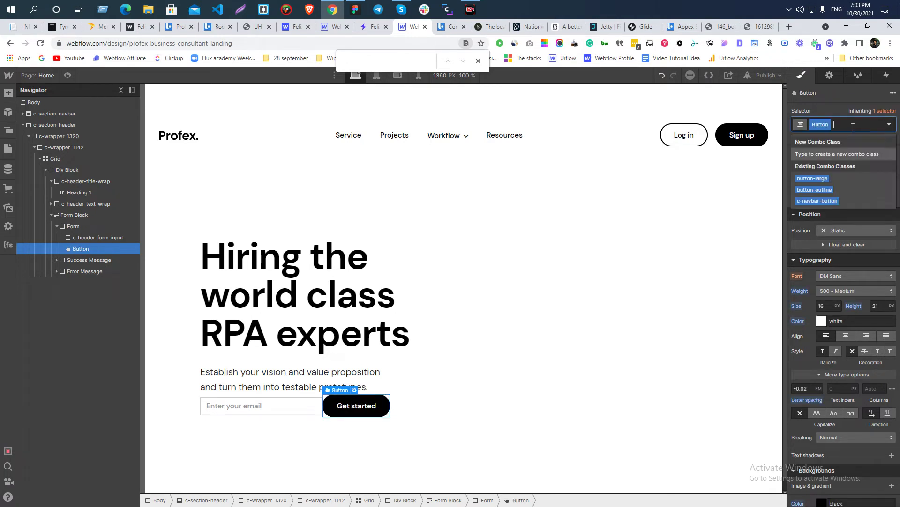
click(811, 179)
- Switch to Figma and measure the spacing between the "Enter your email" text and its newsletter base shape
key(alt+Tab)
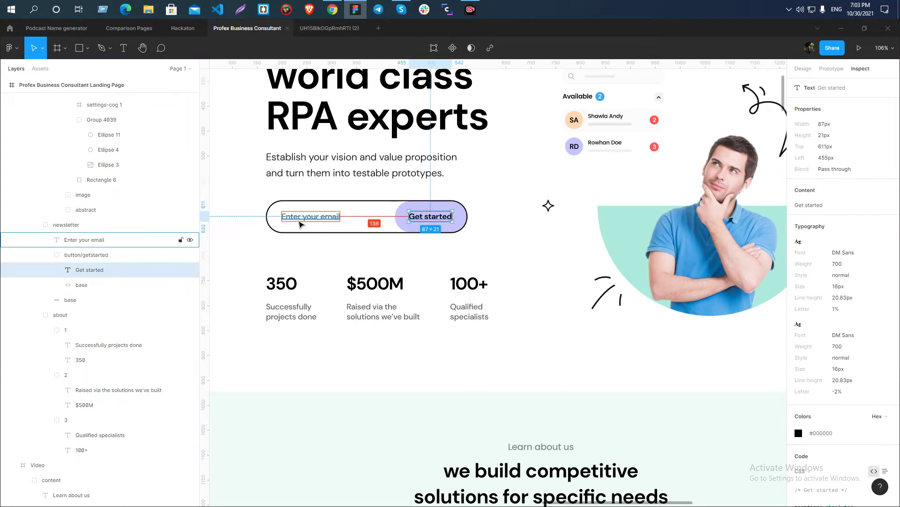
click(300, 224)
key(alt+Tab)
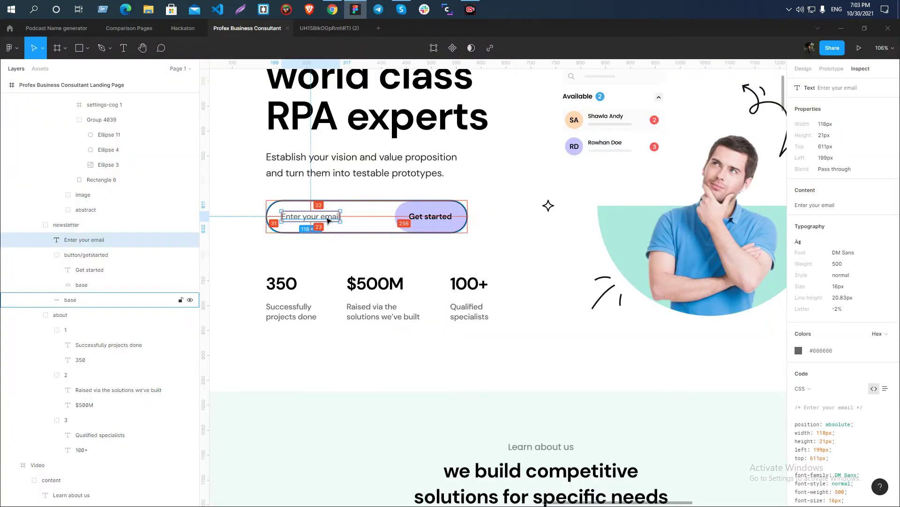
scroll(322, 208, up, 5)
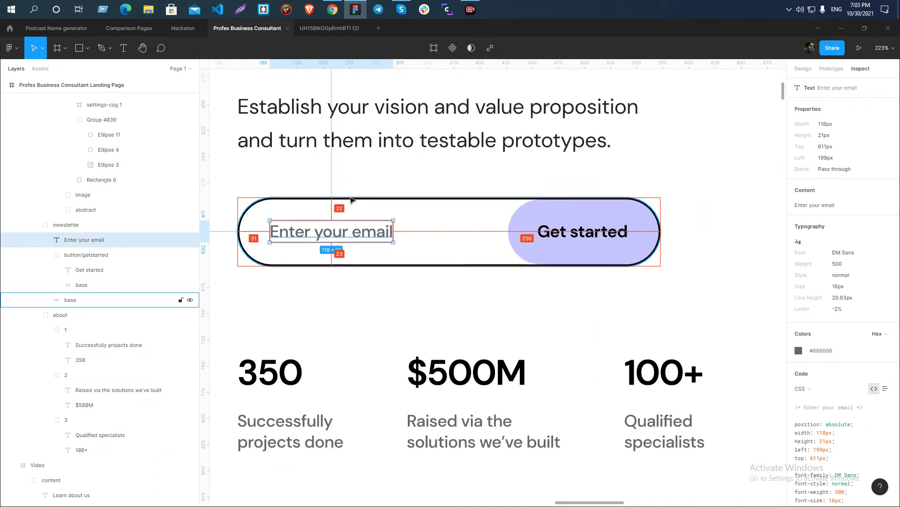
- Set the left padding of c-header-form-input to 31 px in Webflow
key(alt+Tab)
click(234, 409)
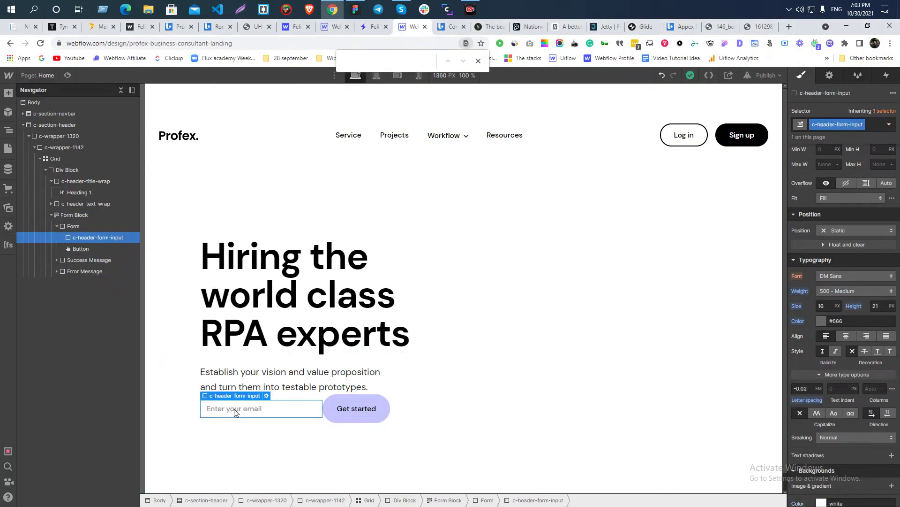
scroll(848, 292, up, 4)
click(819, 268)
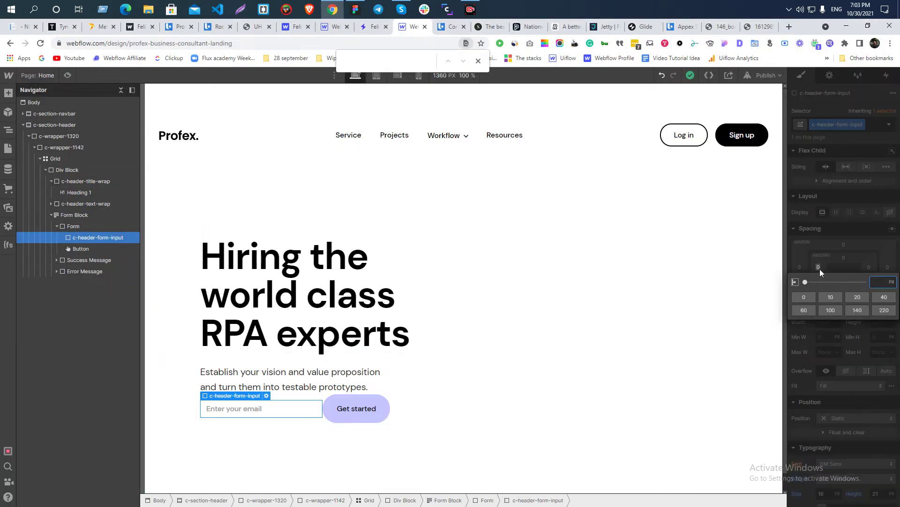
click(281, 263)
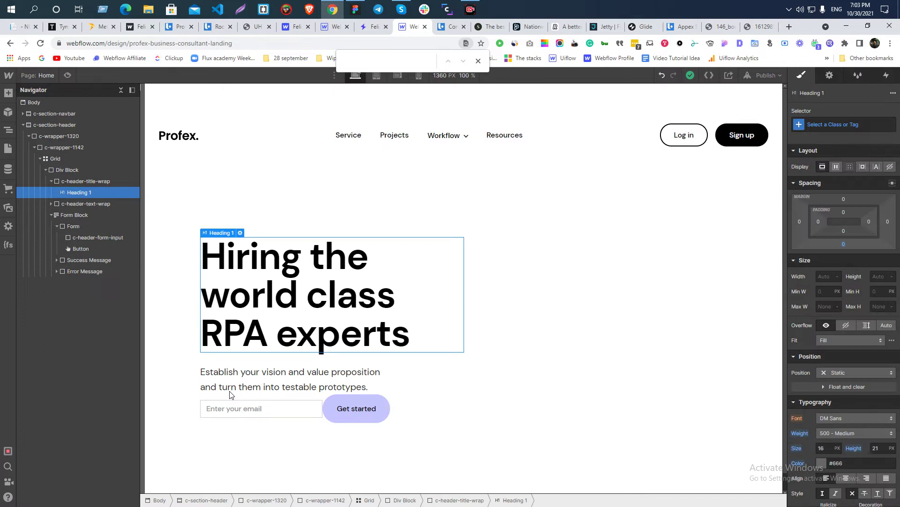
click(238, 419)
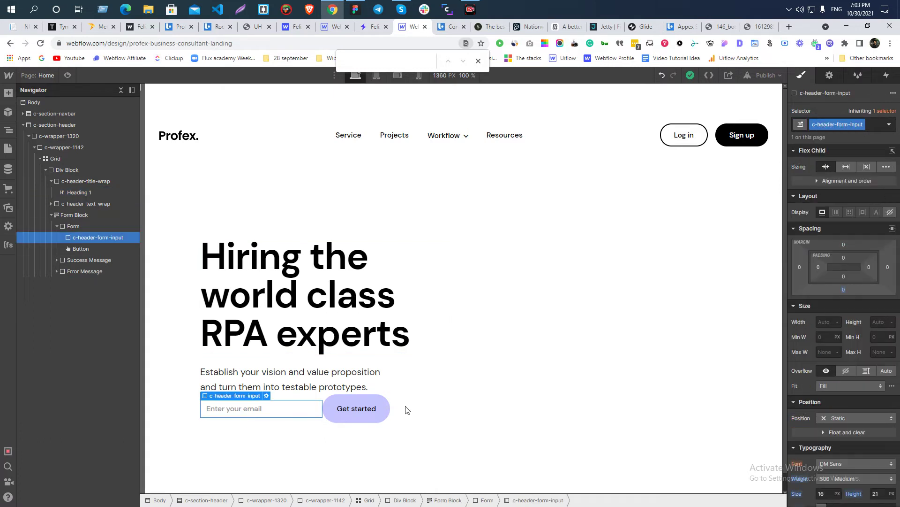
click(818, 267)
text(32)
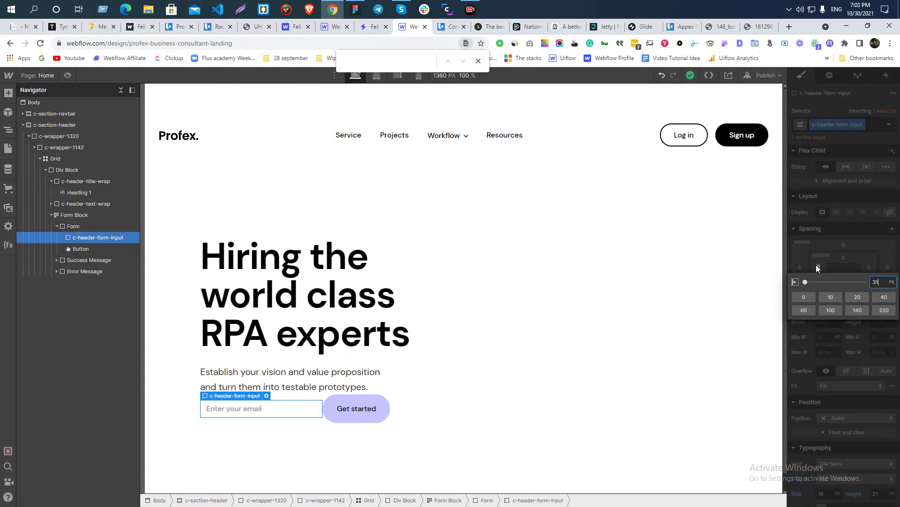
key(Return)
- Recheck the email field in Figma and set c-header-form-input's top and bottom padding to 22 px in Webflow
key(alt+Tab)
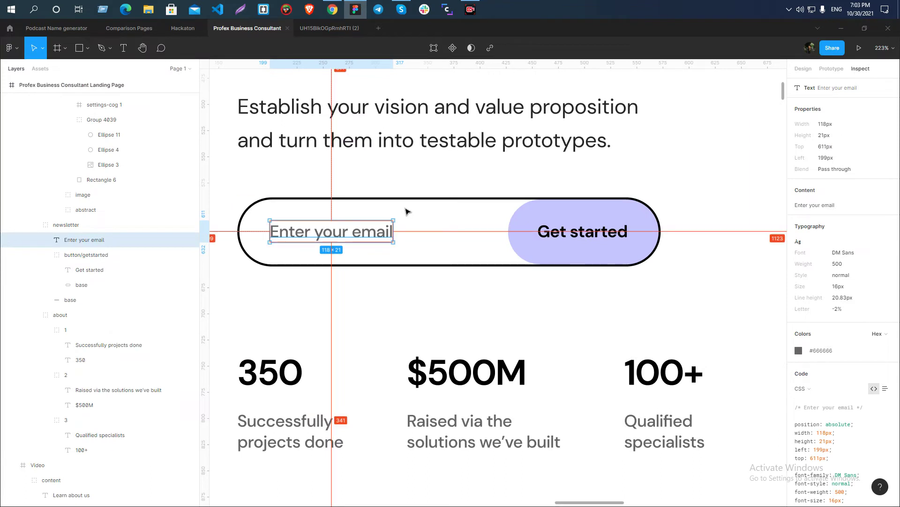
key(alt+Tab)
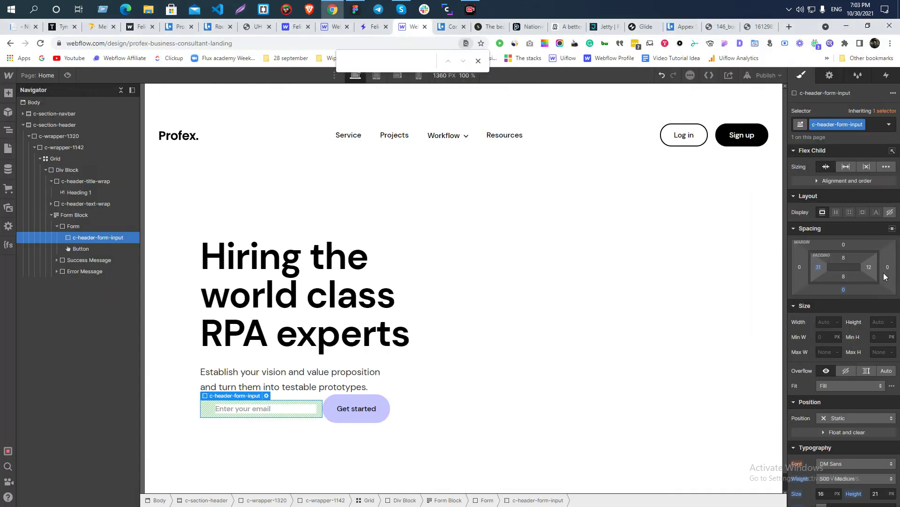
click(843, 257)
text(22)
key(Return)
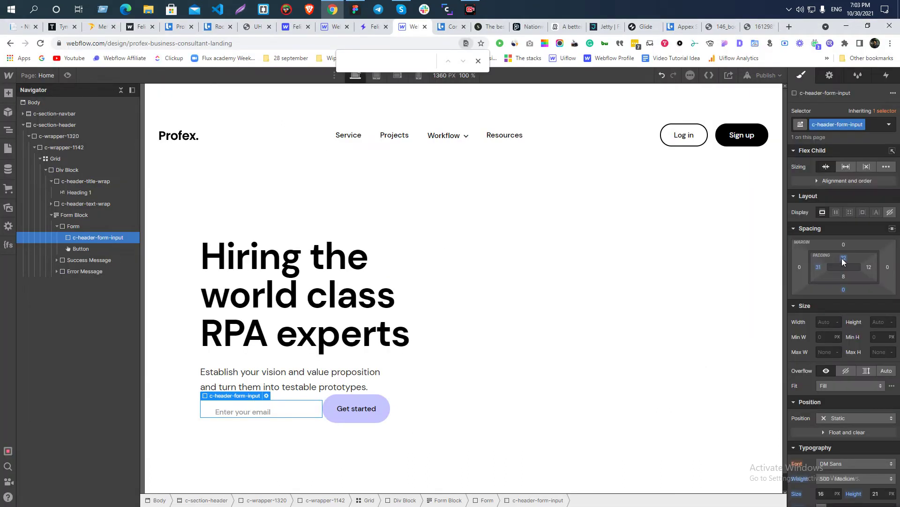
click(842, 277)
text(22)
key(Return)
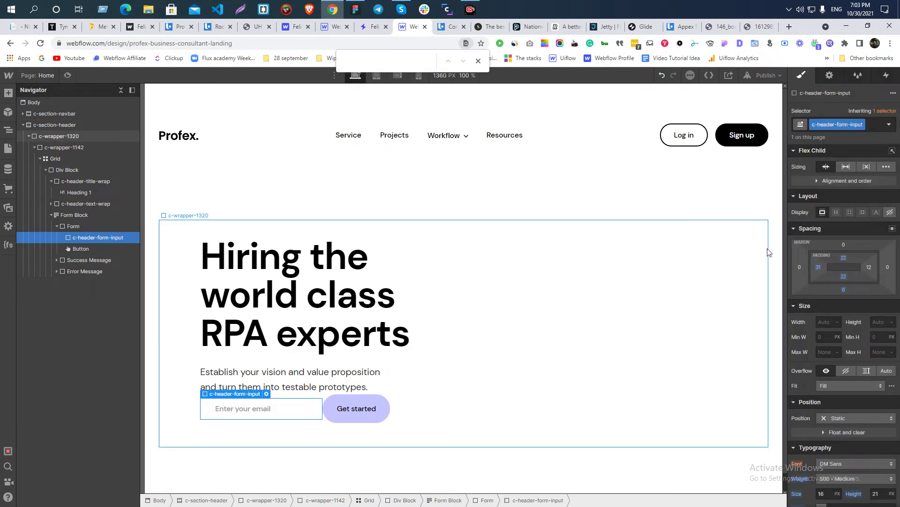
- Measure the spacing between the "Get started" label and its button base in Figma
key(alt+Tab)
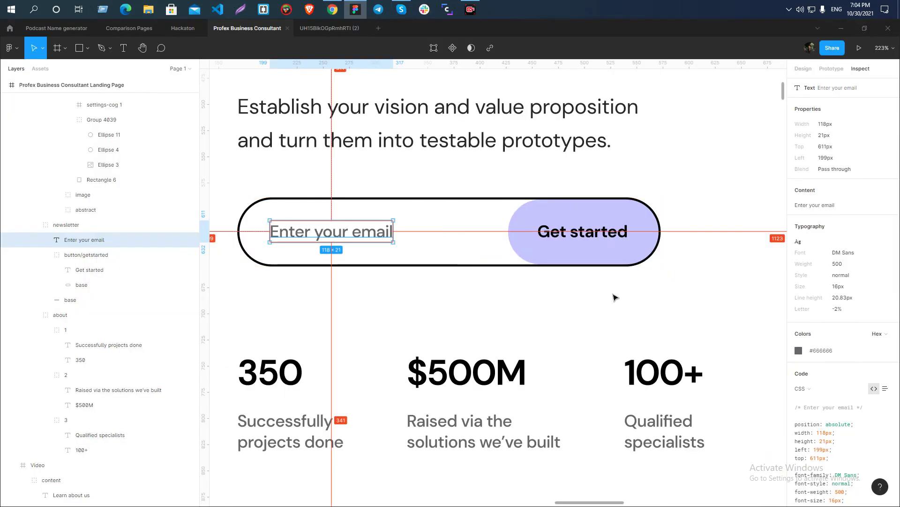
click(582, 231)
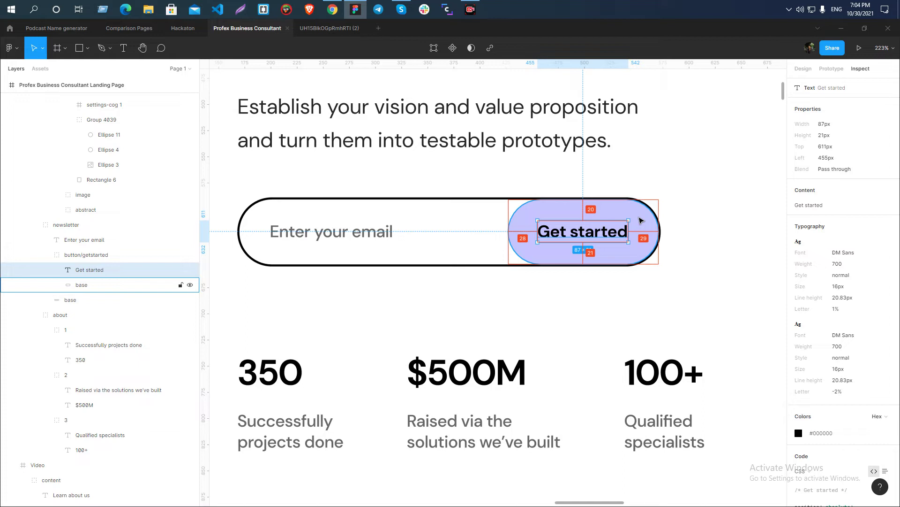
key(alt+Tab)
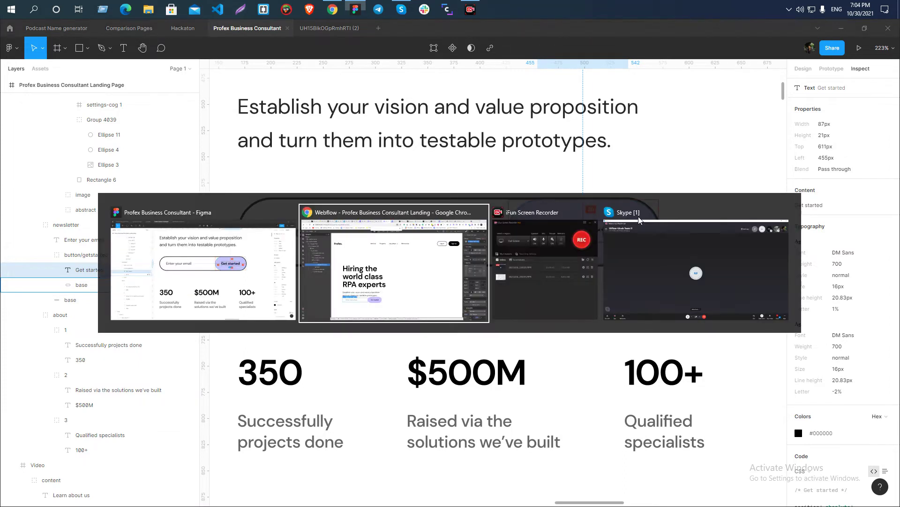
- Try a top padding of 20 px on the "Get started" button in Webflow and undo it
click(342, 414)
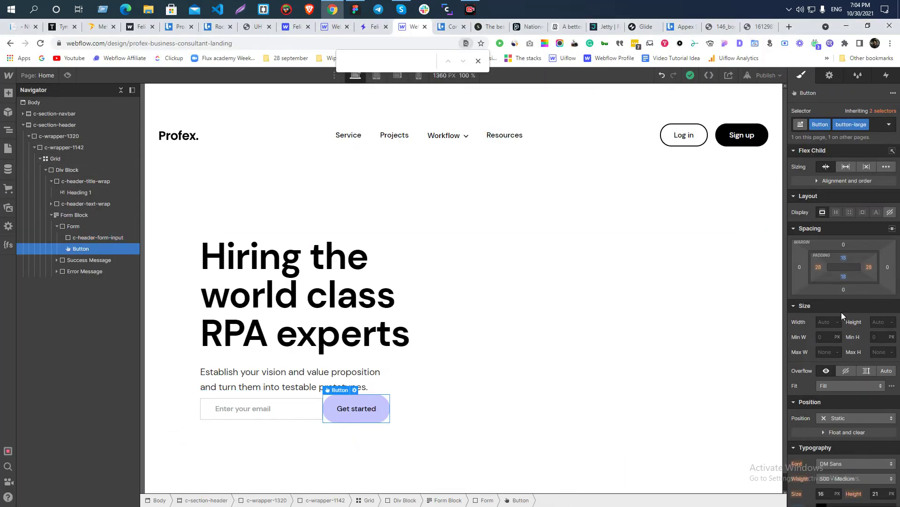
click(844, 257)
text(20)
key(Return)
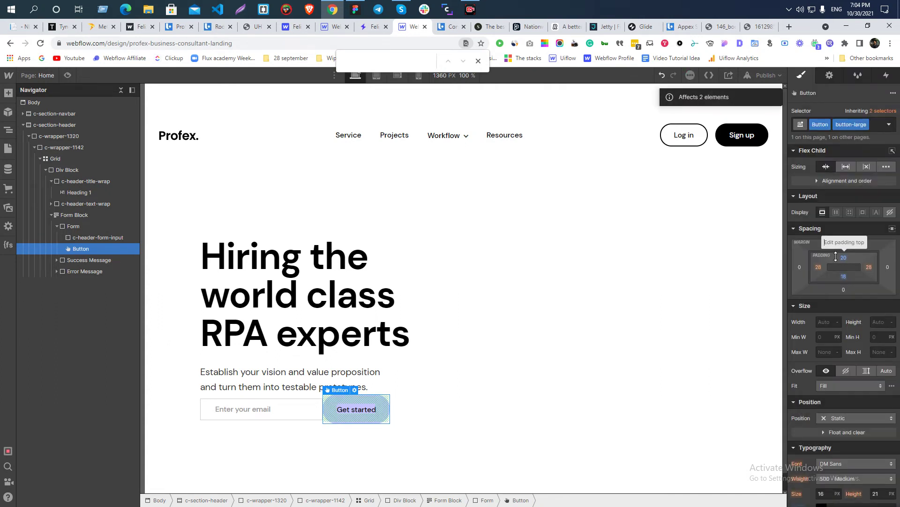
key(ctrl+z)
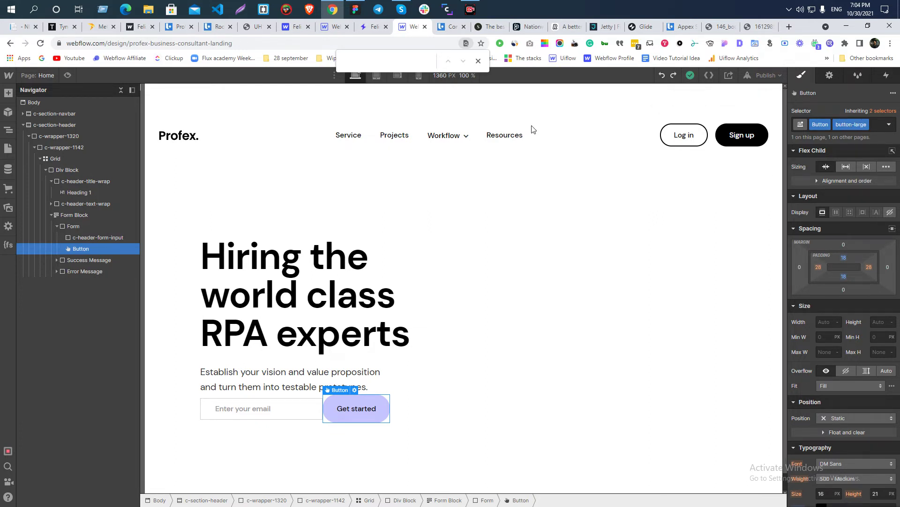
- Inspect the "Get started" button base in Figma and mark out its area with a screenshot selection at 100% zoom
key(alt+Tab)
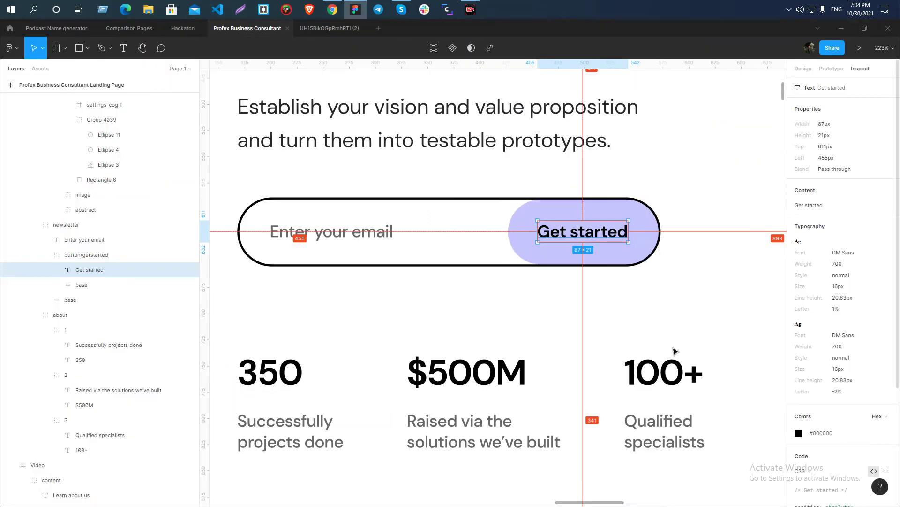
click(586, 209)
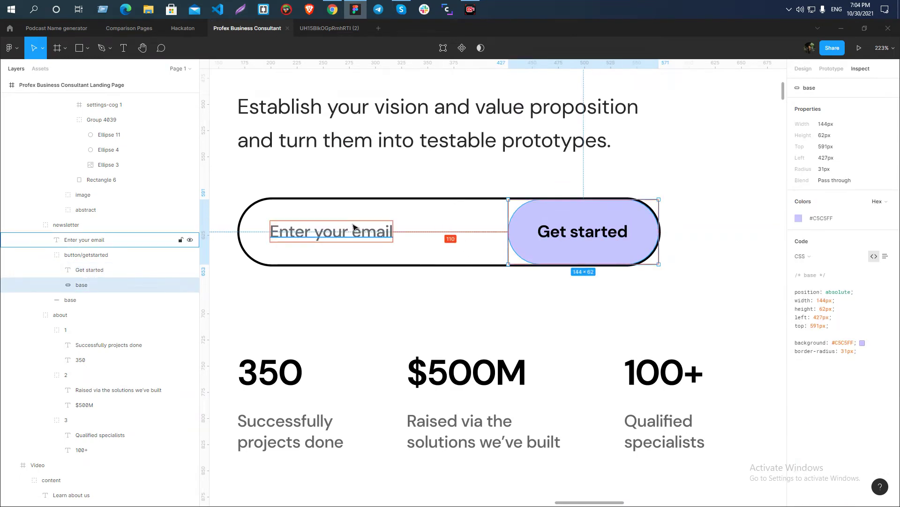
click(728, 268)
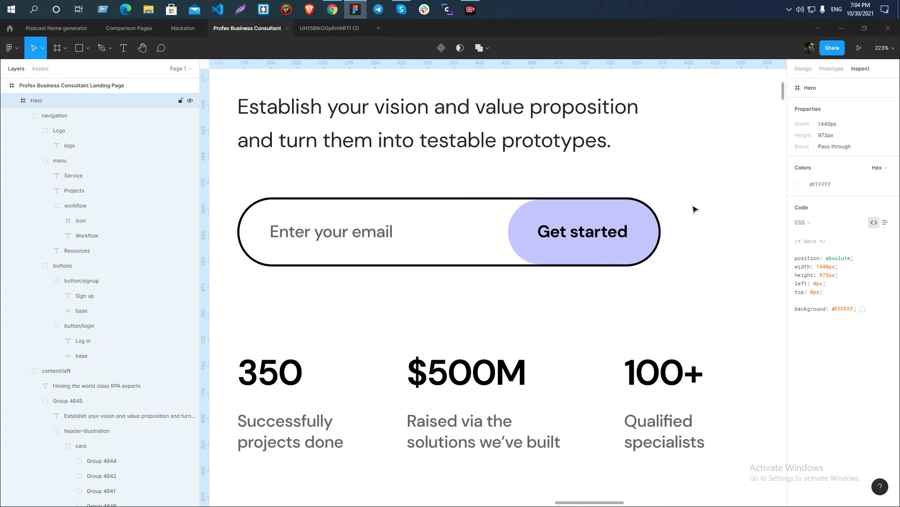
key(shift+0)
key(Print)
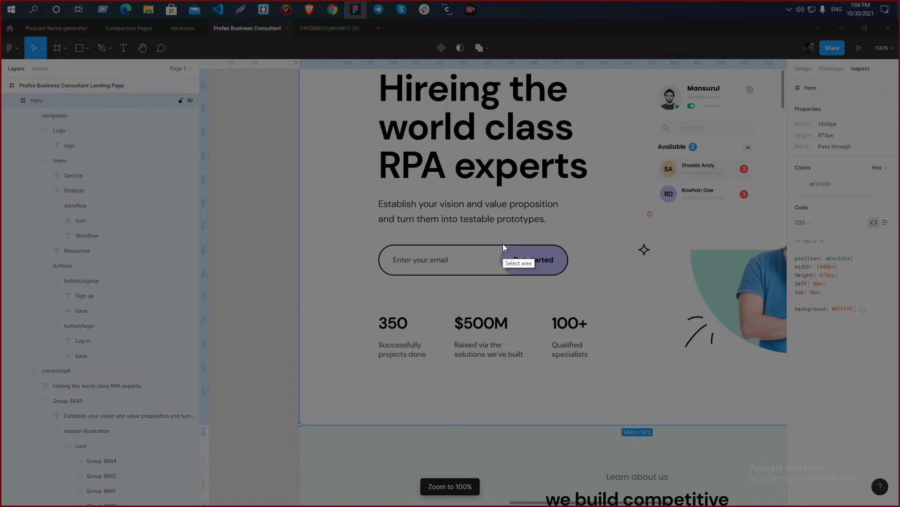
drag(503, 244, 569, 277)
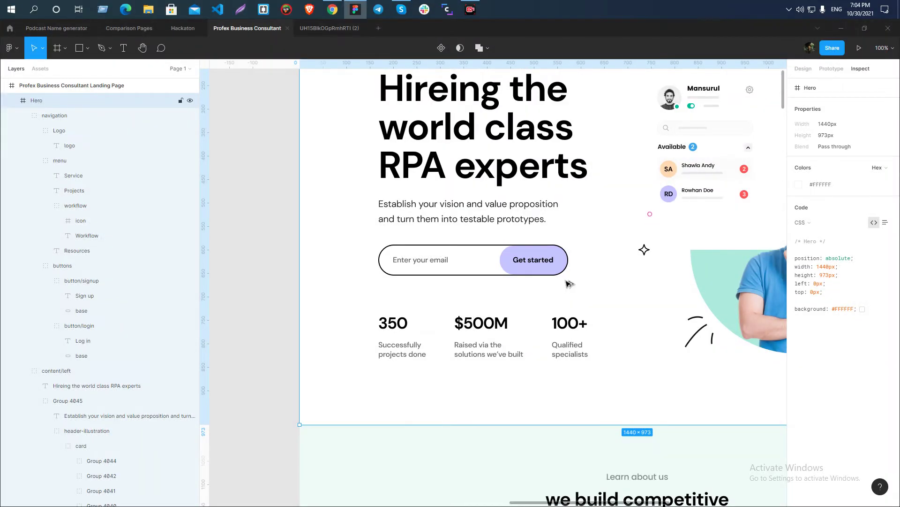
- In Webflow, set the minimum height of c-header-form-input to 68 px
key(alt+Tab)
click(262, 409)
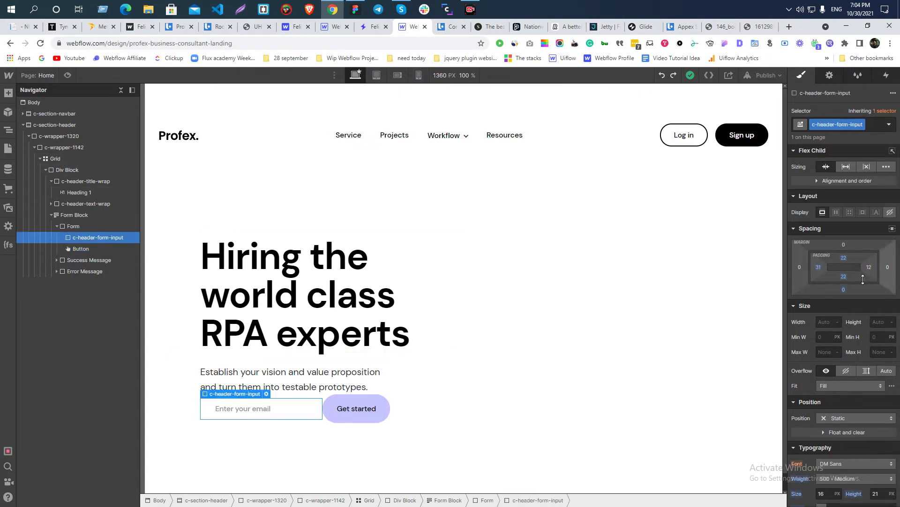
click(875, 337)
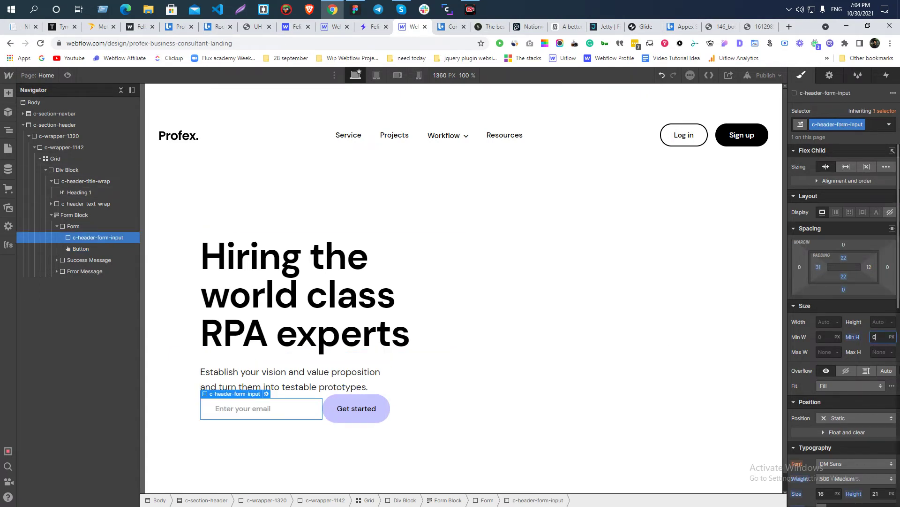
text(68PX)
key(Return)
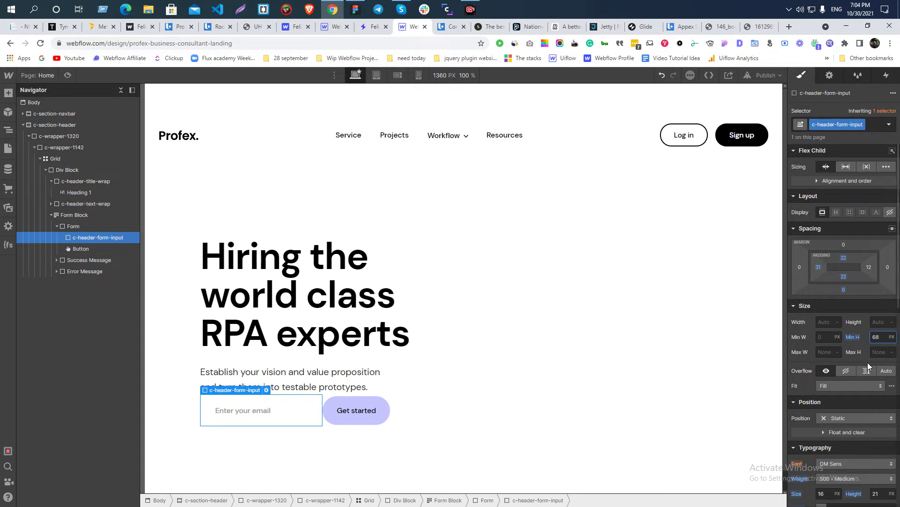
click(502, 305)
click(305, 408)
click(336, 177)
- Compare the email field with the Figma design, then try a solid border on c-header-form-input in Webflow and reset its style to none
key(alt+Tab)
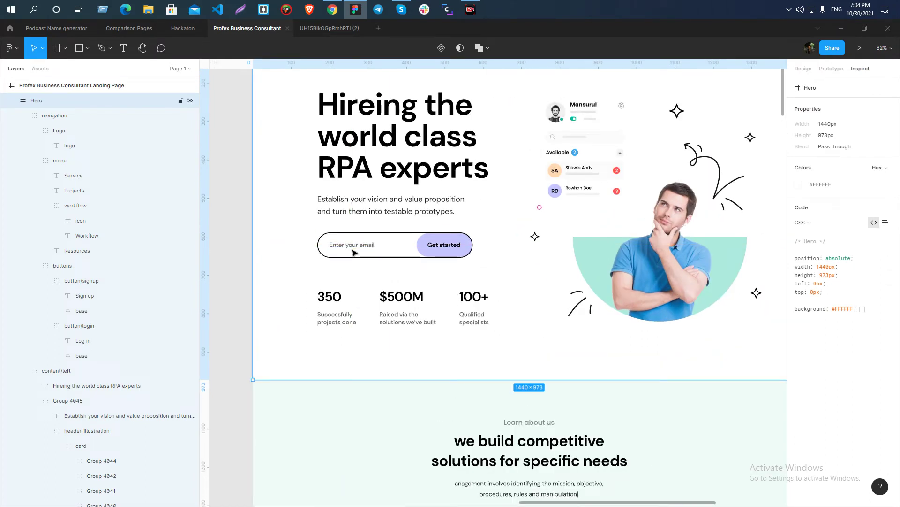
key(alt+Tab)
click(262, 411)
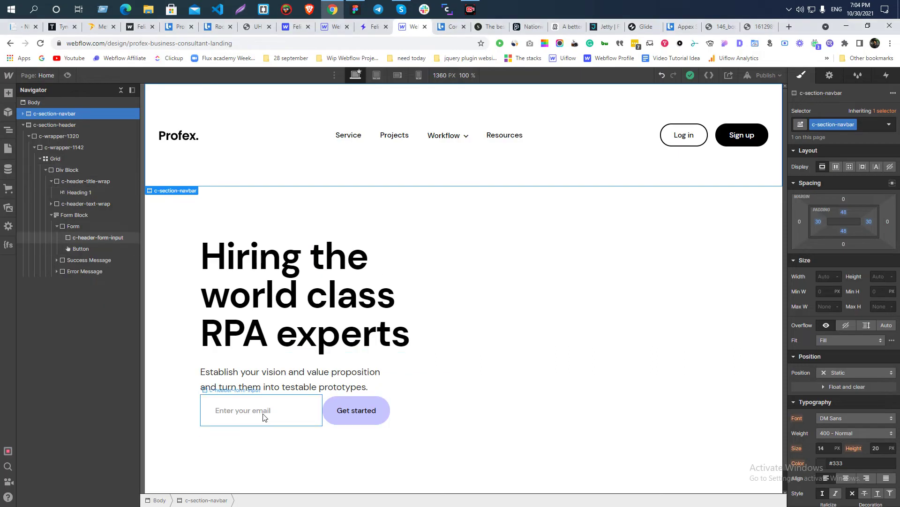
scroll(848, 373, down, 6)
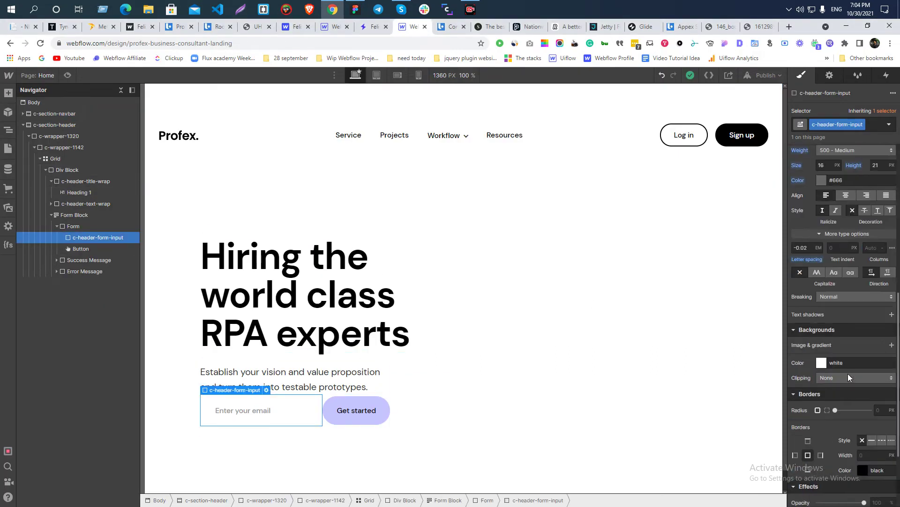
scroll(829, 369, down, 3)
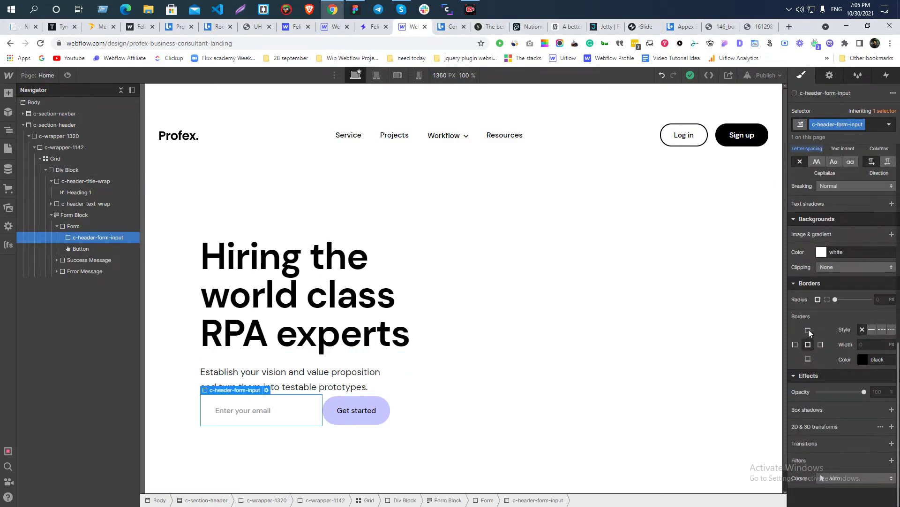
click(872, 330)
click(862, 330)
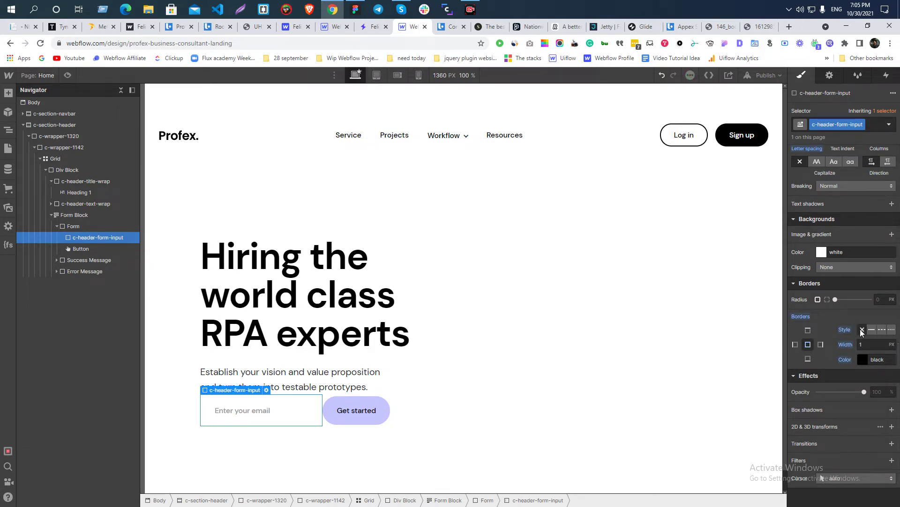
click(714, 382)
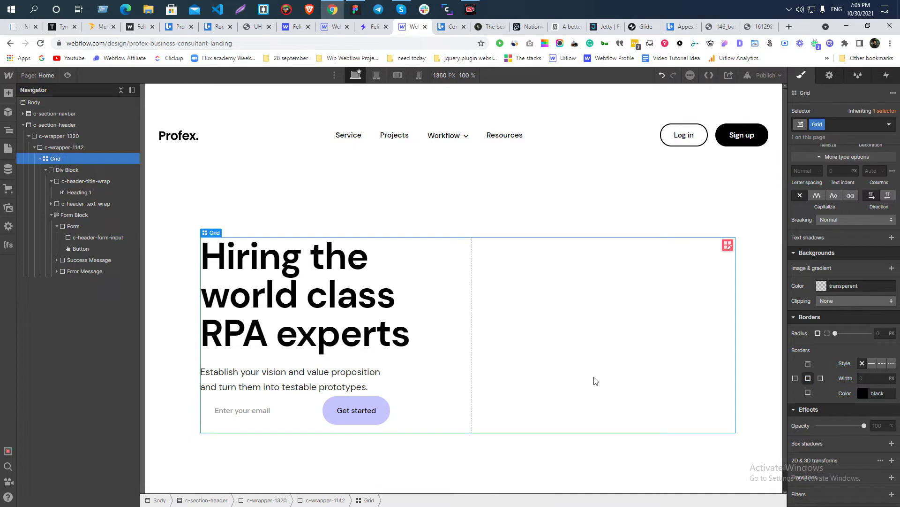
- Give the Form element a solid 2 px black border in Webflow, checking the email field's base in Figma
click(299, 423)
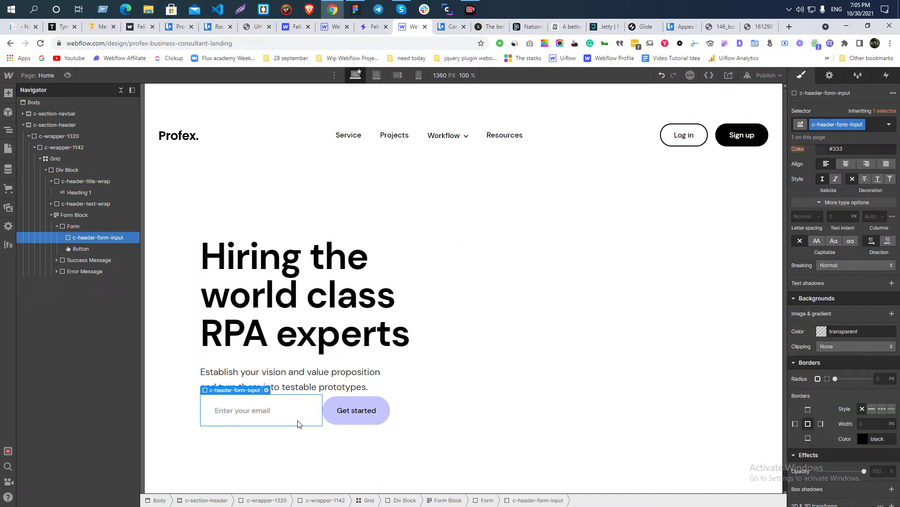
click(94, 226)
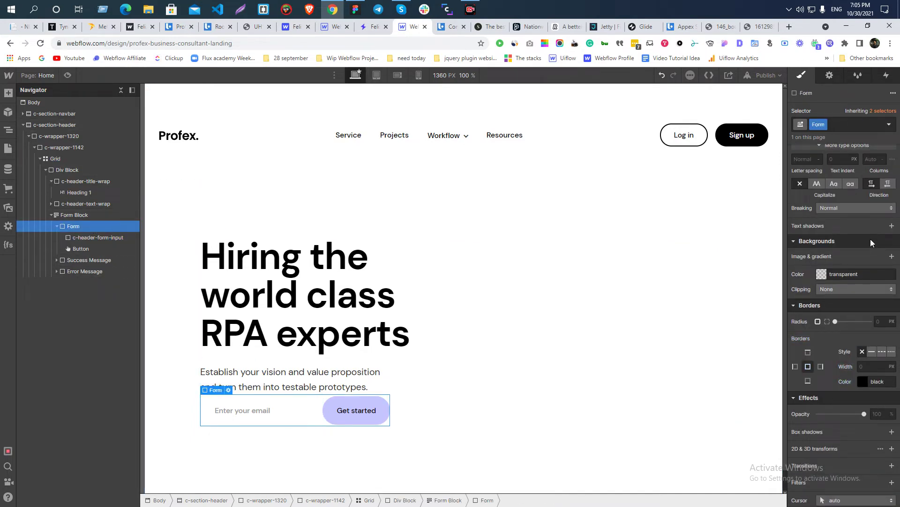
click(871, 352)
key(alt+Tab)
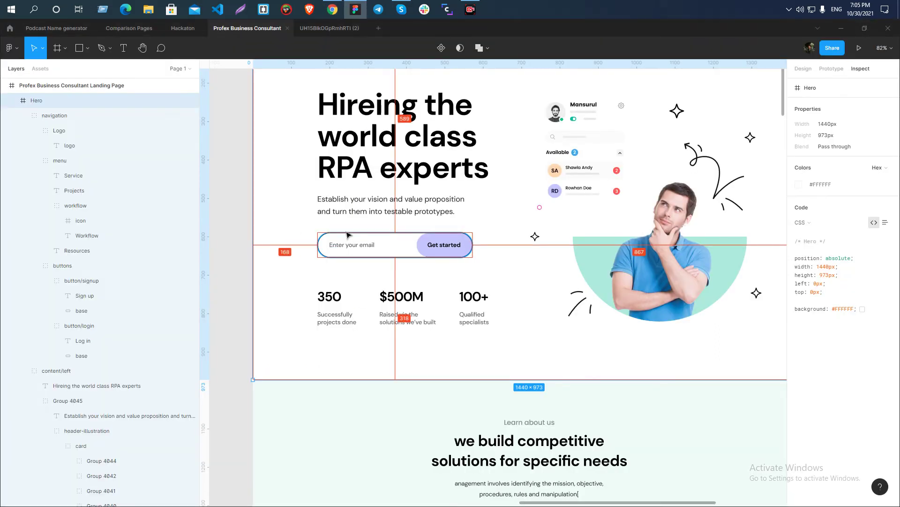
drag(852, 355, 875, 355)
key(alt+Tab)
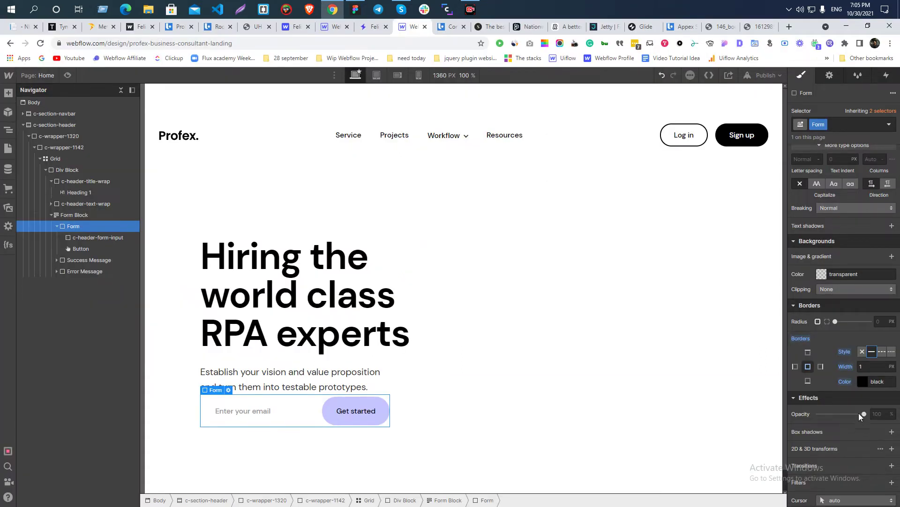
click(877, 365)
text(2)
click(877, 383)
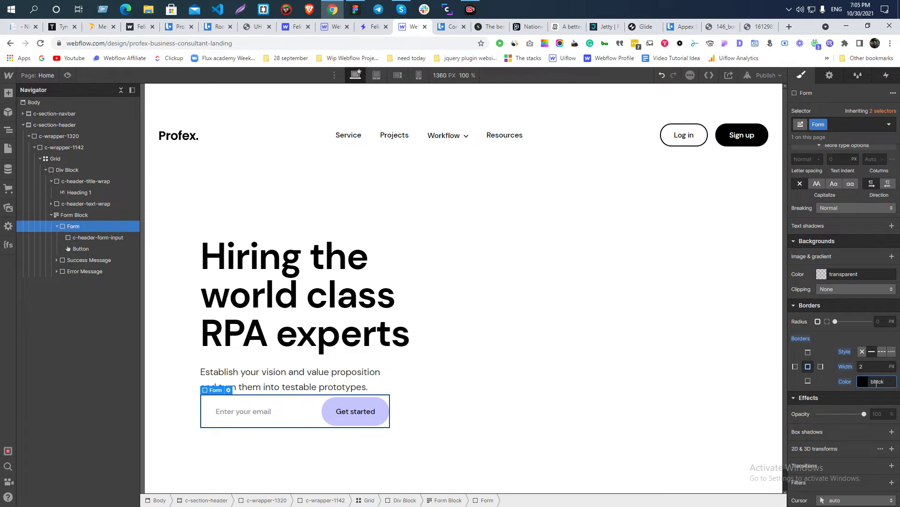
click(609, 360)
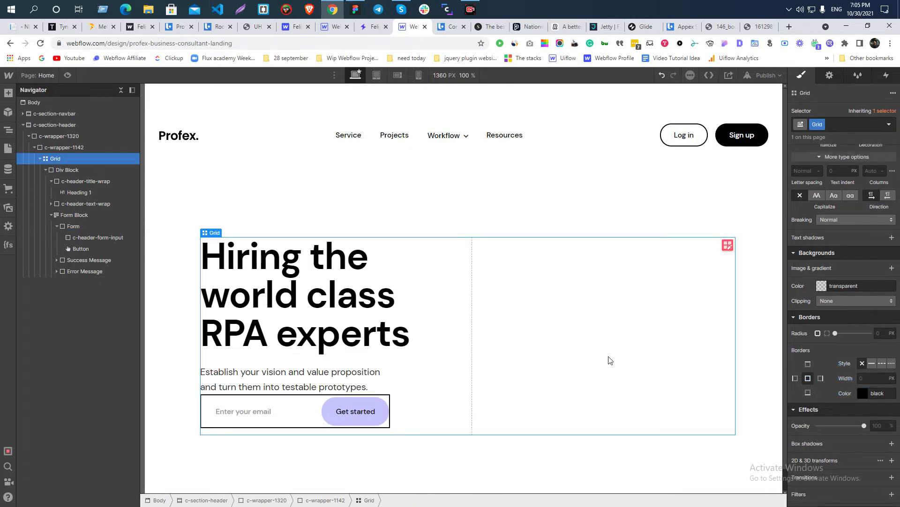
- Inspect the email field base's border and radius in Figma, and round the Form's border corners in Webflow
key(alt+Tab)
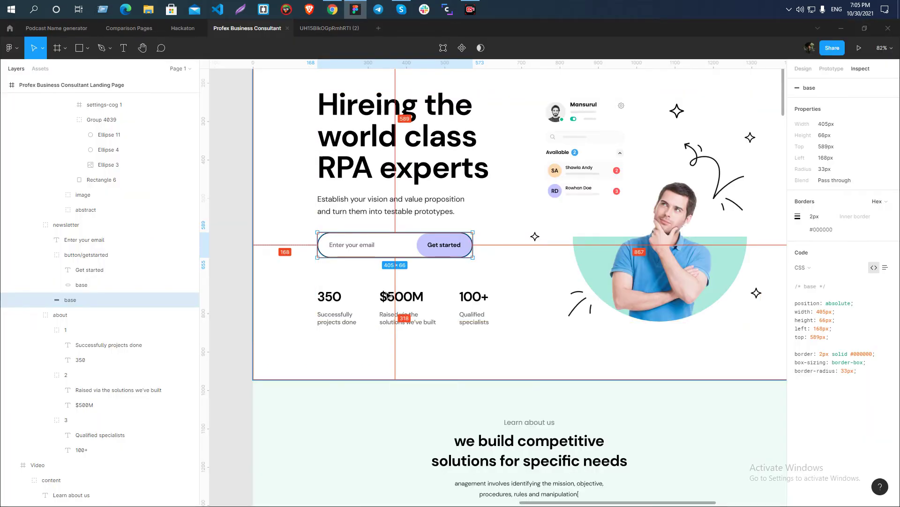
click(444, 280)
click(319, 244)
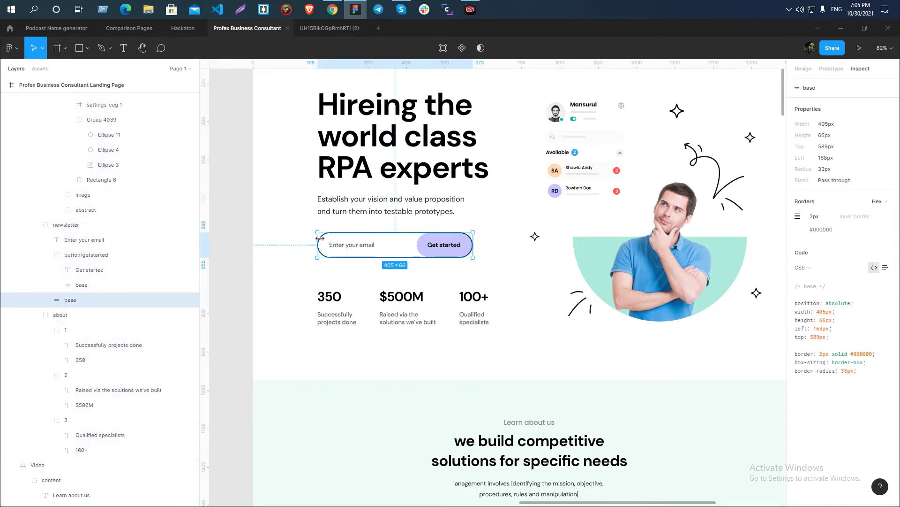
key(alt+Tab)
click(286, 408)
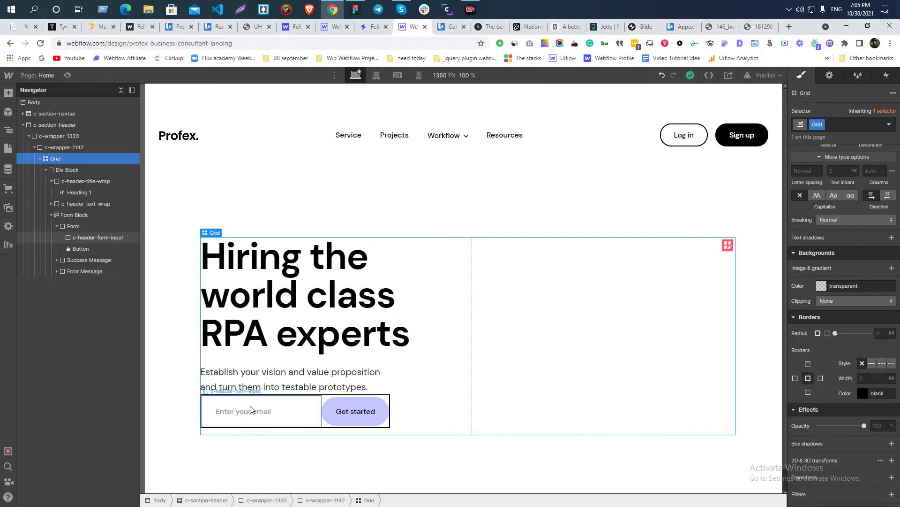
click(71, 225)
drag(880, 299, 881, 299)
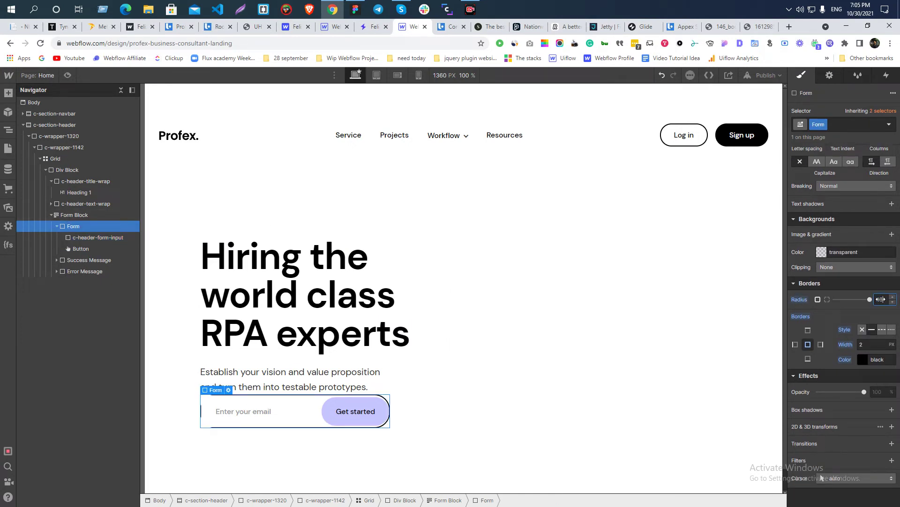
click(647, 329)
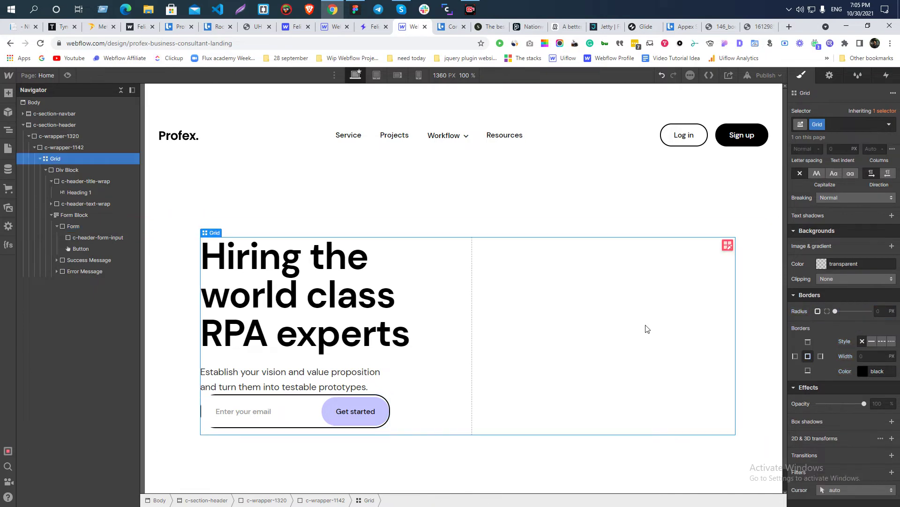
- Hide the Form's overflow so the email input is clipped to the rounded border
click(175, 399)
click(213, 406)
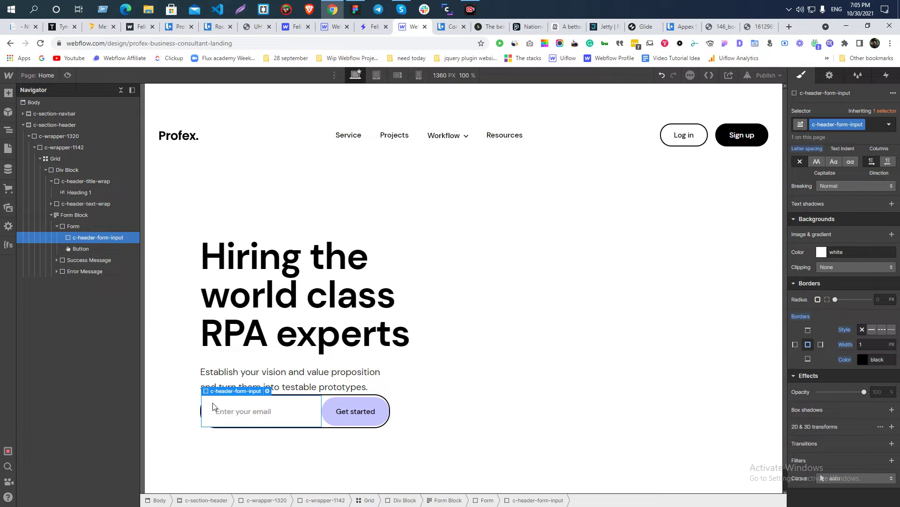
click(73, 226)
scroll(857, 320, up, 8)
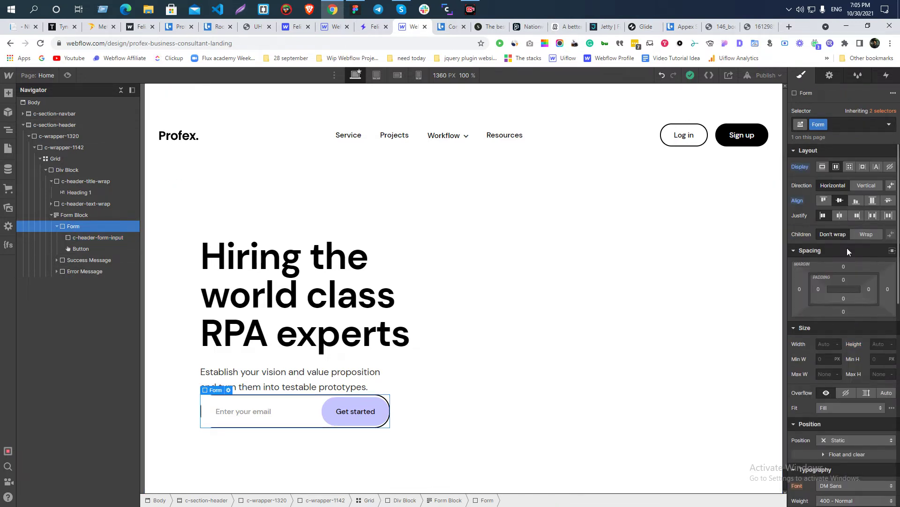
click(571, 366)
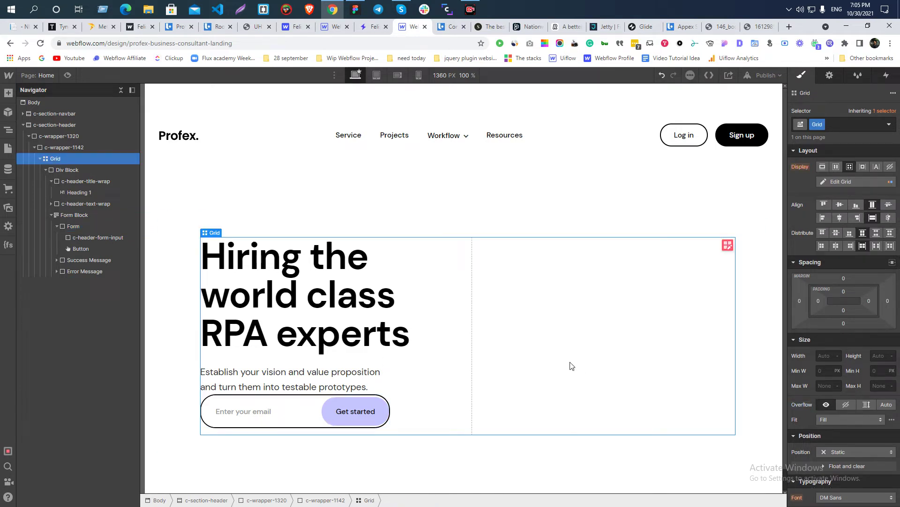
click(217, 417)
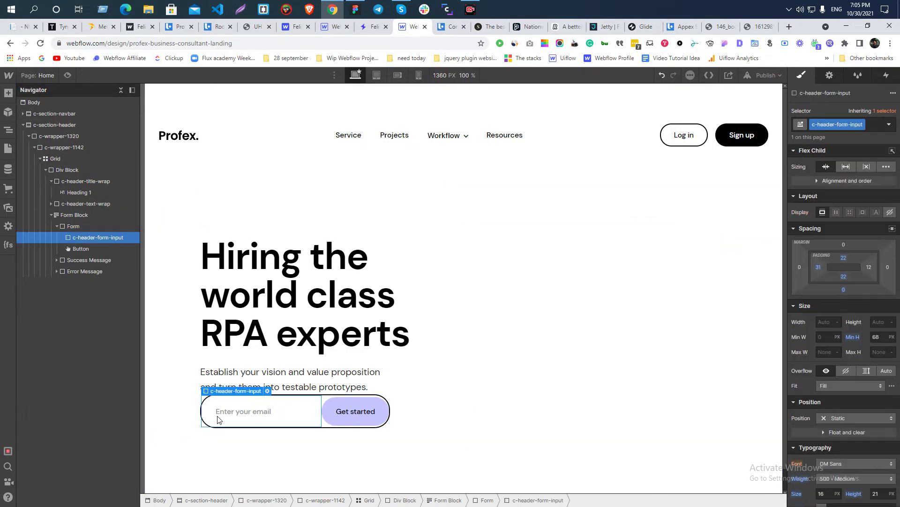
click(178, 420)
- Measure the gap between the "Get started" button and its field base in Figma, and reduce c-header-form-input's minimum height to 62 px in Webflow
key(alt+Tab)
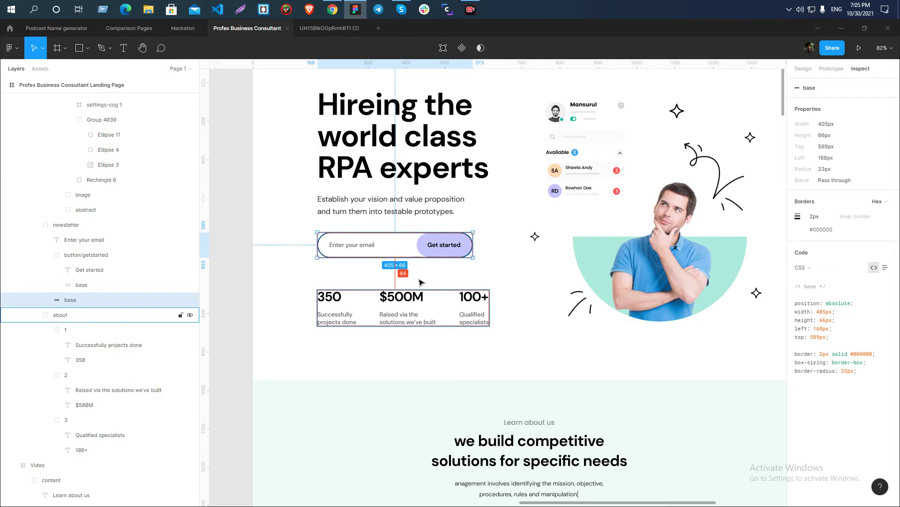
scroll(482, 199, up, 6)
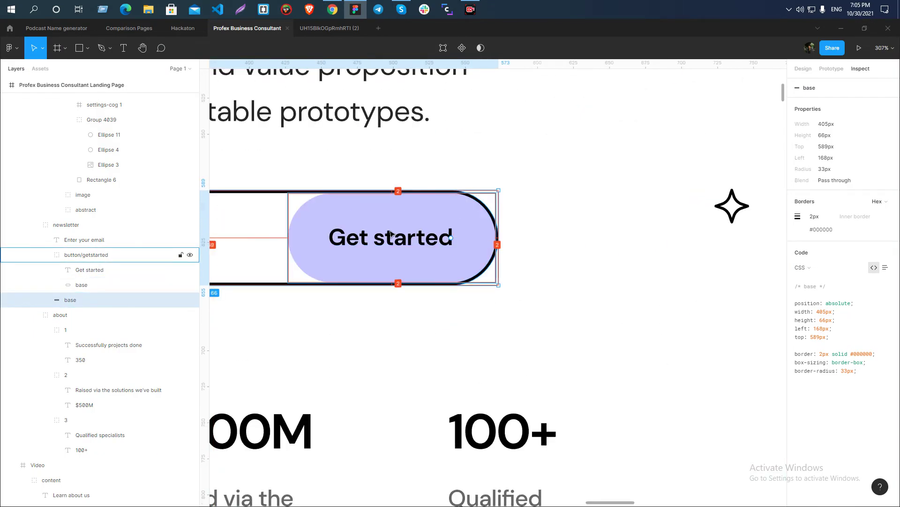
key(alt+Tab)
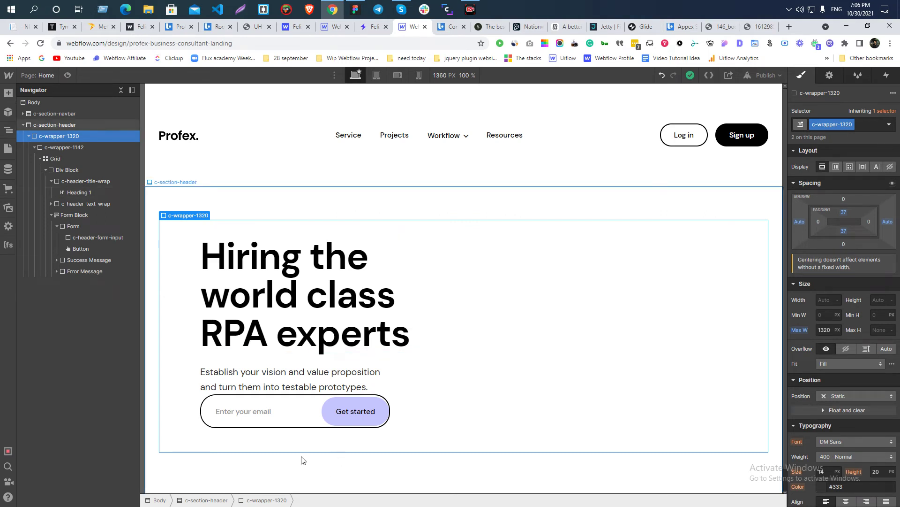
click(293, 413)
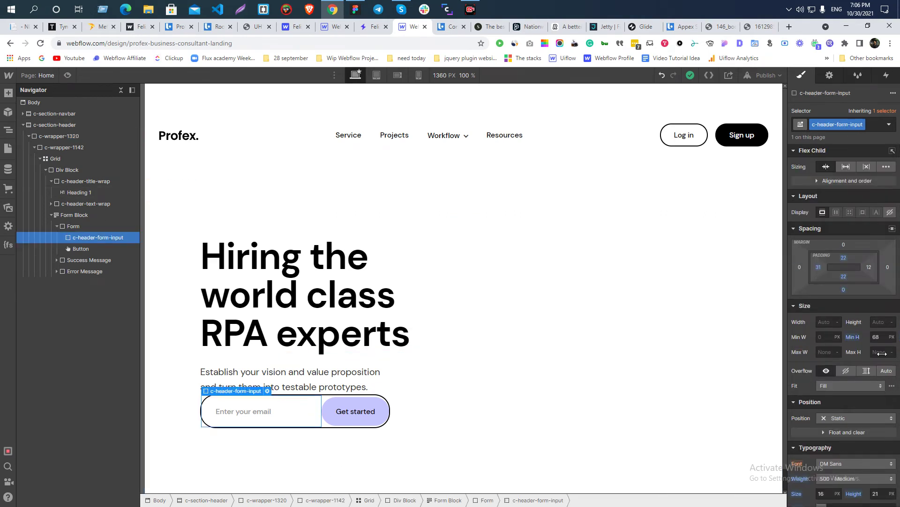
click(878, 336)
key(Down)
key(Down)
key(Down)
key(Down)
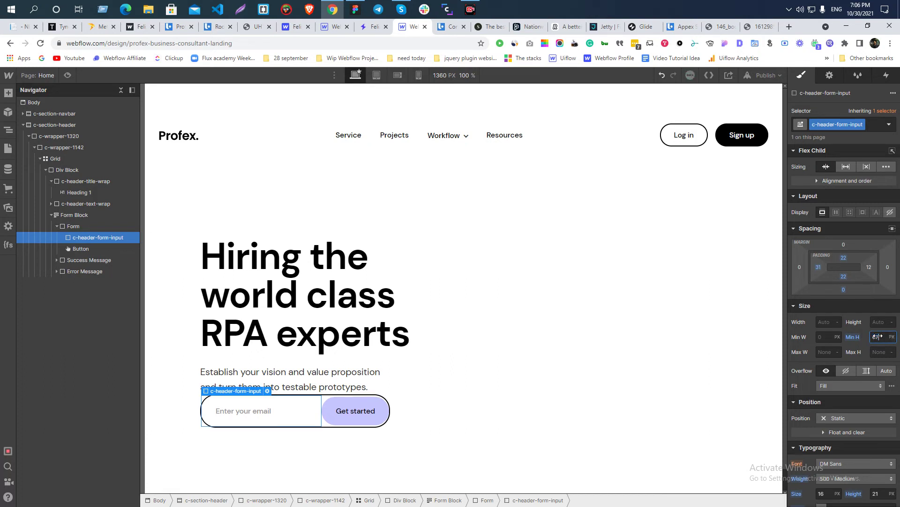
key(Down)
key(Down)
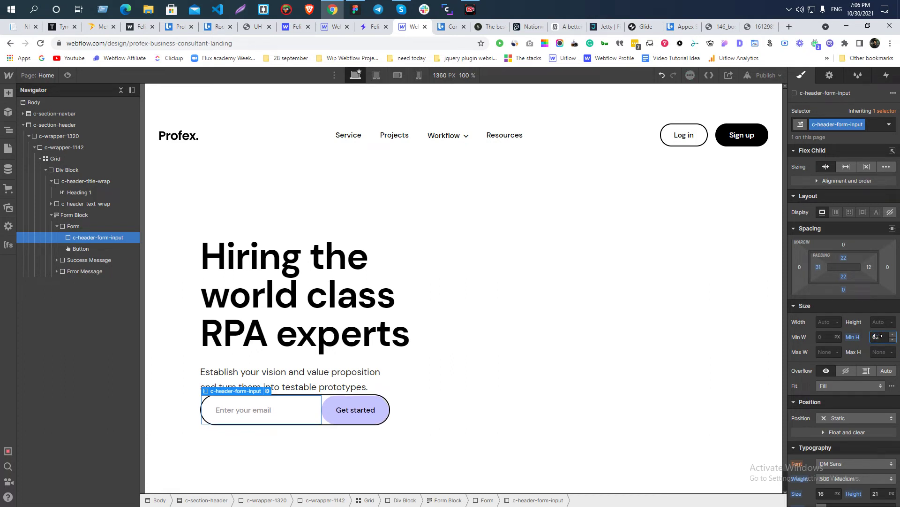
click(756, 383)
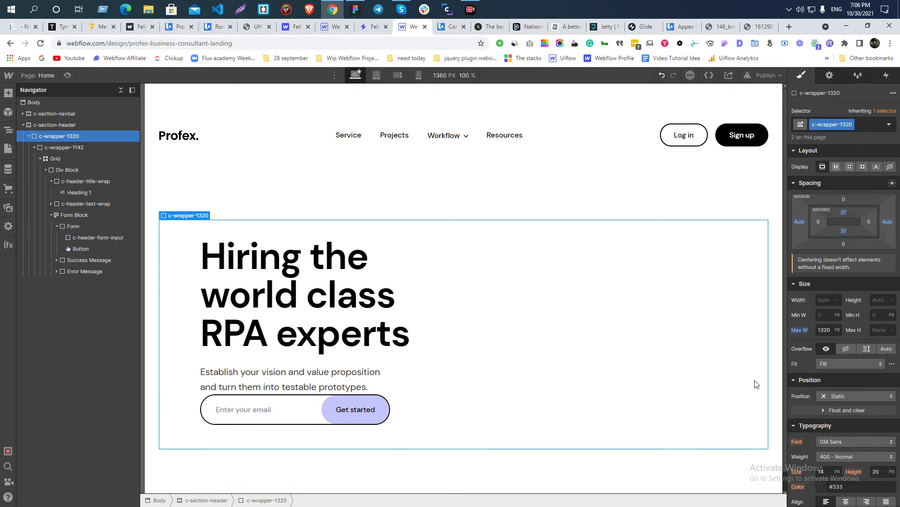
- Measure the vertical gap between the hero paragraph and the email form in Figma
key(alt+Tab)
scroll(590, 373, down, 5)
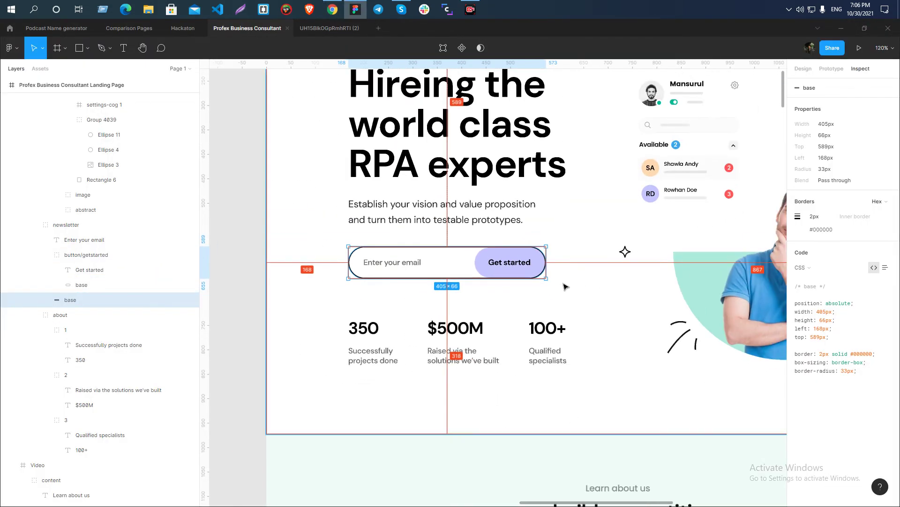
click(458, 214)
key(alt)
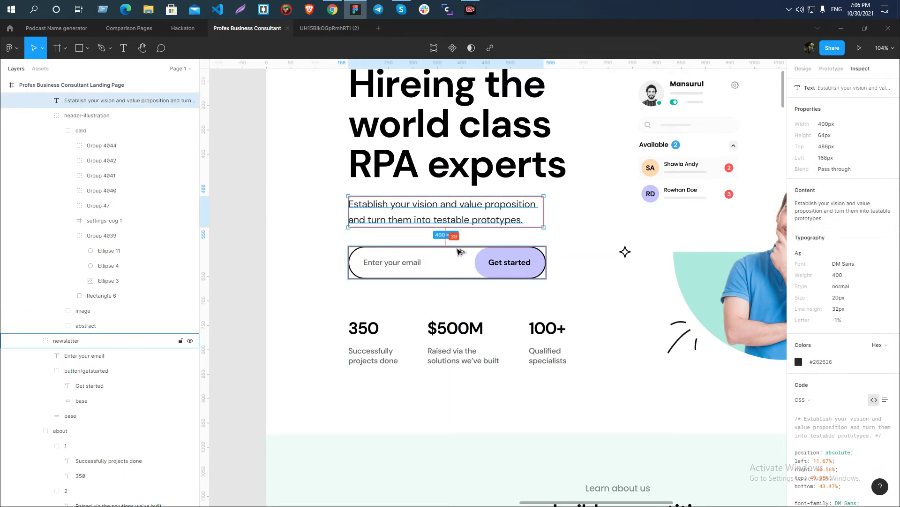
- Set the bottom margin of c-header-text-wrap to 39 px in Webflow to space the hero paragraph from the email form
key(alt+Tab)
click(86, 214)
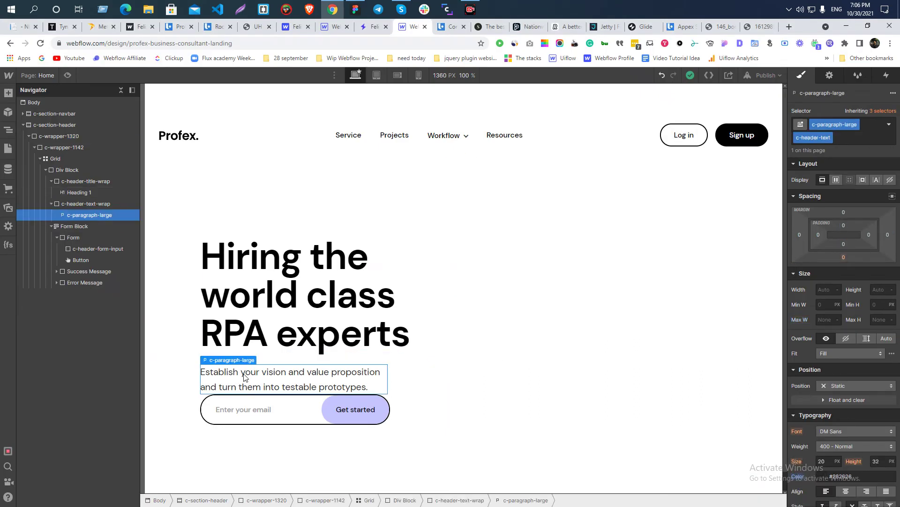
click(83, 204)
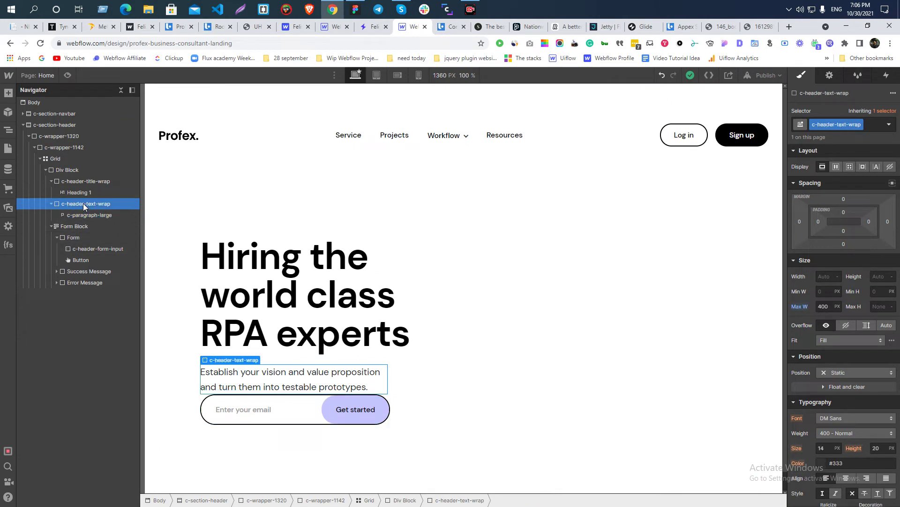
click(843, 244)
text(39)
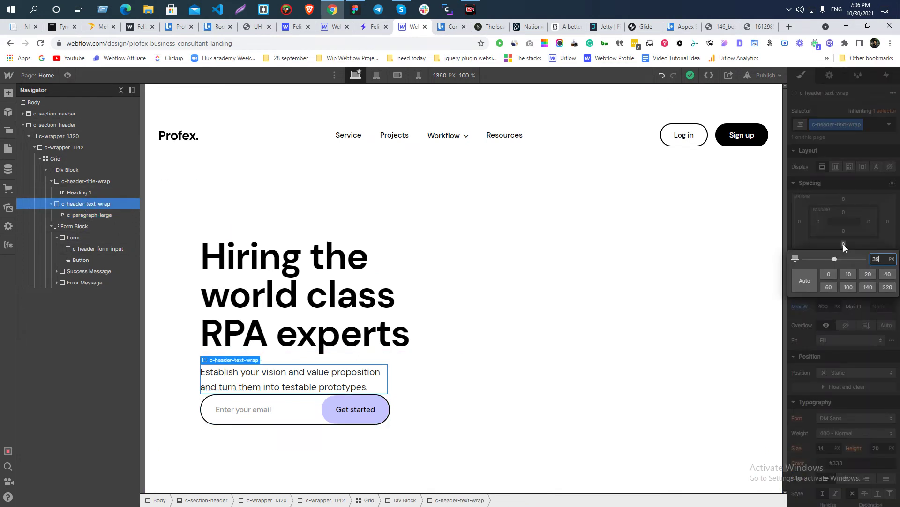
key(Return)
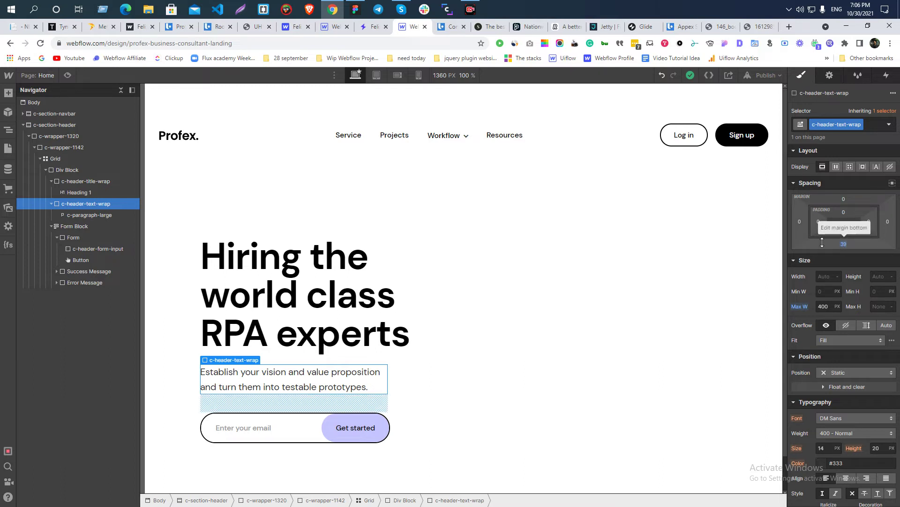
click(269, 306)
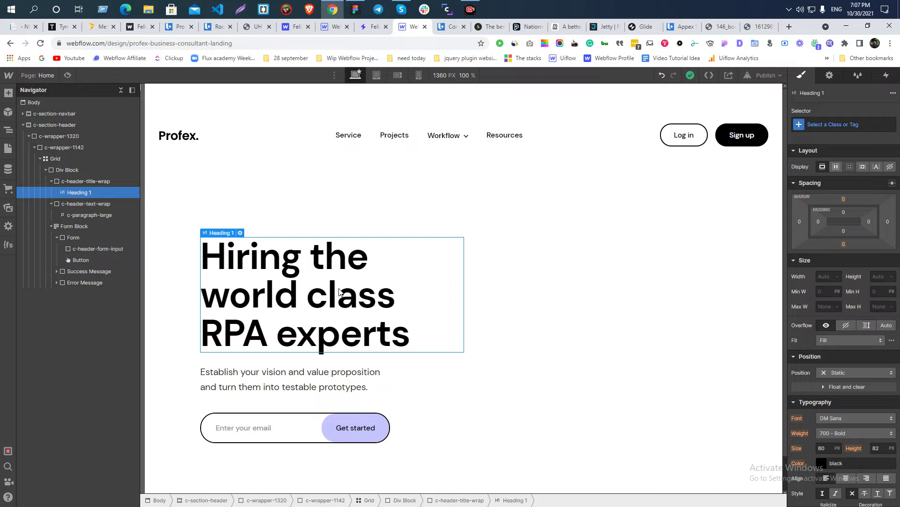
- Inspect the typography of the "Get started" button text in the Figma design
key(alt+Tab)
scroll(279, 264, down, 3)
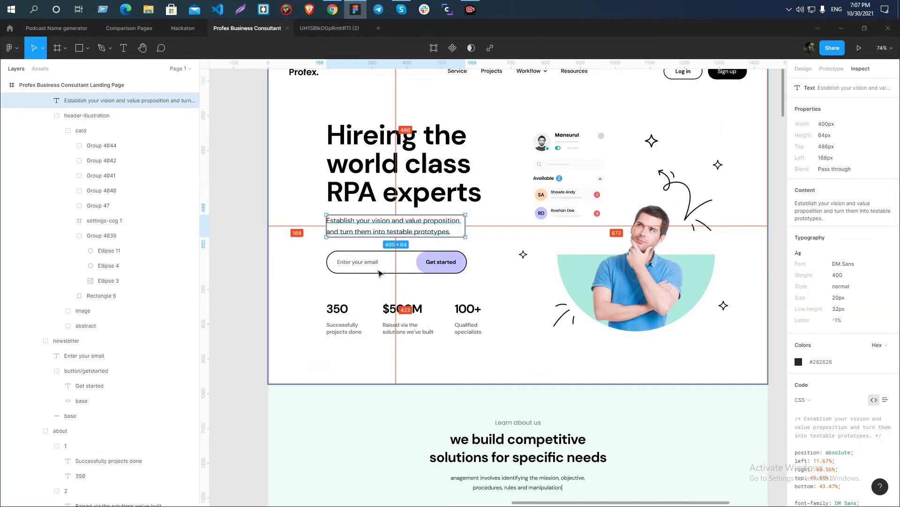
scroll(389, 298, up, 3)
key(alt+Tab)
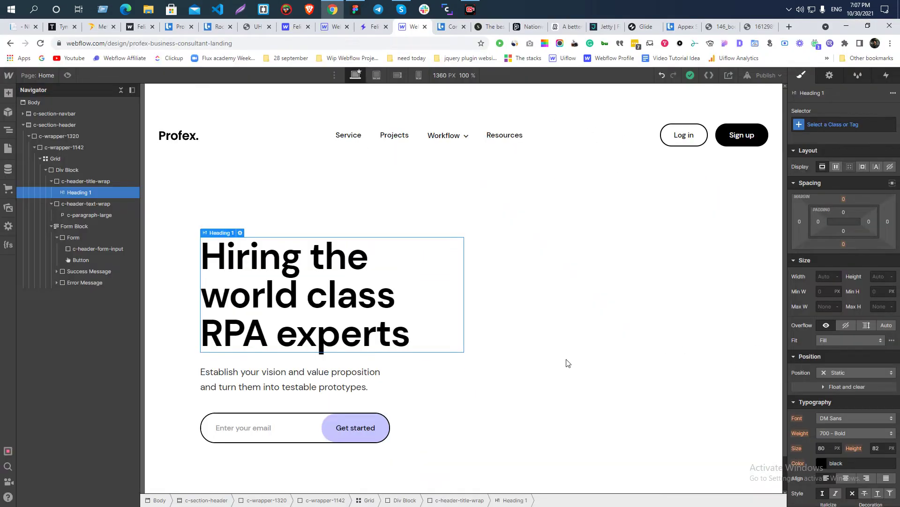
key(alt+Tab)
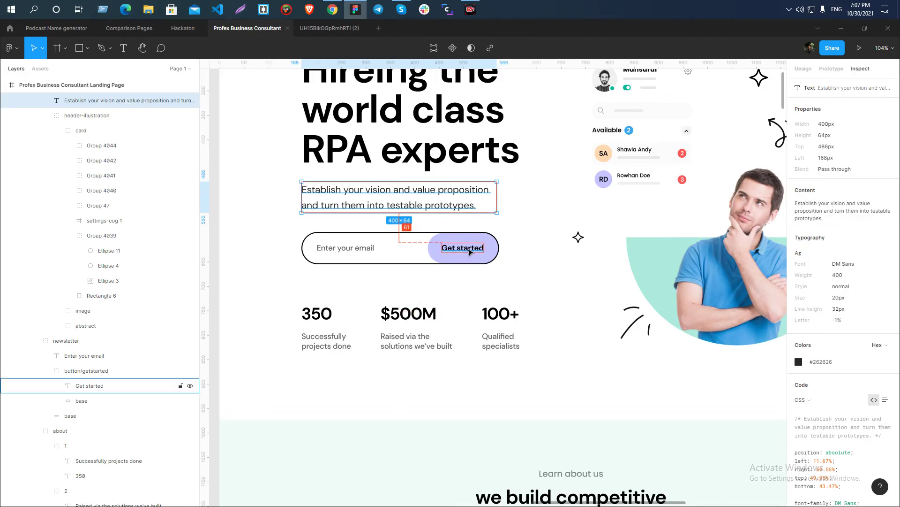
click(457, 248)
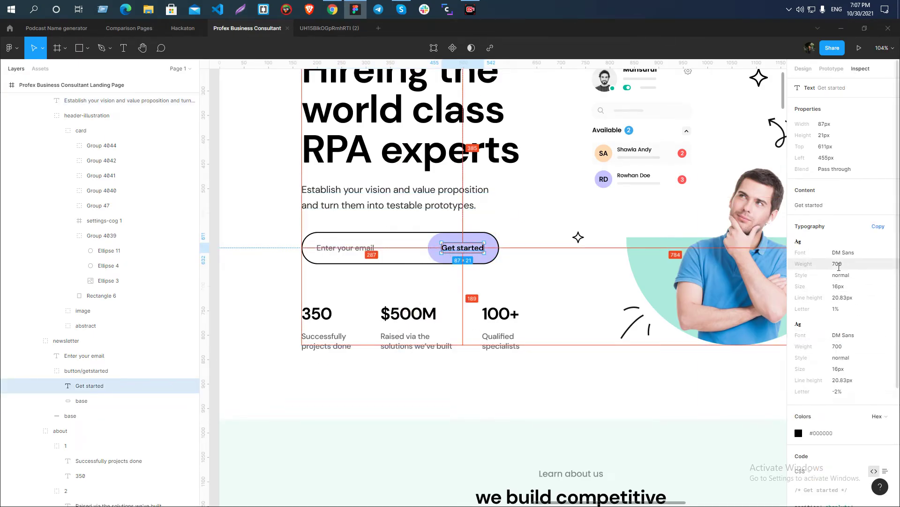
- Add a new combo class named c-header-form-button to the hero form's "Get started" button in Webflow
key(alt+Tab)
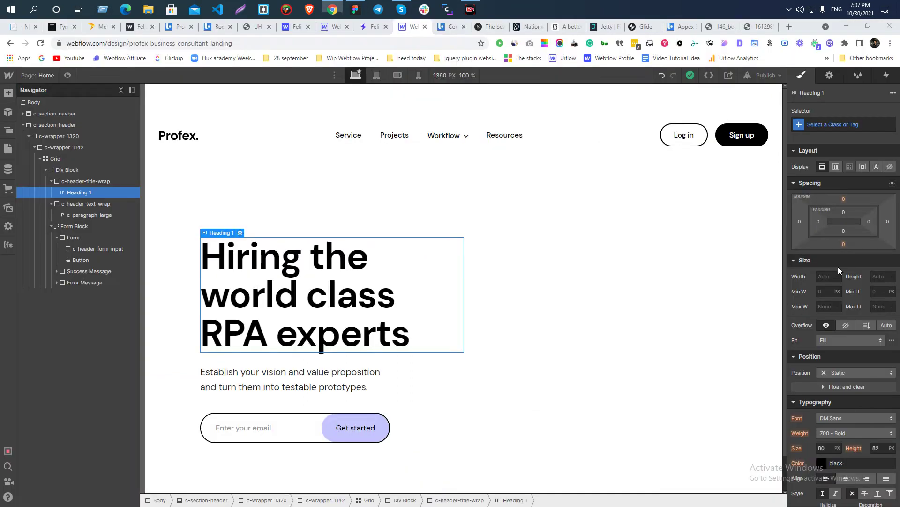
click(354, 438)
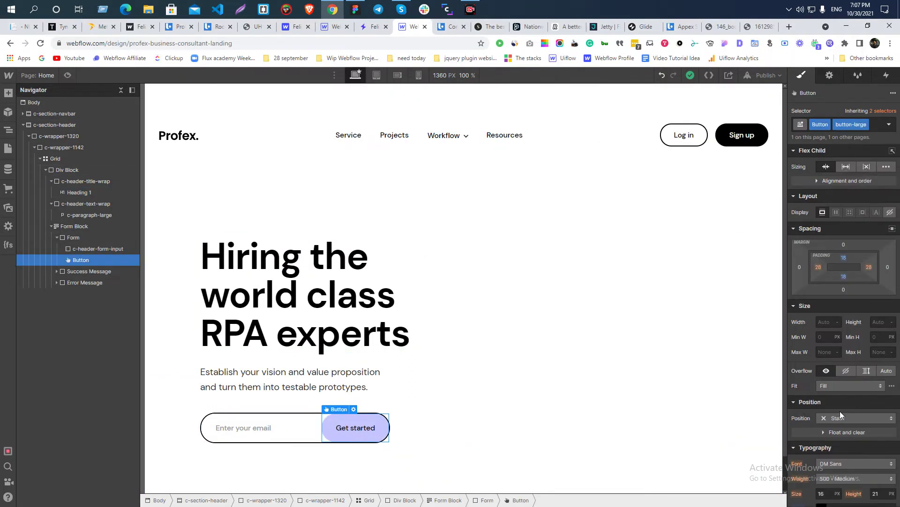
scroll(840, 411, down, 3)
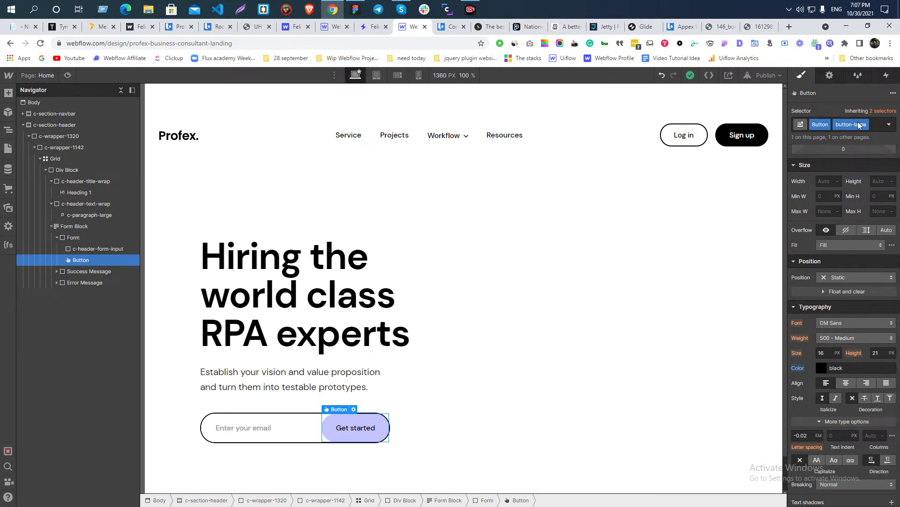
click(878, 125)
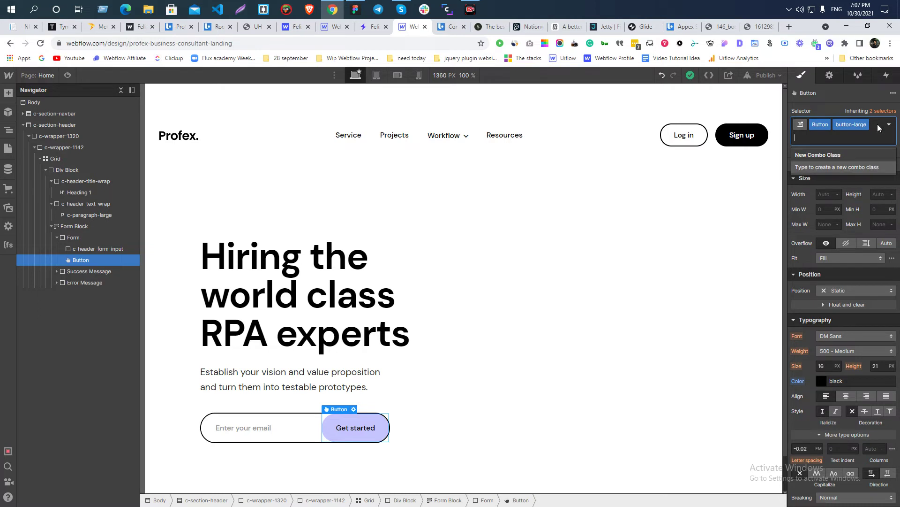
text(c-)
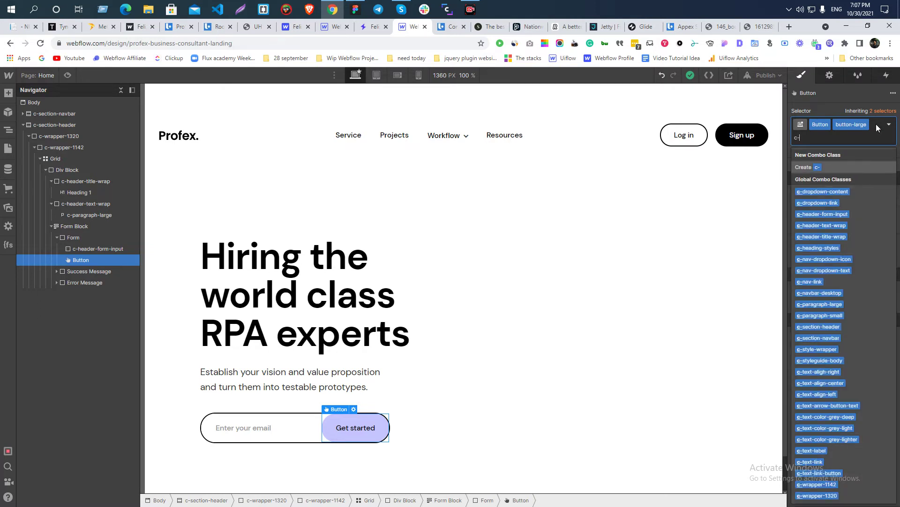
text(header-gf)
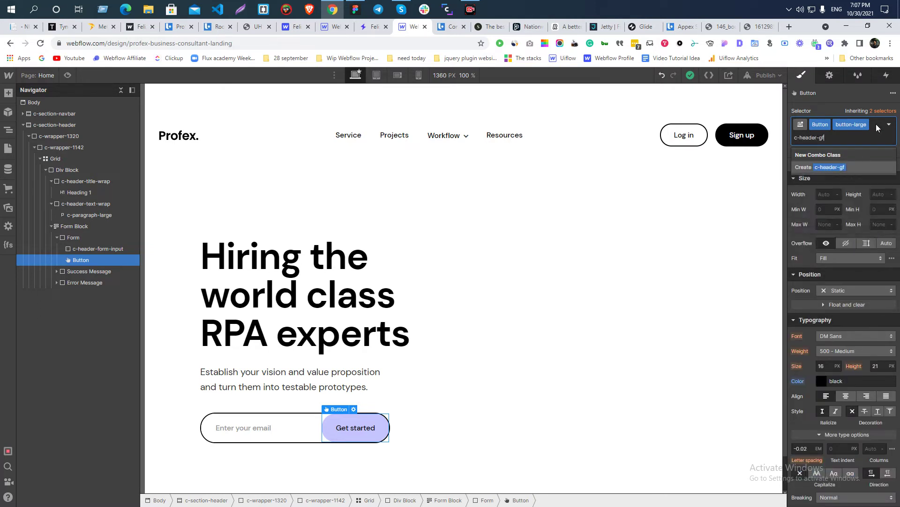
key(BackSpace)
text(g)
key(BackSpace)
text(fo)
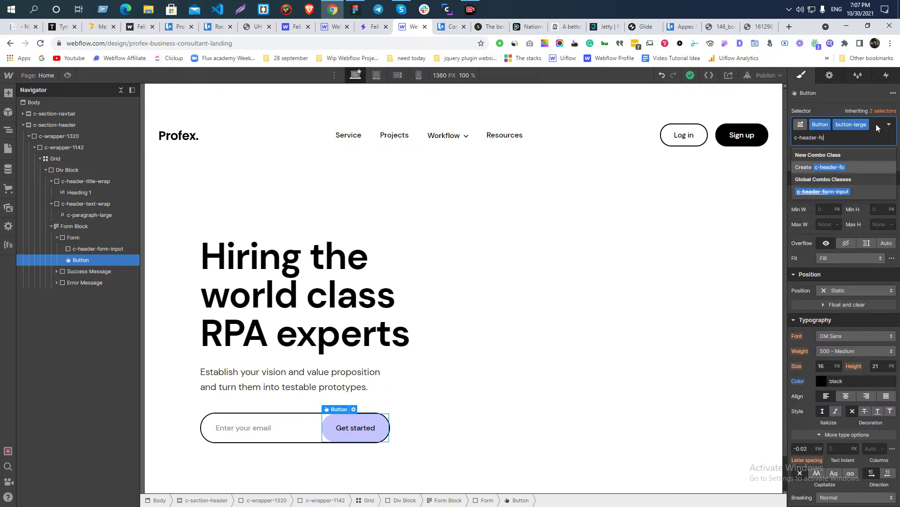
text(rm-button)
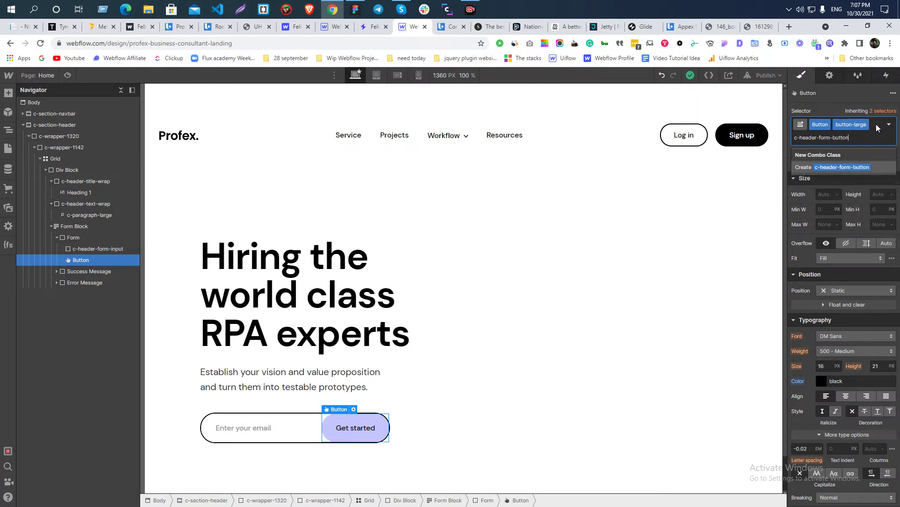
key(Return)
- Set the "Get started" button's font weight to 700 - Bold
click(839, 351)
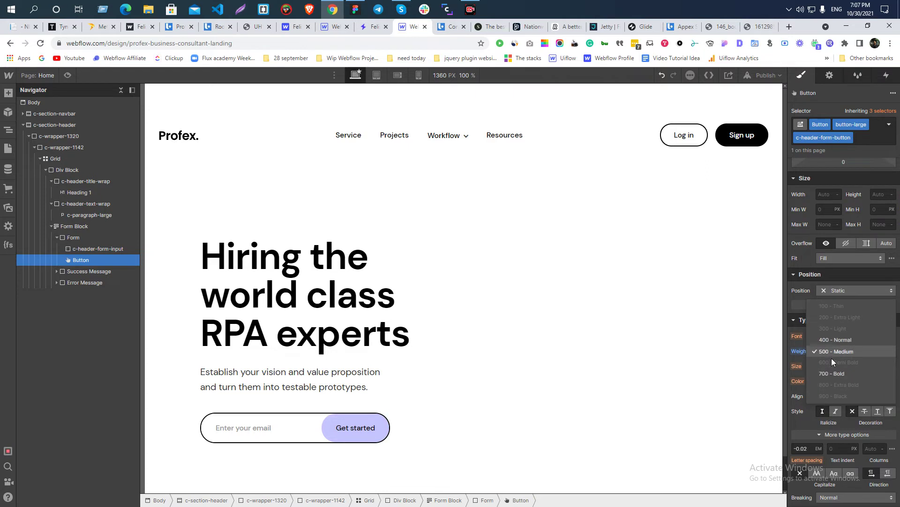
click(833, 372)
click(594, 376)
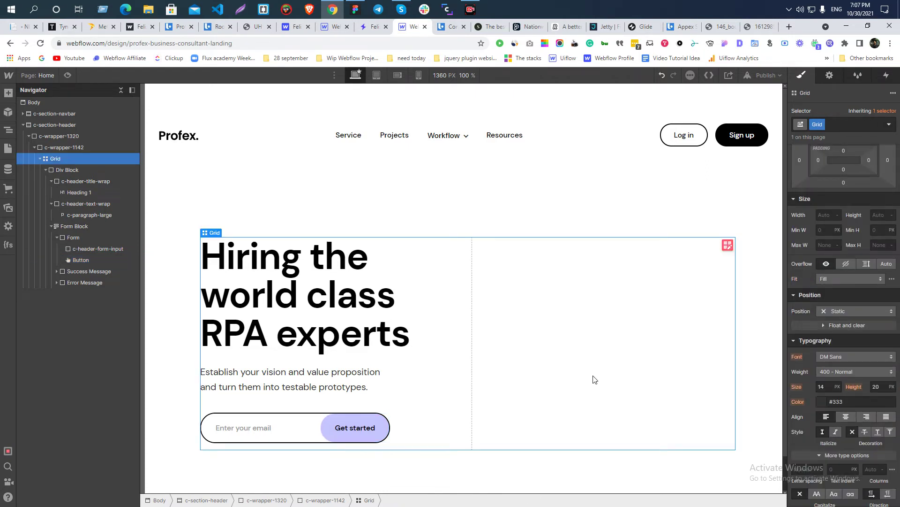
click(261, 441)
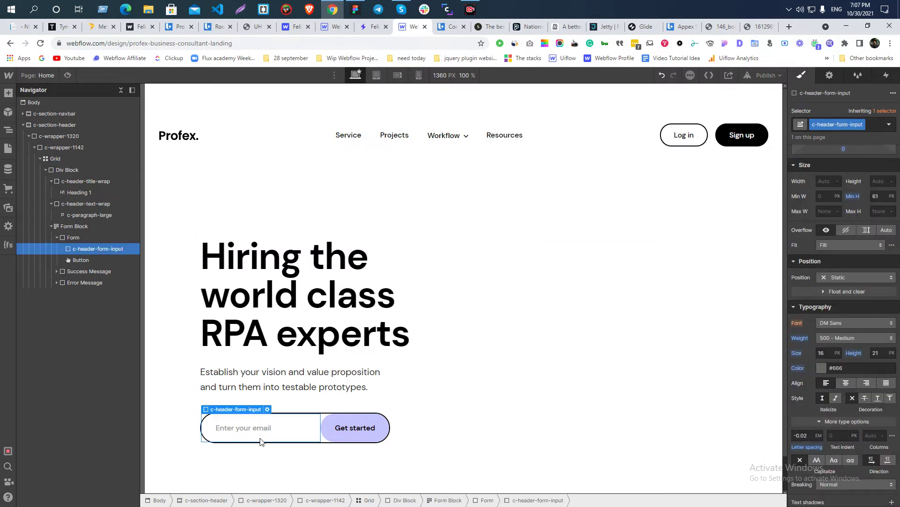
click(527, 402)
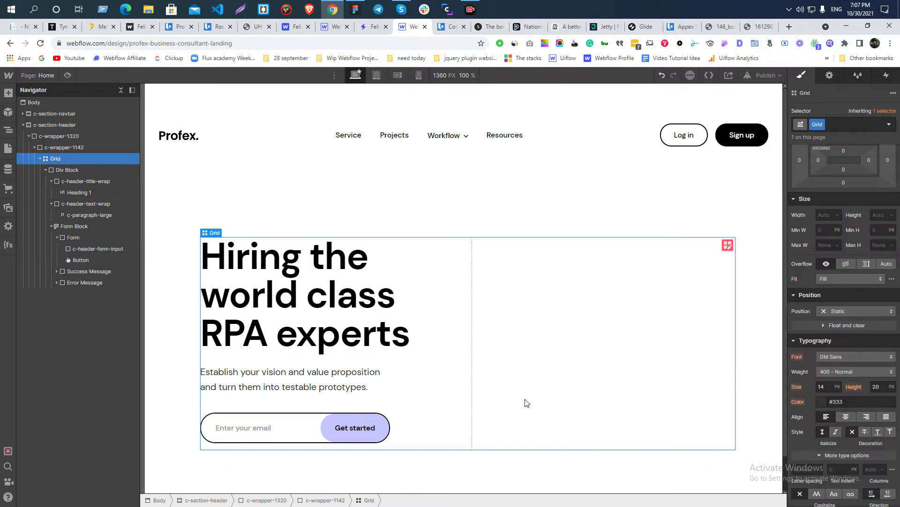
- Try stacking several placeholder combo classes, such as fsdfds and sdfdsfdsf, on the c-header-form-input field
click(255, 429)
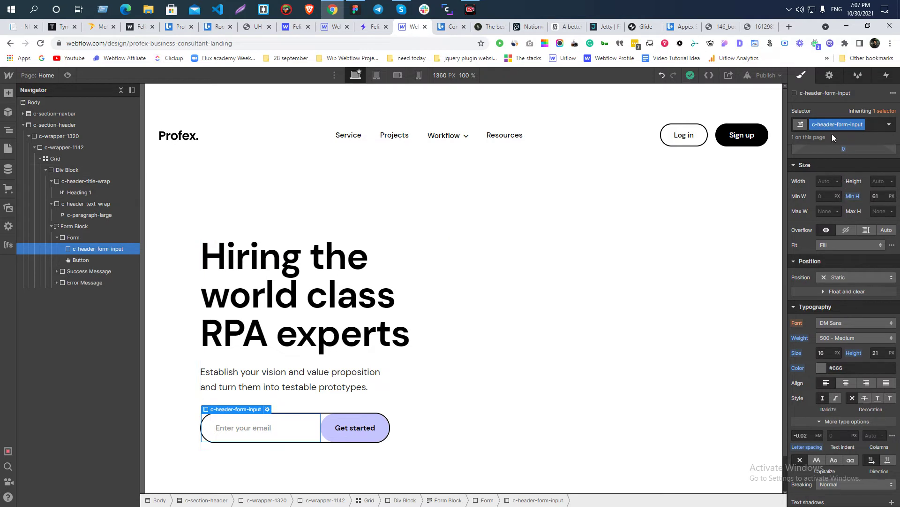
click(871, 125)
text(fsdfds)
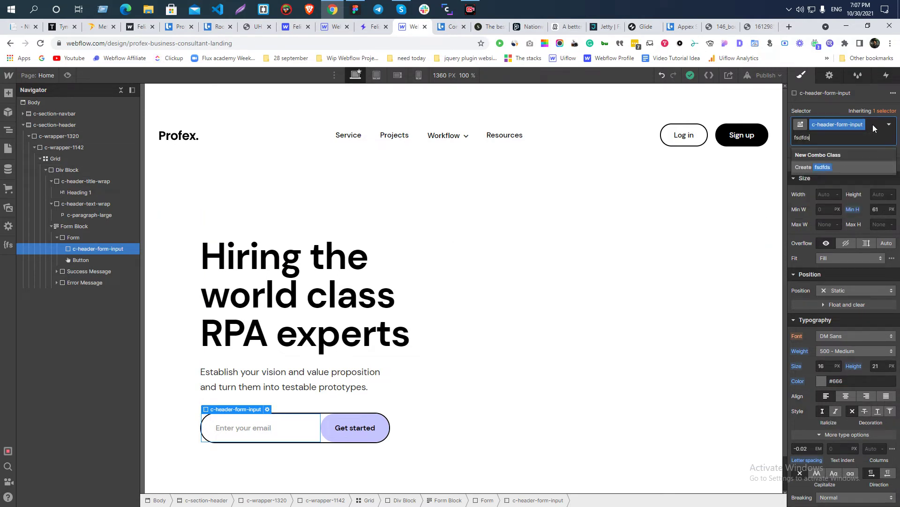
key(Return)
text(f)
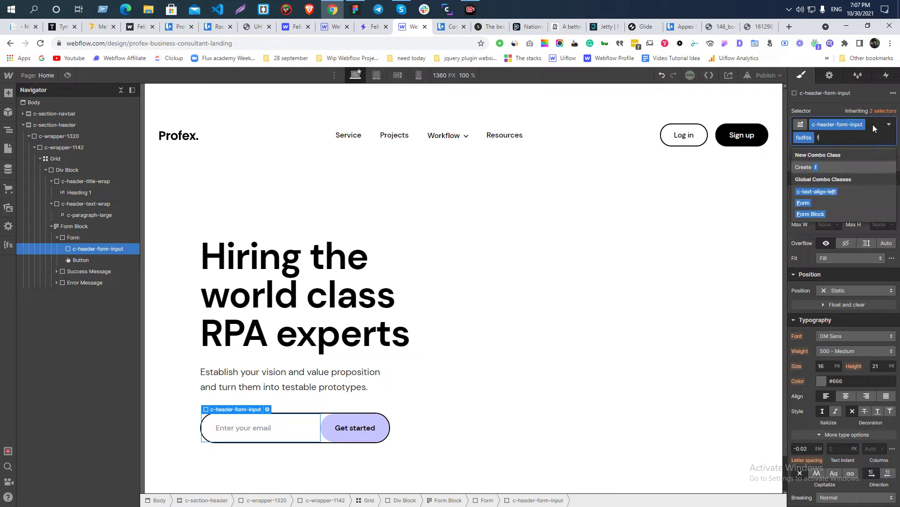
text(sdfdsfdsfdsfdsfdsfsdfds)
key(Return)
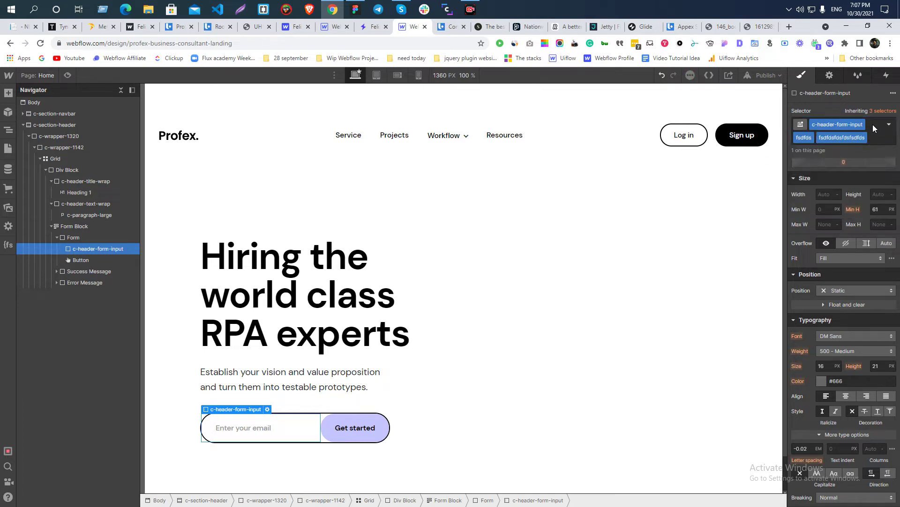
text(fdsfdsfdsfdsf)
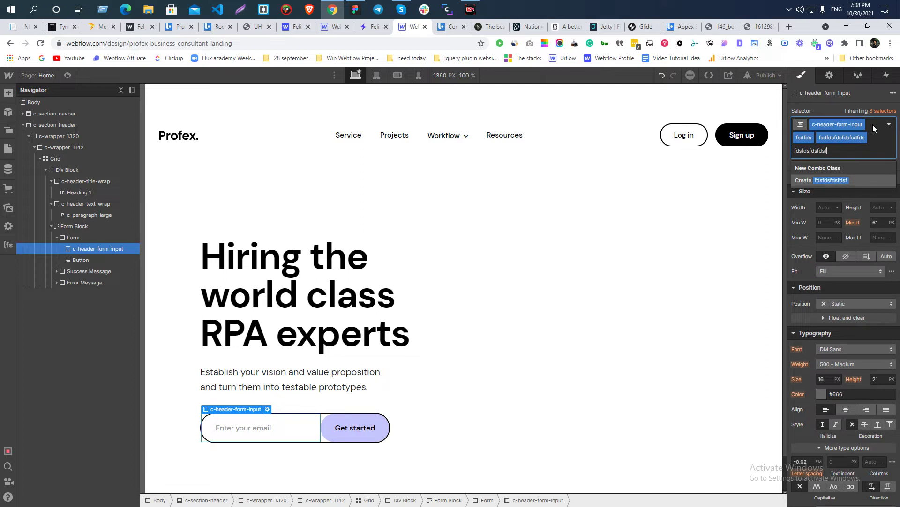
key(Return)
text(gfgdfgdfgdfgdfg)
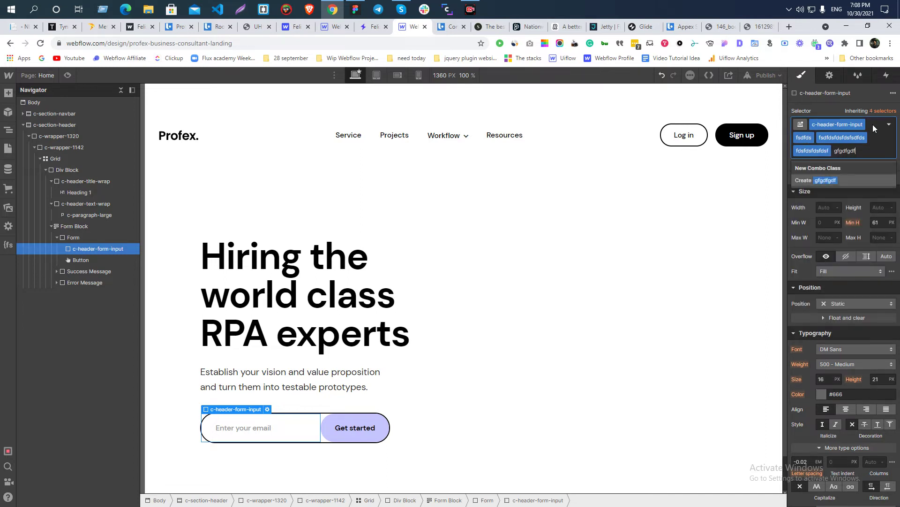
key(Return)
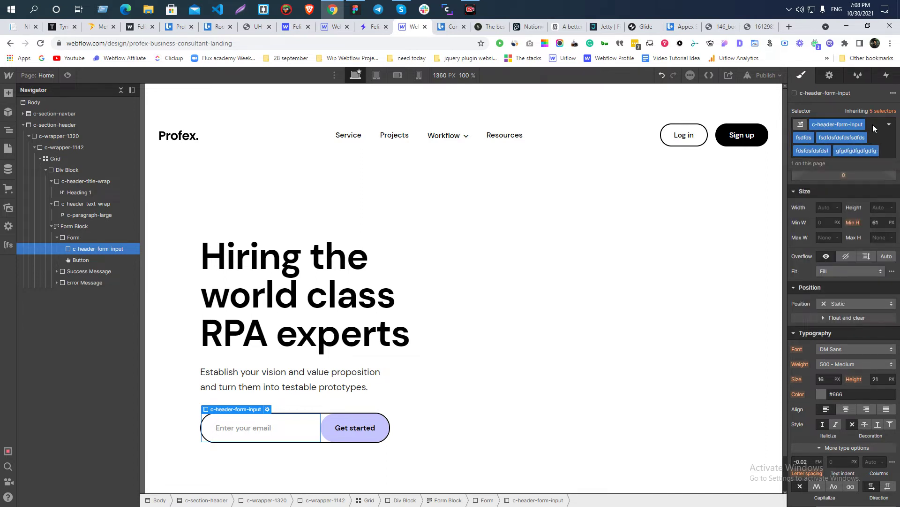
text(sdfdsfdsf)
key(Return)
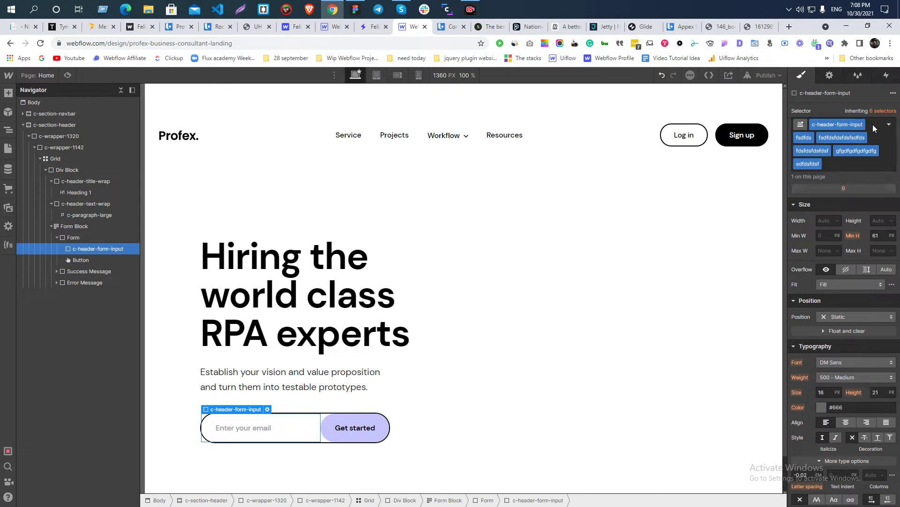
- Undo the placeholder combo classes added to the c-header-form-input field
key(ctrl+z)
key(ctrl+z)
key(ctrl+z)
key(ctrl+z)
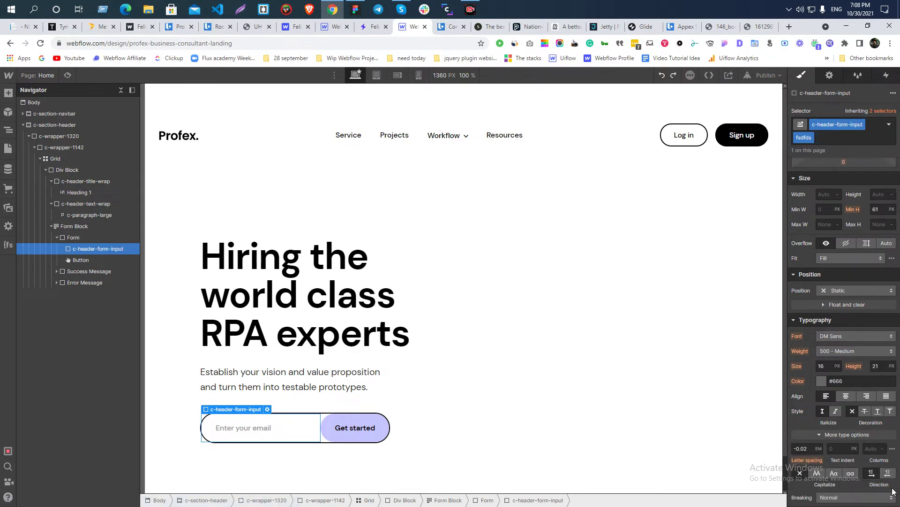
key(ctrl+z)
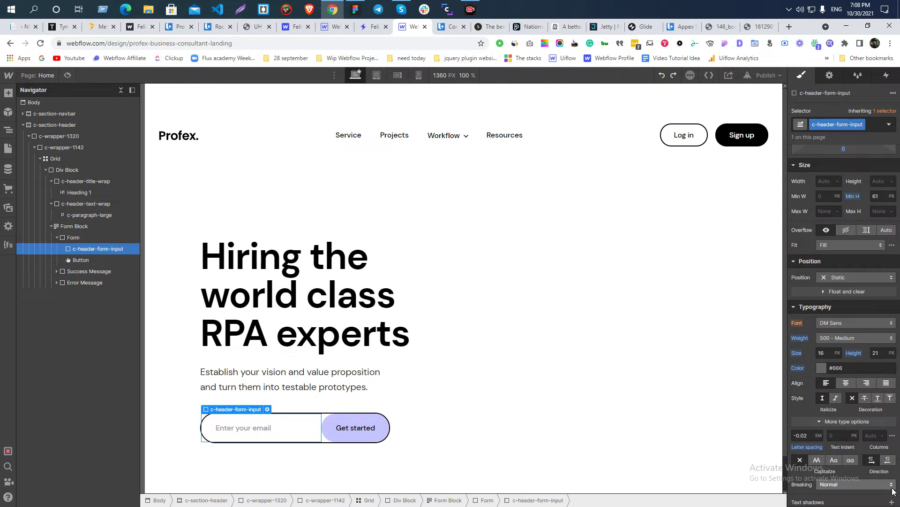
click(342, 384)
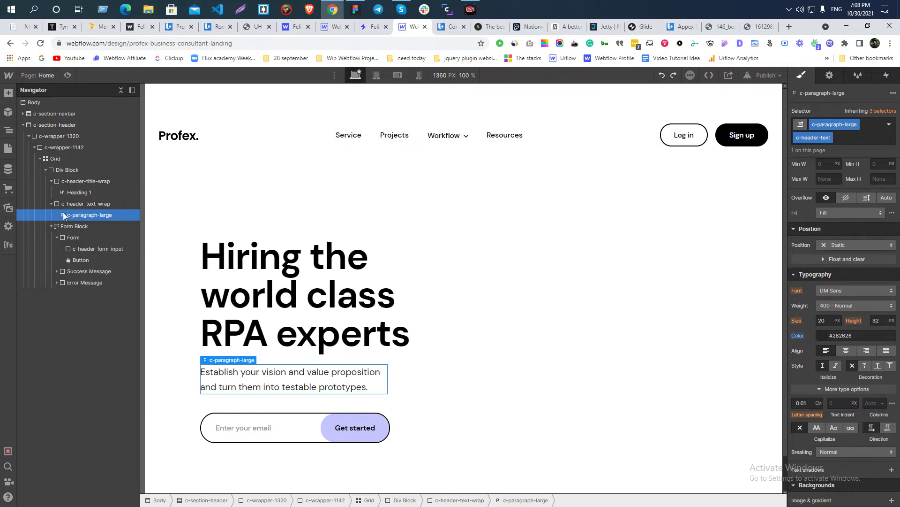
click(215, 419)
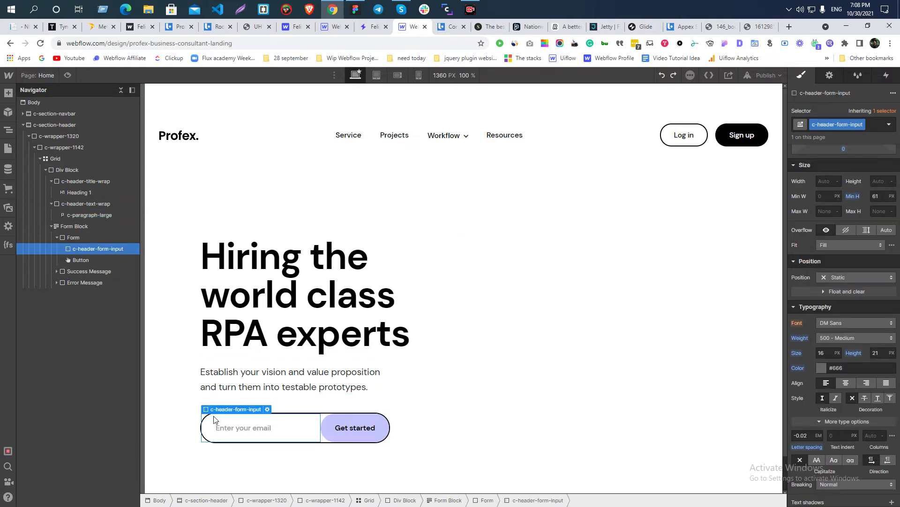
click(283, 375)
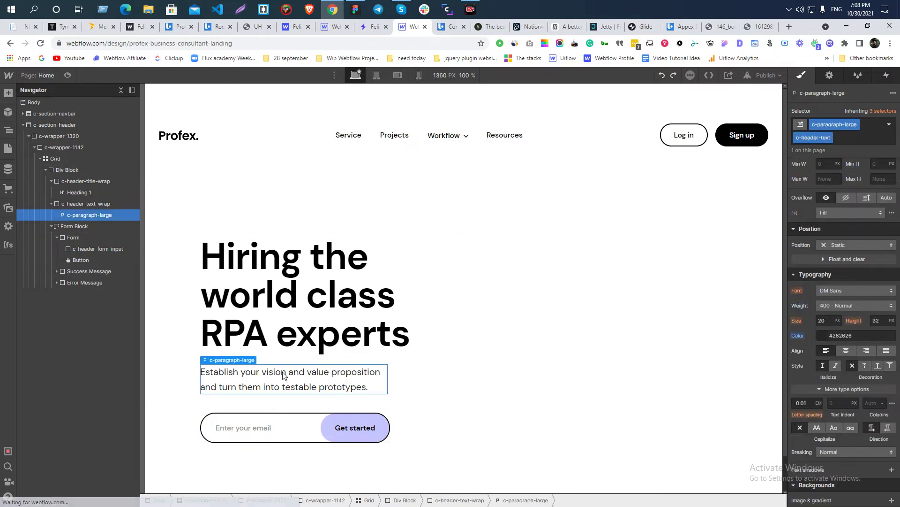
click(340, 432)
key(Escape)
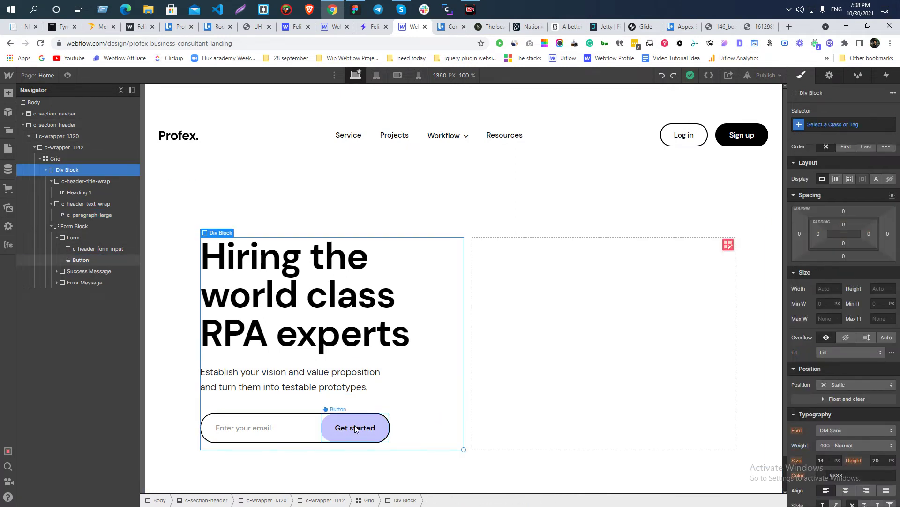
- Try a minimum height of 62 px on the hero form's c-header-form-input field
click(247, 425)
scroll(844, 282, up, 3)
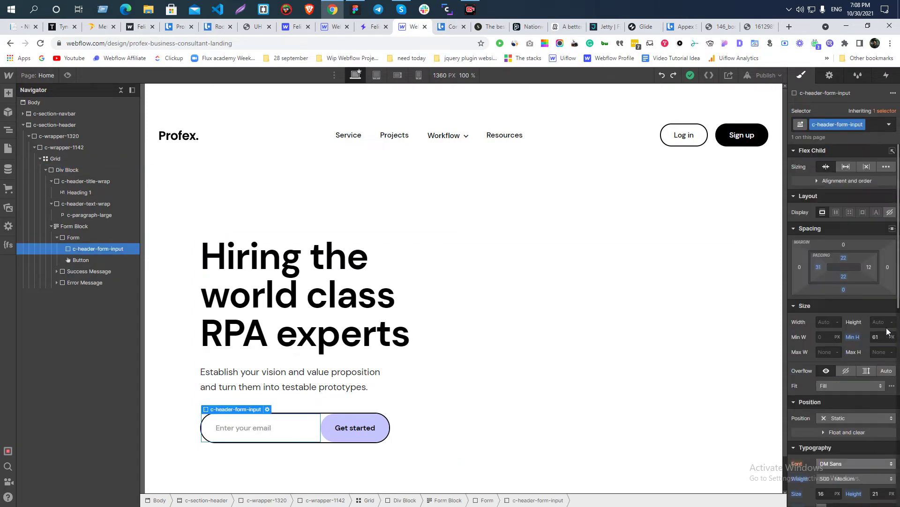
click(877, 336)
text(62)
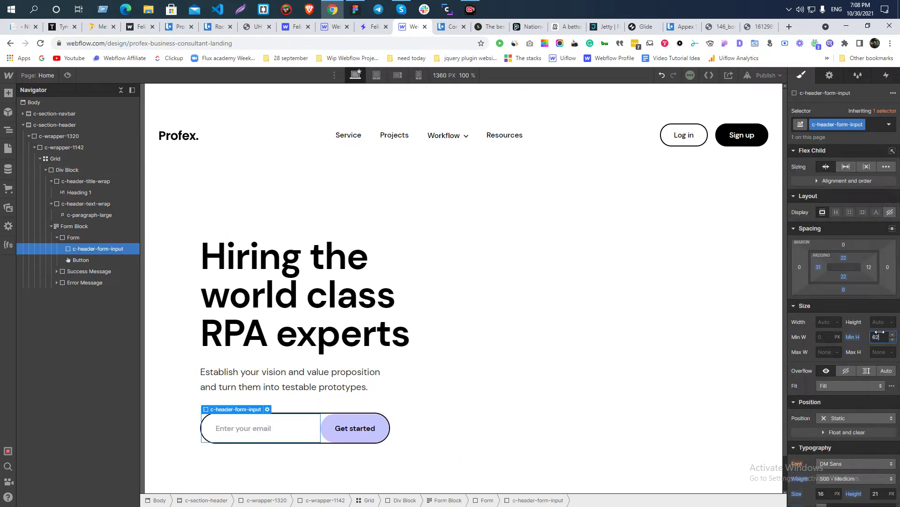
click(644, 348)
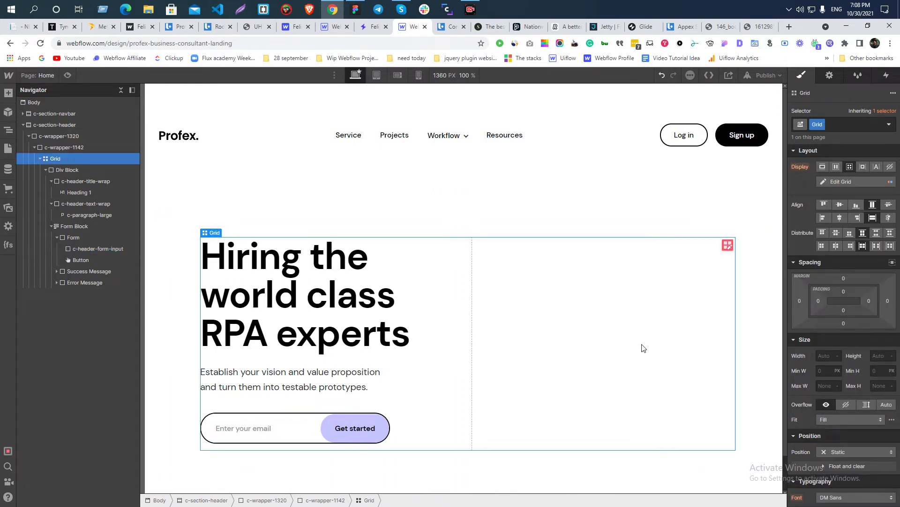
click(283, 424)
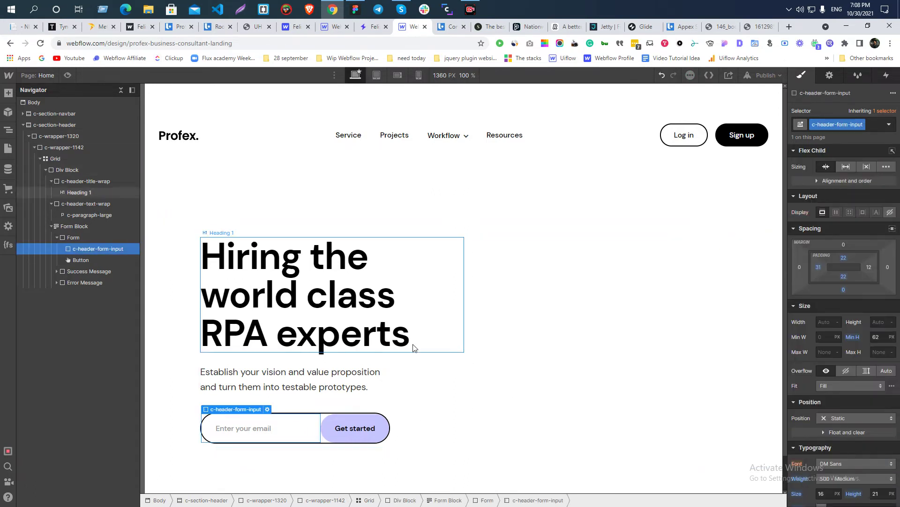
click(414, 348)
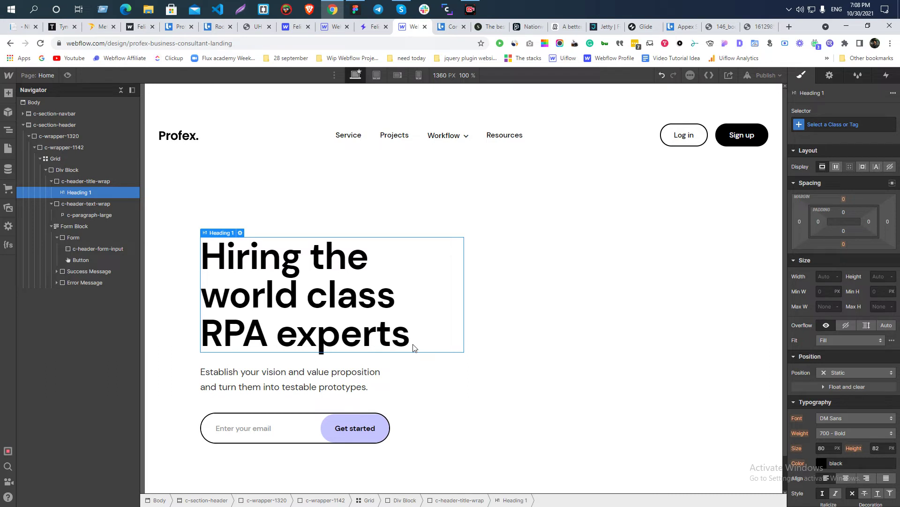
- Return the c-header-form-input field's minimum height to 61 px
click(262, 432)
click(875, 336)
key(Down)
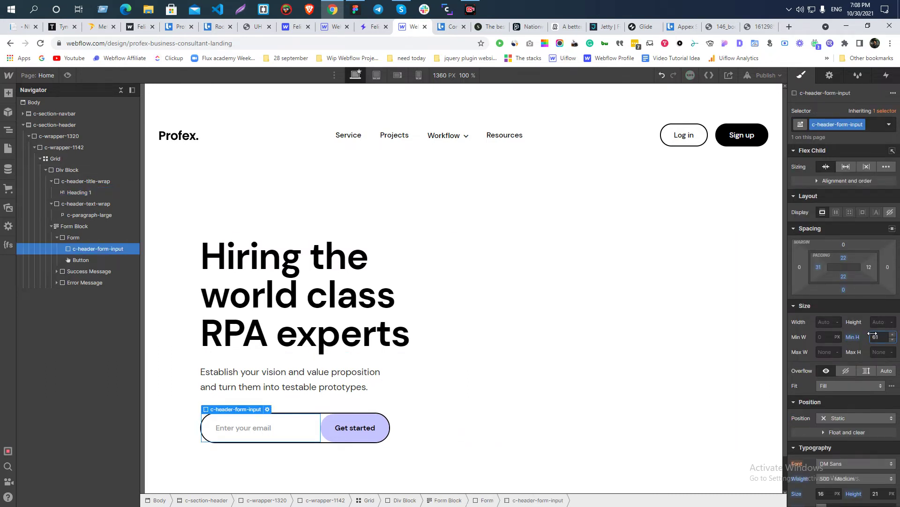
click(659, 364)
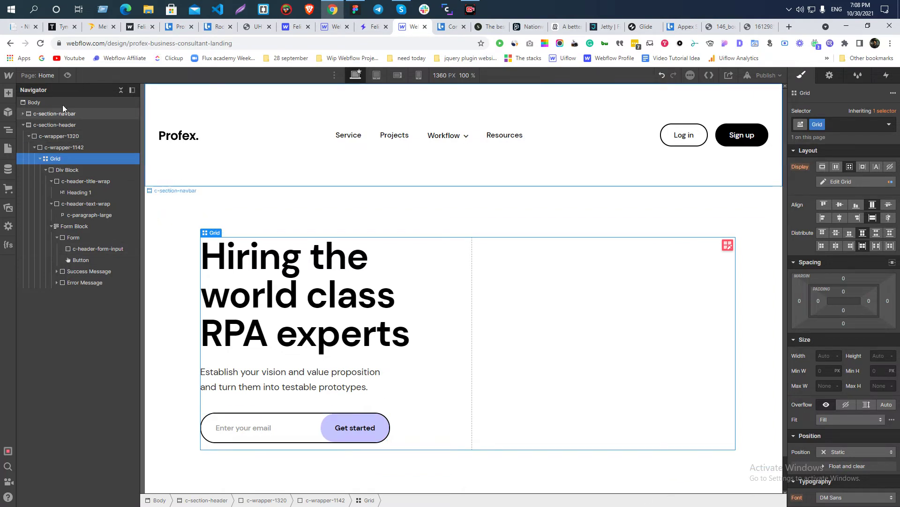
- Preview the page, test the email field with the sample text dfgdfgdgdfg, and return to the design view
click(68, 75)
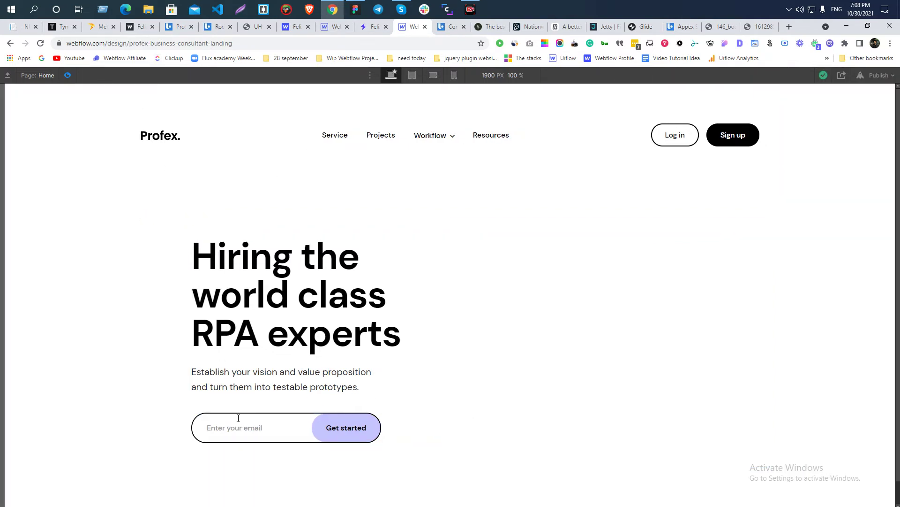
text(dfgdfgdgdfg)
key(ctrl+a)
click(184, 432)
click(68, 76)
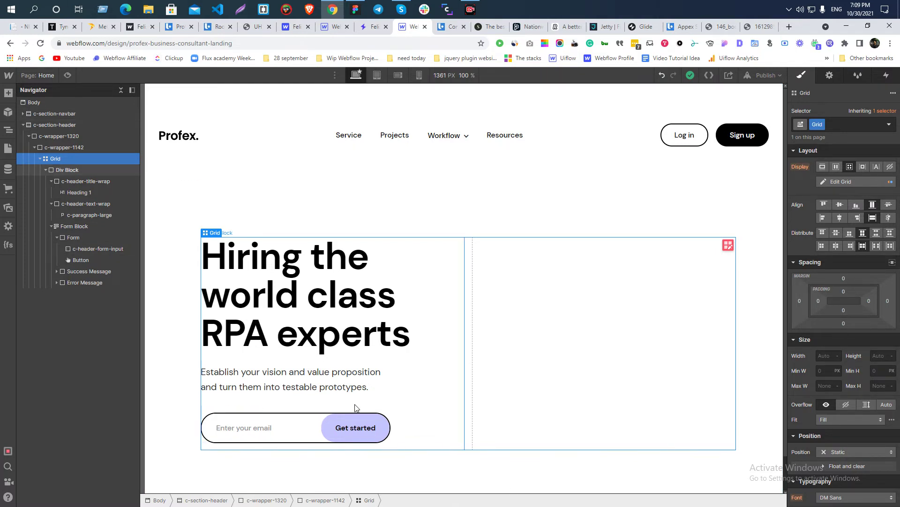
- Switch to Figma to examine the layout below the hero email form, and return to Webflow
key(alt+Tab)
scroll(378, 235, up, 2)
scroll(423, 346, down, 4)
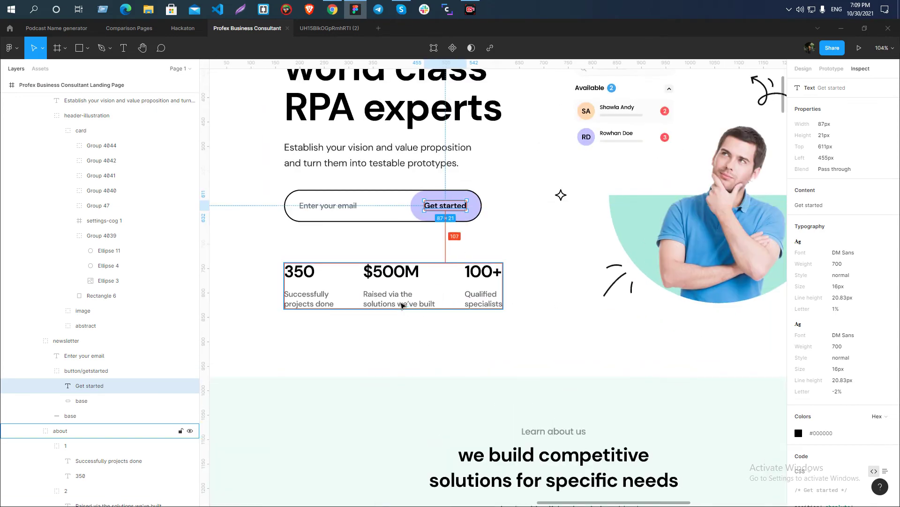
key(alt+Tab)
key(alt+Tab)
key(alt+Tab)
- Rename the hero Form Block's class as c-header-form
click(301, 428)
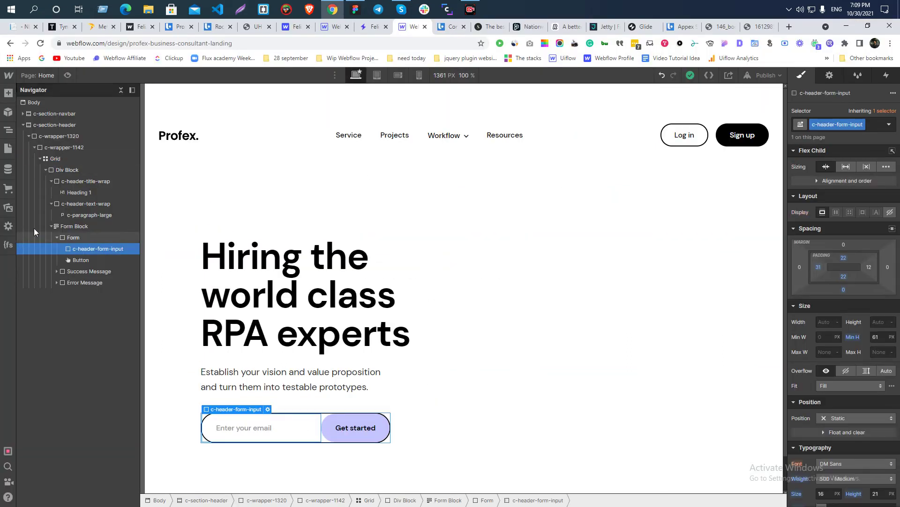
click(49, 226)
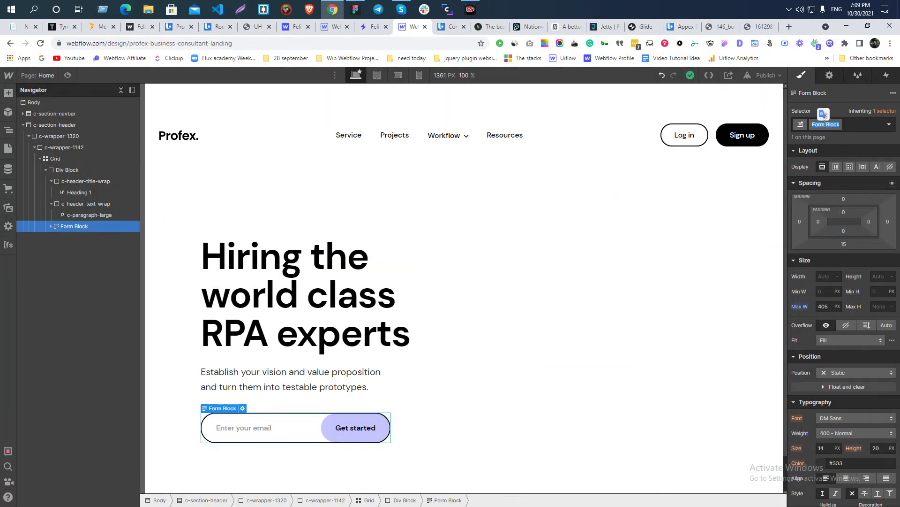
text(c-header-form)
key(Return)
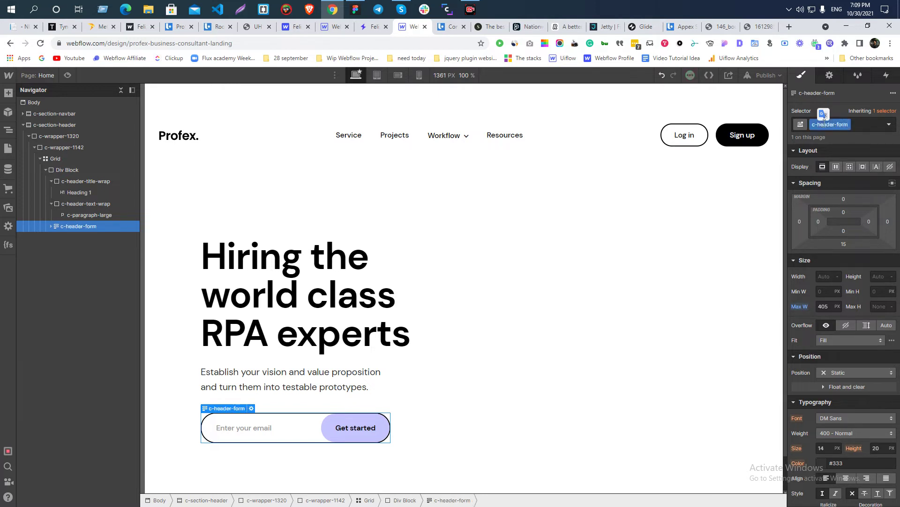
- Switch to Figma and measure the vertical gap between the email form's base and the stats row
key(alt+Tab)
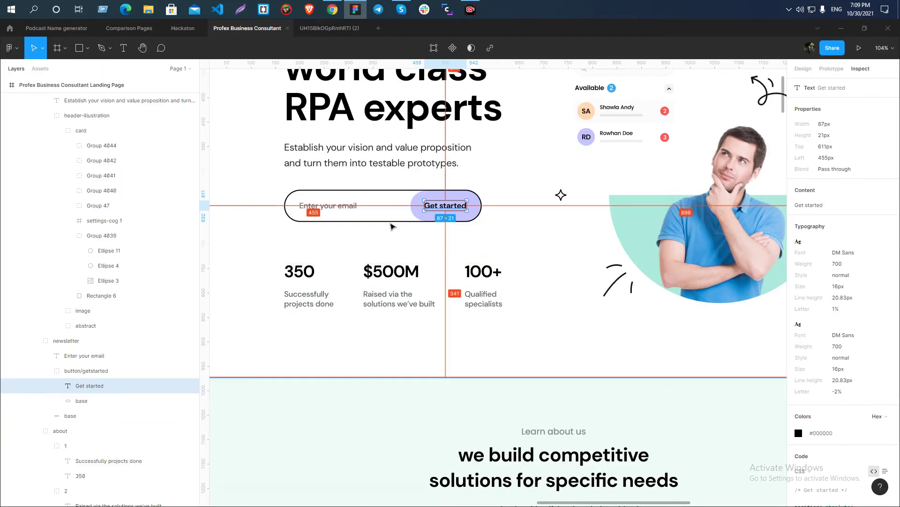
click(389, 220)
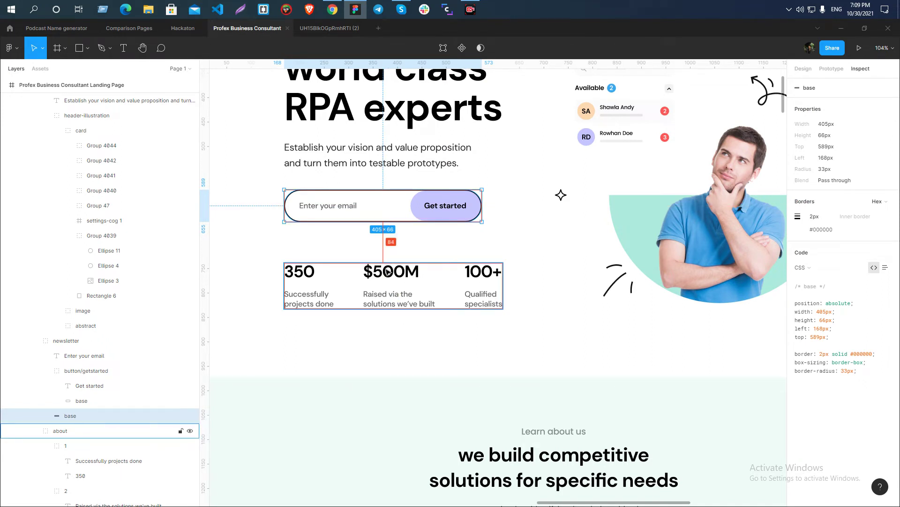
click(310, 280)
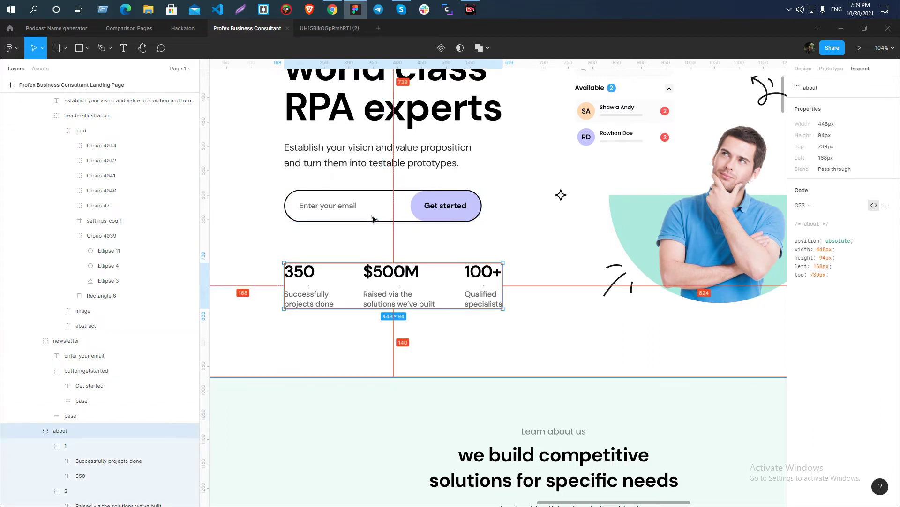
- Switch to Webflow and set the bottom margin of c-header-form to 84 px
key(alt+Tab)
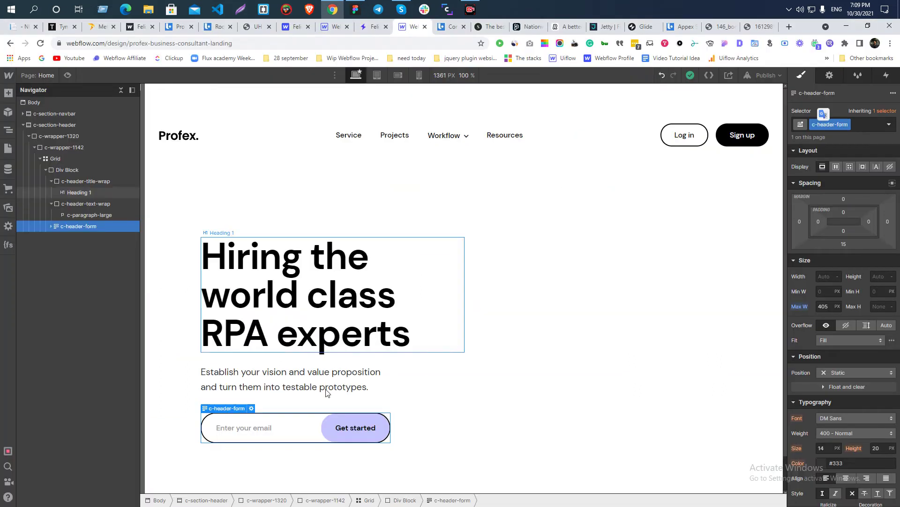
click(843, 243)
text(84)
key(Return)
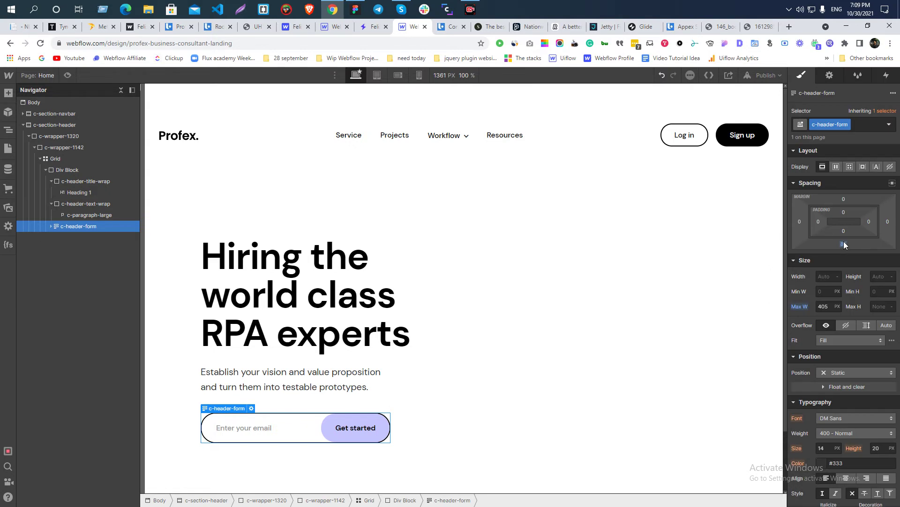
key(alt+Tab)
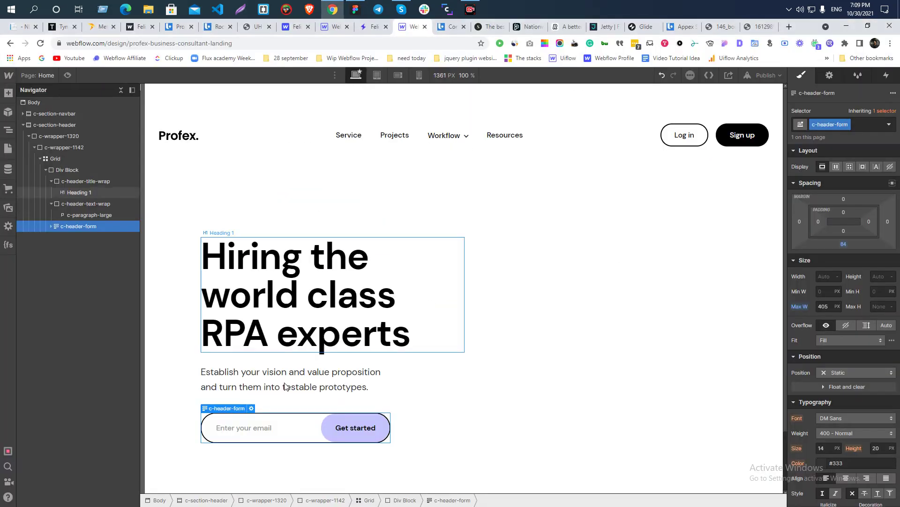
key(alt+Tab)
- Collapse the title and text wrappers and add a Grid inside the hero's text Div Block, beneath the form
click(50, 202)
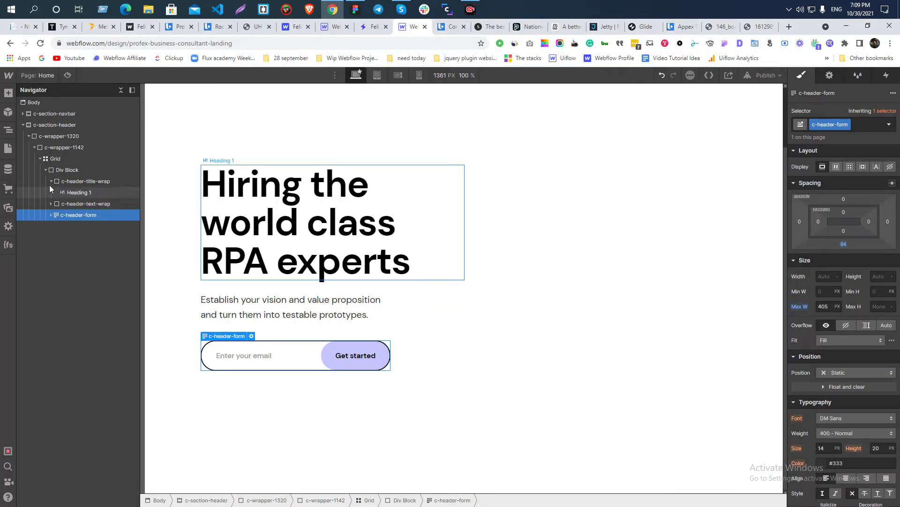
click(50, 182)
click(63, 170)
key(ctrl+e)
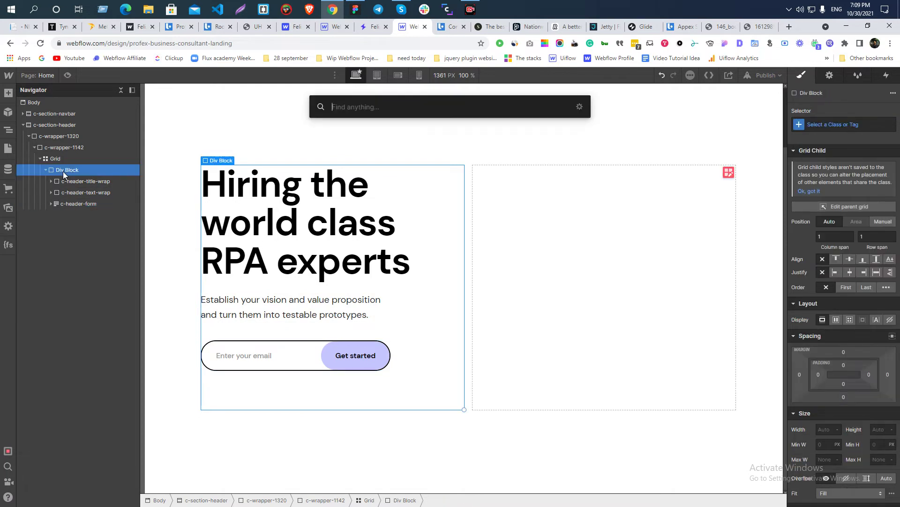
text(gr)
click(348, 152)
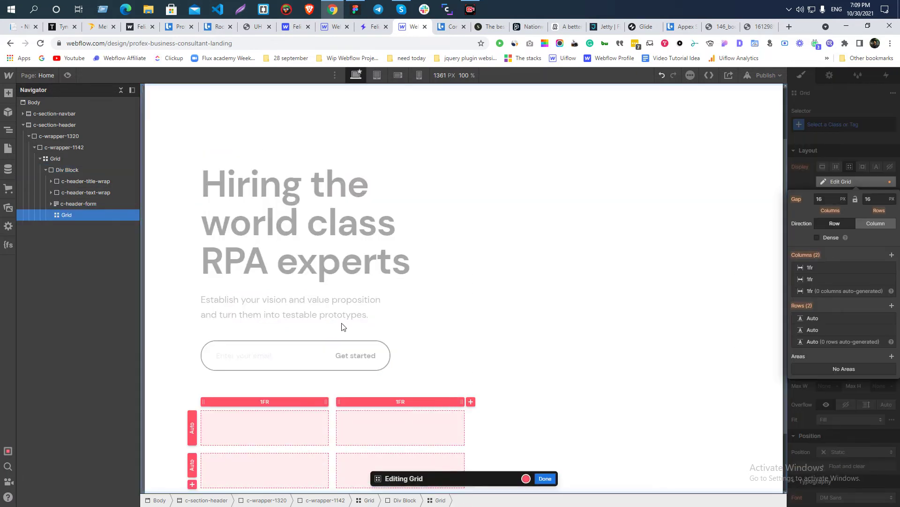
- Give the new grid below the form three columns and a single row, matching the Figma stats
key(alt+Tab)
key(alt+Tab)
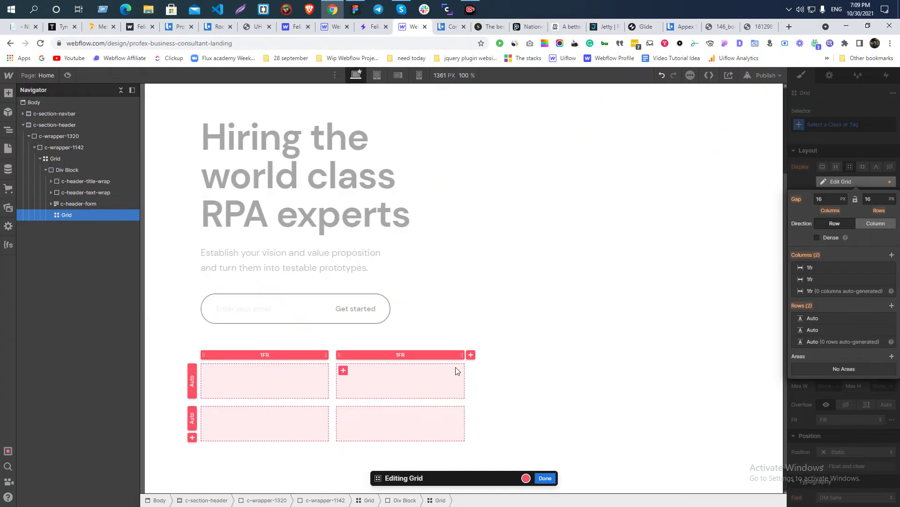
click(471, 354)
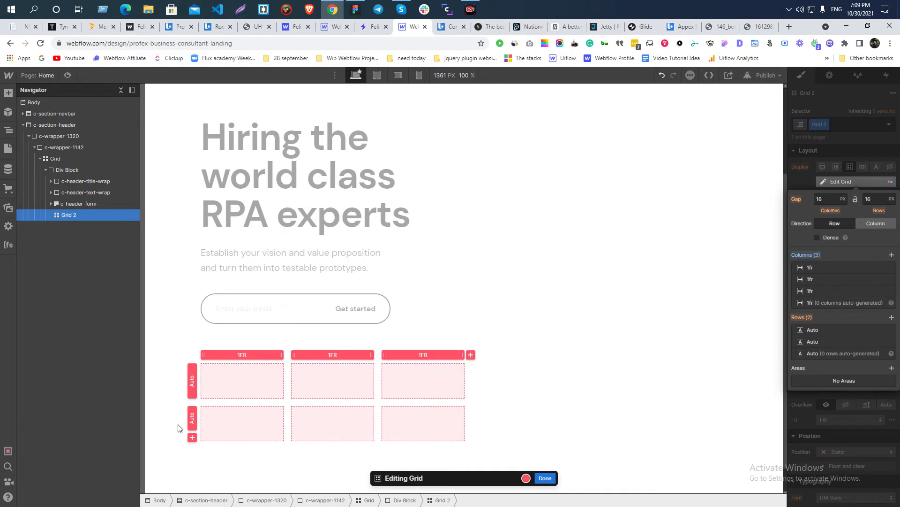
click(192, 421)
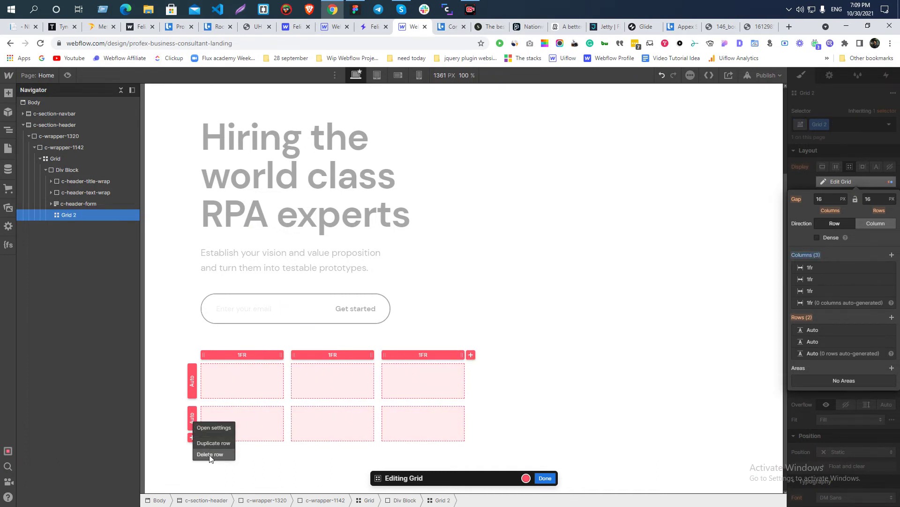
click(210, 455)
click(841, 139)
- Check the stats group's width in Figma and set the three-column grid's maximum width to 448 px in Webflow
key(alt+Tab)
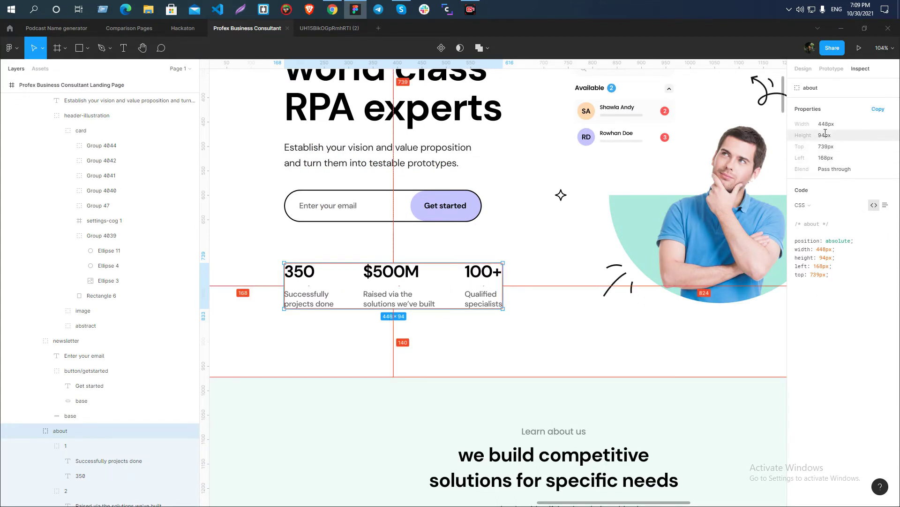
key(alt+Tab)
click(829, 386)
text(448)
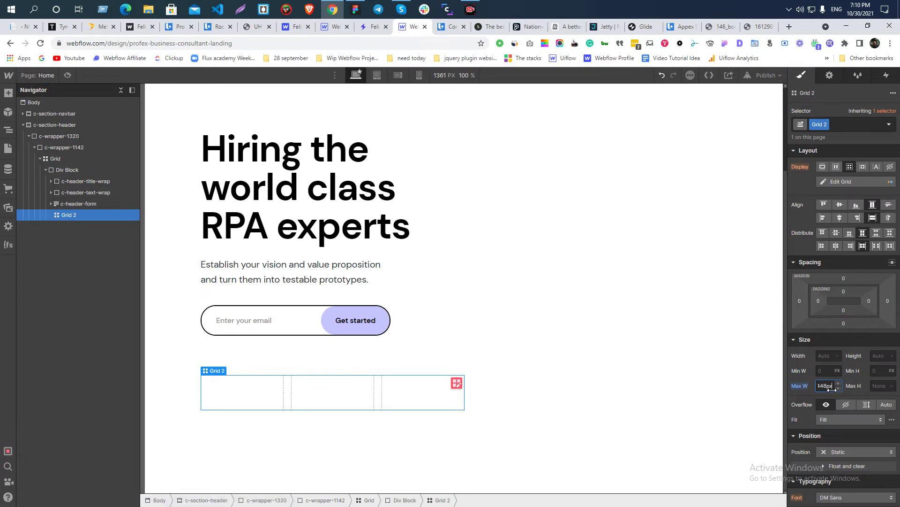
- Add a Div Block to the first cell of the three-column stats grid
key(alt+Tab)
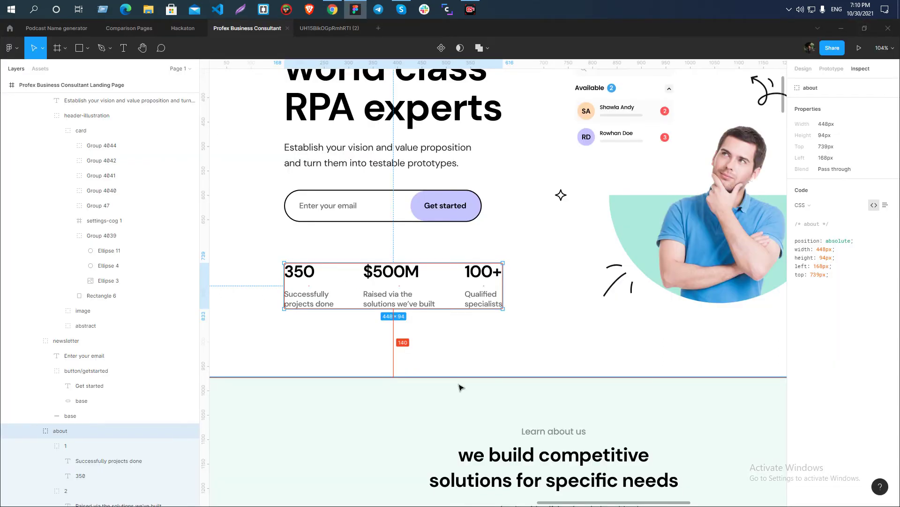
key(alt+Tab)
key(ctrl+l)
text(d)
click(285, 382)
key(ctrl+e)
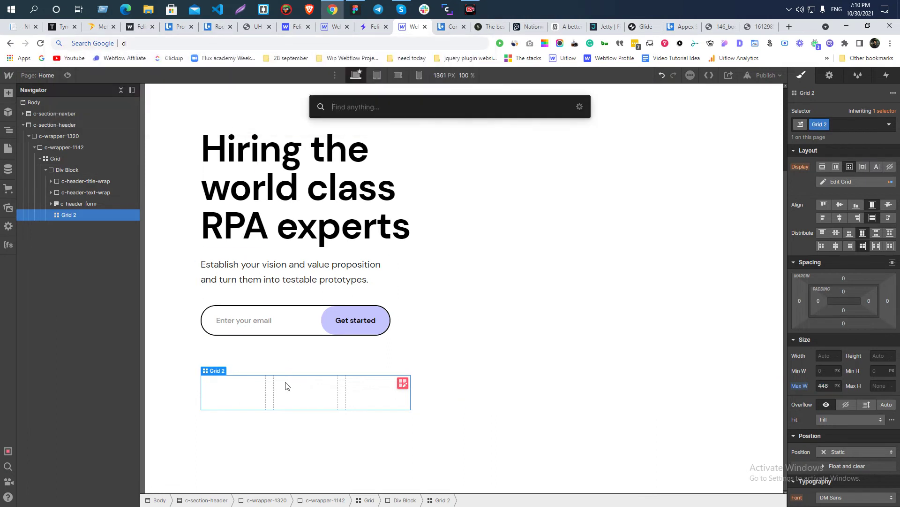
text(d)
key(Escape)
- Switch to Figma and inspect the typography of the "350" stat number
key(alt+Tab)
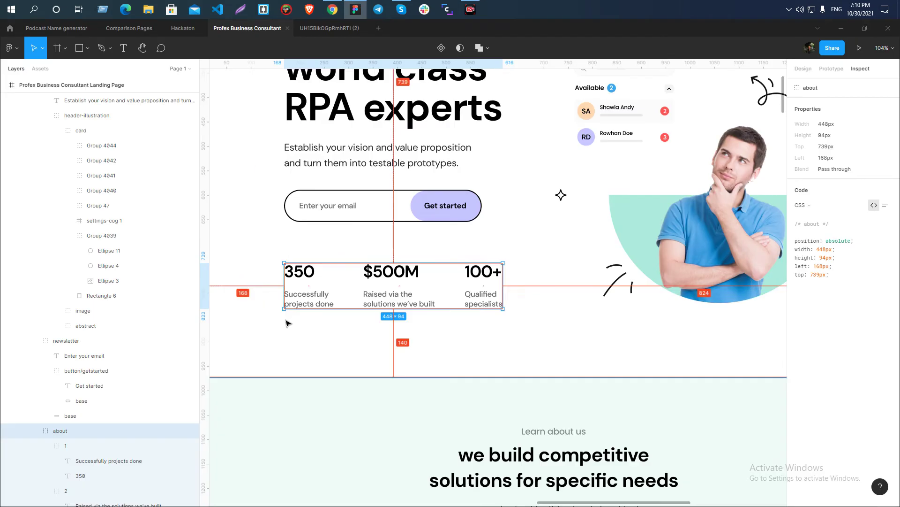
click(305, 276)
double_click(304, 276)
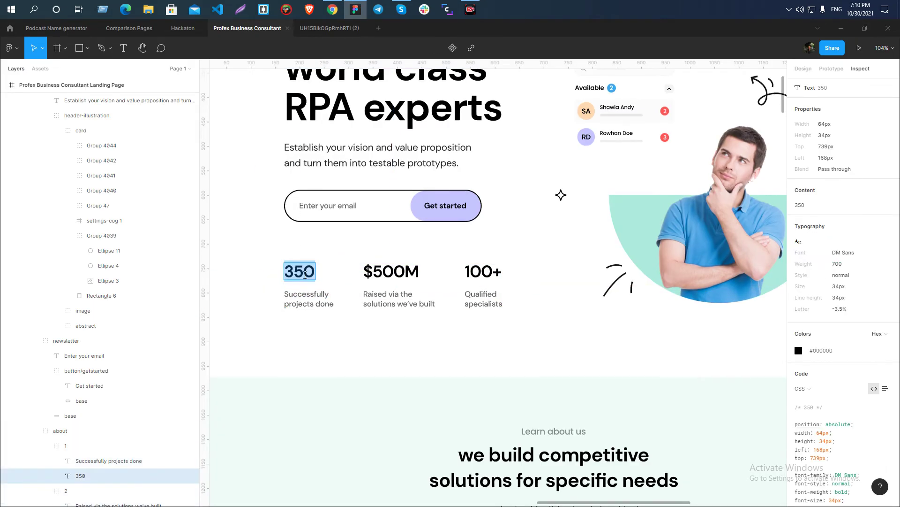
- Switch to Webflow and add a Text Block nested inside the Div Block in the stats grid's first cell
key(alt+Tab)
key(ctrl+e)
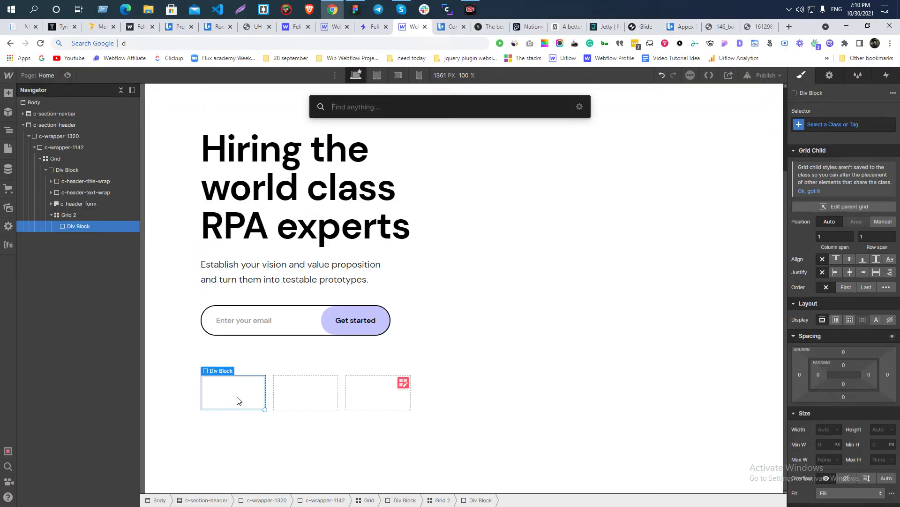
text(p)
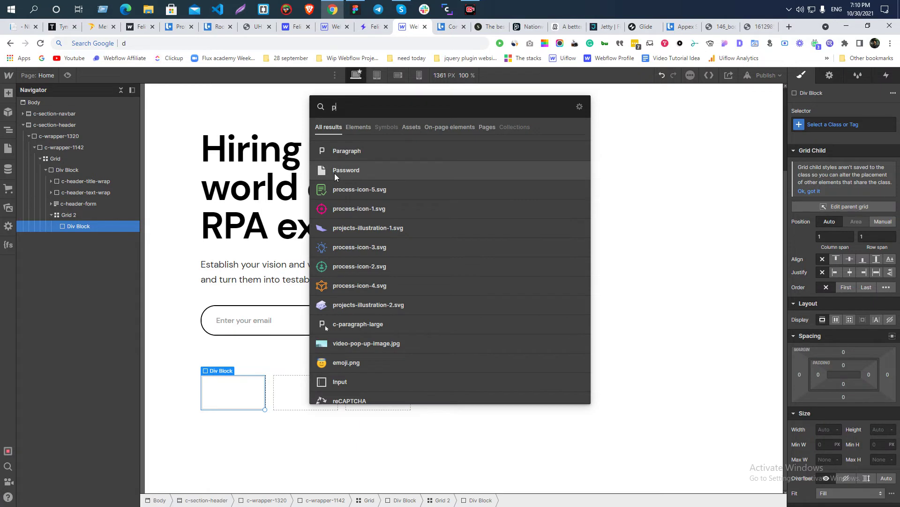
text(r)
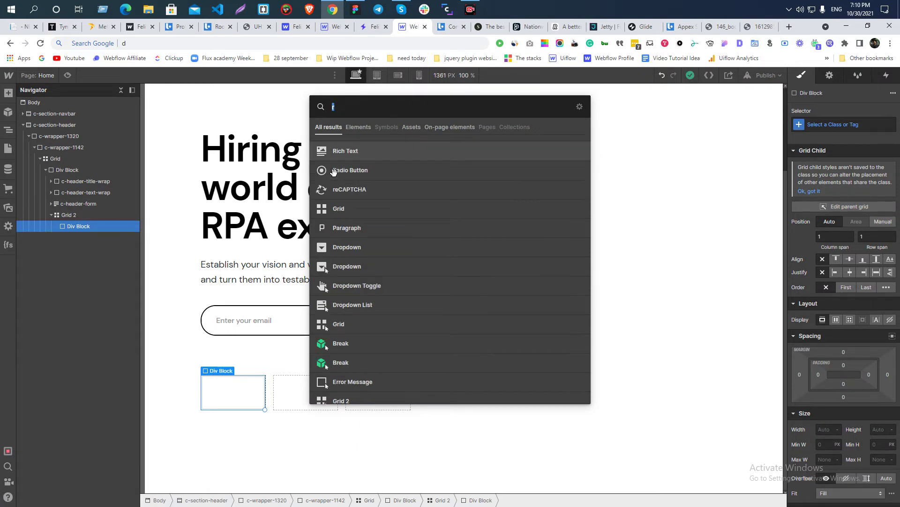
text(text)
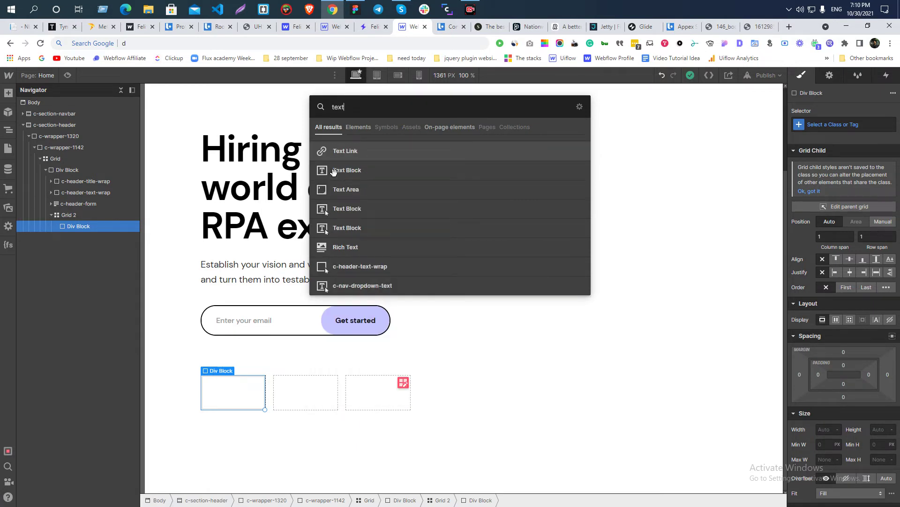
click(358, 169)
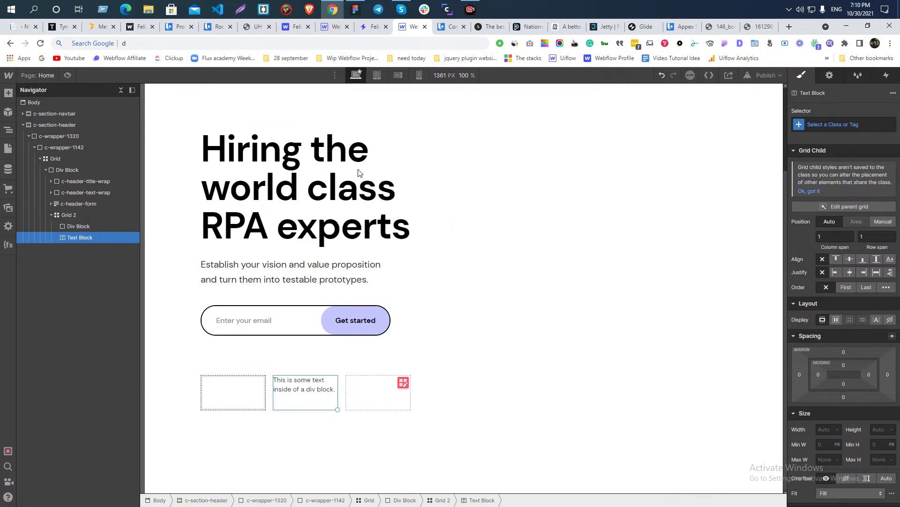
drag(74, 237, 75, 234)
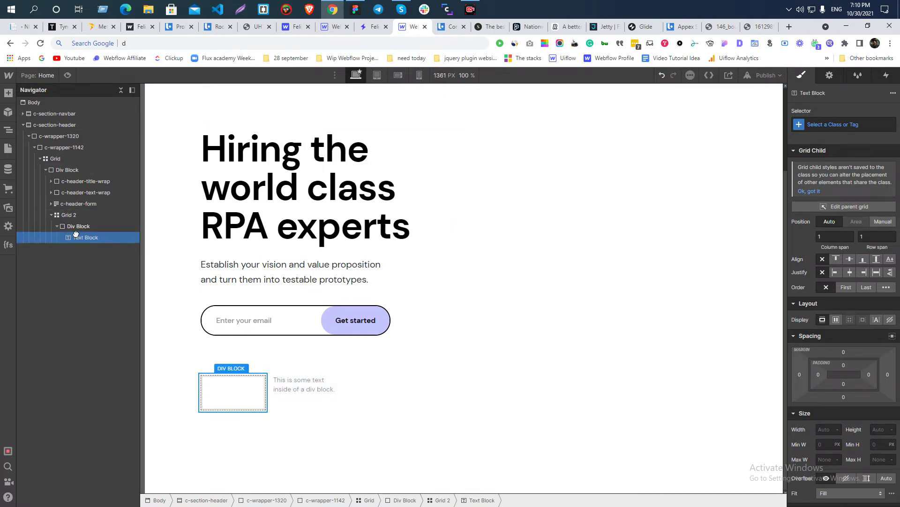
- Copy "Successfully projects done" from Figma and use it as the text of a new Paragraph below the Text Block in Webflow
key(alt+Tab)
click(309, 302)
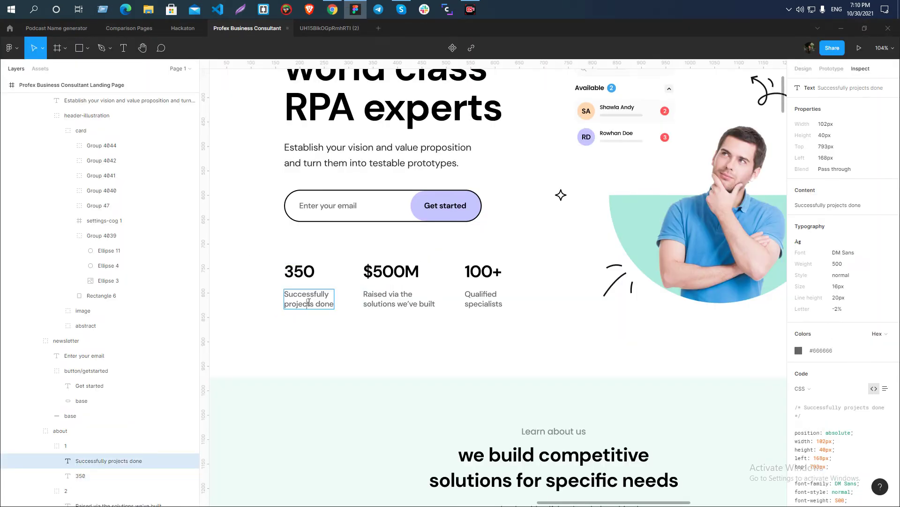
key(ctrl+a)
key(ctrl+c)
key(alt+Tab)
key(ctrl+e)
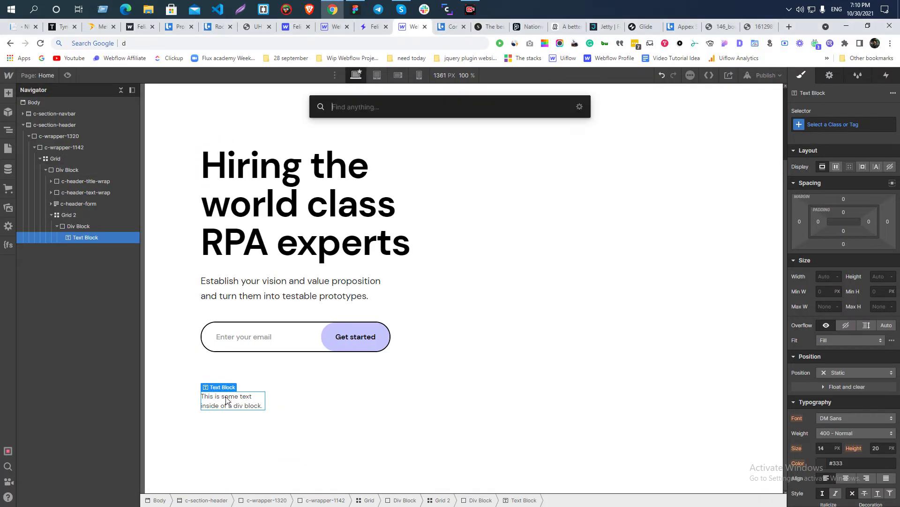
text(p)
key(Return)
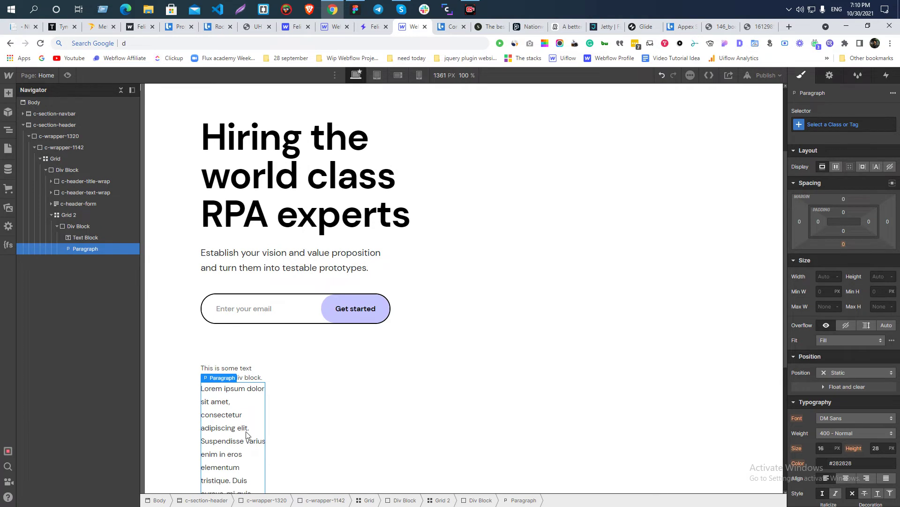
double_click(234, 428)
key(ctrl+a)
key(ctrl+v)
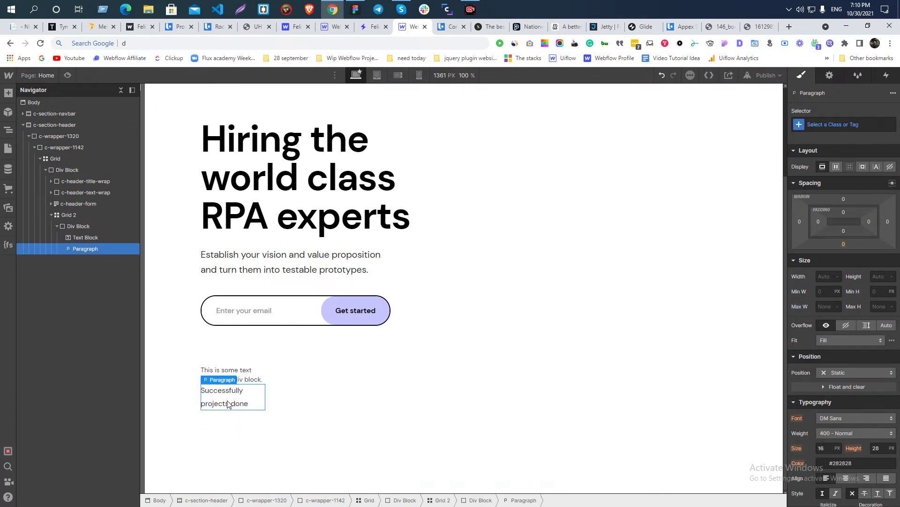
- Copy the "350" number from Figma and replace the Text Block's placeholder text with it in Webflow
key(alt+Tab)
click(298, 272)
key(Return)
key(ctrl+c)
key(alt+Tab)
click(220, 369)
double_click(220, 369)
key(ctrl+a)
key(ctrl+v)
click(257, 346)
- Give the "350" text block the new class c-header-stat-text
click(227, 381)
click(830, 120)
text(c)
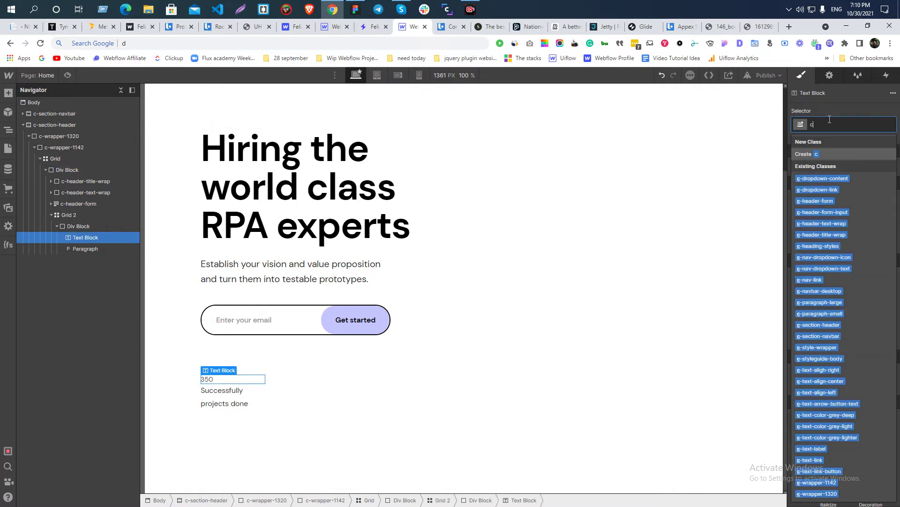
text(-header=s)
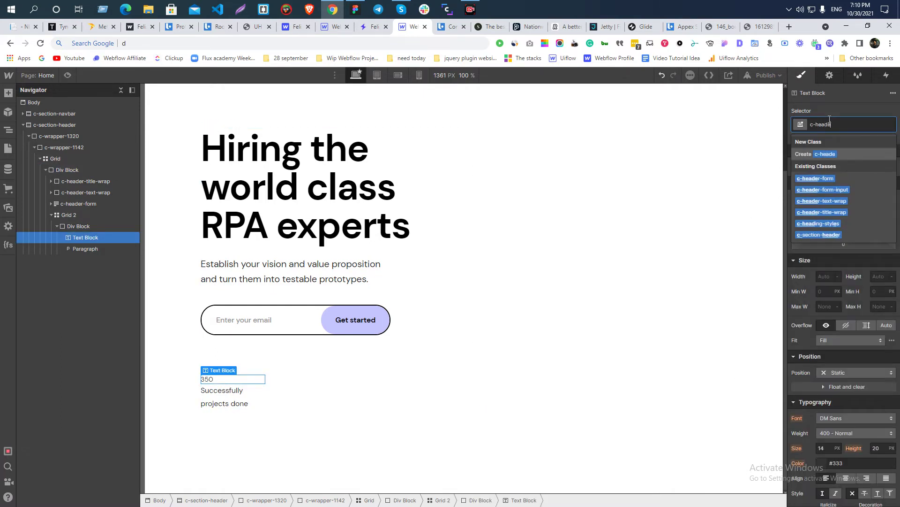
key(BackSpace)
key(BackSpace)
text(-stat-)
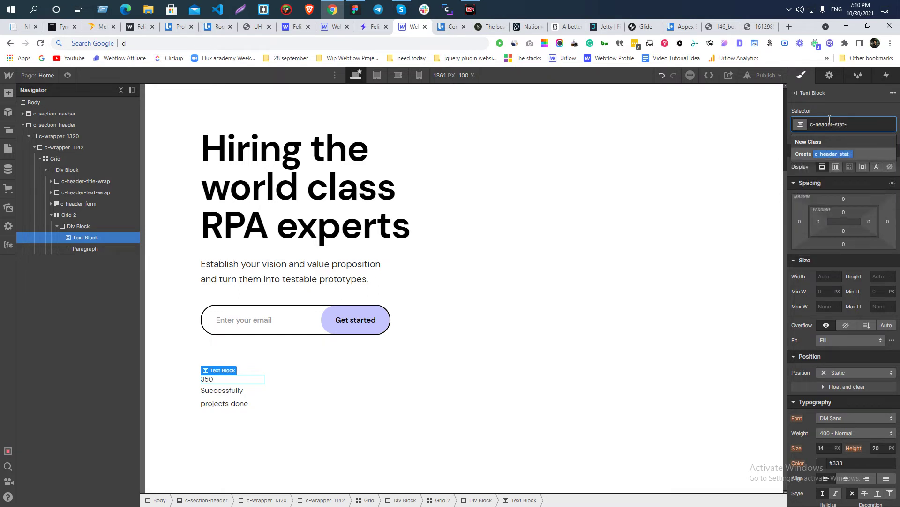
key(Return)
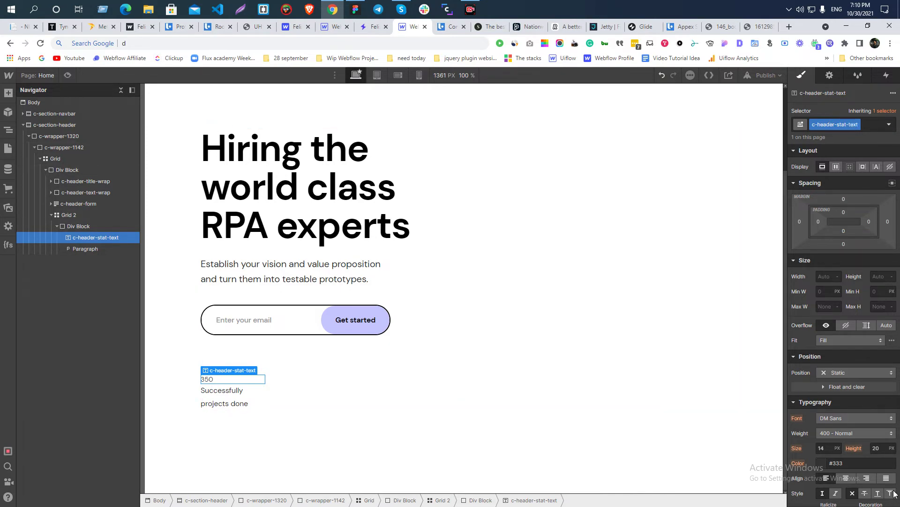
- Check the "350" style in Figma and give c-header-stat-text a 34 px font size, 34 px line height and color #000000 in Webflow
key(alt+Tab)
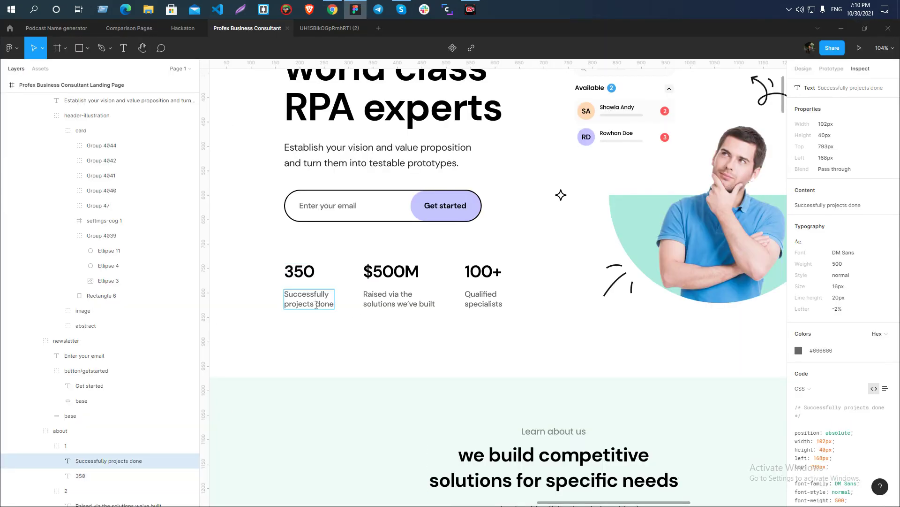
click(302, 273)
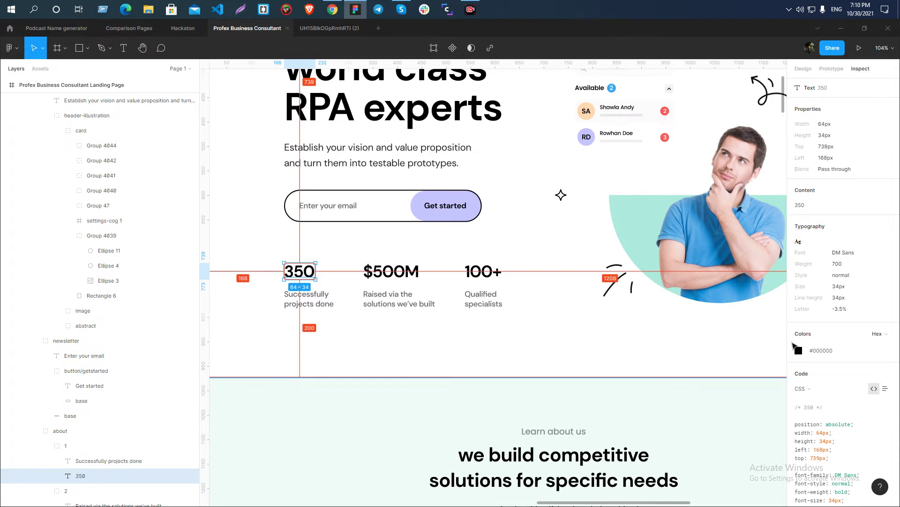
click(813, 352)
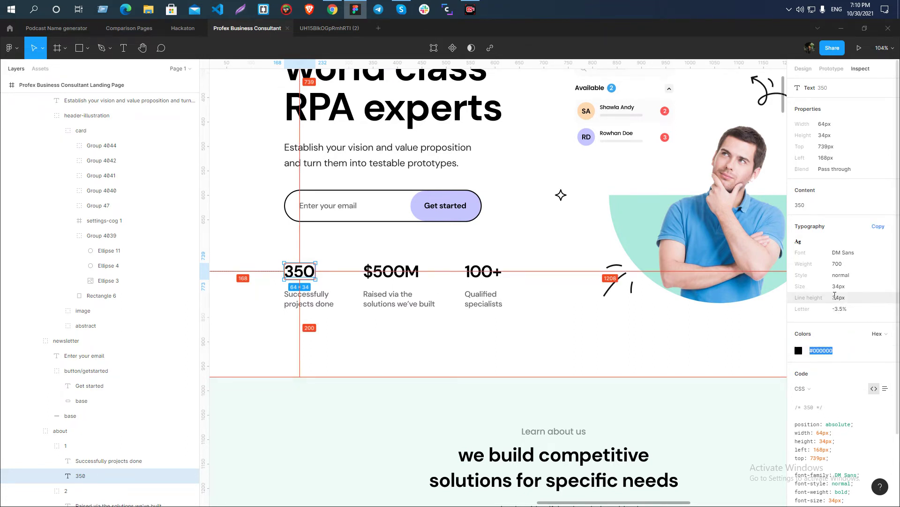
key(alt+Tab)
click(828, 448)
key(Return)
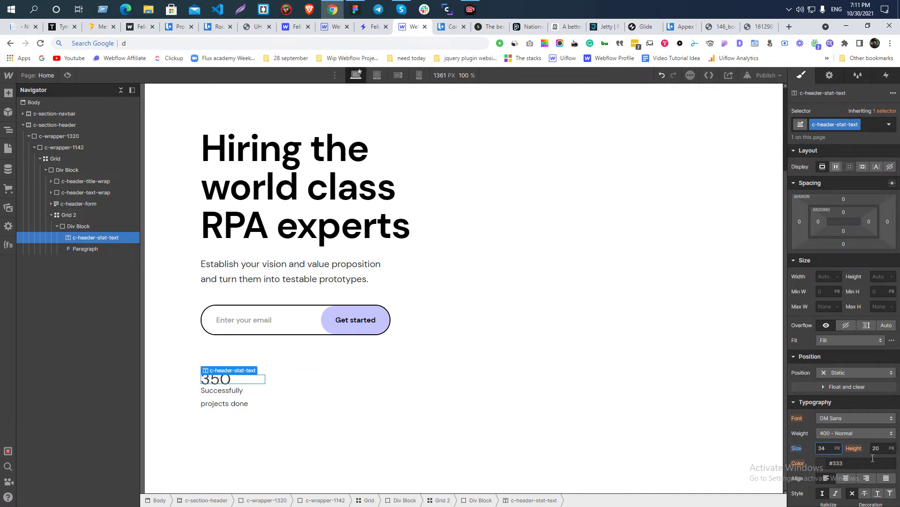
click(877, 449)
text(34)
key(Return)
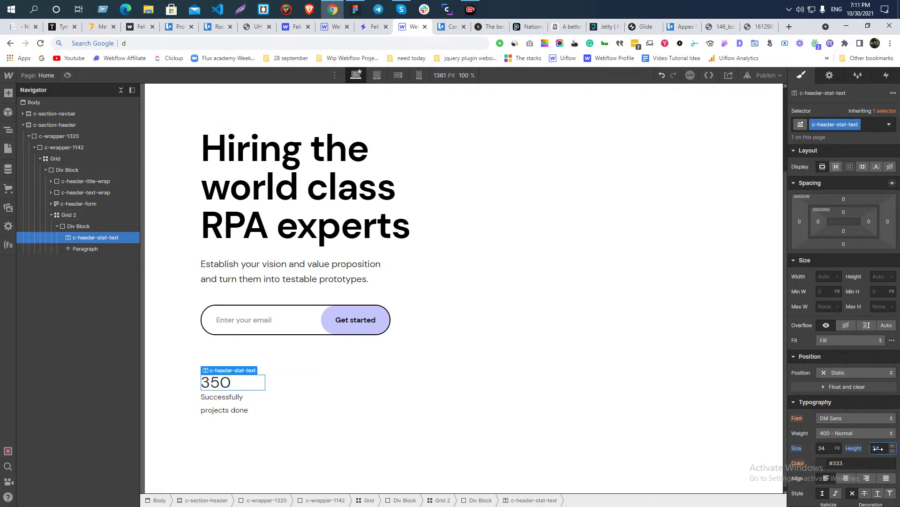
click(852, 463)
text(#000000)
key(Return)
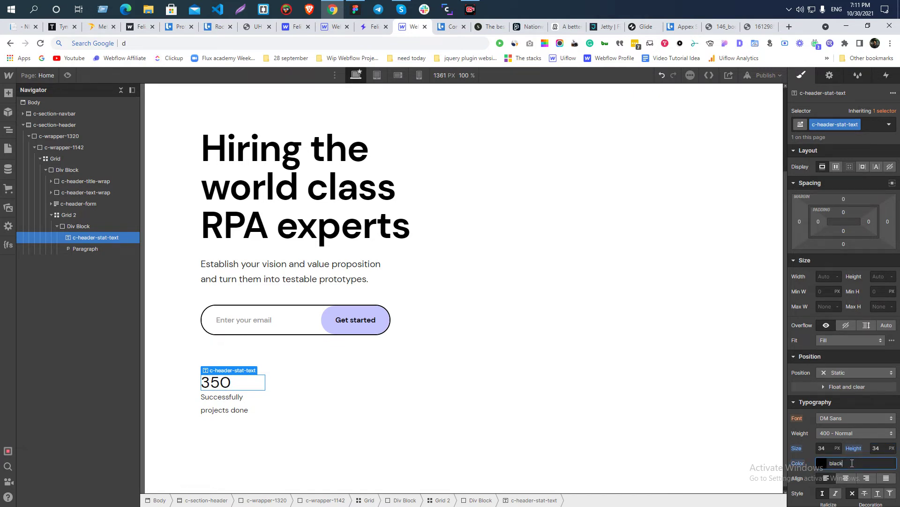
- Match the "350" number to Figma by setting its weight to 700 - Bold and letter spacing to -0.035 em in Webflow
key(alt+Tab)
key(alt+Tab)
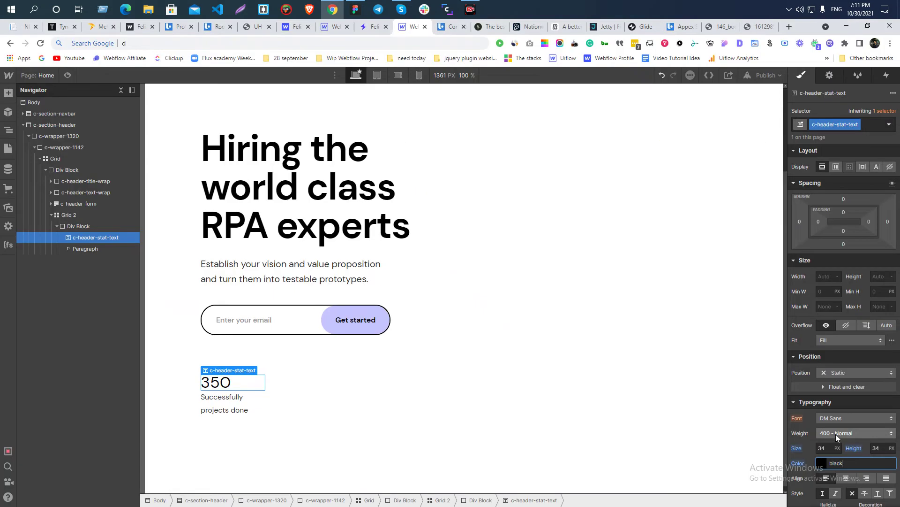
key(alt+Tab)
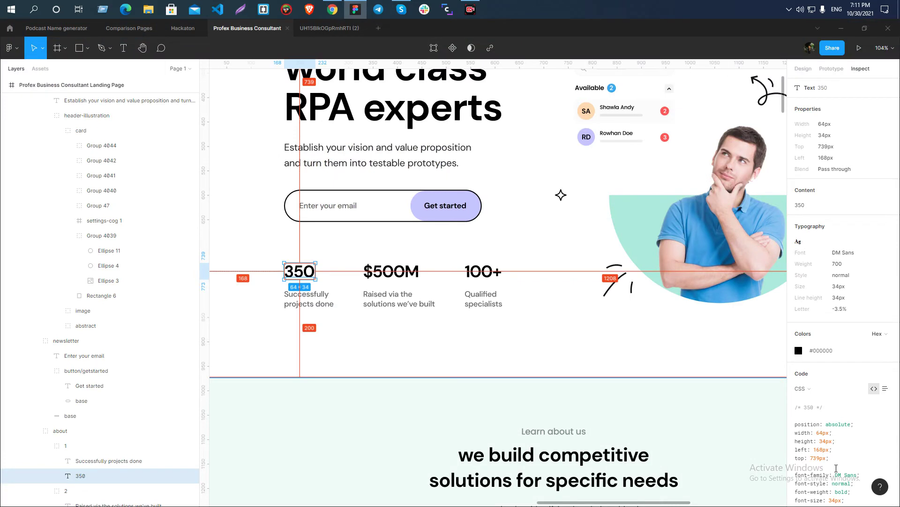
scroll(829, 416, down, 2)
scroll(828, 416, down, 1)
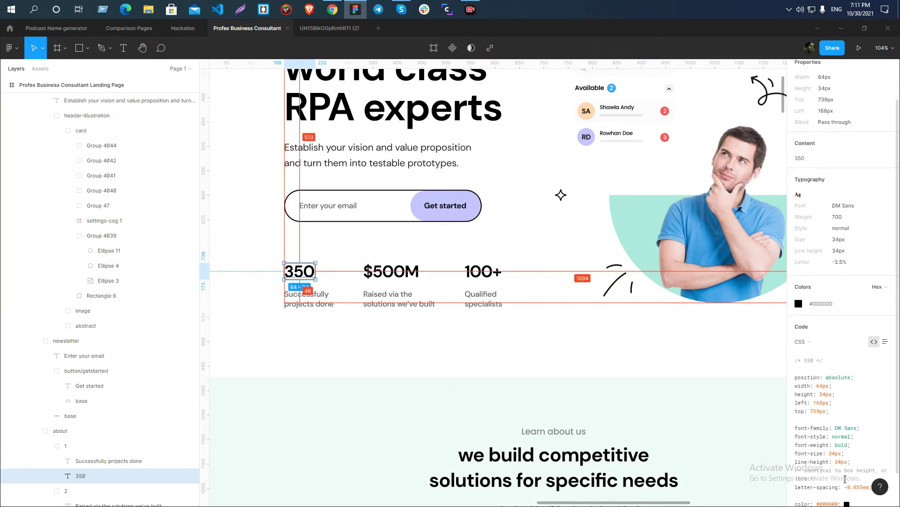
drag(871, 487, 847, 487)
key(alt+Tab)
scroll(823, 459, down, 5)
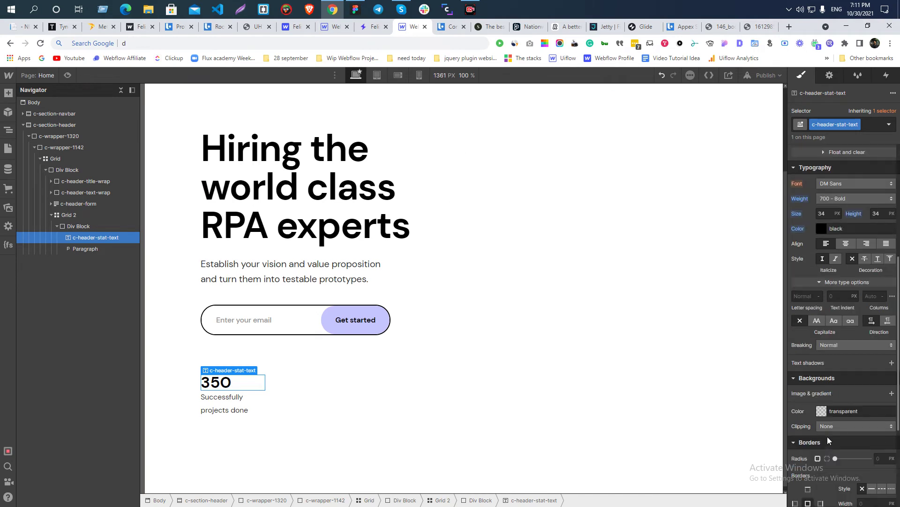
click(803, 296)
text(-0.035)
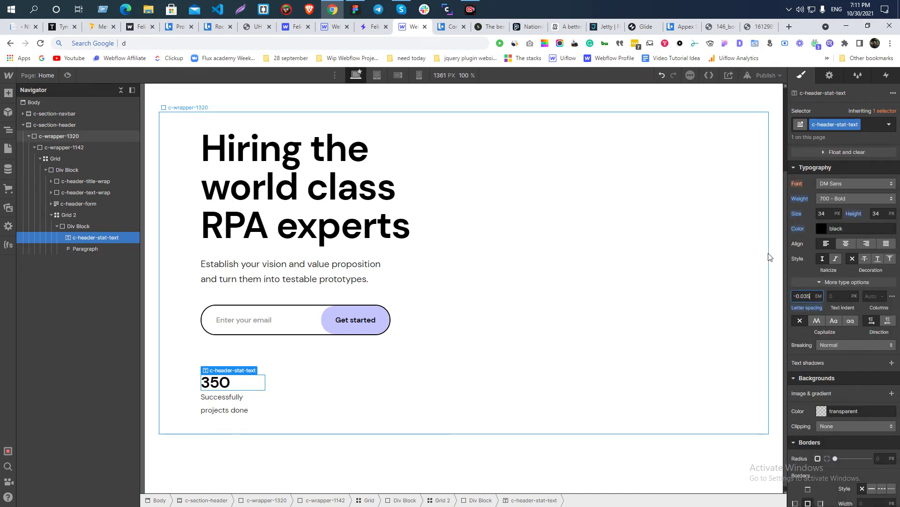
- Check the gap below "350" in Figma and set the number's bottom margin to 20 px in Webflow
key(alt+Tab)
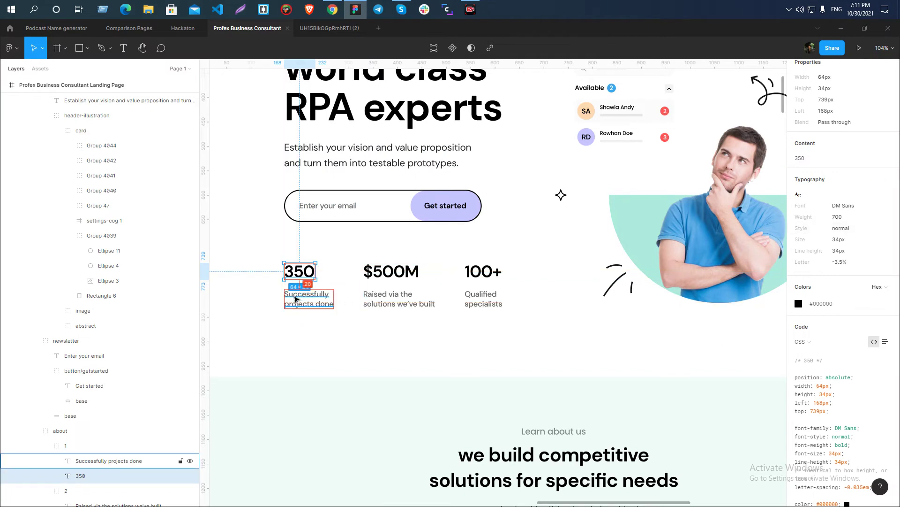
click(307, 299)
key(alt+Tab)
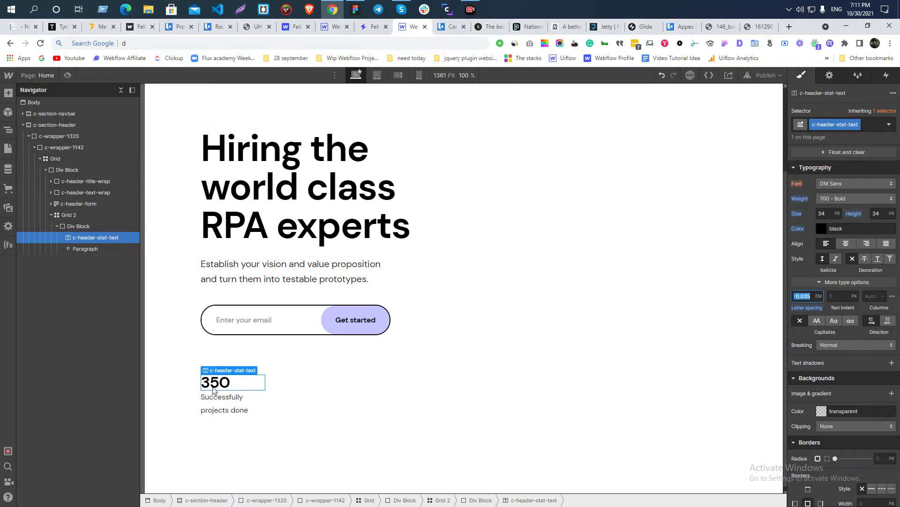
scroll(869, 263, up, 5)
click(844, 243)
text(20)
key(Return)
- Check the "Successfully projects done" typography in Figma and give its Webflow paragraph the new class c-header-stat-info
key(alt+Tab)
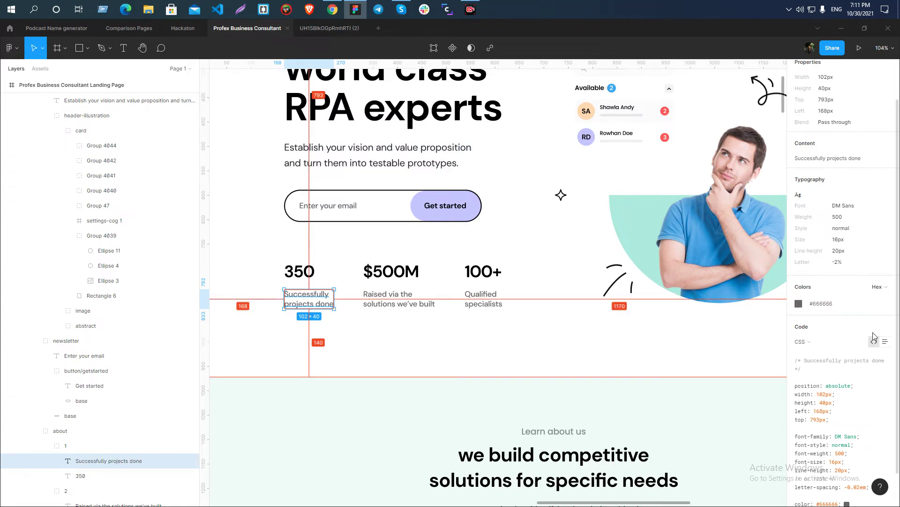
key(alt+Tab)
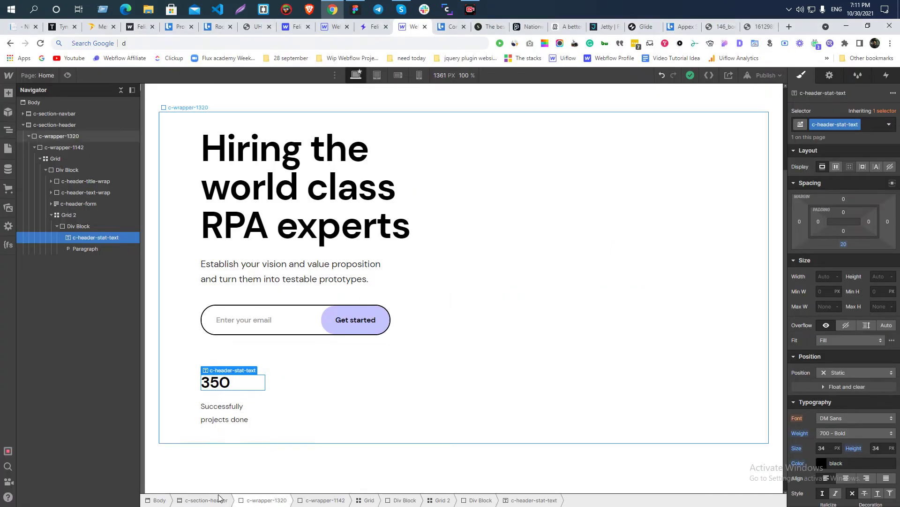
scroll(868, 438, down, 4)
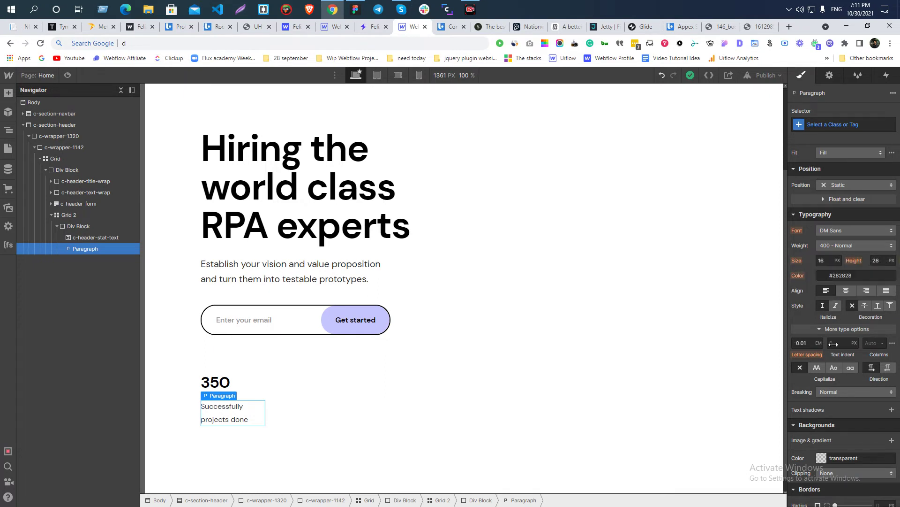
scroll(840, 339, up, 1)
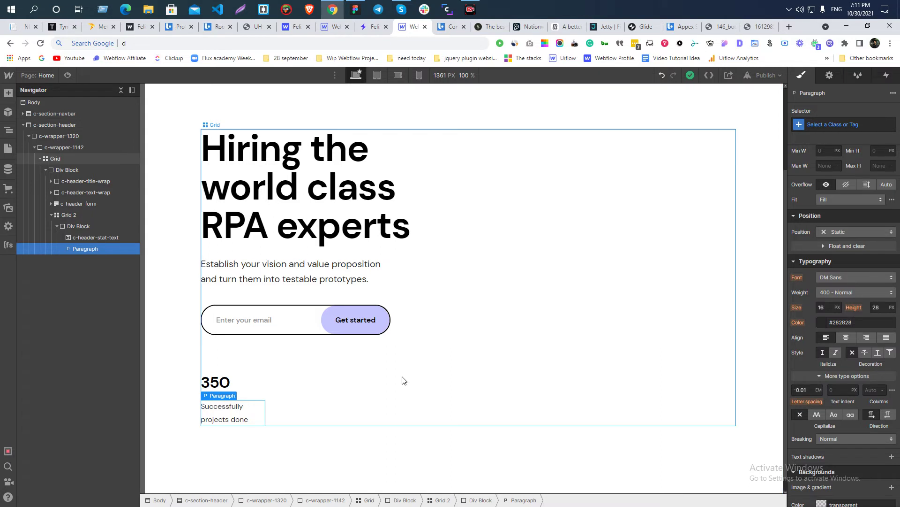
click(817, 124)
text(c-head)
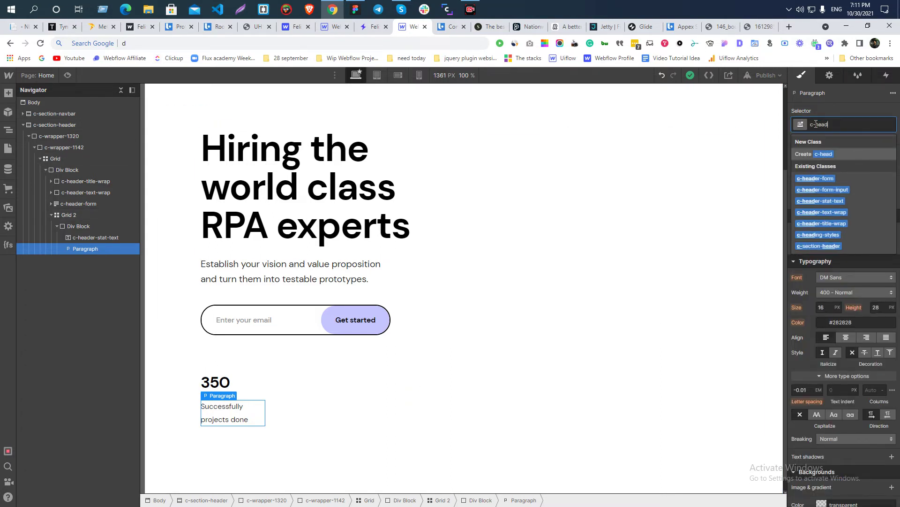
text(er-stat-info)
key(Return)
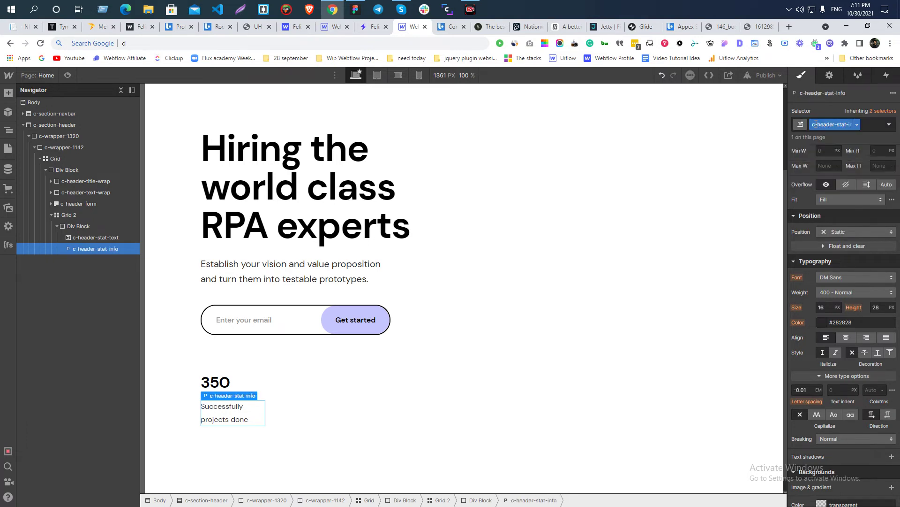
- Check the "Successfully projects done" style in Figma and give c-header-stat-info the color #666 and a 20 px line height in Webflow
key(alt+Tab)
click(822, 304)
key(alt+Tab)
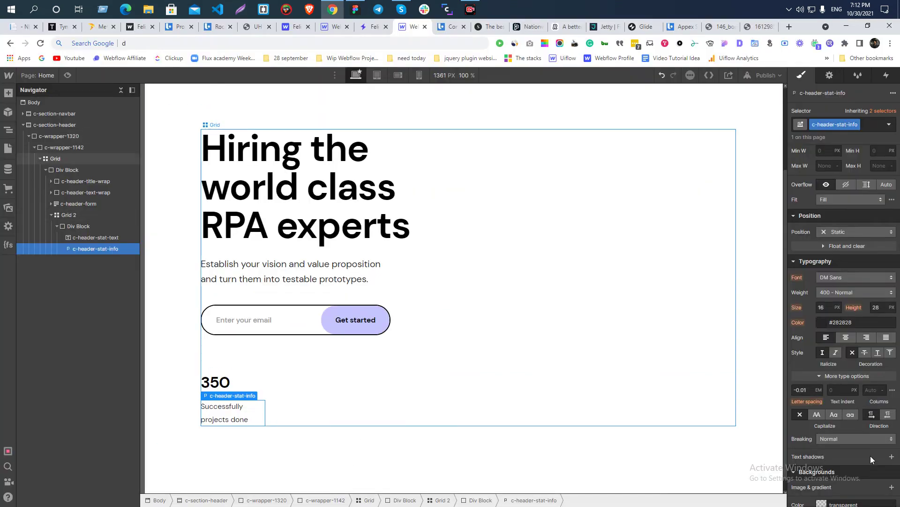
key(alt+Tab)
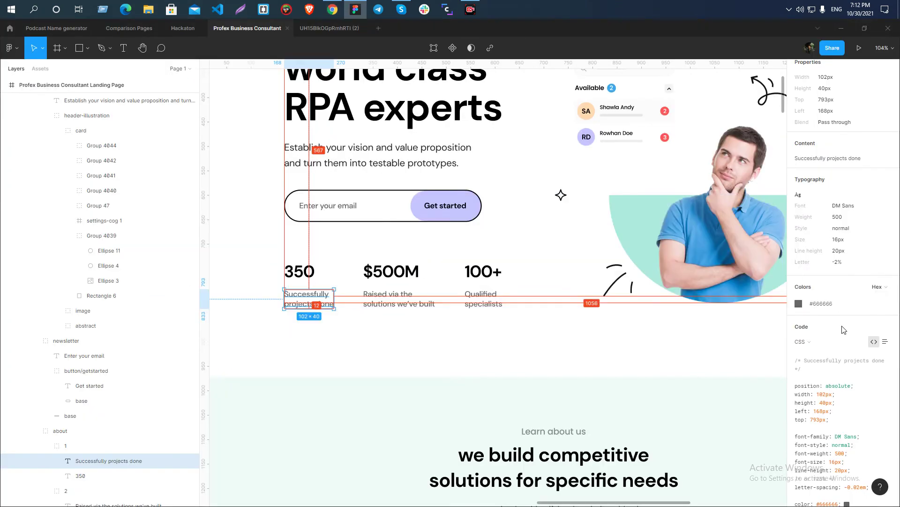
key(alt+Tab)
click(861, 323)
text(666)
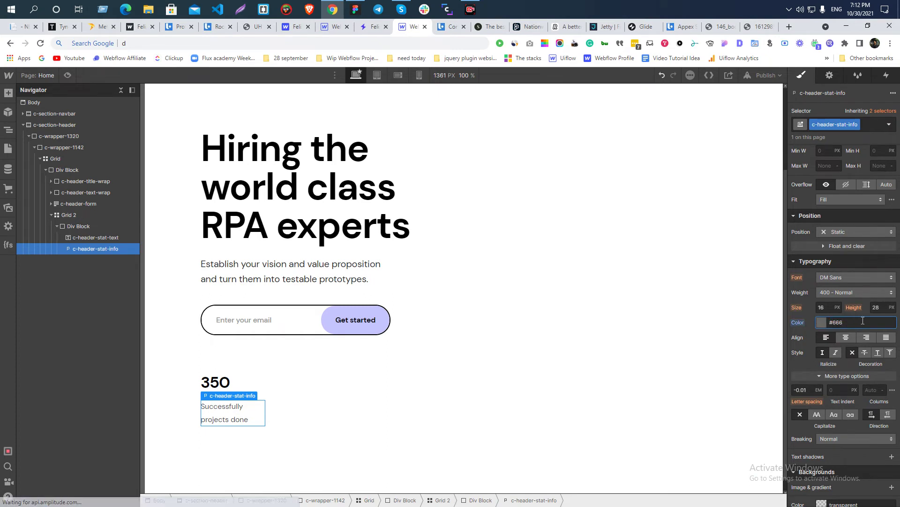
click(875, 308)
text(20)
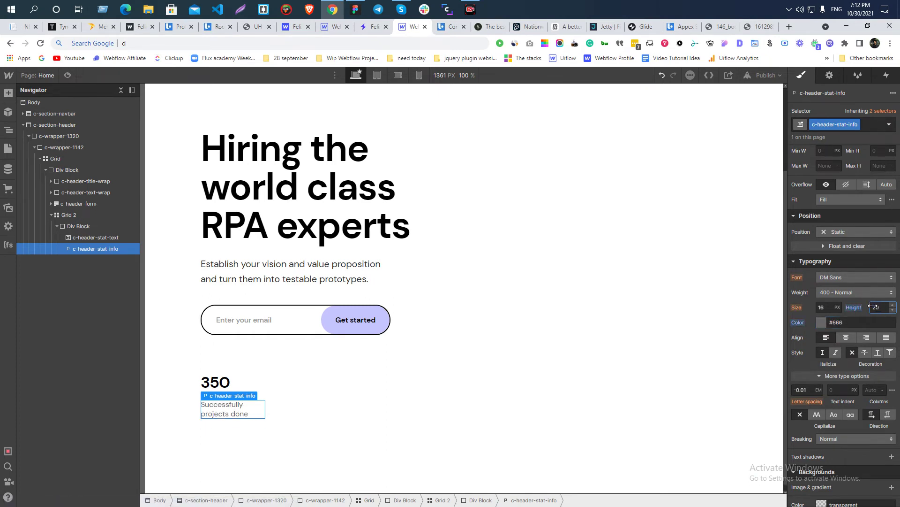
- Set the c-header-stat-info weight to 500 - Medium in Webflow and check the gap between "350" and its caption in Figma
key(alt+Tab)
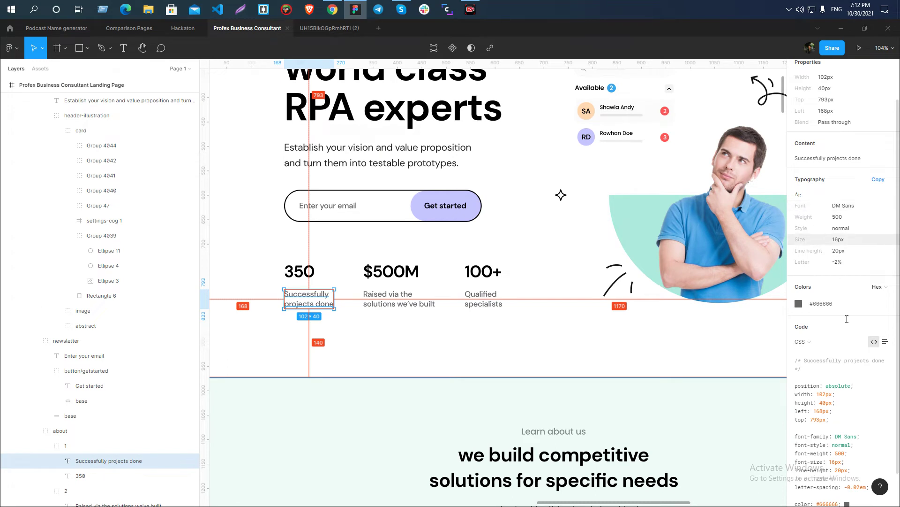
key(alt+Tab)
click(841, 293)
click(839, 304)
key(alt+Tab)
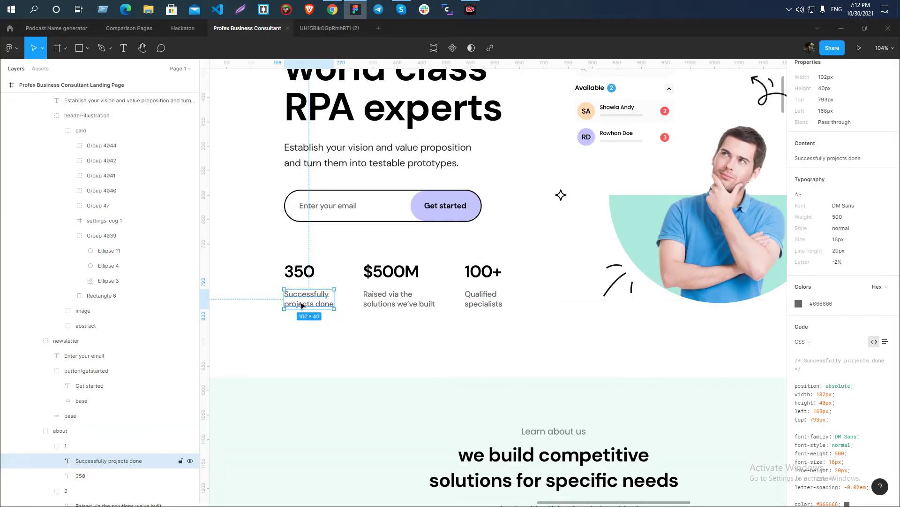
key(alt)
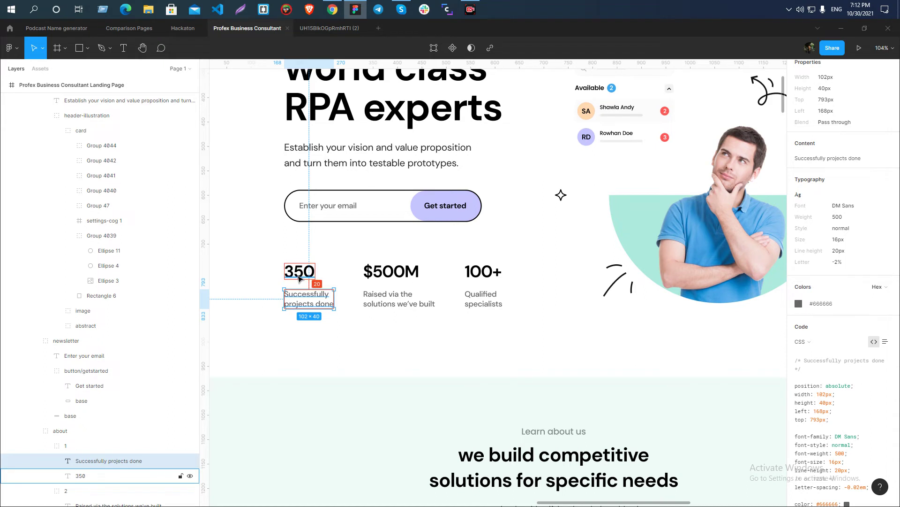
key(alt+Tab)
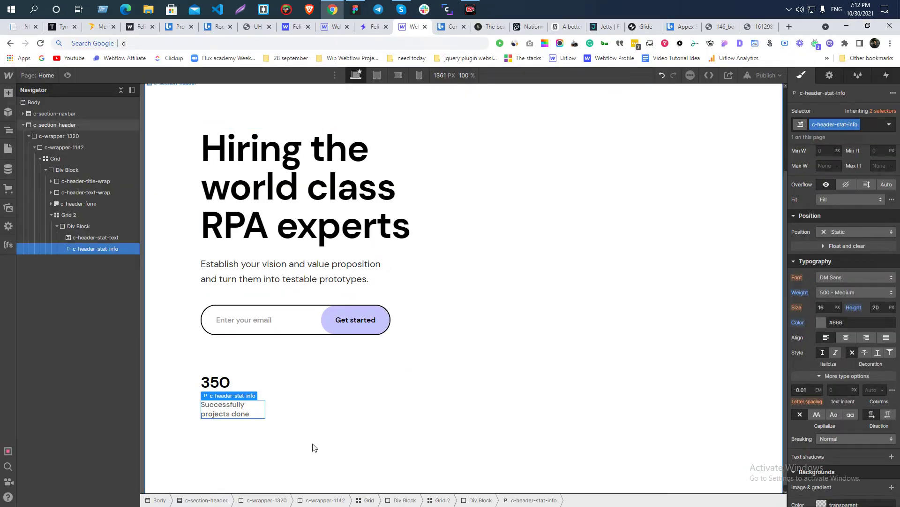
- Duplicate the "350" stat's Div Block inside Grid 2 to fill the second column
click(75, 237)
click(57, 226)
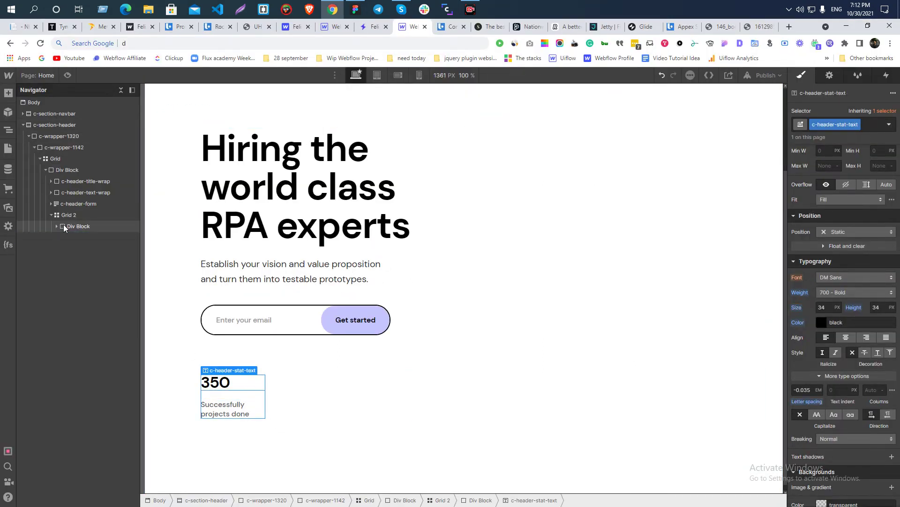
click(84, 226)
key(ctrl+v)
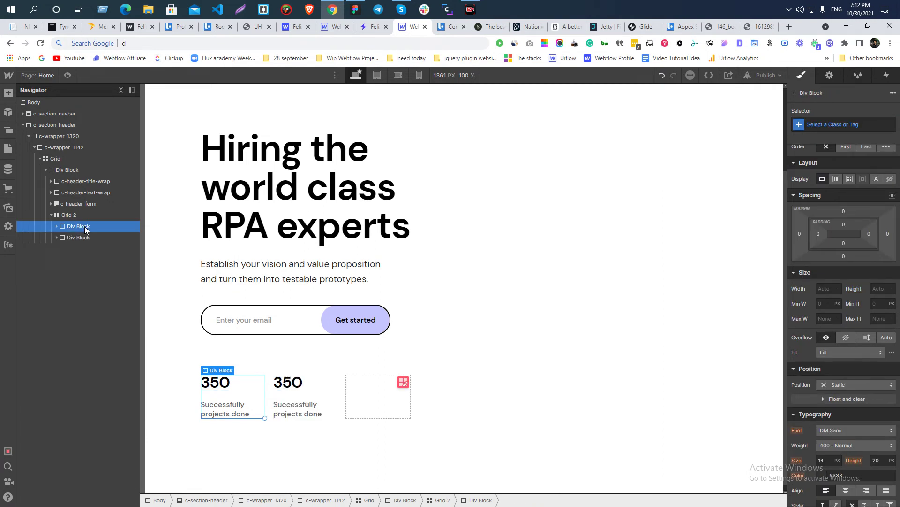
- Copy "$500M" from Figma and replace the second stat's number with it in Webflow
key(alt+Tab)
double_click(385, 272)
key(ctrl+c)
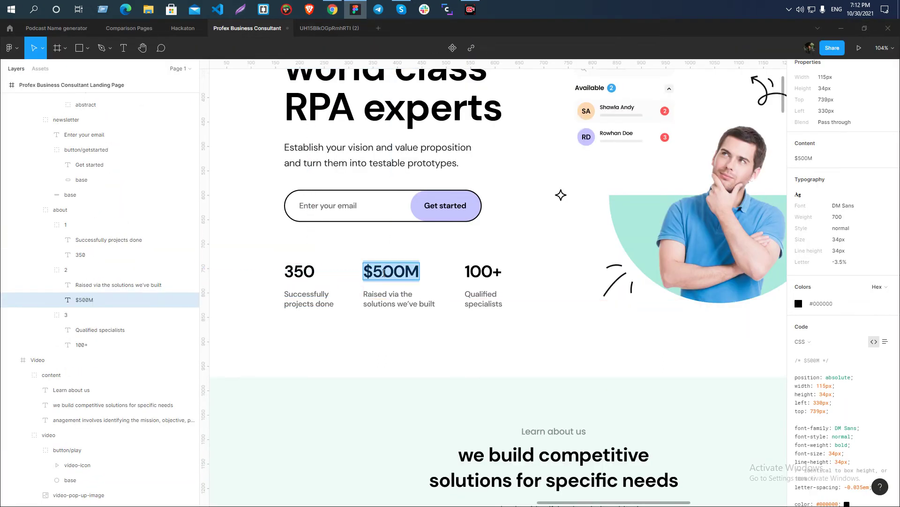
key(alt+Tab)
click(295, 384)
double_click(295, 384)
key(ctrl+v)
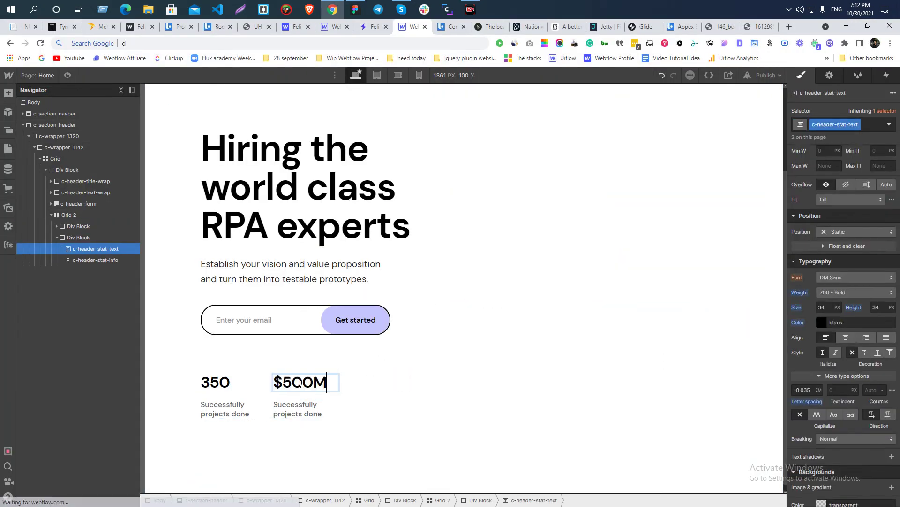
- Copy "Raised via the solutions we've built" from Figma, replace the second stat's caption with it in Webflow, and compare with the design
key(alt+Tab)
double_click(375, 304)
key(ctrl+c)
key(alt+Tab)
click(300, 410)
double_click(300, 410)
key(ctrl+v)
key(Escape)
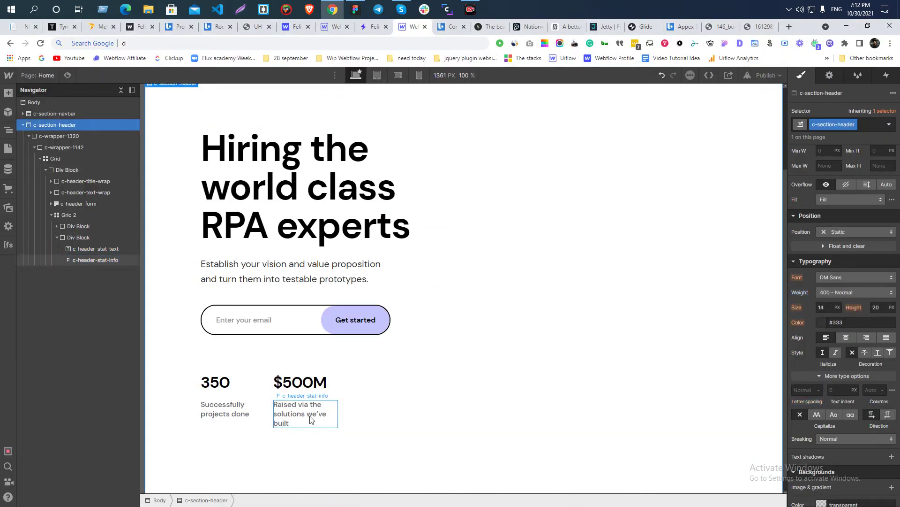
key(alt+Tab)
key(alt+Tab)
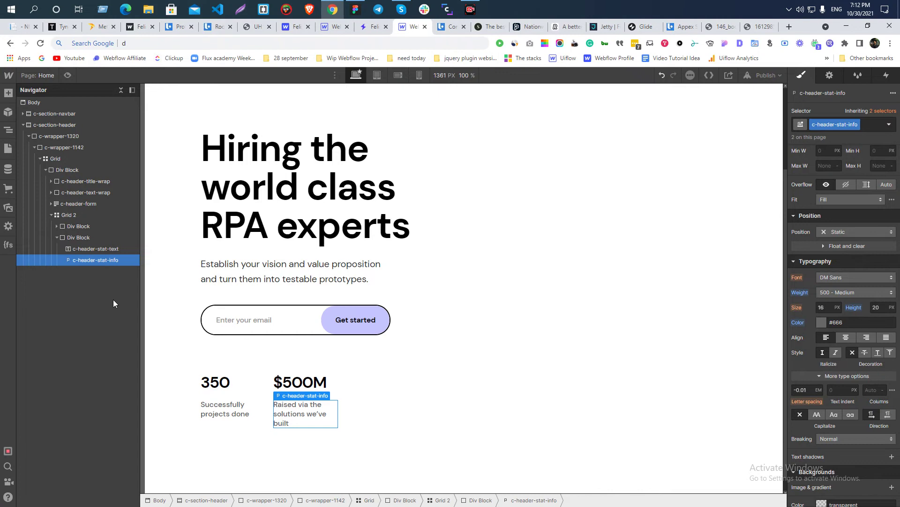
- Duplicate the "$500M" stat's Div Block inside Grid 2 to fill the third column
click(56, 238)
click(75, 237)
key(ctrl+c)
key(ctrl+v)
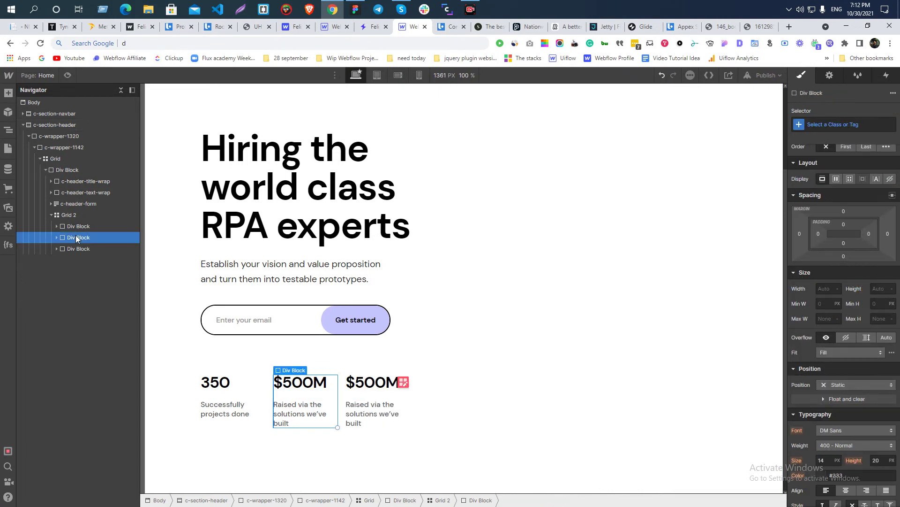
- Copy "100+" from Figma and replace the third stat's number with it in Webflow
key(alt+Tab)
click(483, 271)
key(alt+Tab)
click(372, 378)
double_click(371, 378)
- Copy "Qualified specialists" from Figma and replace the third stat's caption with it in Webflow
key(alt+Tab)
click(483, 297)
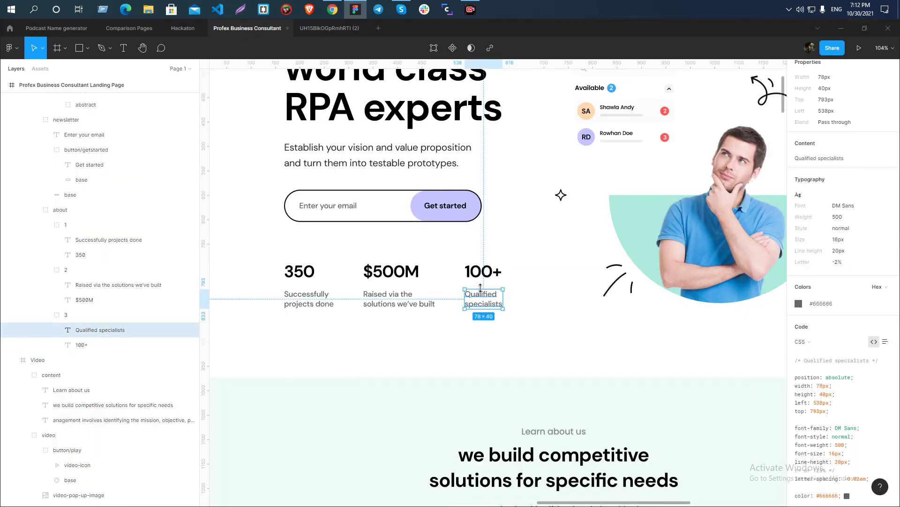
key(alt+Tab)
click(384, 406)
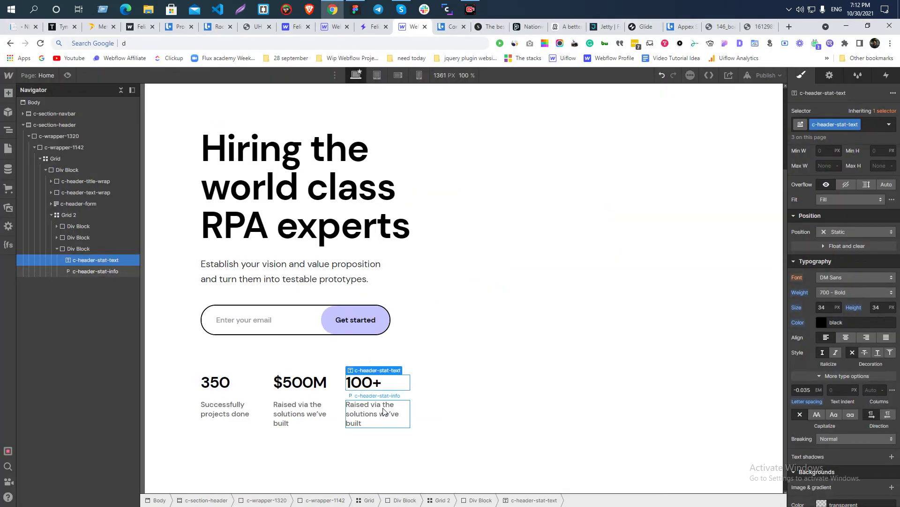
double_click(384, 406)
key(ctrl+v)
click(442, 372)
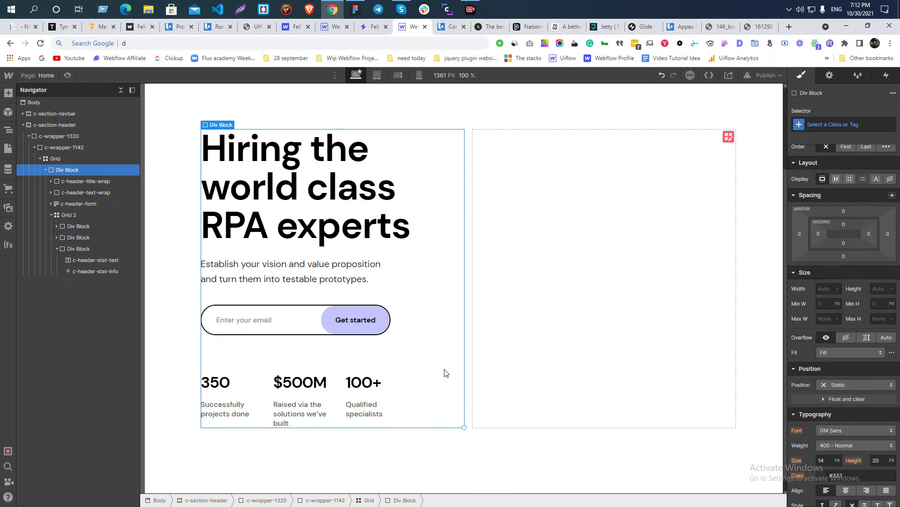
click(422, 484)
- Compare the "$500M" column with Figma and set the middle column of Grid 2 to 1.4 fr in Webflow
key(alt+Tab)
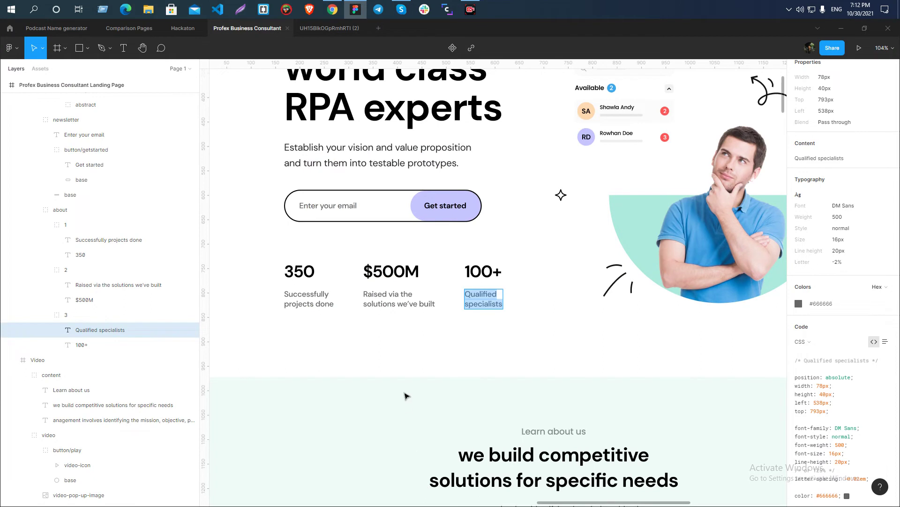
key(alt+Tab)
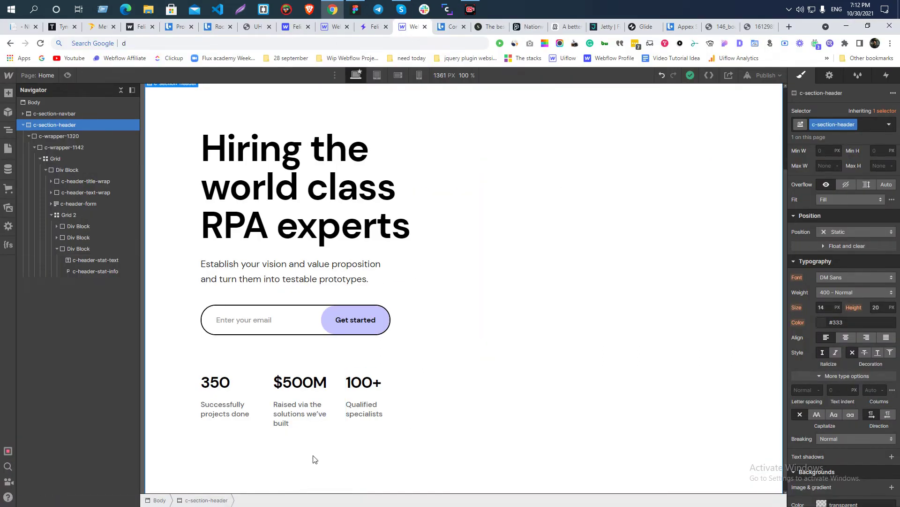
key(alt+Tab)
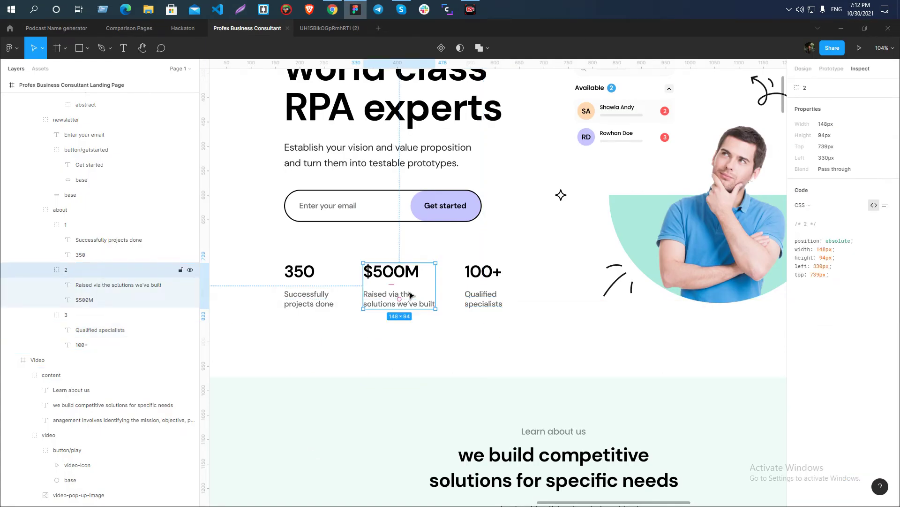
key(alt+Tab)
click(328, 398)
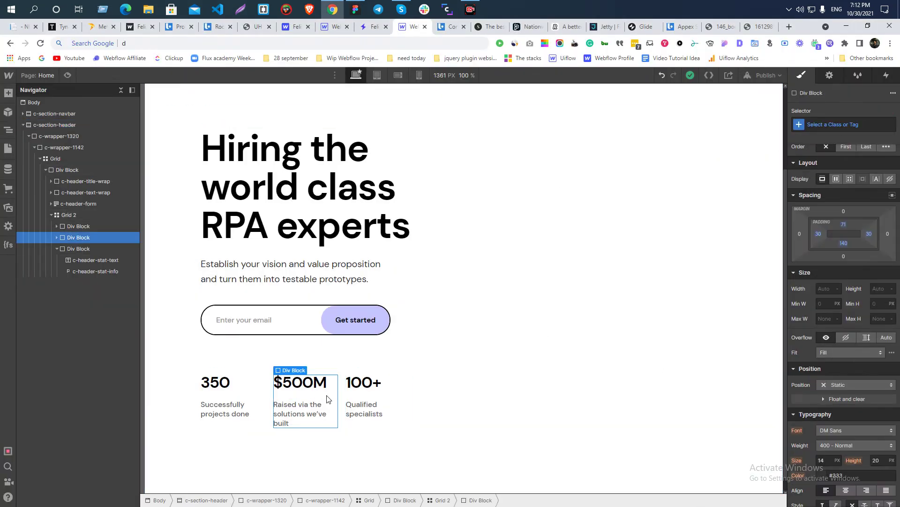
click(406, 388)
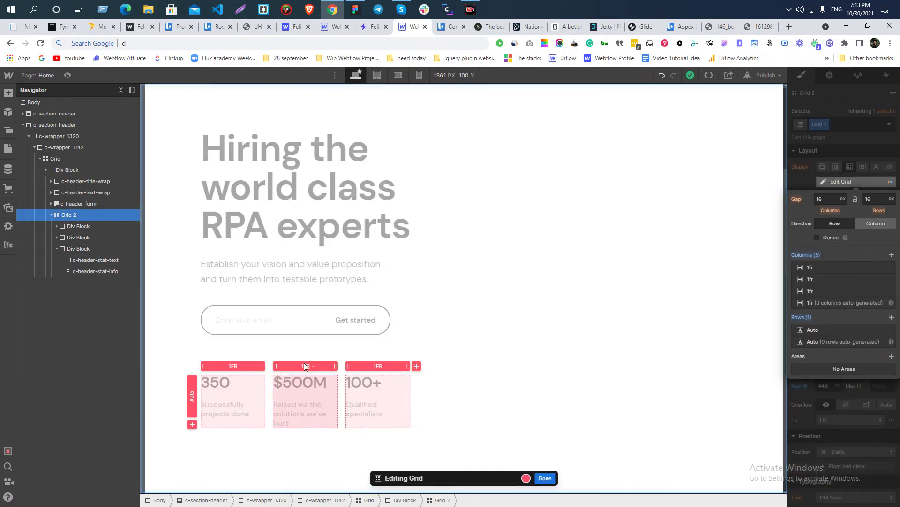
click(304, 365)
text(.4)
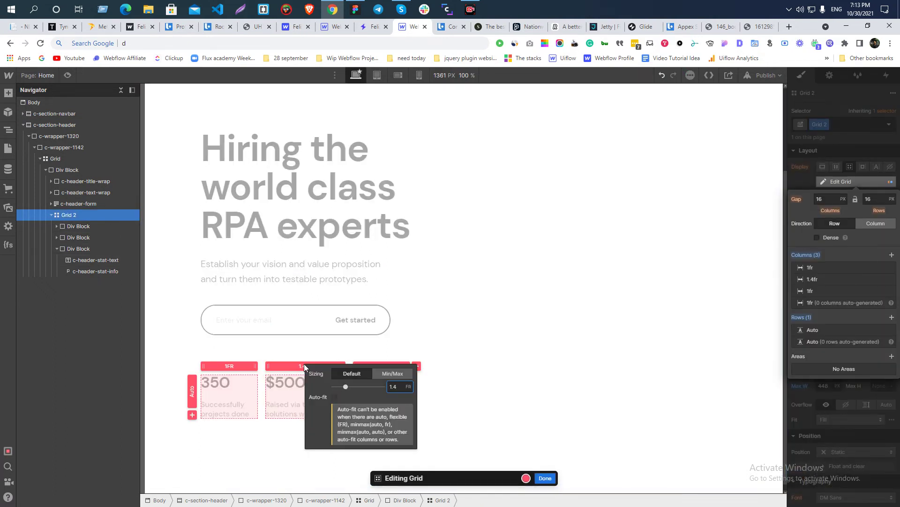
key(Escape)
key(Escape)
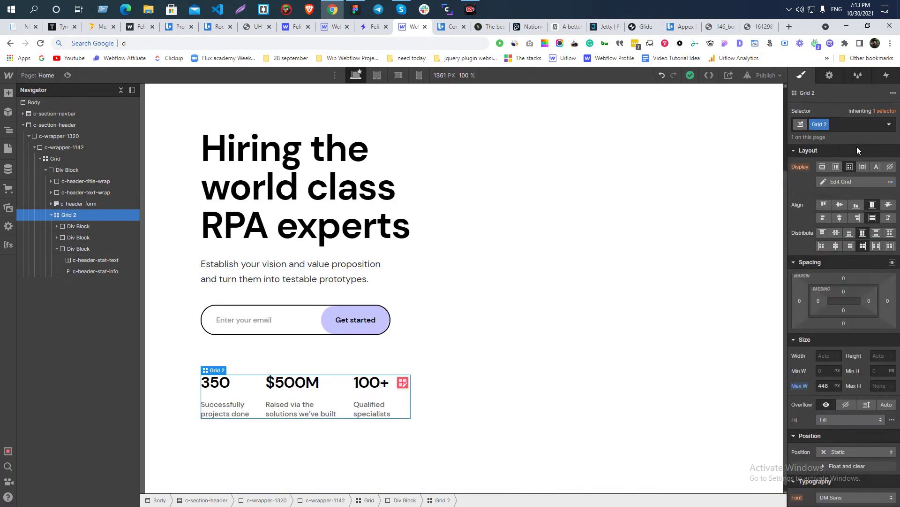
- Review the column sizes of Grid 2 in grid editing mode
click(454, 333)
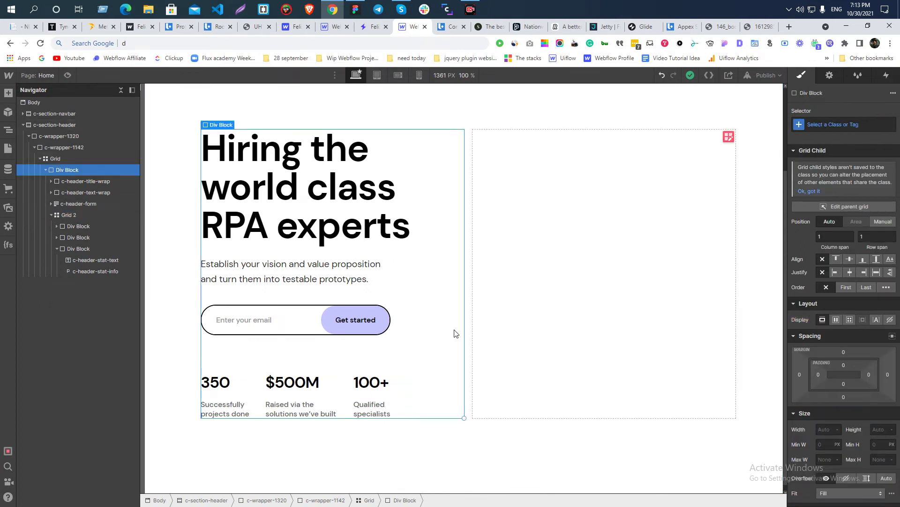
click(349, 399)
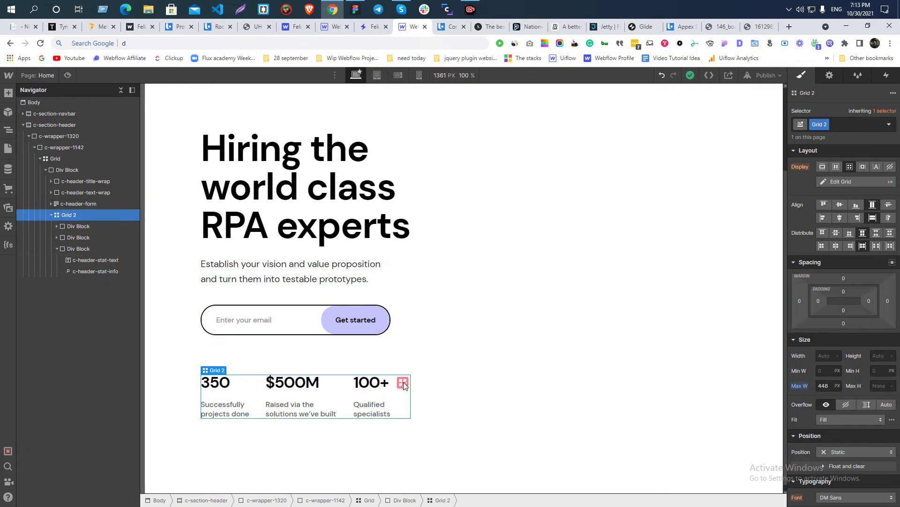
click(405, 381)
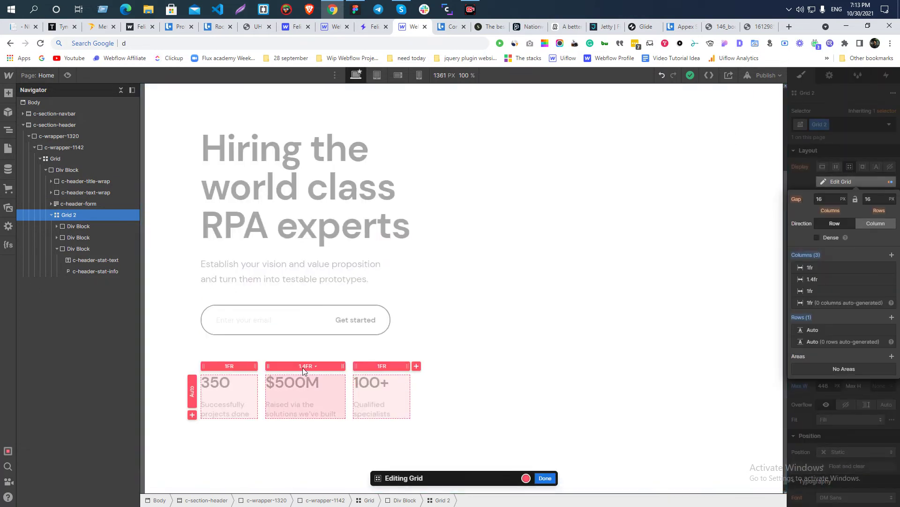
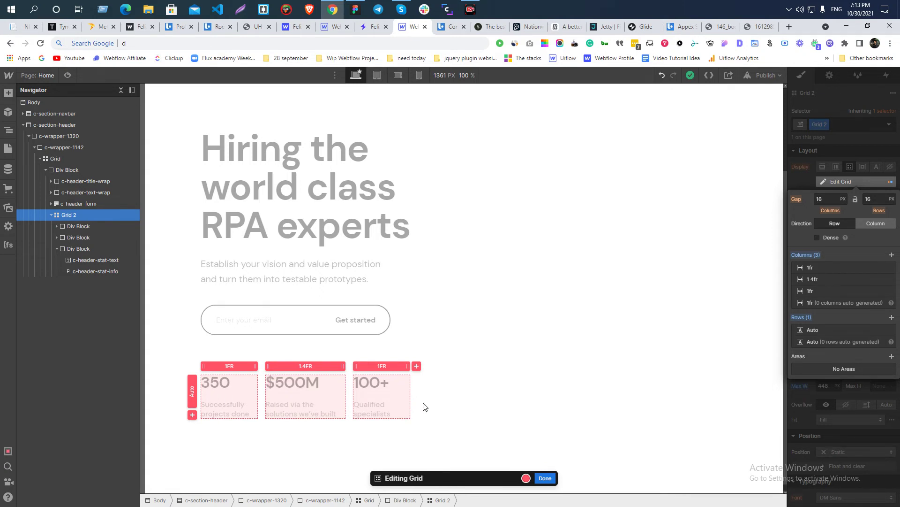
click(870, 148)
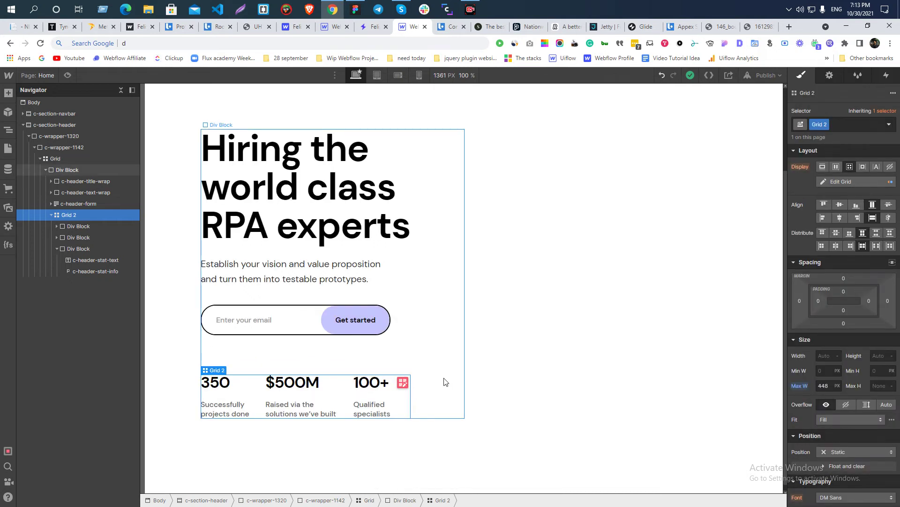
- Check the extent of the stats group in Figma and justify the "100+" Div Block to the end of its grid cell in Webflow
key(alt+Tab)
click(488, 279)
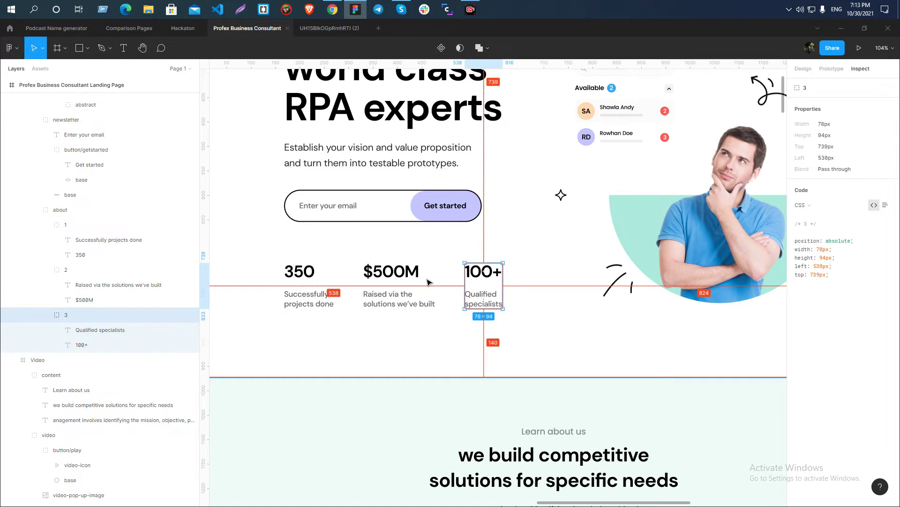
click(396, 284)
click(396, 285)
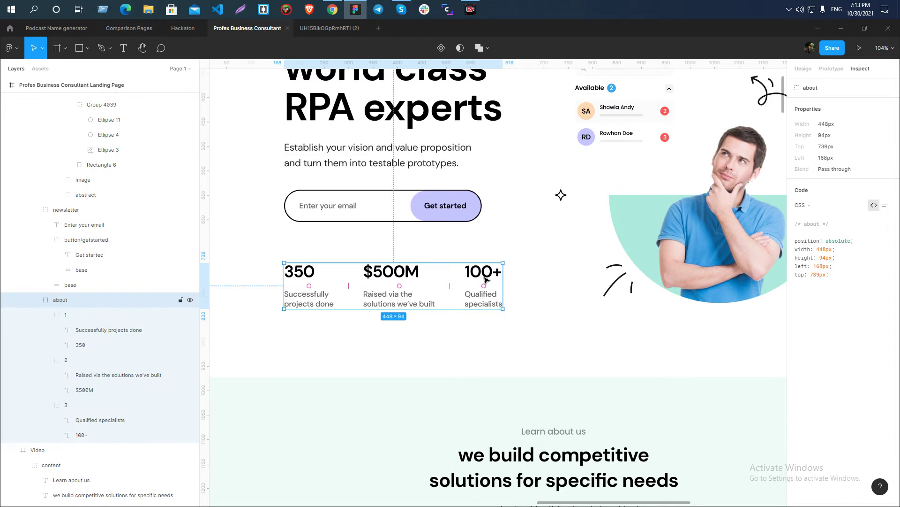
key(alt+Tab)
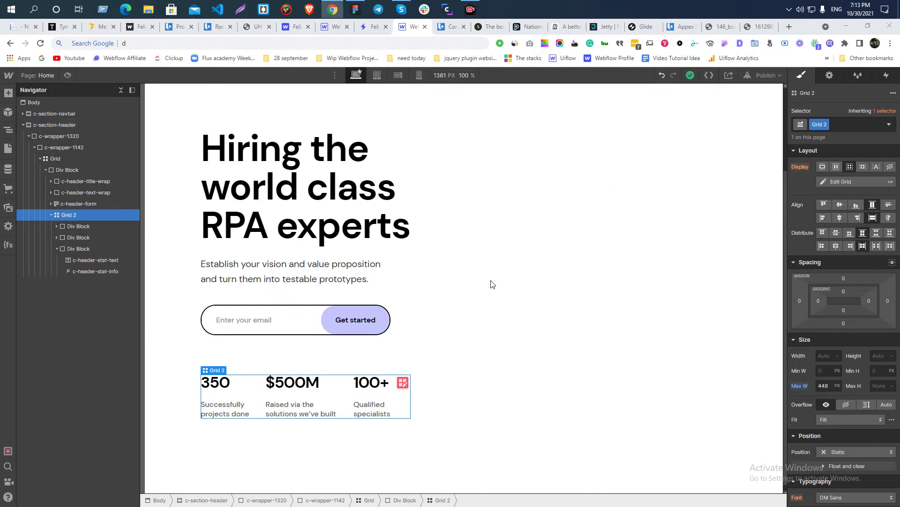
click(388, 399)
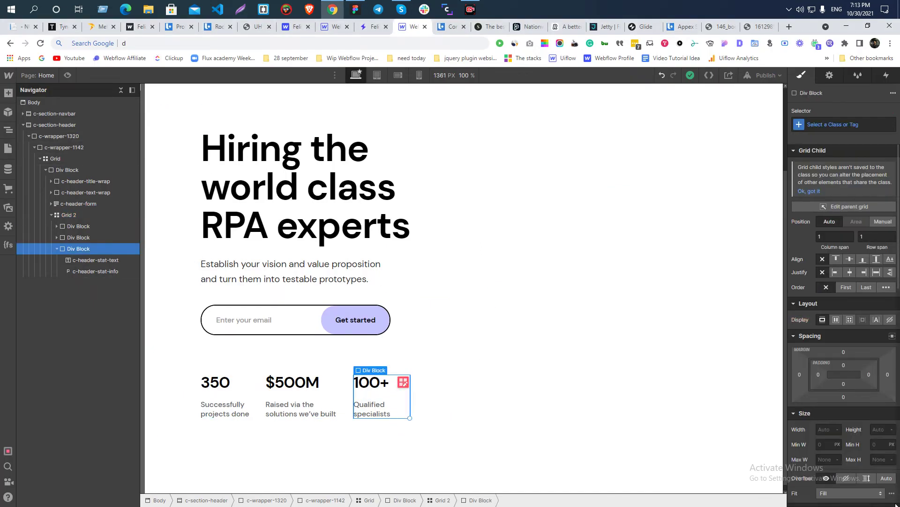
click(864, 273)
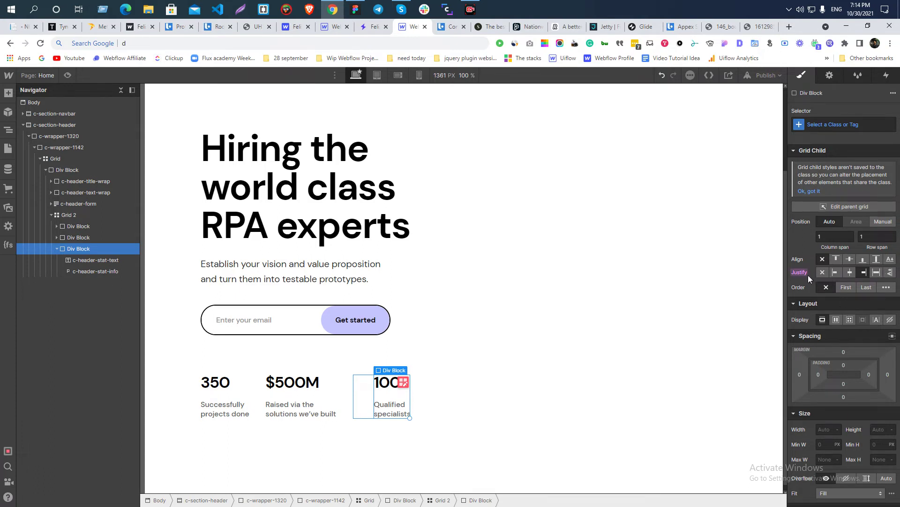
- Check the stats row in Figma and justify the "$500M" Div Block to the center of its grid cell in Webflow
click(57, 249)
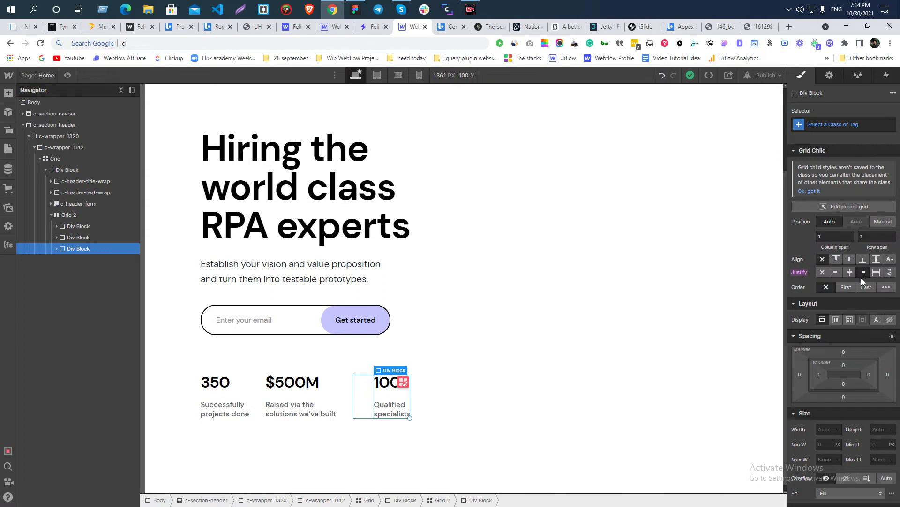
key(alt+Tab)
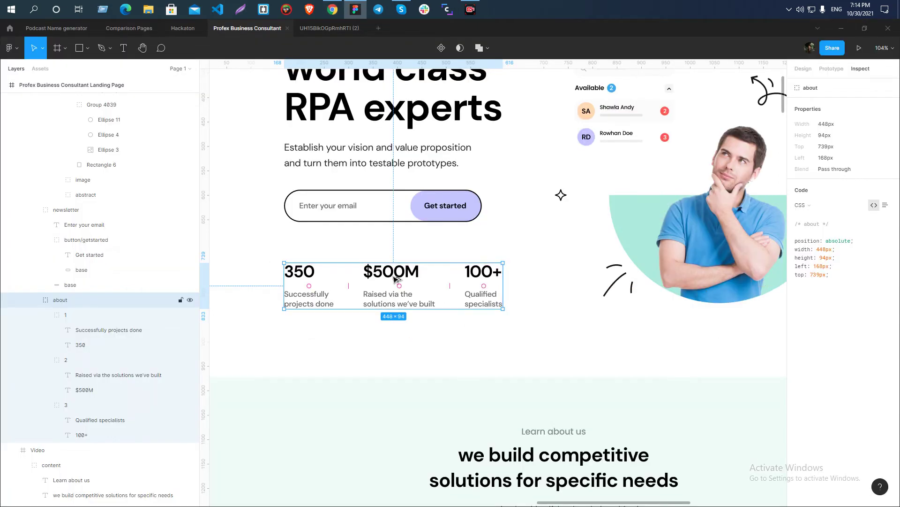
key(alt+Tab)
click(300, 394)
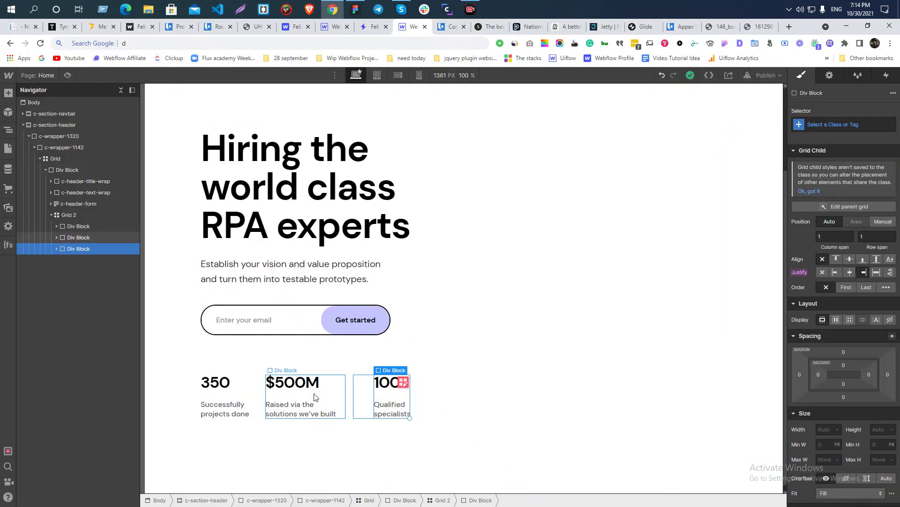
click(848, 272)
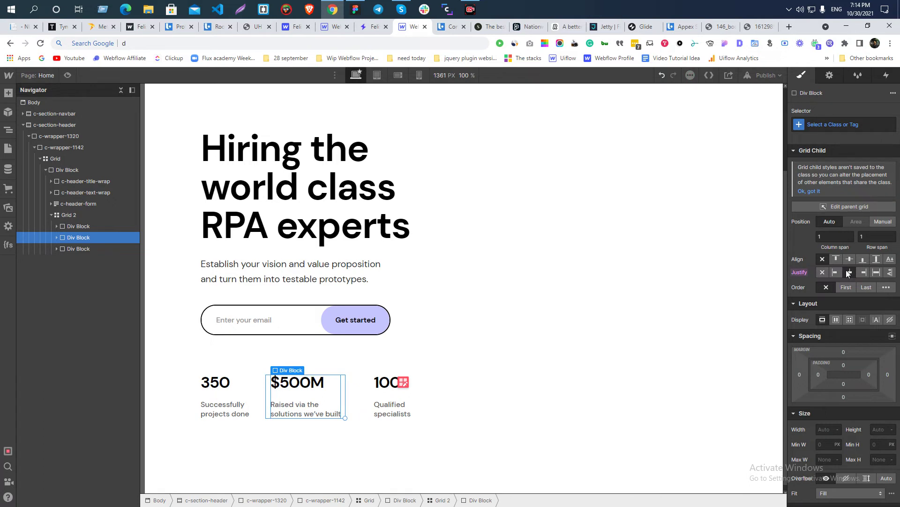
- Compare the stats row's alignment with Figma and examine the settings of the stat Div Blocks and Grid 2 in Webflow
click(240, 395)
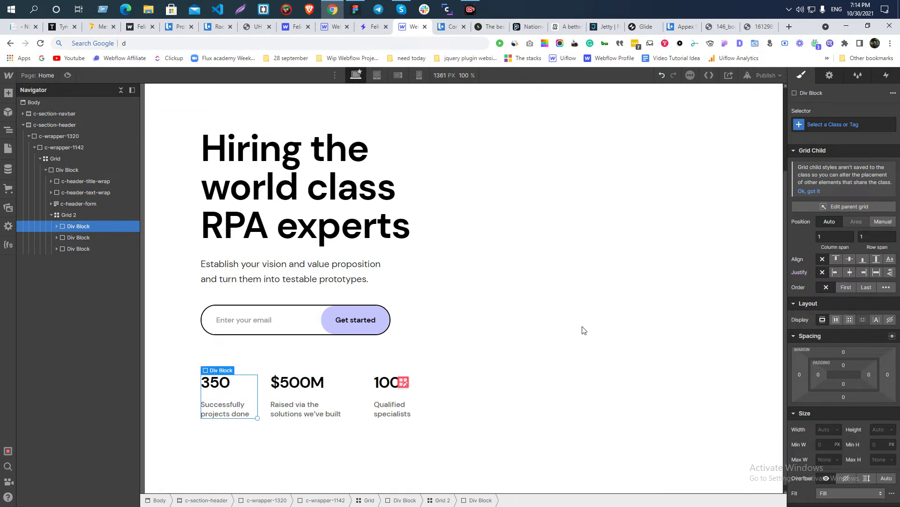
click(656, 299)
key(alt+Tab)
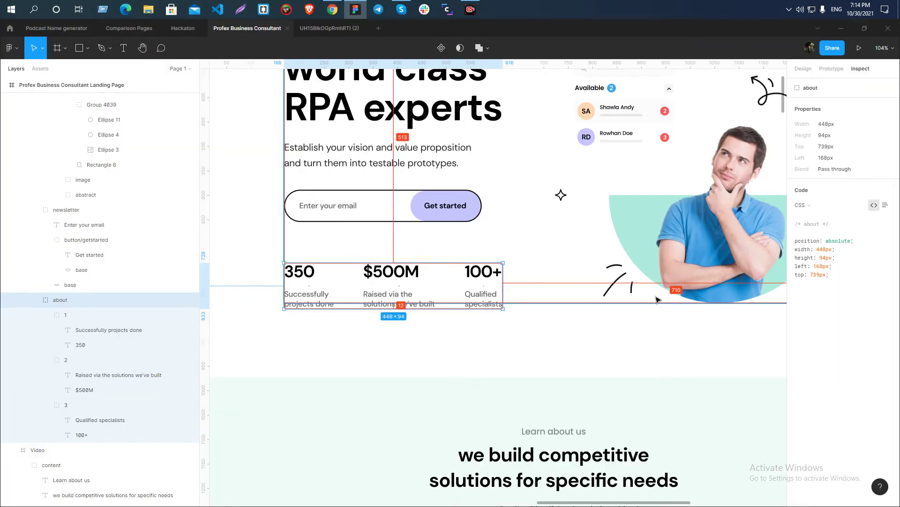
click(540, 390)
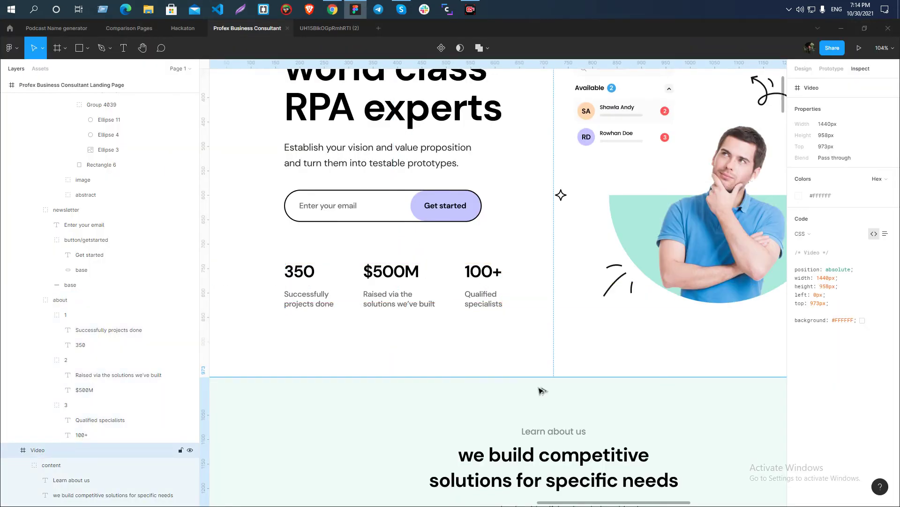
key(alt+Tab)
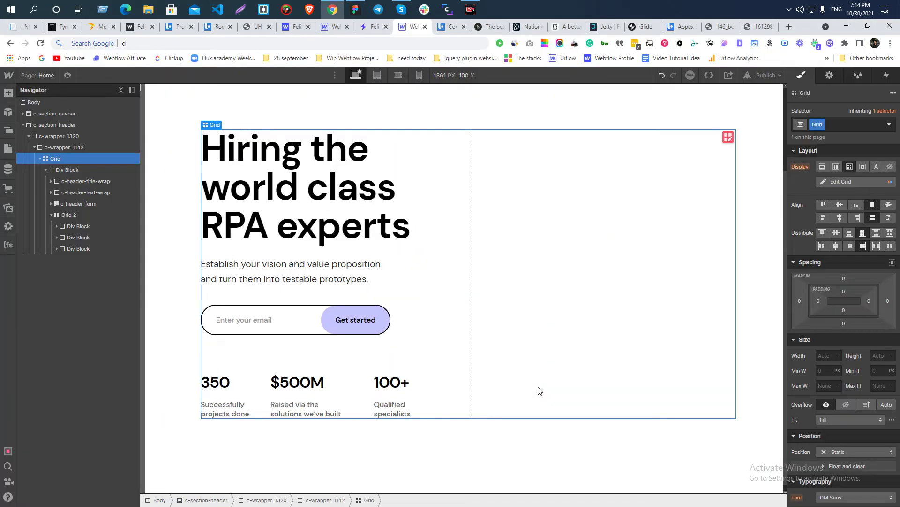
click(324, 392)
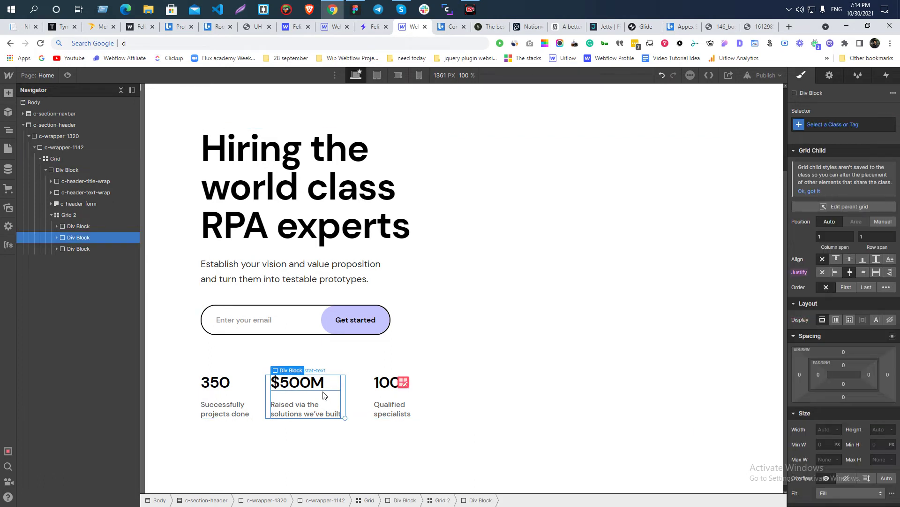
click(68, 215)
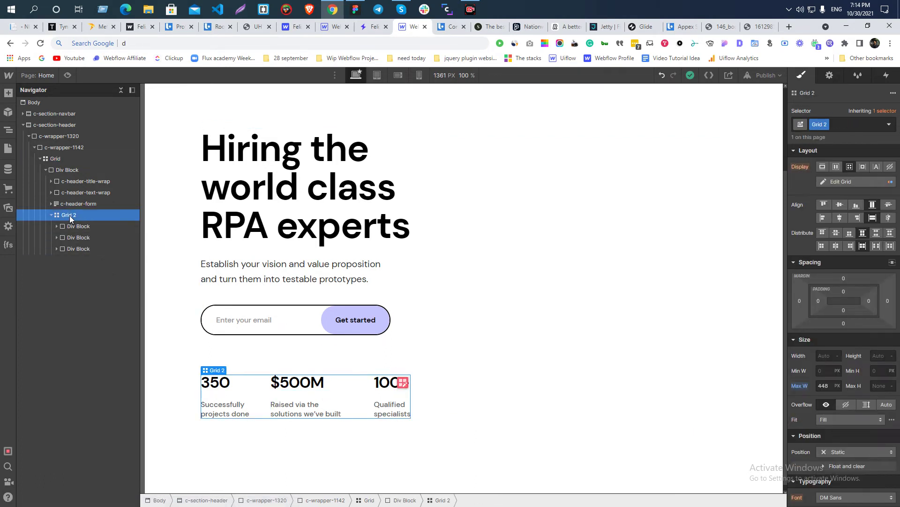
click(317, 400)
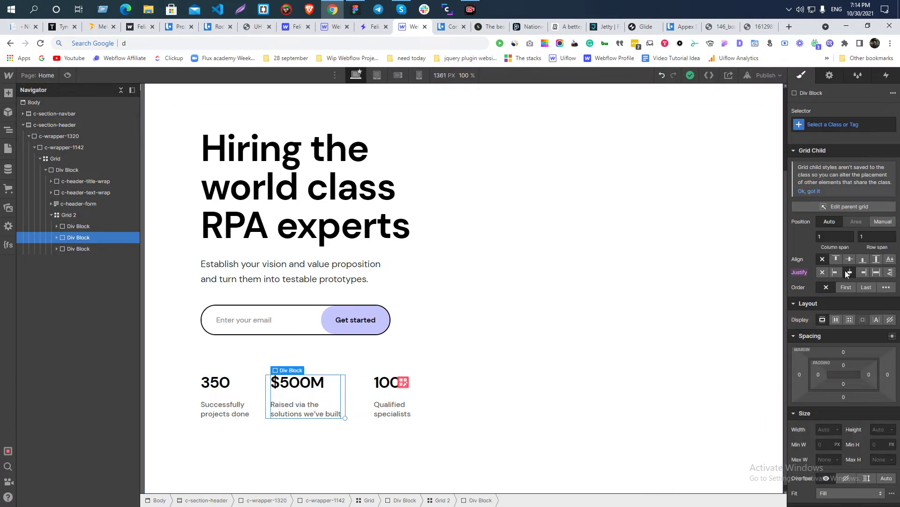
- Rename the class of Grid 2 to c-header-stat-grid
click(69, 218)
double_click(820, 124)
text(c-header-)
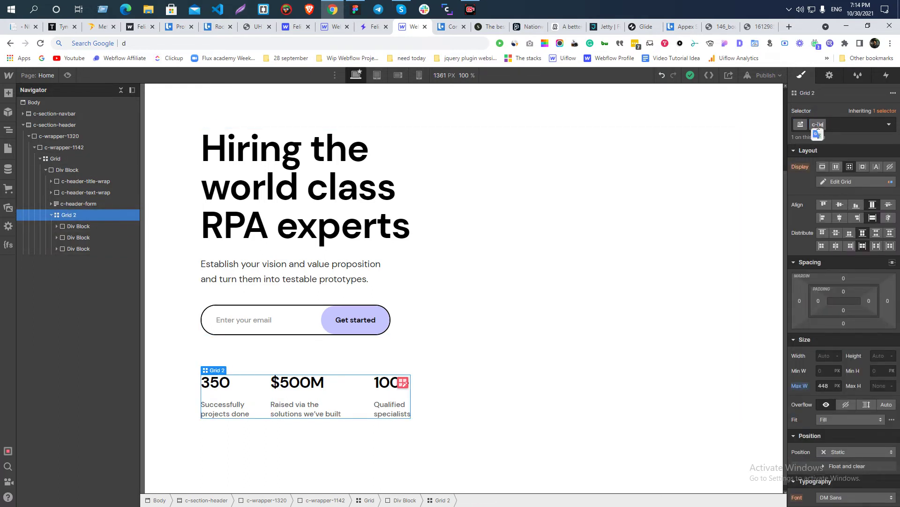
text(stat-grid)
key(Return)
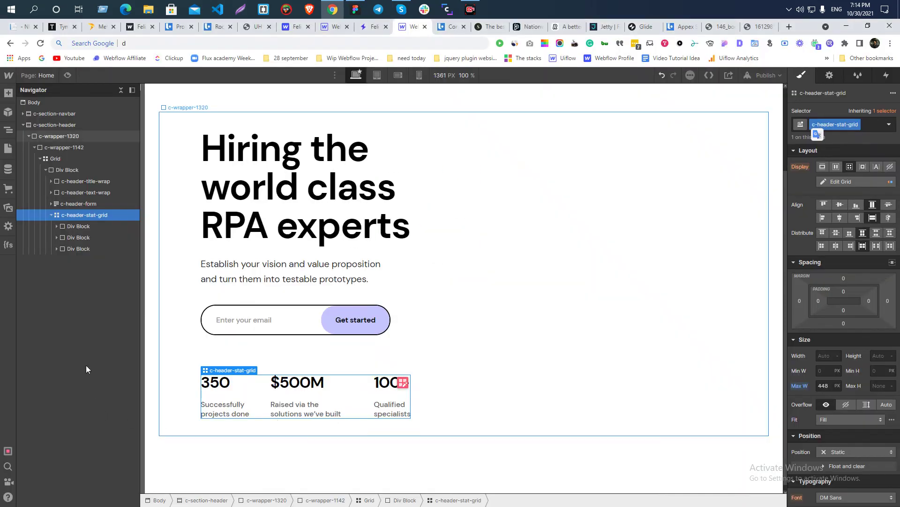
- Review the grid child settings of the second and third Div Blocks inside c-header-stat-grid
click(71, 237)
click(70, 248)
click(65, 215)
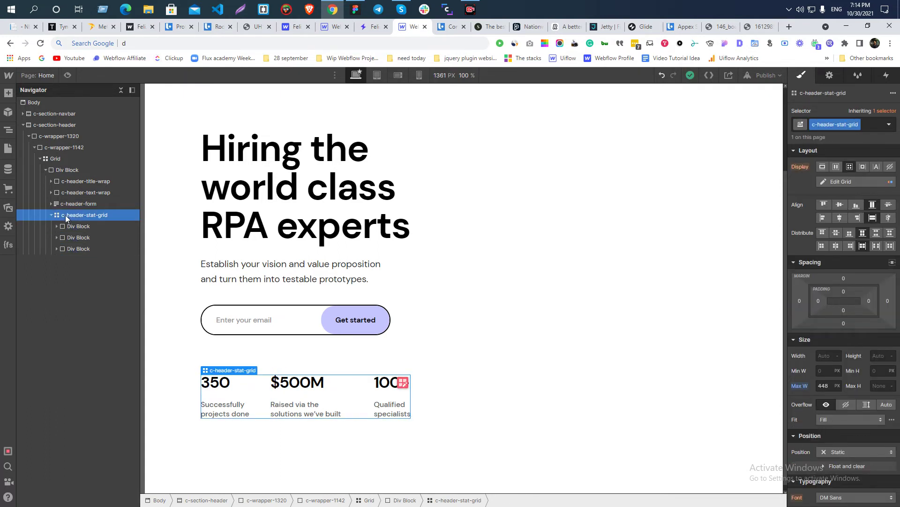
click(305, 401)
click(382, 398)
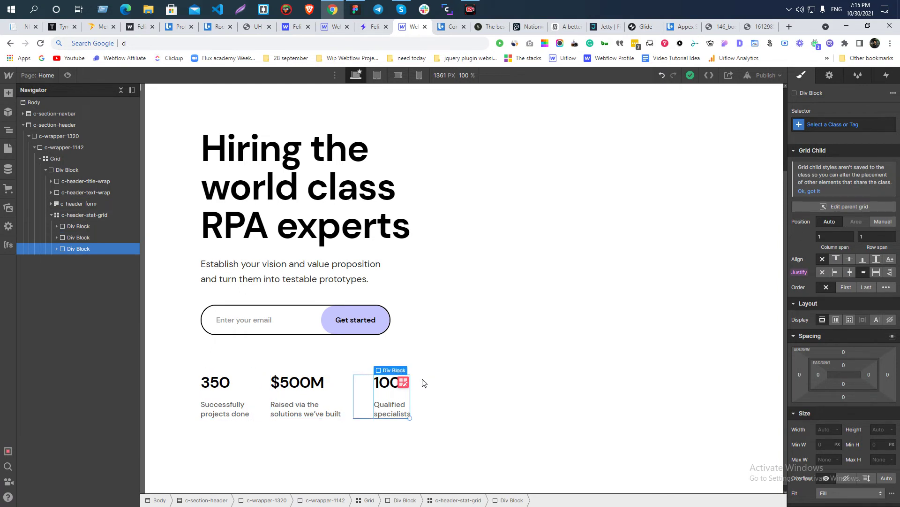
click(73, 214)
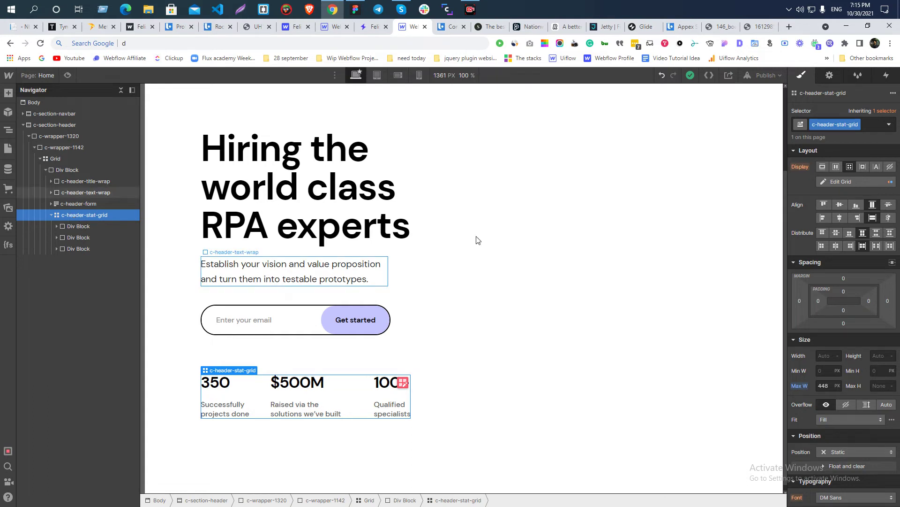
- Publish the site to its webflow.io domain and open the live page
click(768, 76)
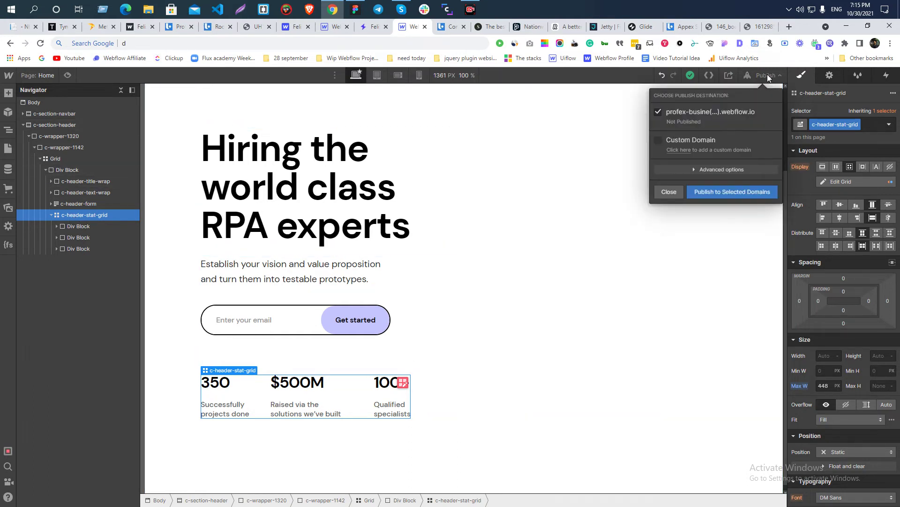
click(715, 190)
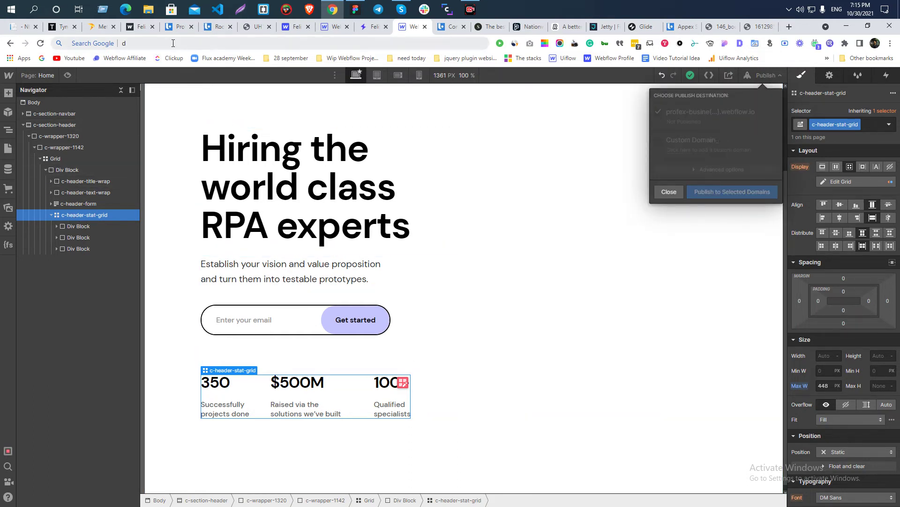
click(222, 48)
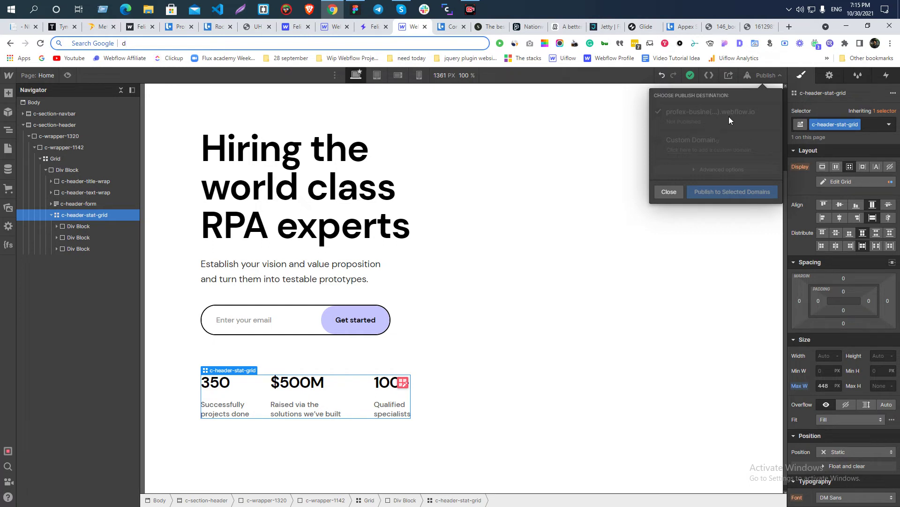
click(760, 114)
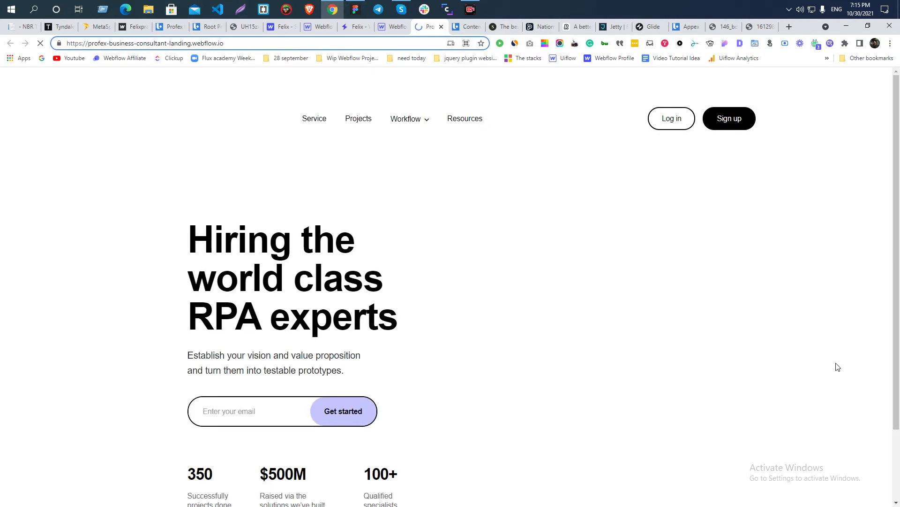
- Inspect the styles of the "100+" stat block on the live page with the browser's developer tools
scroll(313, 303, down, 2)
right_click(310, 396)
click(332, 377)
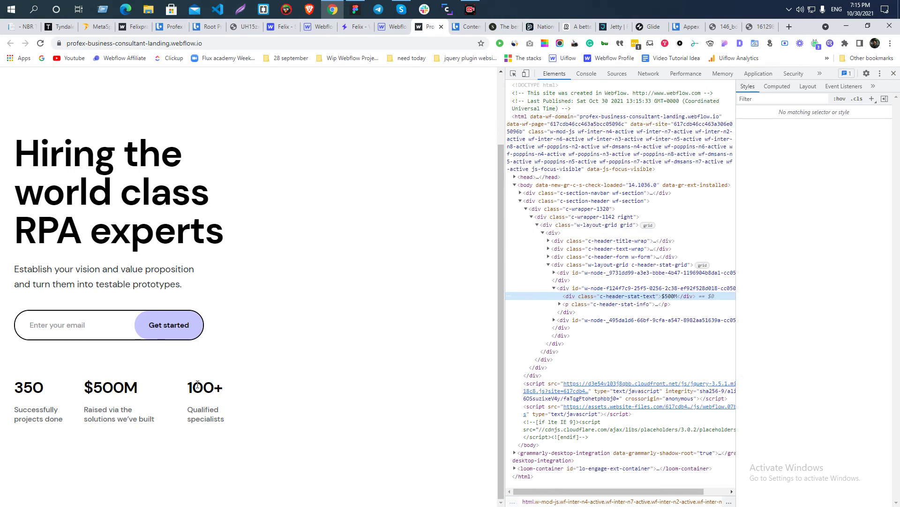
click(514, 77)
click(201, 392)
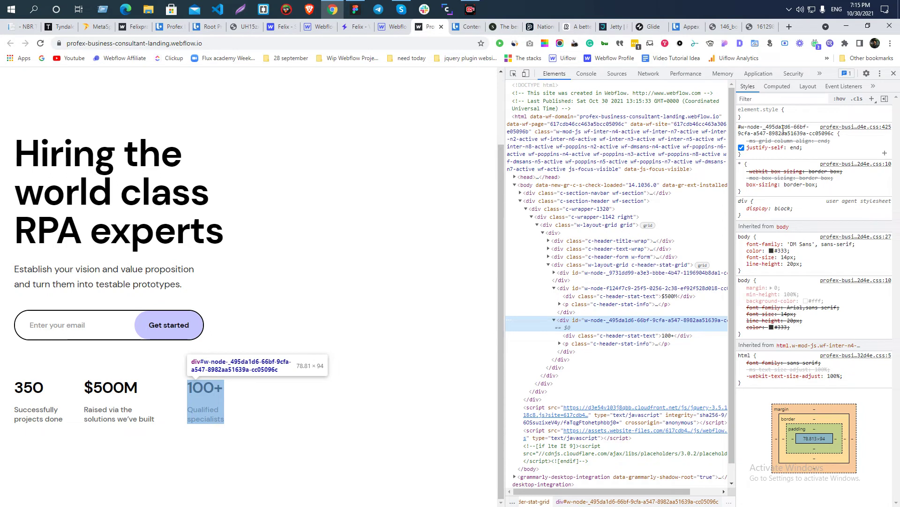
- Try justify-self: start on the "100+" block in the developer tools, reload the live page and close the tools
click(752, 148)
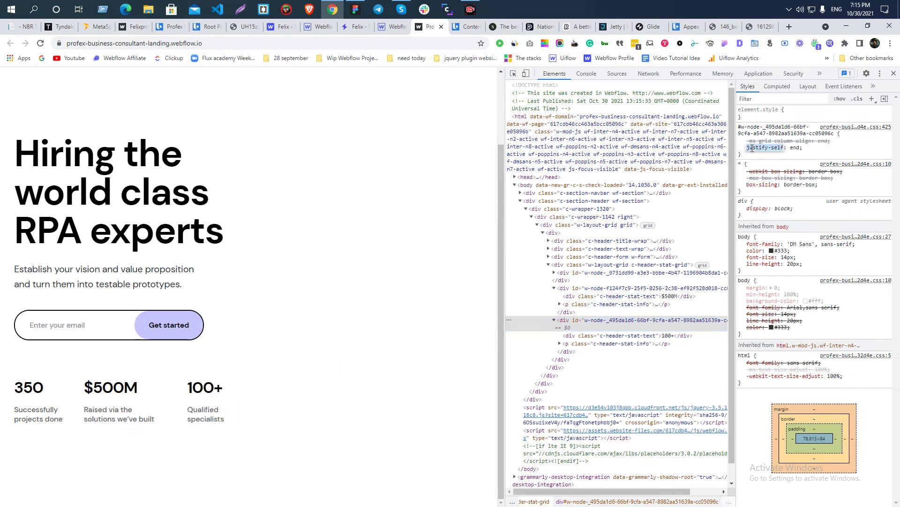
click(793, 148)
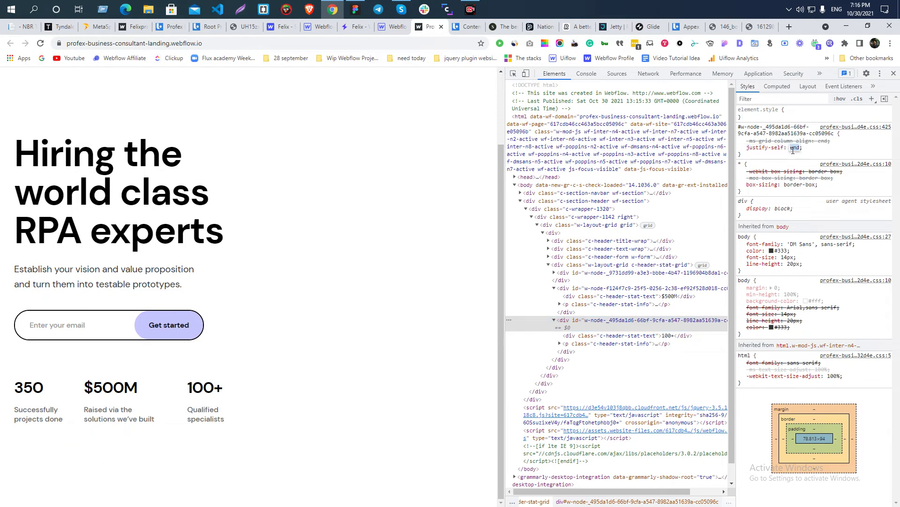
text(sta)
key(Return)
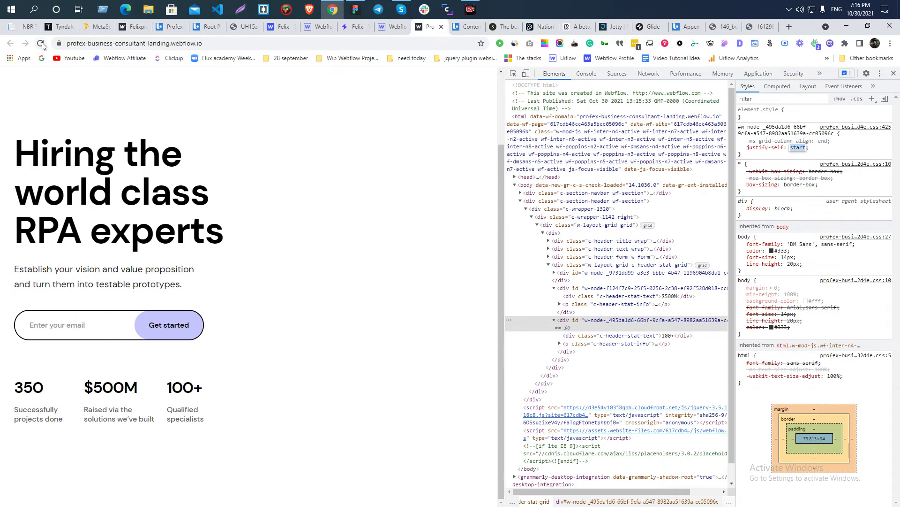
click(40, 43)
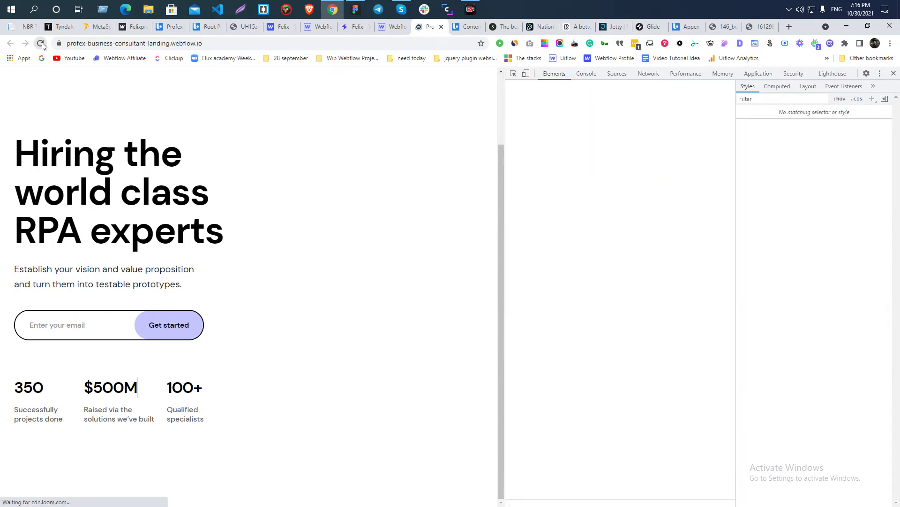
click(893, 73)
- Return to Webflow, dismiss the publish dialog and examine the hero section's illustration side in Figma
click(393, 26)
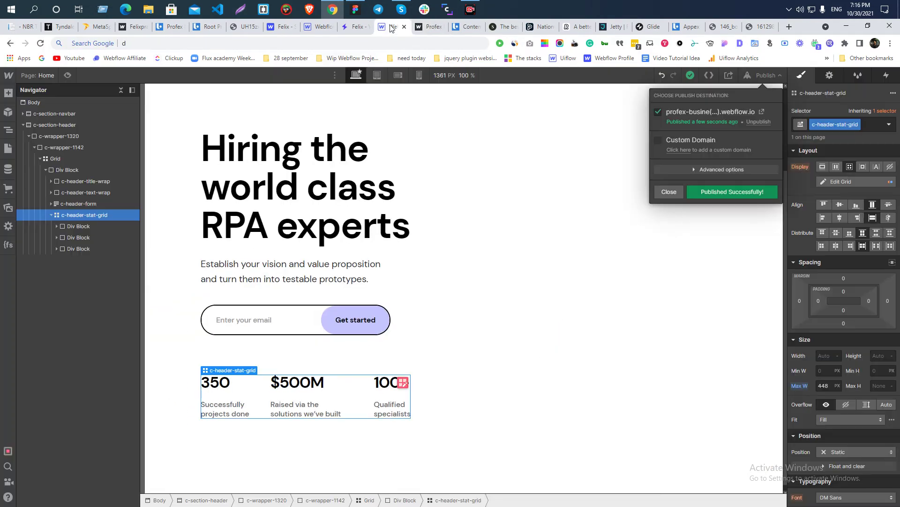
key(Escape)
key(alt+Tab)
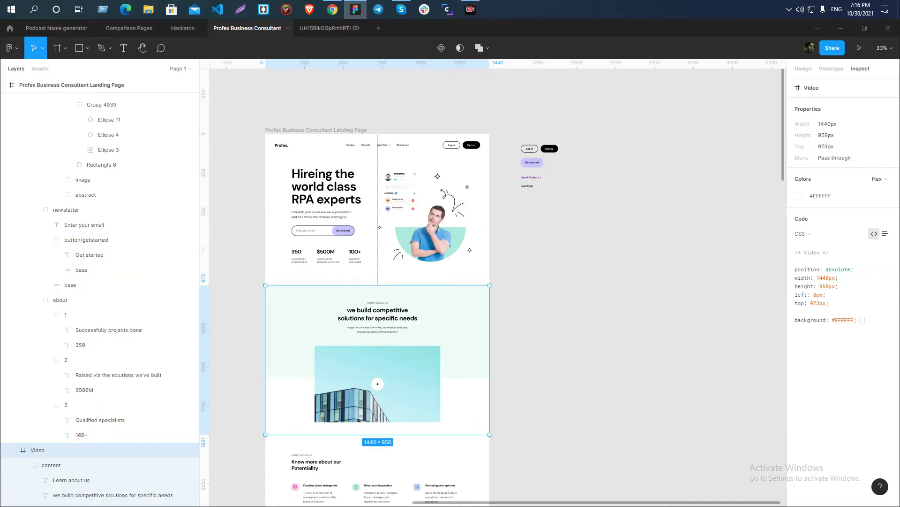
scroll(391, 228, up, 3)
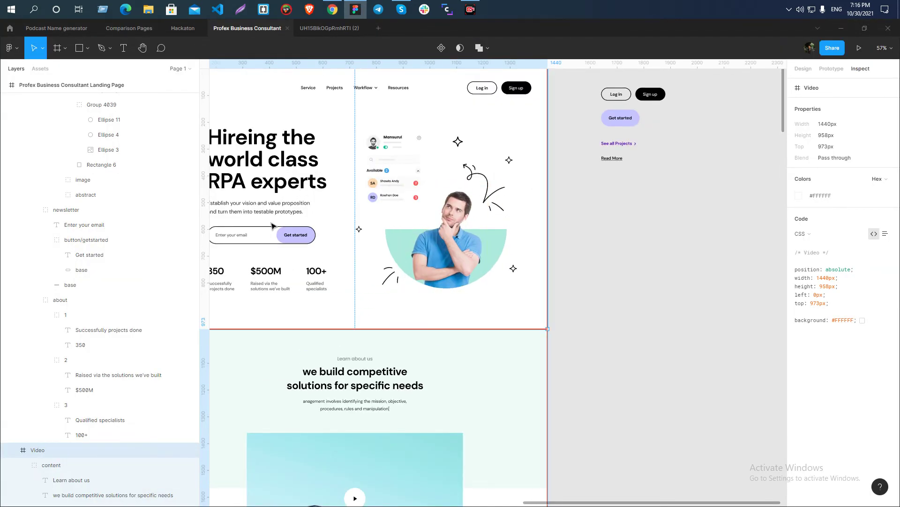
scroll(391, 228, down, 3)
click(365, 219)
key(alt+Tab)
- Add a Div Block to the second column of the hero Grid in Webflow and insert an Image element inside it
click(595, 297)
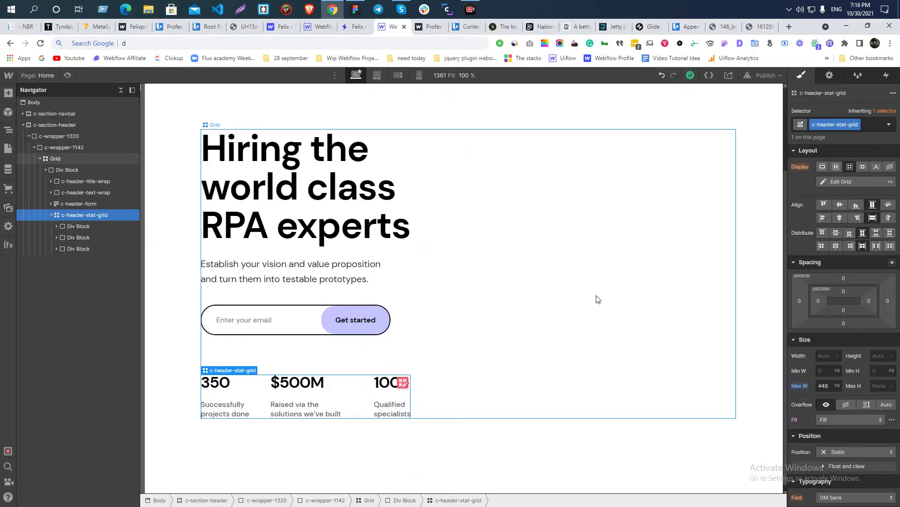
key(ctrl+e)
text(d)
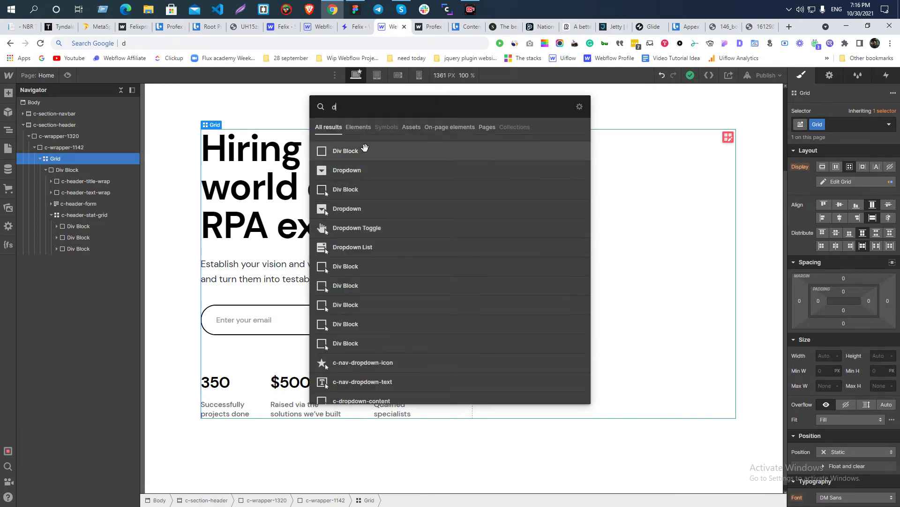
key(Return)
key(ctrl+e)
text(im)
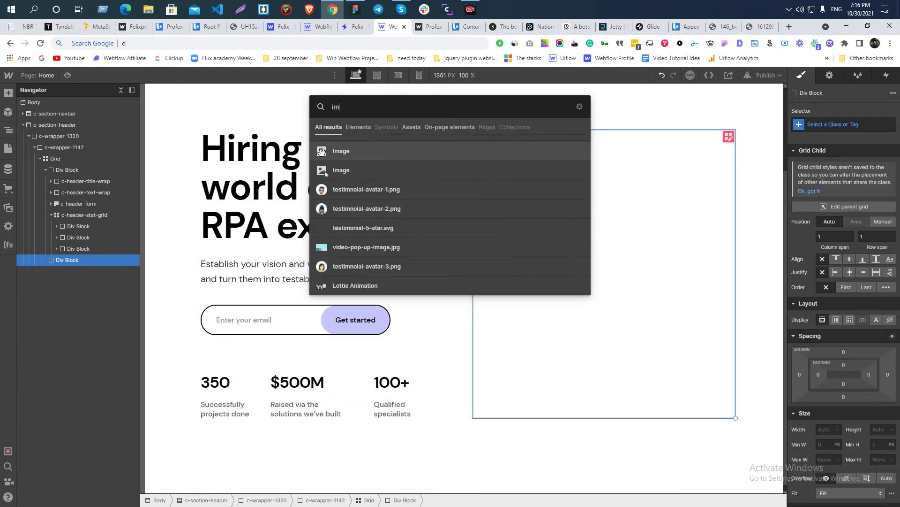
key(Return)
- Search the image assets for "head" and use header-illustration.png as the new image's source
click(543, 224)
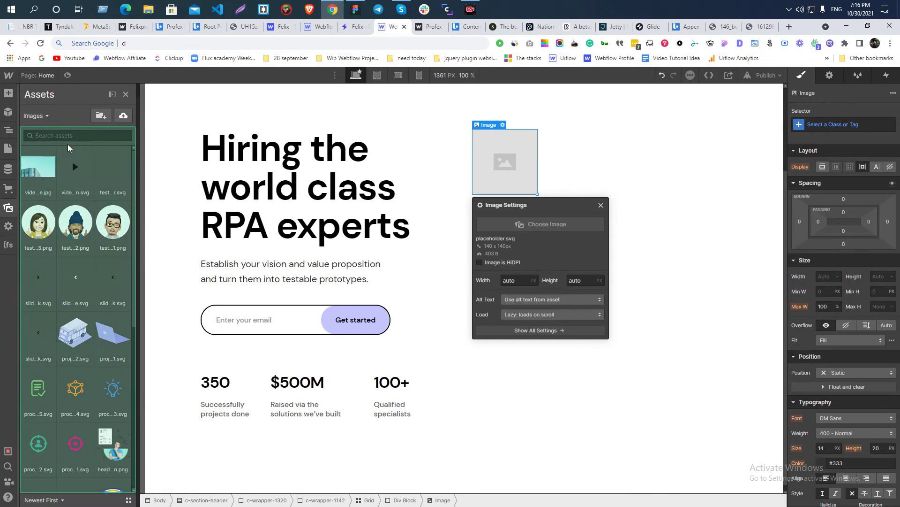
text(head)
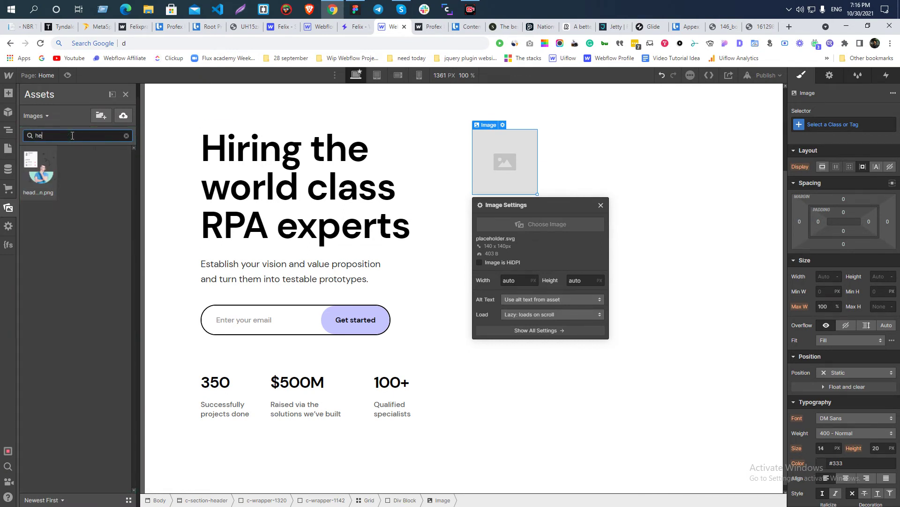
click(39, 169)
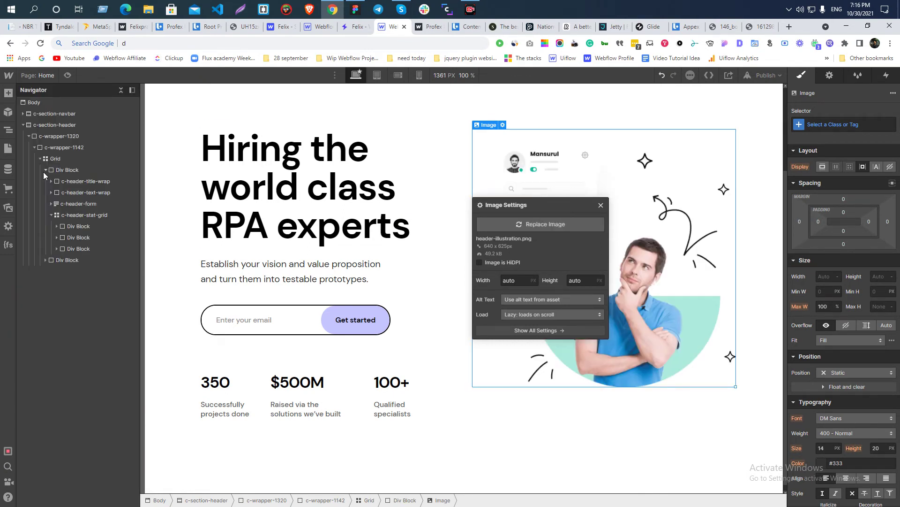
- Close the image settings and rename the hero Grid's class to c-header-content-grid
click(602, 156)
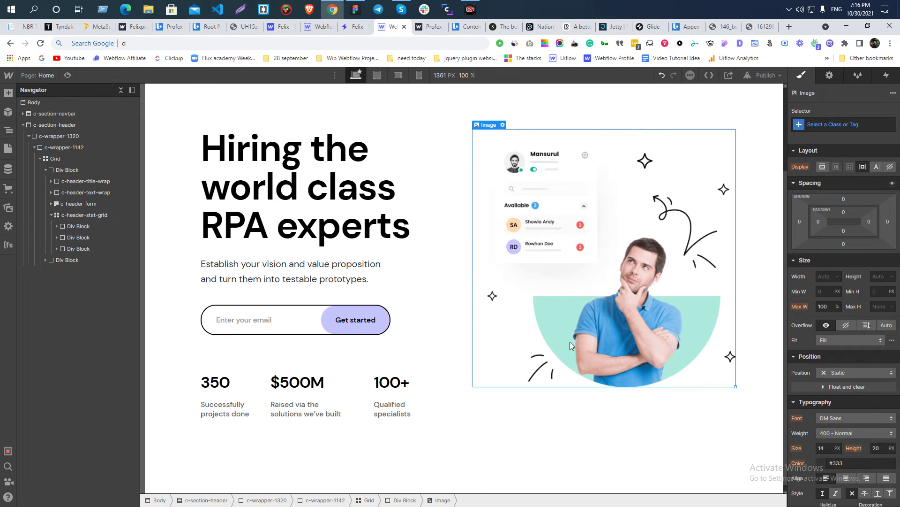
click(46, 170)
click(55, 162)
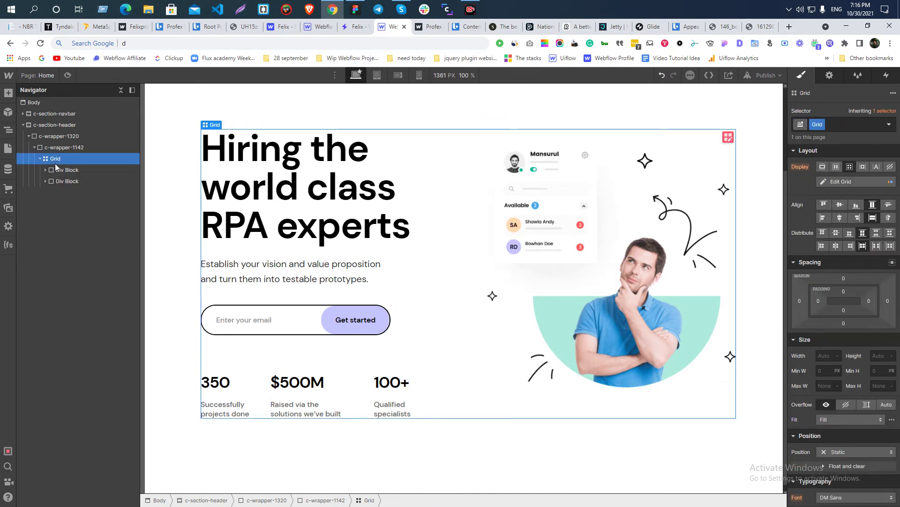
click(818, 124)
text(c-header-col)
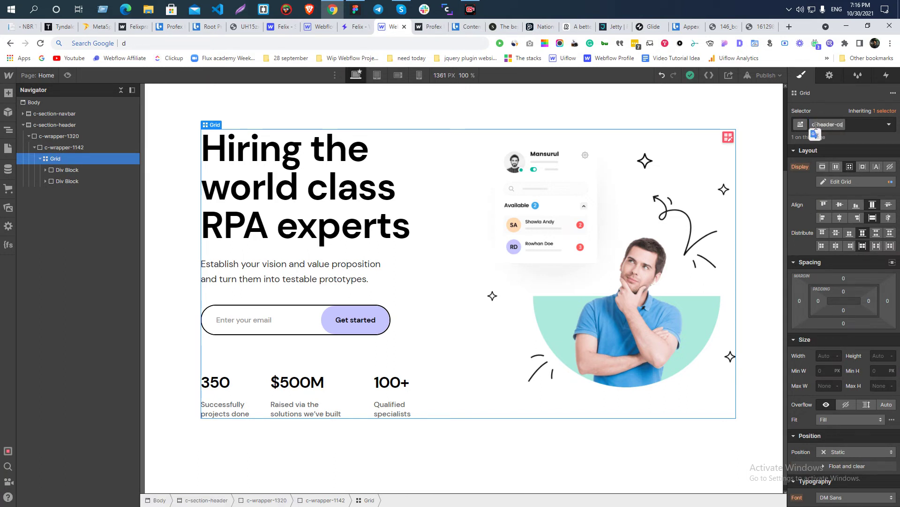
text(tent-grid)
key(Return)
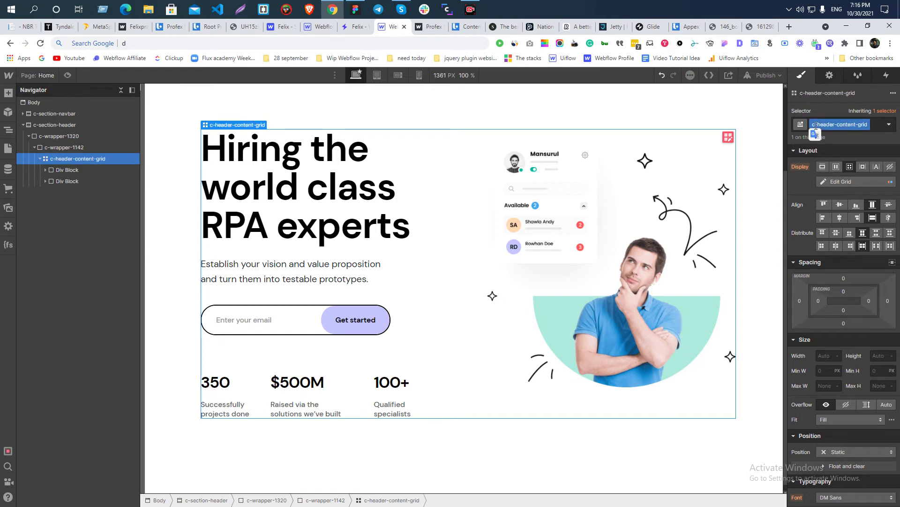
- Select the Div Block holding the illustration and preview the page's hero section
click(586, 311)
key(alt+Tab)
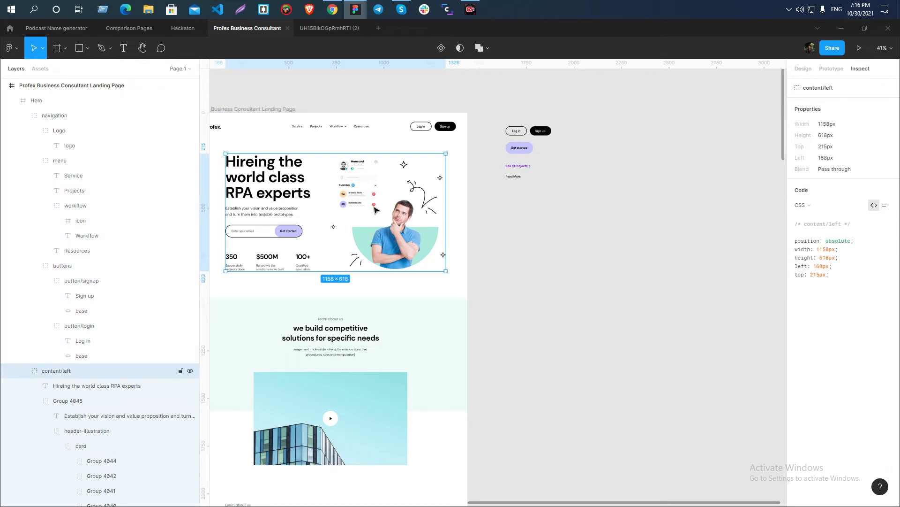
key(alt+Tab)
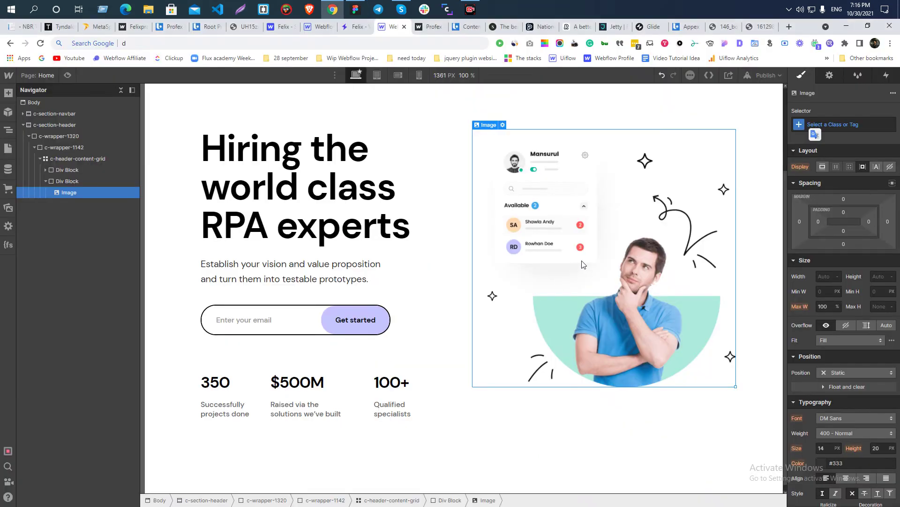
click(45, 181)
click(69, 182)
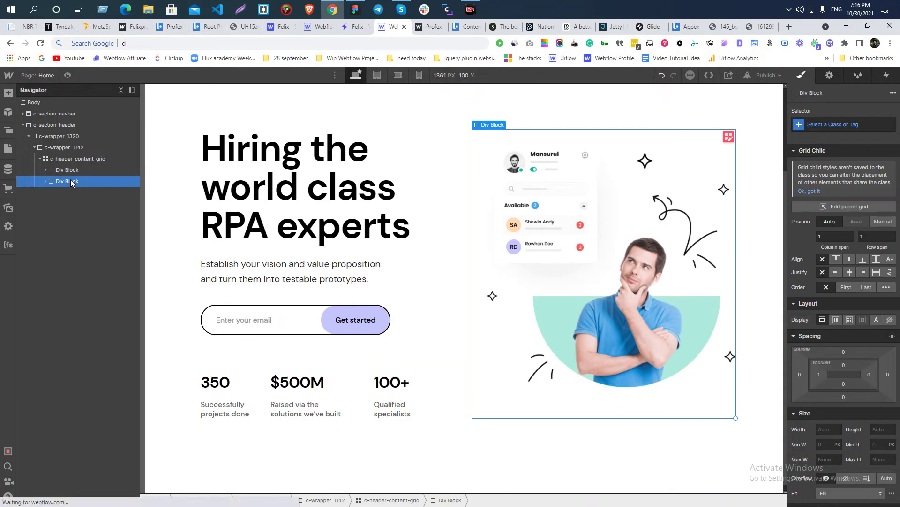
click(68, 75)
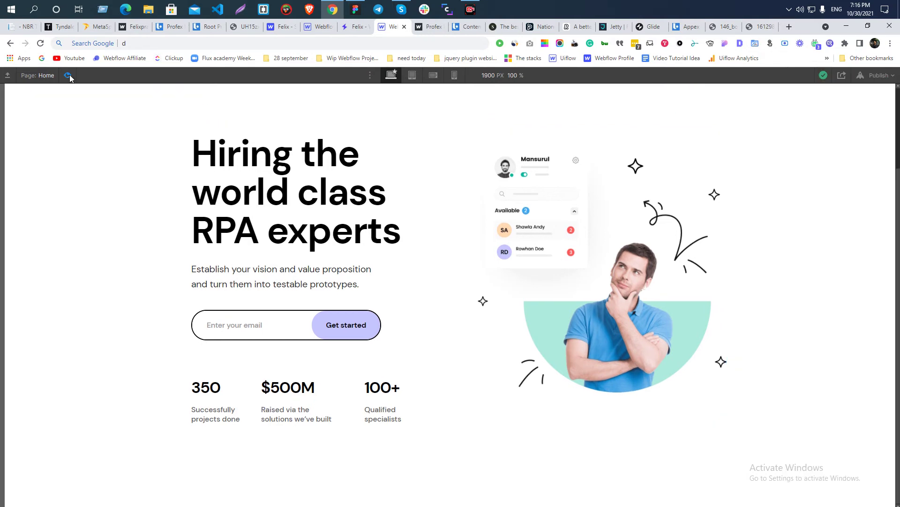
scroll(675, 242, down, 2)
- Examine the hero section and its illustration card in Figma, comparing them with the Webflow preview
key(alt+Tab)
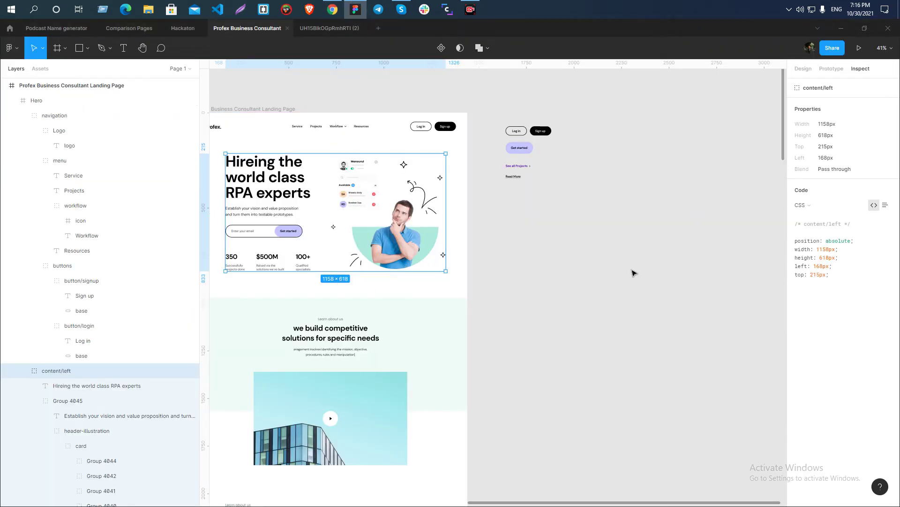
scroll(680, 269, up, 5)
scroll(441, 172, down, 2)
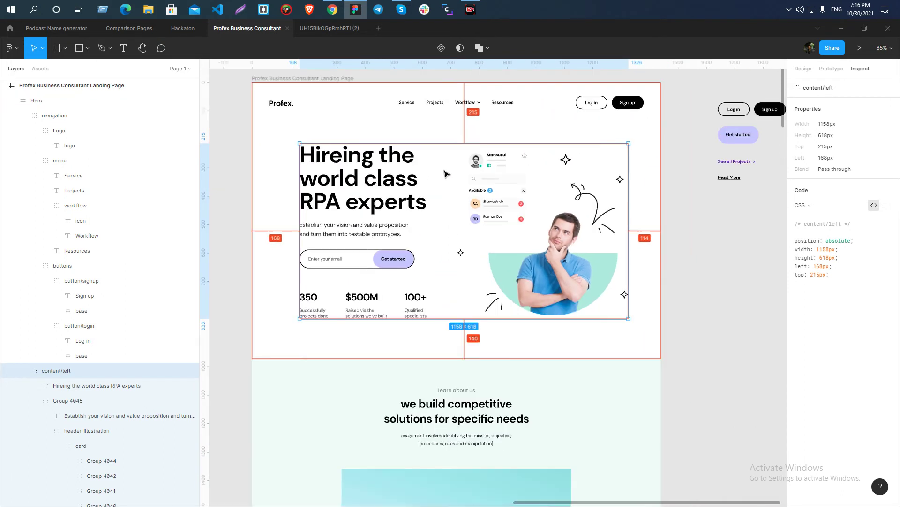
click(696, 274)
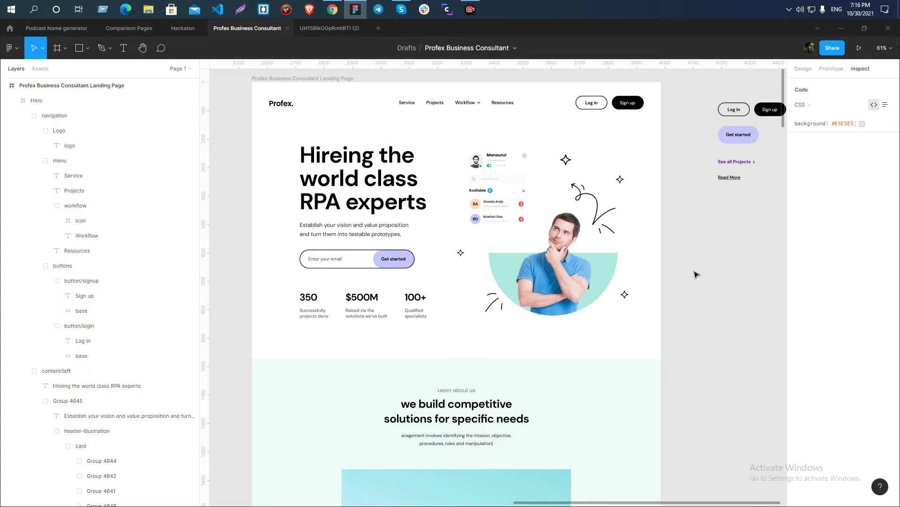
key(alt+Tab)
key(alt+Tab)
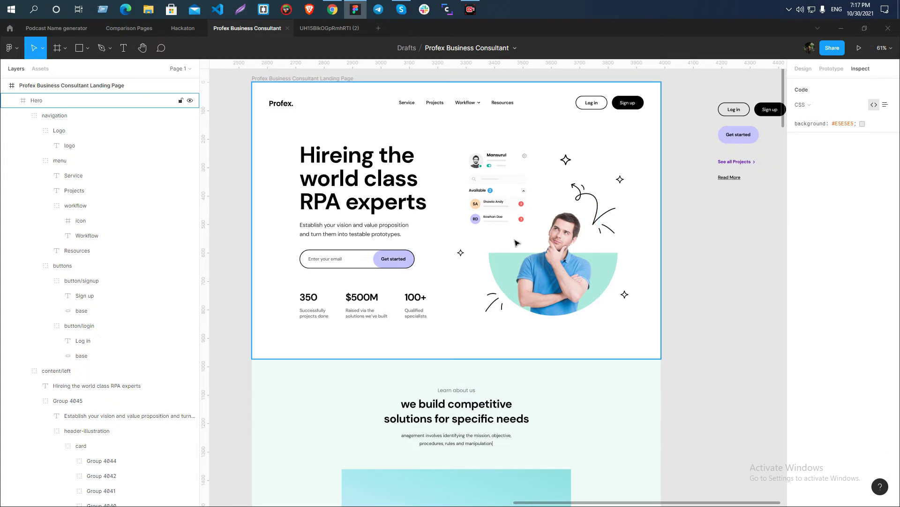
scroll(513, 239, up, 5)
key(alt+Tab)
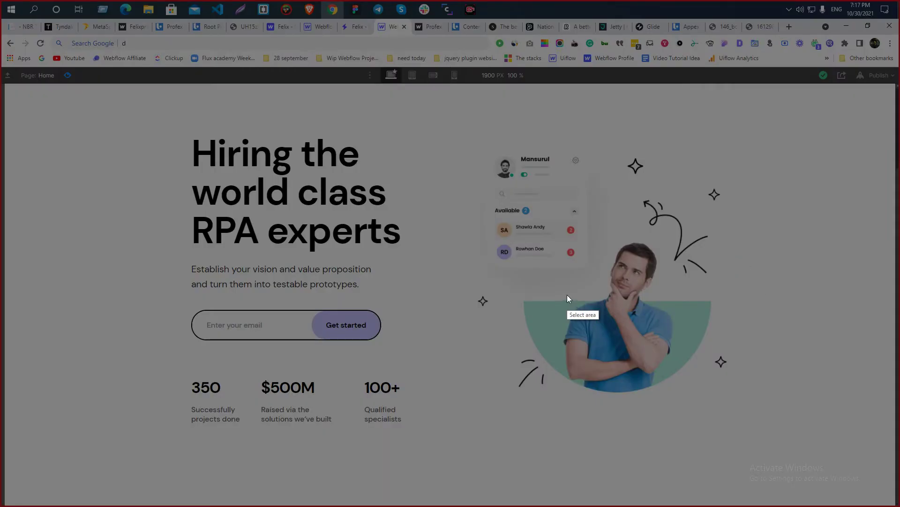
- Mark out the illustration's card with a 287x400 screen capture area, discard the capture and leave the preview
drag(478, 131, 613, 319)
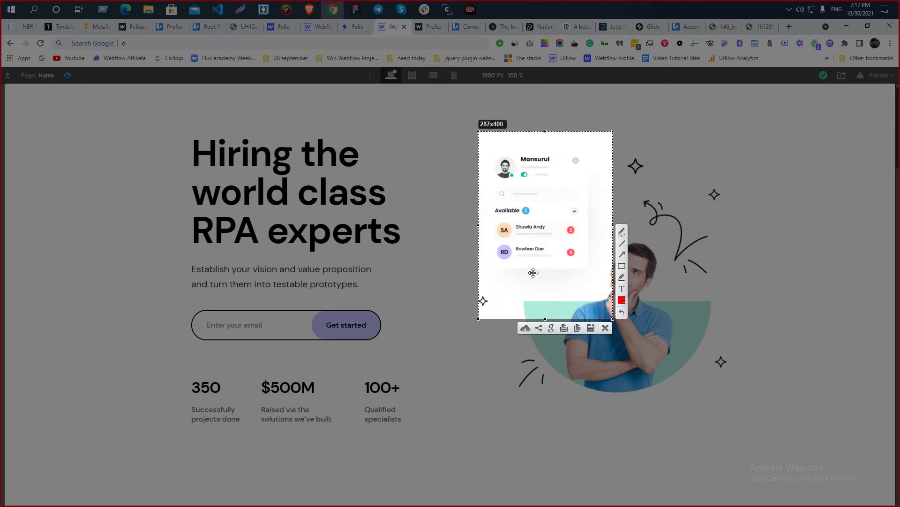
click(605, 327)
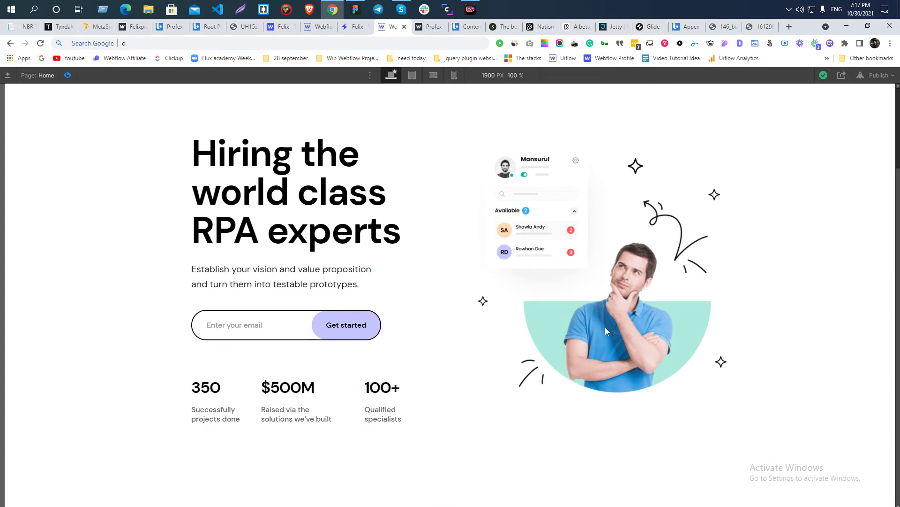
click(68, 77)
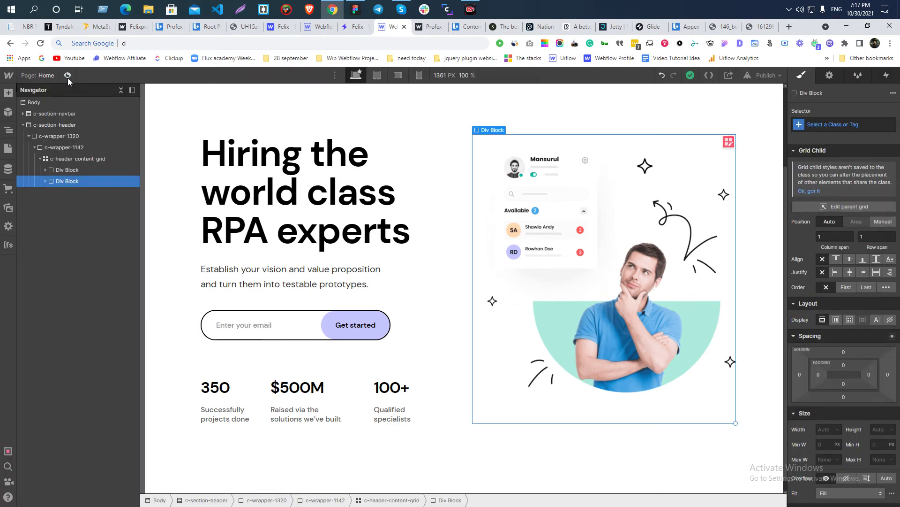
- Vertically centre the items in c-header-content-grid and check the illustration's placement against the Figma hero section
click(468, 330)
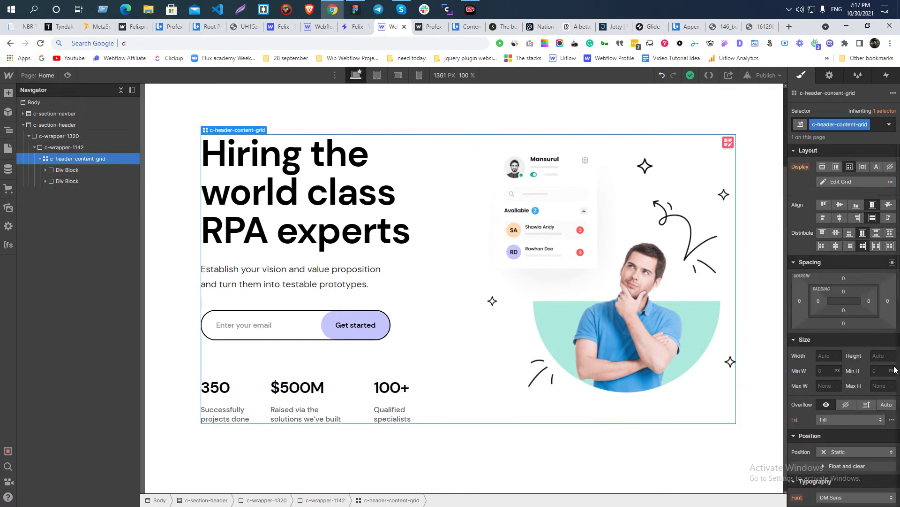
click(840, 204)
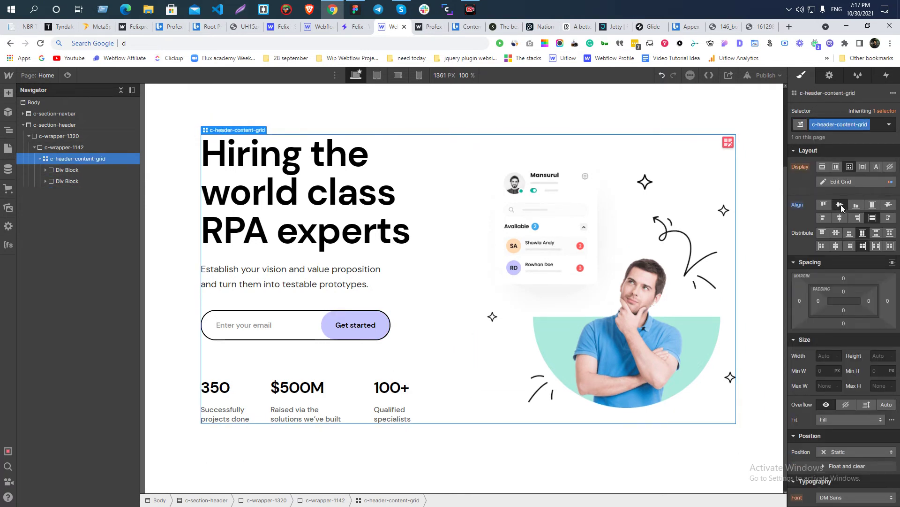
key(alt+Tab)
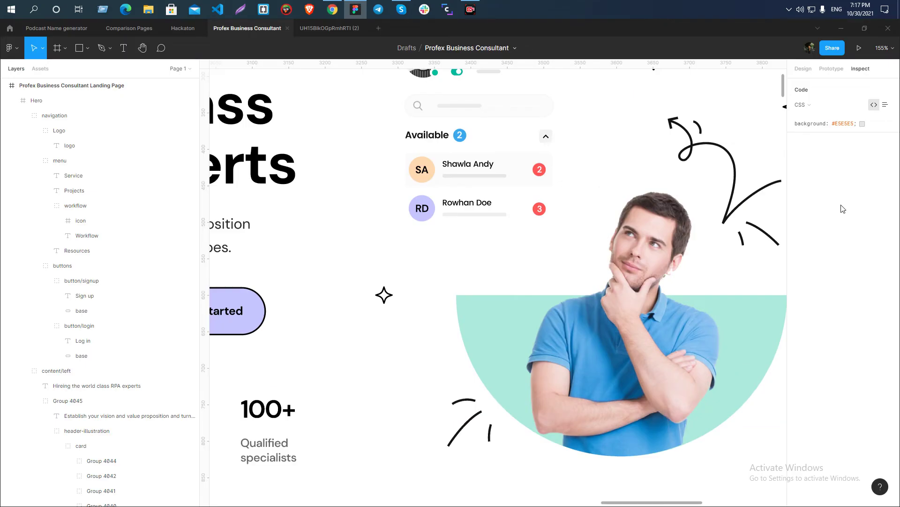
scroll(422, 310, down, 5)
scroll(466, 302, up, 3)
scroll(510, 113, down, 2)
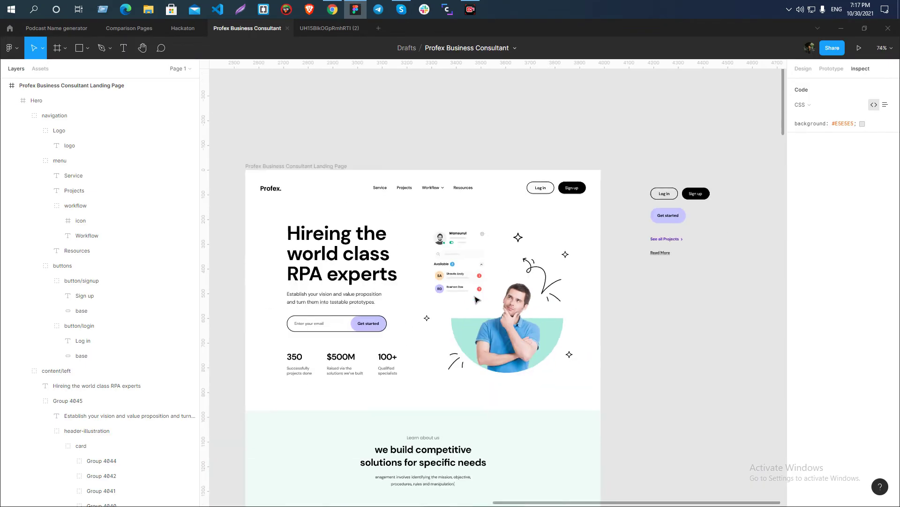
click(498, 269)
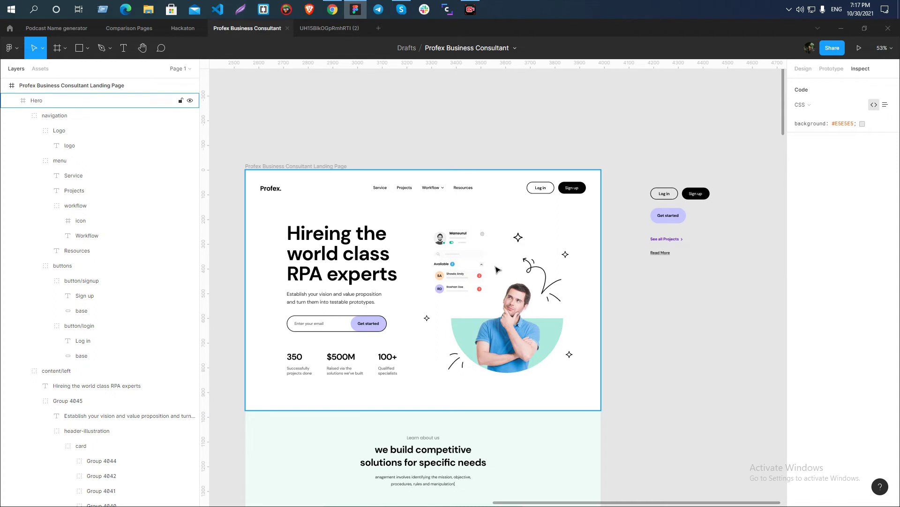
scroll(498, 270, up, 2)
key(alt+Tab)
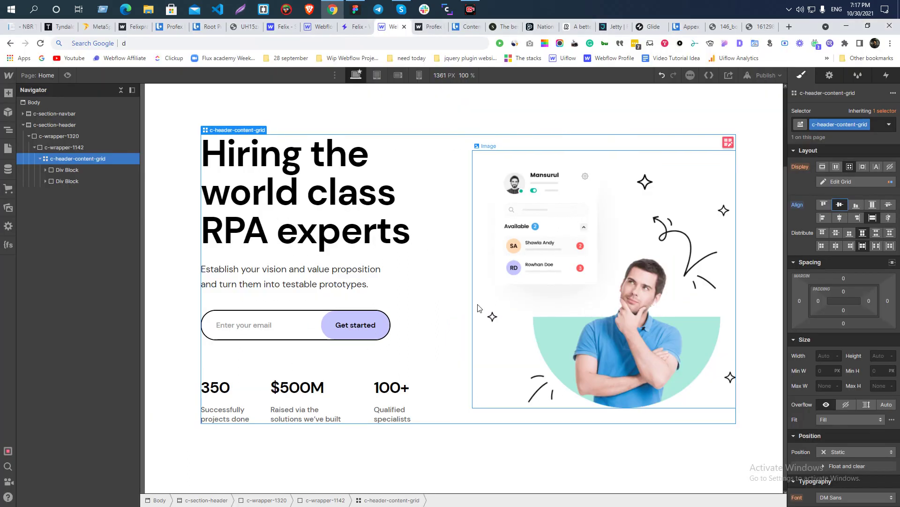
- Preview the centred hero section and inspect the heading and header-illustration group in Figma
click(67, 75)
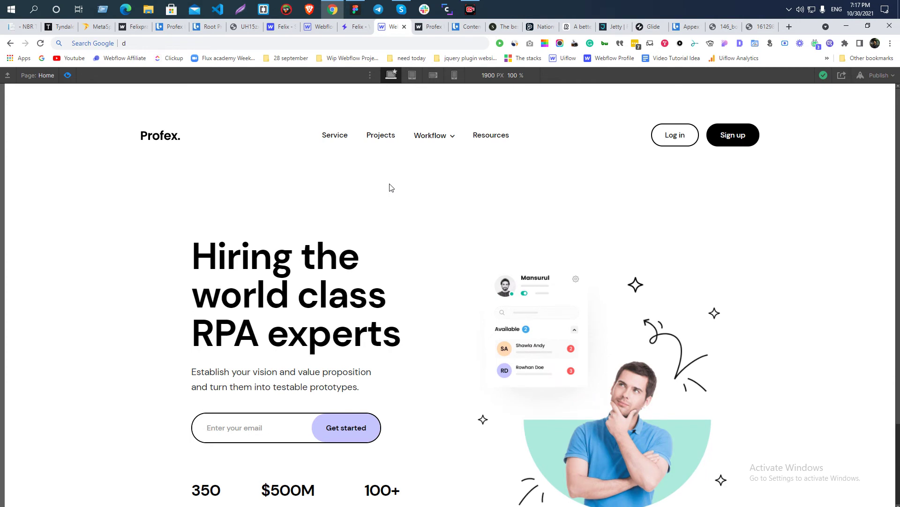
key(alt+Tab)
scroll(468, 284, down, 2)
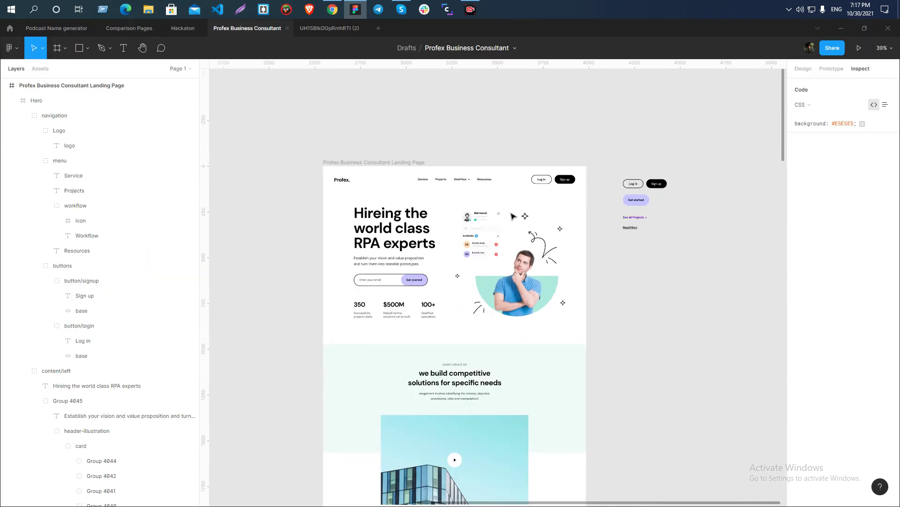
scroll(468, 284, up, 3)
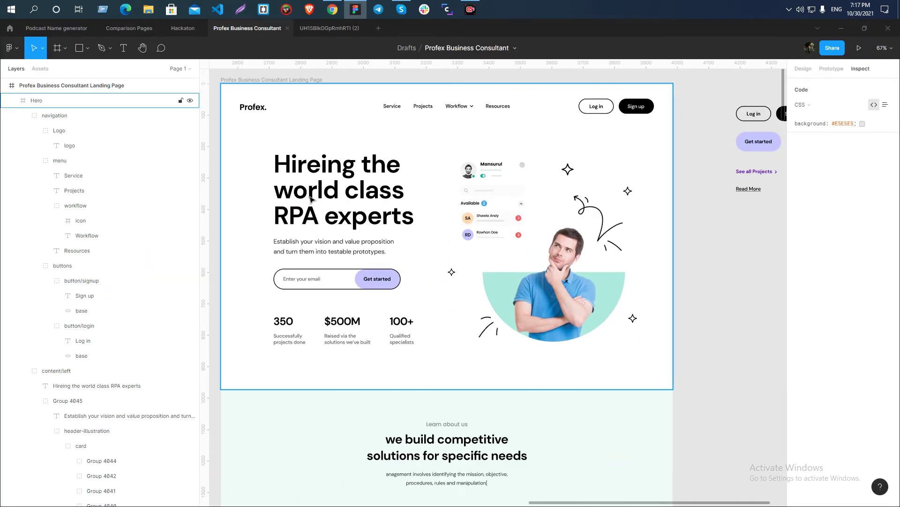
click(317, 182)
click(536, 190)
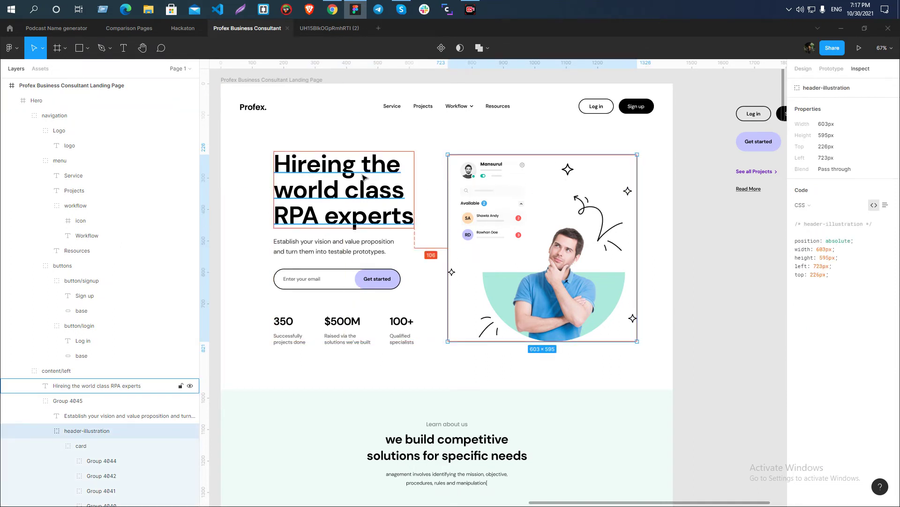
click(736, 265)
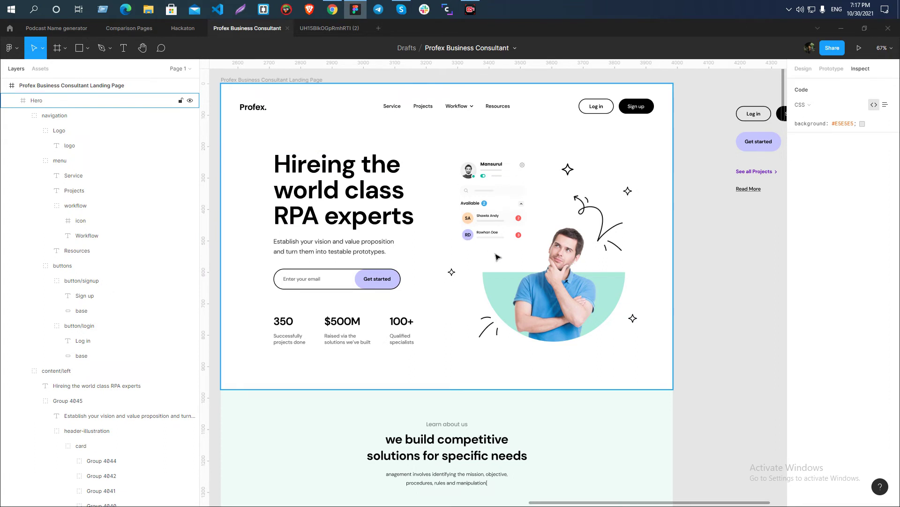
- View the Figma design at 100% and compare the vertical positions of the heading and the header-illustration group
key(shift+0)
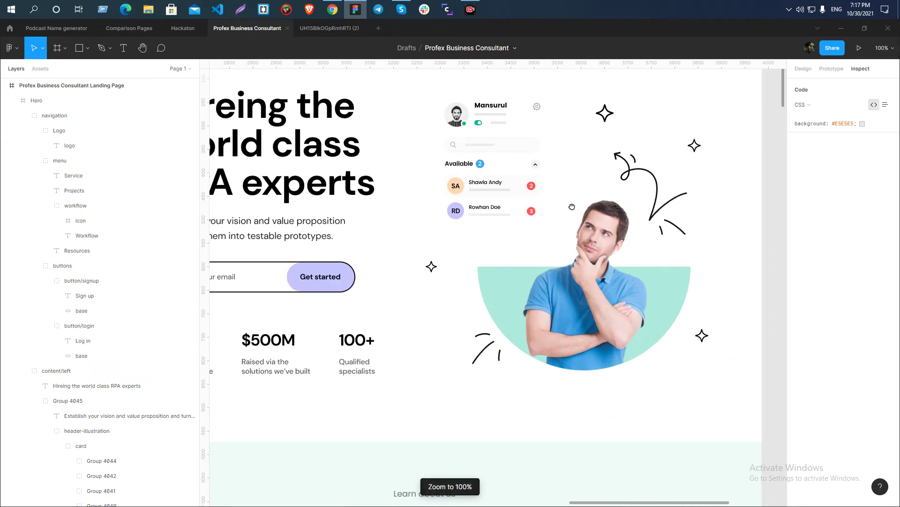
drag(577, 186, 610, 274)
click(253, 189)
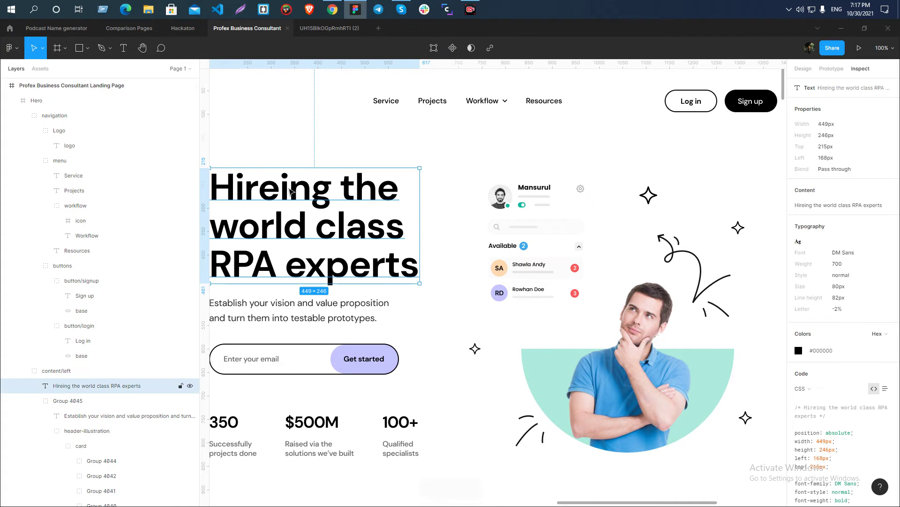
click(552, 221)
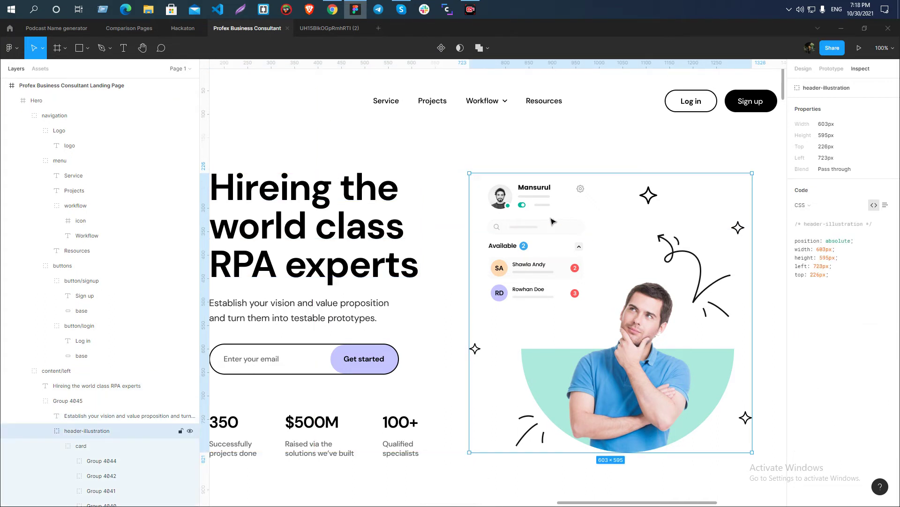
- Gauge the top offset between heading and illustration with a temporary rectangle about 321 px wide and 21 px high, and delete it
key(r)
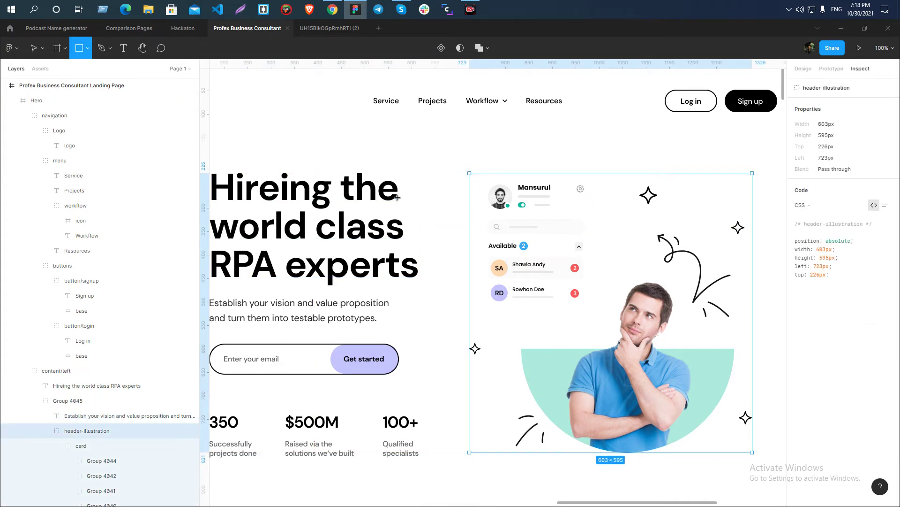
mouse_move(327, 164)
mouse_down()
mouse_move(475, 235)
mouse_move(474, 244)
mouse_move(426, 178)
mouse_up()
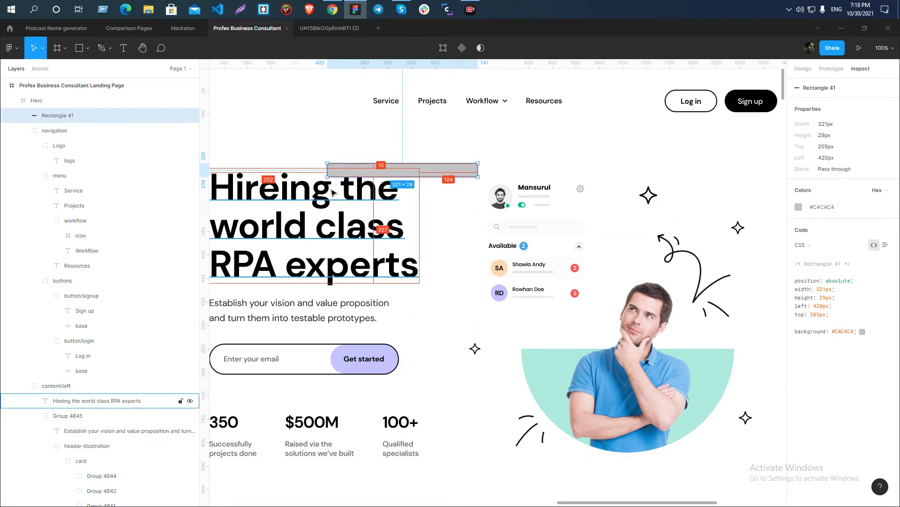
click(409, 190)
click(472, 173)
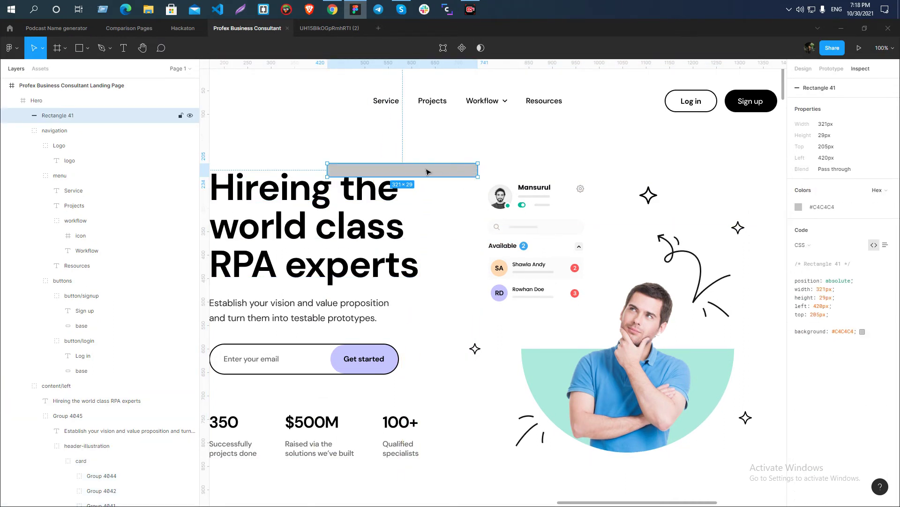
drag(414, 177, 471, 128)
scroll(414, 173, down, 5)
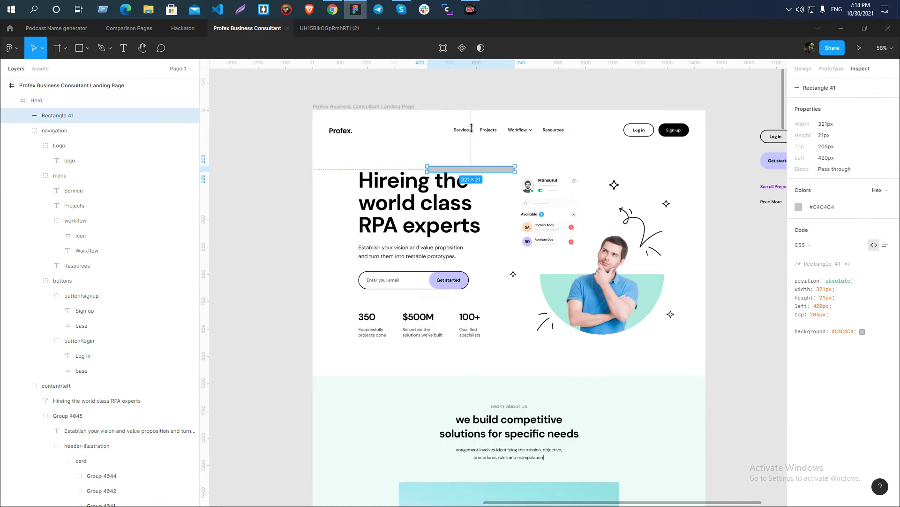
key(Delete)
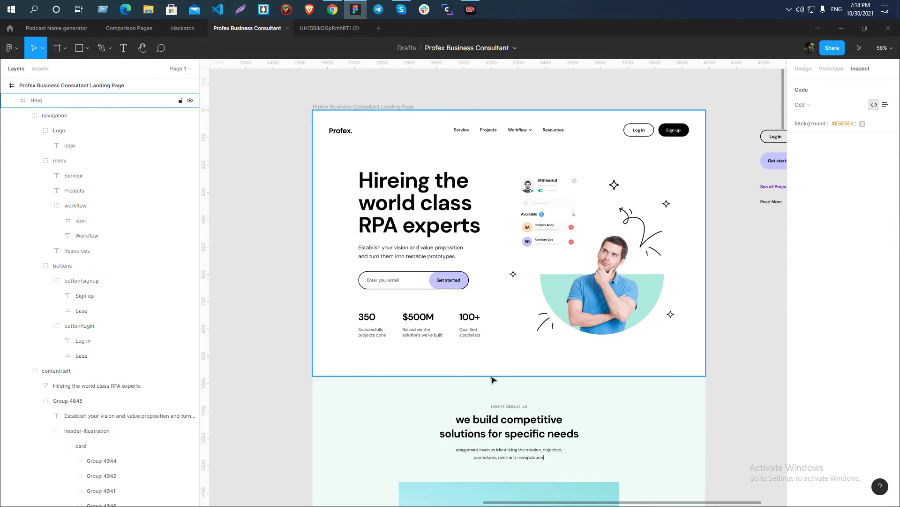
- Compare the overall hero layout in Figma with the full-width Webflow preview
scroll(285, 226, down, 5)
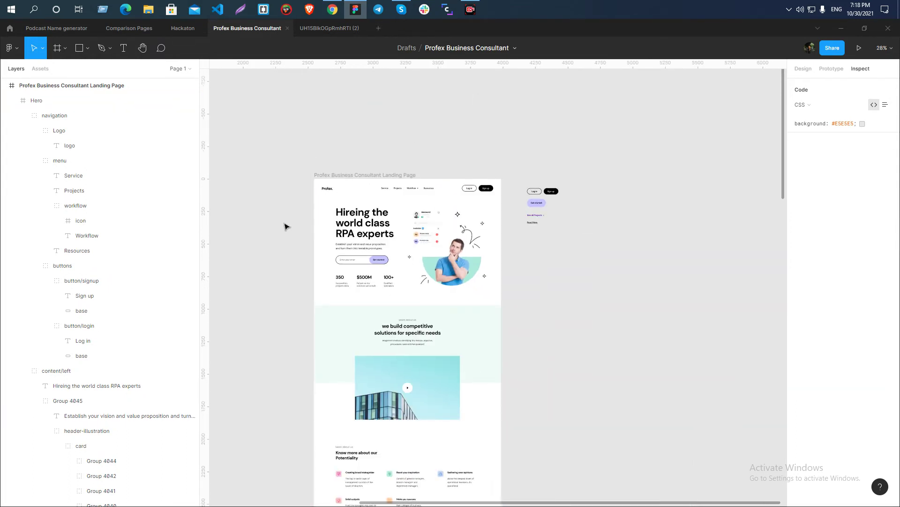
click(390, 220)
click(283, 220)
key(alt+Tab)
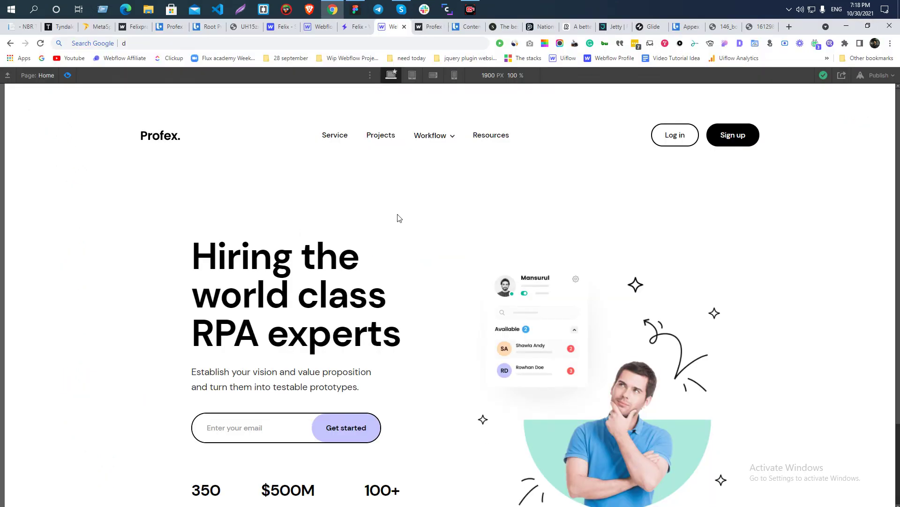
scroll(399, 218, down, 2)
scroll(398, 218, up, 2)
key(alt+Tab)
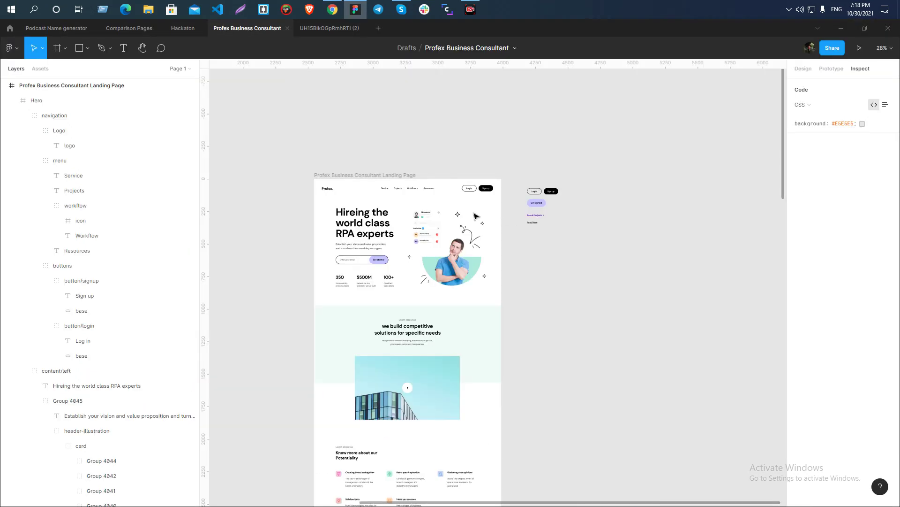
scroll(384, 246, up, 3)
scroll(576, 235, down, 1)
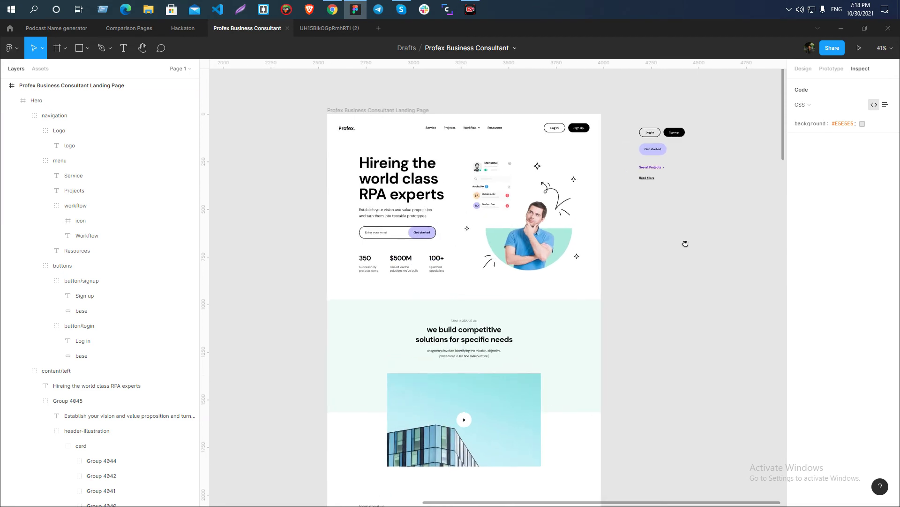
scroll(683, 247, up, 1)
- Check the vertical space around the navbar and heading in the Webflow preview against the Figma hero section
key(alt+Tab)
click(67, 75)
click(67, 76)
scroll(377, 285, down, 2)
scroll(376, 286, up, 2)
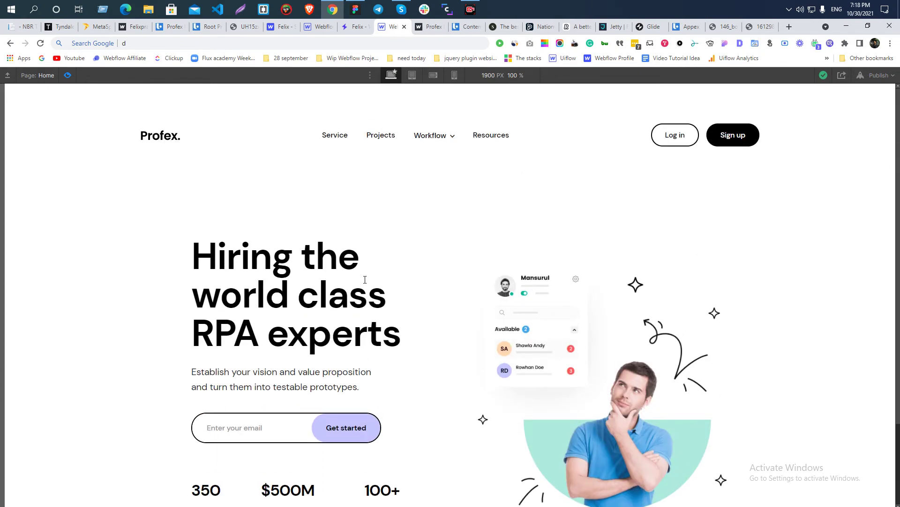
scroll(253, 225, down, 2)
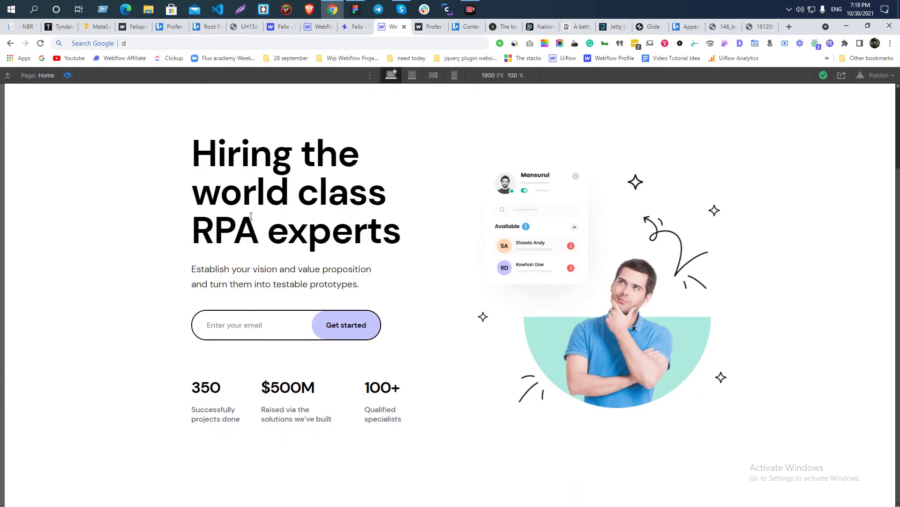
scroll(250, 216, up, 2)
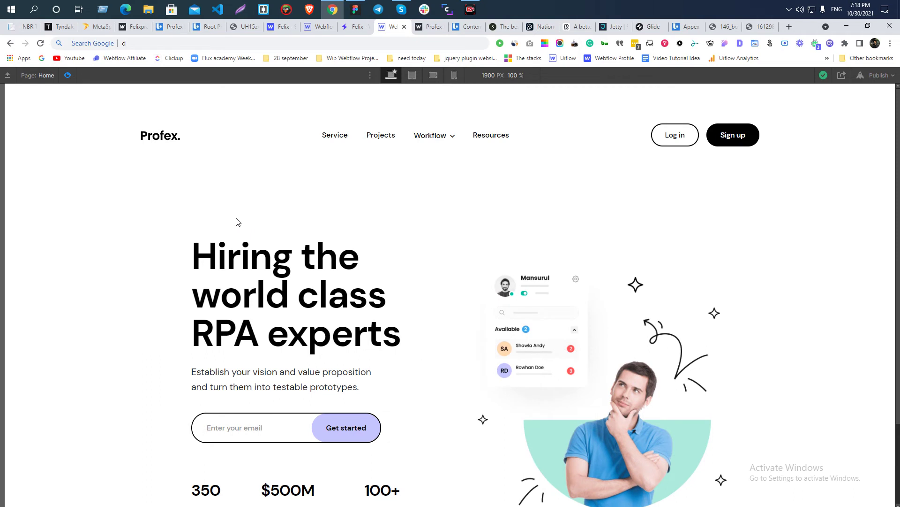
key(alt+Tab)
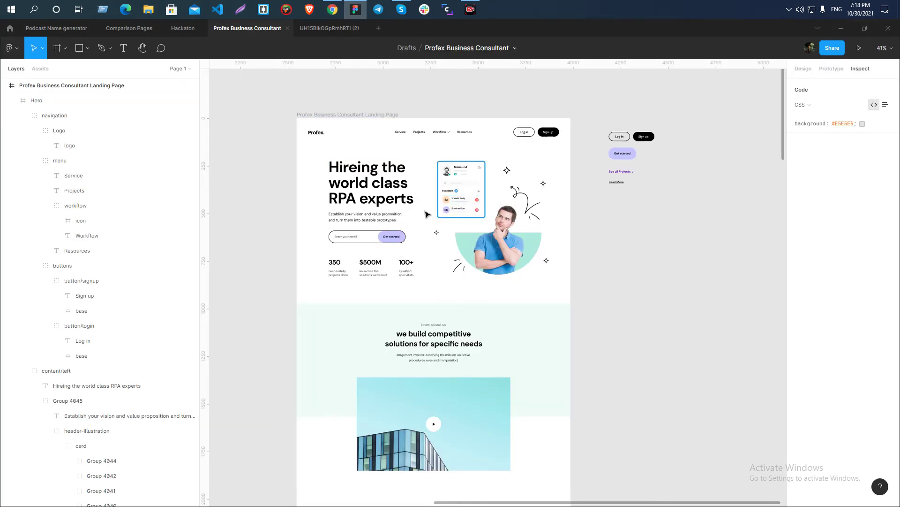
click(469, 182)
scroll(469, 182, down, 2)
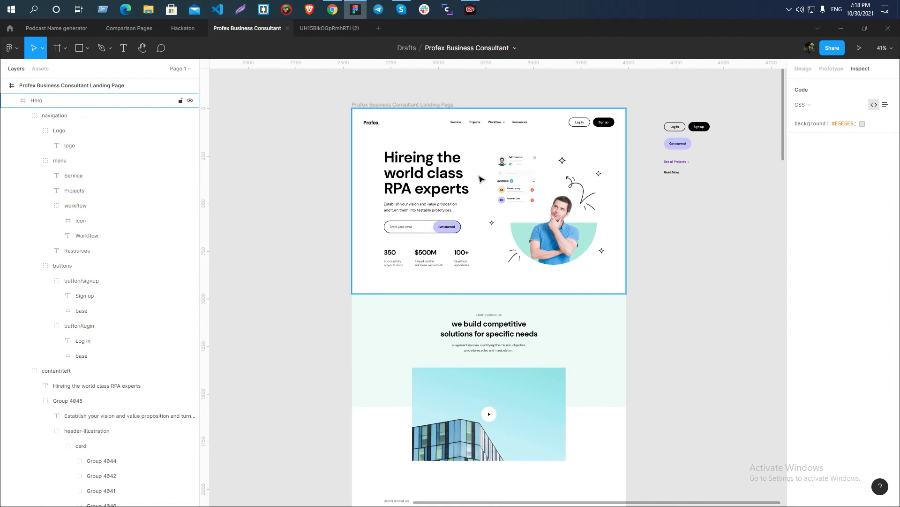
key(alt+Tab)
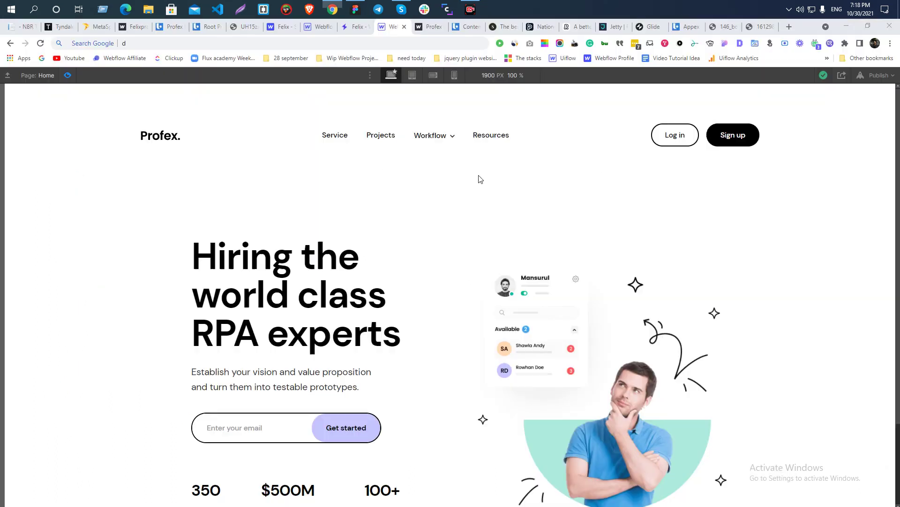
- Leave the preview and set the top and bottom padding of c-section-navbar to 0
click(68, 75)
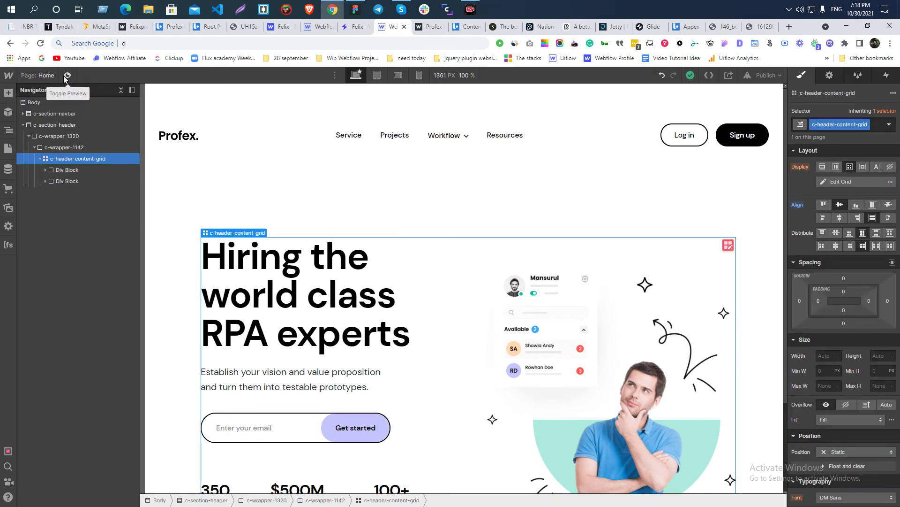
click(200, 169)
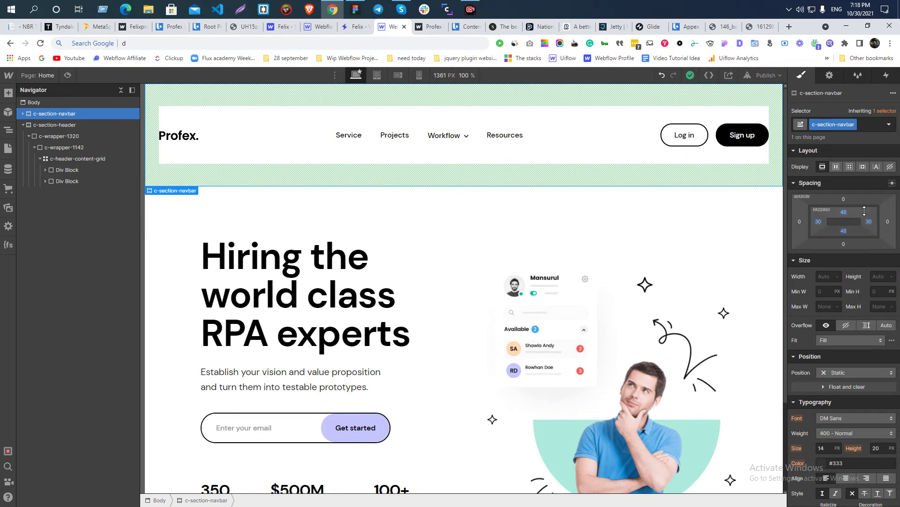
drag(859, 205, 865, 188)
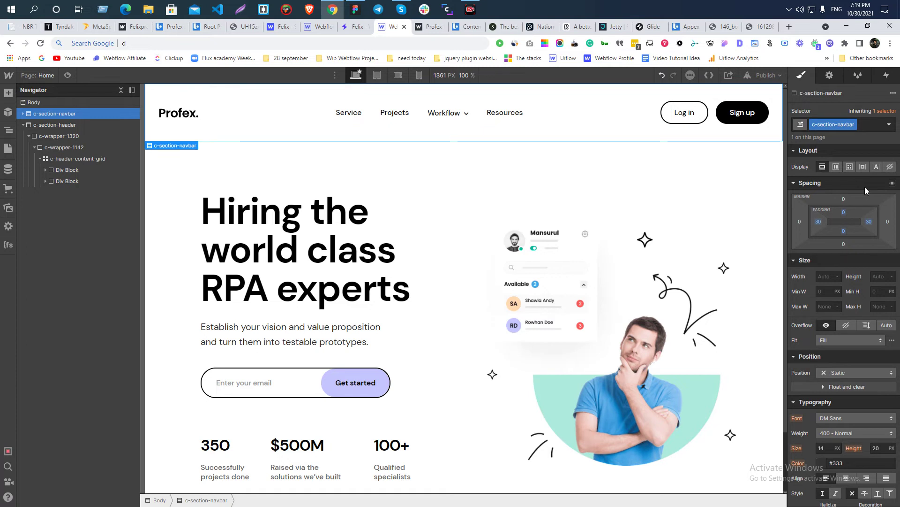
- Reset the top and bottom padding of the c-wrapper-1320 class on the wrapper inside the navbar section
click(233, 120)
click(216, 139)
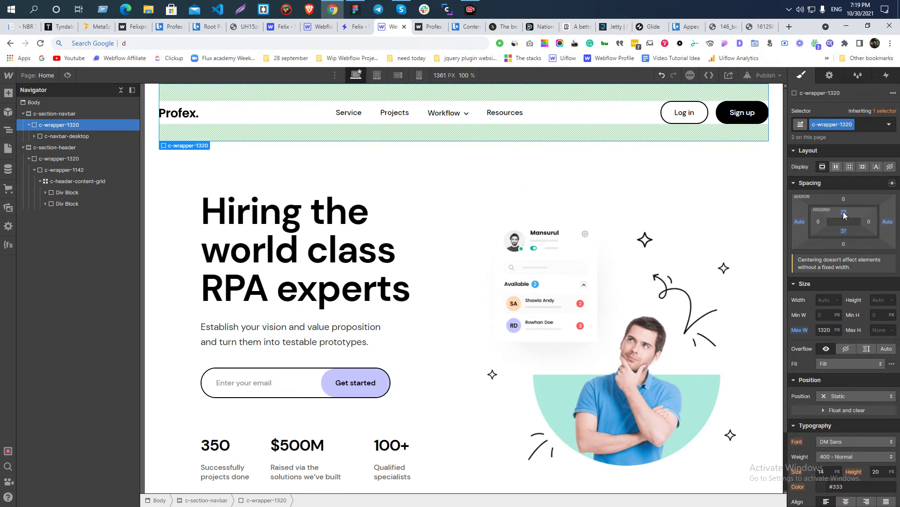
click(305, 249)
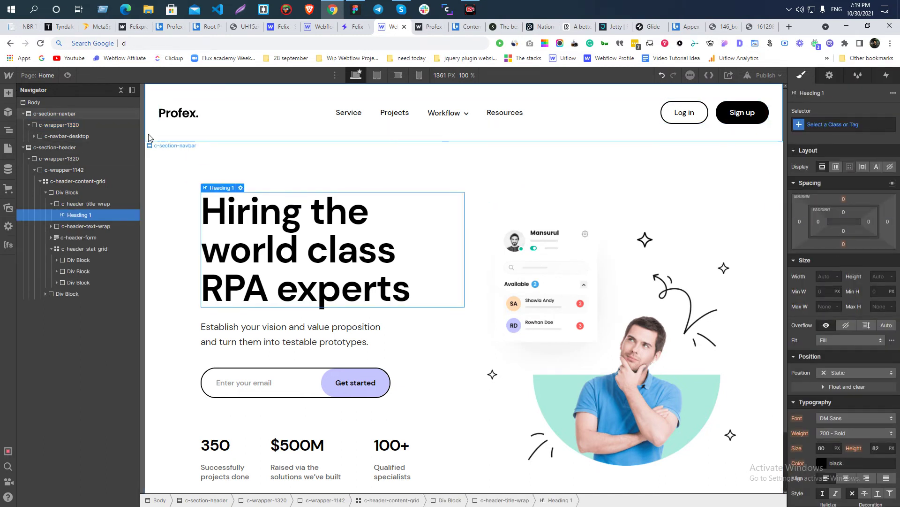
click(148, 133)
click(188, 131)
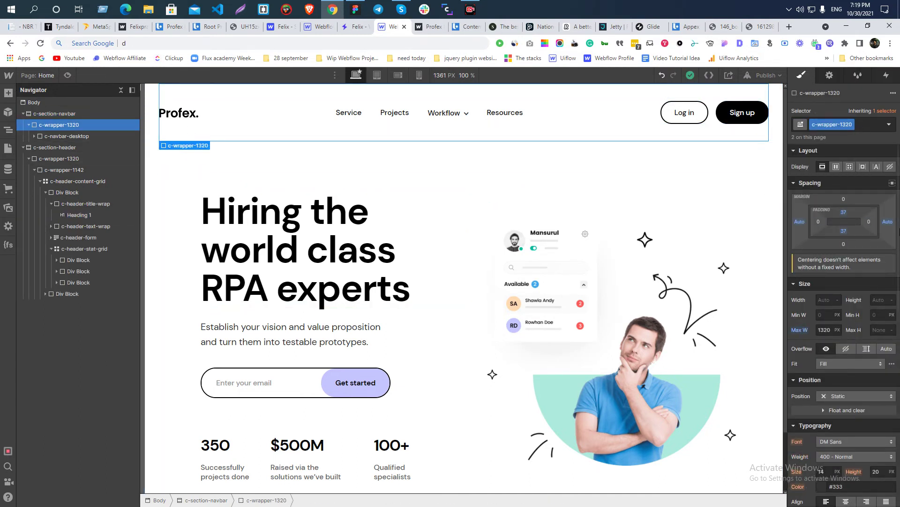
click(844, 212)
click(821, 277)
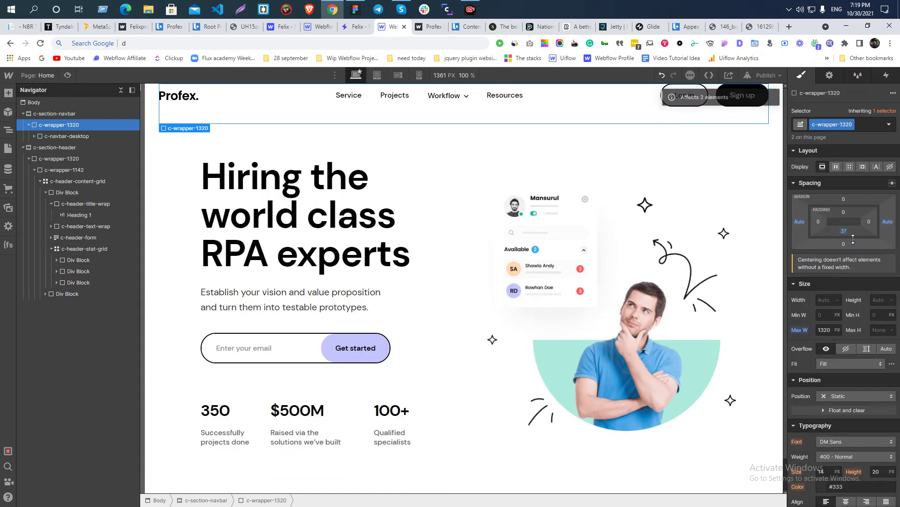
click(844, 232)
click(812, 292)
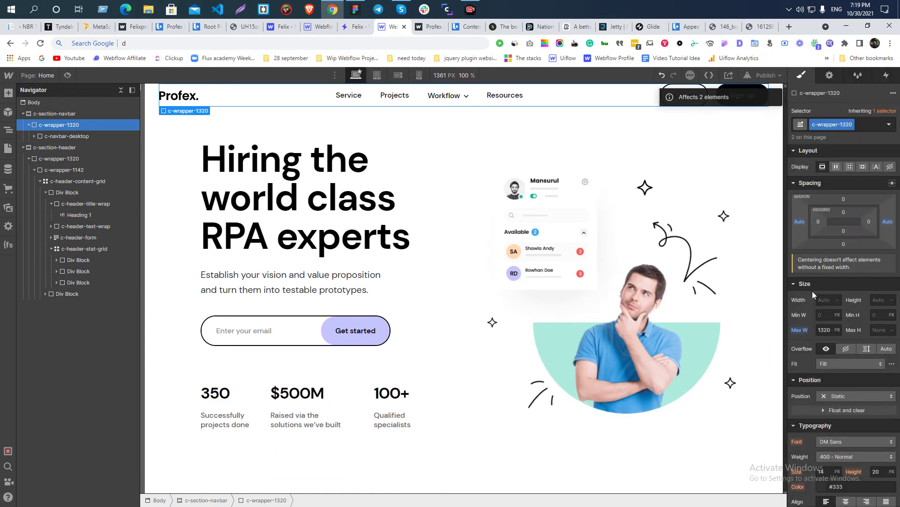
- Set the top and bottom padding of c-section-navbar to 48
click(151, 110)
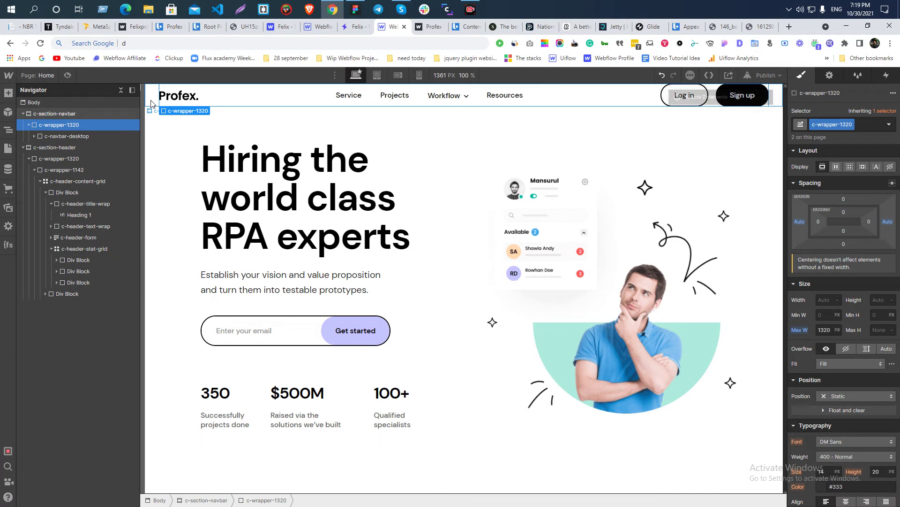
click(843, 212)
text(48)
key(Return)
click(843, 230)
text(48)
key(Return)
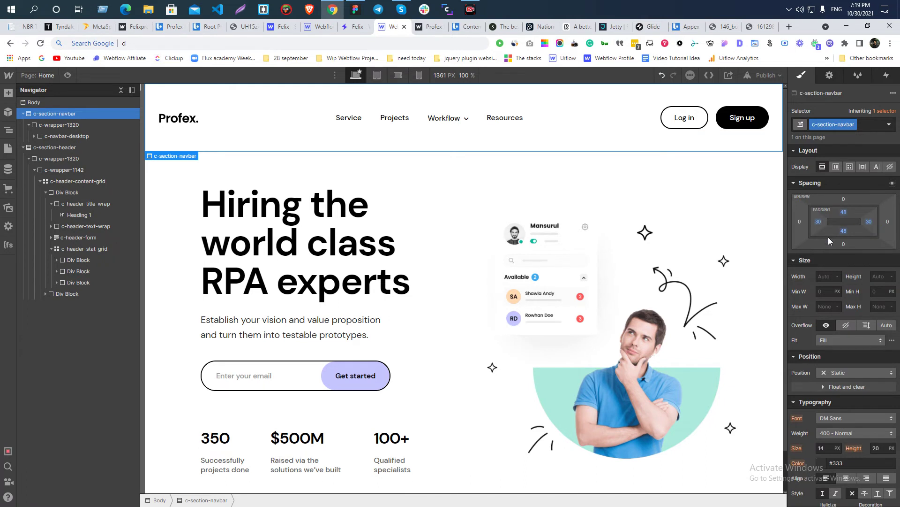
- Select c-section-header and preview the page to check the spacing between the navbar and the hero content
click(352, 179)
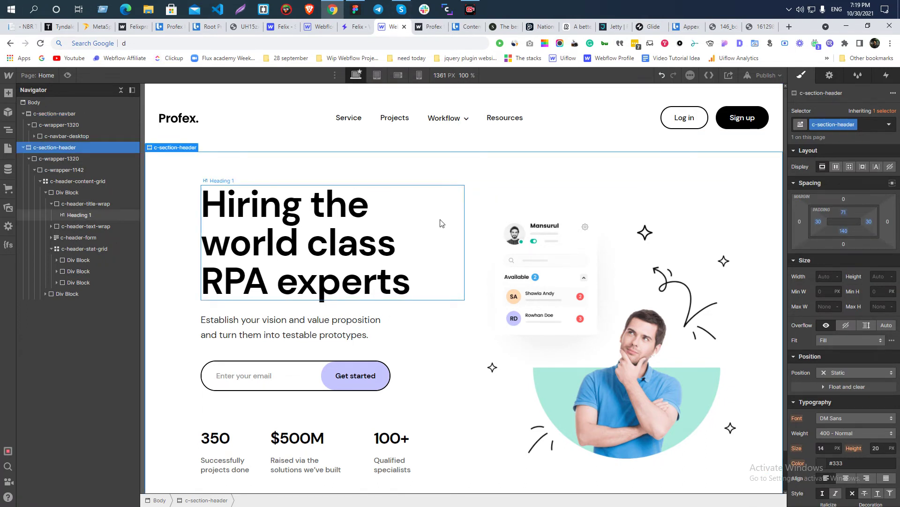
click(67, 76)
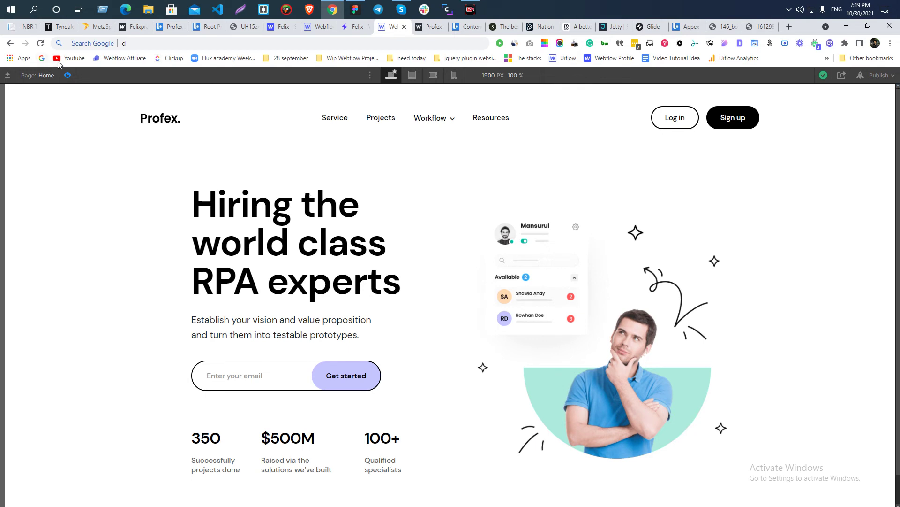
click(68, 75)
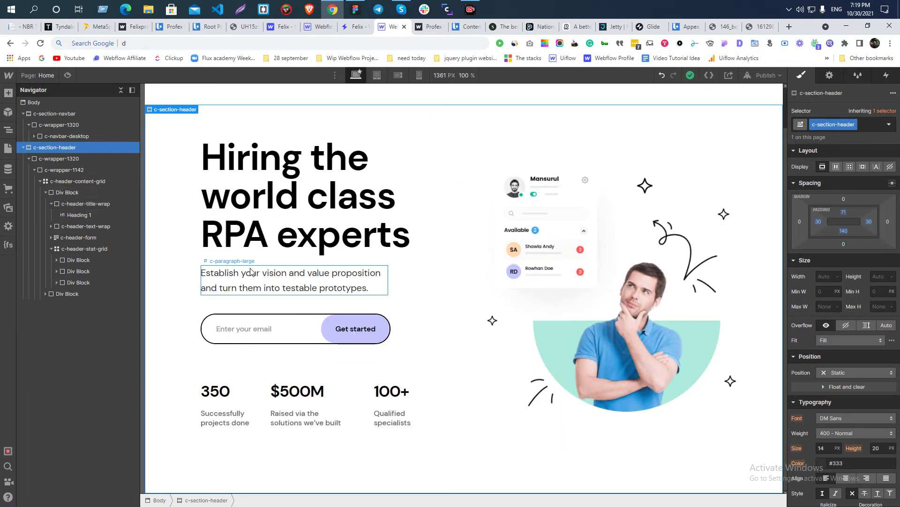
- Switch to Figma and inspect the Video section below the hero, zooming to the selected frame
key(alt+Tab)
scroll(256, 237, down, 3)
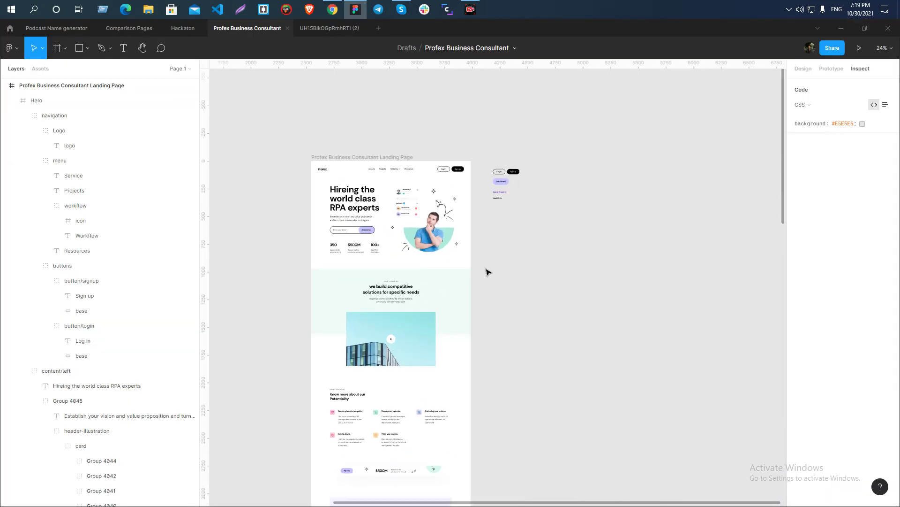
scroll(335, 207, down, 5)
click(336, 207)
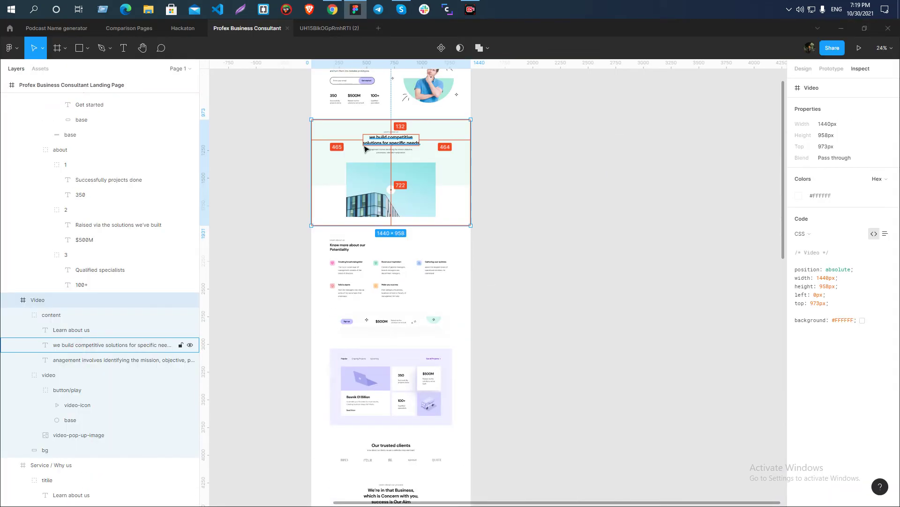
key(shift+2)
- Switch to Webflow and collapse and expand the whole Navigator tree to review the page structure
key(alt+Tab)
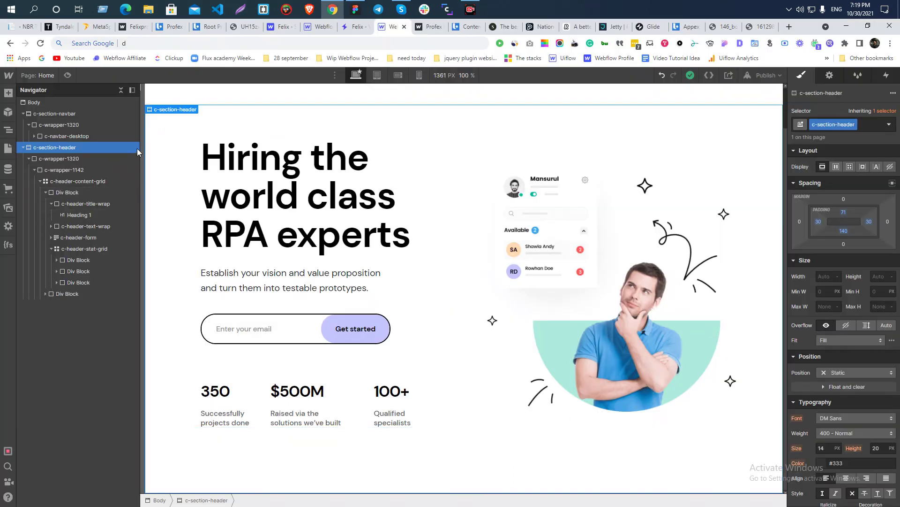
click(122, 91)
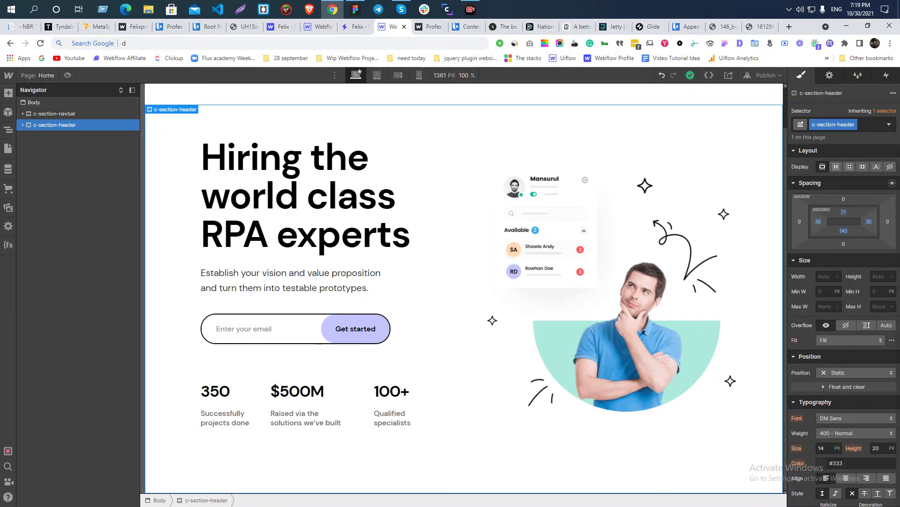
click(120, 91)
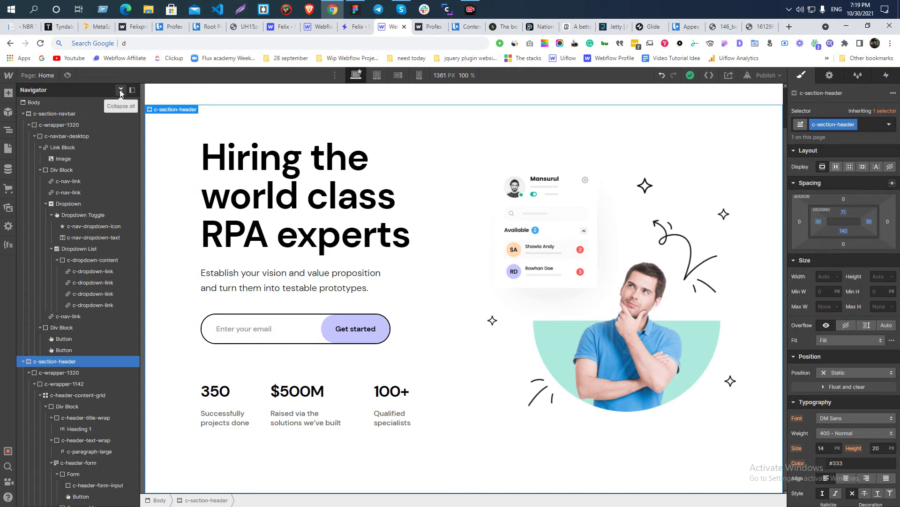
click(120, 91)
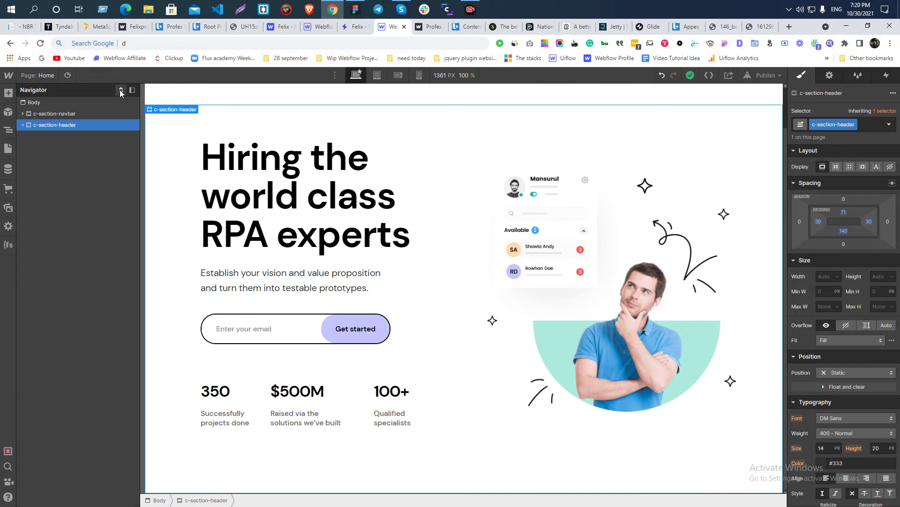
click(121, 90)
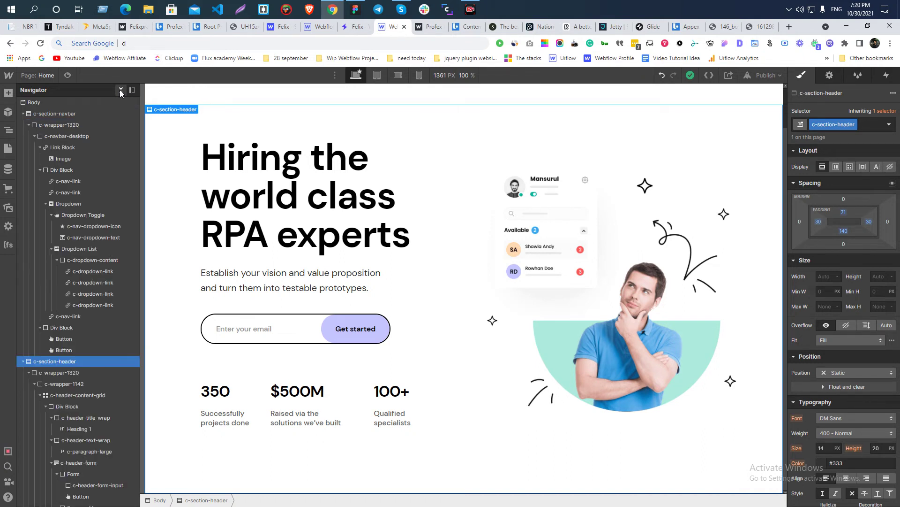
- Collapse the whole element tree in the Navigator so that only the navbar and header sections show under Body
click(121, 91)
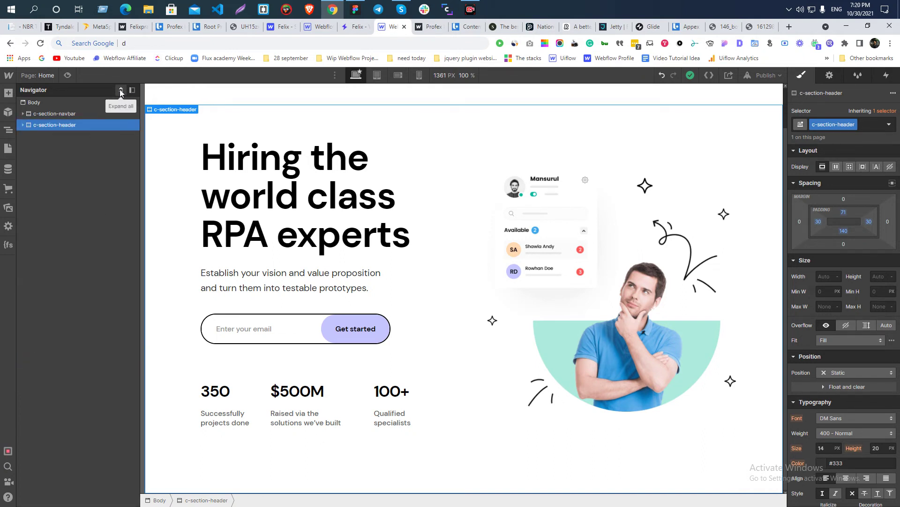
click(23, 124)
click(27, 136)
click(35, 147)
click(117, 90)
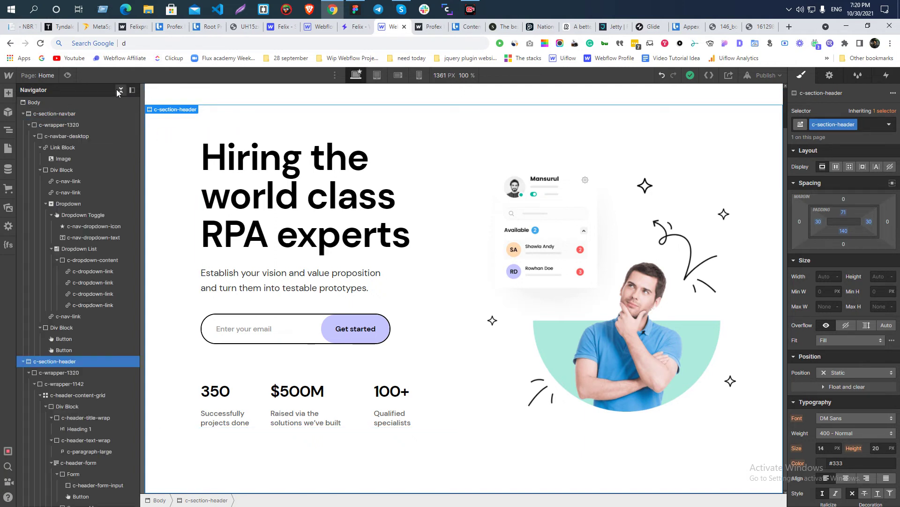
click(118, 91)
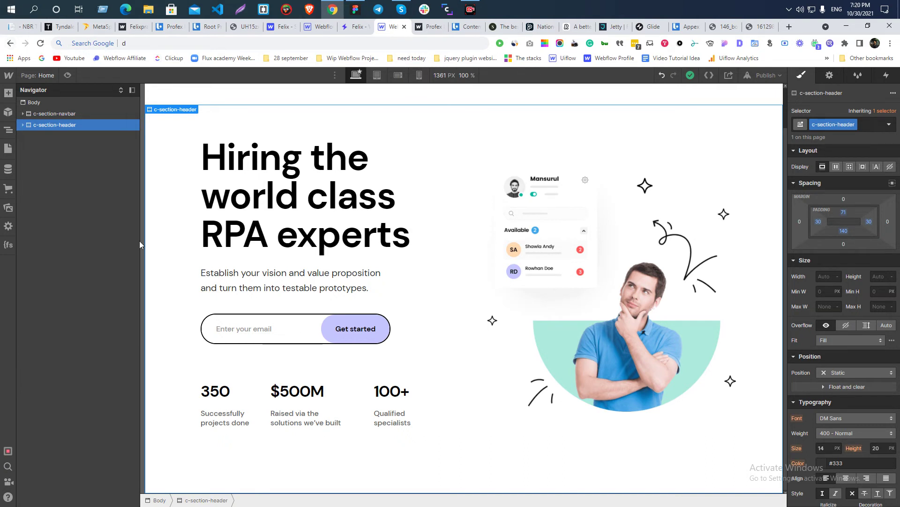
- Add a new Section element to the page Body, after the header section
click(43, 103)
key(ctrl+e)
text(se)
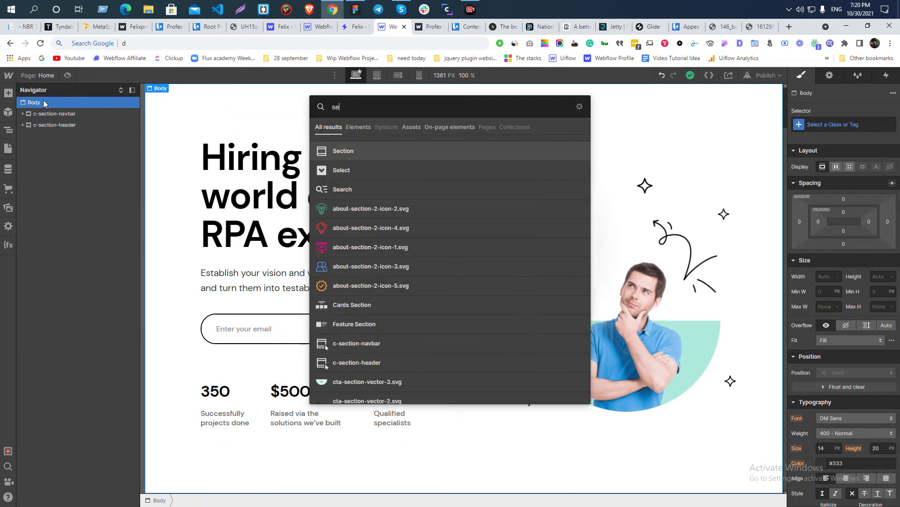
click(369, 151)
- Switch to Figma and examine the Video and Service / Why us sections of the landing page design, returning to Webflow
key(alt+Tab)
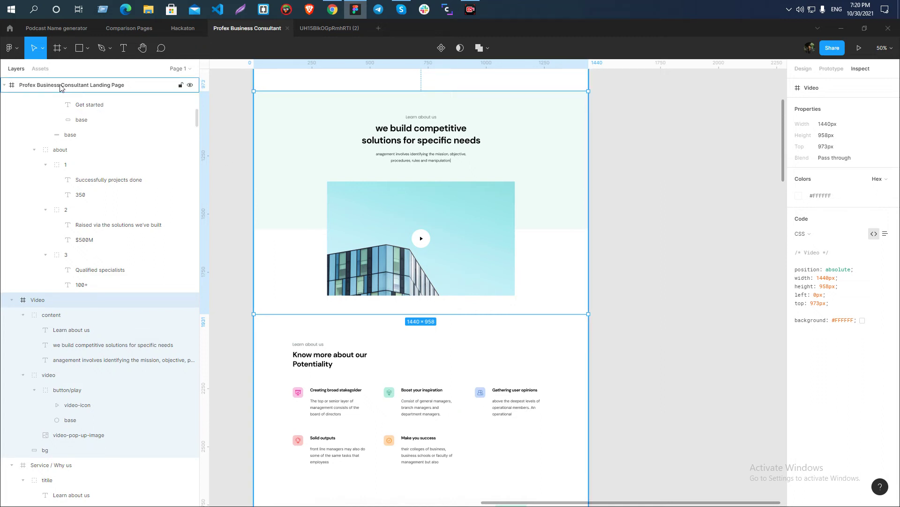
key(alt+Tab)
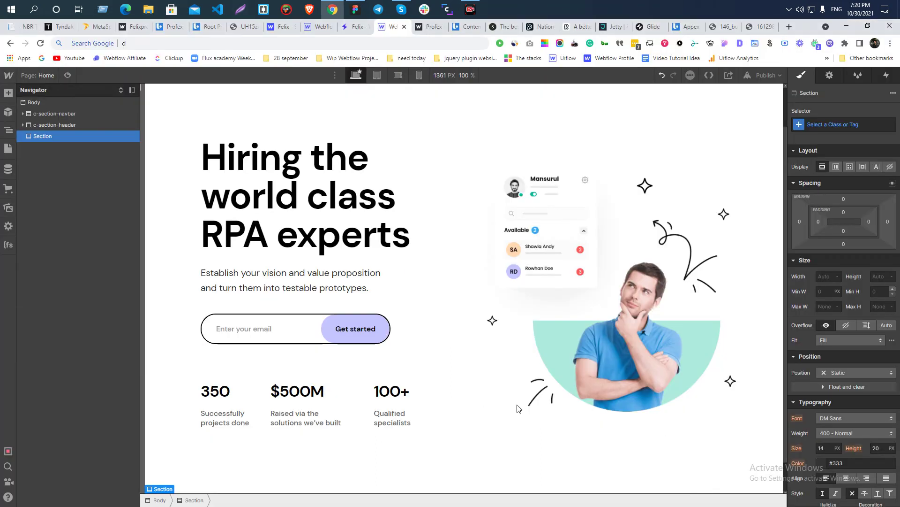
key(alt+Tab)
scroll(394, 227, down, 5)
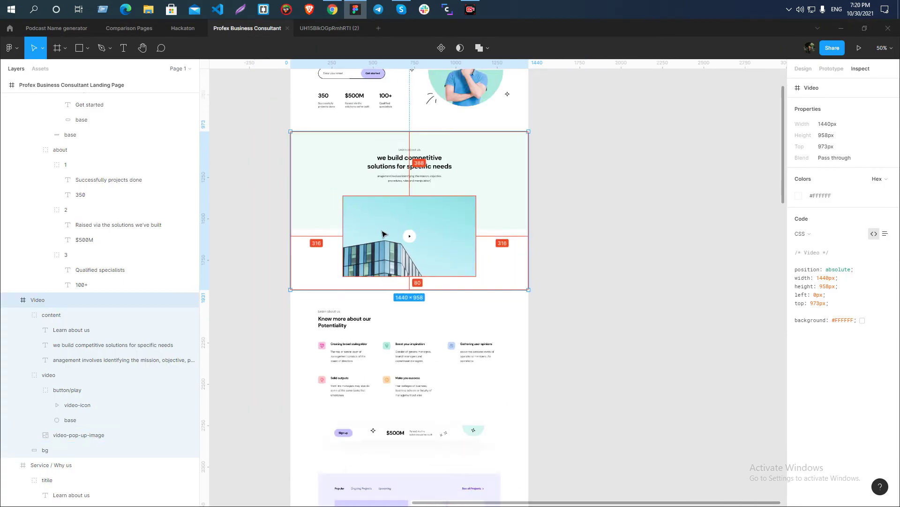
scroll(394, 227, up, 3)
scroll(370, 429, up, 5)
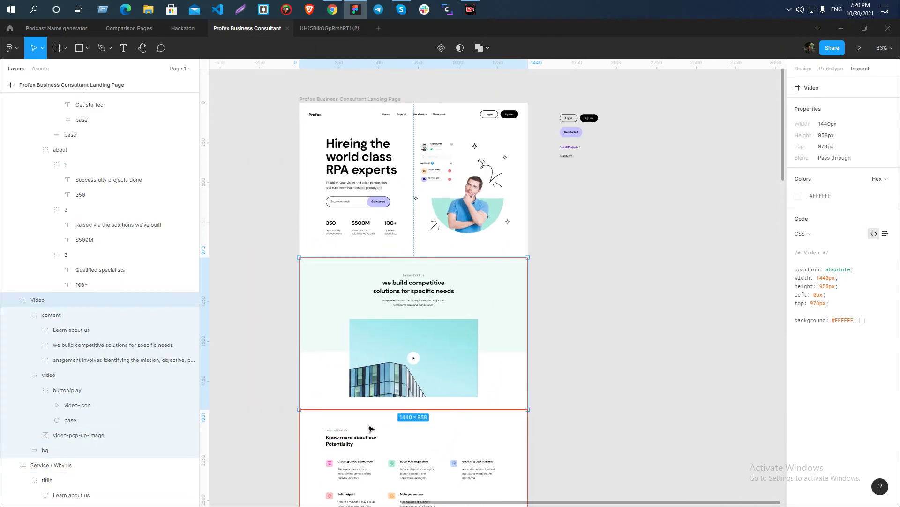
scroll(327, 266, down, 4)
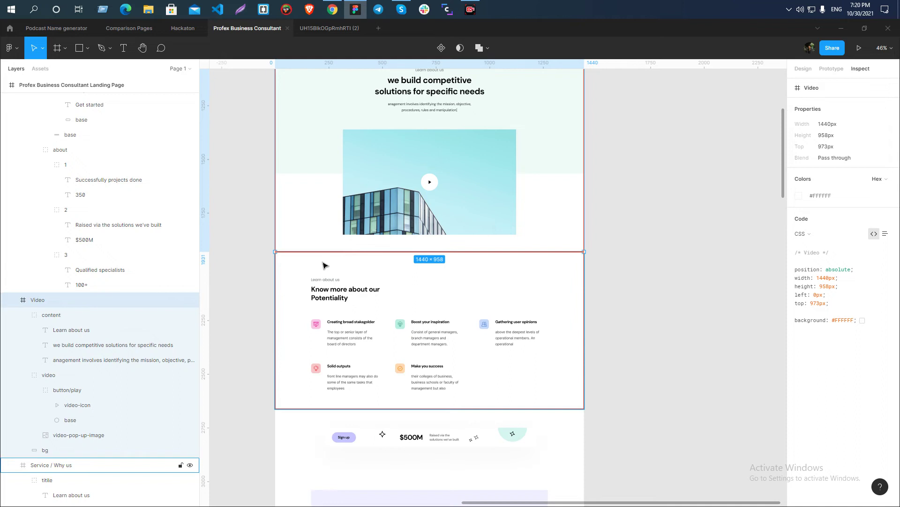
key(alt+Tab)
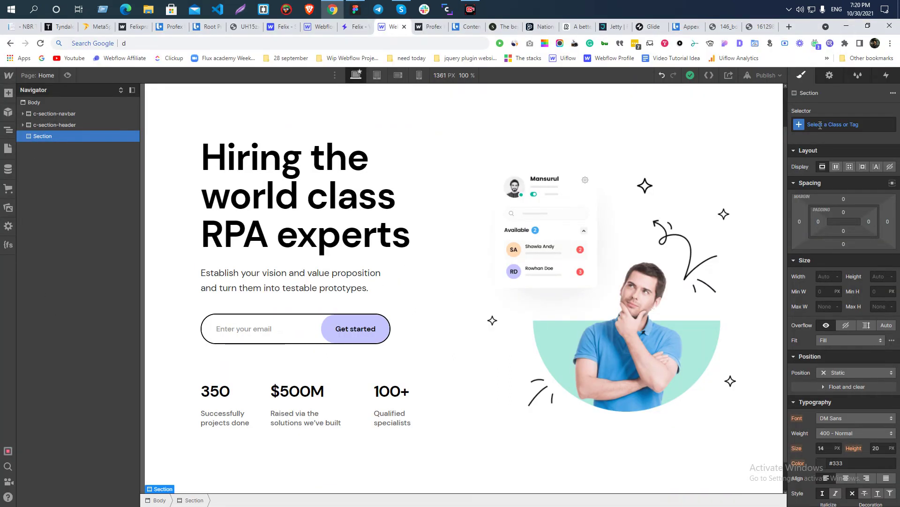
- Give the new section the class c-section-about-1
click(825, 125)
text(c-sectin)
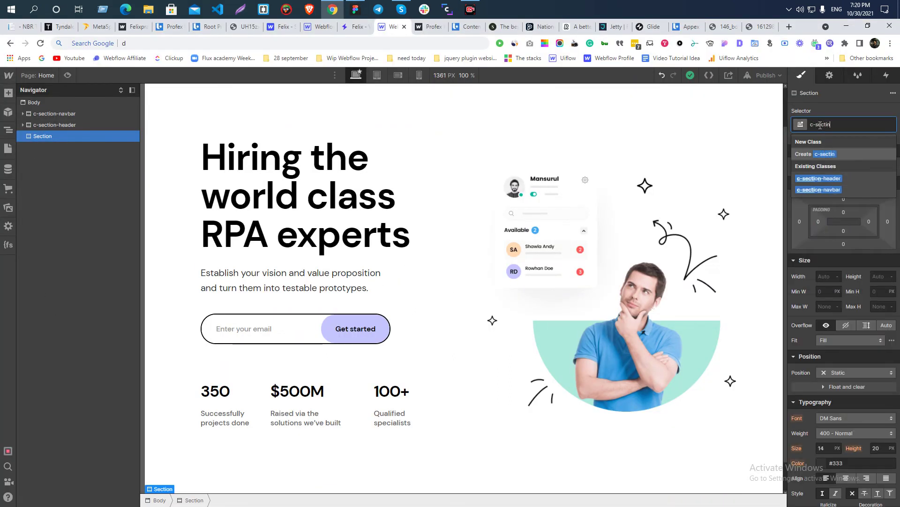
key(BackSpace)
text(on-abo)
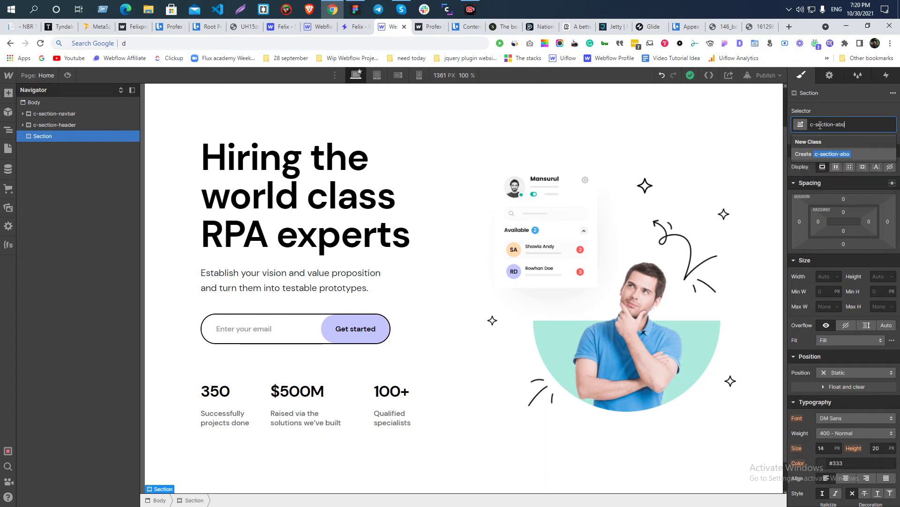
text(ur-1)
key(Return)
- Switch to Figma and examine the Video section's layout and its light green background rectangle
key(alt+Tab)
scroll(354, 154, up, 3)
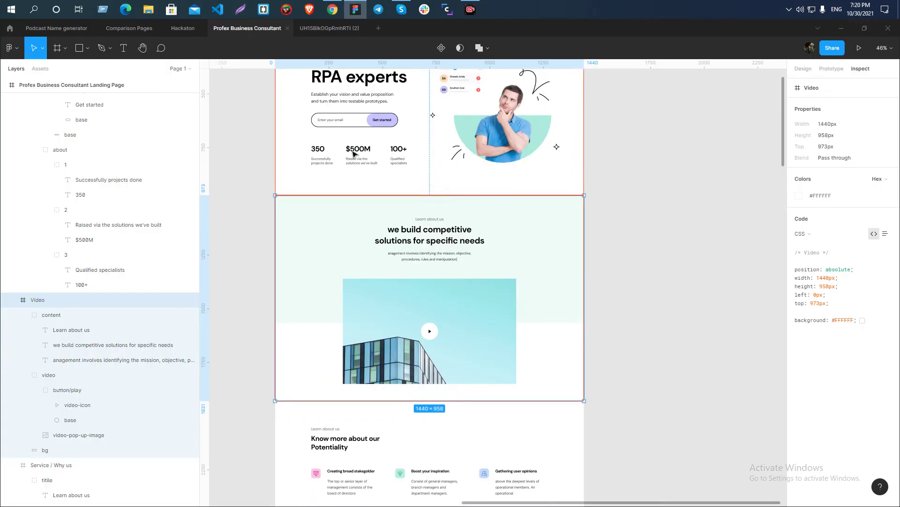
click(308, 215)
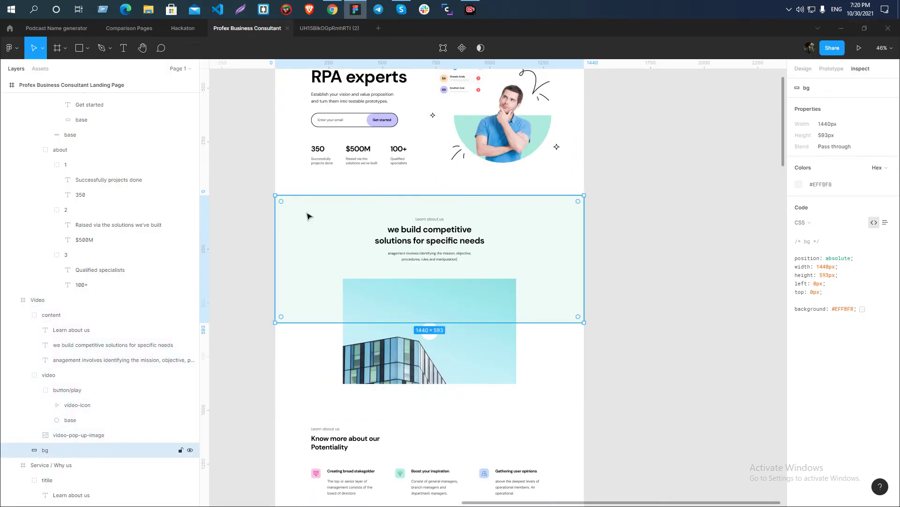
click(721, 318)
scroll(267, 290, up, 2)
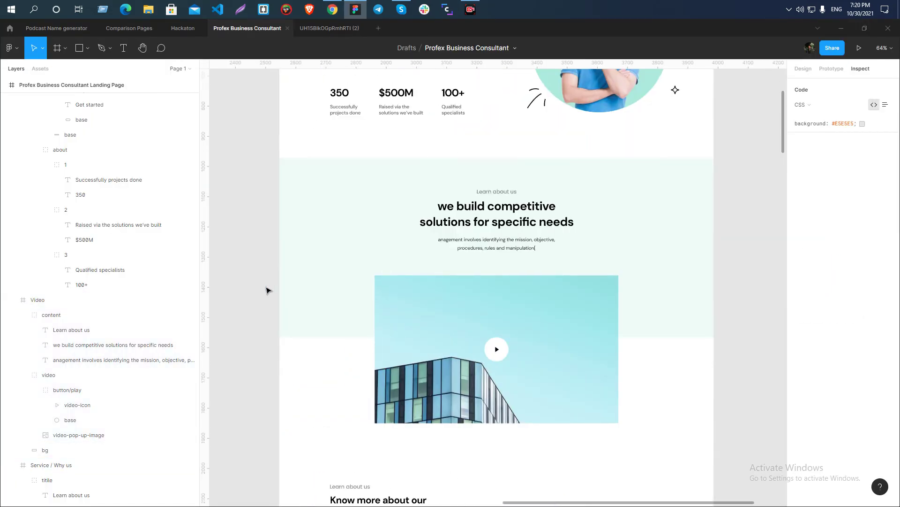
scroll(268, 288, down, 1)
key(Print)
drag(229, 131, 707, 459)
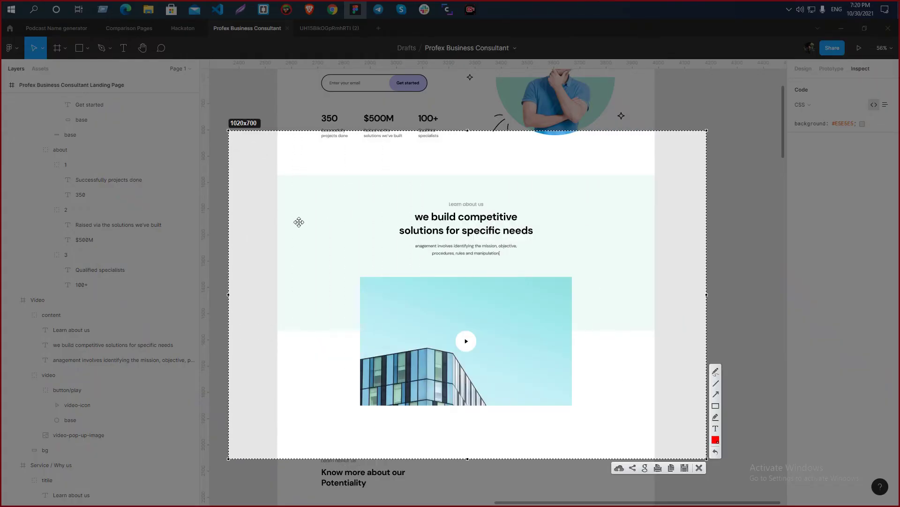
click(699, 468)
- Measure the spacing around the text content block in Figma's Video section and compare it with the empty section in Webflow
click(343, 241)
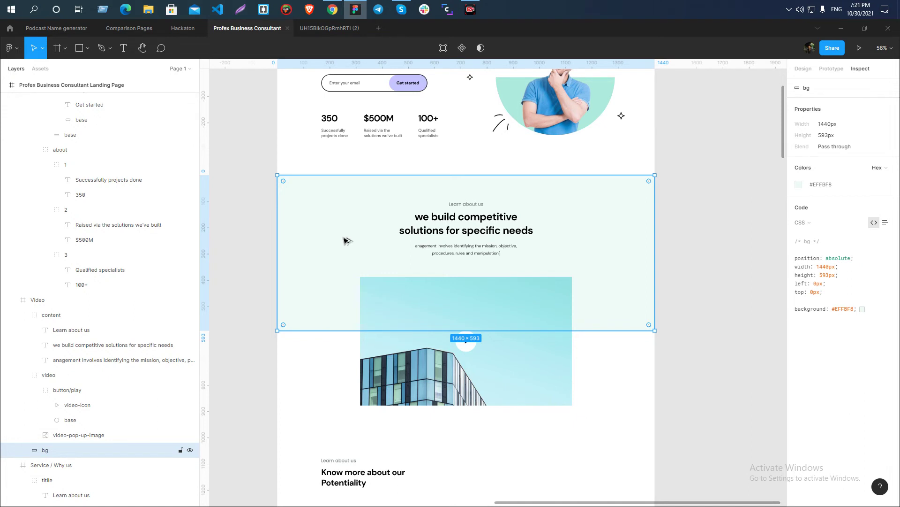
key(alt+Tab)
scroll(396, 372, down, 1)
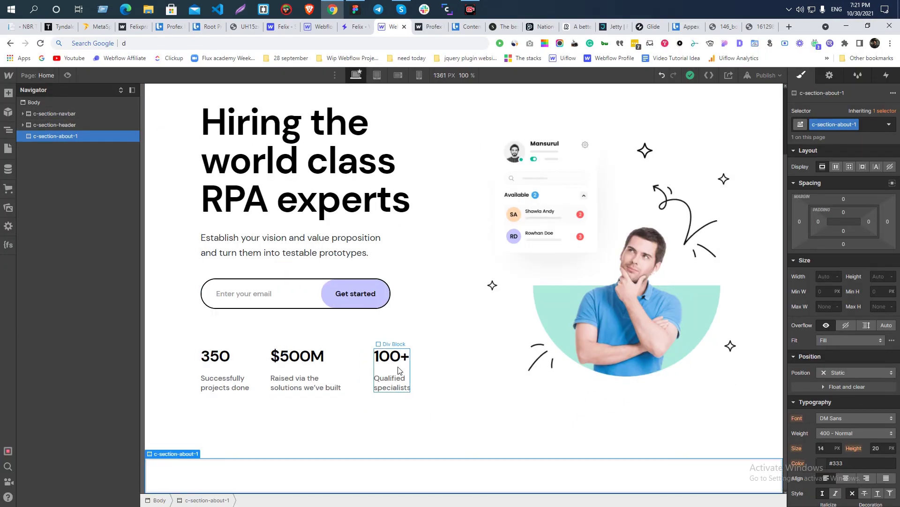
key(alt+Tab)
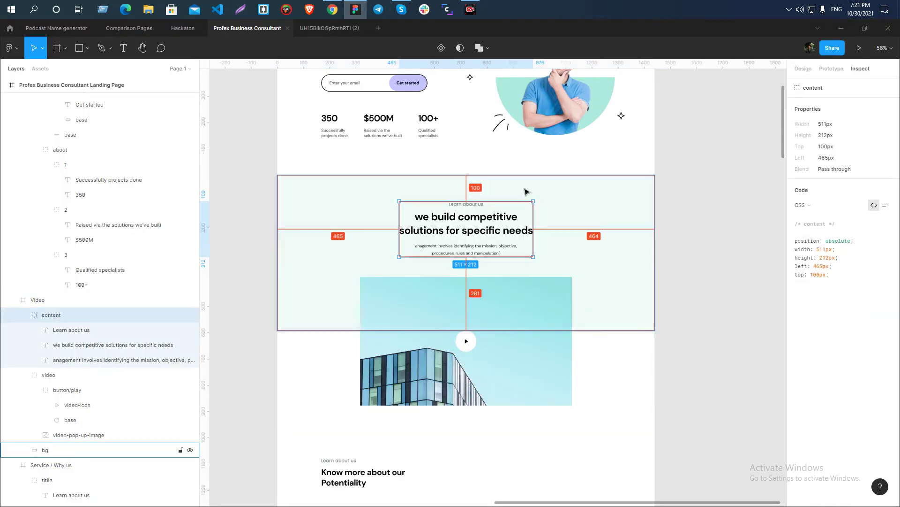
key(alt+Tab)
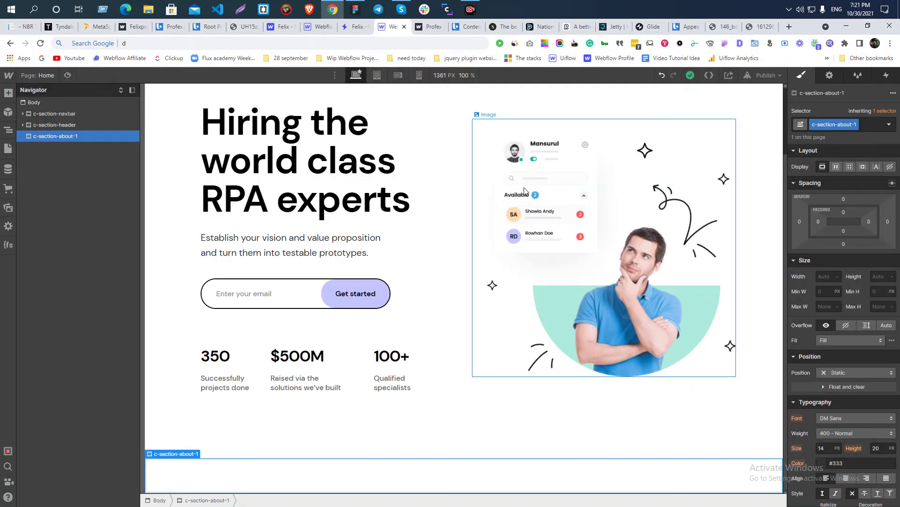
- Check the "Learn about us" text's top offset in Figma and set the top padding of c-section-about-1 to 100 px in Webflow
key(alt+Tab)
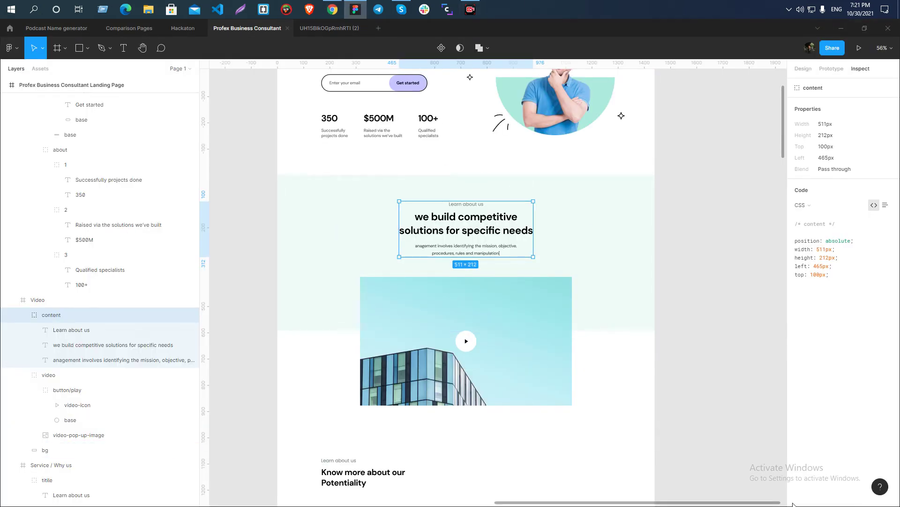
click(299, 378)
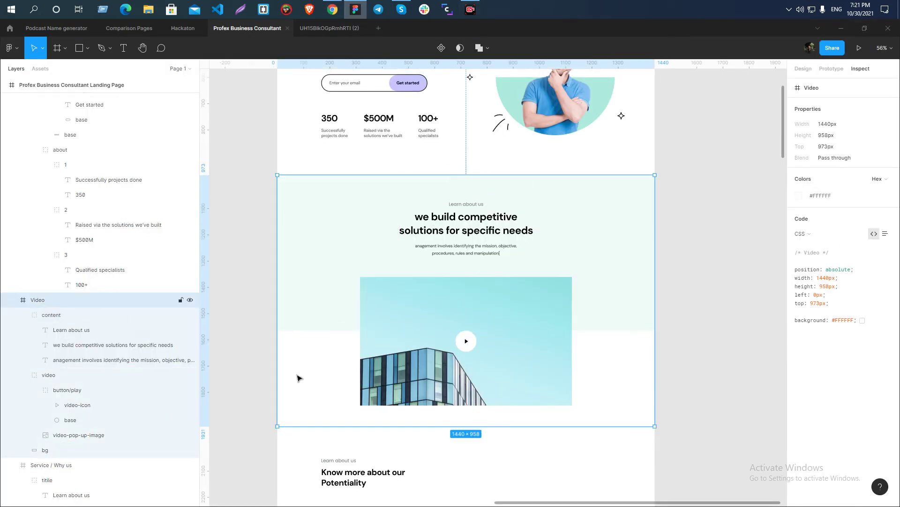
scroll(382, 349, down, 2)
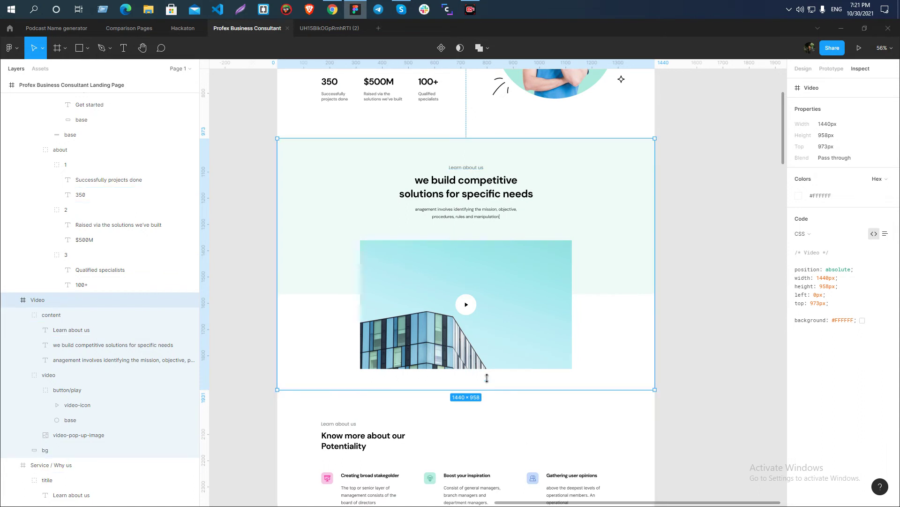
click(468, 170)
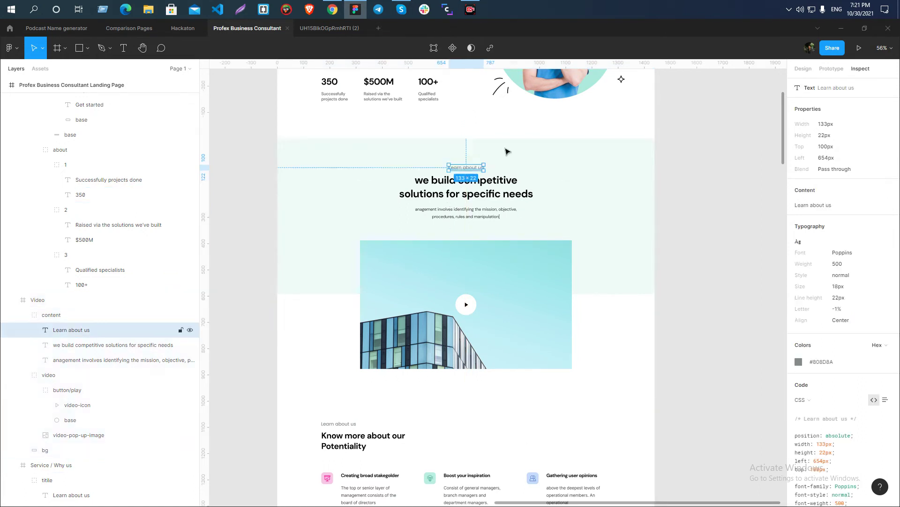
key(alt+Tab)
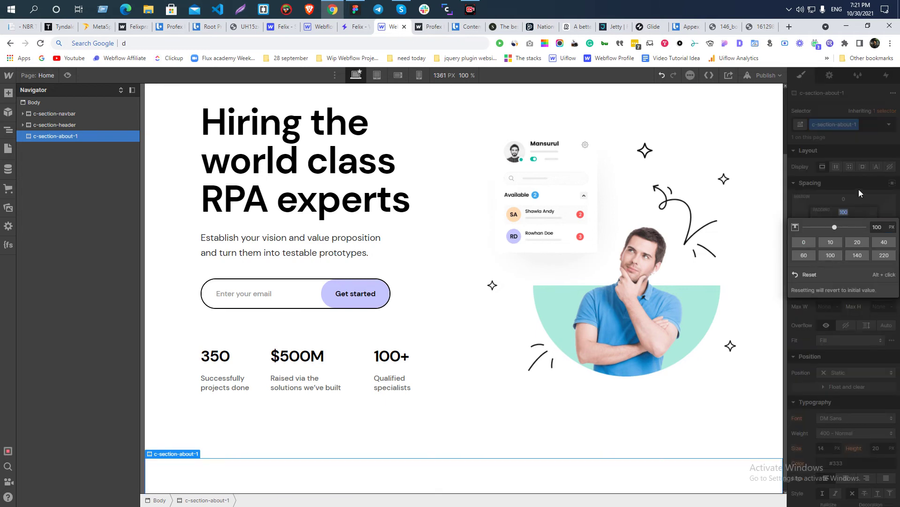
- Measure the gap below the video image in Figma, then set c-section-about-1's bottom padding to 80 px and side paddings to 30 px in Webflow
key(alt+Tab)
scroll(434, 314, down, 2)
click(510, 322)
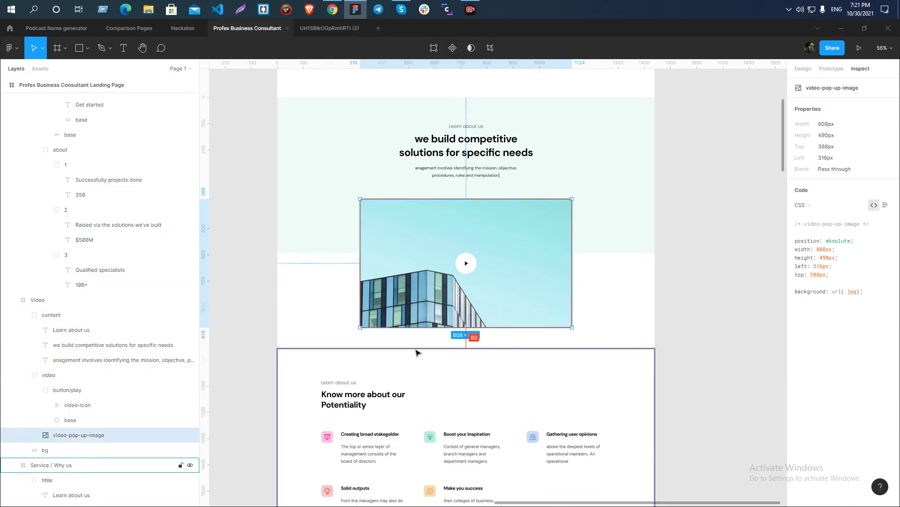
key(alt+Tab)
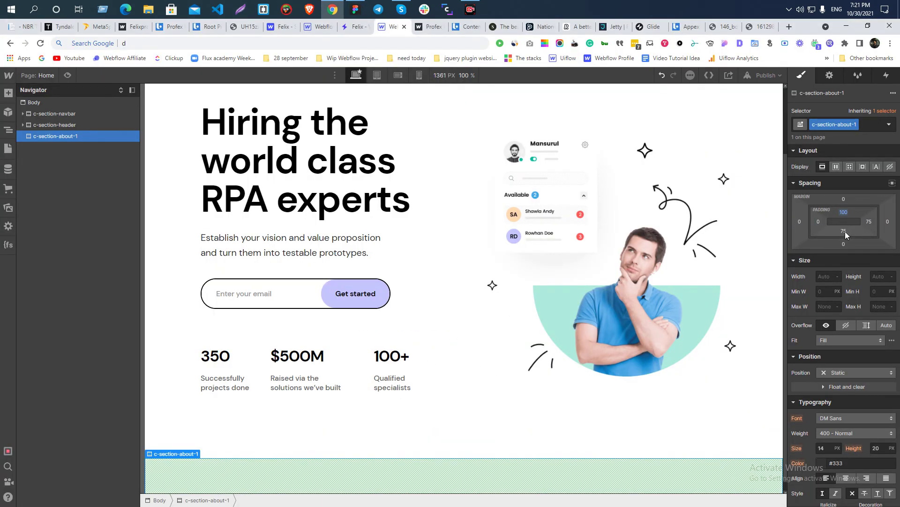
click(844, 231)
text(80)
key(Return)
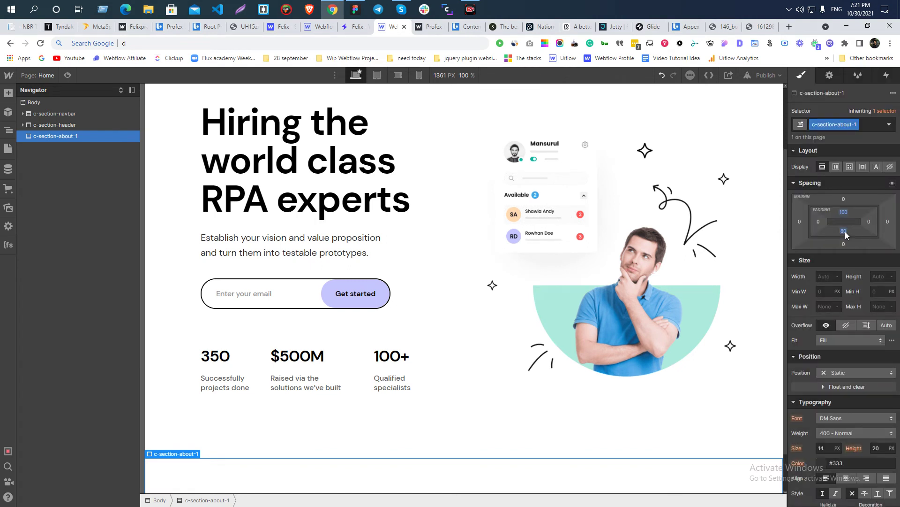
drag(813, 231, 826, 230)
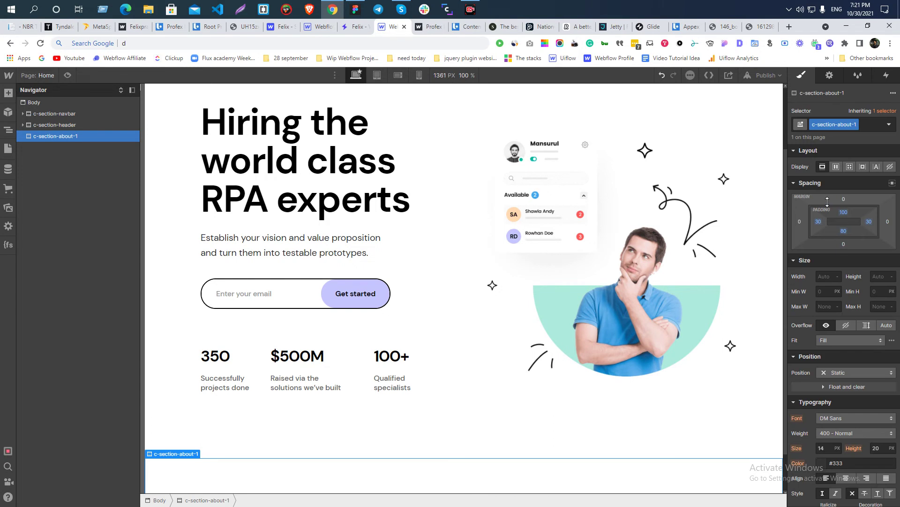
- Return to Figma and inspect the fill colour and dimensions of the Video section's bg rectangle
scroll(828, 202, down, 5)
scroll(458, 319, down, 1)
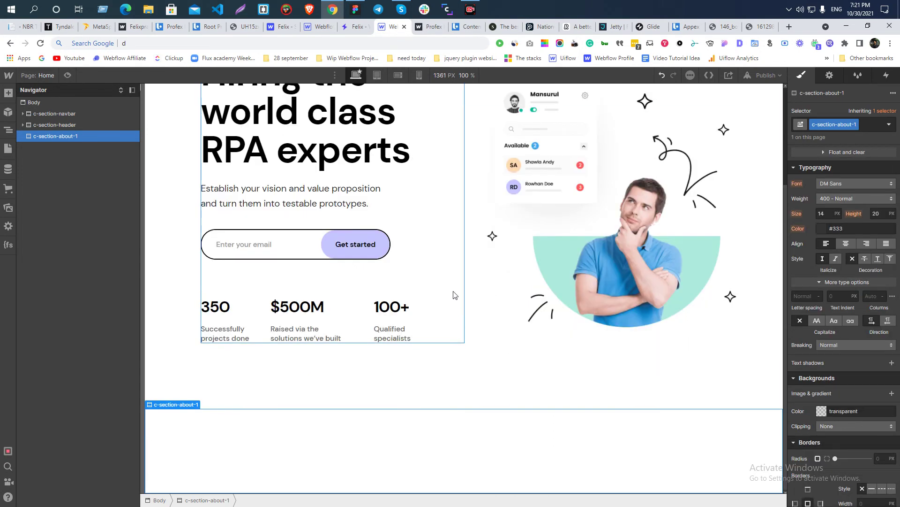
key(alt+Tab)
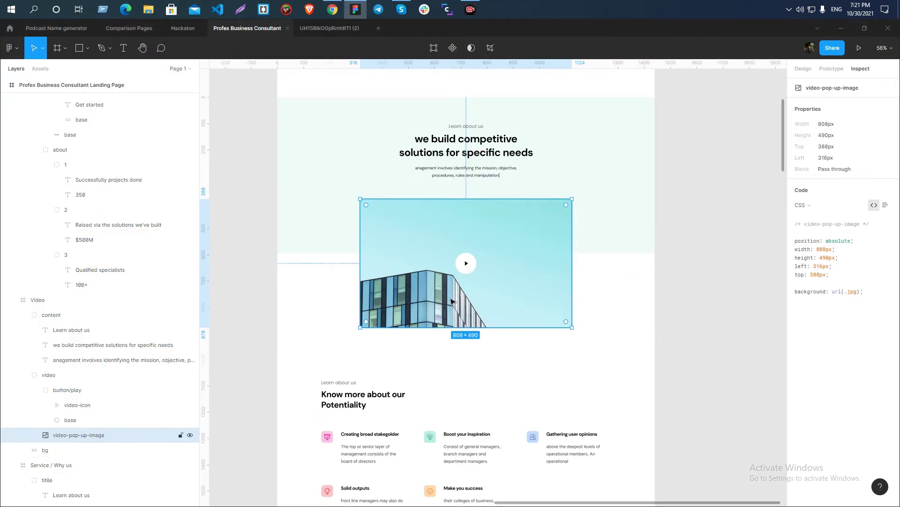
scroll(339, 251, down, 2)
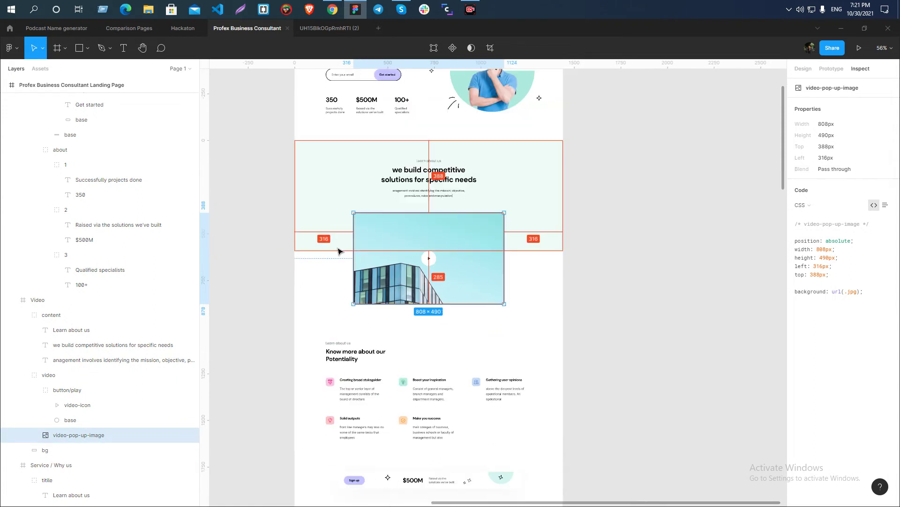
scroll(340, 251, up, 1)
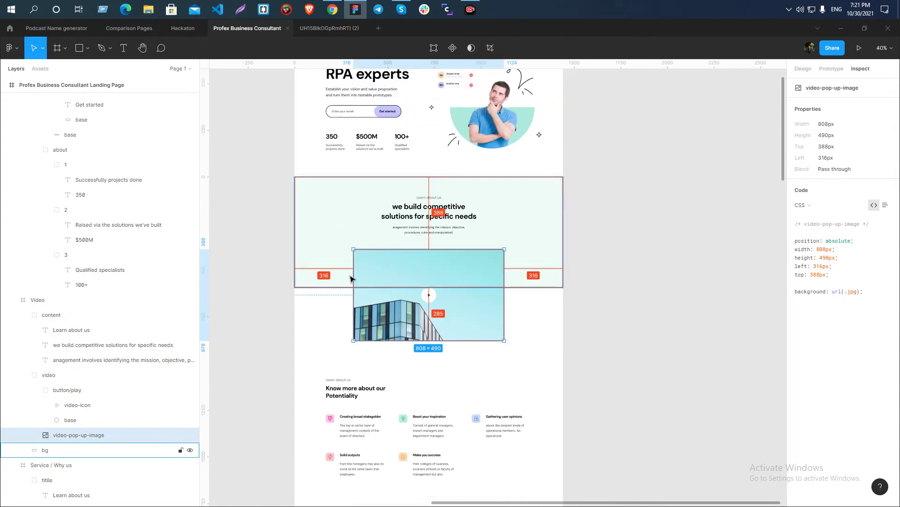
click(629, 275)
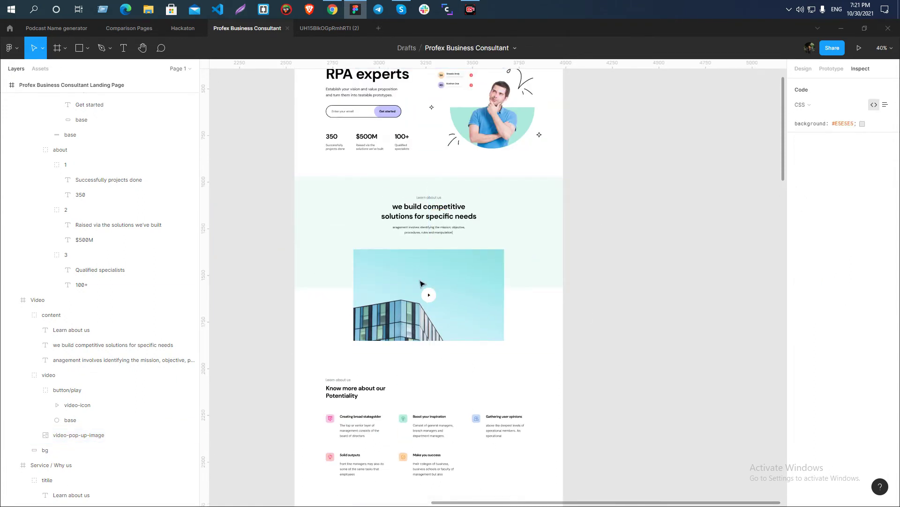
click(322, 249)
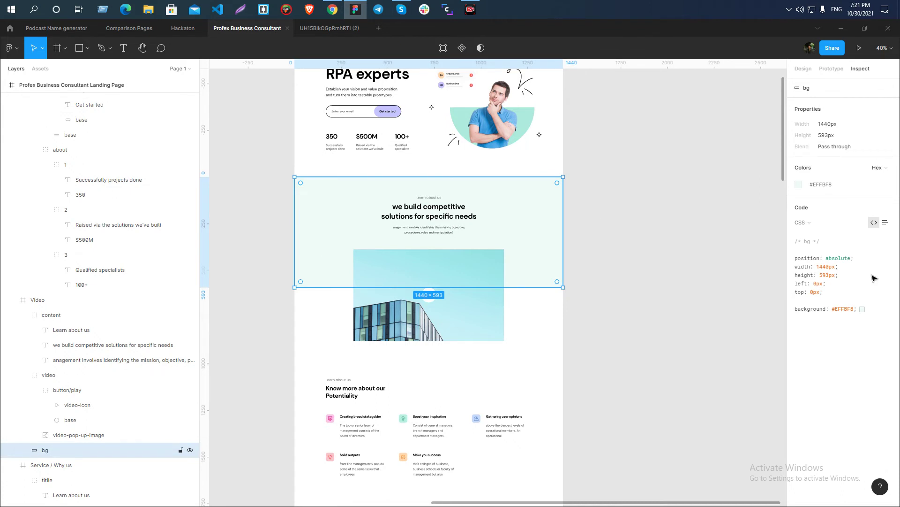
- Copy the bg rectangle's fill colour from Figma and set c-section-about-1's background colour to #effbf8 in Webflow
scroll(334, 231, up, 2)
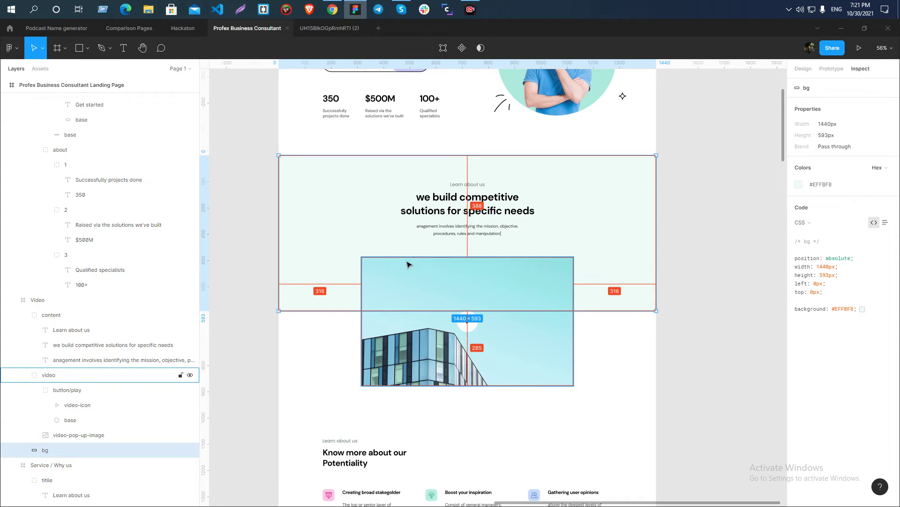
key(Escape)
click(377, 182)
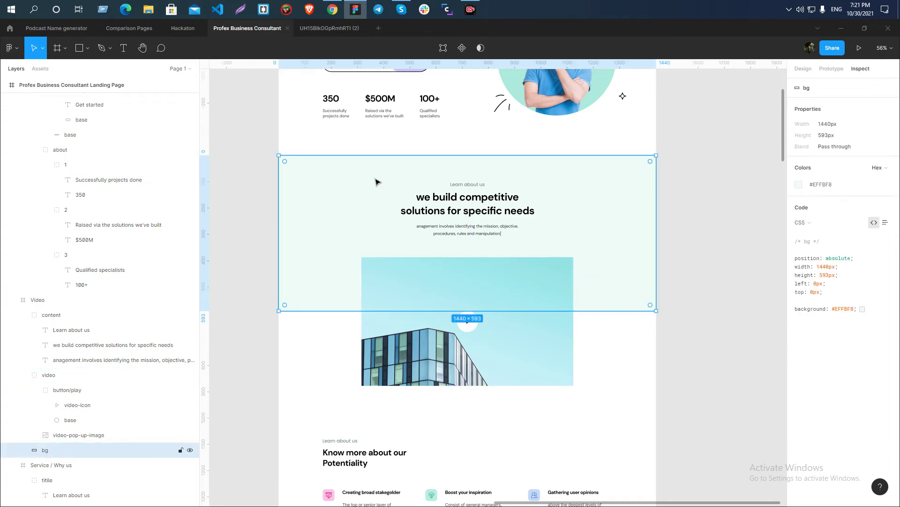
drag(834, 310, 853, 308)
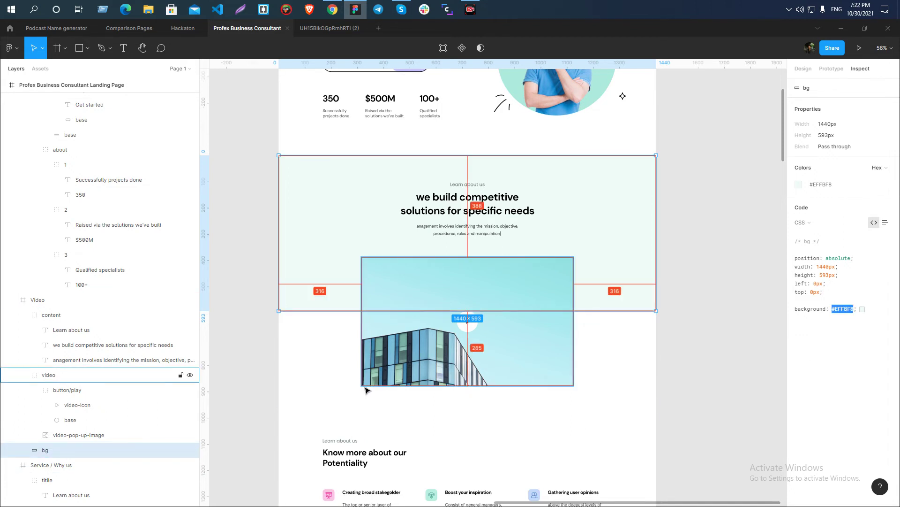
key(alt+Tab)
scroll(867, 321, down, 2)
click(847, 317)
text(#effbf8)
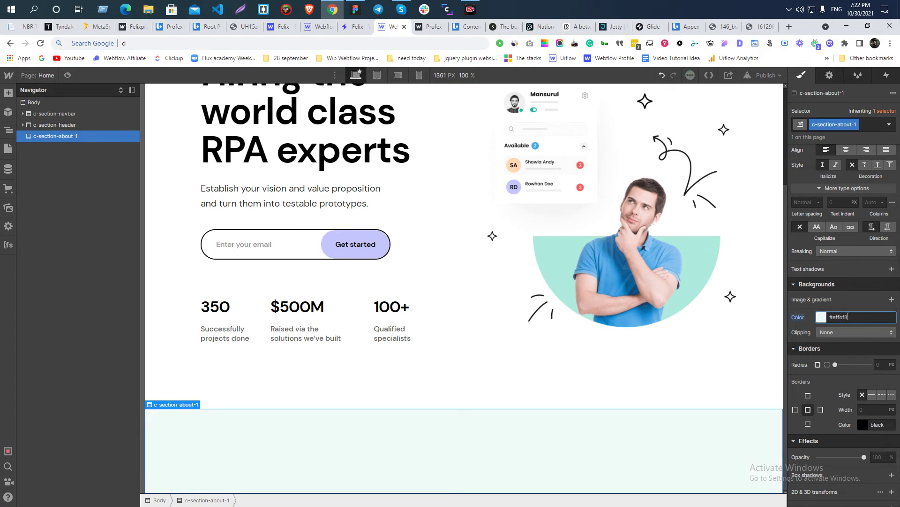
- Return to Figma and examine the layout and dimensions of the Video section's video group and text content block
key(alt+Tab)
scroll(434, 319, down, 3)
scroll(434, 319, up, 3)
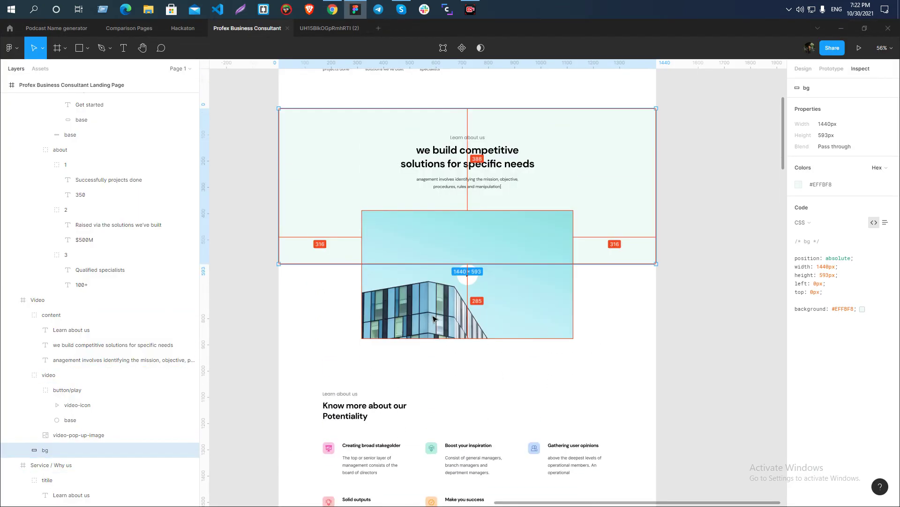
scroll(434, 318, up, 1)
scroll(434, 319, up, 5)
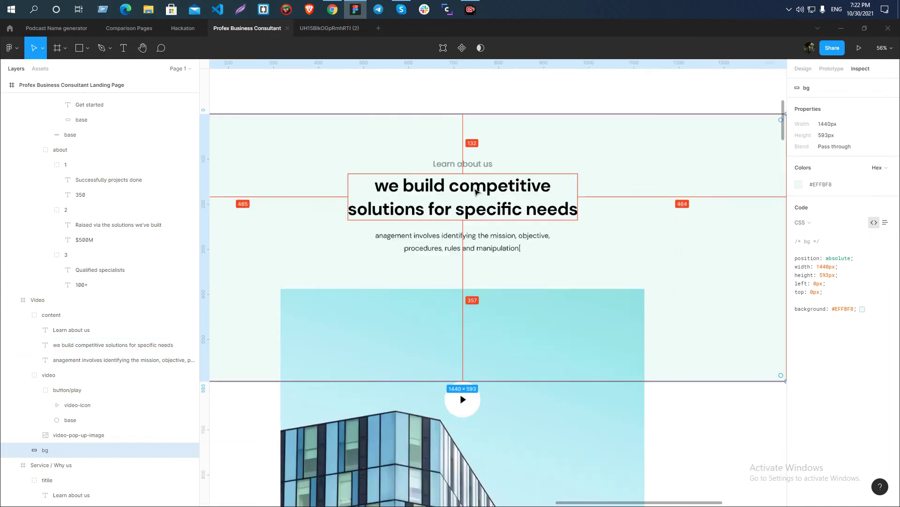
scroll(453, 212, down, 1)
scroll(452, 212, down, 4)
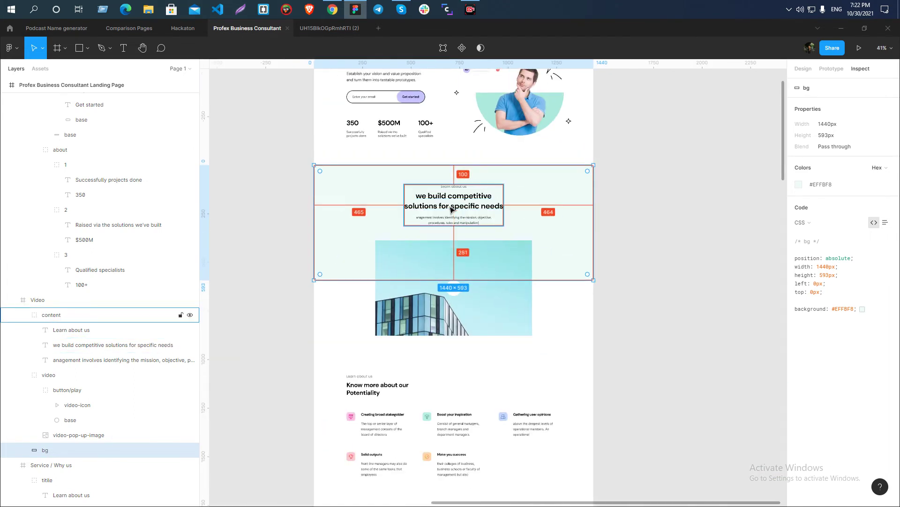
click(410, 276)
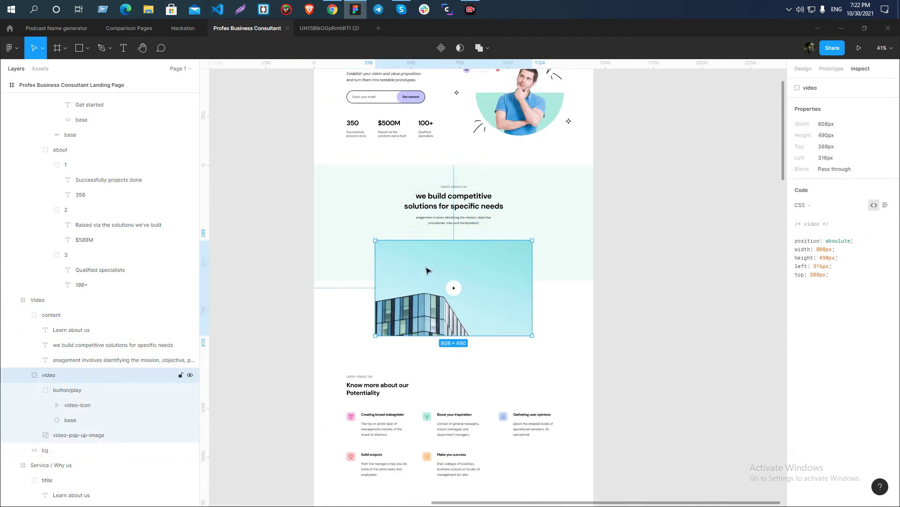
click(442, 204)
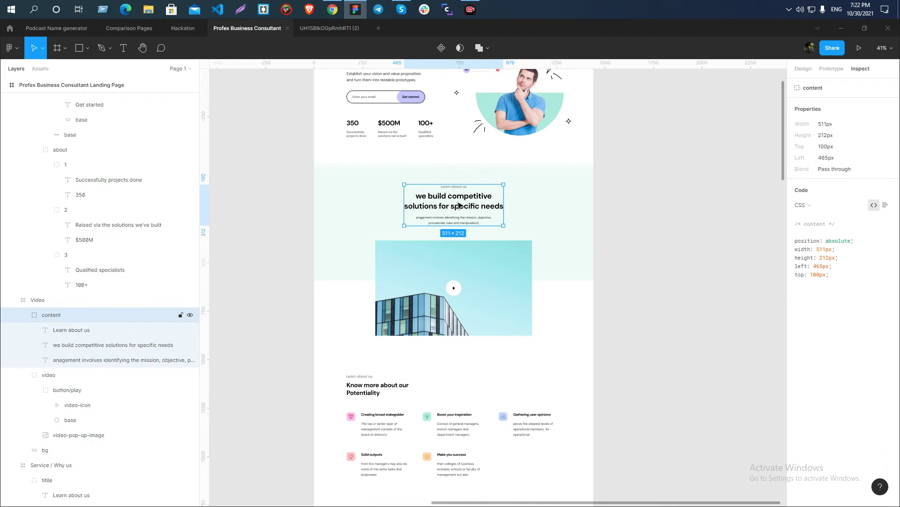
- In Webflow, add a div block inside c-section-about-1 and give it the new class c-wrapper-511
key(alt+Tab)
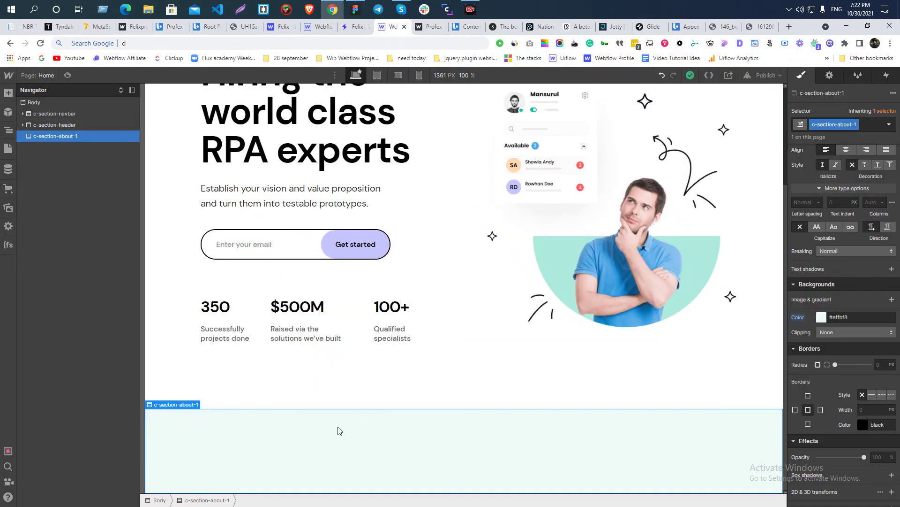
key(ctrl+e)
click(374, 155)
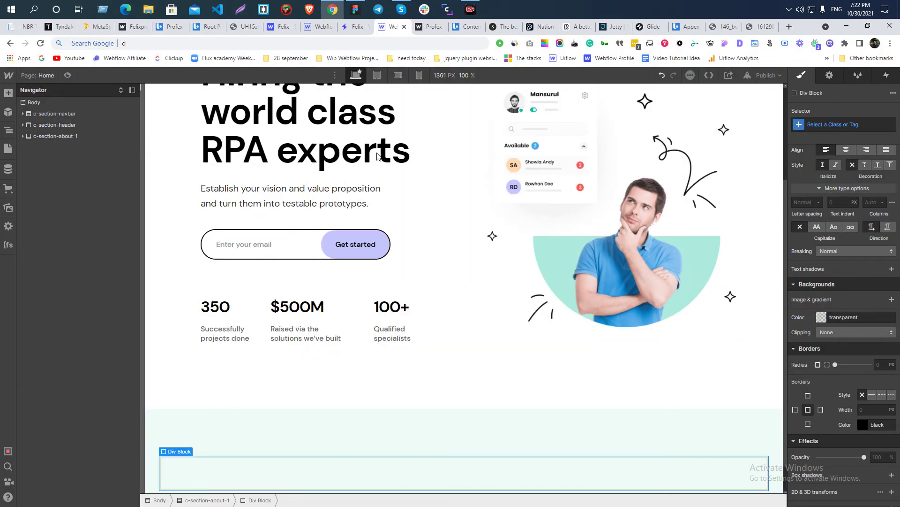
key(alt+Tab)
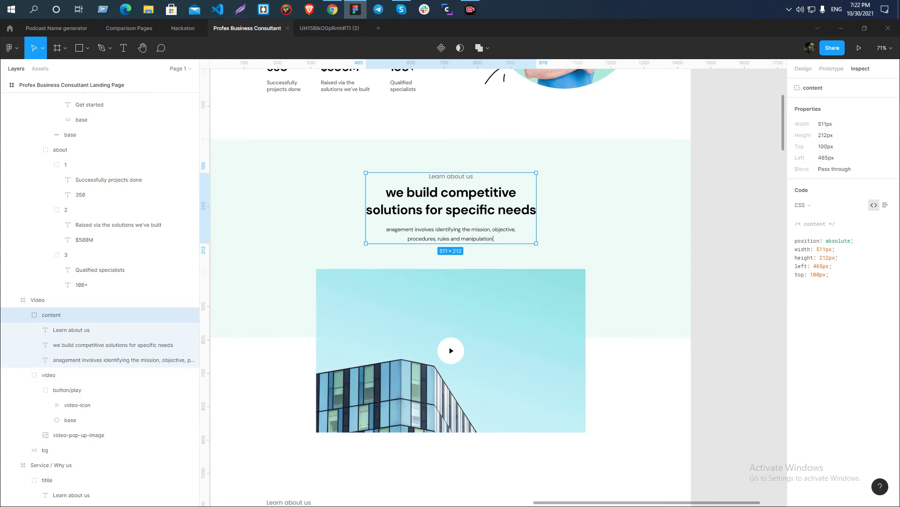
key(alt+Tab)
scroll(436, 298, down, 1)
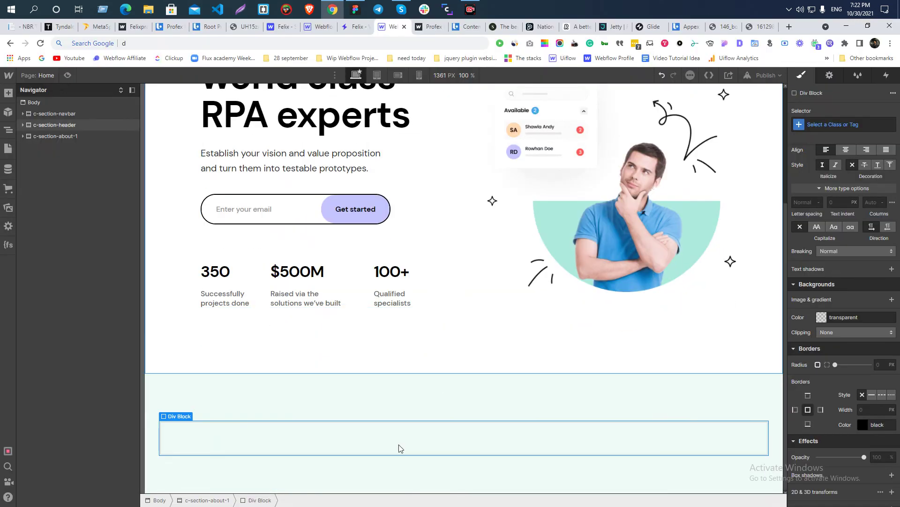
click(833, 124)
text(c-wrappe)
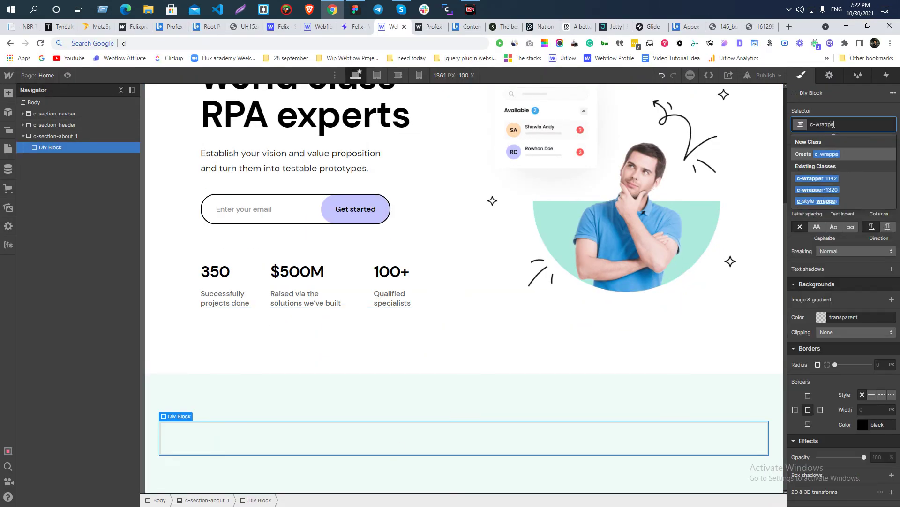
text(r-511)
key(Return)
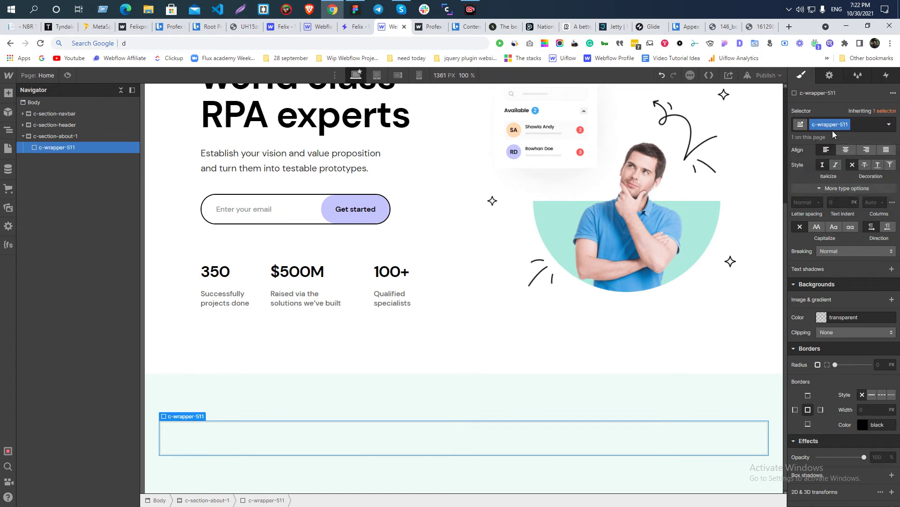
- Set c-wrapper-511's maximum width to 511 px and centre it with automatic side margins
click(837, 213)
text(511)
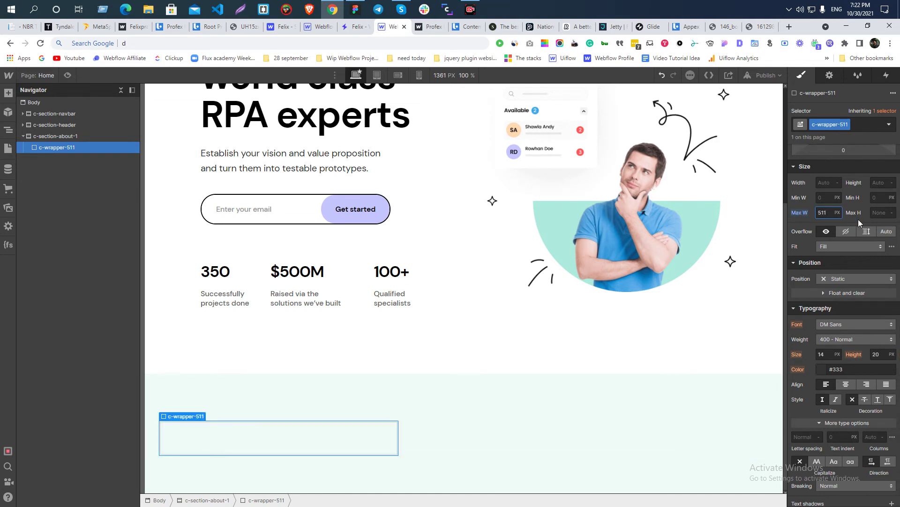
scroll(889, 186, up, 3)
click(893, 182)
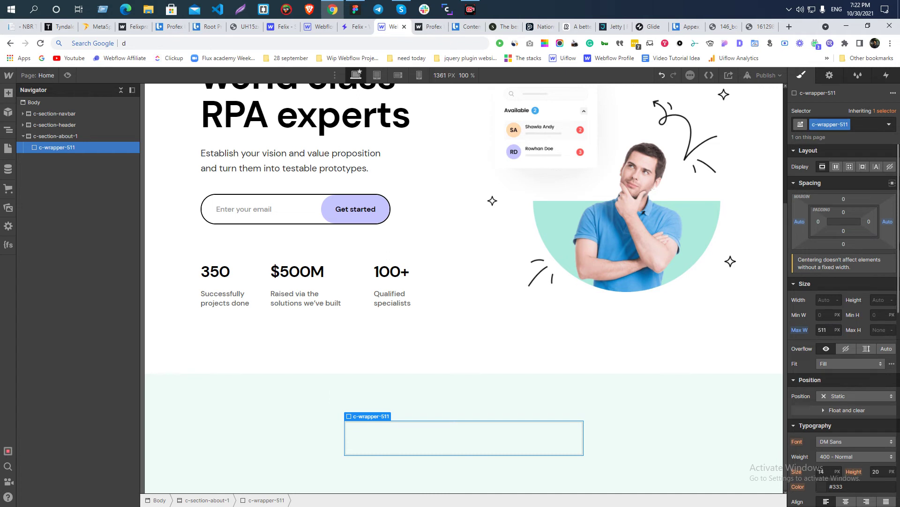
click(432, 413)
click(430, 429)
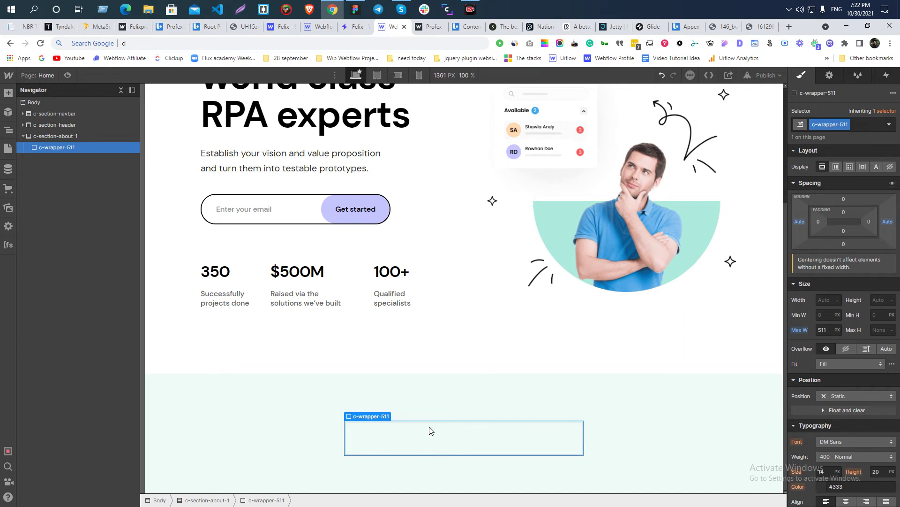
click(428, 402)
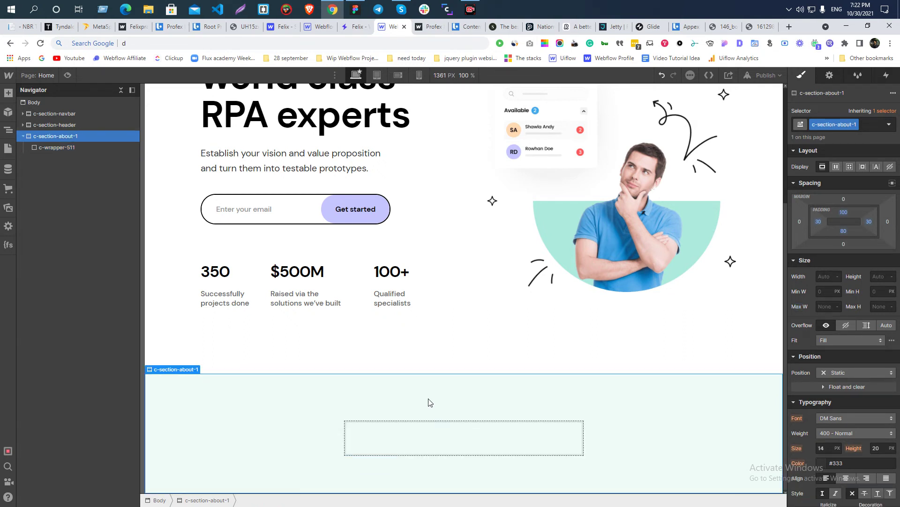
- Check the "Learn about us" text in Figma and add a paragraph inside c-wrapper-511 in Webflow
key(alt+Tab)
scroll(466, 217, up, 5)
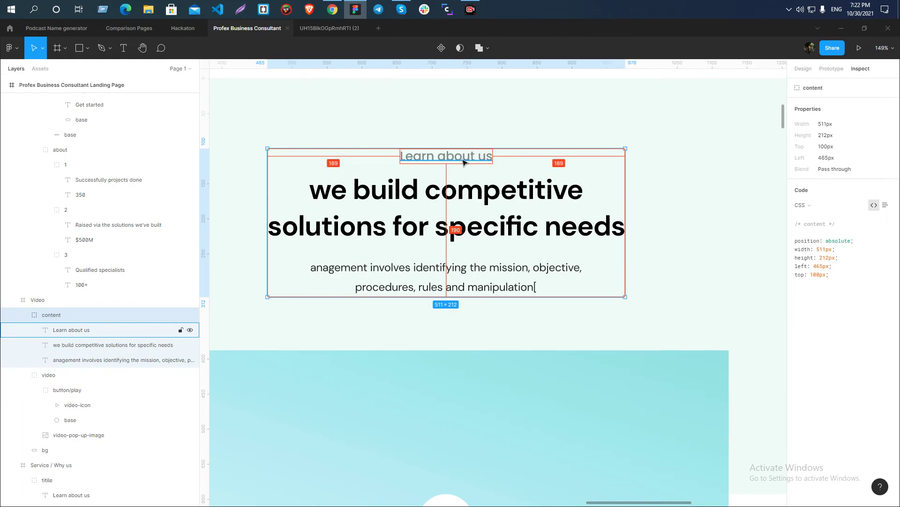
click(463, 159)
key(alt+Tab)
click(415, 430)
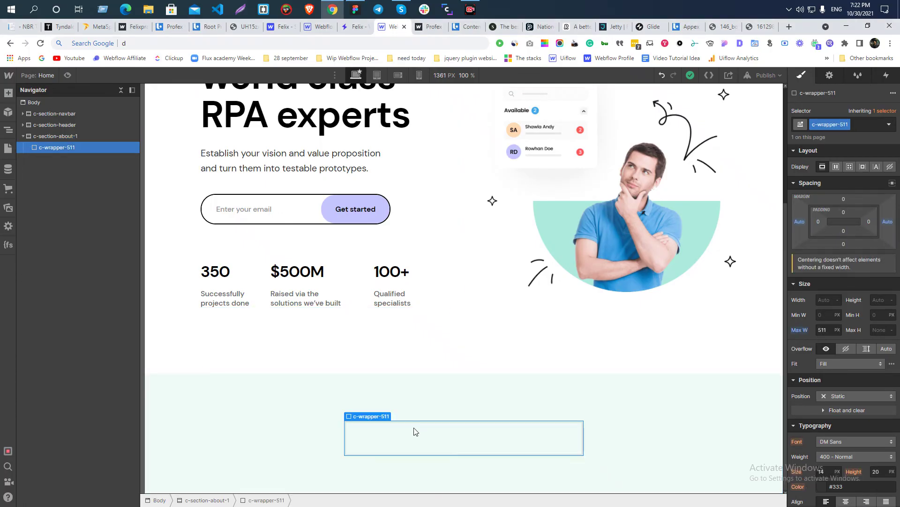
key(ctrl+k)
text(p)
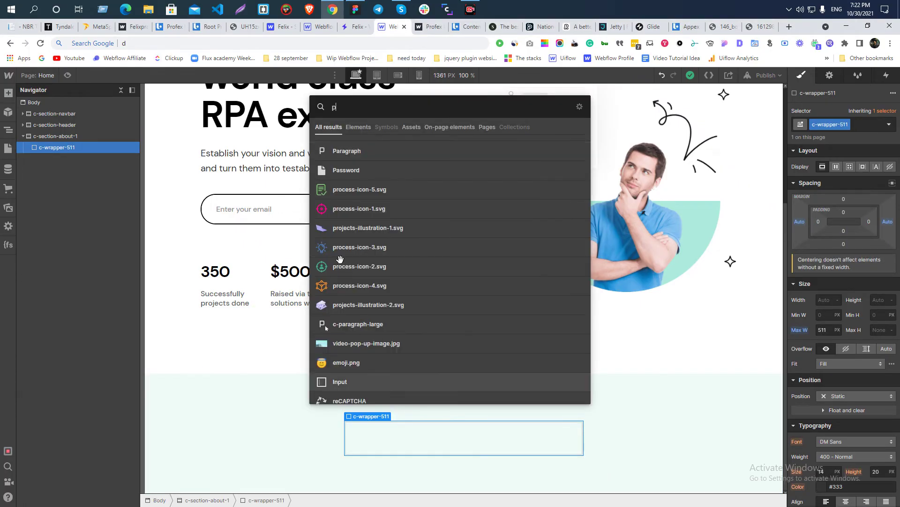
click(344, 151)
click(462, 418)
click(436, 437)
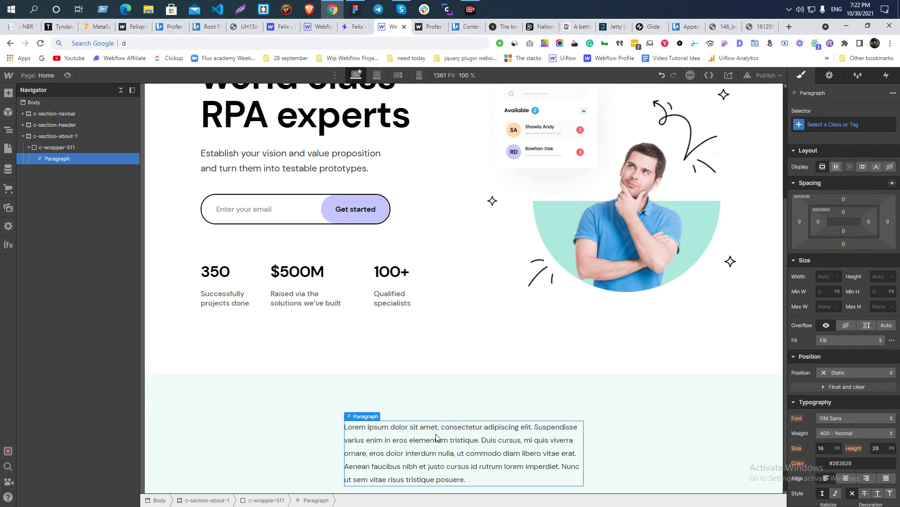
- Apply the existing class c-text-label to the new paragraph
click(840, 125)
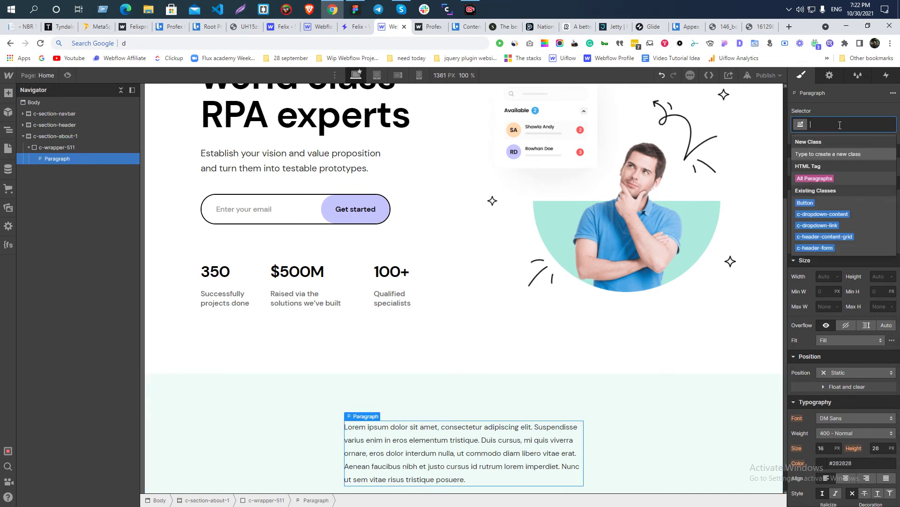
text(la)
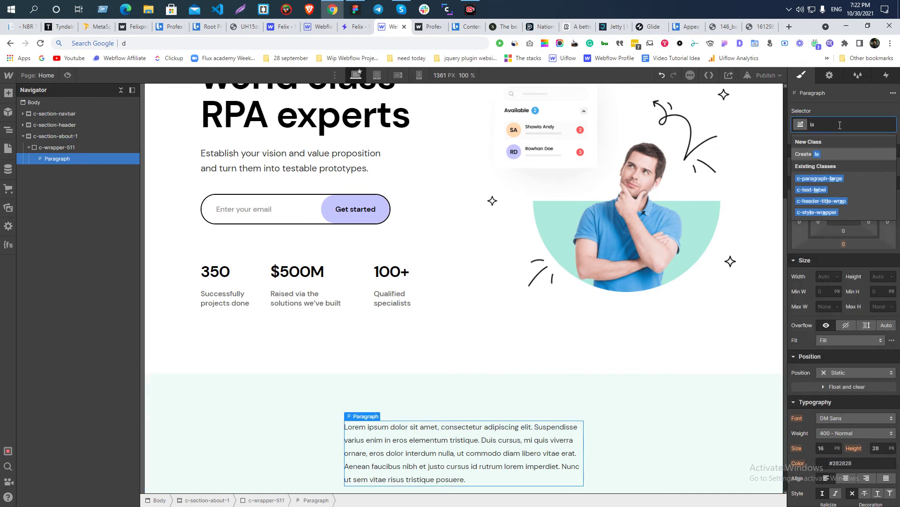
text(b)
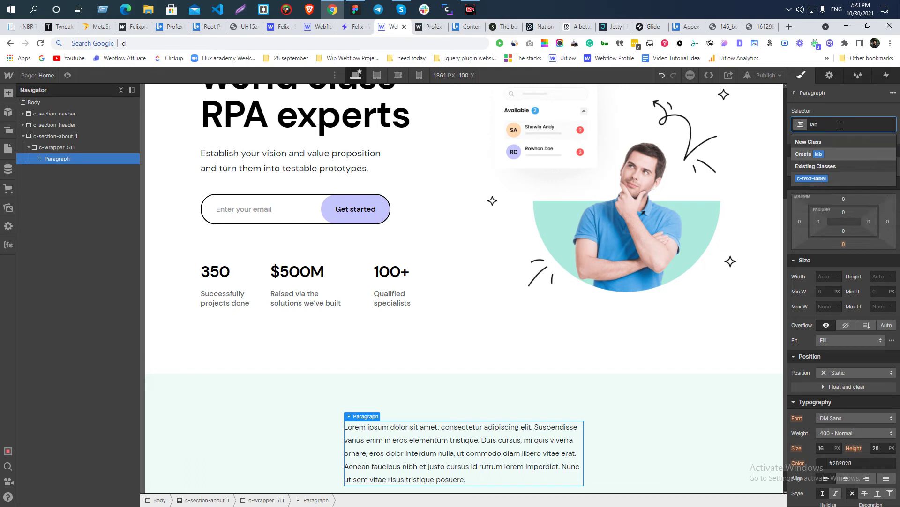
text(e)
click(814, 179)
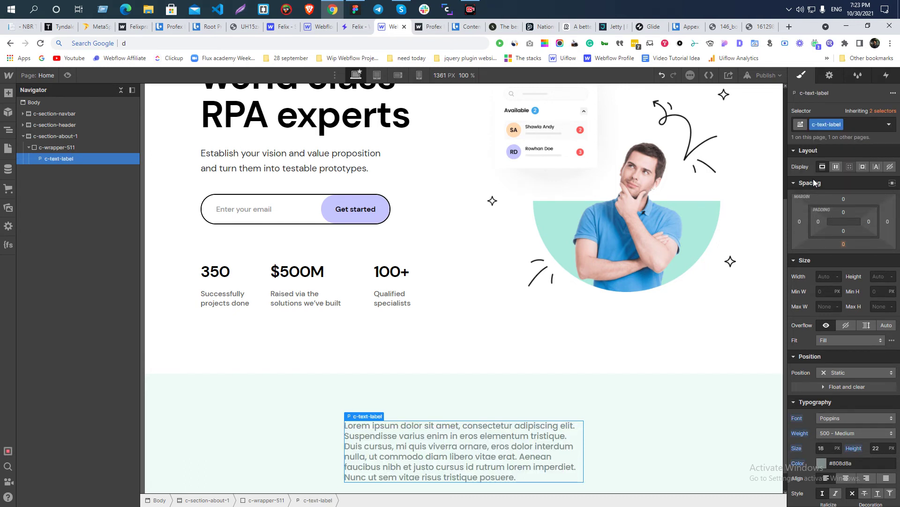
- Take the label wording from Figma and replace the paragraph's placeholder text with "Learn about us" in Webflow
key(alt+Tab)
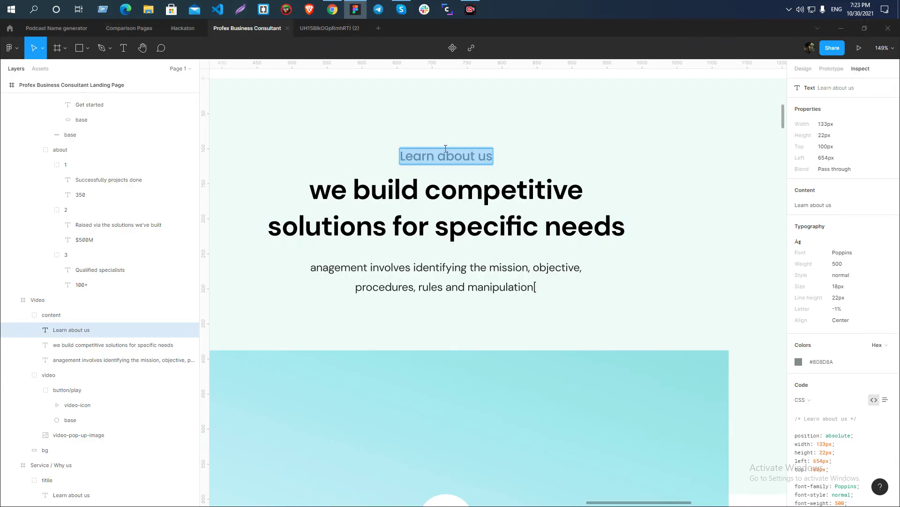
key(alt+Tab)
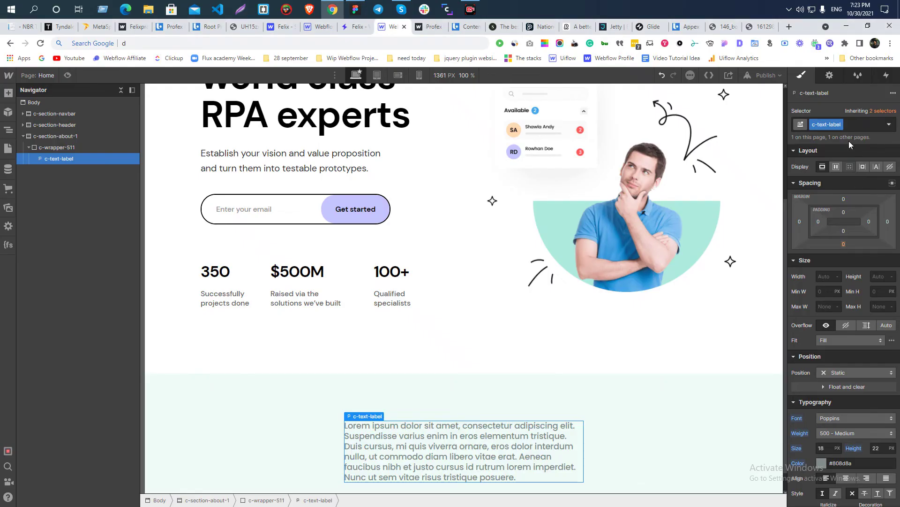
double_click(484, 442)
text(Learn about us)
key(Escape)
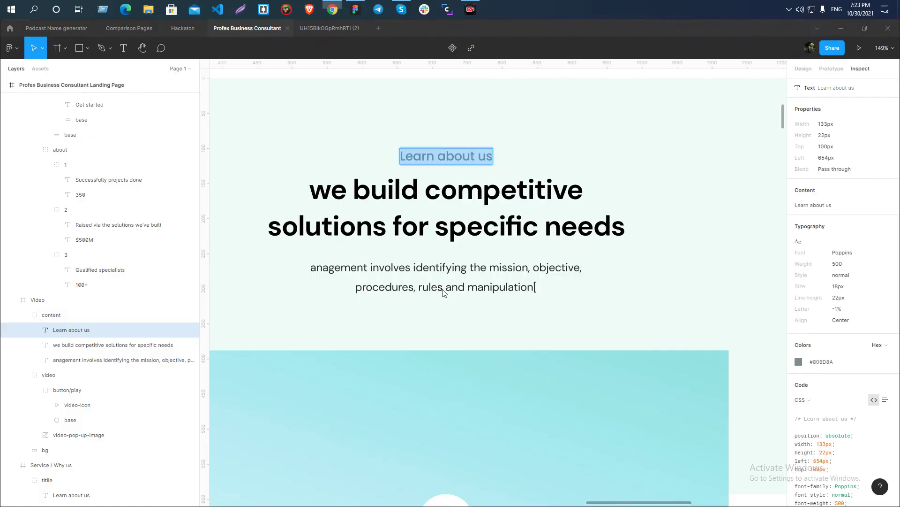
- Copy the Figma heading and add it below the label in Webflow as an H2 reading "we build competitive solutions for specific needs"
key(alt+Tab)
double_click(459, 215)
key(ctrl+c)
key(alt+Tab)
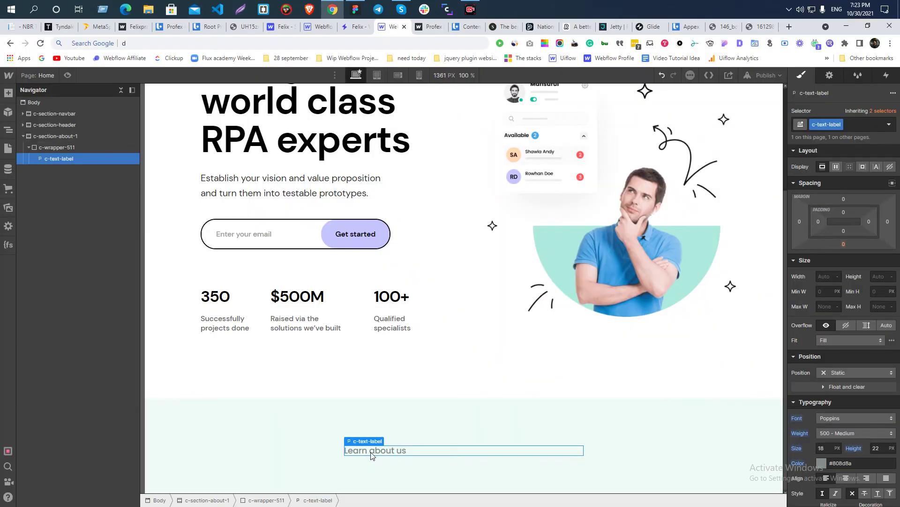
key(ctrl+e)
click(349, 149)
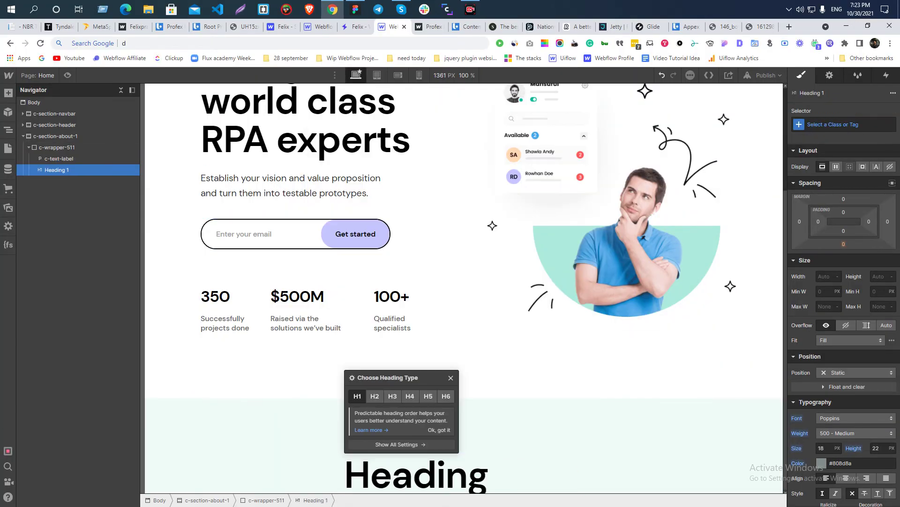
click(375, 396)
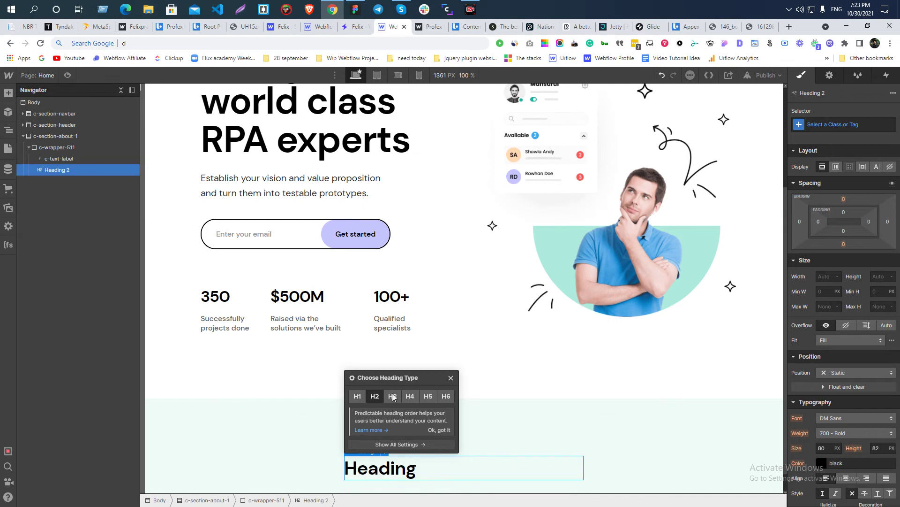
double_click(405, 467)
key(ctrl+v)
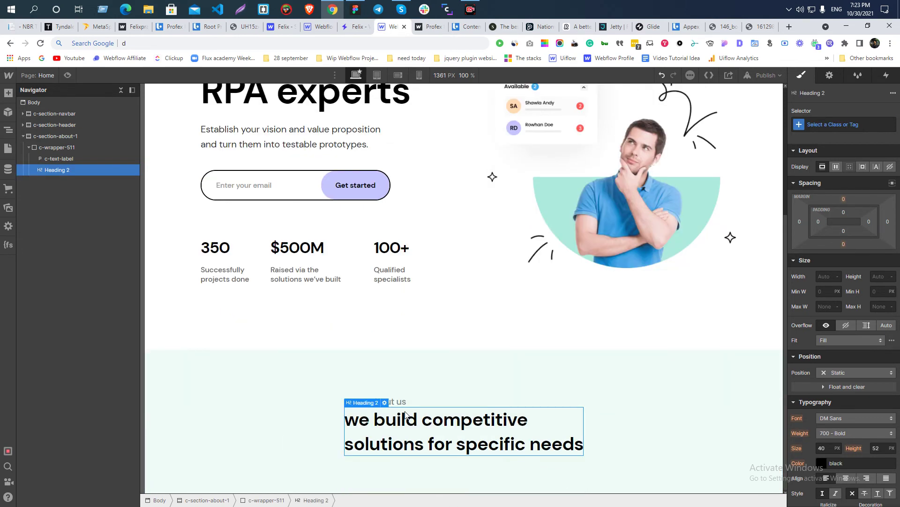
- Compare the heading's font, weight, size, line height and letter spacing in Figma with the All H2 Headings style in Webflow
key(alt+Tab)
key(Escape)
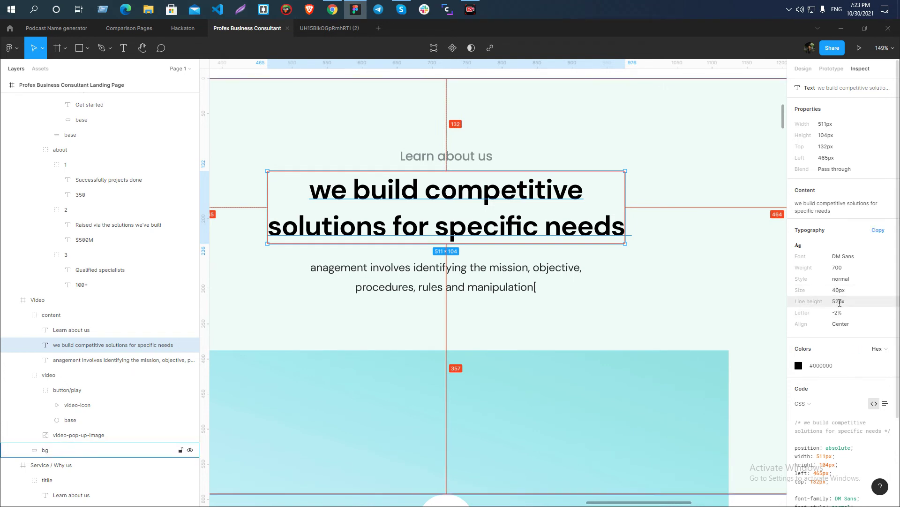
key(alt+Tab)
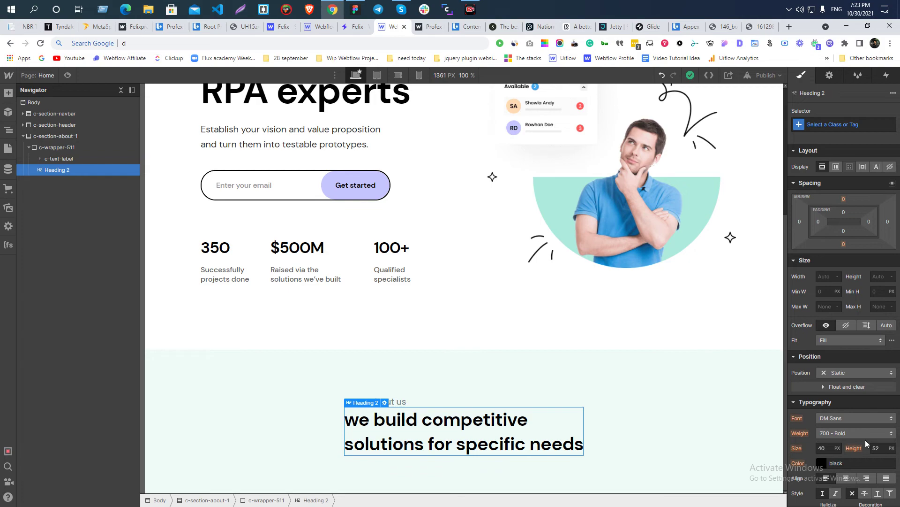
scroll(866, 440, down, 5)
key(alt+Tab)
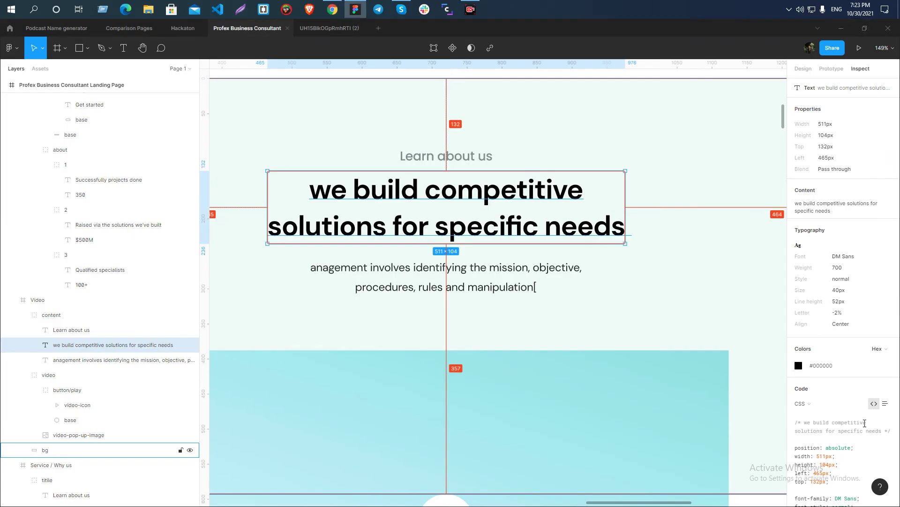
key(alt+Tab)
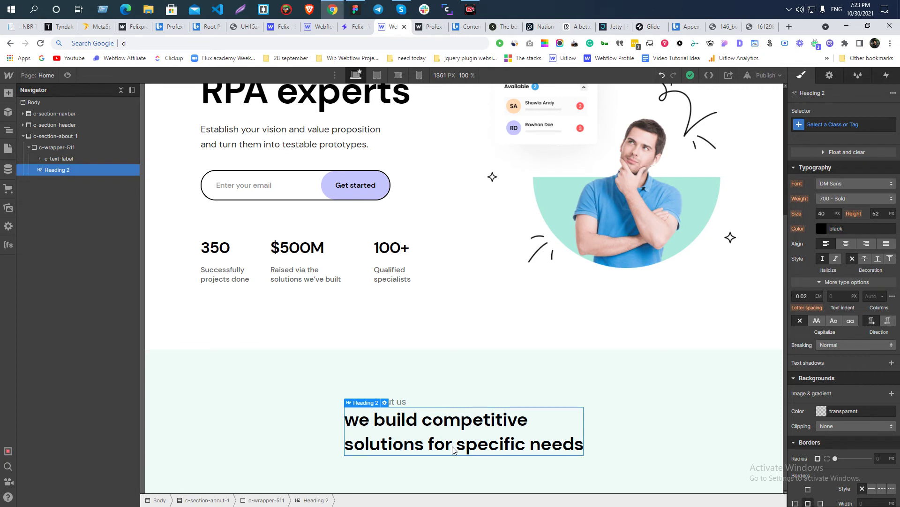
click(820, 124)
click(812, 178)
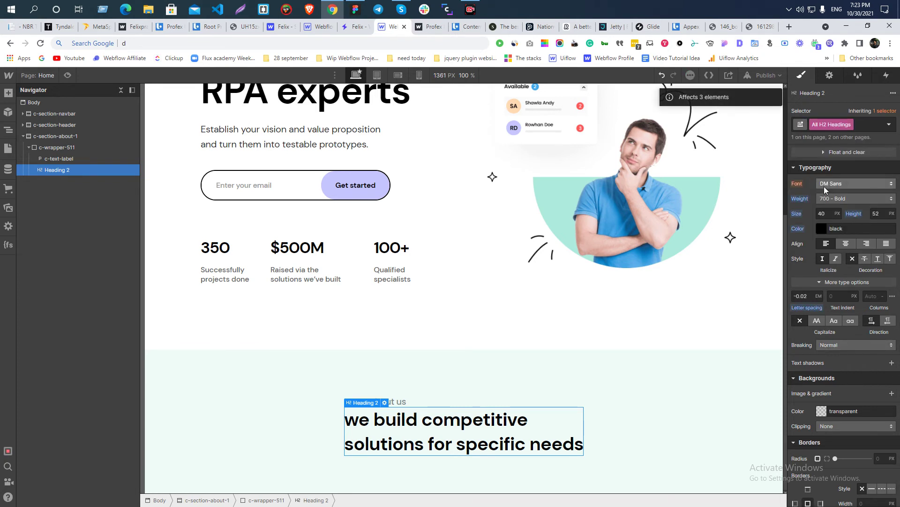
- Copy the description text under the Figma heading and add it as a new paragraph below the H2 in Webflow
key(alt+Tab)
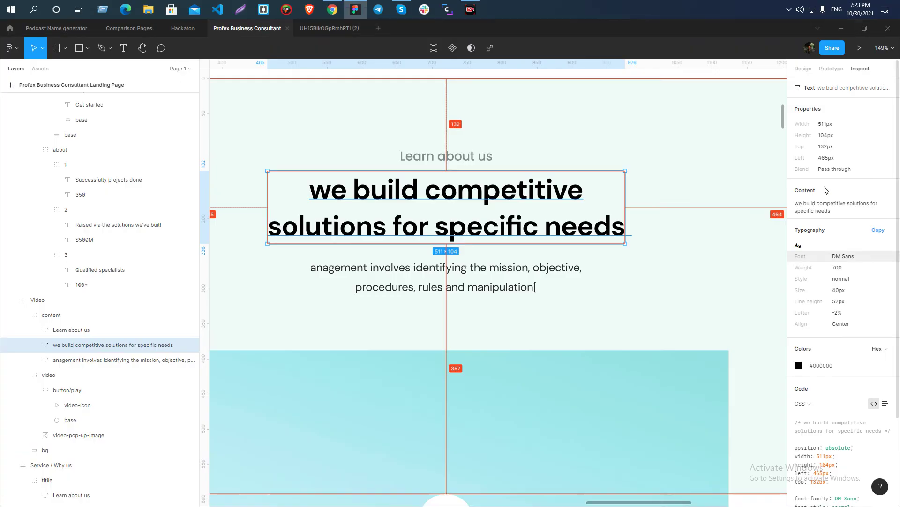
click(475, 267)
double_click(471, 268)
key(ctrl+c)
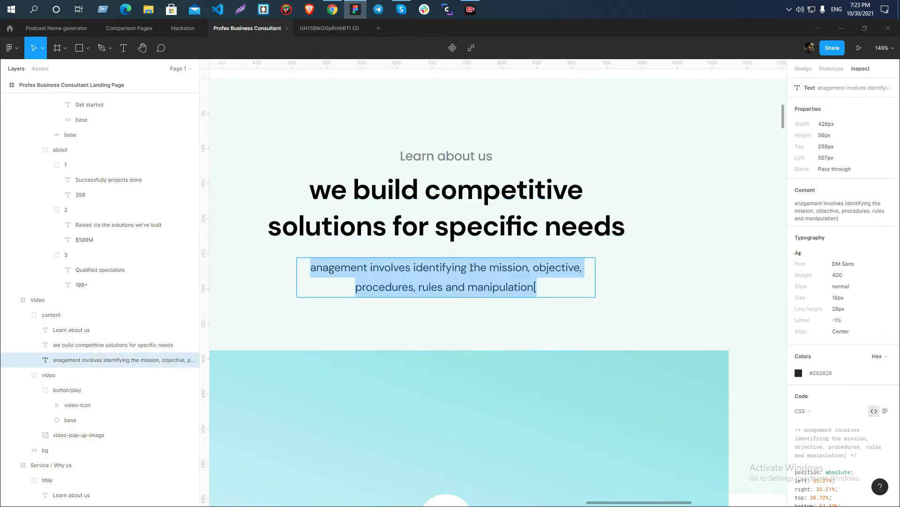
key(alt+Tab)
key(ctrl+e)
text(p)
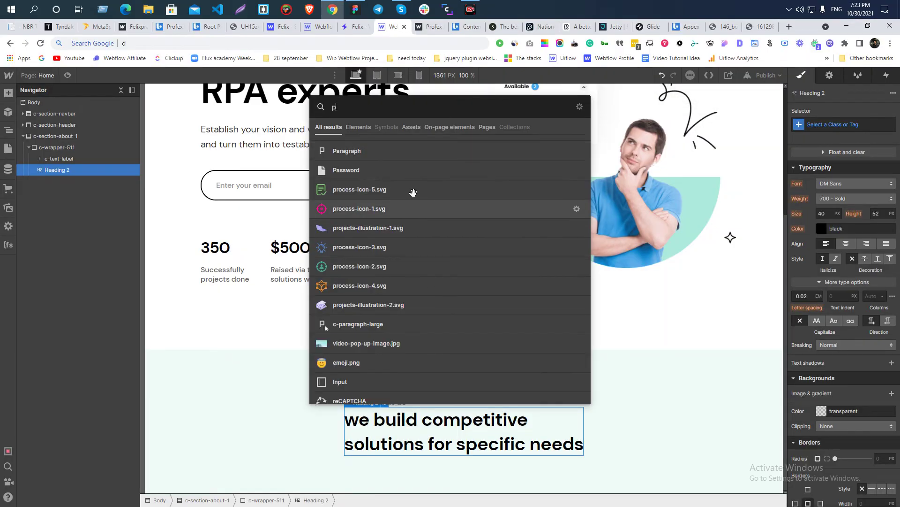
click(394, 151)
scroll(432, 402, down, 2)
double_click(447, 434)
key(ctrl+v)
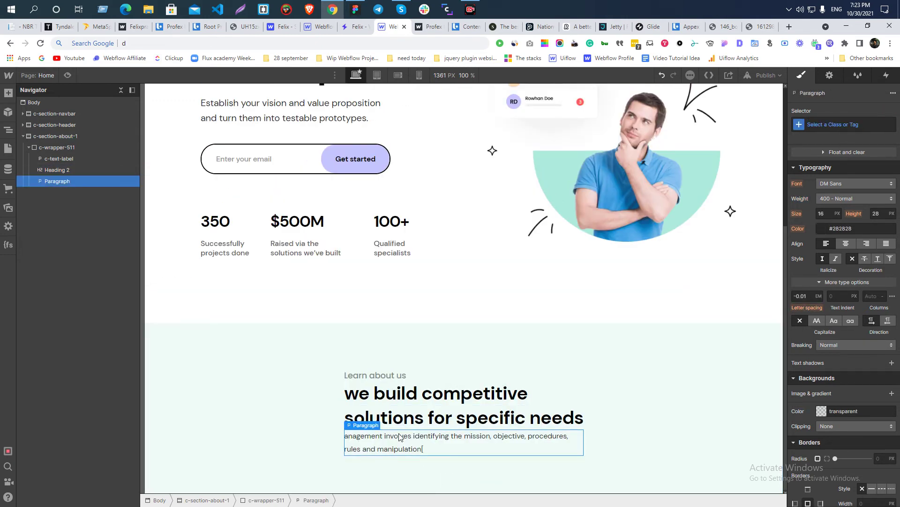
- Compare the description's Figma typography with the Webflow paragraph and measure its distance to the video block in Figma
key(alt+Tab)
key(Escape)
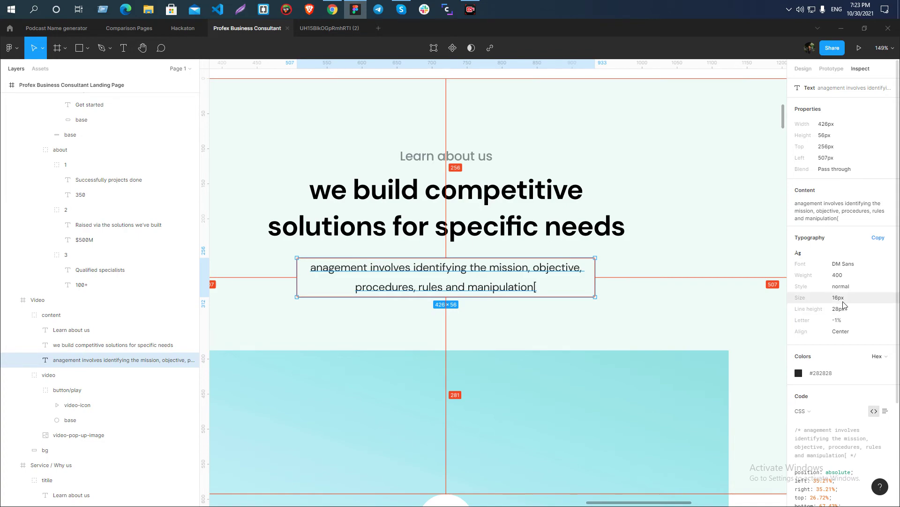
key(alt+Tab)
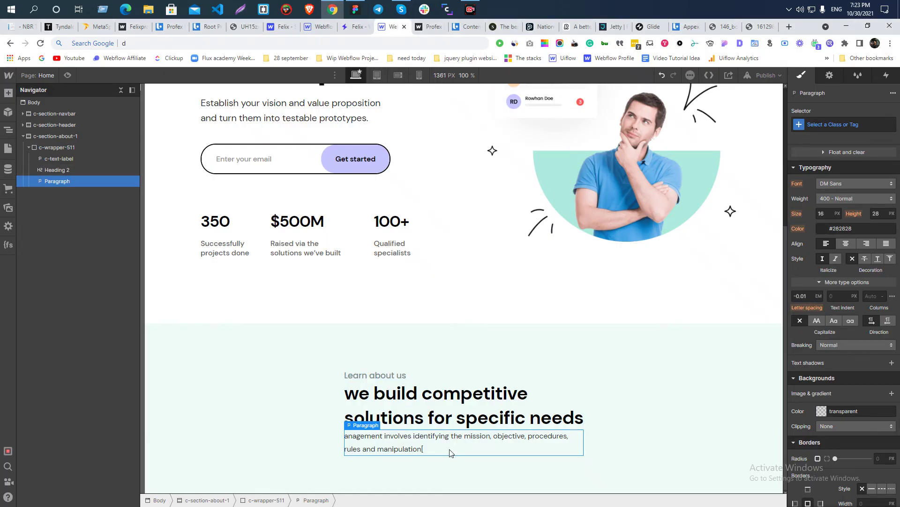
key(alt+Tab)
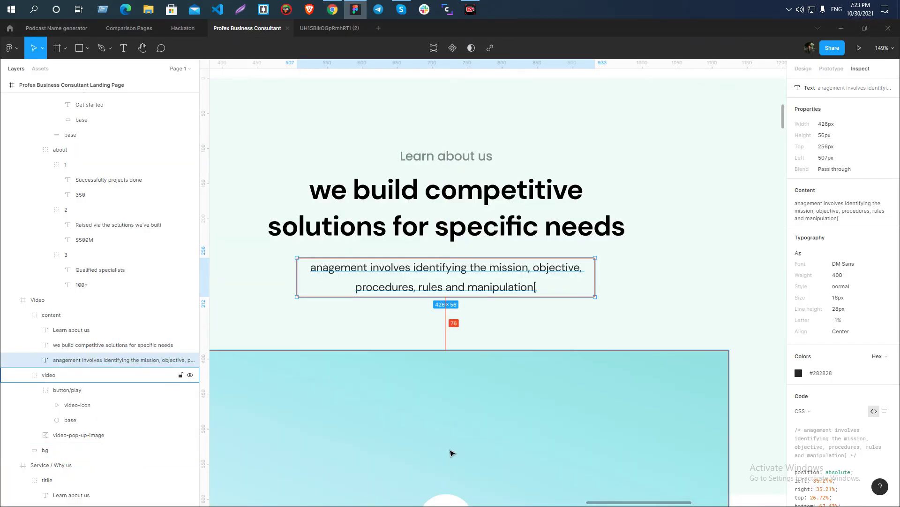
key(alt+Tab)
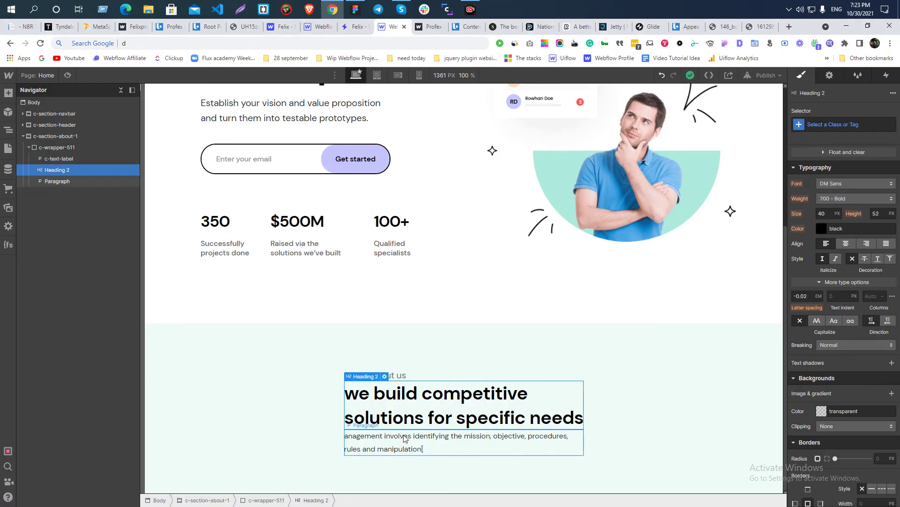
- Apply the existing c-text-align-center class to the "Learn about us" label
click(416, 375)
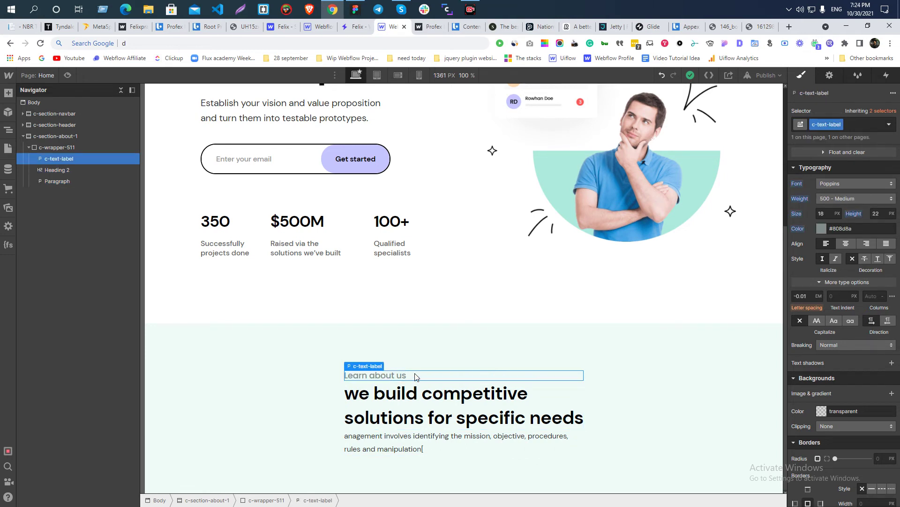
click(29, 147)
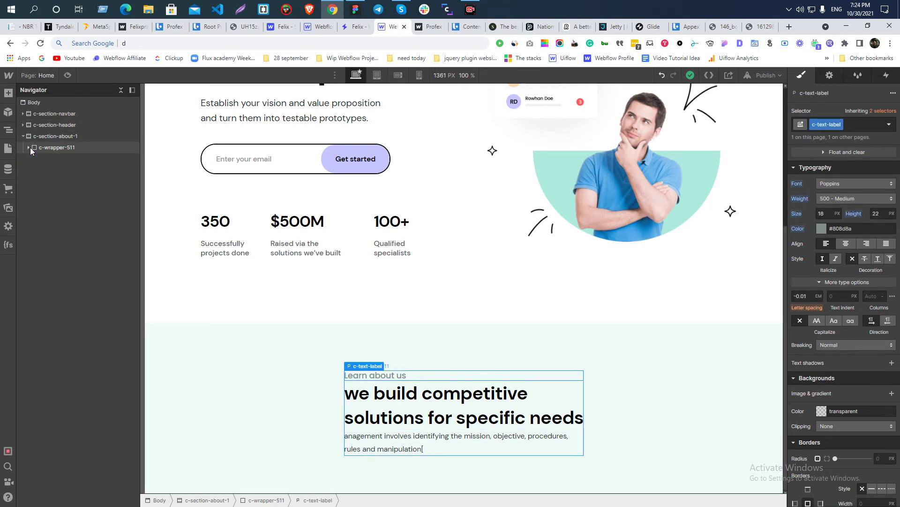
click(872, 124)
text(c-)
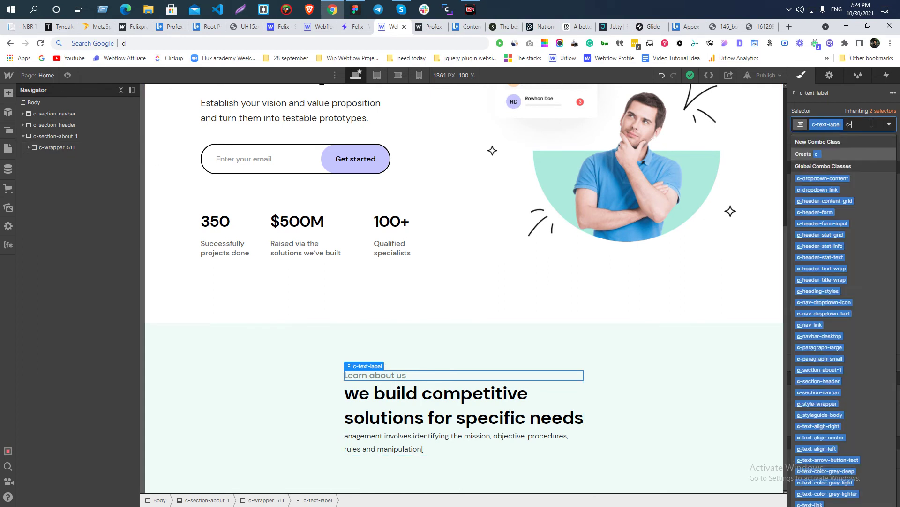
text(text)
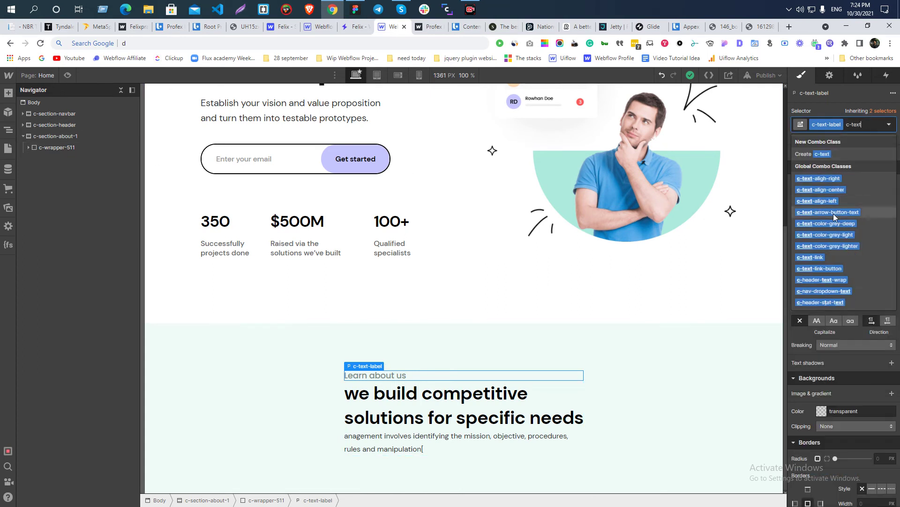
click(827, 190)
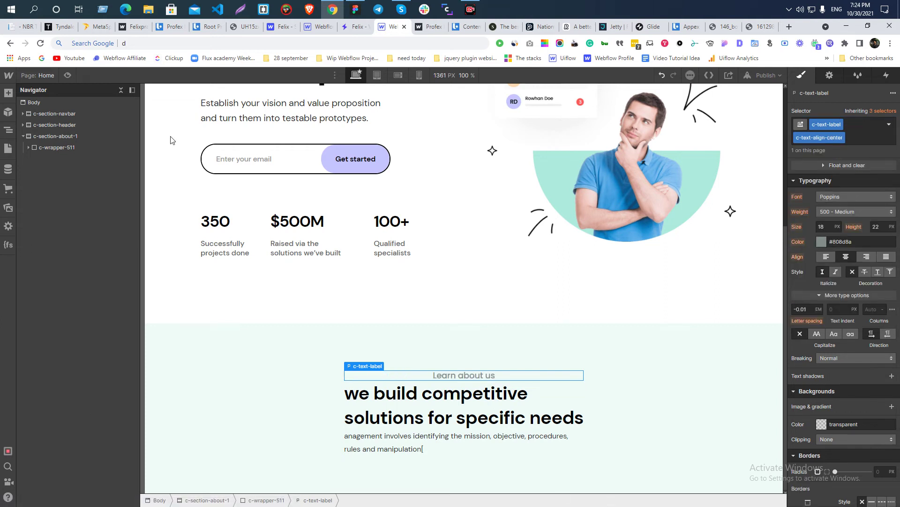
click(453, 399)
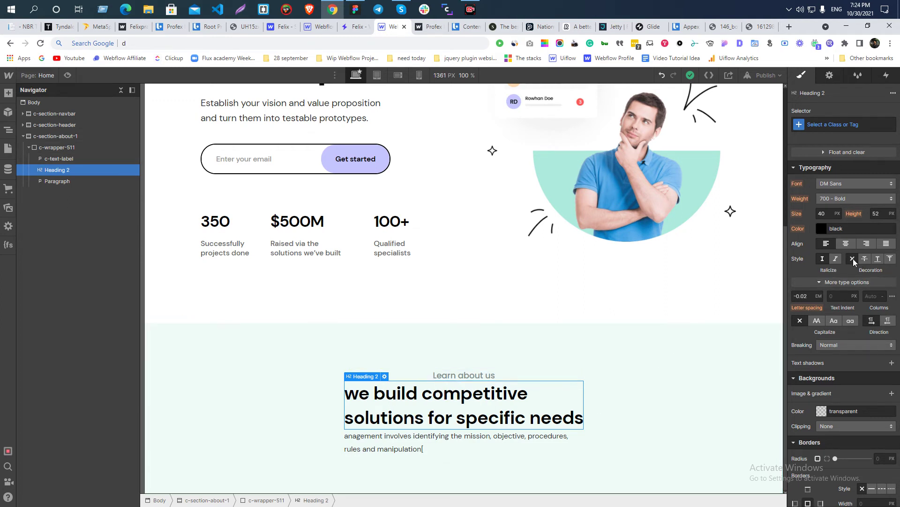
click(839, 125)
click(824, 178)
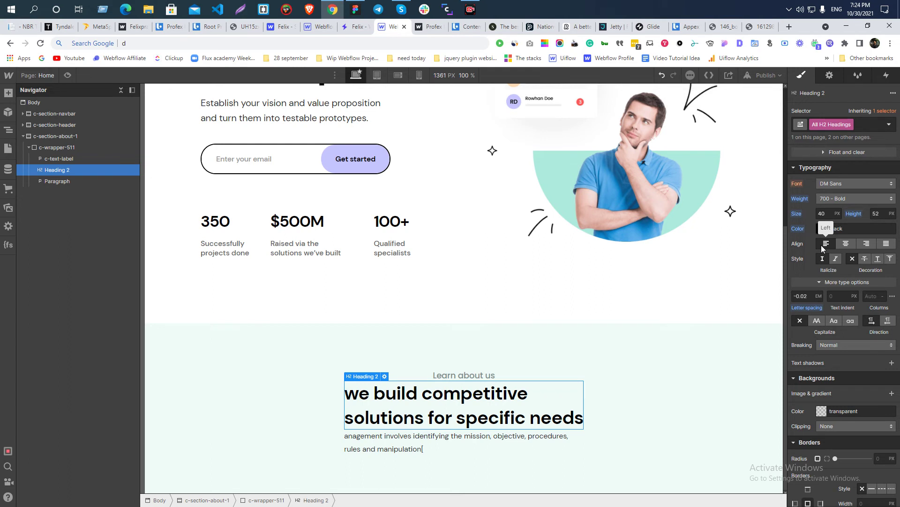
- Remove the c-text-align-center class from the "Learn about us" label
click(509, 378)
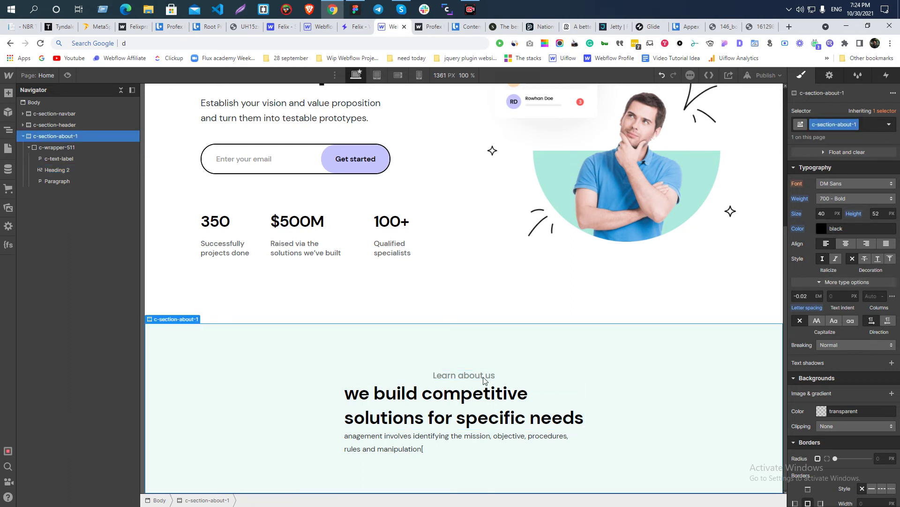
click(508, 375)
click(29, 147)
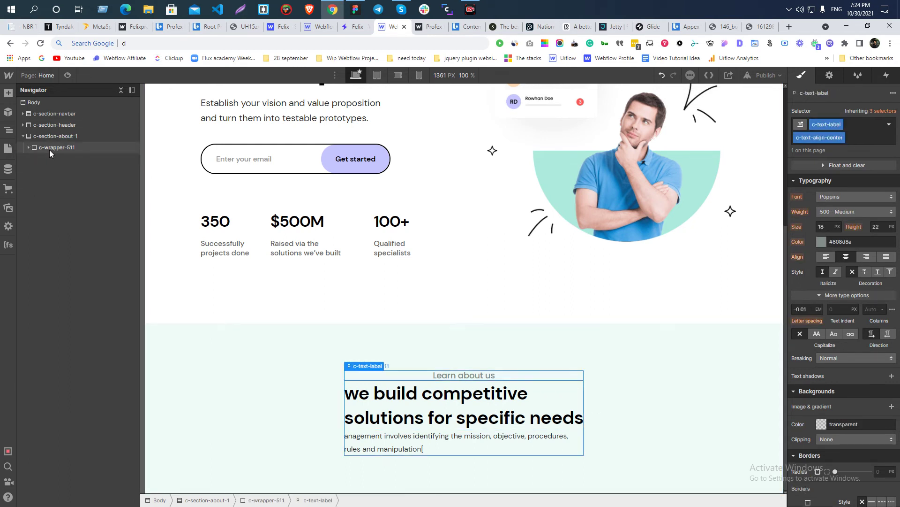
click(49, 150)
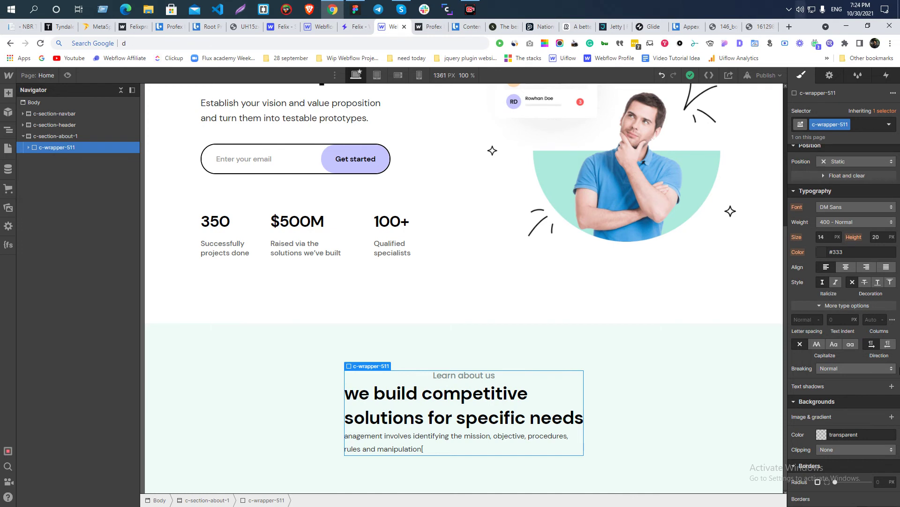
click(29, 147)
click(52, 158)
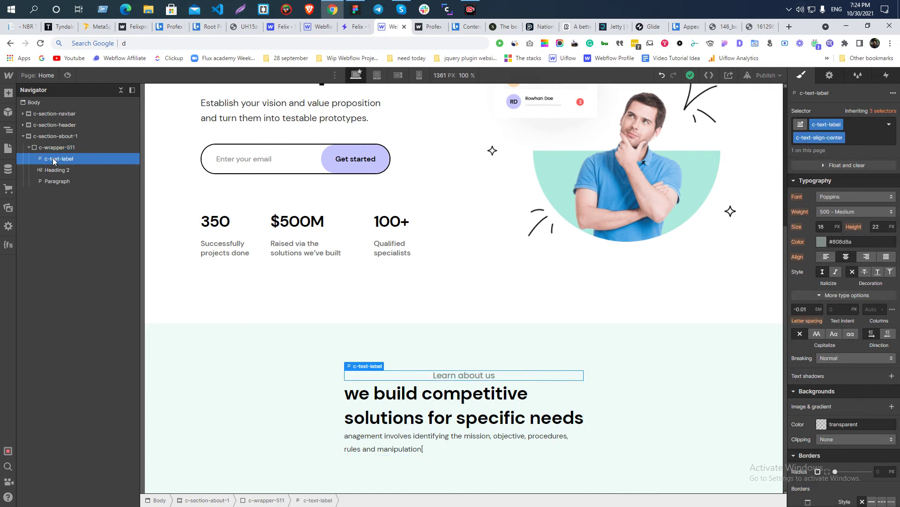
click(842, 139)
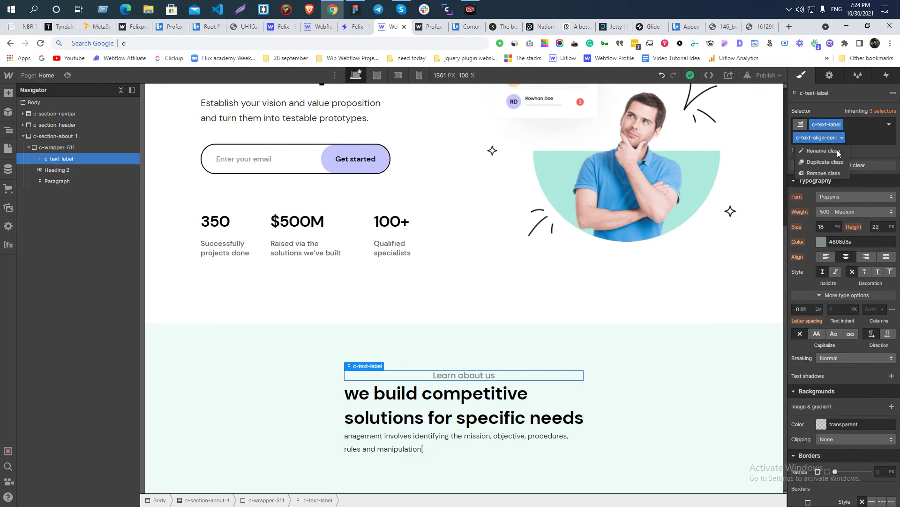
click(821, 171)
- Add the existing c-text-align-center class to c-wrapper-511 to center all of its text
click(56, 147)
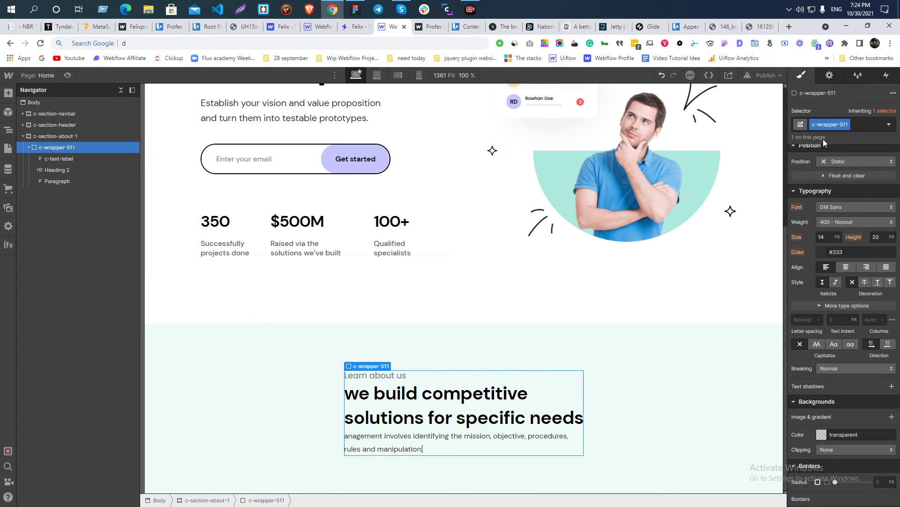
click(869, 126)
text(c-text)
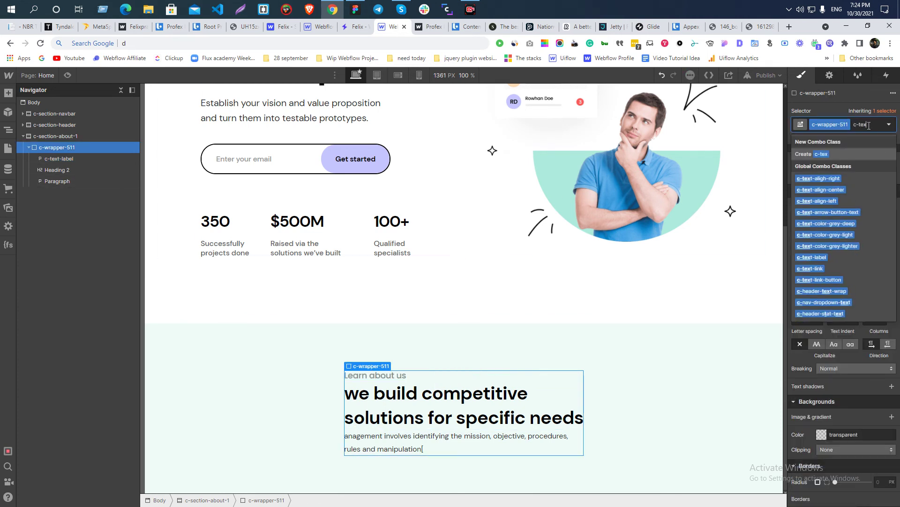
click(811, 185)
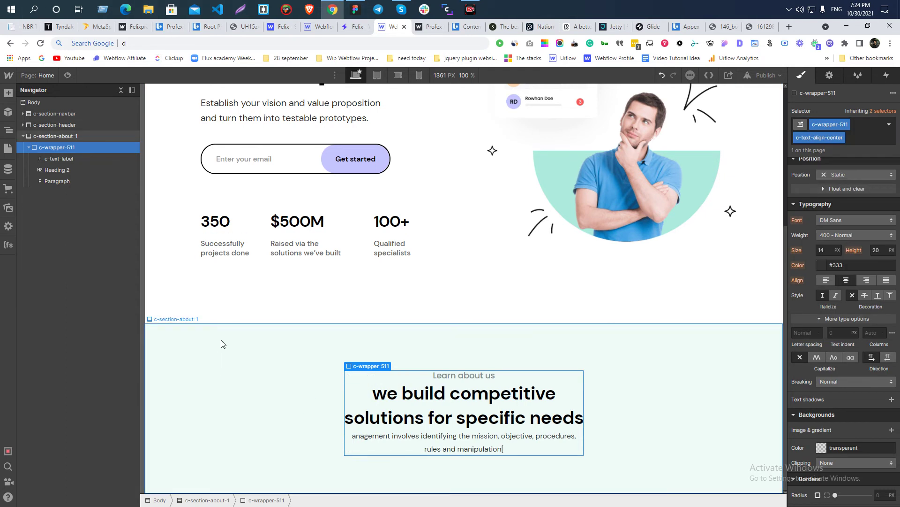
- Check the heading's dimensions in Figma and inspect the label, heading and paragraph in the Webflow about section
key(alt+Tab)
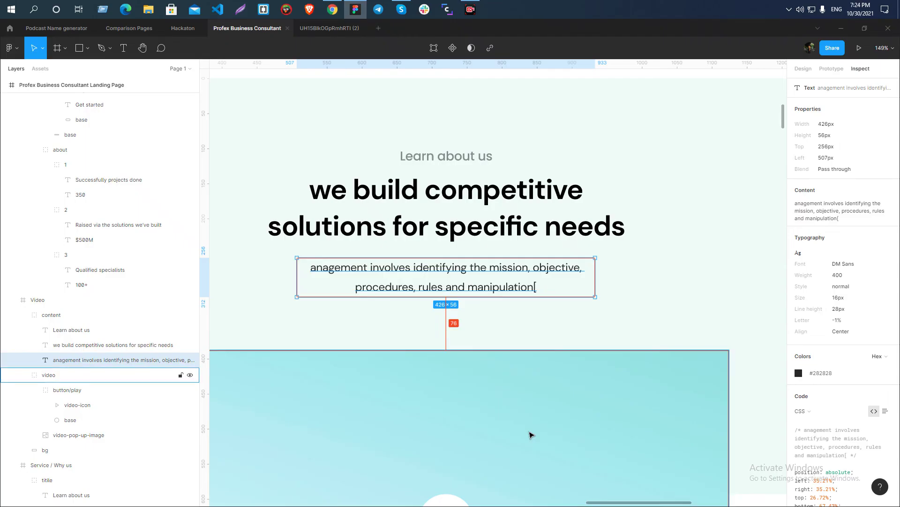
click(472, 238)
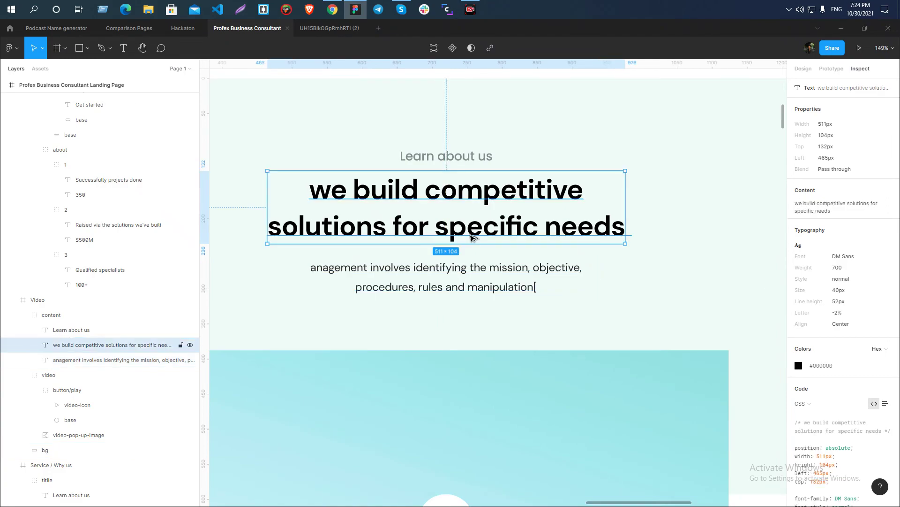
key(alt+Tab)
click(469, 377)
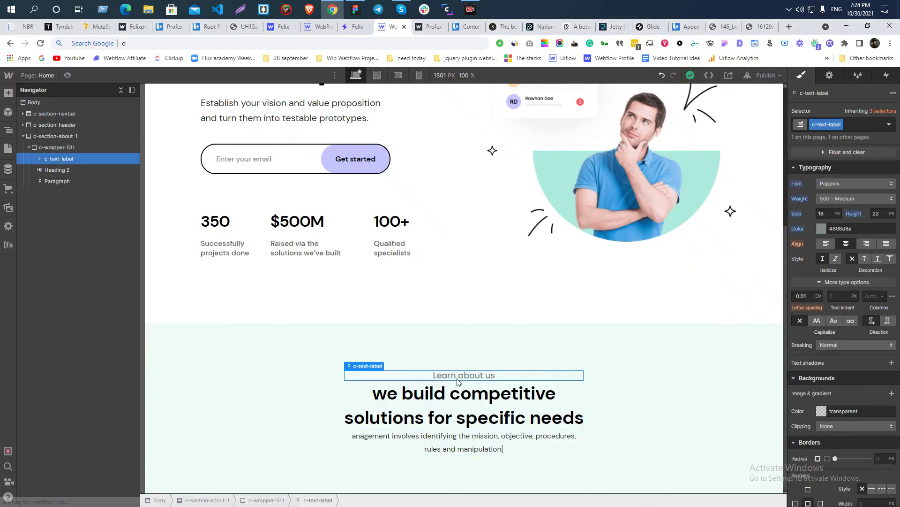
click(466, 412)
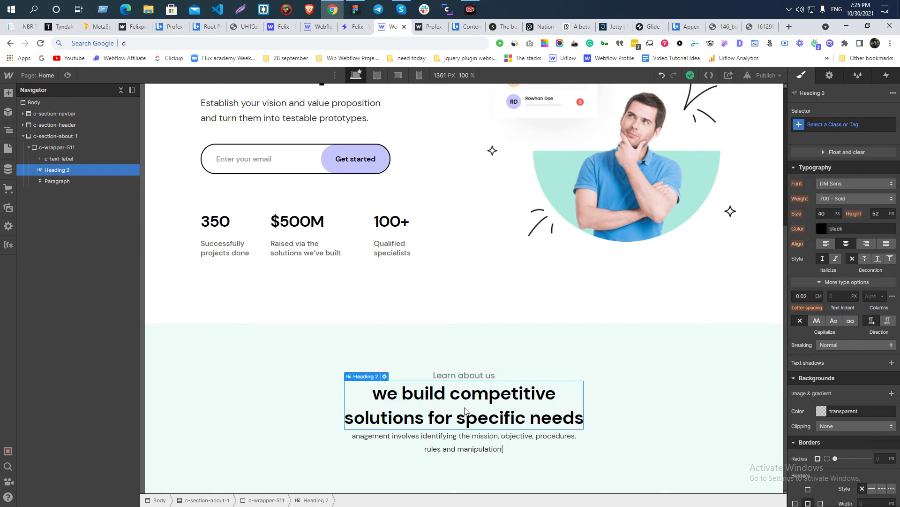
click(464, 375)
click(466, 407)
click(456, 434)
- Create the class c-about-1-content-title on the about section's "we build competitive solutions" heading
click(453, 404)
click(829, 125)
text(C-HE)
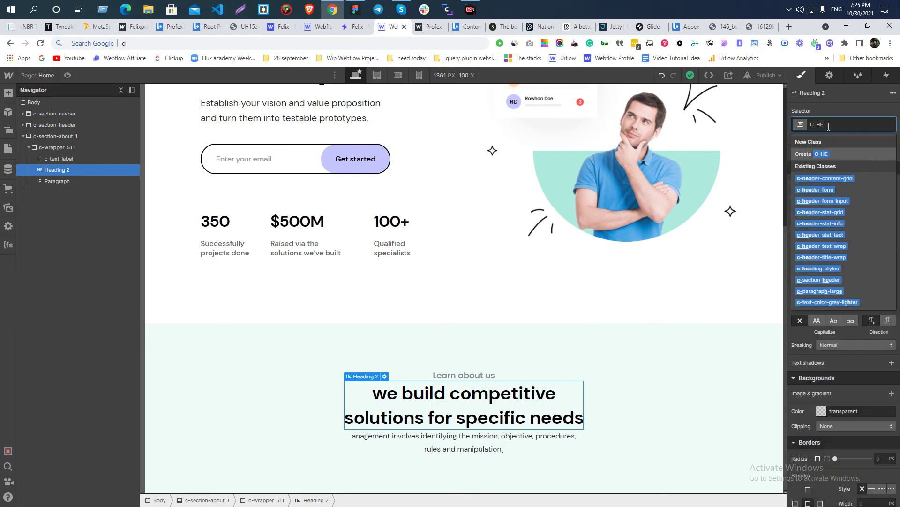
key(BackSpace)
key(BackSpace)
key(BackSpace)
key(BackSpace)
text(c-about)
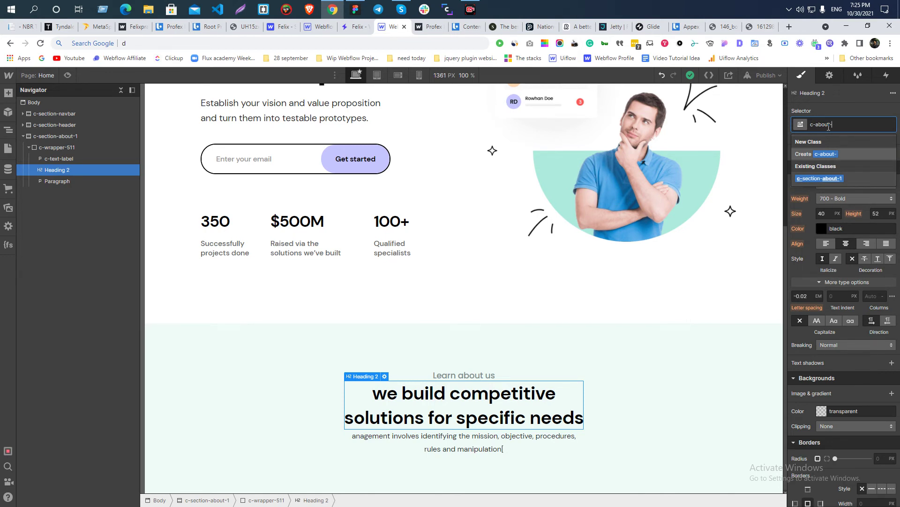
text(-1i)
key(BackSpace)
text(-content)
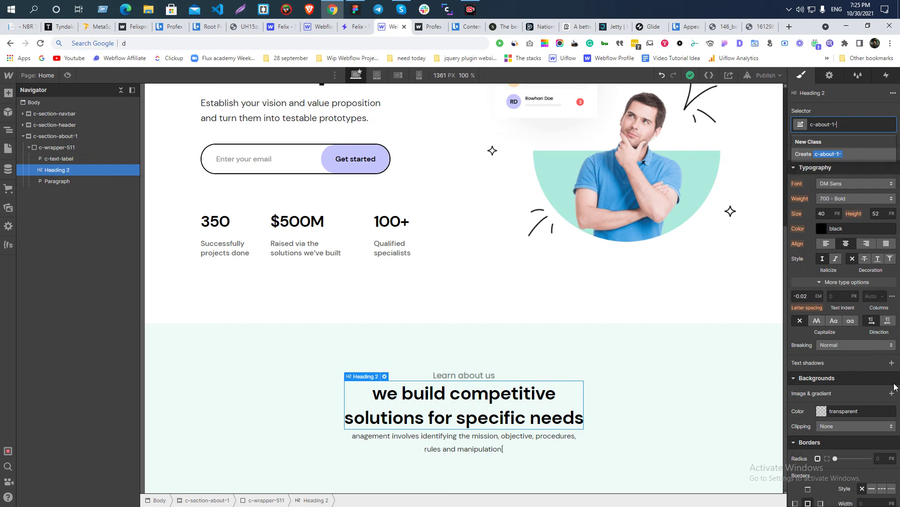
text(-title)
key(Return)
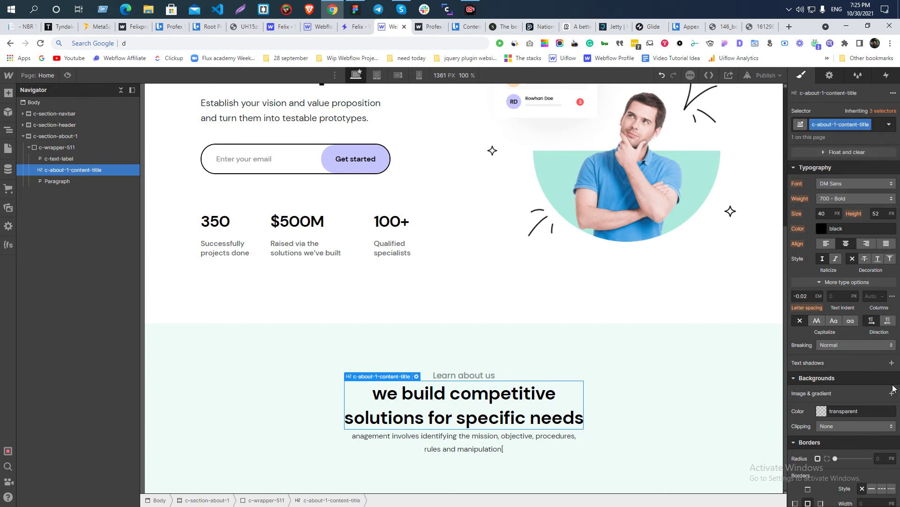
- Set the about heading's top margin to 10 px and bottom margin to 20 px, matching the gaps in the Figma design
key(alt+Tab)
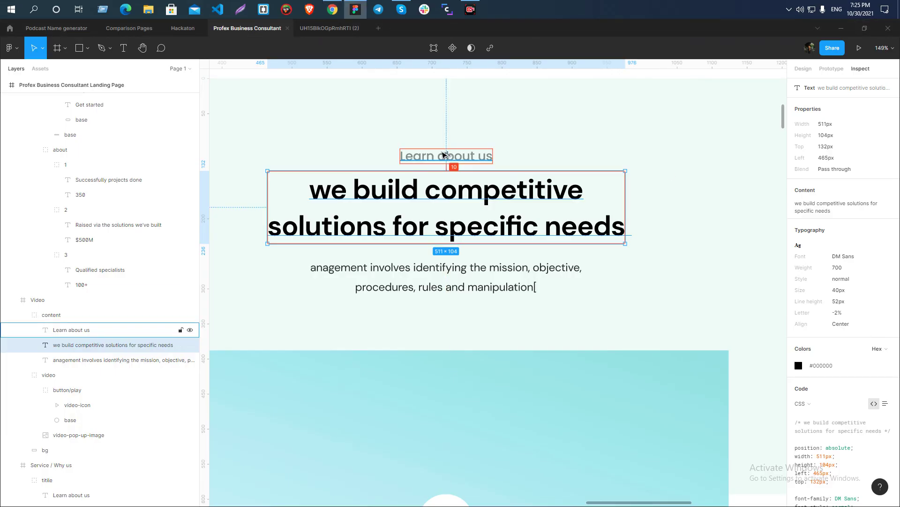
key(alt+Tab)
scroll(854, 221, up, 5)
click(852, 225)
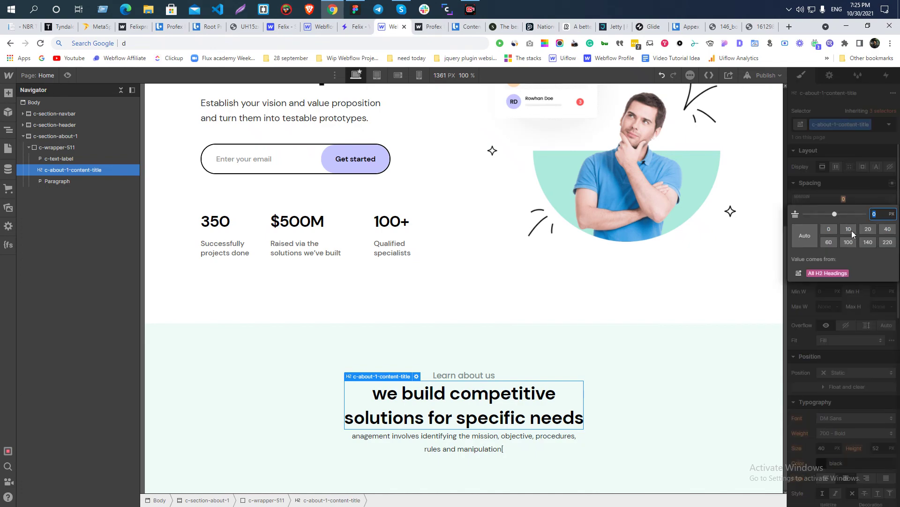
key(alt+Tab)
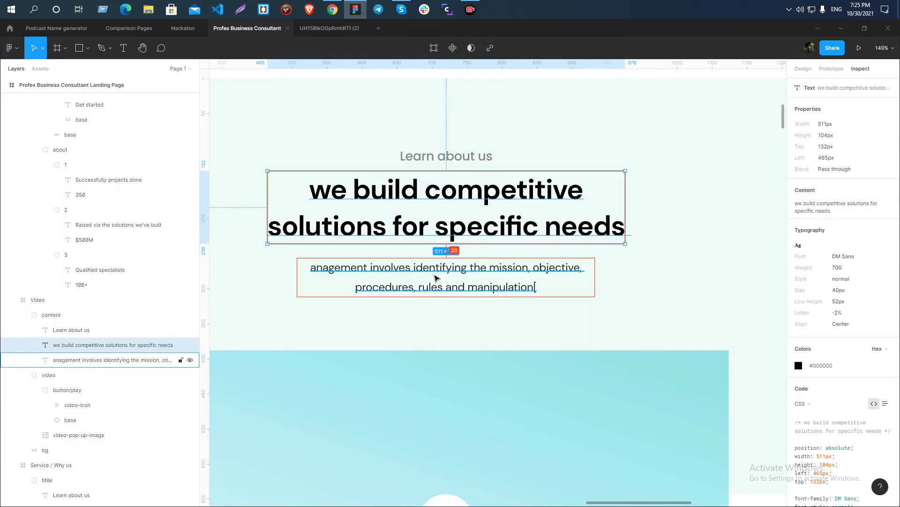
key(alt+Tab)
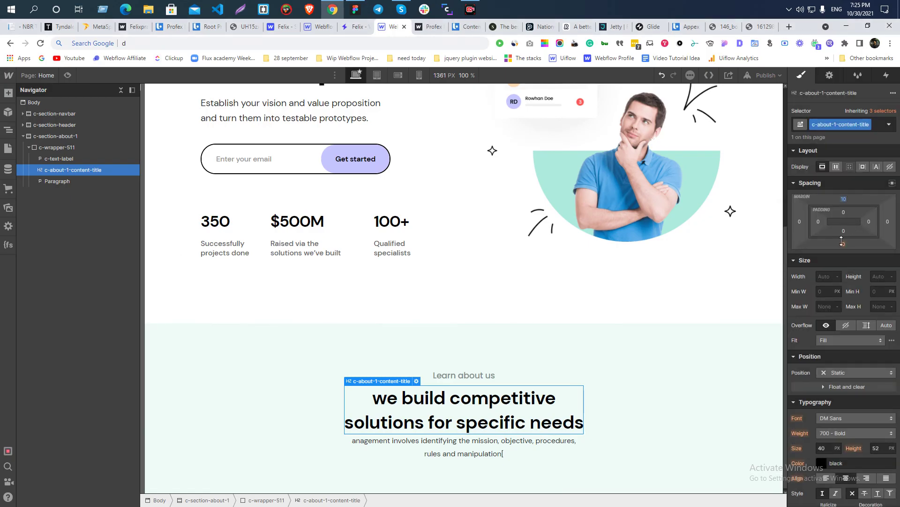
click(844, 244)
click(862, 276)
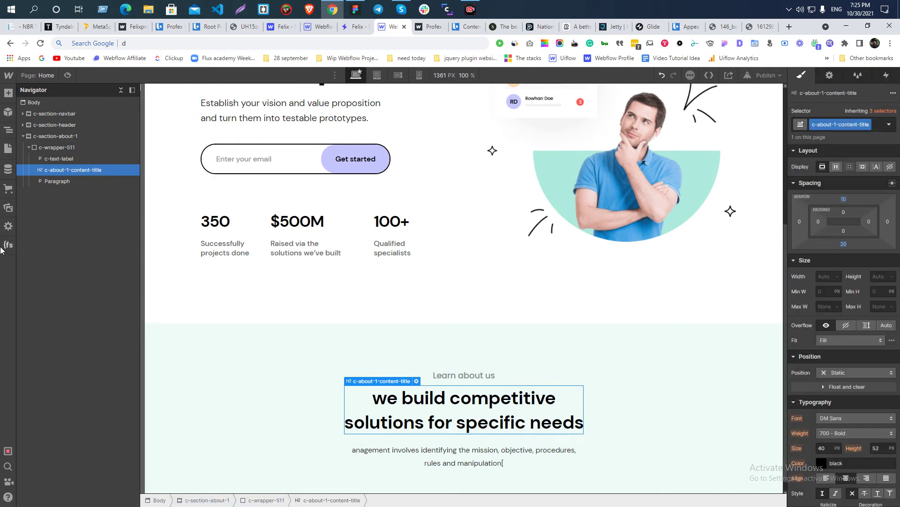
- Remove the c-header-text combo class from the hero paragraph, apply it again, and inspect its c-header-text-wrap container
scroll(483, 446, down, 1)
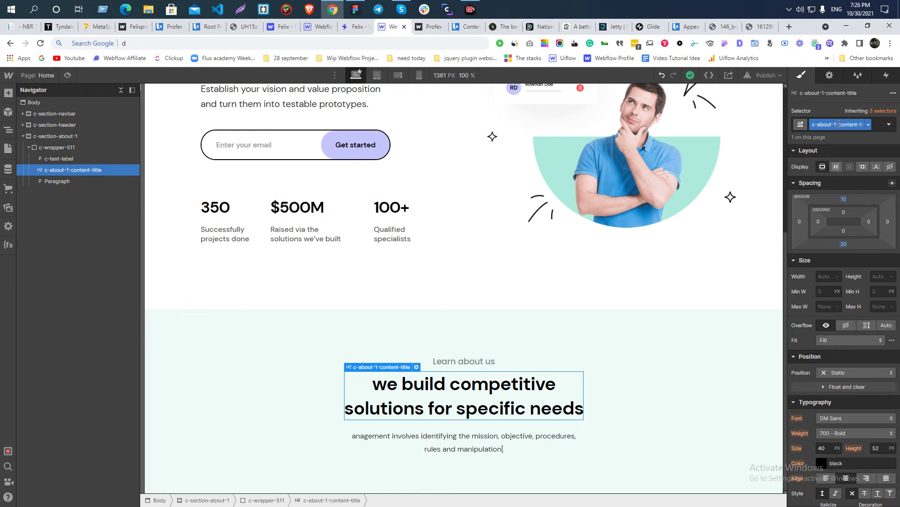
scroll(726, 325, up, 5)
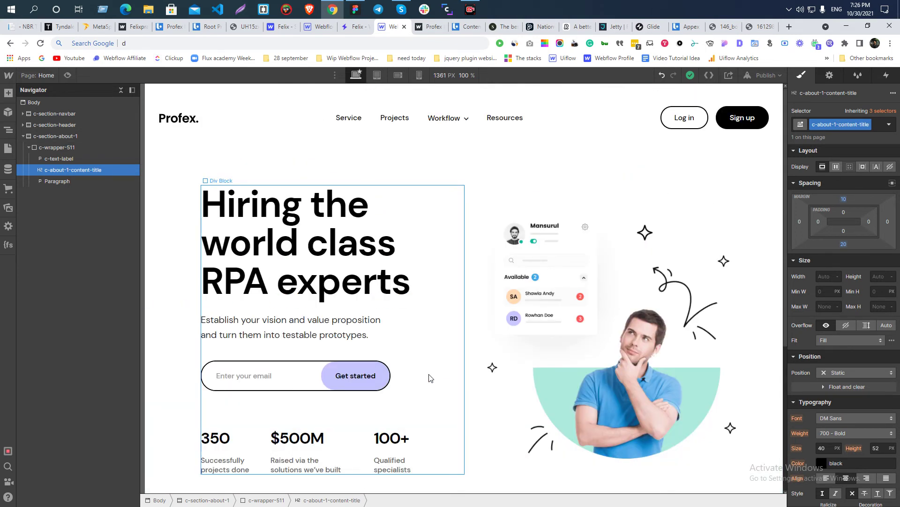
click(278, 336)
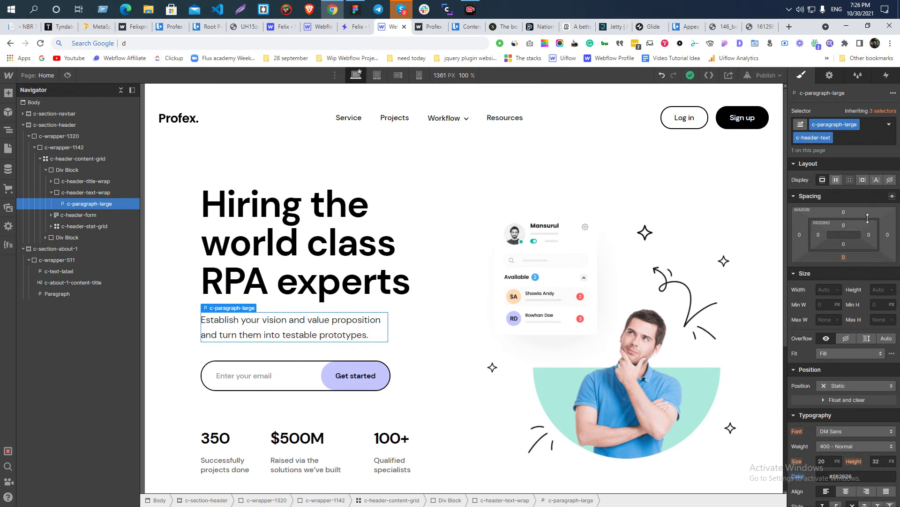
click(835, 125)
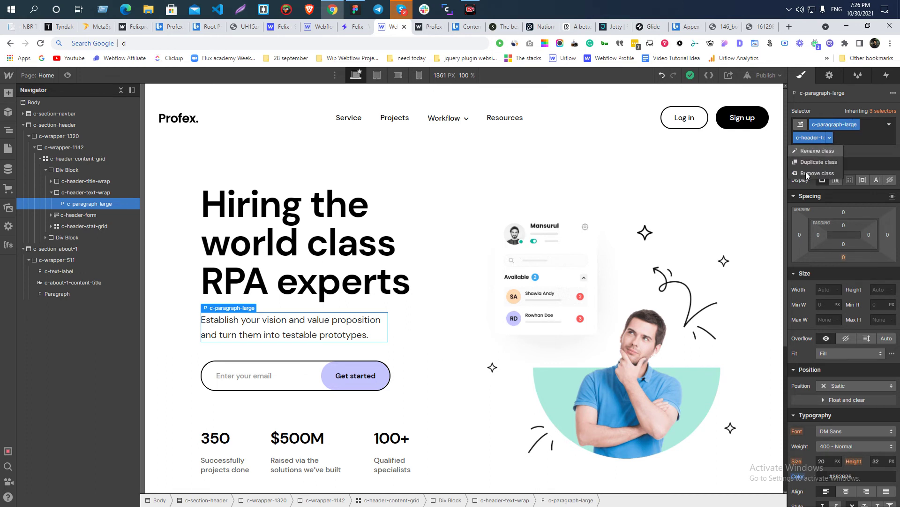
key(BackSpace)
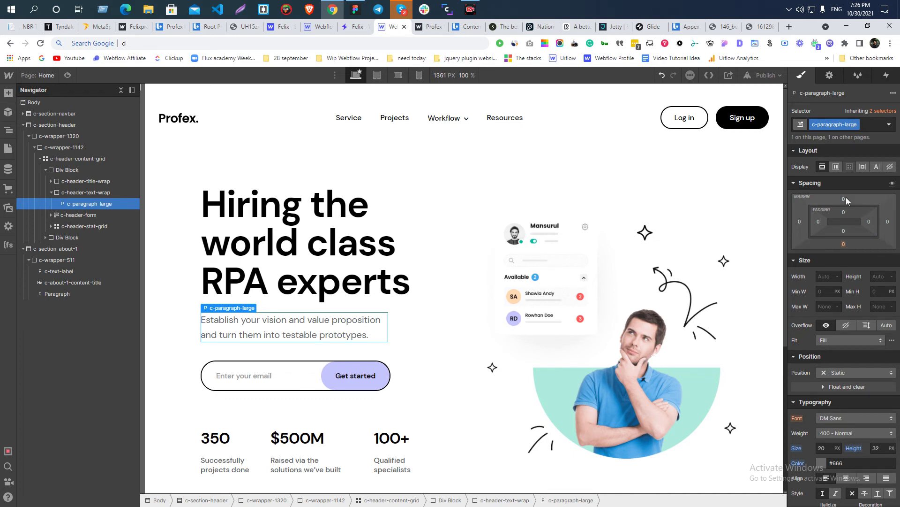
click(867, 124)
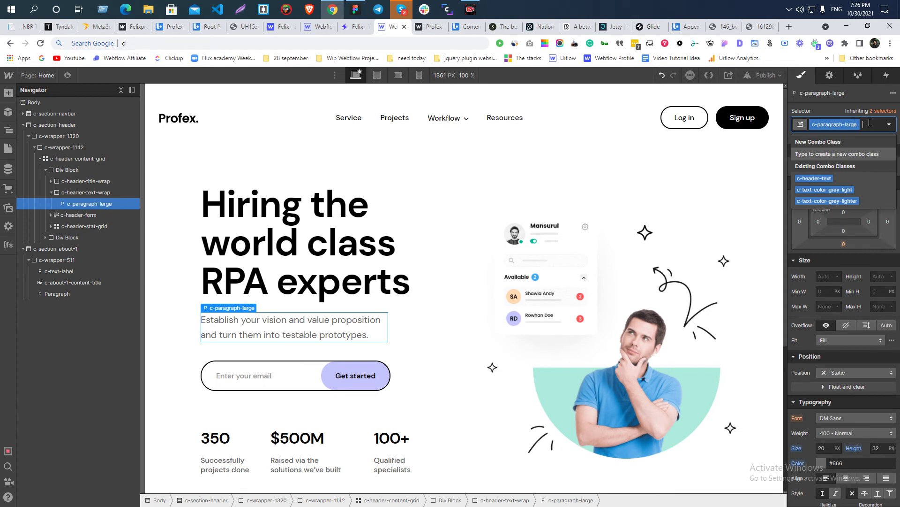
click(814, 179)
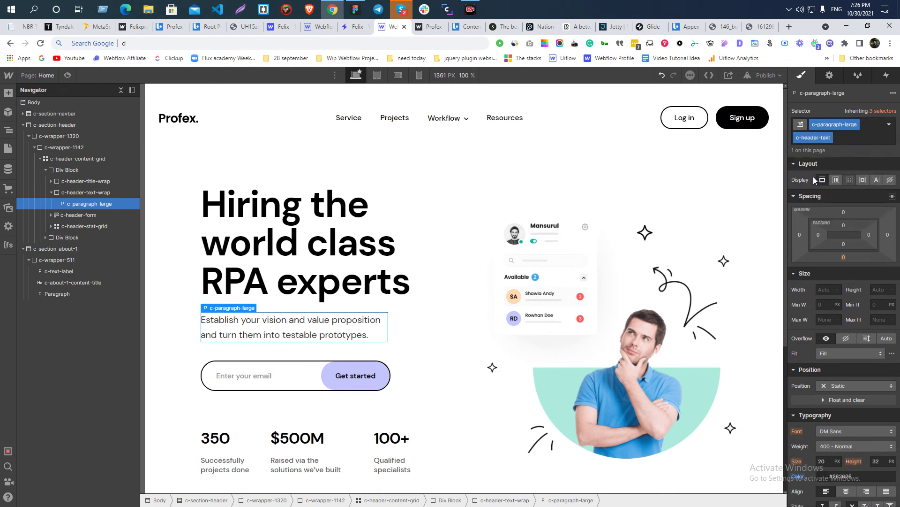
click(70, 192)
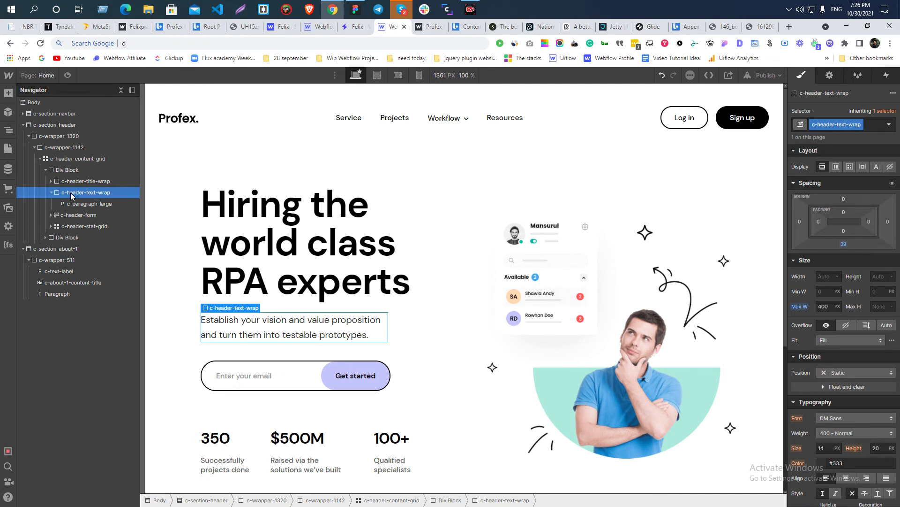
- Limit the about paragraph's maximum width to 426 px as in Figma and center it with automatic left and right margins
scroll(339, 295, down, 4)
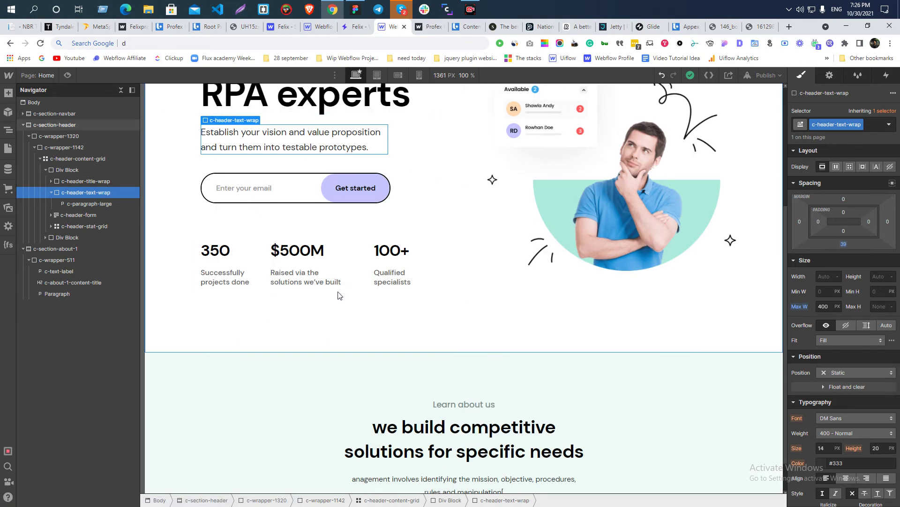
scroll(339, 295, down, 1)
key(alt+Tab)
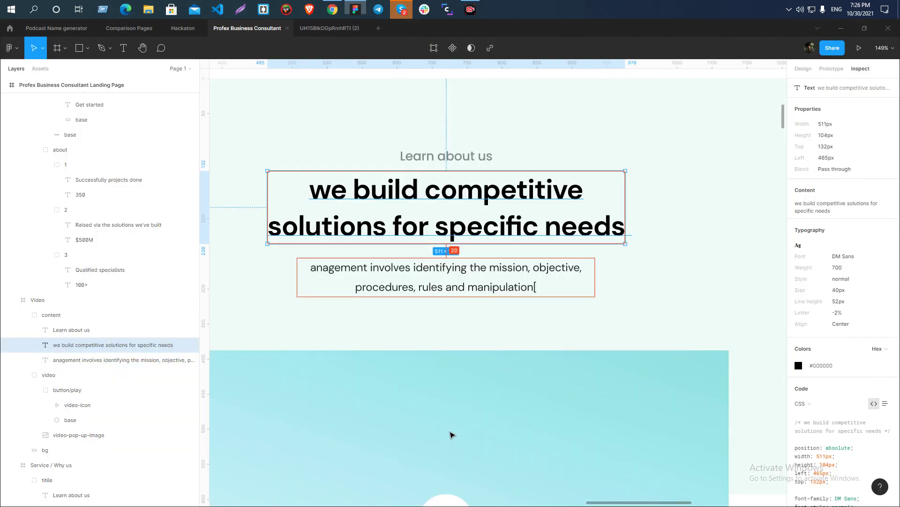
click(424, 283)
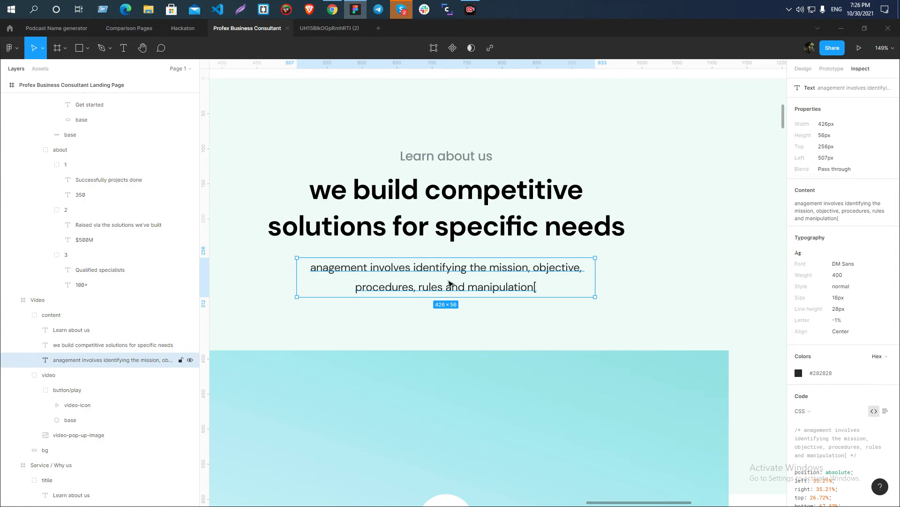
key(alt+Tab)
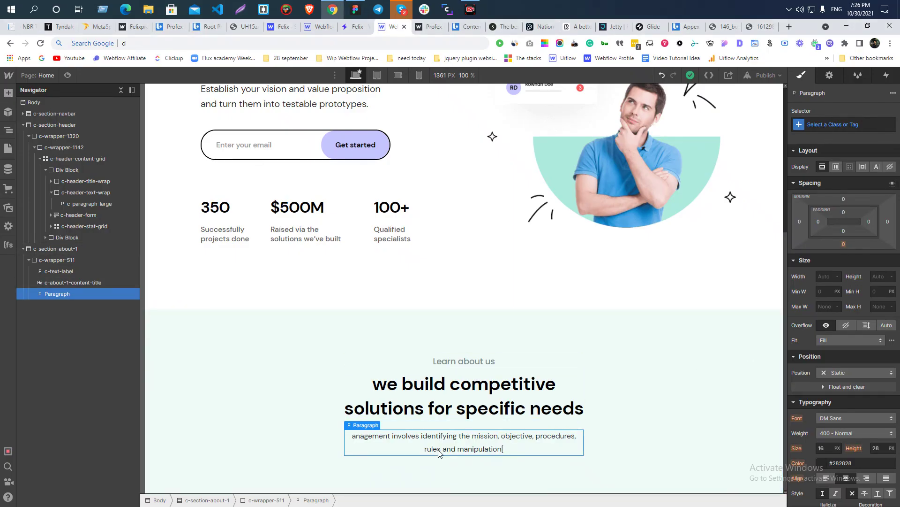
key(alt+Tab)
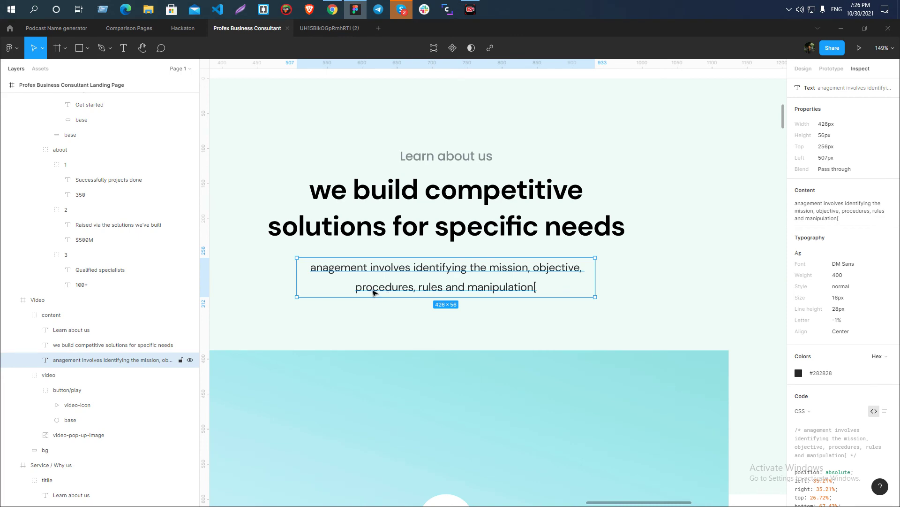
key(alt+Tab)
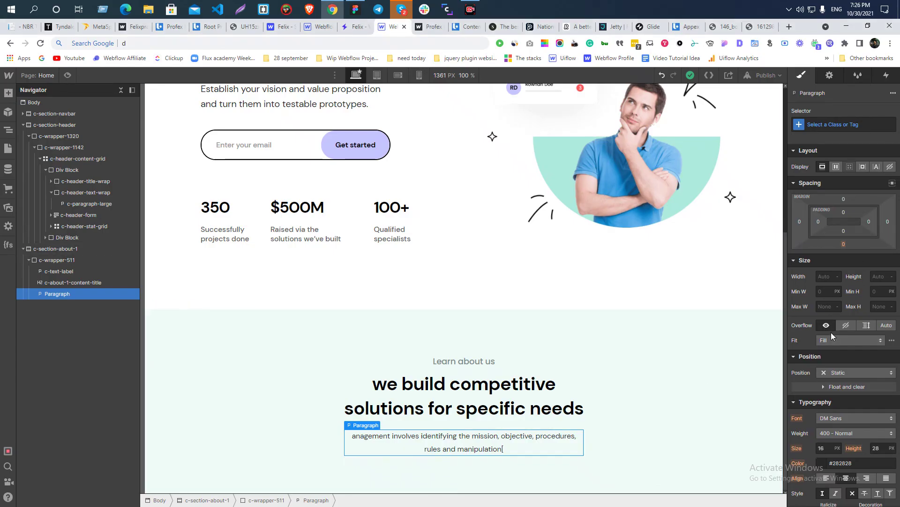
click(830, 306)
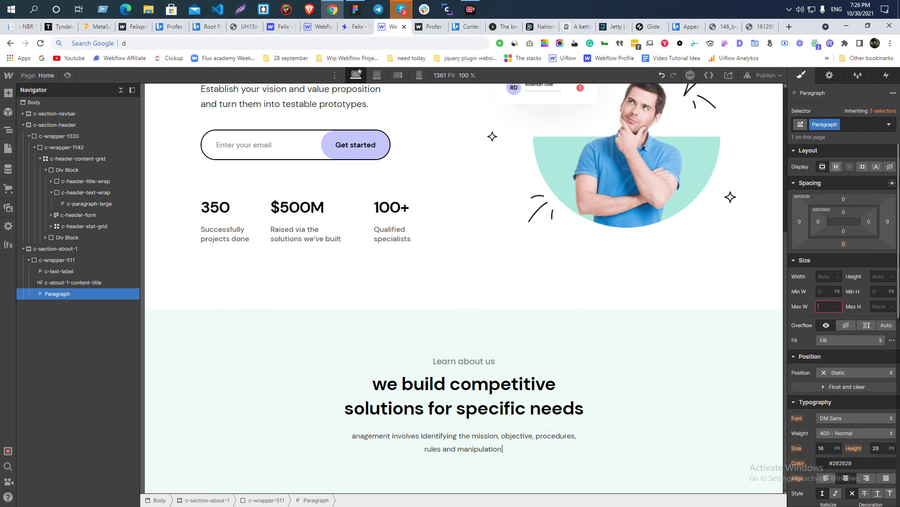
key(alt+Tab)
key(alt+Tab)
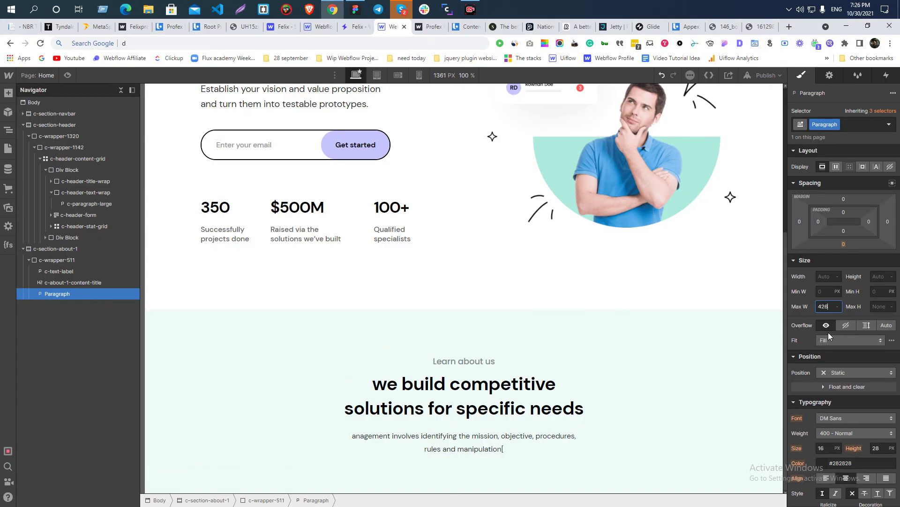
key(Return)
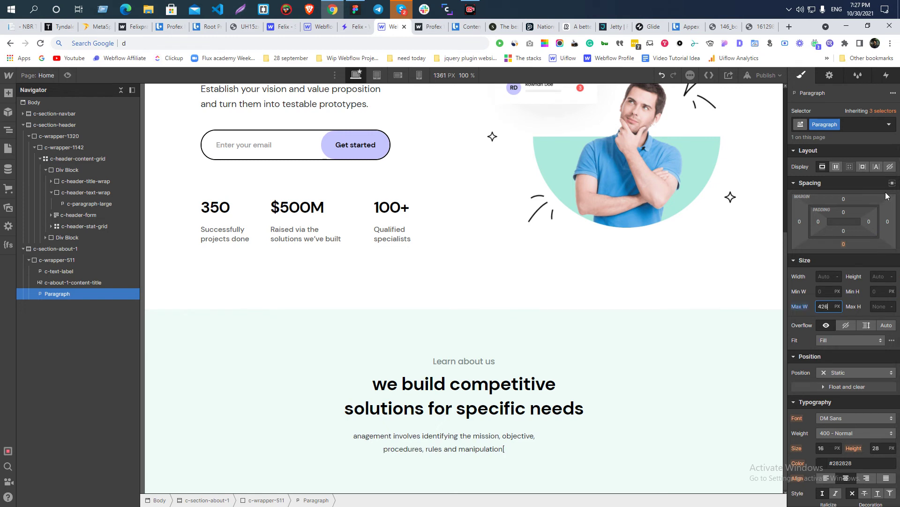
click(470, 391)
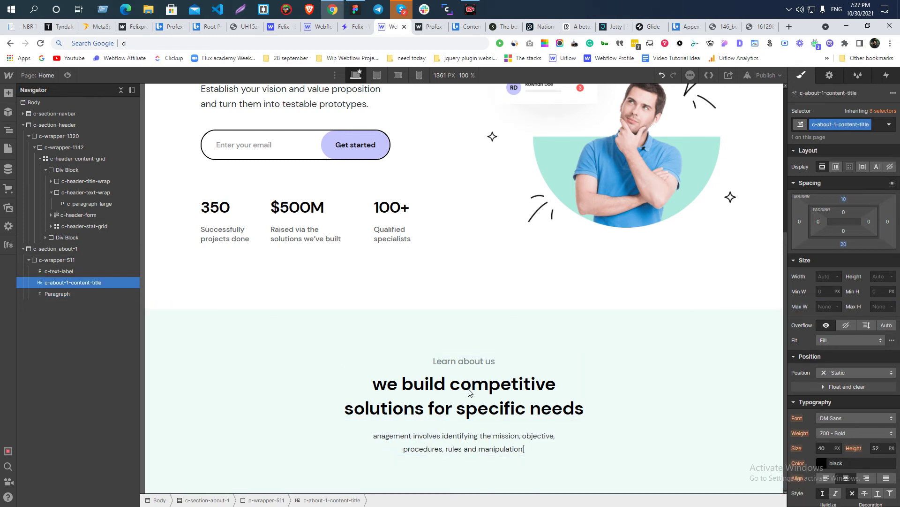
click(476, 438)
click(826, 330)
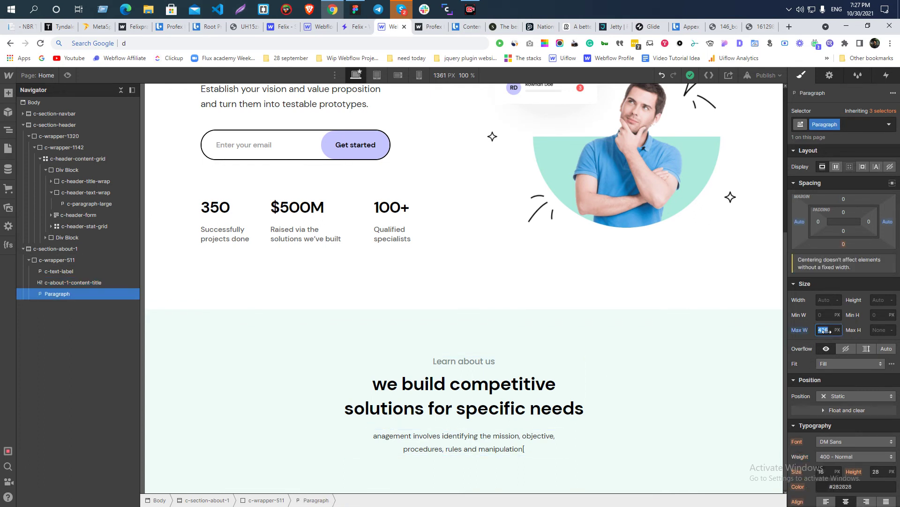
- Rename the about paragraph's class to c-about-1-content-text, based on the class name copied from the heading
click(516, 403)
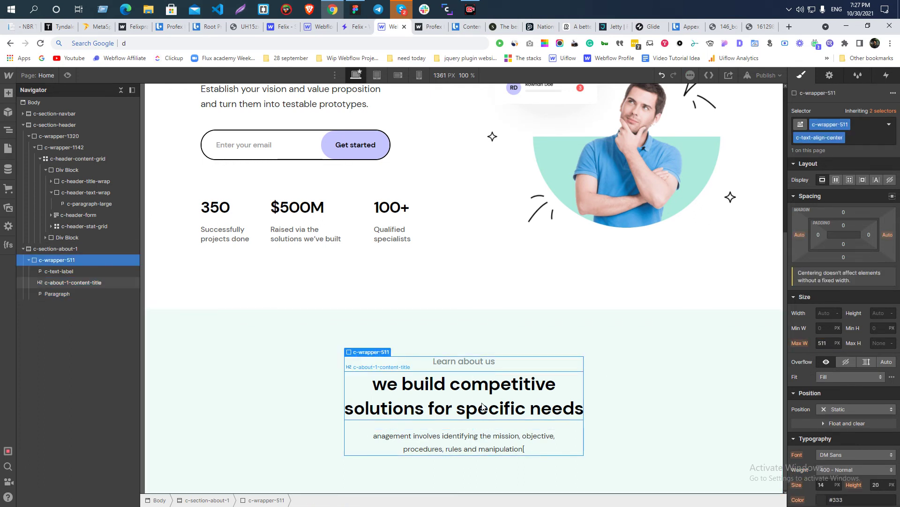
double_click(835, 124)
key(ctrl+c)
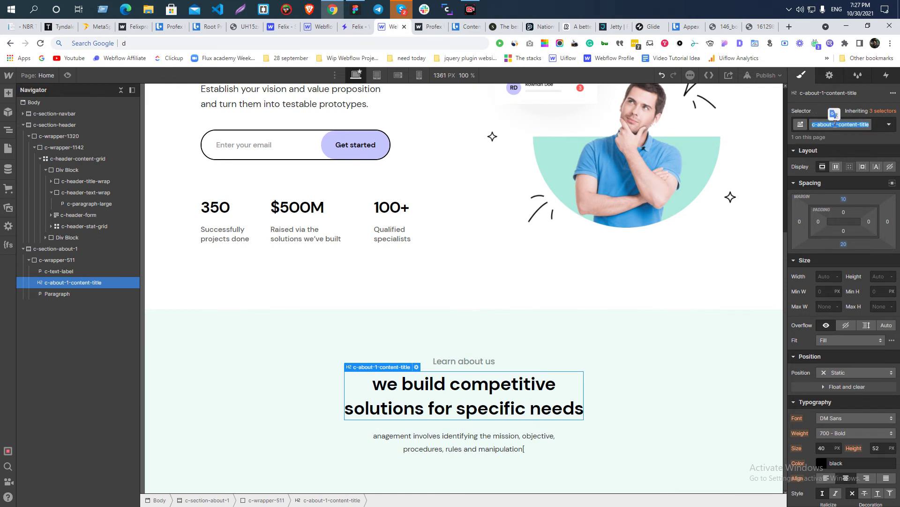
click(464, 443)
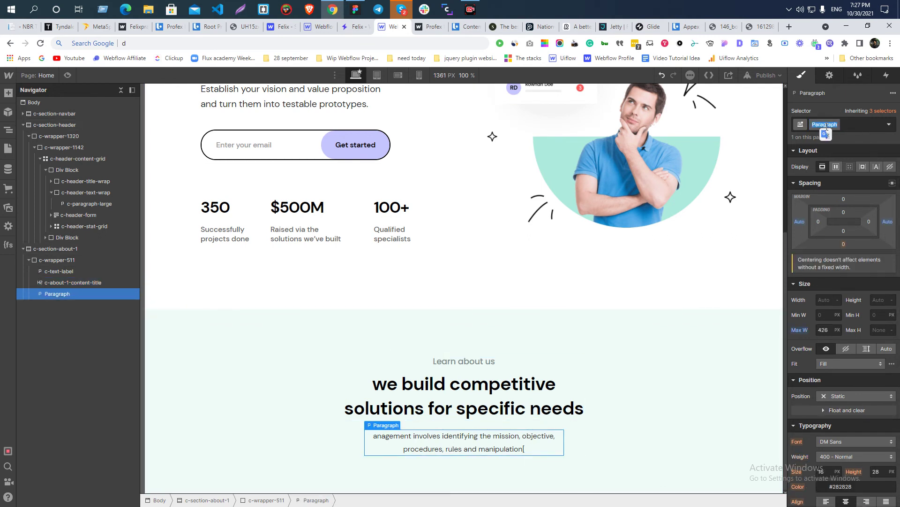
key(ctrl+v)
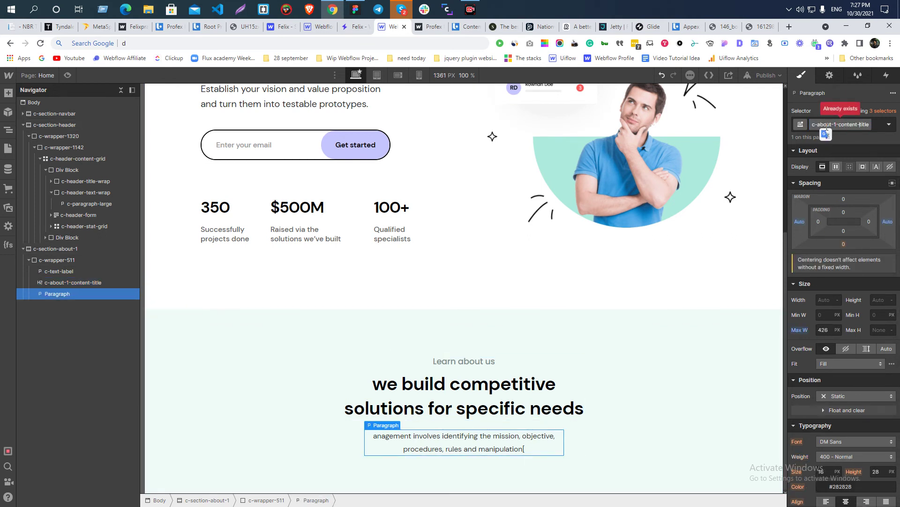
key(BackSpace)
key(BackSpace)
key(BackSpace)
key(BackSpace)
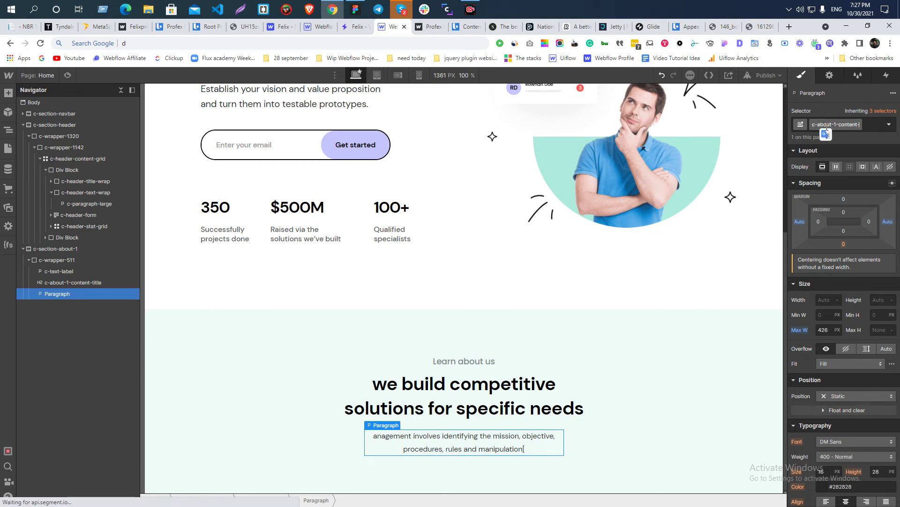
text(ext)
key(Return)
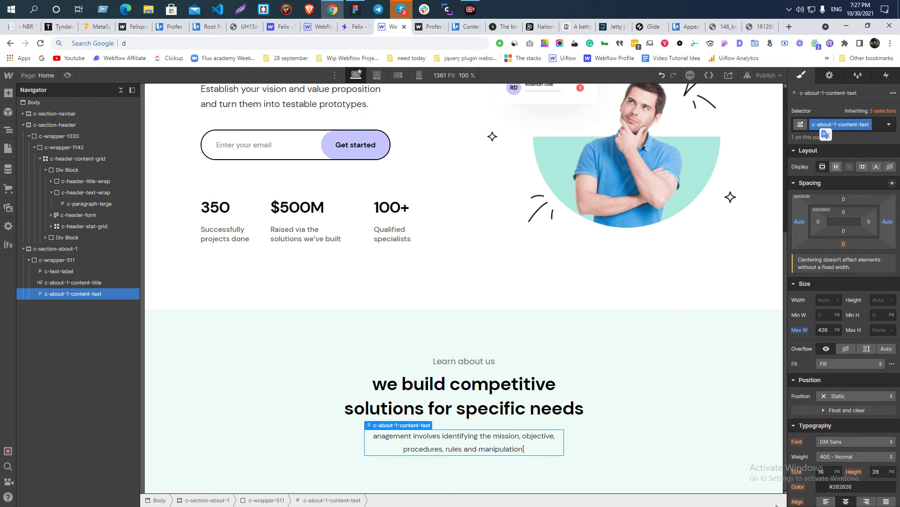
- Compare the Webflow about section with the Figma Video section, inspecting the paragraph's and "Learn about us" label's position and spacing
key(alt+Tab)
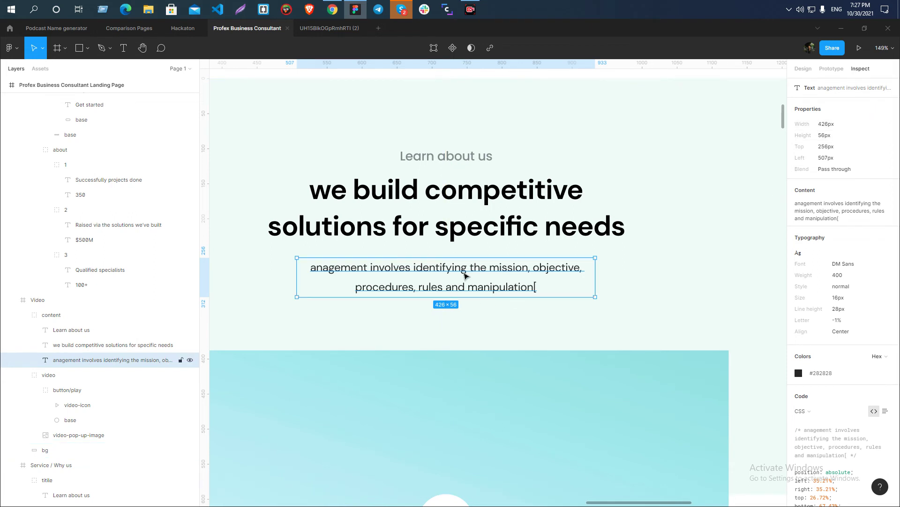
scroll(452, 275, down, 4)
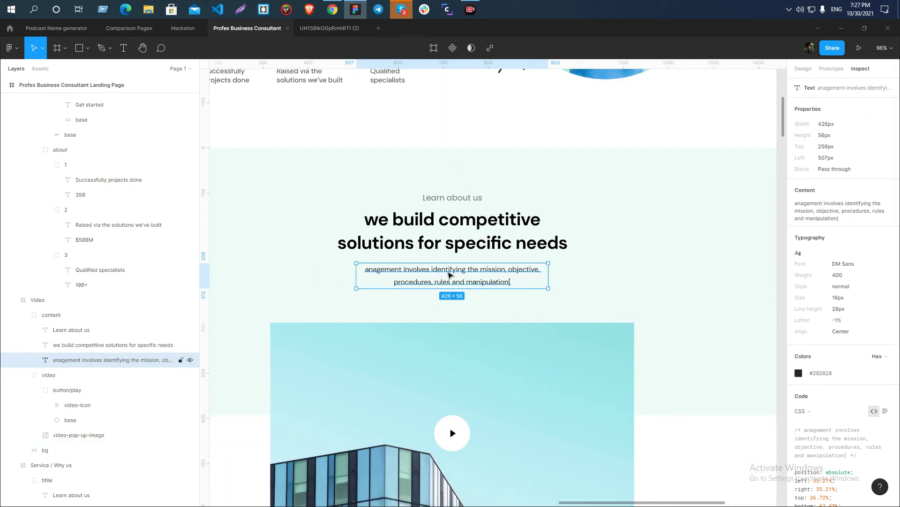
key(alt+Tab)
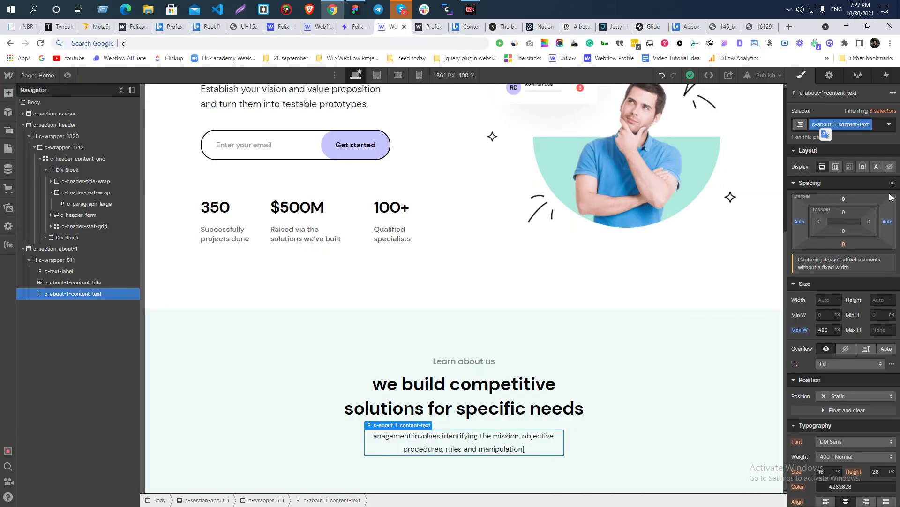
key(alt+Tab)
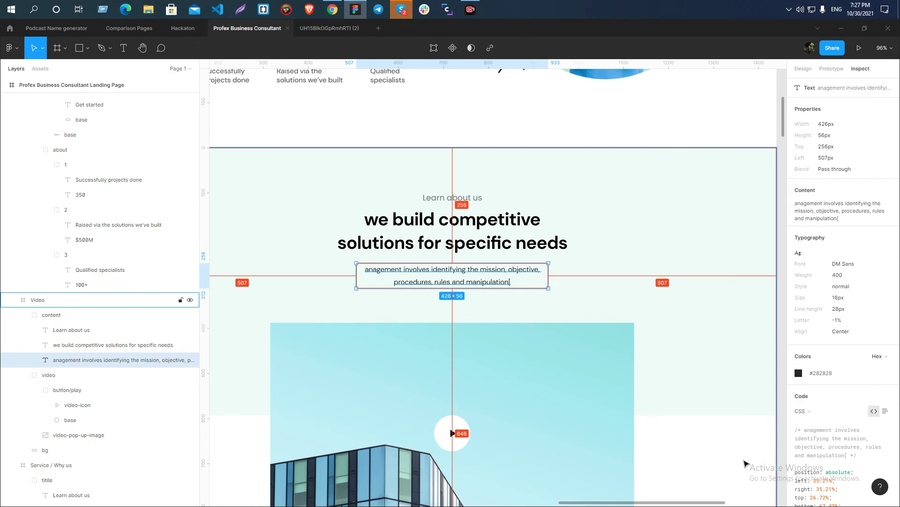
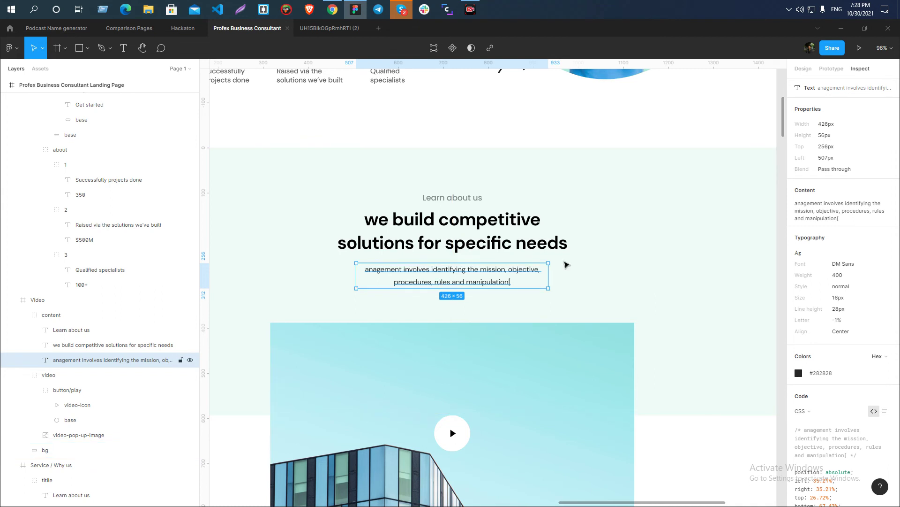
key(alt+Tab)
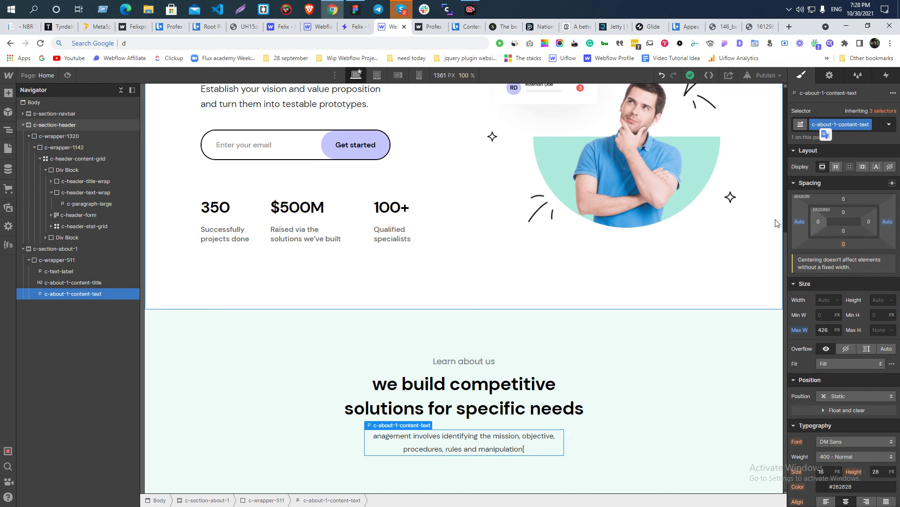
key(alt+Tab)
scroll(490, 211, down, 3)
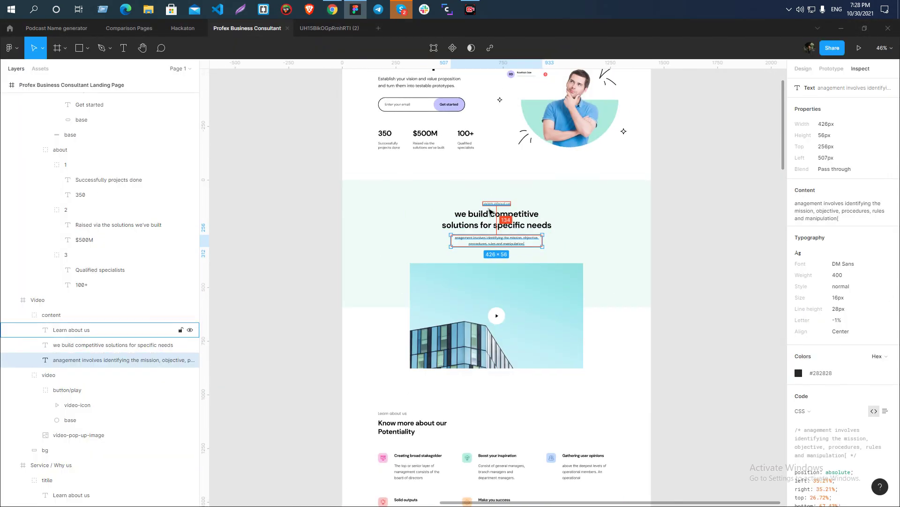
click(491, 204)
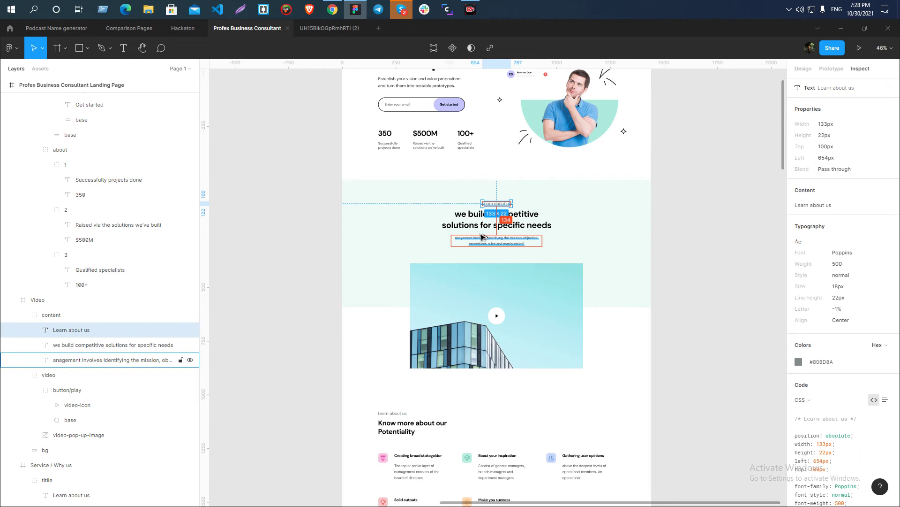
key(alt+Tab)
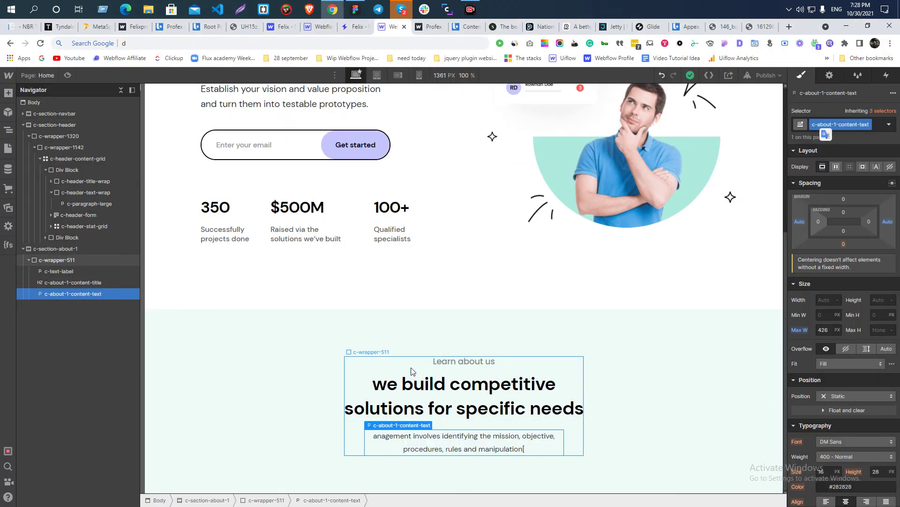
- Add a div block inside c-section-about-1, directly after the c-wrapper-511 container
click(380, 371)
click(26, 261)
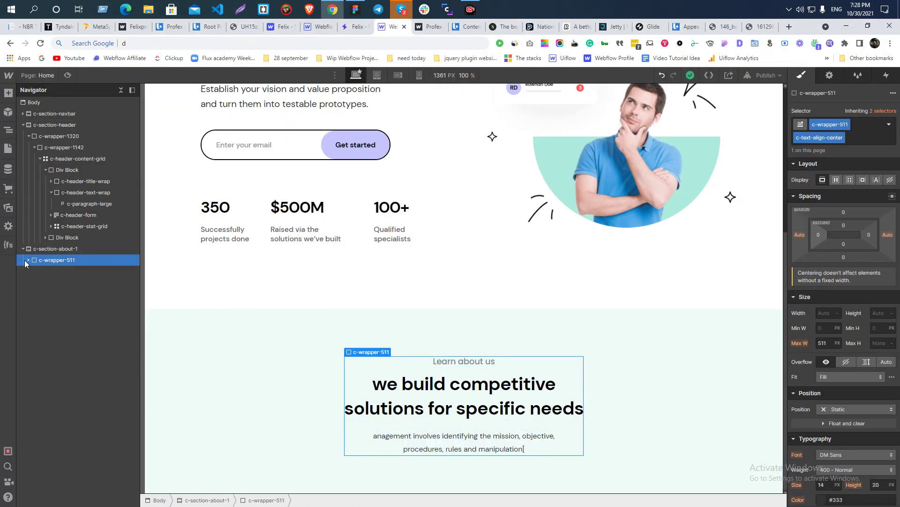
click(49, 248)
key(ctrl+e)
text(d)
click(348, 155)
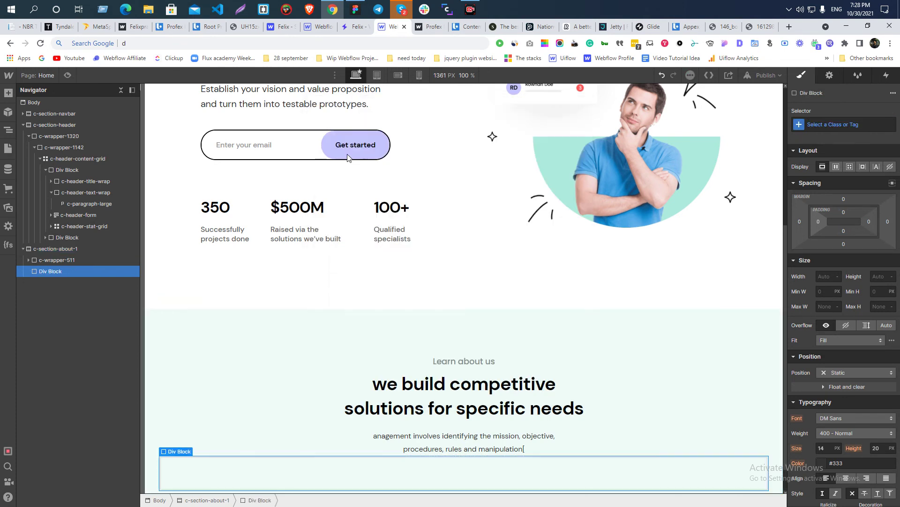
- Select the video block in the Figma design and check its dimensions for the new div block
scroll(394, 340, down, 1)
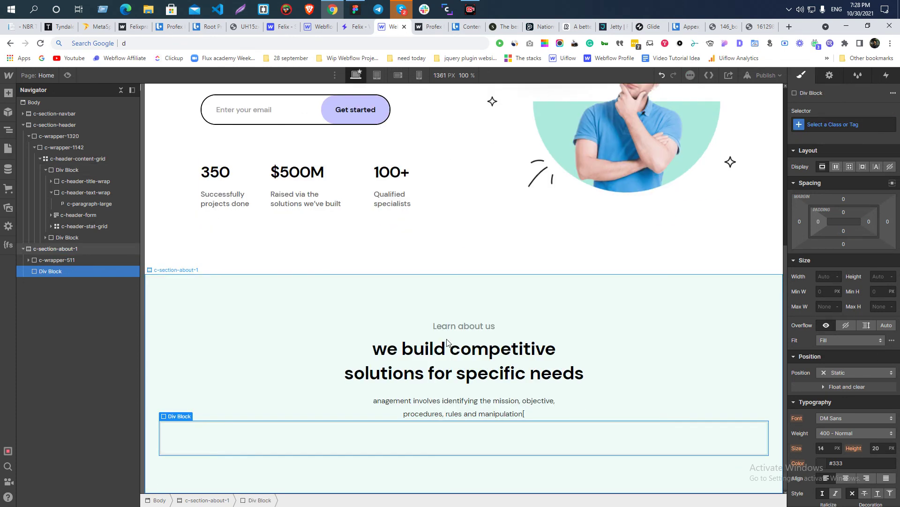
key(alt+Tab)
scroll(483, 299, down, 2)
scroll(450, 225, up, 2)
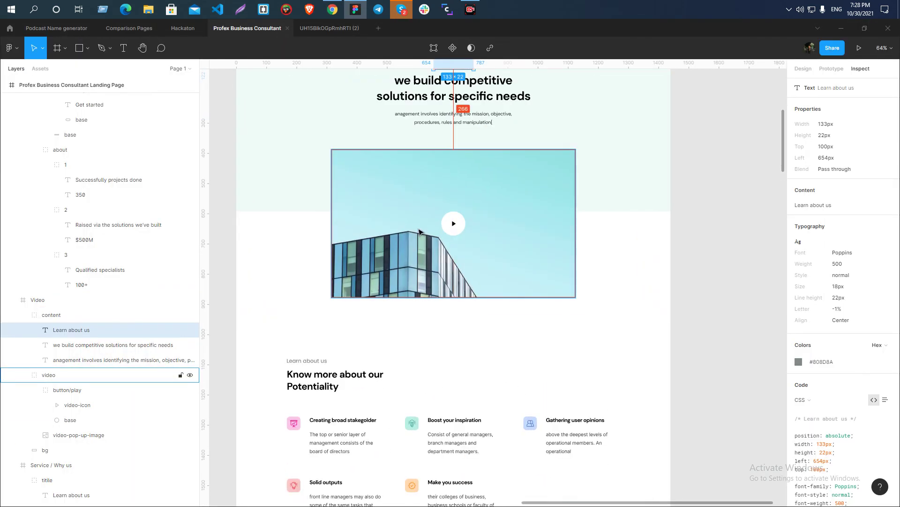
click(419, 231)
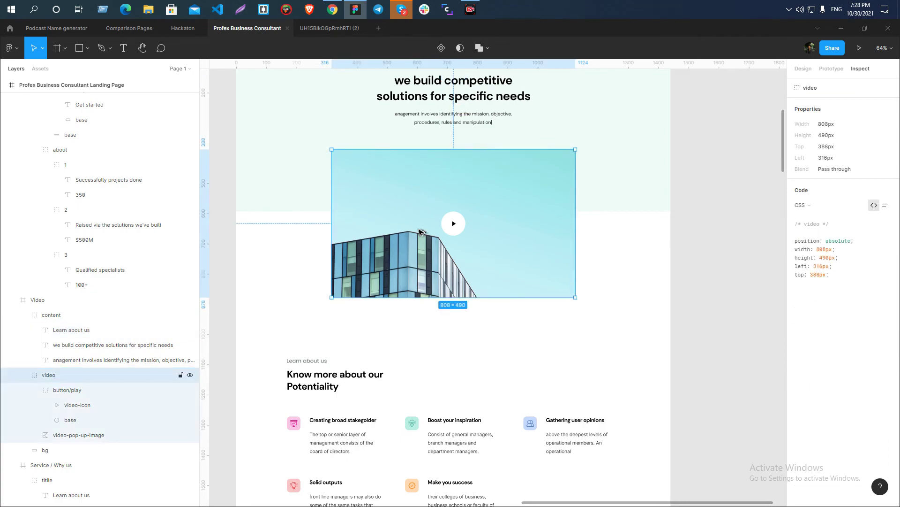
key(alt+Tab)
key(alt+Tab)
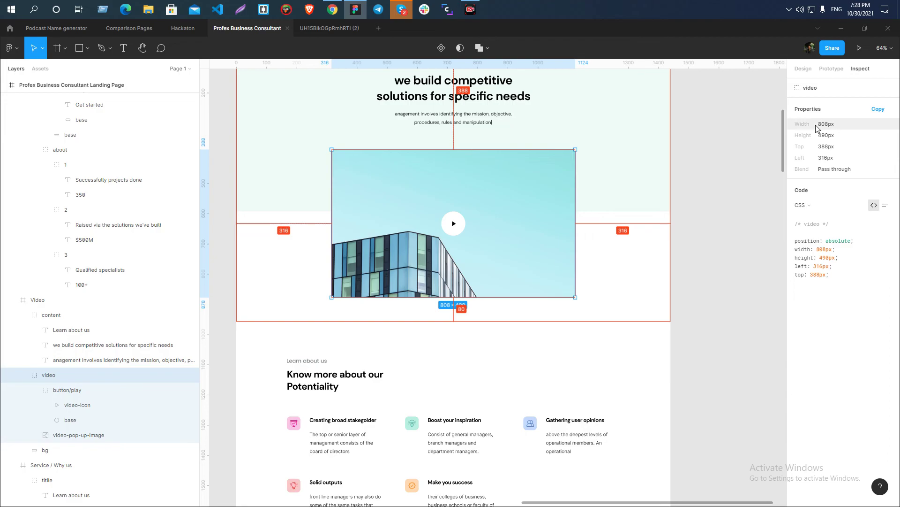
key(alt+Tab)
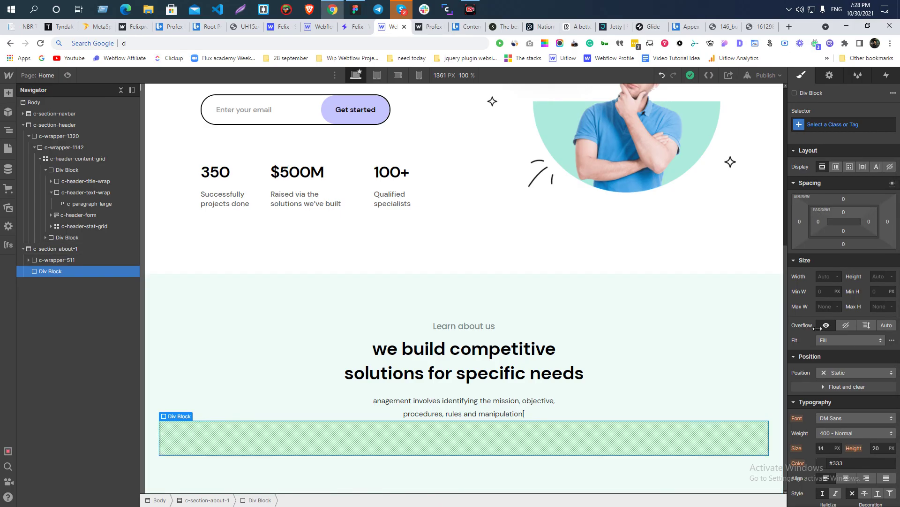
- Limit the new div block's maximum width to 808 px and center it with automatic left and right margins
key(ctrl+shift+a)
text(808)
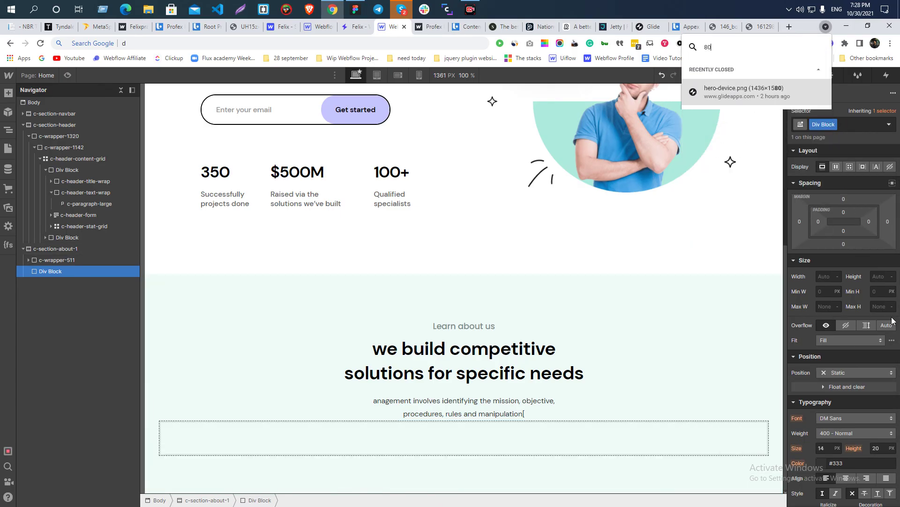
click(826, 307)
text(1301)
key(ctrl+a)
text(880)
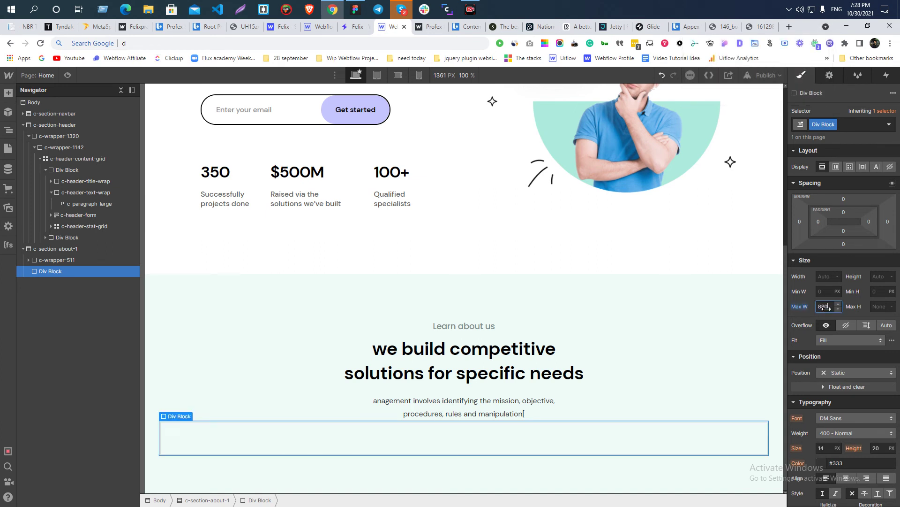
key(Return)
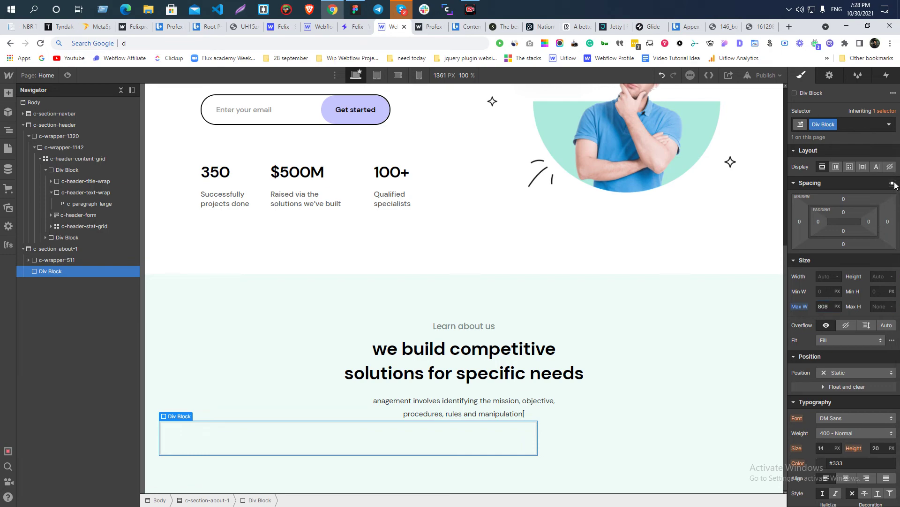
key(alt+Tab)
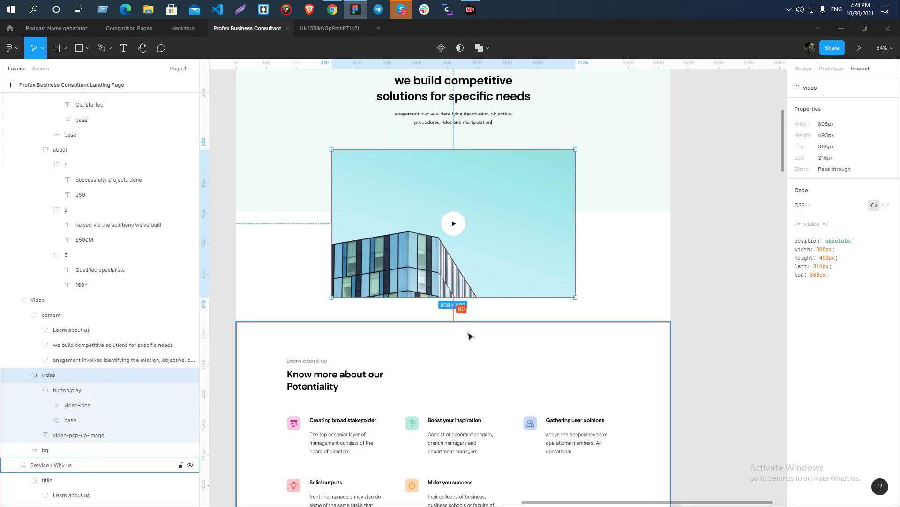
key(alt+Tab)
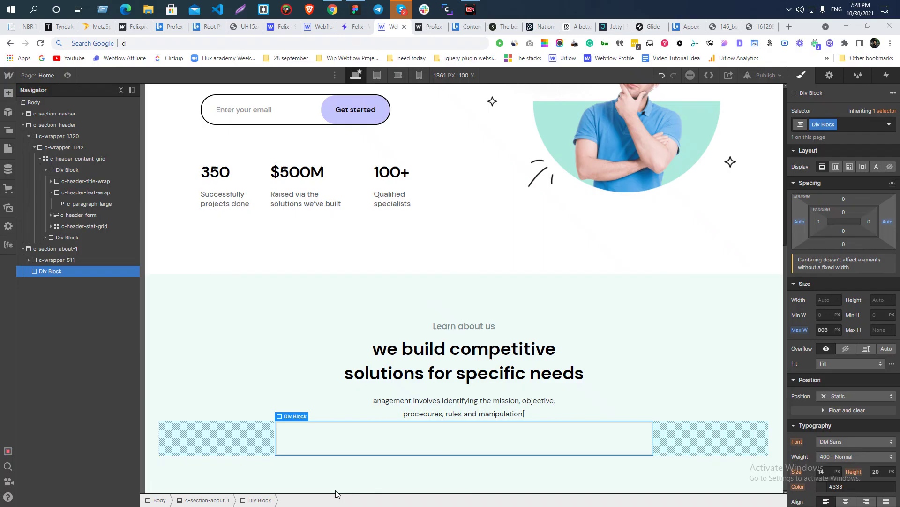
- Rename the new div block's class to c-about-1-popup-block
double_click(828, 124)
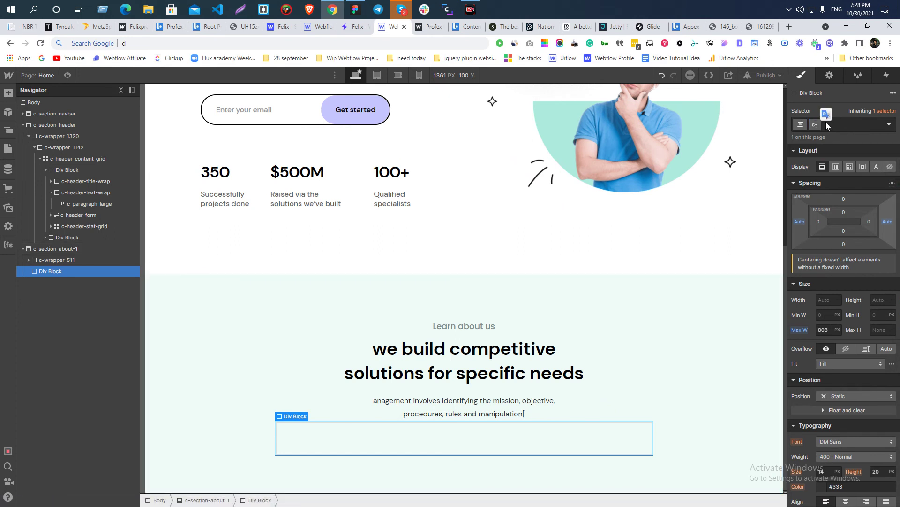
text(c-)
text(about-1)
text(-pop)
text(ul)
text(p-block)
key(Return)
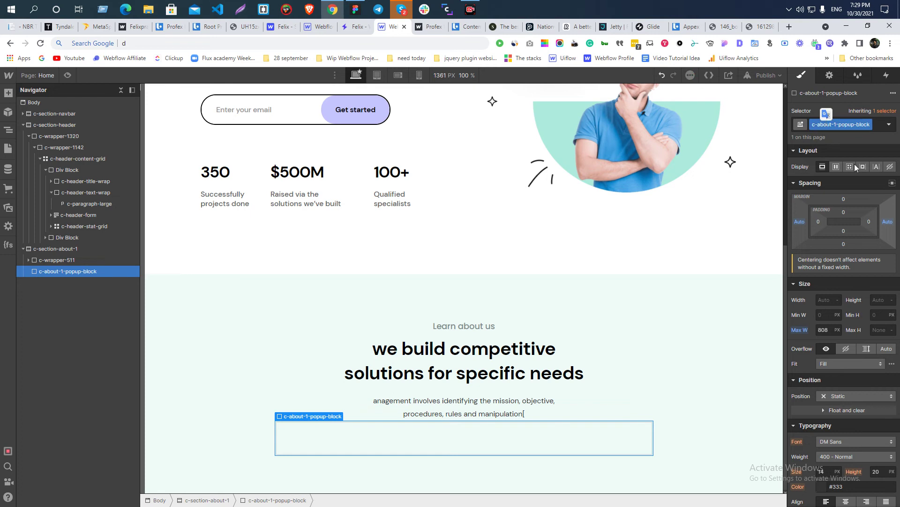
- Set the popup block's top margin to 76 px, matching the gap between text and video in the Figma design
key(alt+Tab)
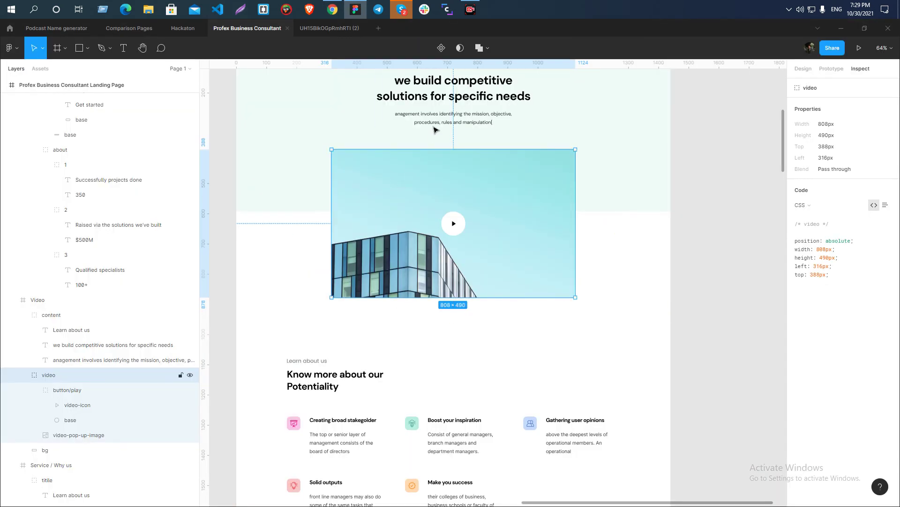
key(alt+Tab)
click(844, 196)
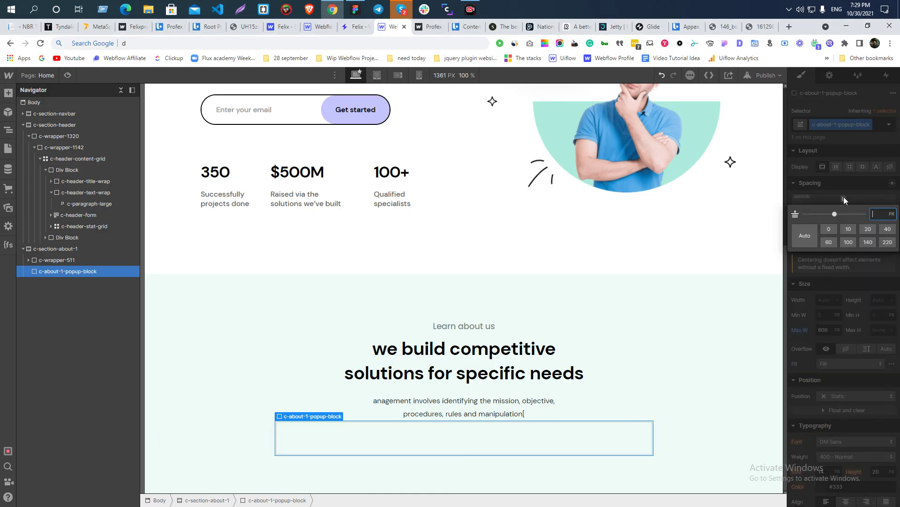
key(alt+Tab)
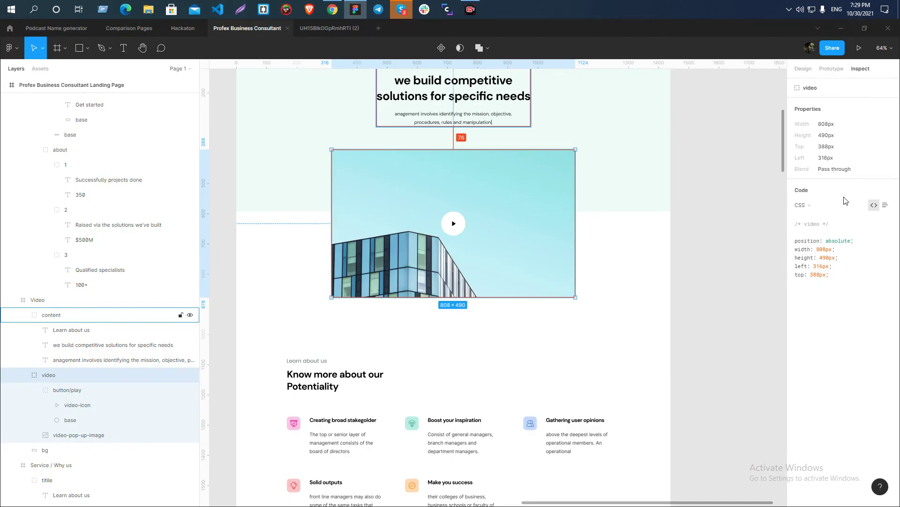
scroll(308, 199, down, 5)
click(604, 279)
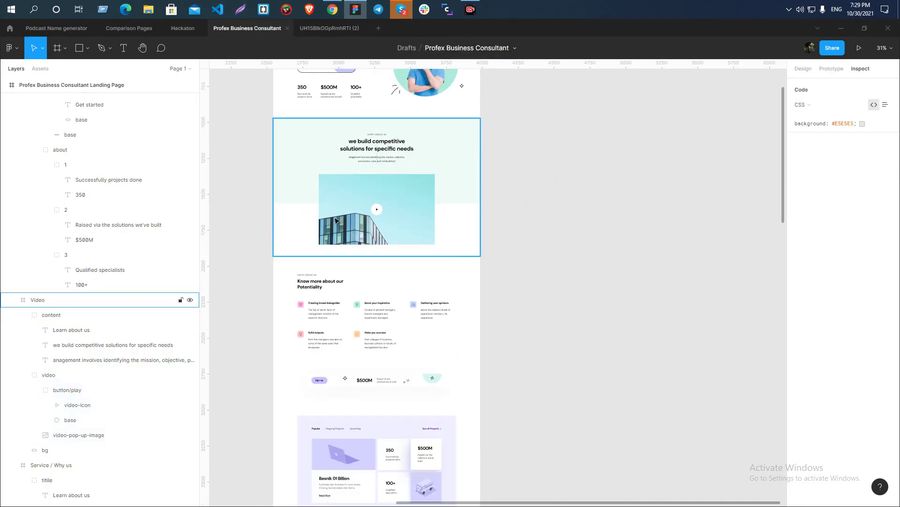
scroll(340, 223, up, 5)
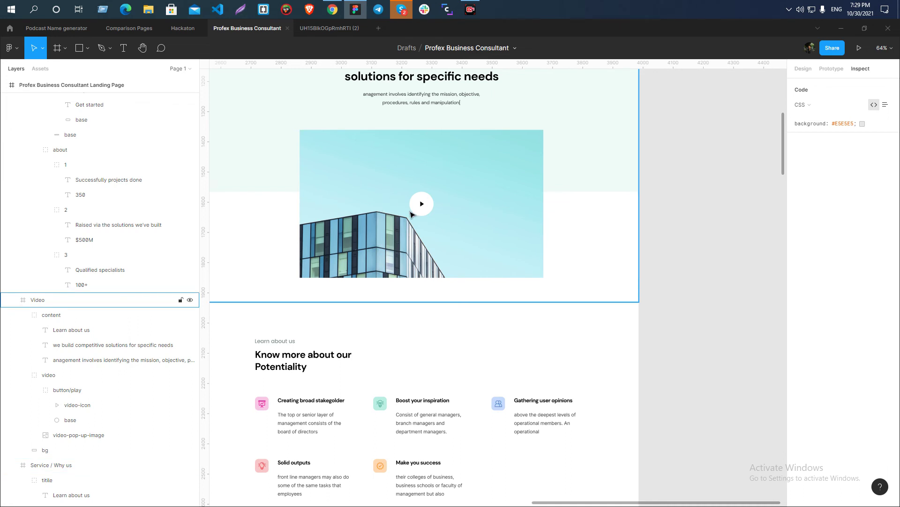
key(alt+Tab)
- Insert a Lightbox element inside the c-about-1-popup-block div
scroll(354, 233, down, 1)
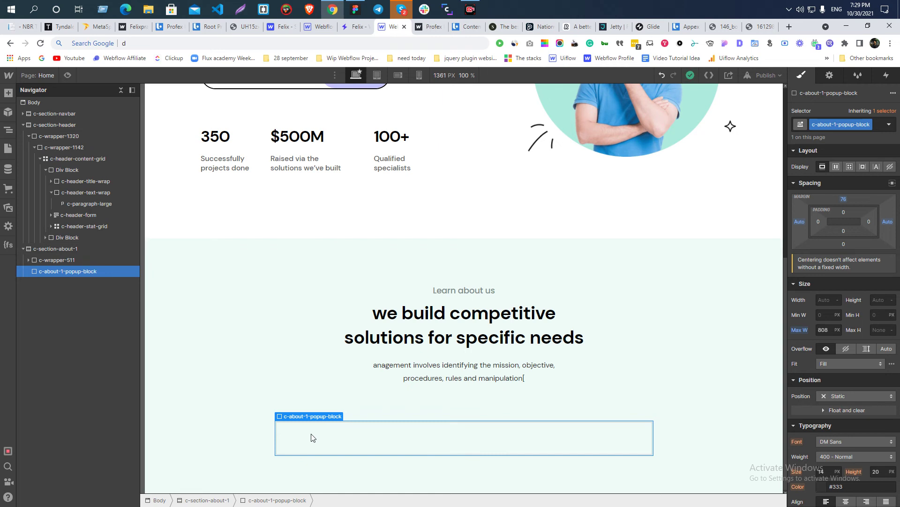
key(ctrl+e)
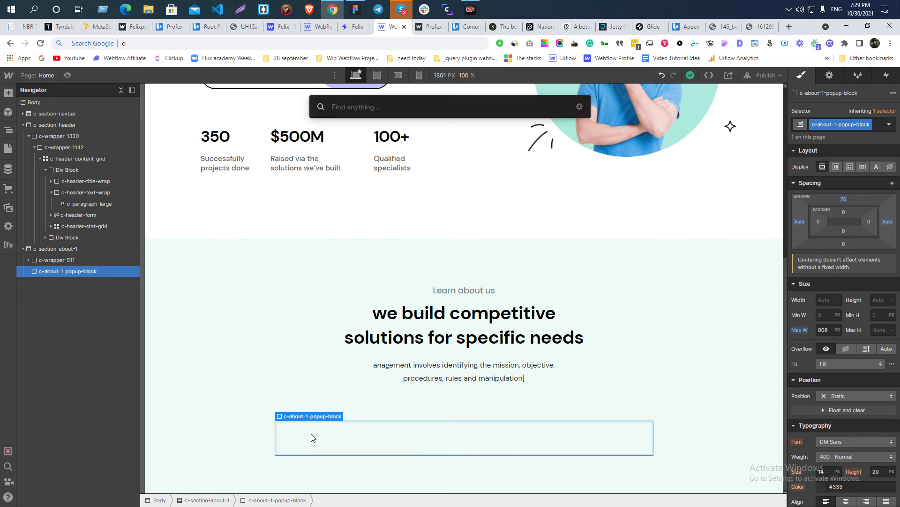
text(li)
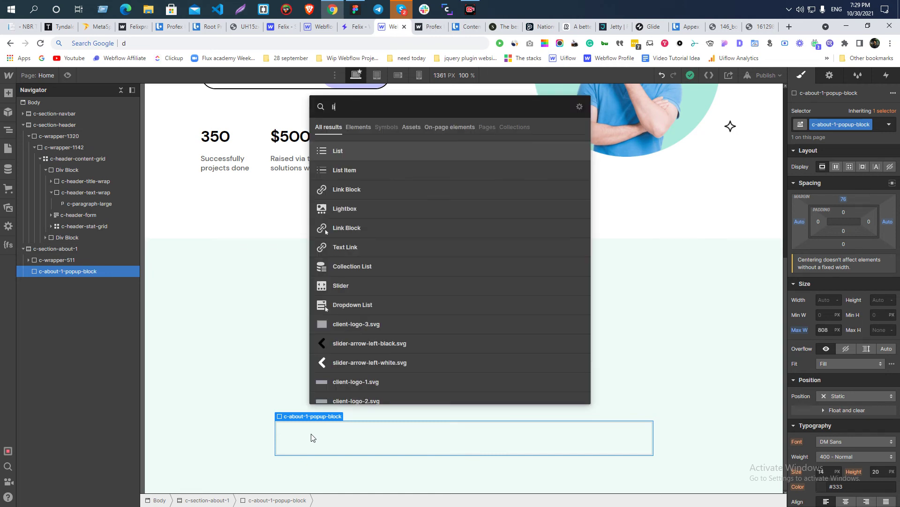
click(353, 214)
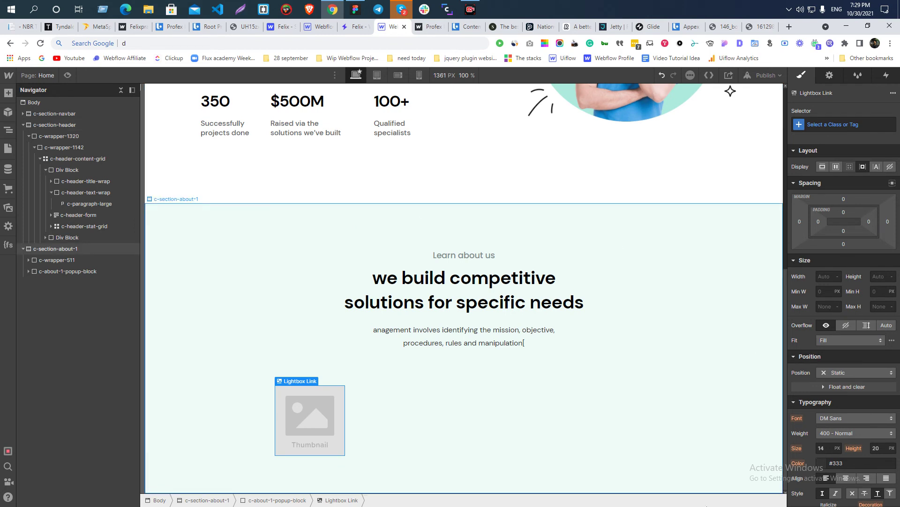
- Open the element settings of the Lightbox Link inside the c-about-1-popup-block
click(311, 401)
click(60, 282)
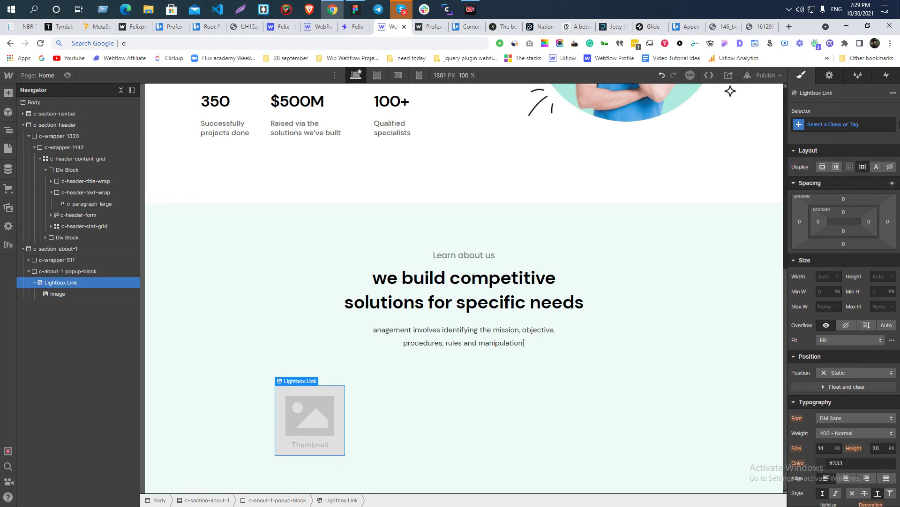
click(830, 76)
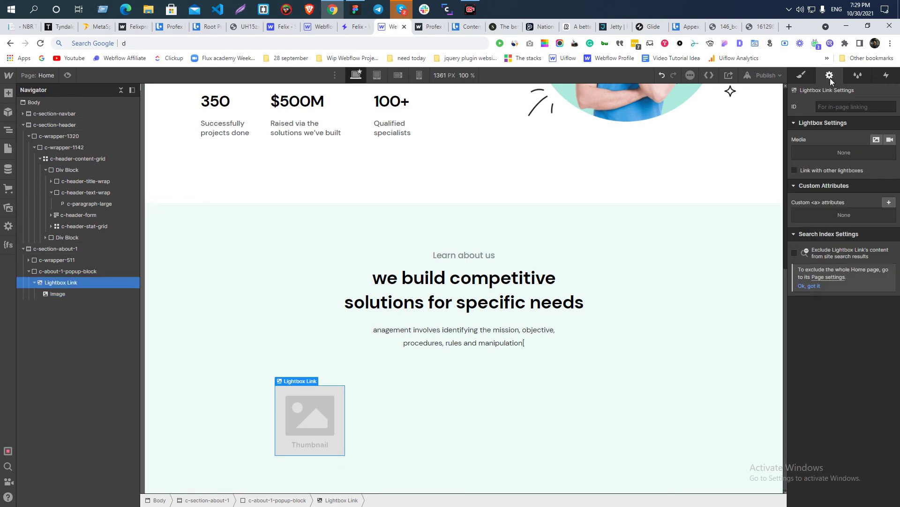
- Try adding an image and a video to the lightbox's media
click(876, 140)
click(890, 140)
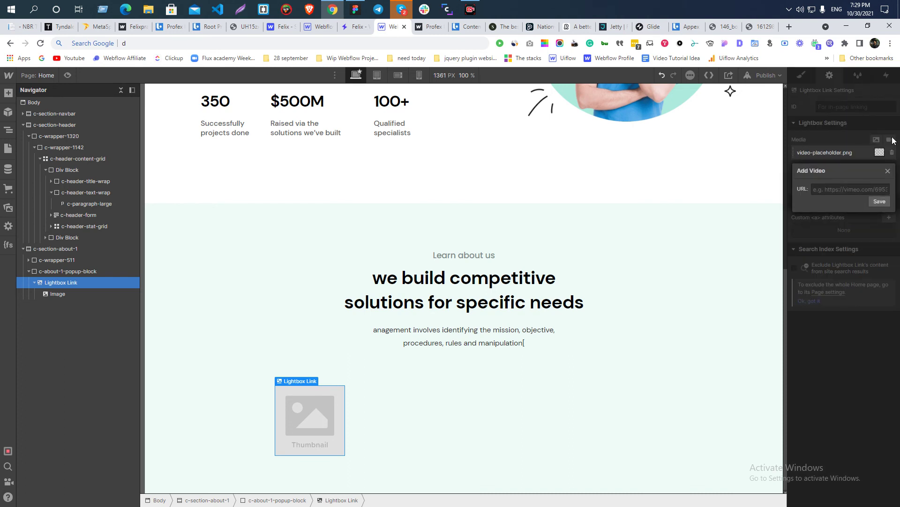
click(867, 123)
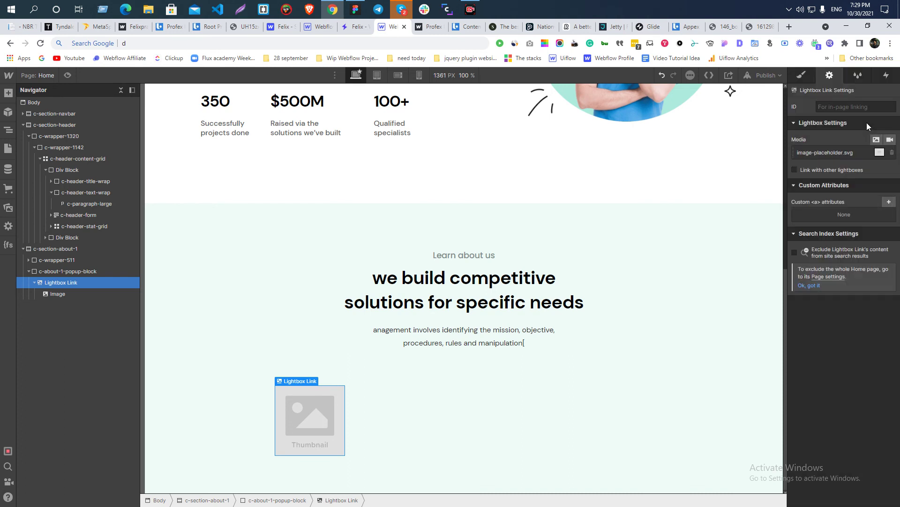
- Search YouTube for mkbhd, open the Pixel 6/6 Pro Review video in a new browser tab and copy its link
click(789, 27)
text(you)
key(Return)
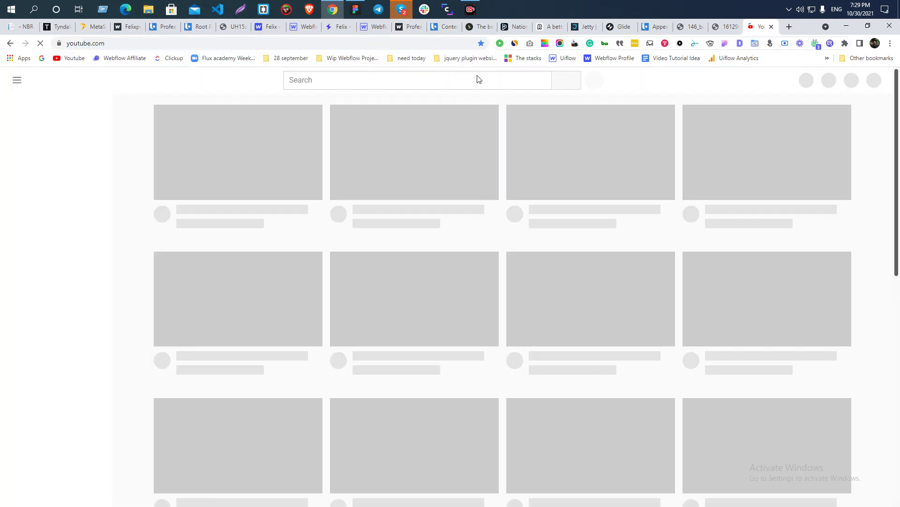
text(mkbhd)
key(Return)
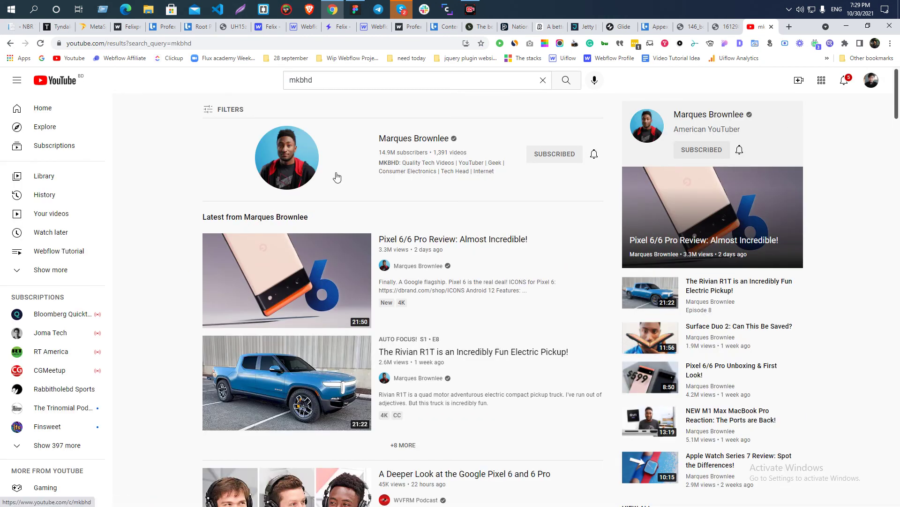
click(273, 280)
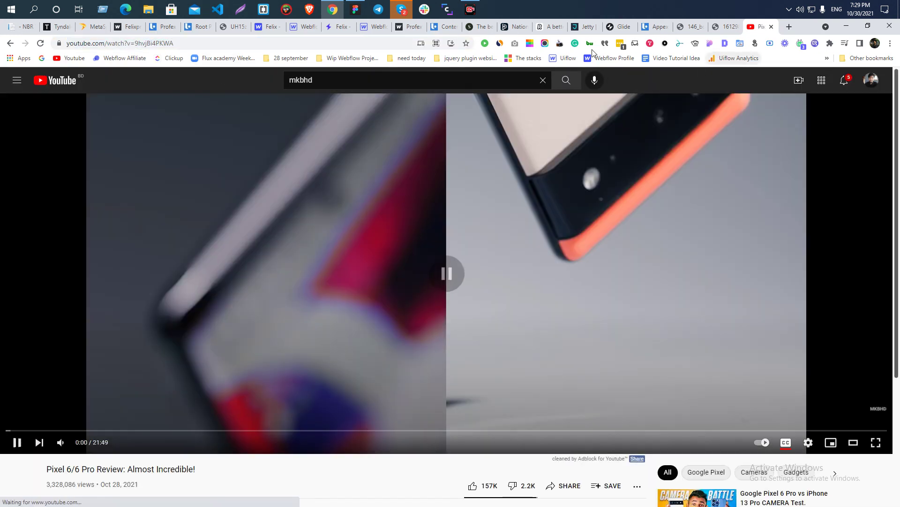
click(318, 276)
- Return to Webflow, add the copied YouTube link as the lightbox's video and remove the placeholder image from its media
click(372, 27)
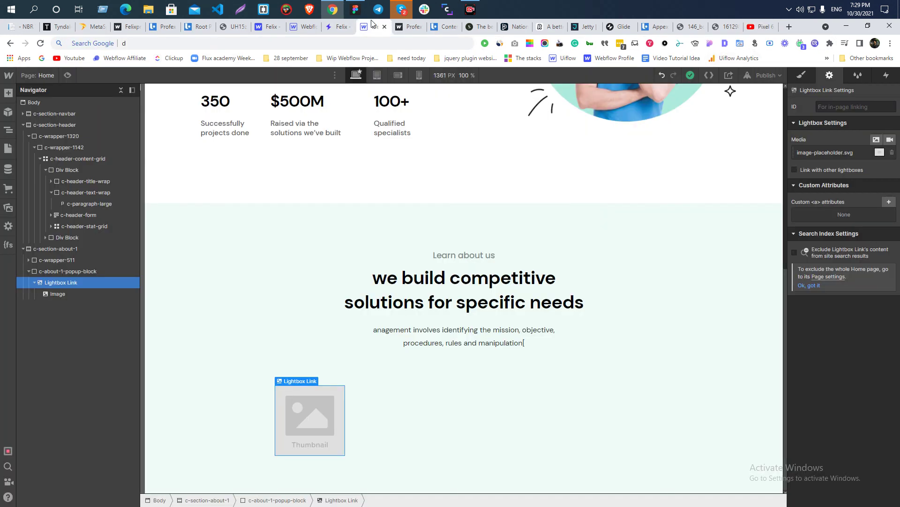
click(832, 153)
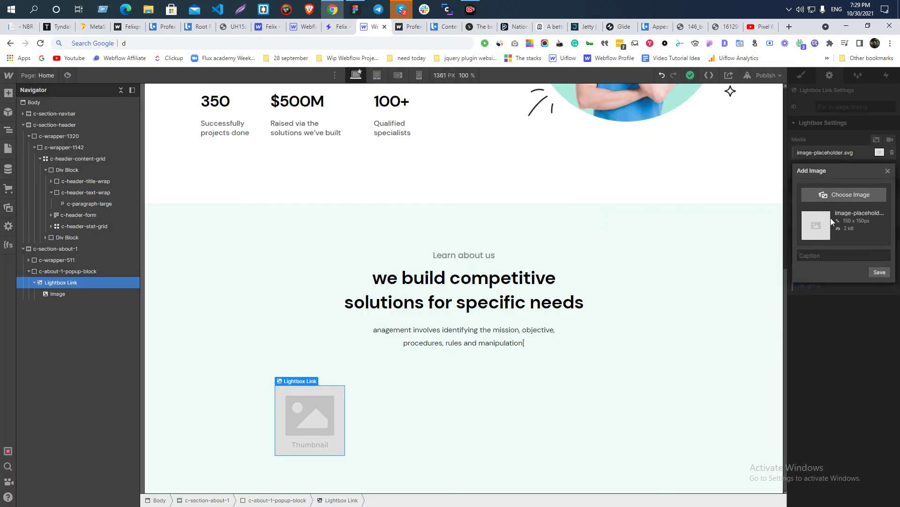
click(882, 152)
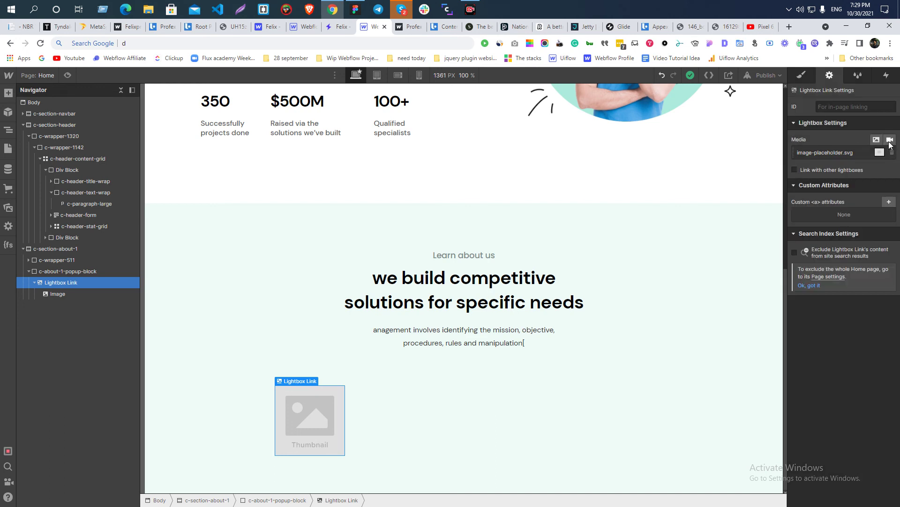
click(890, 139)
key(ctrl+v)
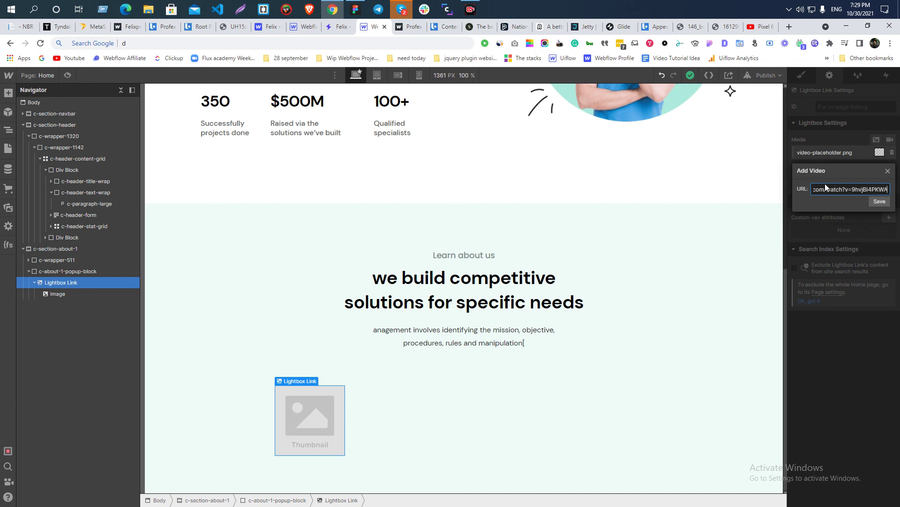
click(879, 201)
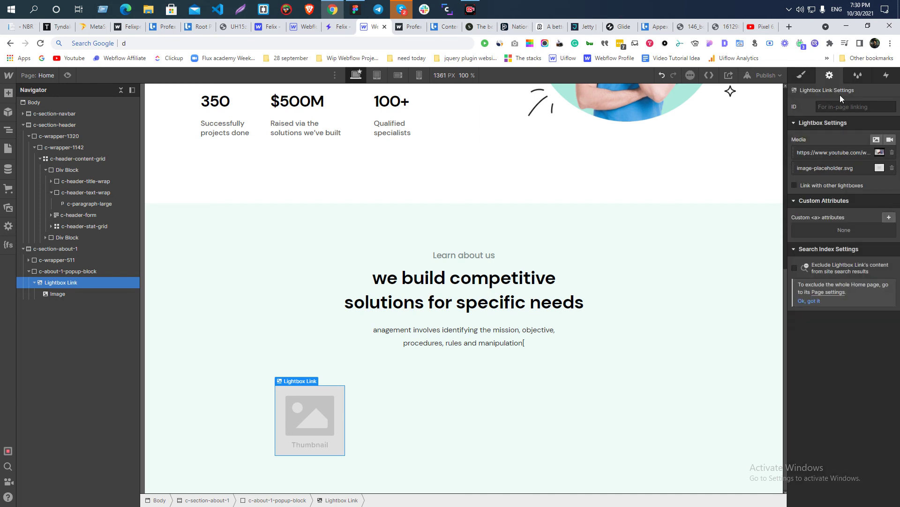
click(892, 168)
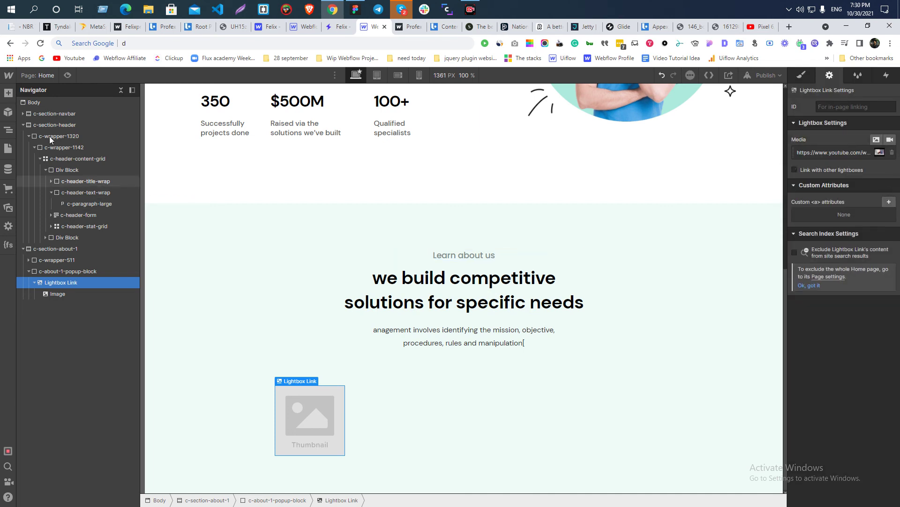
- Preview the page and test that the thumbnail opens the video lightbox, then return to editing
click(65, 75)
click(283, 430)
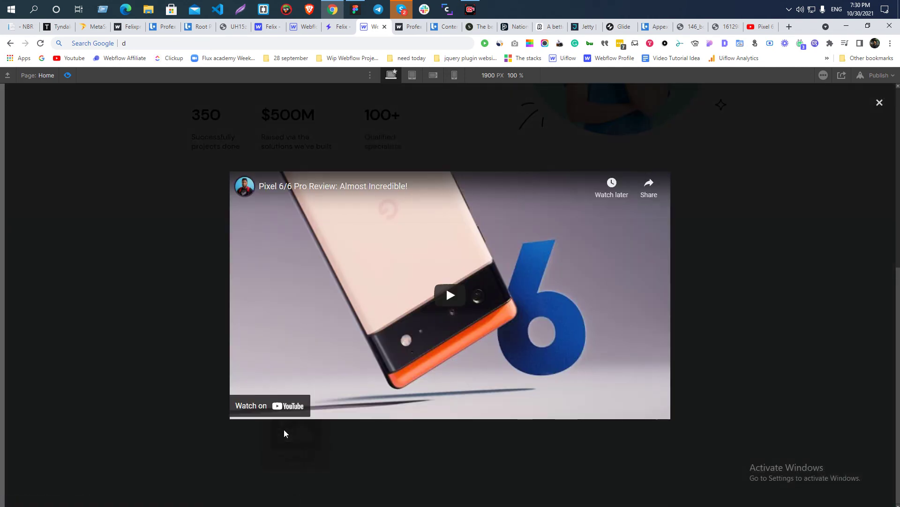
click(884, 104)
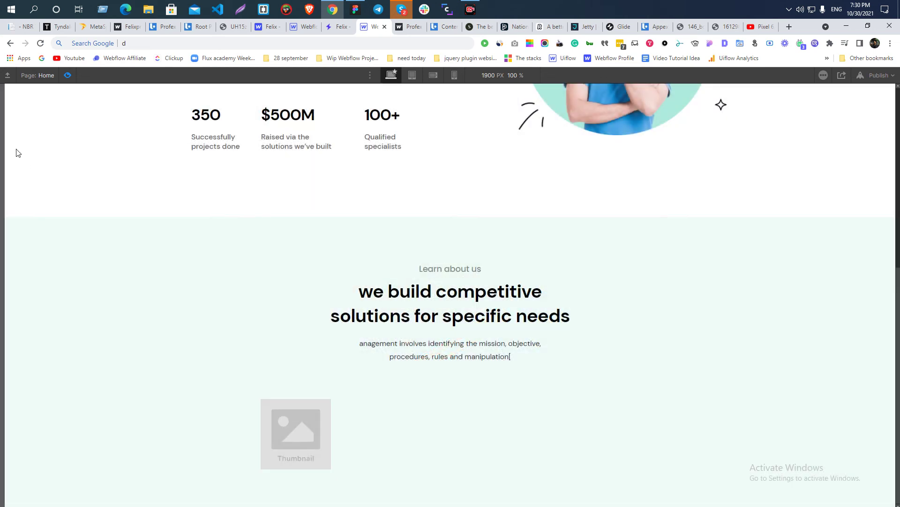
click(68, 75)
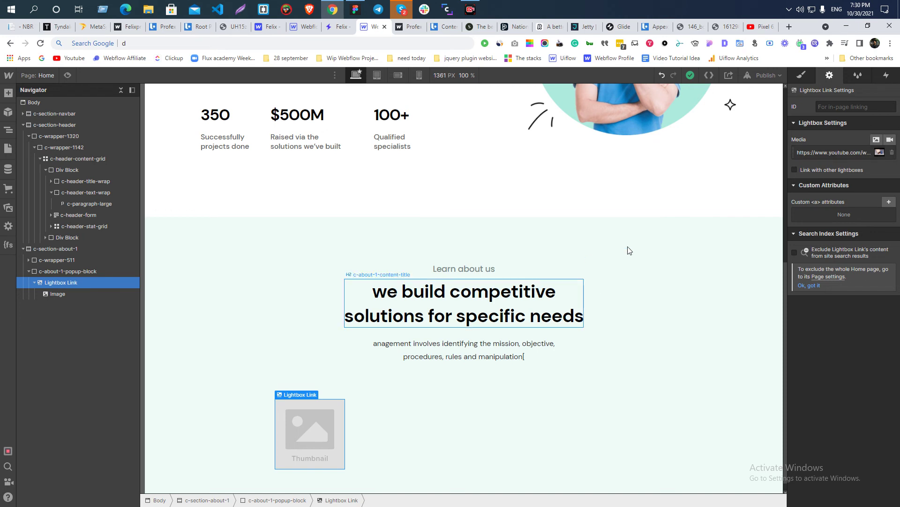
- Check the video block in the Figma design, then insert a div block inside the Lightbox Link and nest the thumbnail image in it
click(60, 295)
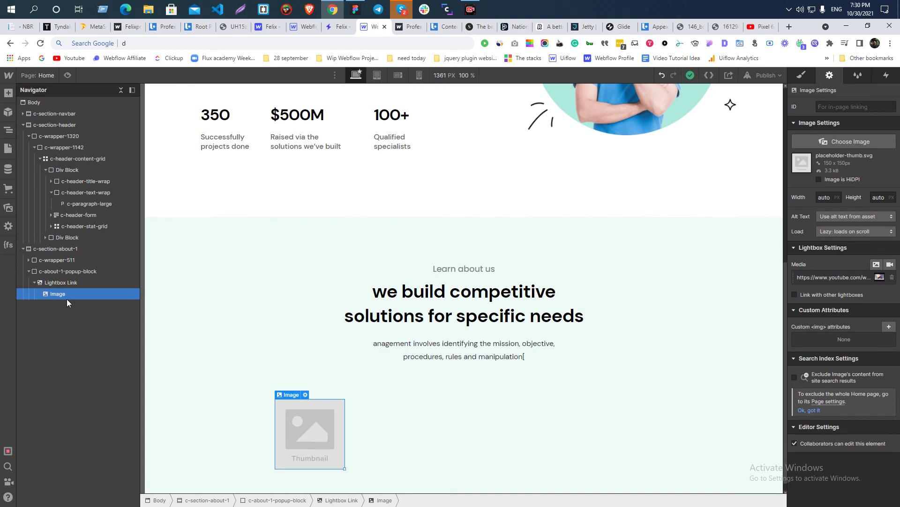
key(alt+Tab)
scroll(428, 193, up, 3)
scroll(432, 199, down, 3)
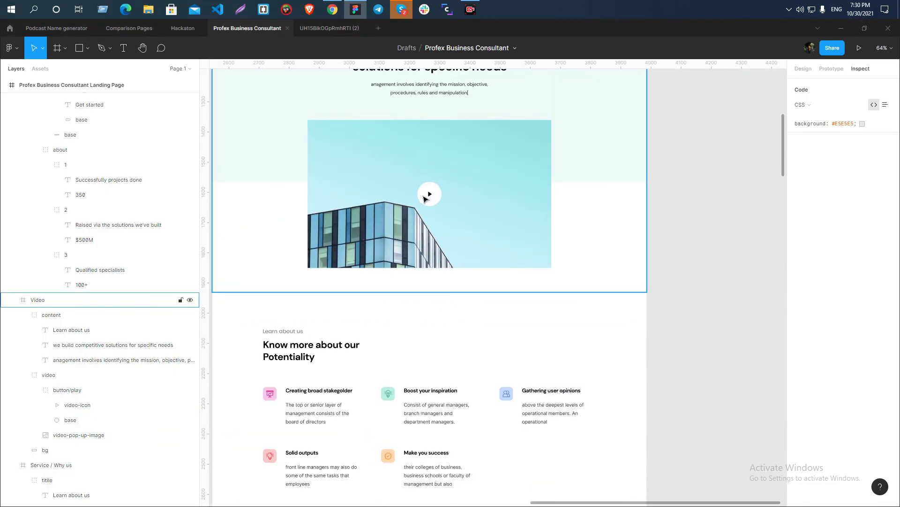
key(alt+Tab)
click(55, 282)
key(ctrl+k)
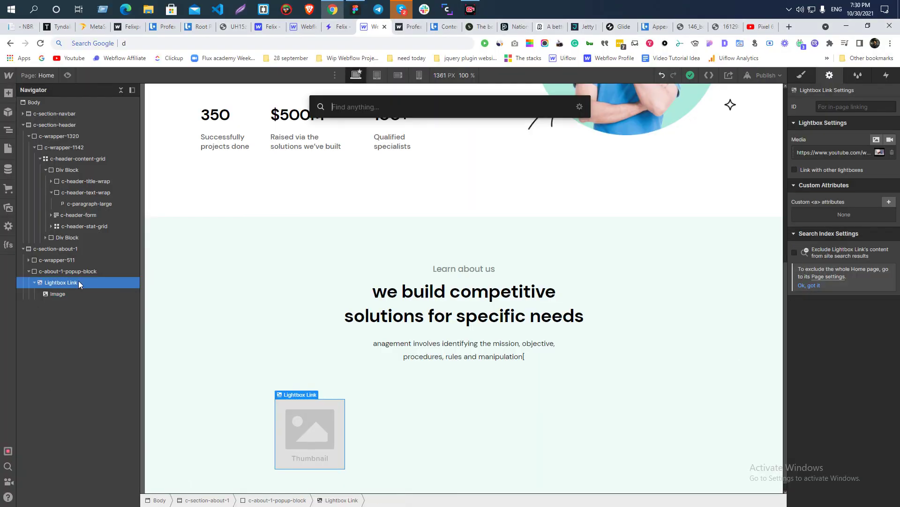
text(d)
click(350, 151)
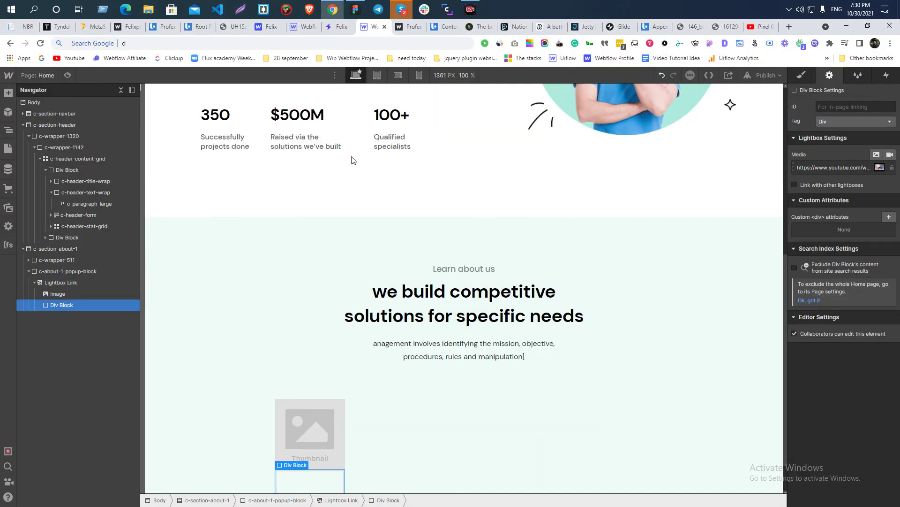
drag(52, 302, 57, 294)
click(53, 303)
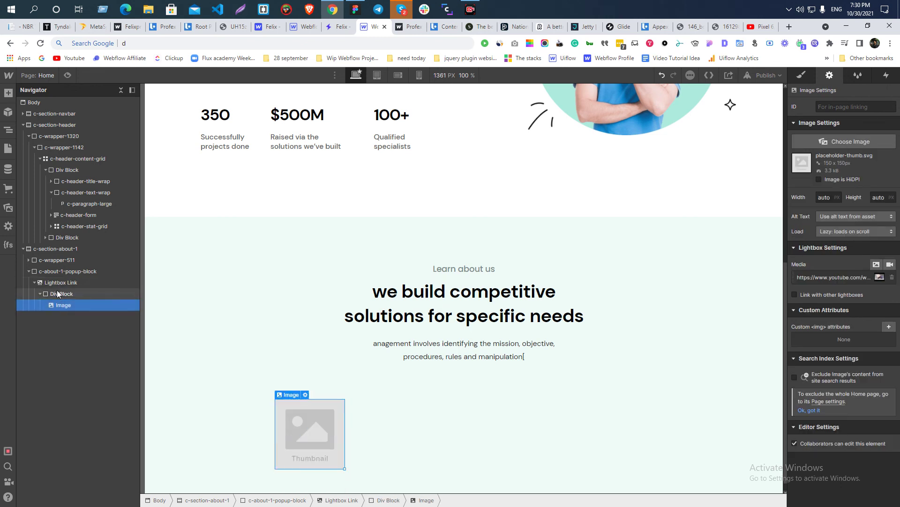
- Set the width of the div block around the thumbnail to 100%
click(57, 290)
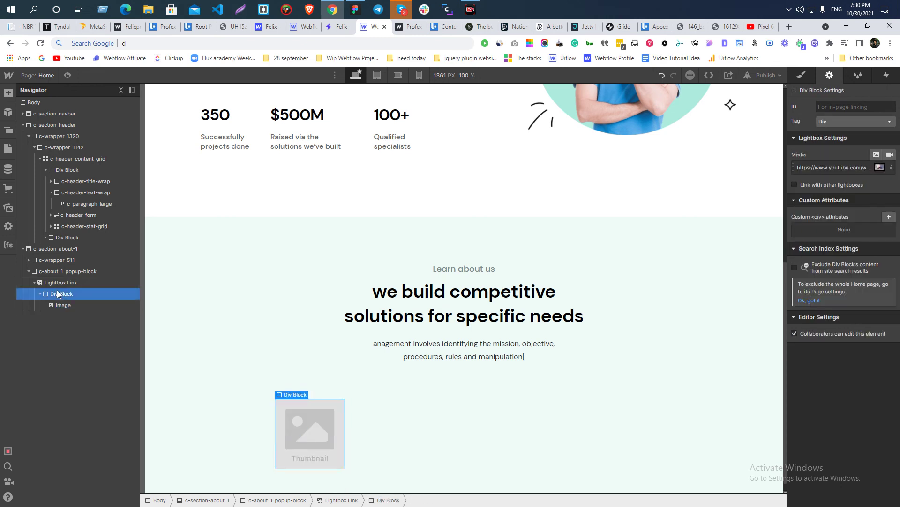
key(s)
click(828, 276)
text(190)
key(BackSpace)
key(BackSpace)
key(BackSpace)
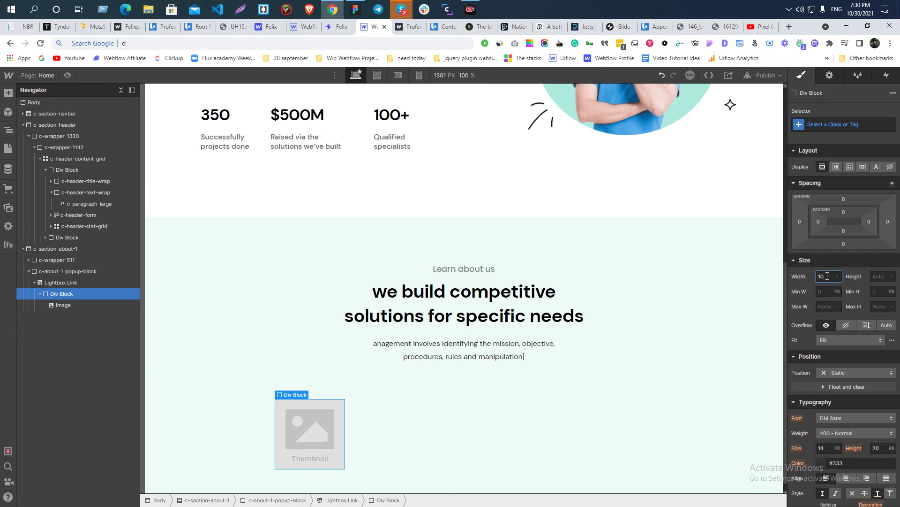
key(Return)
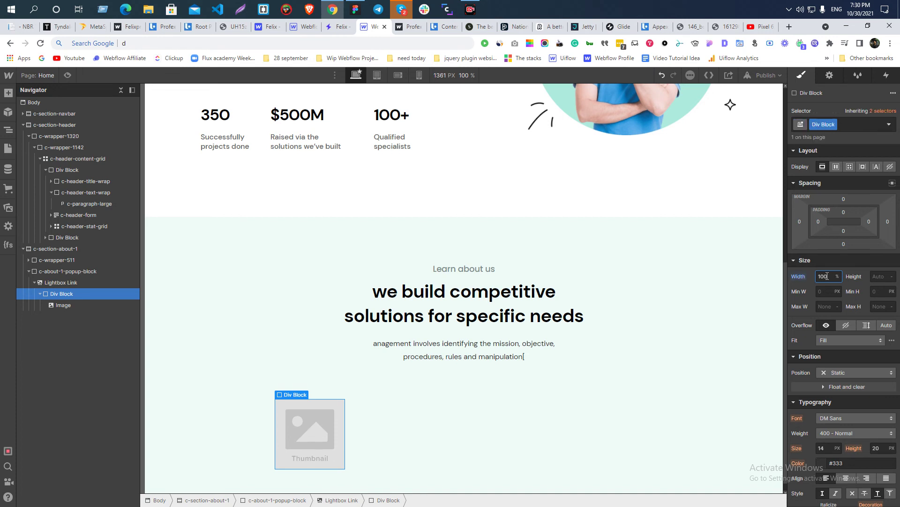
- Replace the lightbox's placeholder thumbnail with video-pop-up-image.jpg from the assets
click(63, 304)
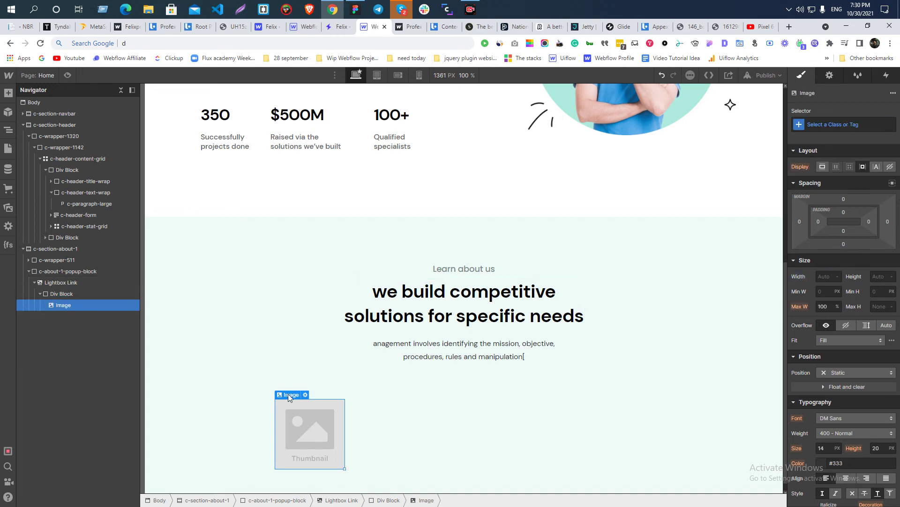
double_click(333, 436)
click(343, 281)
click(55, 136)
text(hea)
key(BackSpace)
key(BackSpace)
key(BackSpace)
text(pop)
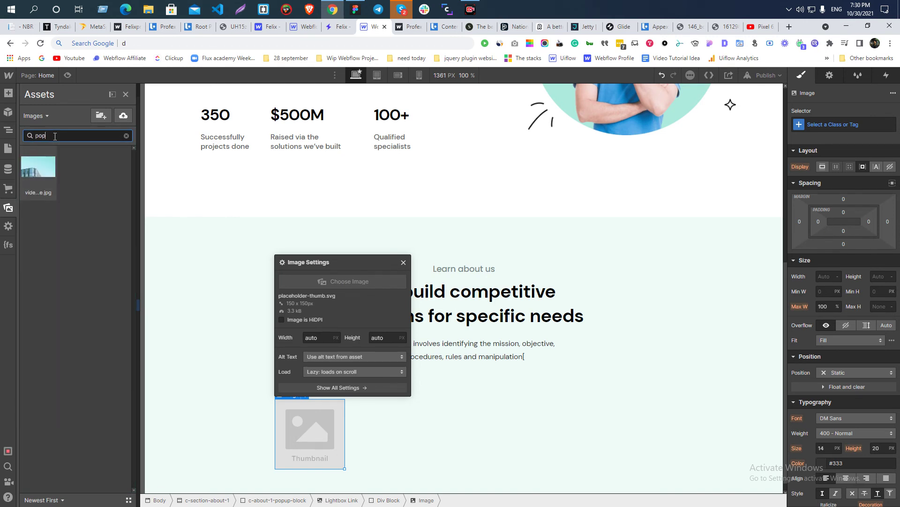
click(45, 169)
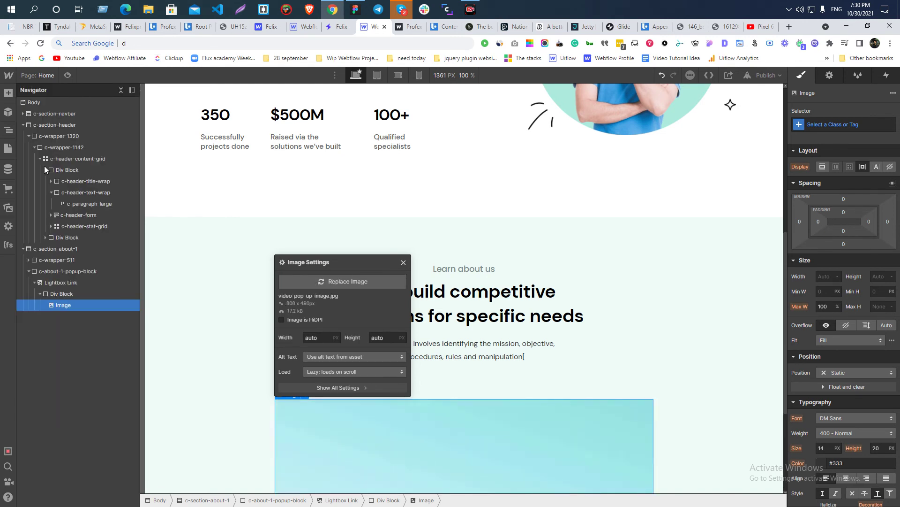
click(402, 263)
scroll(402, 268, down, 4)
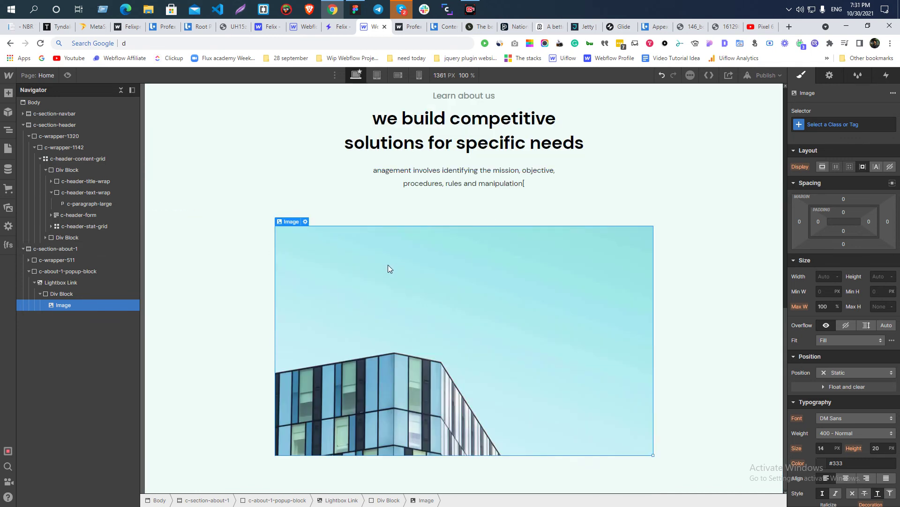
- Assign the new class c-about-pop-up-component to the Lightbox Link
click(40, 294)
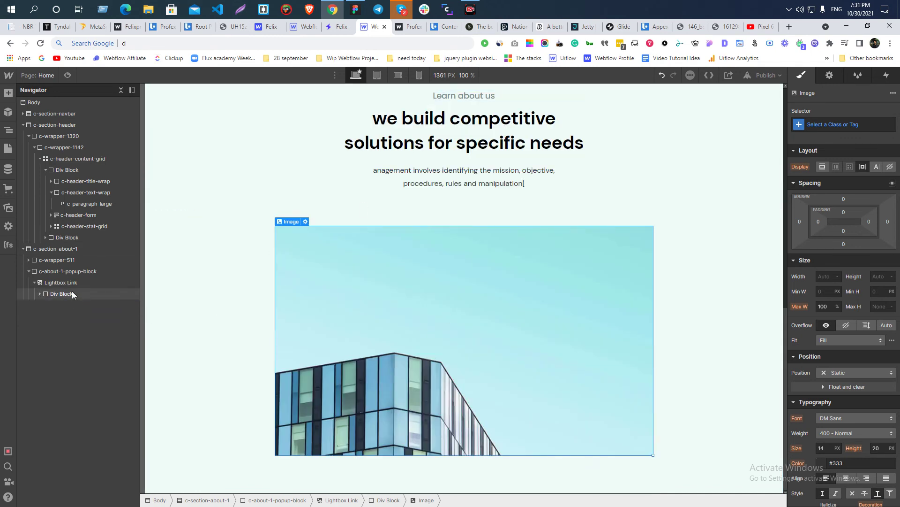
click(71, 291)
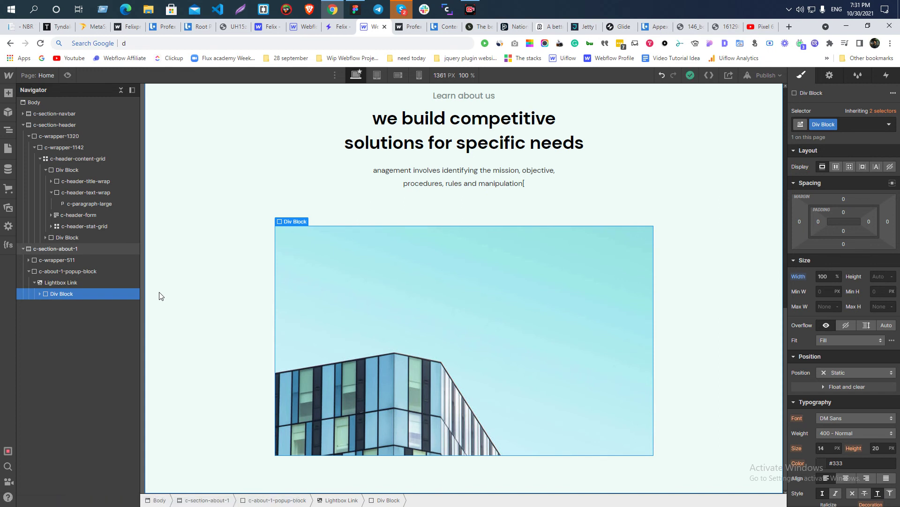
click(63, 281)
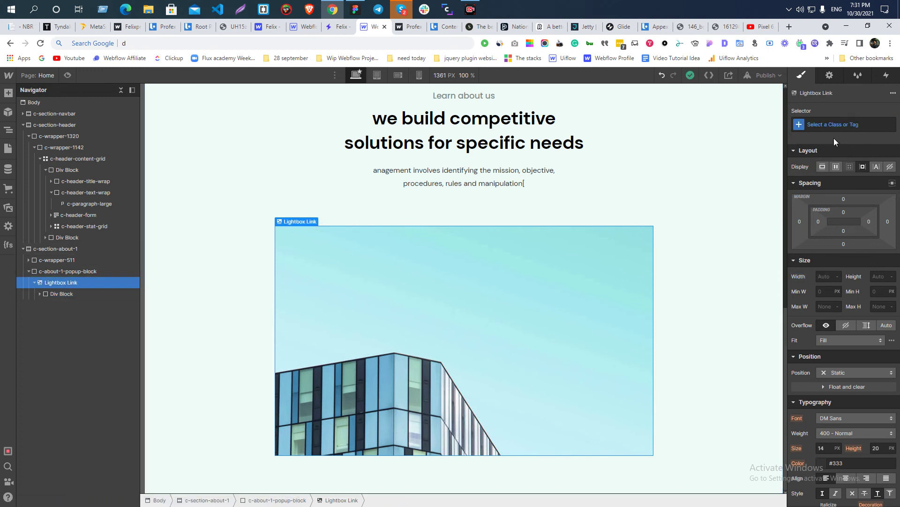
click(823, 125)
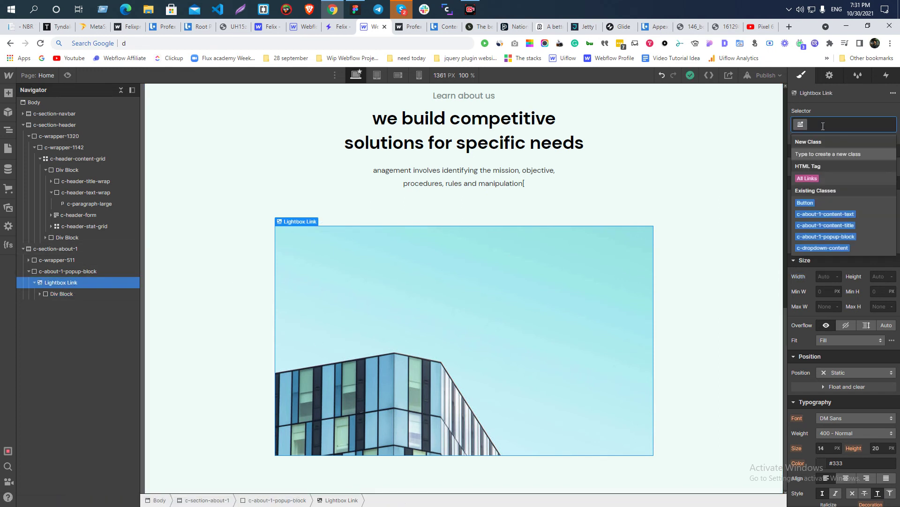
text(c-about)
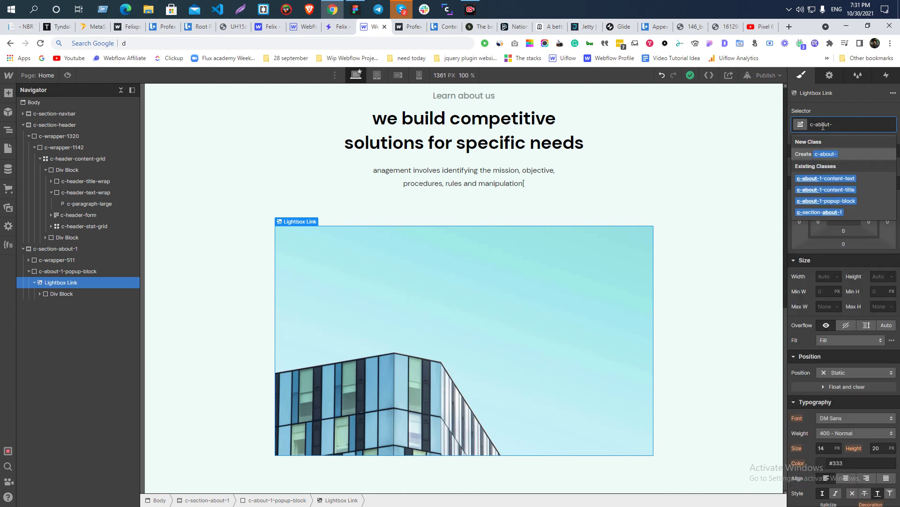
text(-pop-)
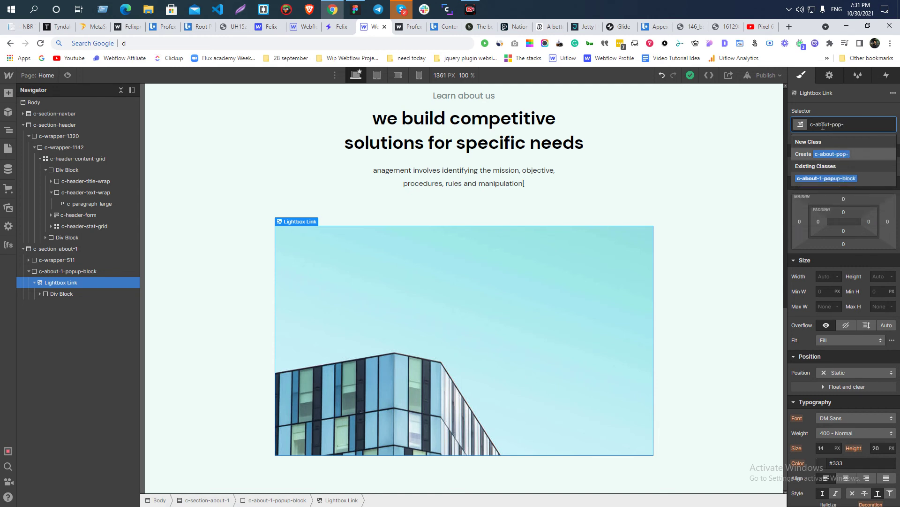
text(up-component)
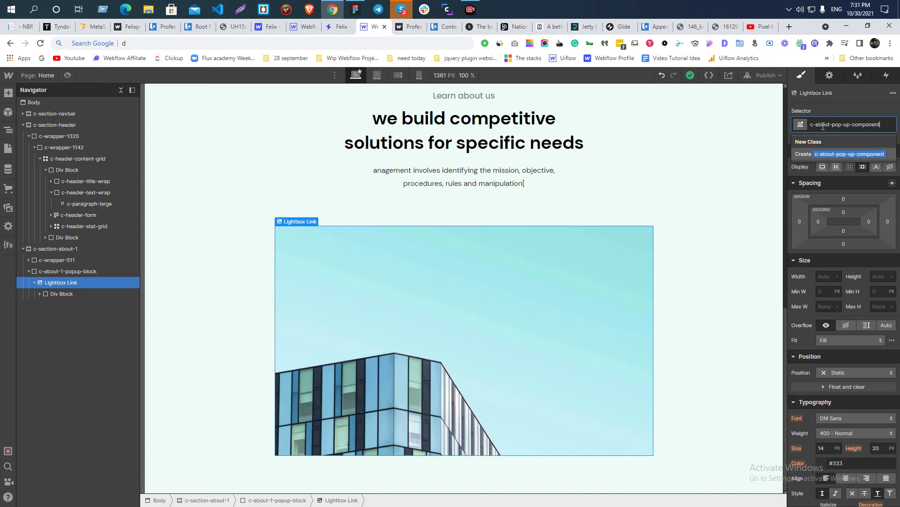
key(Return)
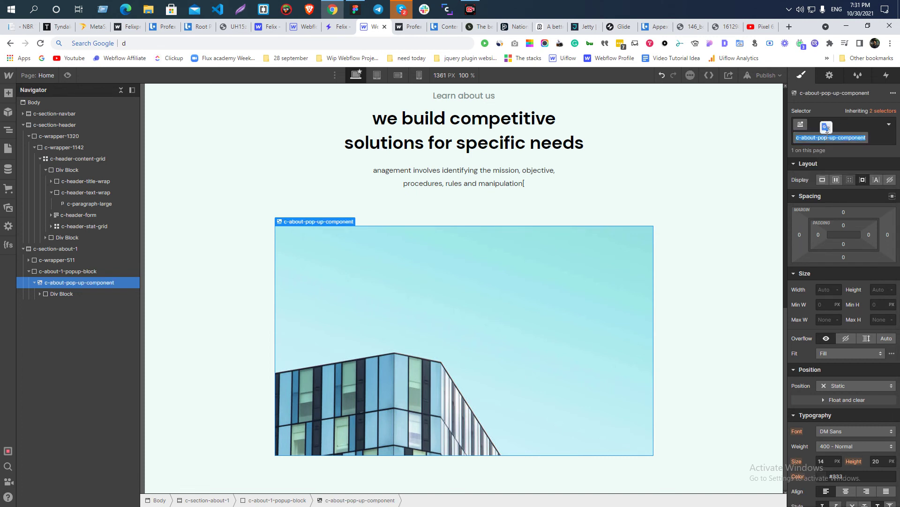
- Rename the class of the div block around the thumbnail to c-about-pop-up-component-wrapper
click(55, 291)
click(831, 124)
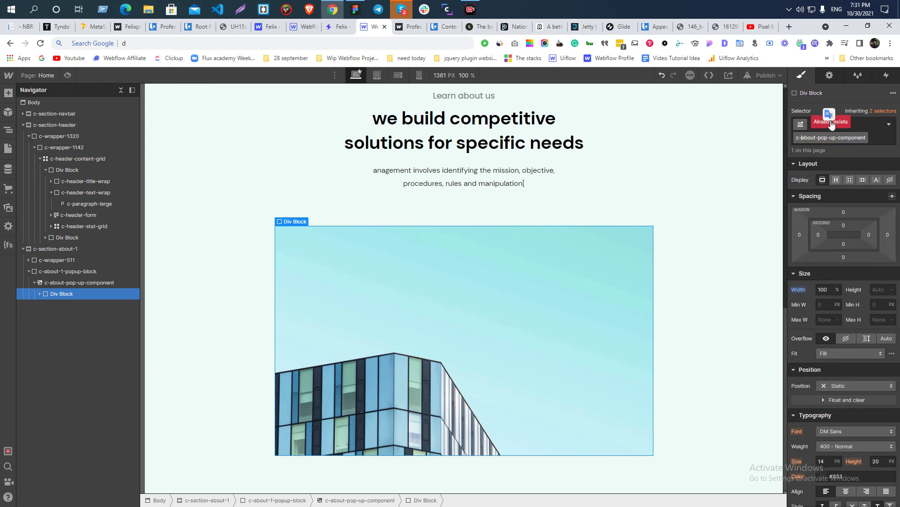
text(-)
text(wrapper)
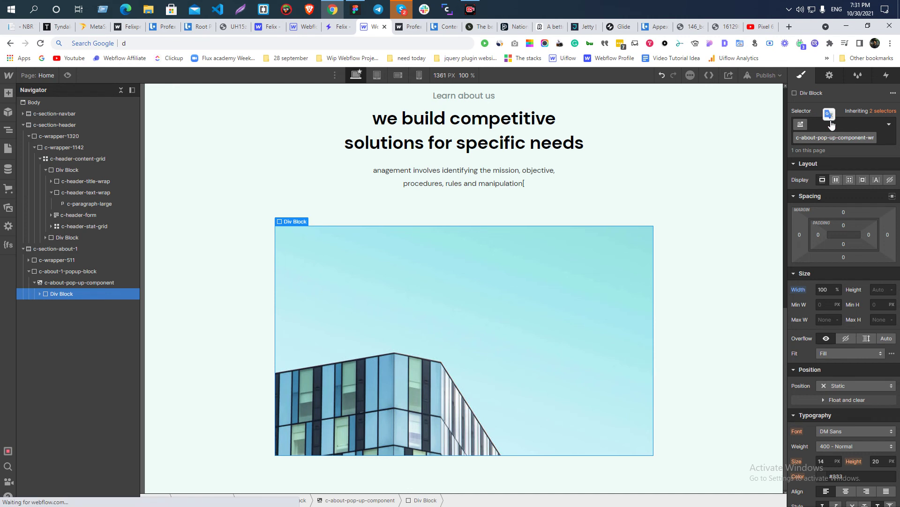
key(Return)
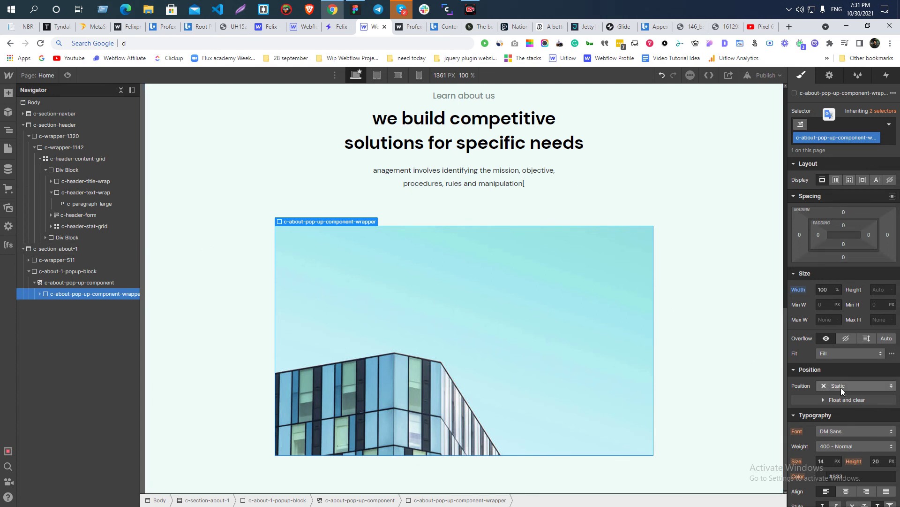
- Set the position of the c-about-pop-up-component-wrapper block to Relative
scroll(841, 389, down, 4)
click(837, 198)
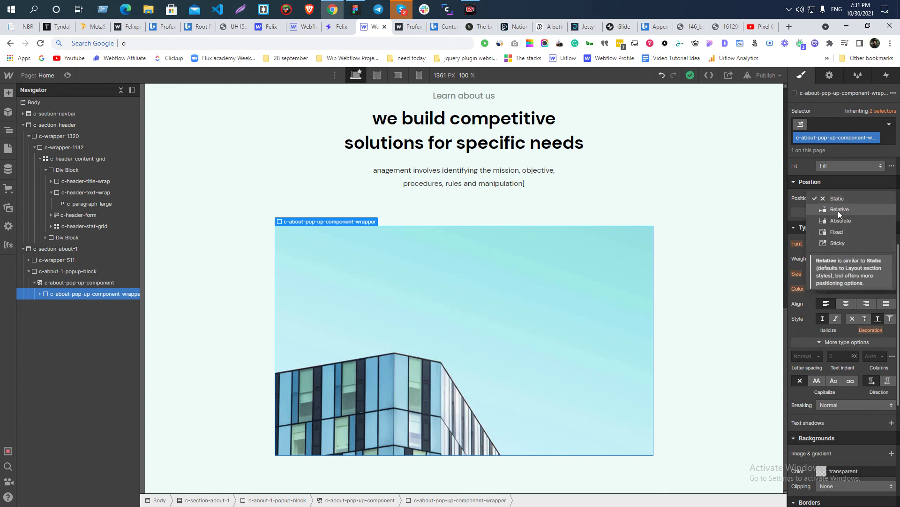
click(838, 210)
- Insert a div block inside the pop-up component wrapper and position it Absolute, covering the full wrapper with 0% offsets
key(ctrl+e)
text(d)
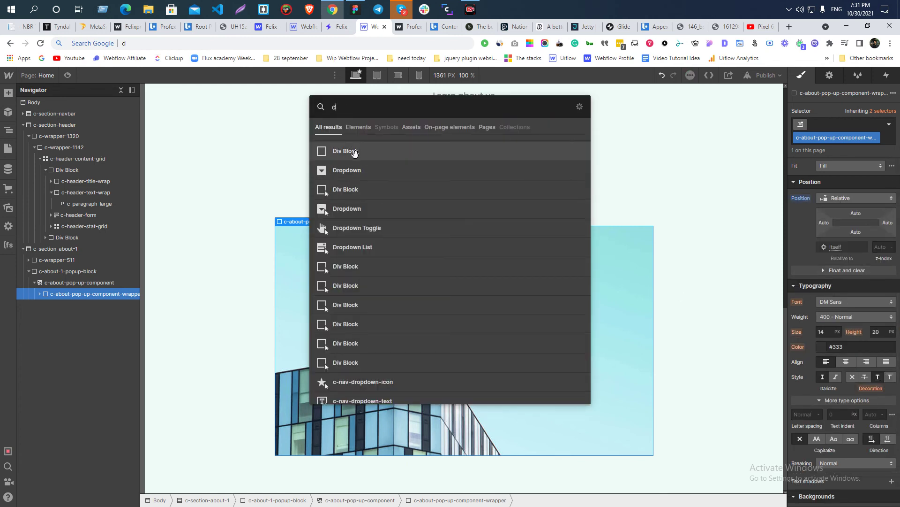
click(354, 153)
scroll(838, 314, down, 4)
click(836, 187)
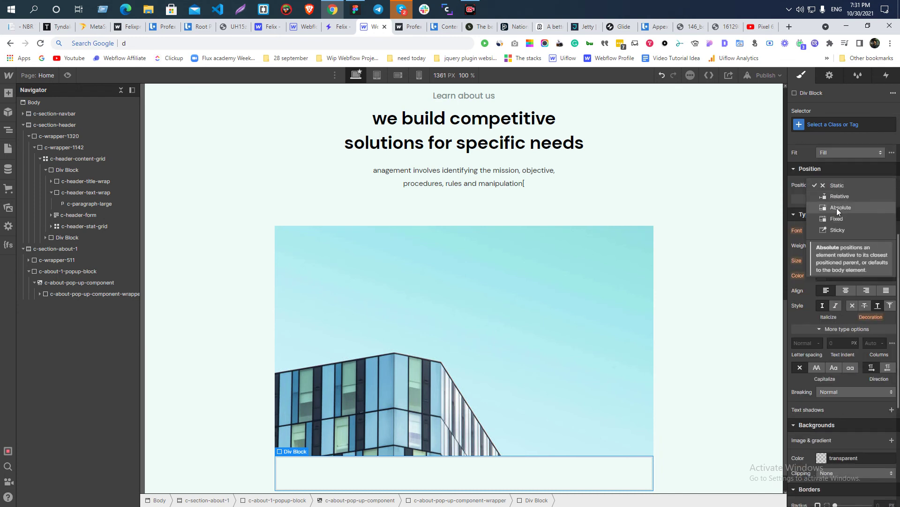
click(836, 207)
click(893, 199)
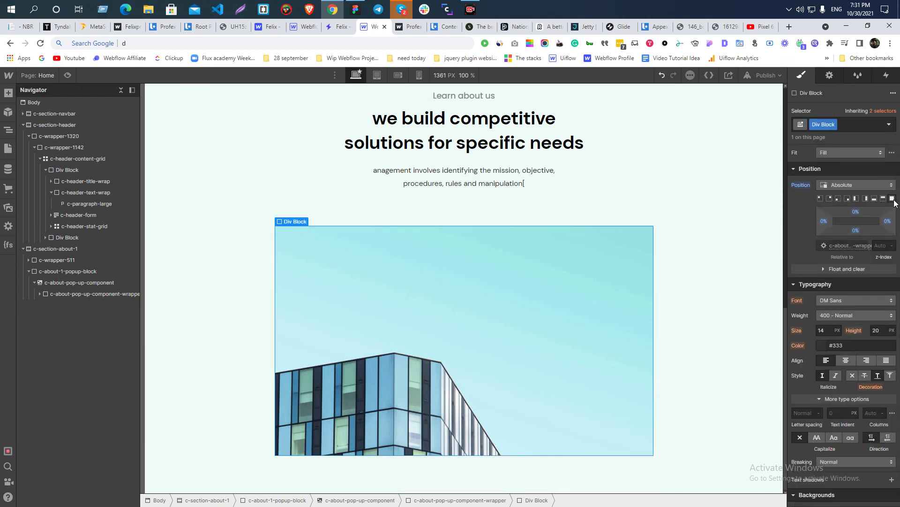
- Give the absolute overlay div block a light pink background, #eed9d9
scroll(865, 311, down, 4)
click(828, 339)
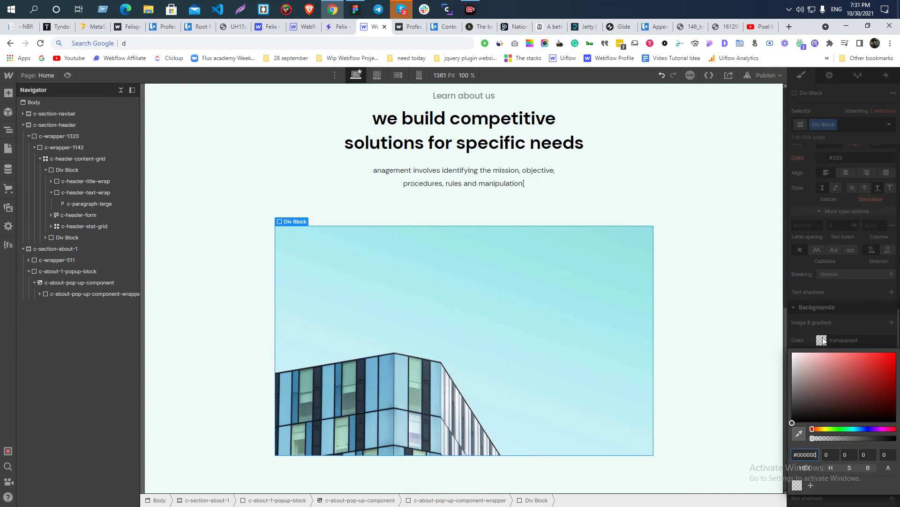
click(801, 358)
click(826, 293)
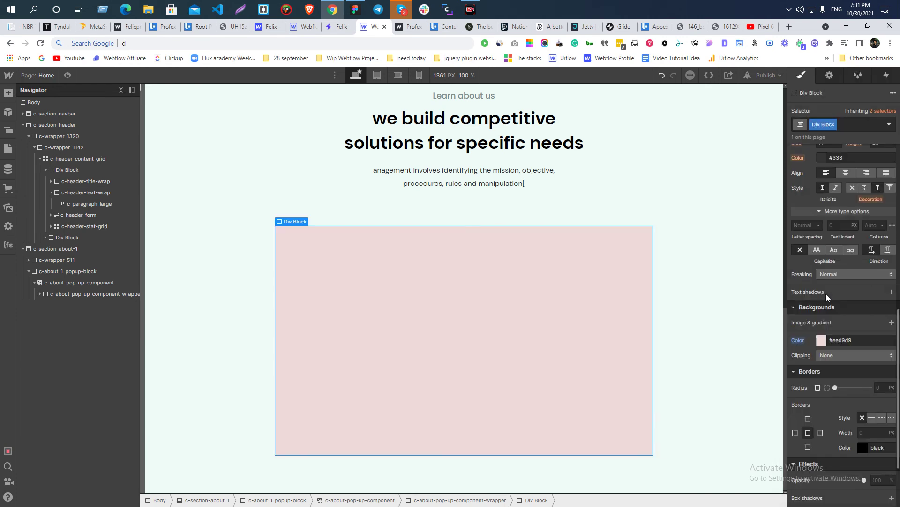
- Review the overlay's nesting and position settings in the wrapper, then examine the play button over the video image in Figma
click(39, 294)
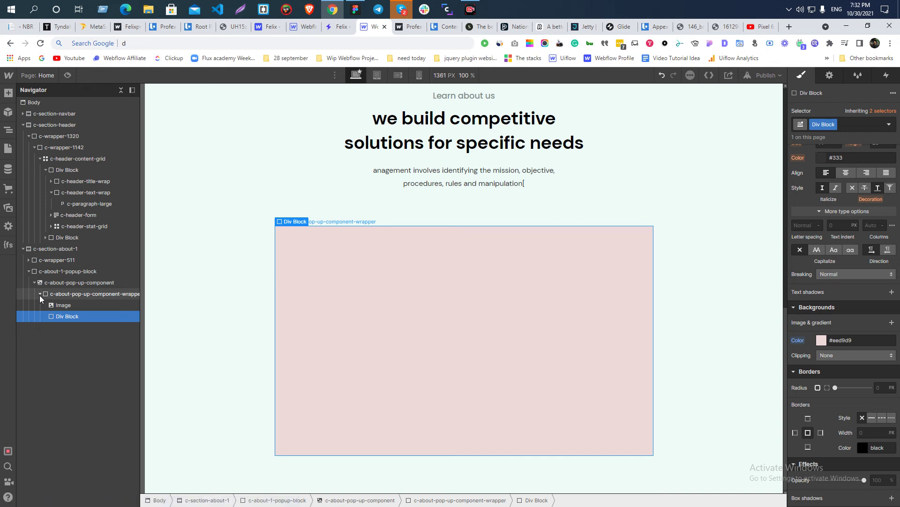
click(65, 295)
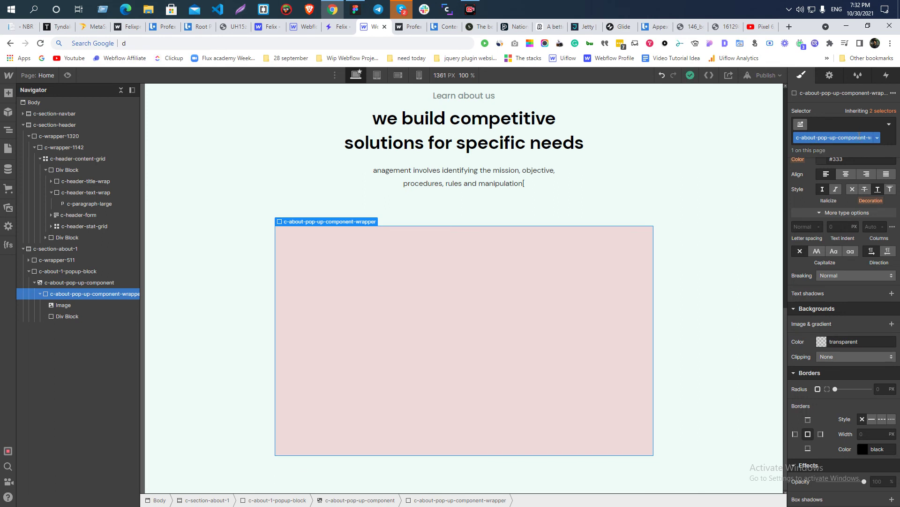
click(60, 318)
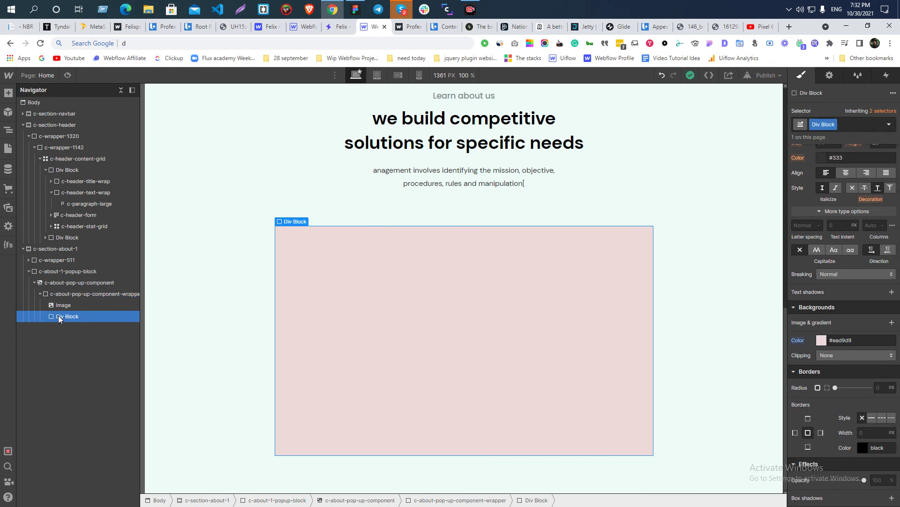
scroll(849, 254, up, 8)
scroll(849, 254, down, 4)
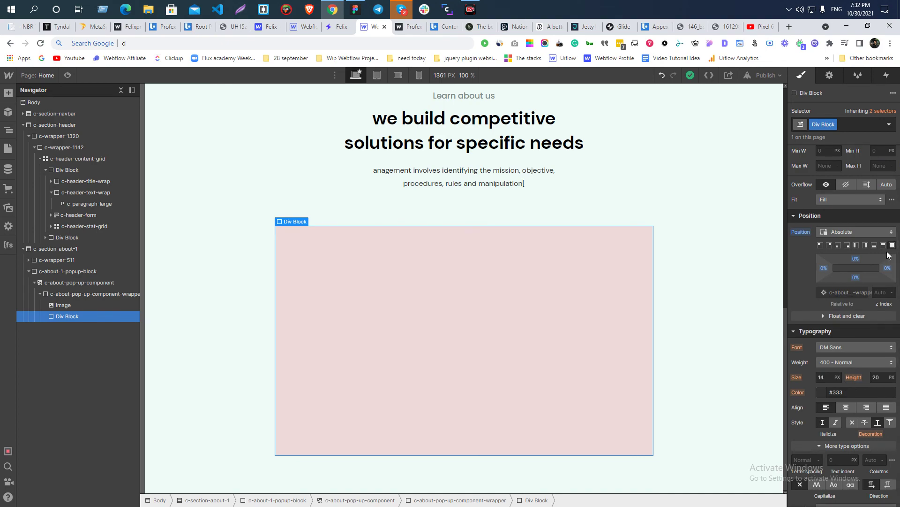
key(alt+Tab)
scroll(437, 195, up, 4)
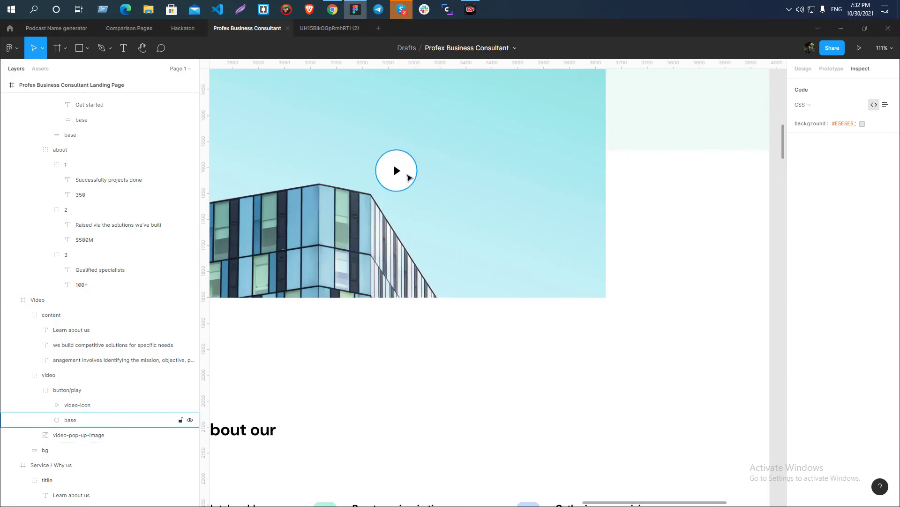
scroll(408, 177, down, 4)
key(alt+Tab)
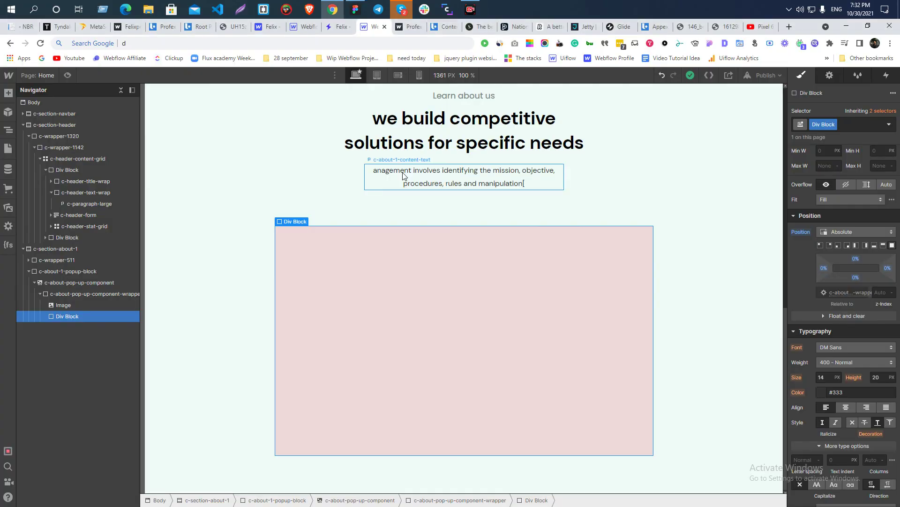
- Insert a div block inside the overlay and make the overlay a flex container with its children centered on both axes
key(ctrl+e)
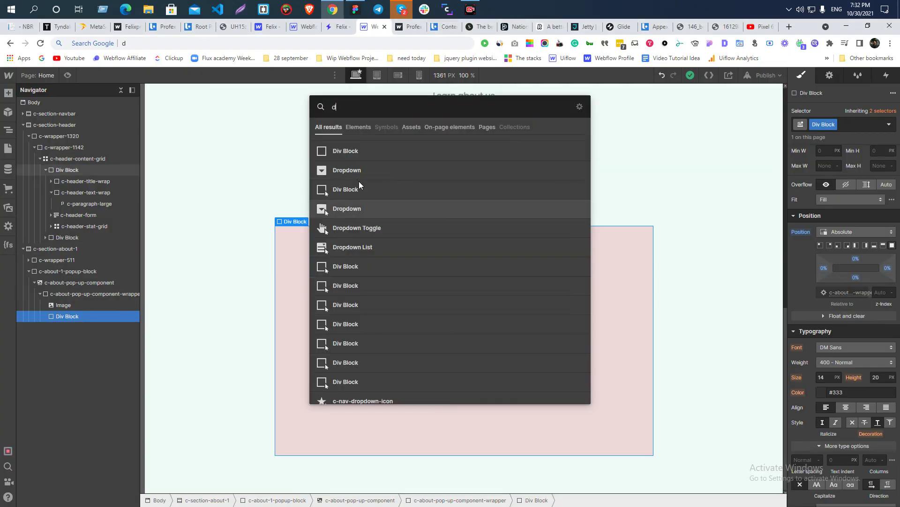
key(Return)
click(409, 300)
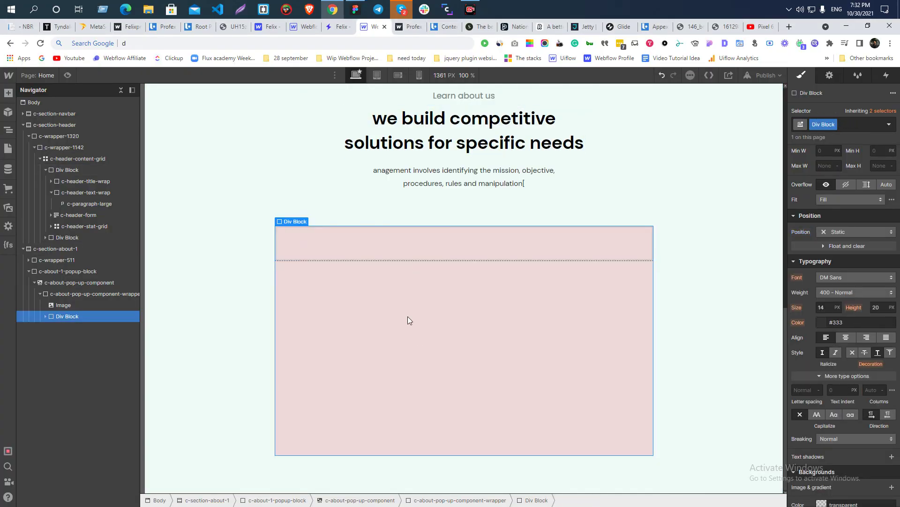
scroll(852, 201, up, 3)
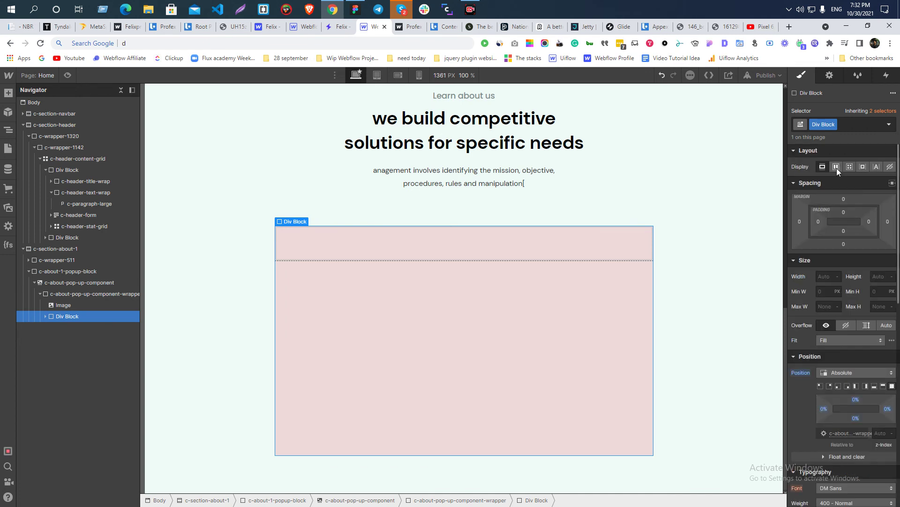
click(836, 167)
click(840, 215)
- Check the play button base's dimensions in Figma, then set the inner div block to 80 px wide and 80 px high
click(464, 340)
key(alt+Tab)
click(70, 420)
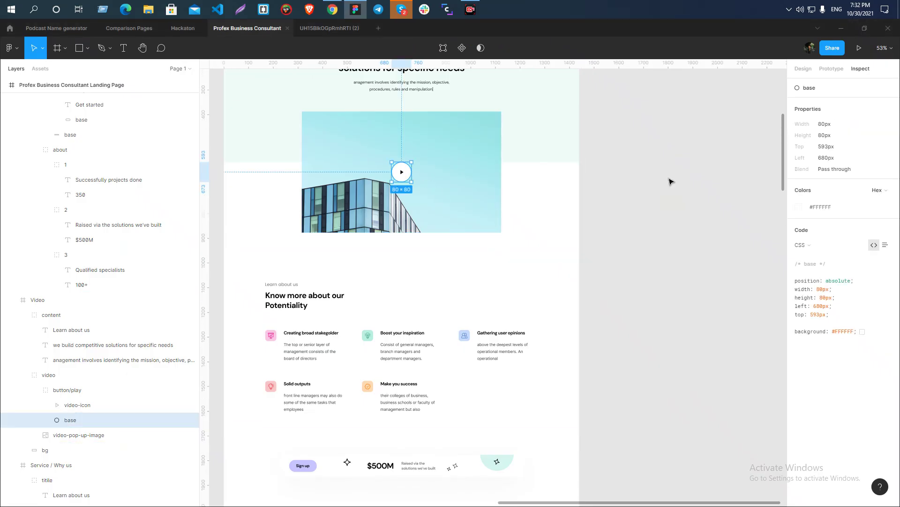
key(alt+Tab)
scroll(840, 357, down, 3)
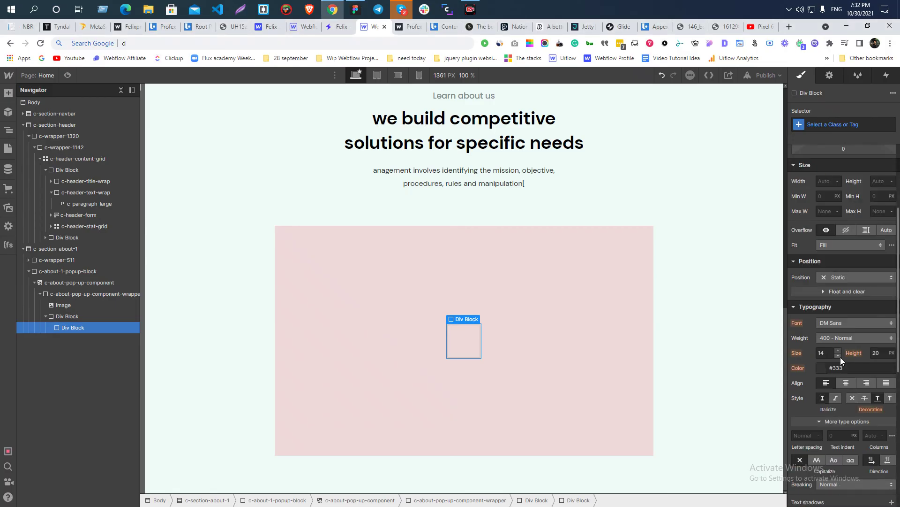
scroll(841, 357, up, 2)
click(822, 277)
text(80)
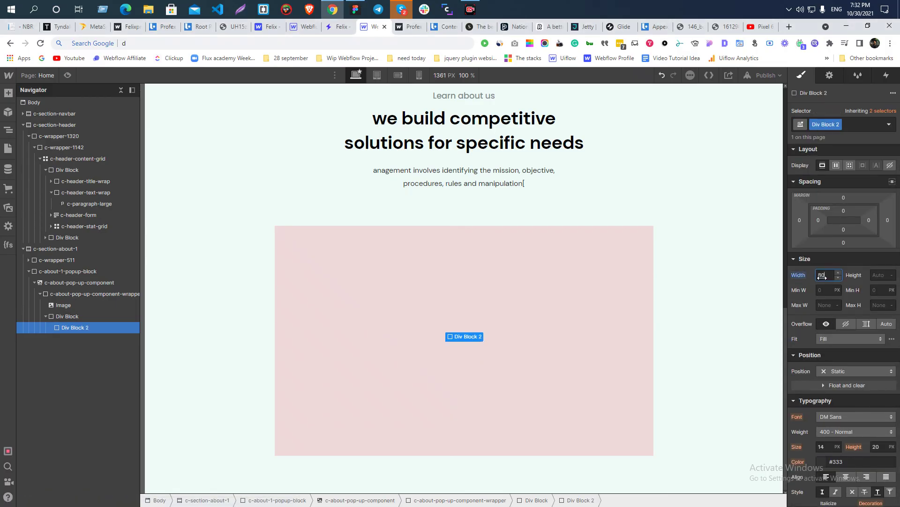
click(874, 275)
text(80)
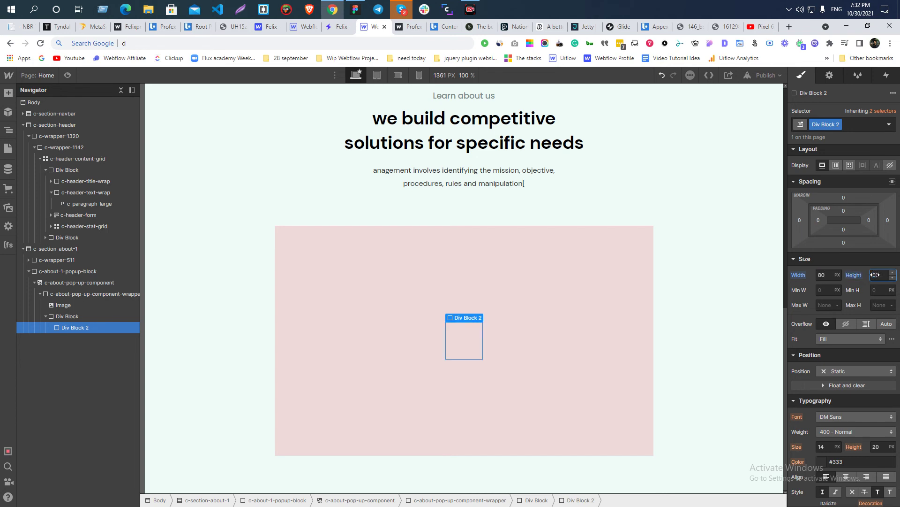
- Give the inner 80 px div block a white background and a border radius of 80
click(325, 293)
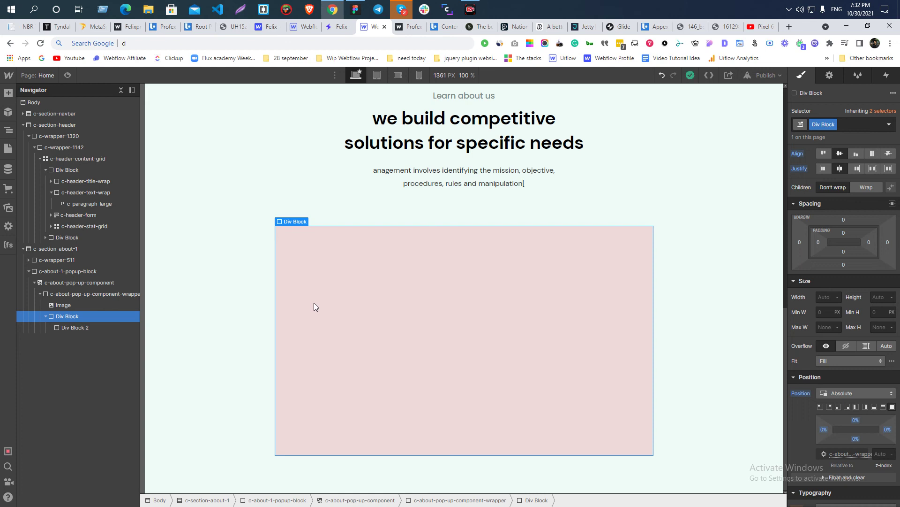
click(67, 328)
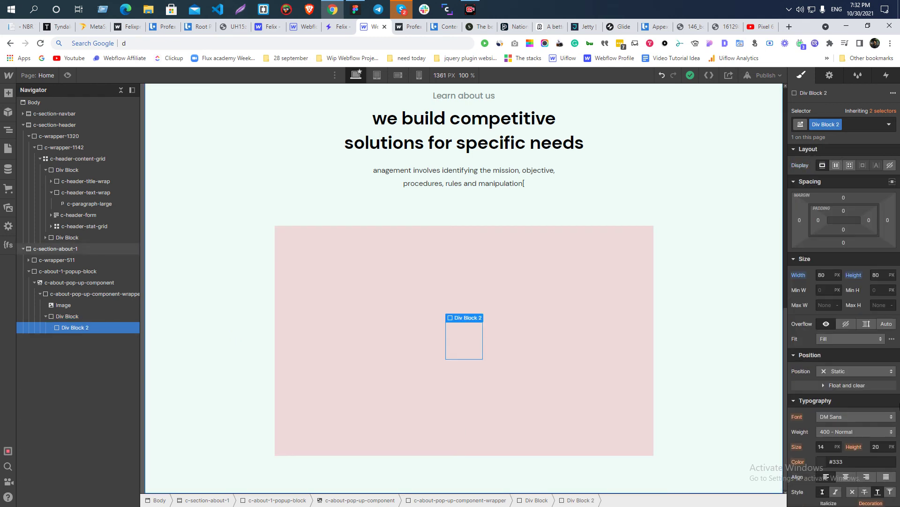
scroll(828, 389, down, 5)
click(821, 316)
drag(816, 336, 774, 298)
click(868, 297)
click(882, 363)
text(80)
key(Return)
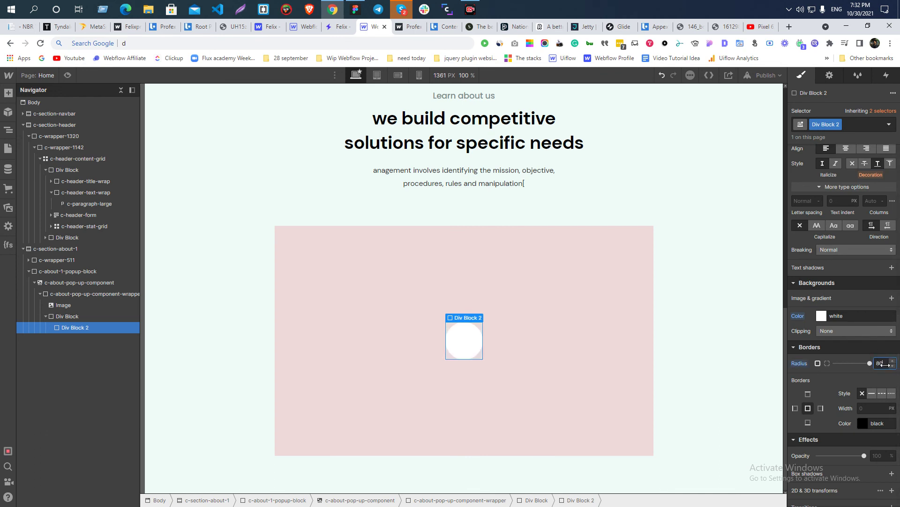
- Rename the overlay div block's class to c-about-pop-up-component-icon-wrapper, basing it on the parent wrapper's class name
click(570, 405)
click(471, 350)
click(61, 315)
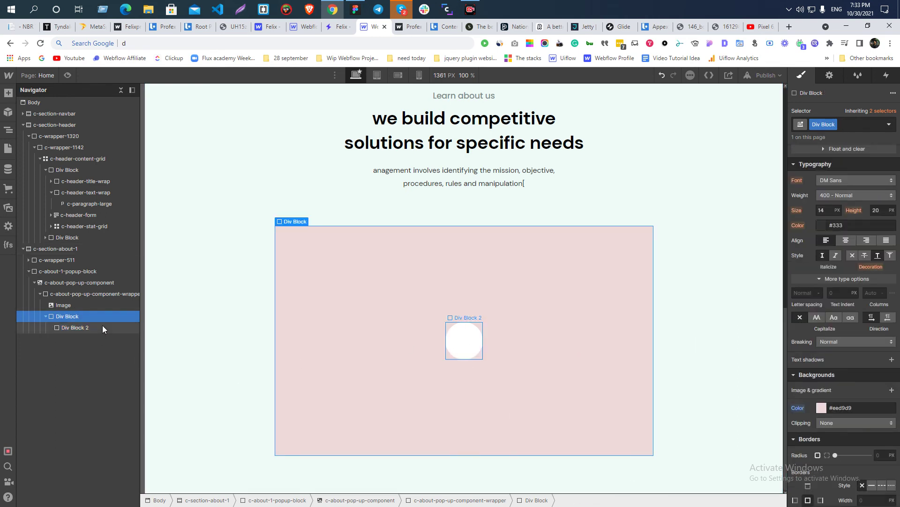
double_click(76, 295)
key(ctrl+c)
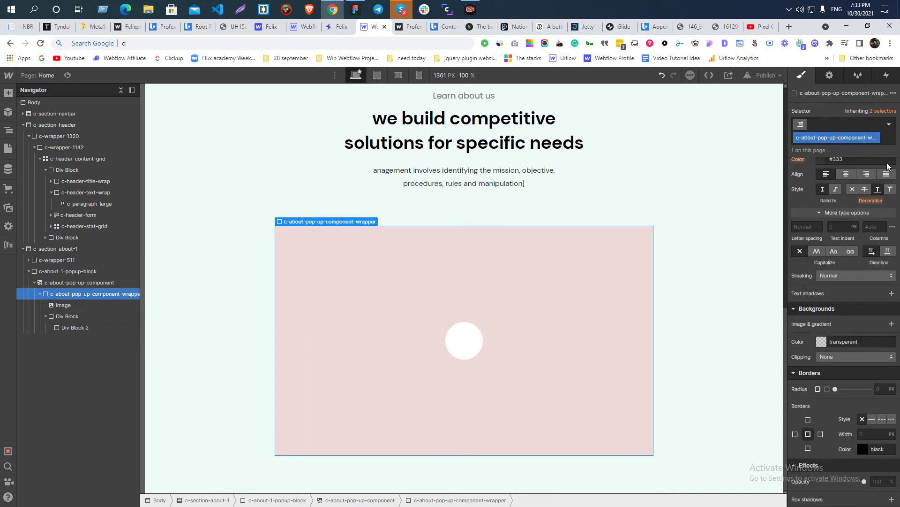
click(66, 316)
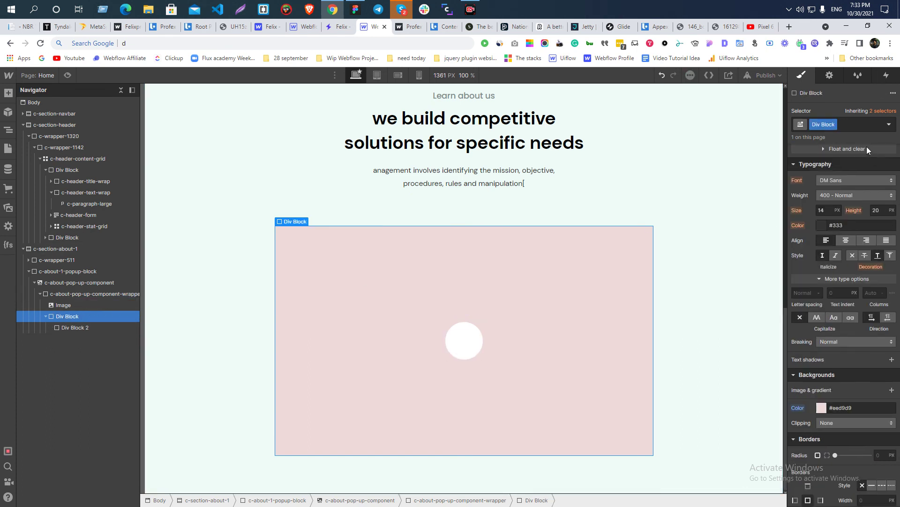
double_click(816, 126)
key(ctrl+v)
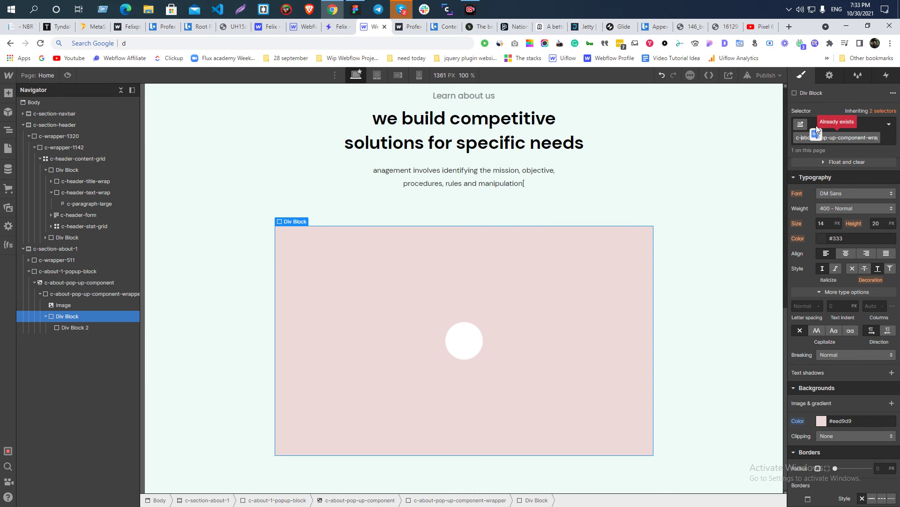
key(Right)
key(Right)
key(Right)
key(Right)
key(Right)
key(Right)
key(Right)
key(Right)
key(Right)
text(-)
text(icon-block)
key(BackSpace)
key(BackSpace)
key(BackSpace)
key(BackSpace)
key(BackSpace)
key(BackSpace)
key(BackSpace)
key(BackSpace)
key(BackSpace)
key(BackSpace)
key(BackSpace)
key(BackSpace)
key(BackSpace)
key(BackSpace)
key(BackSpace)
key(BackSpace)
key(BackSpace)
key(BackSpace)
text(icon-wrapper)
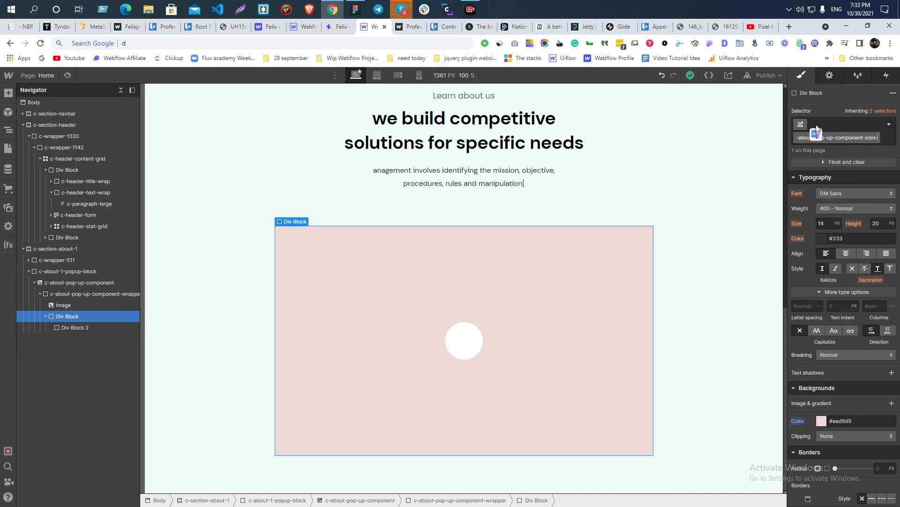
key(Return)
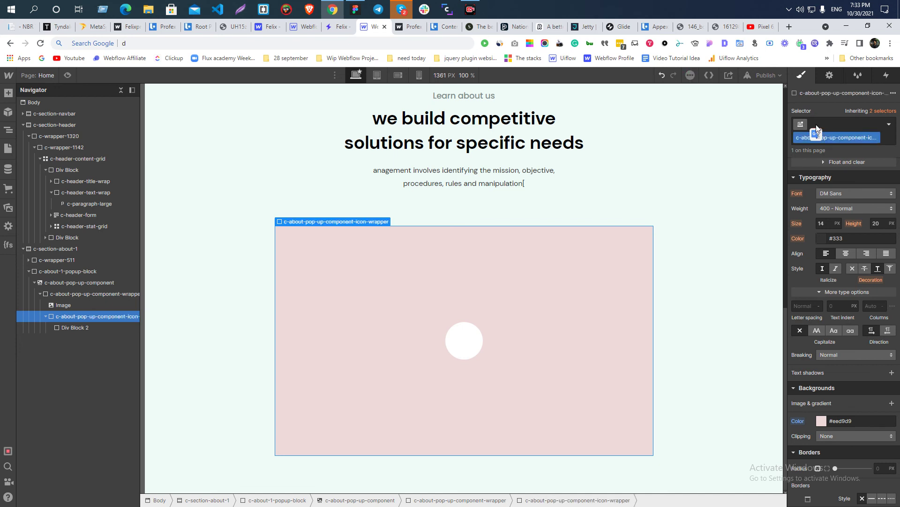
- Rename the white circle div block's class to c-about-pop-up-component-icon, based on the overlay's class name
click(77, 328)
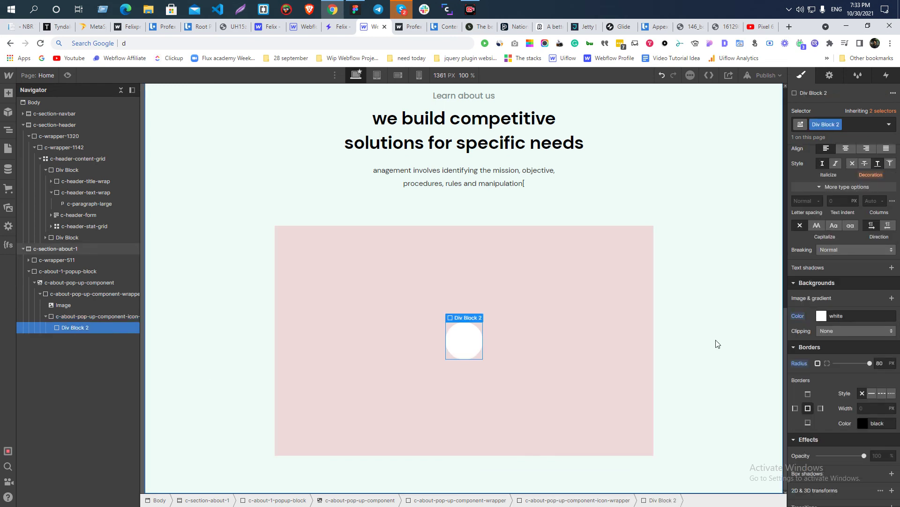
click(94, 317)
click(816, 138)
double_click(816, 137)
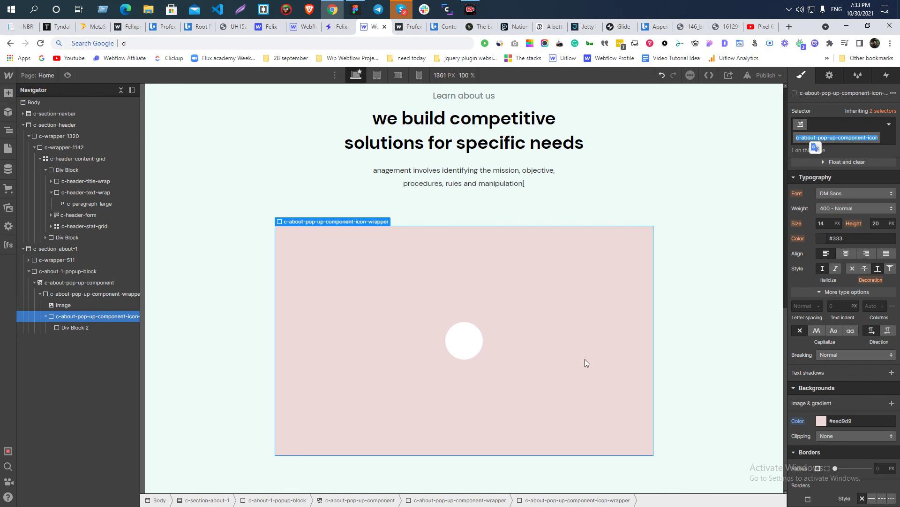
click(474, 351)
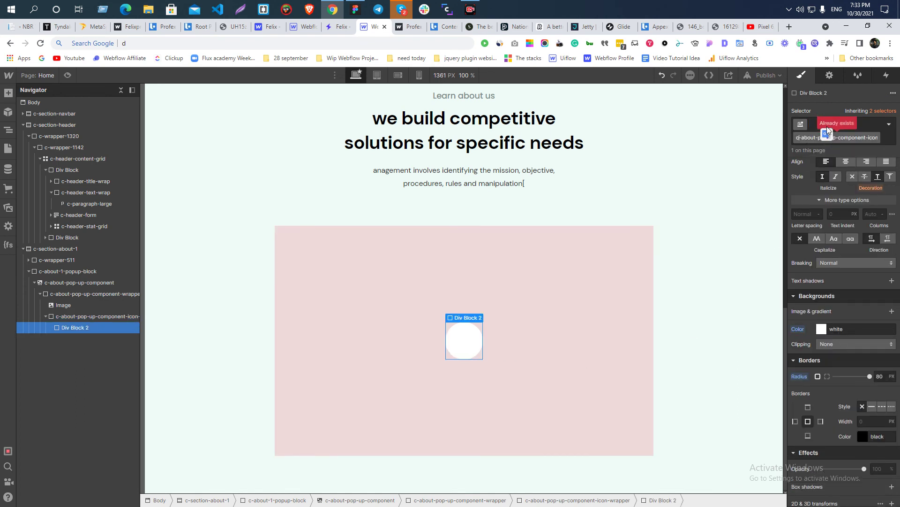
text(-)
key(BackSpace)
key(BackSpace)
key(BackSpace)
key(BackSpace)
key(BackSpace)
key(BackSpace)
key(BackSpace)
key(BackSpace)
key(Return)
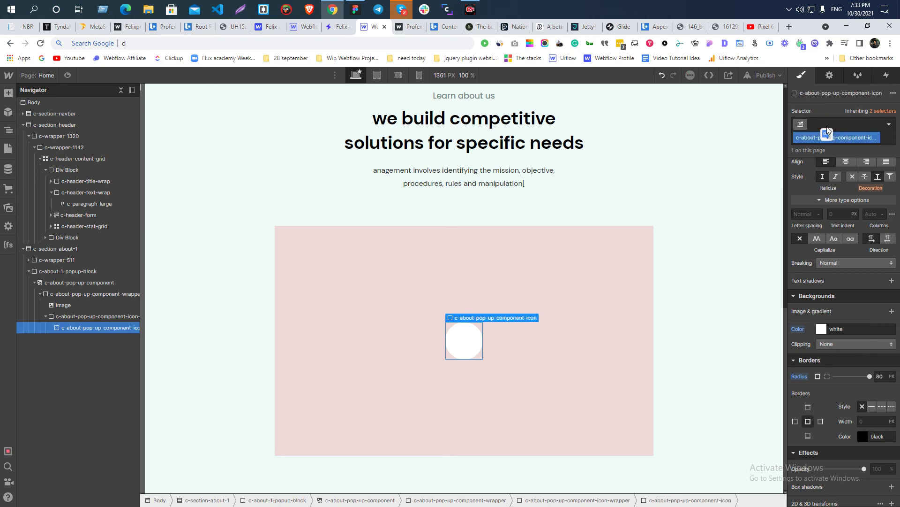
- Make the white circle block a horizontal flex container with its children centered on both axes
scroll(811, 241, up, 8)
click(836, 227)
click(842, 273)
- Insert an image inside the white circle block and assign it the play icon SVG from the assets
key(ctrl+e)
text(im)
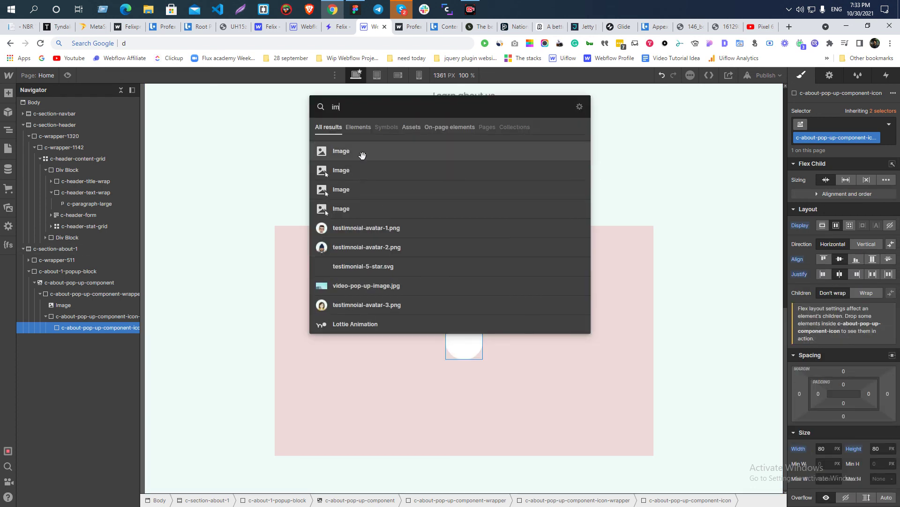
click(362, 155)
click(506, 203)
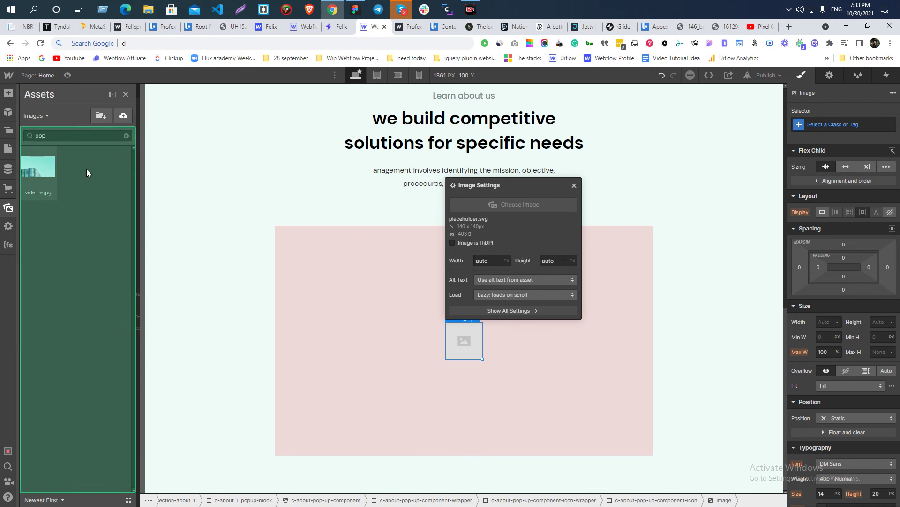
double_click(60, 135)
text(vi)
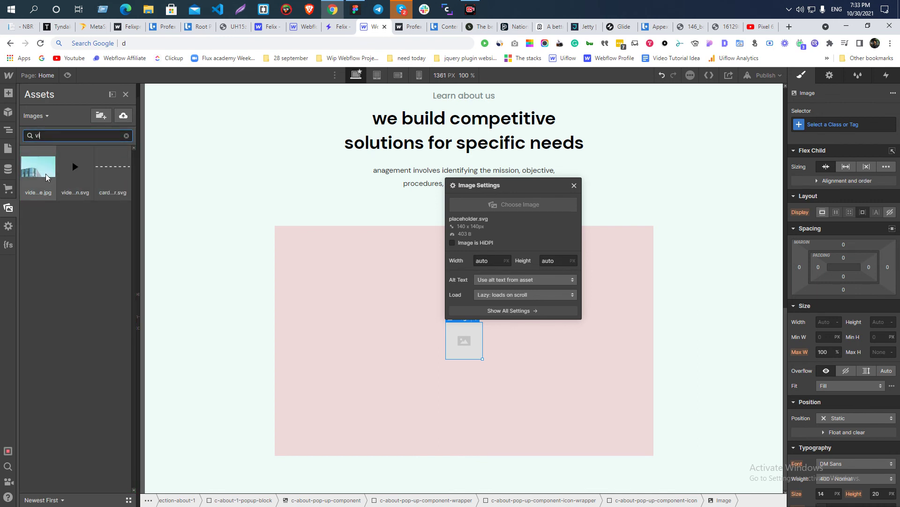
click(85, 169)
click(323, 307)
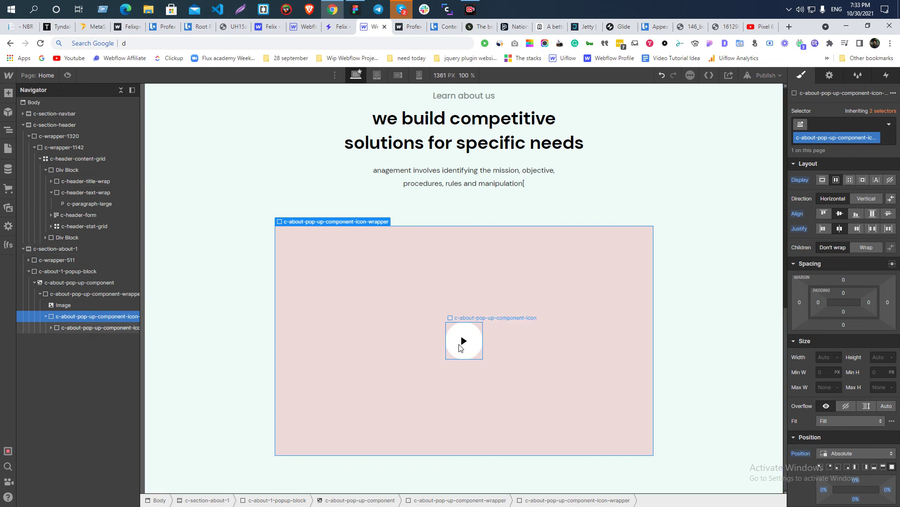
- Set the play icon image's position to Relative with a left offset of 3
click(461, 347)
click(465, 343)
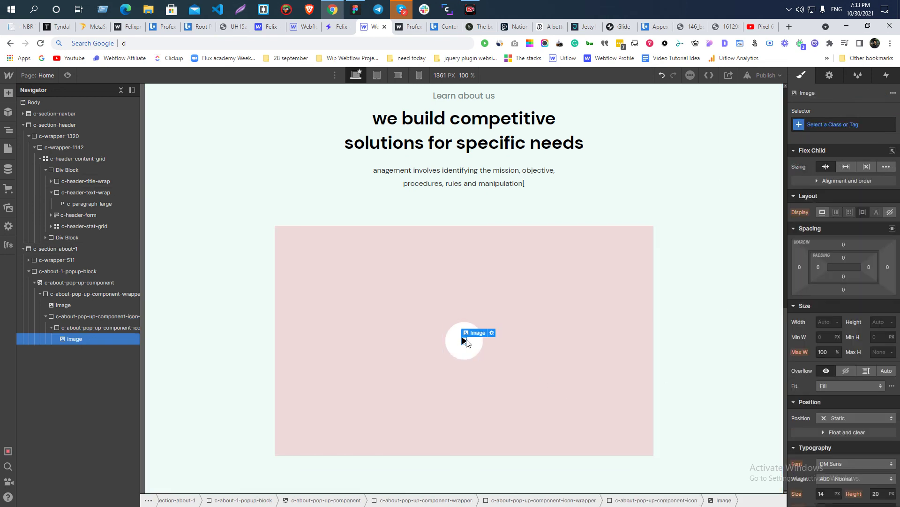
scroll(849, 291, down, 3)
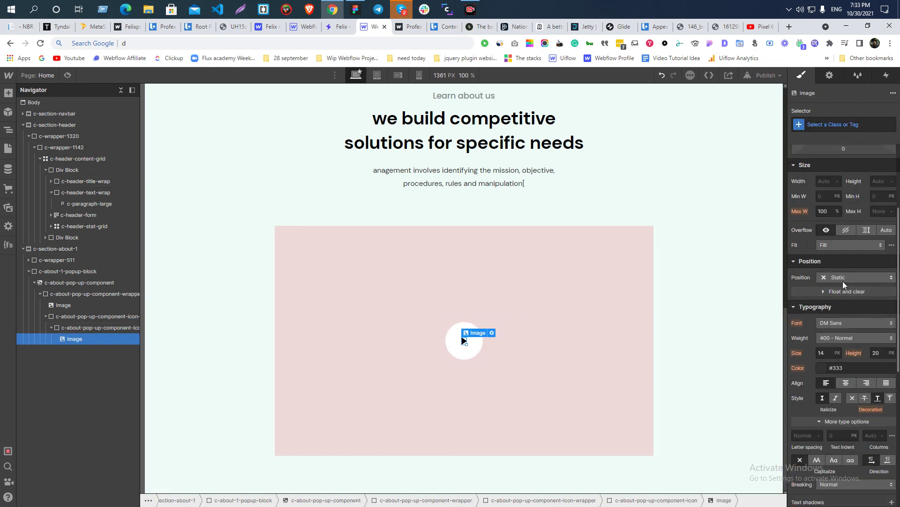
click(842, 279)
click(840, 289)
click(824, 301)
text(3)
key(Return)
click(700, 262)
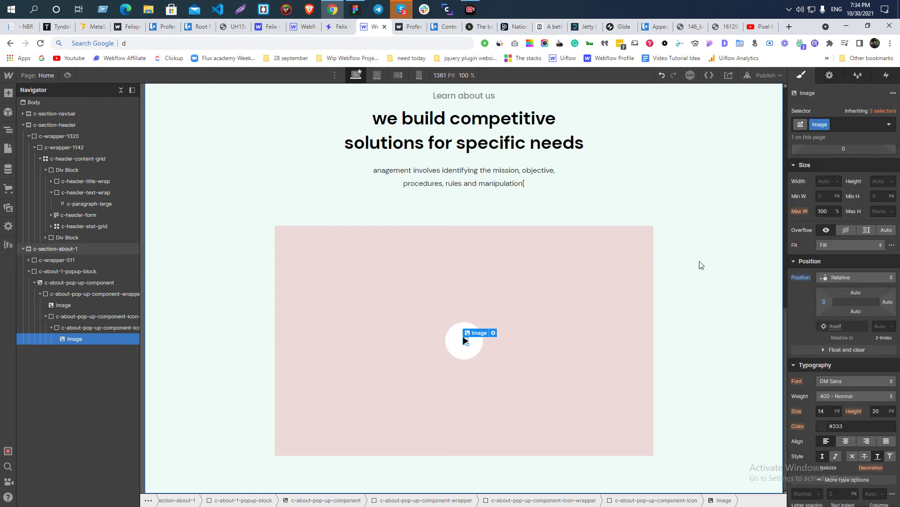
- Rename the play icon image's class to c-about-pop-up-component-icon-img
click(462, 356)
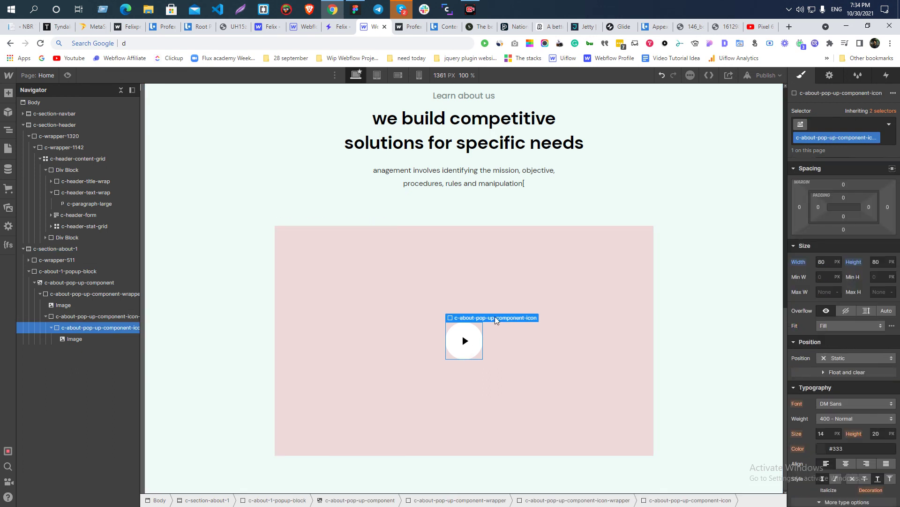
key(ctrl+Return)
click(464, 341)
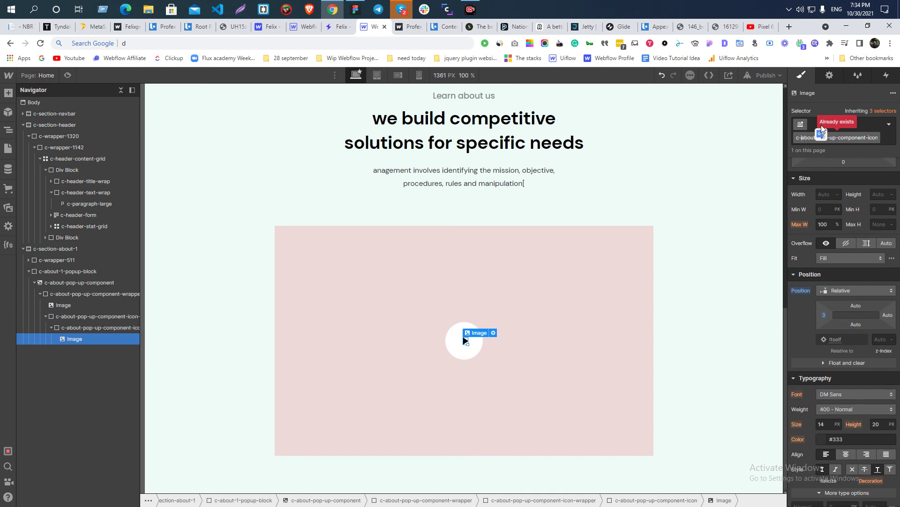
text(-img)
key(Return)
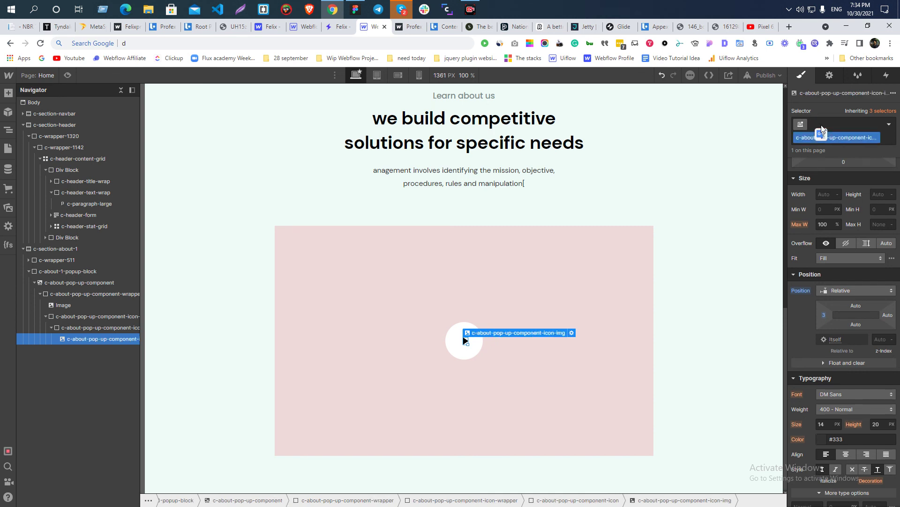
- Reset the background color of the c-about-pop-up-component-icon-wrapper overlay
click(305, 269)
scroll(869, 316, down, 5)
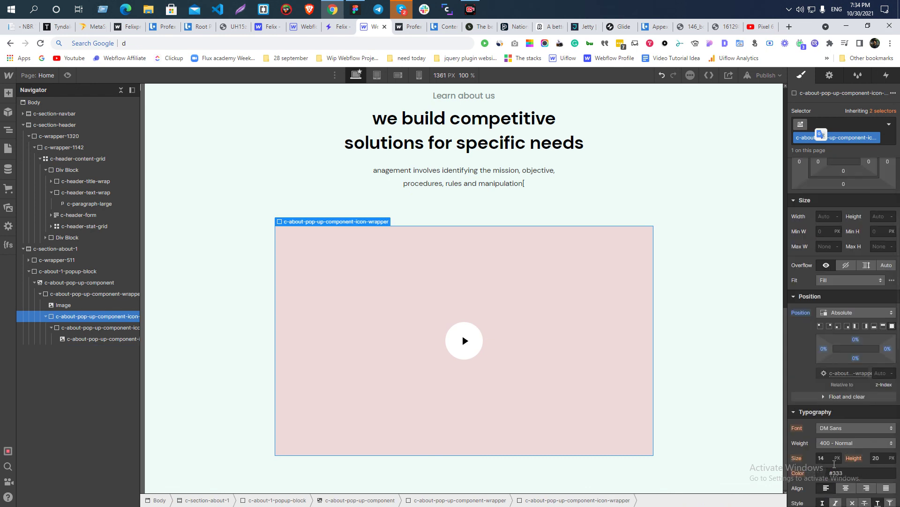
scroll(869, 315, down, 3)
click(799, 254)
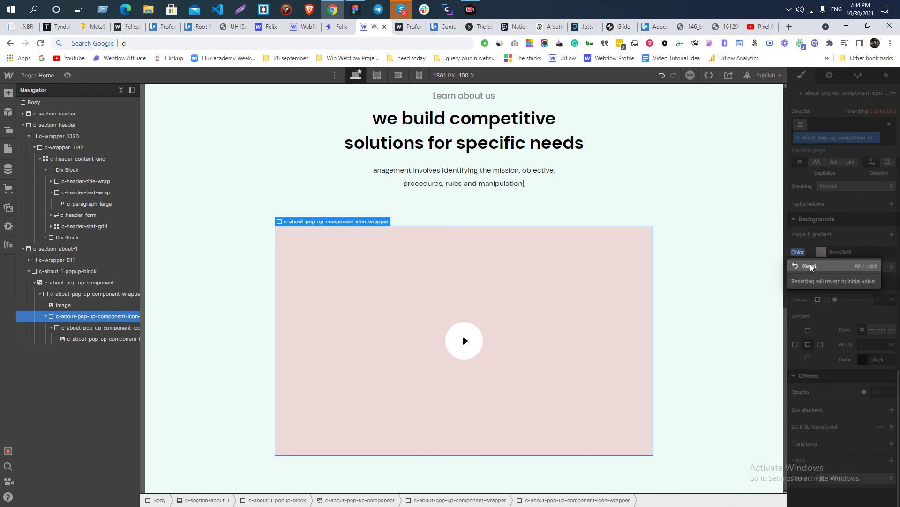
click(812, 267)
- Preview the page, open and close the video lightbox from the play button, and return to the designer
click(56, 249)
click(68, 75)
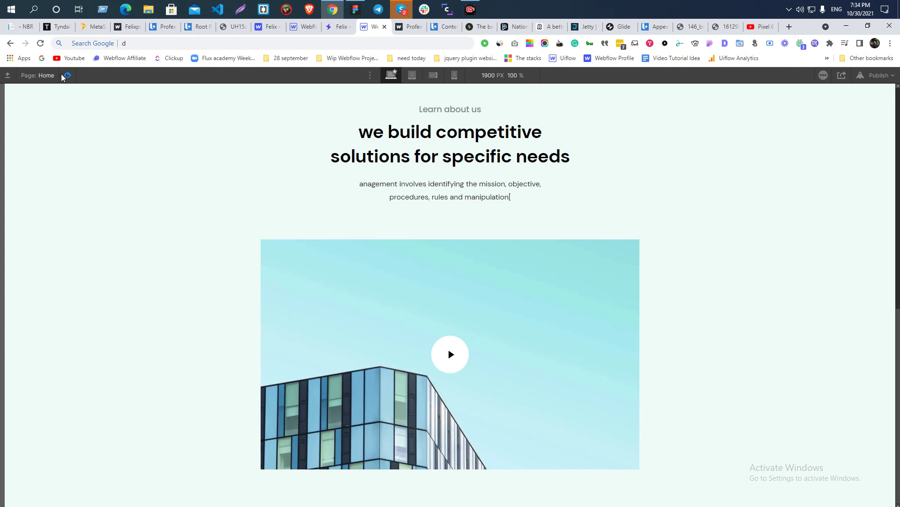
click(443, 356)
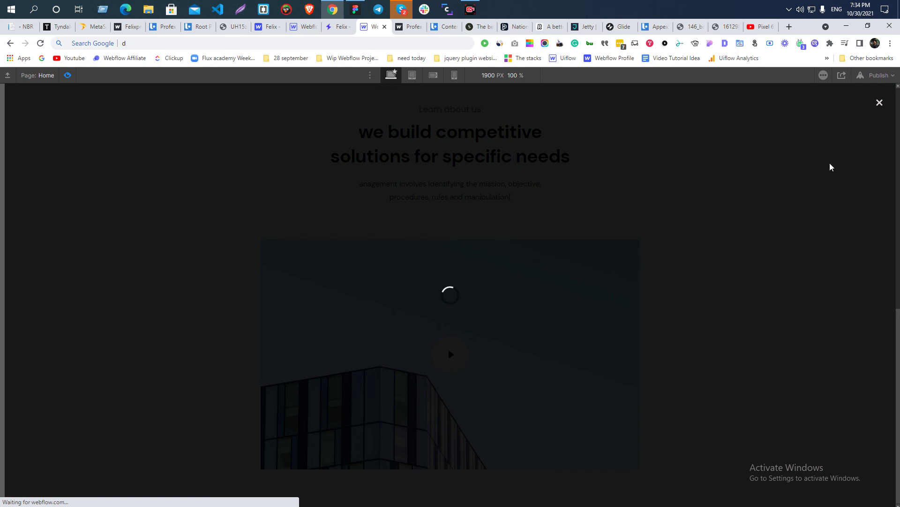
click(880, 104)
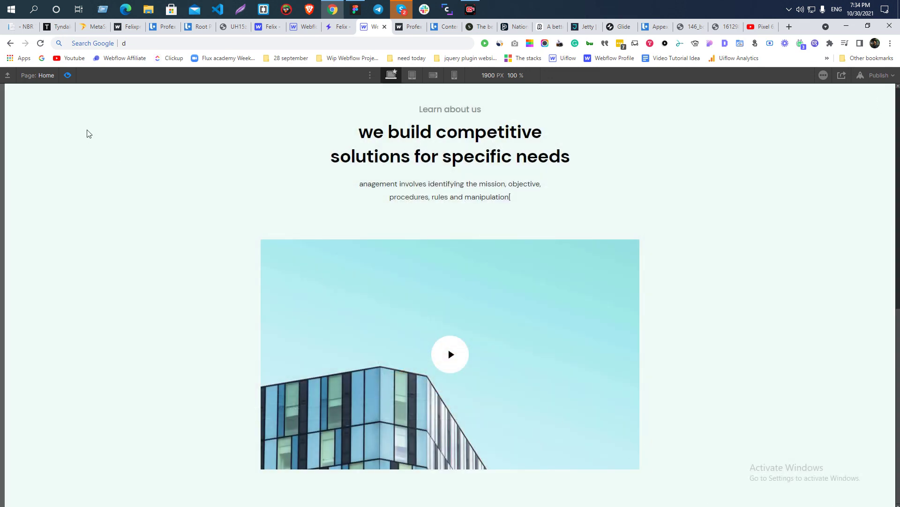
click(66, 75)
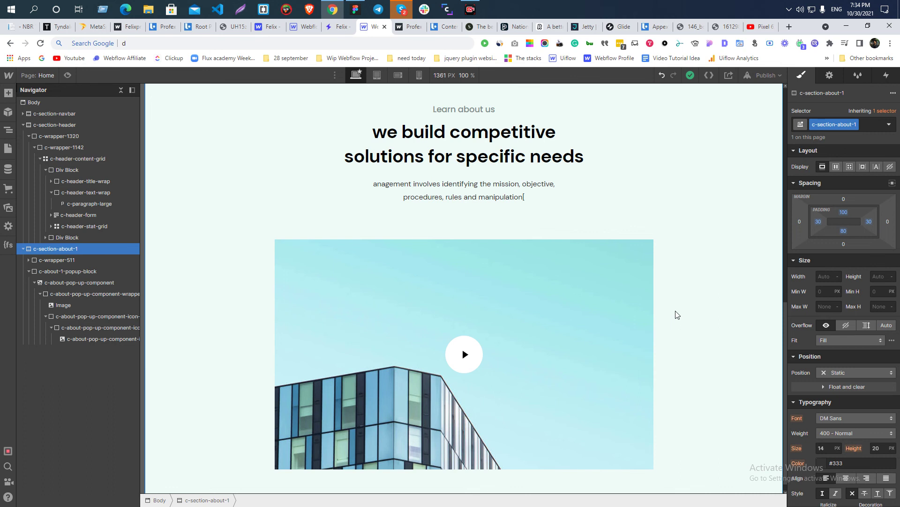
- Switch to Figma and examine the Video section's two-tone background, its layout and the dimensions of the video-pop-up-image layer
key(alt+Tab)
scroll(439, 256, down, 2)
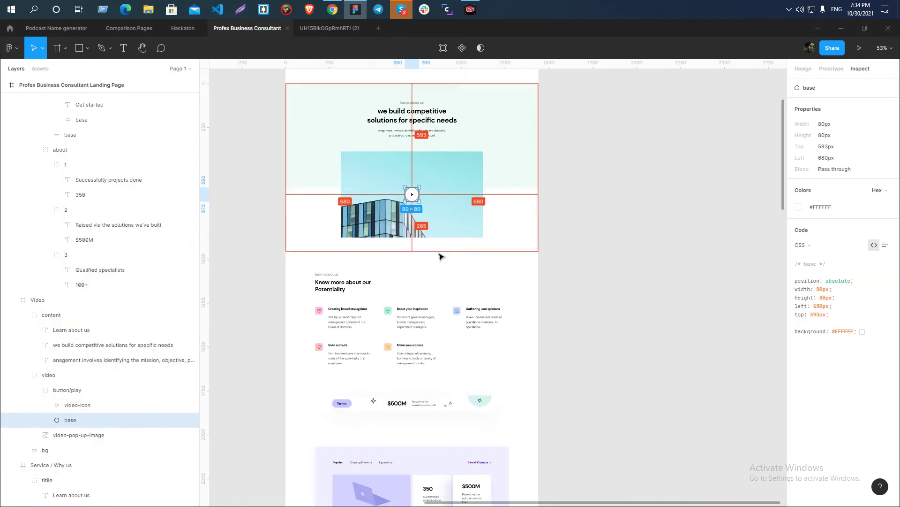
scroll(430, 209, up, 2)
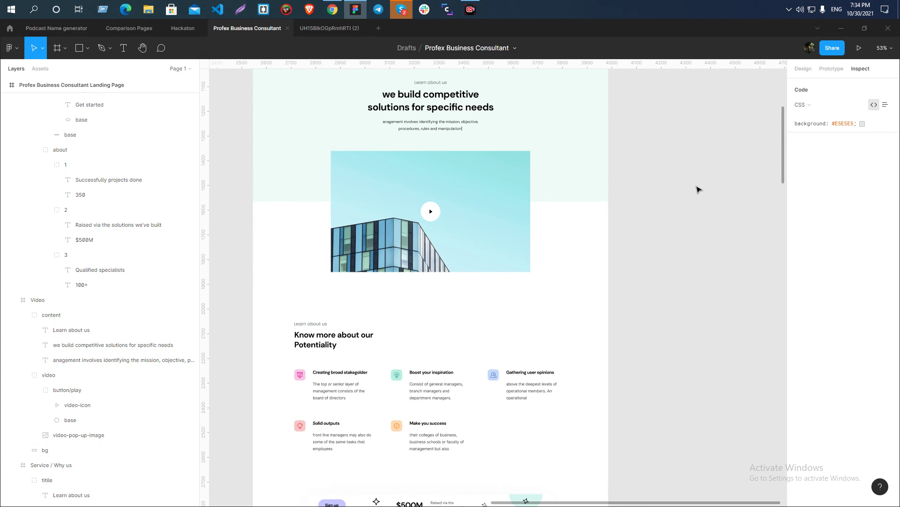
scroll(698, 189, down, 1)
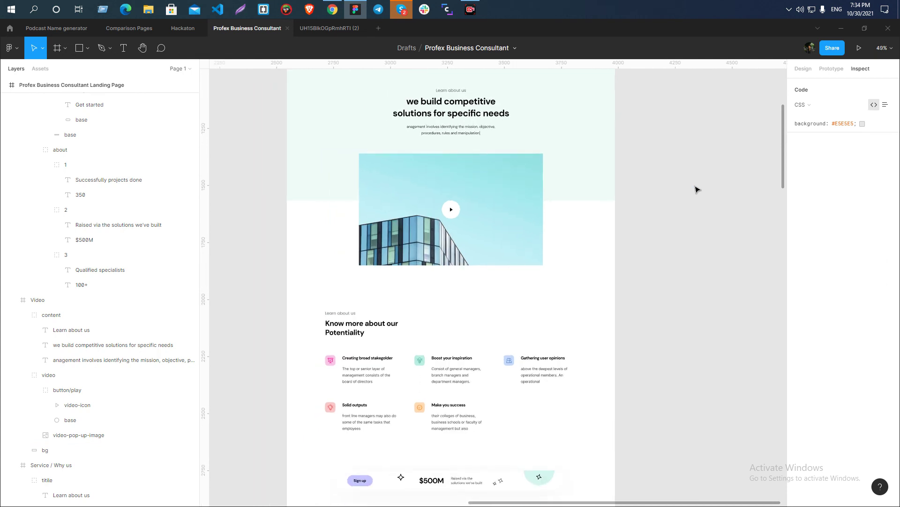
scroll(698, 191, down, 5)
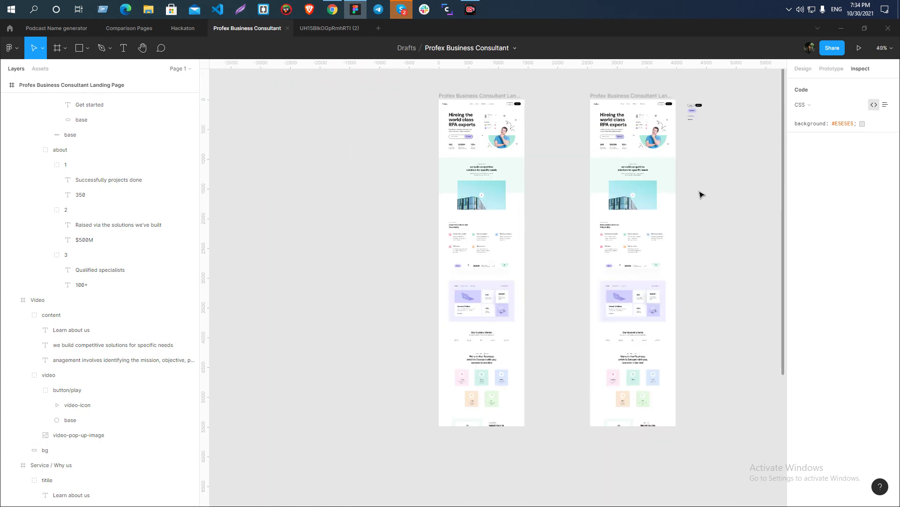
scroll(700, 194, up, 2)
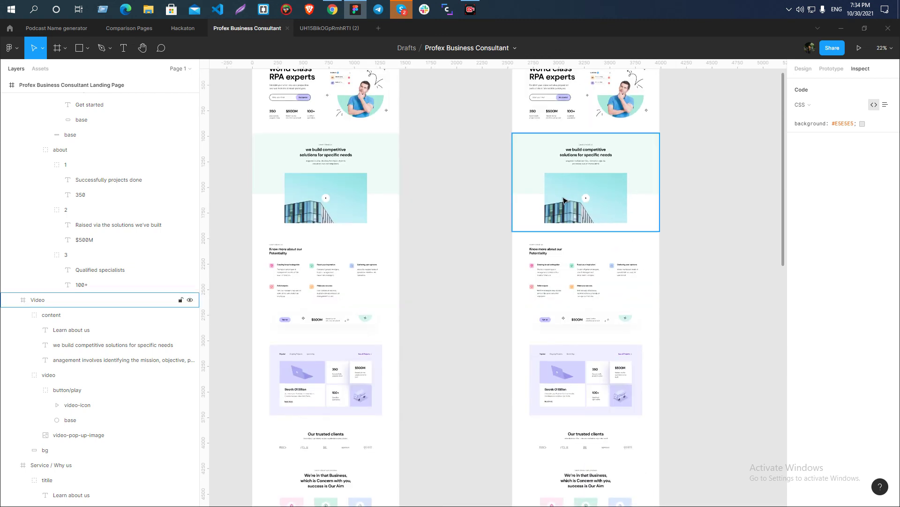
scroll(627, 202, up, 3)
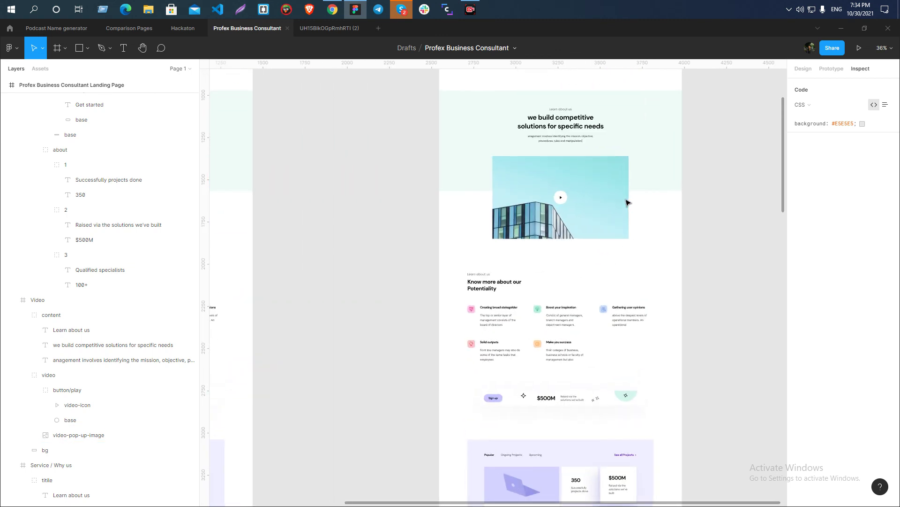
scroll(579, 203, up, 3)
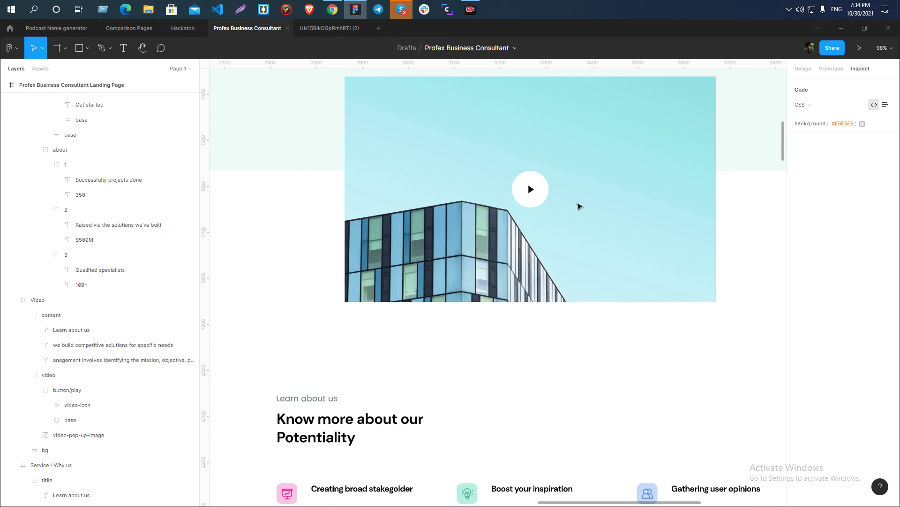
scroll(528, 195, down, 3)
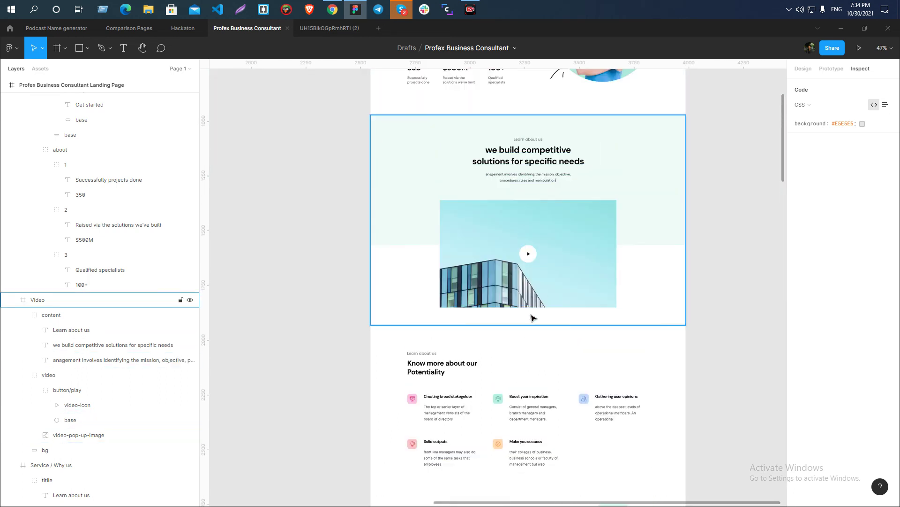
ctrl+click(506, 230)
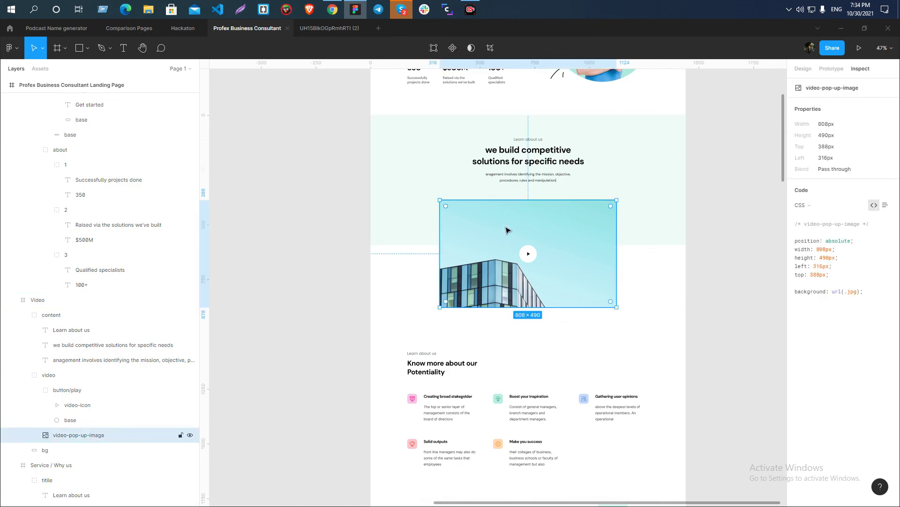
- Examine the Video section's background and the edges and corners of its pop-up image in the Figma design
key(alt+Tab)
key(alt+Tab)
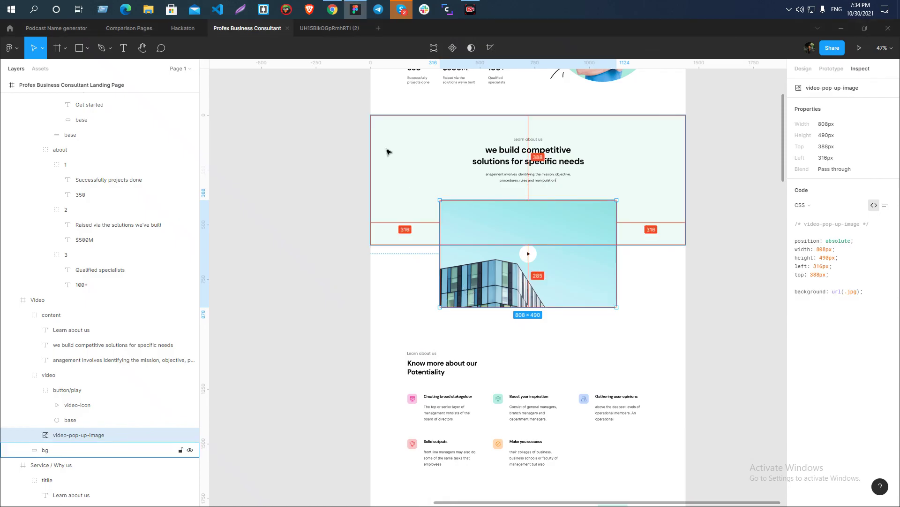
click(739, 278)
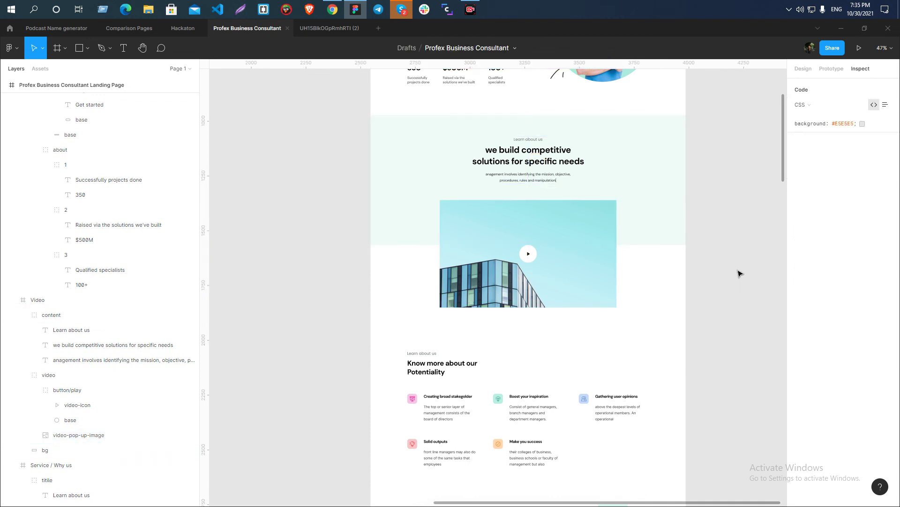
scroll(739, 276, down, 5)
scroll(558, 263, up, 8)
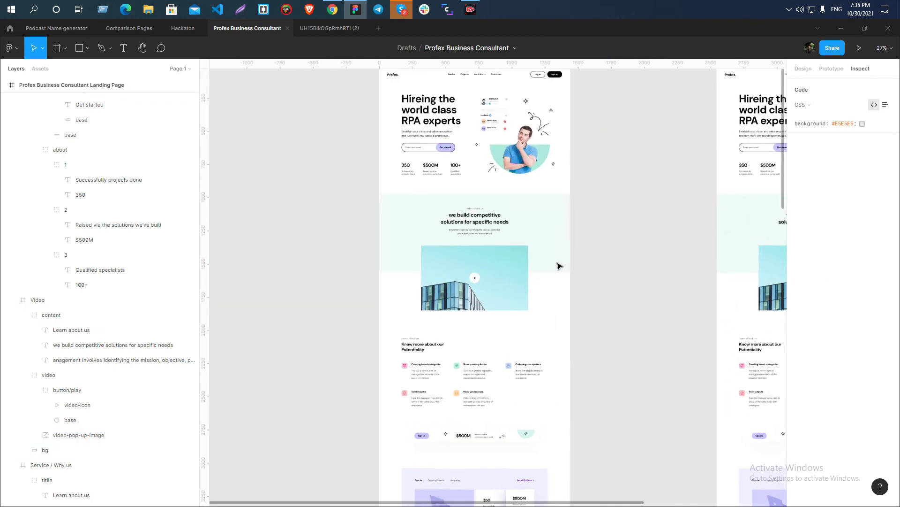
scroll(500, 249, up, 6)
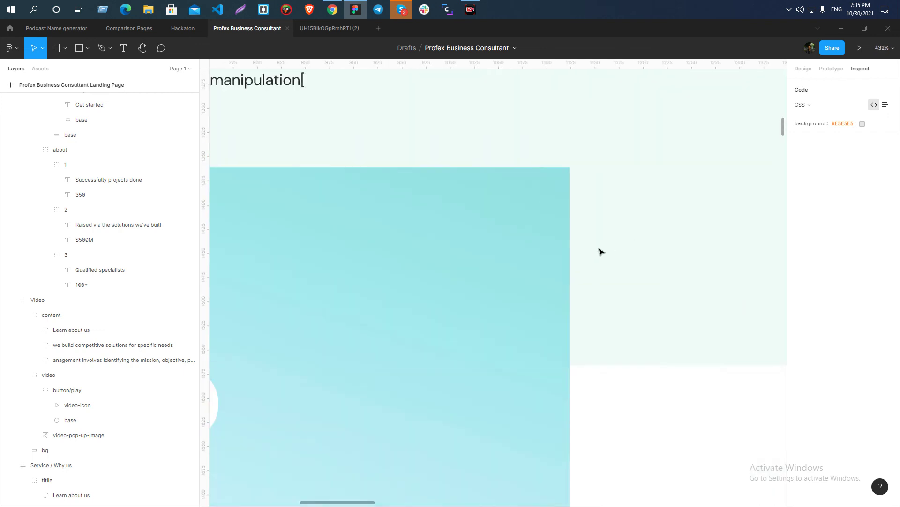
scroll(511, 265, down, 4)
click(511, 268)
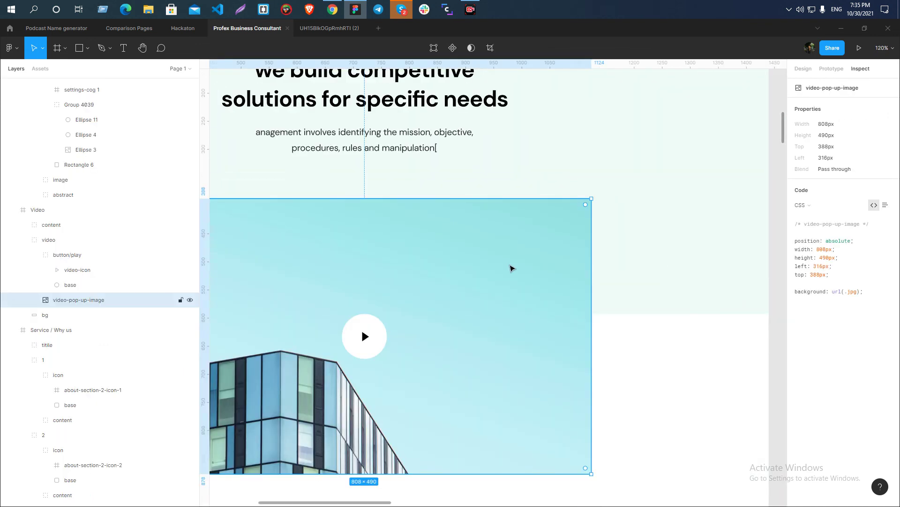
scroll(511, 268, down, 15)
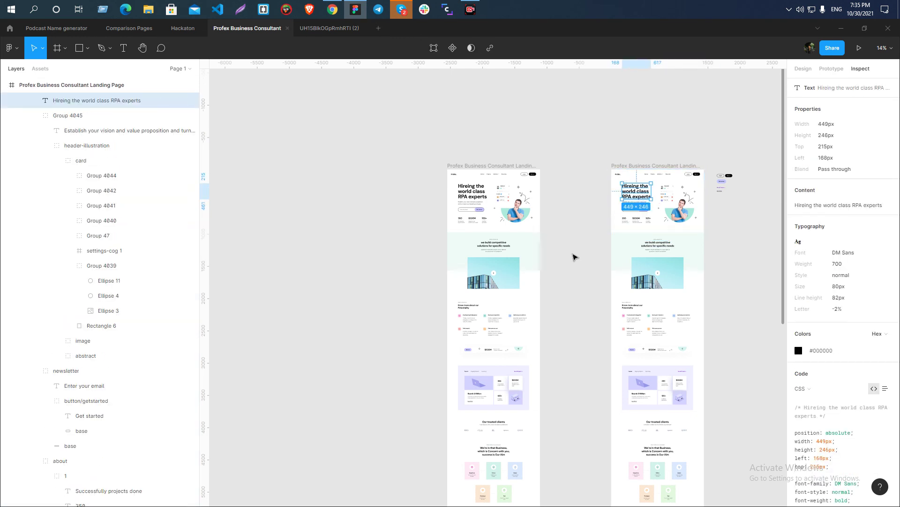
scroll(530, 269, up, 10)
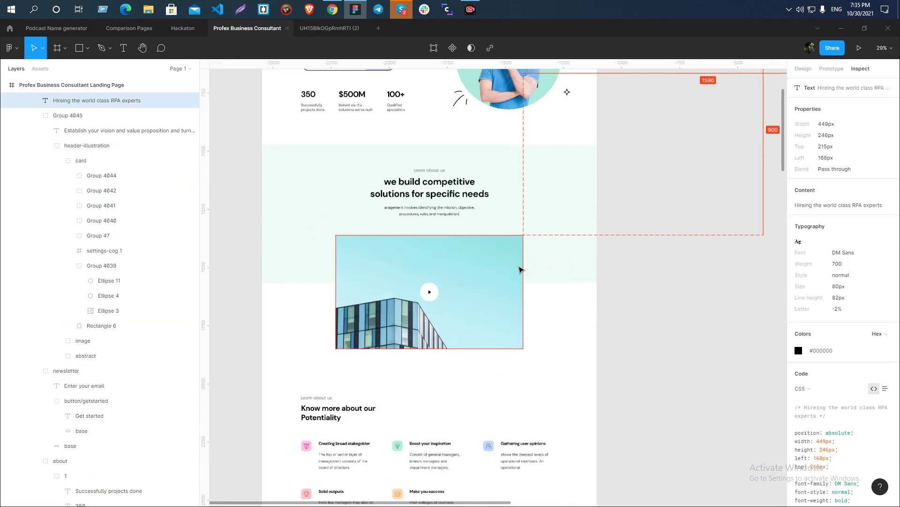
- Switch to the browser, find the Profex Business Consultant Landing Page on UIHUT, and open its preview image in a new tab
key(alt+Tab)
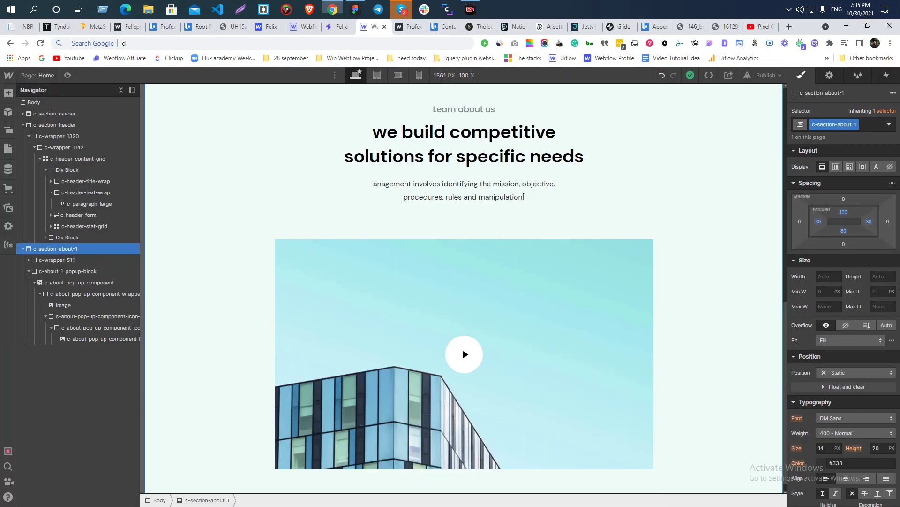
click(685, 28)
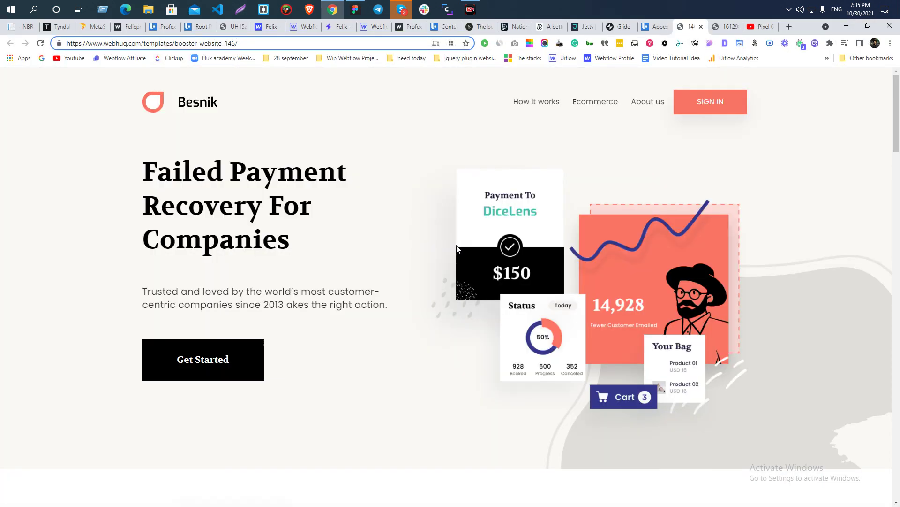
click(655, 26)
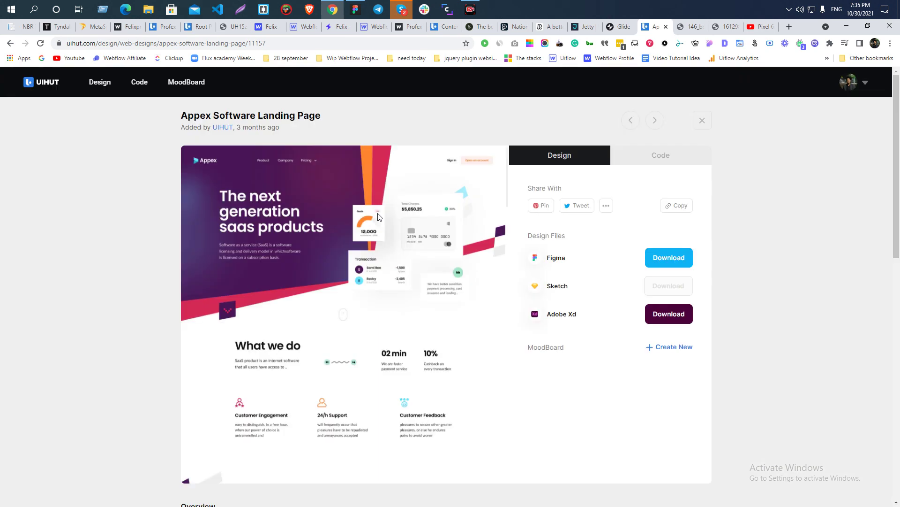
click(100, 82)
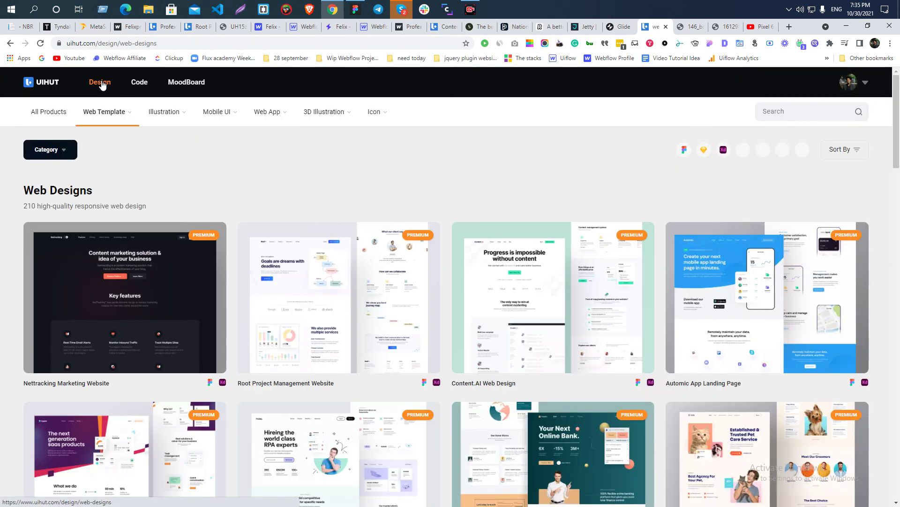
scroll(396, 346, down, 4)
click(341, 289)
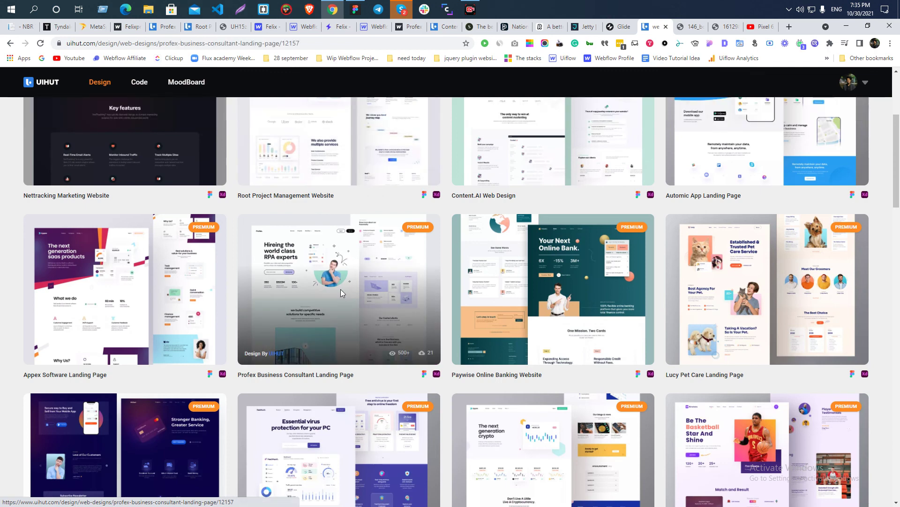
right_click(368, 230)
click(378, 234)
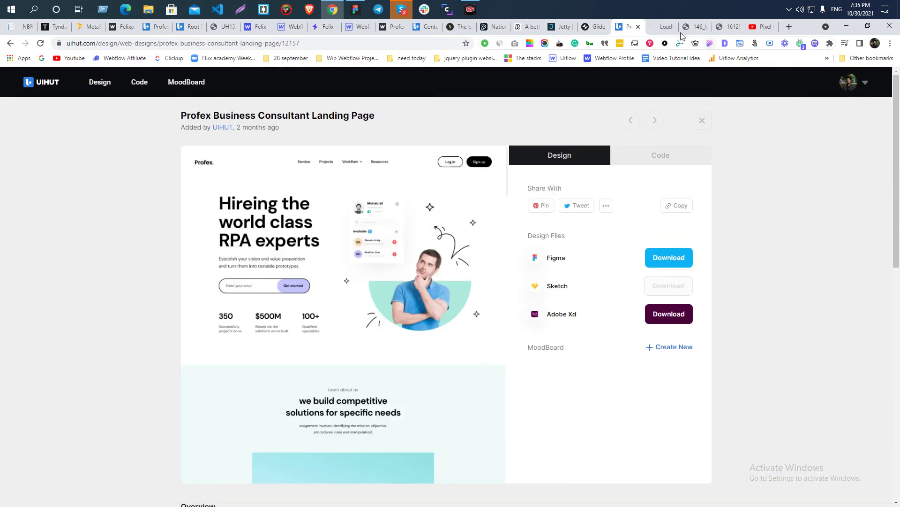
- Enlarge the full-page preview image and examine the corners of the video picture against the two-tone background
key(ctrl+Tab)
click(450, 256)
scroll(473, 262, up, 15)
scroll(474, 259, up, 7)
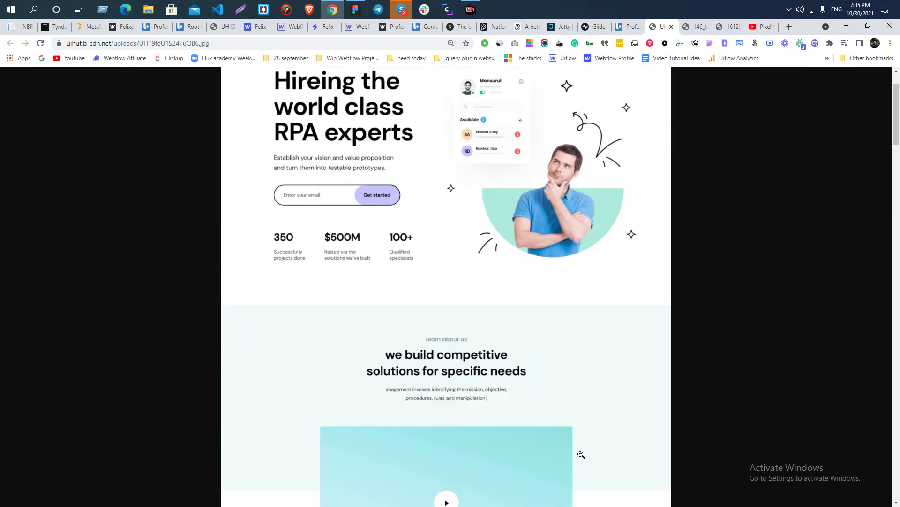
scroll(581, 454, up, 2)
scroll(539, 332, down, 10)
scroll(716, 86, up, 1)
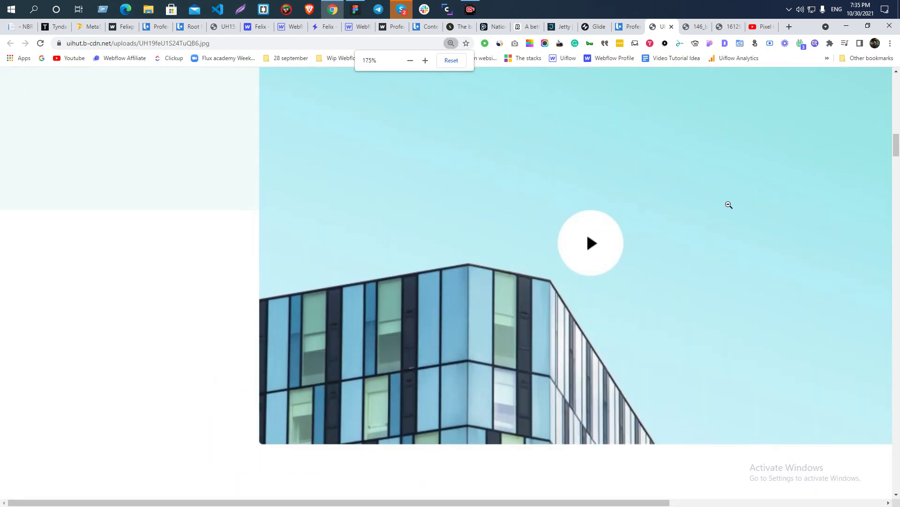
scroll(358, 234, up, 2)
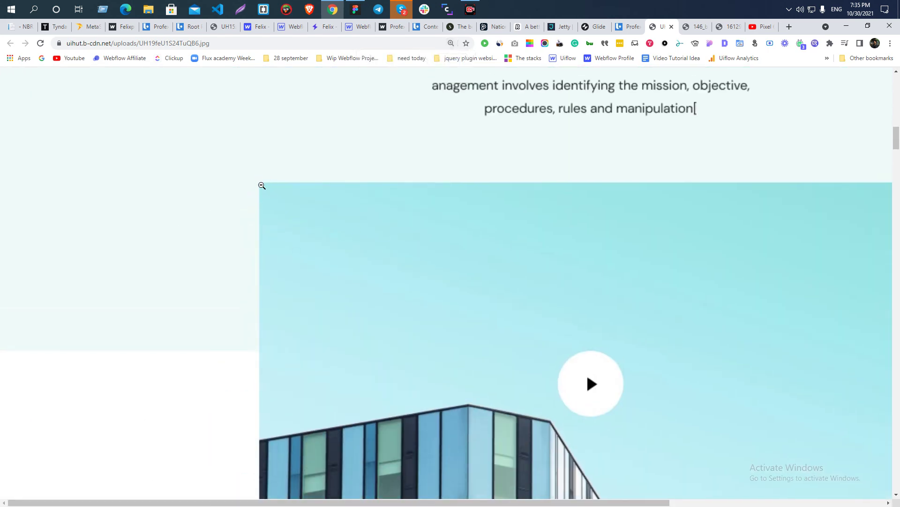
- Return to the Webflow designer and give the video cover image the class c-about-pop-up-component-img, adapted from the icon wrapper's class name
click(353, 29)
click(426, 312)
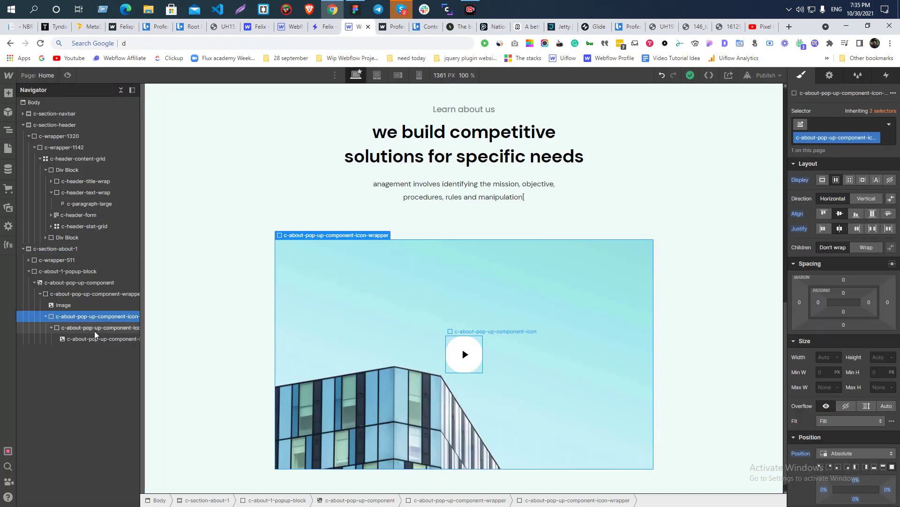
click(63, 305)
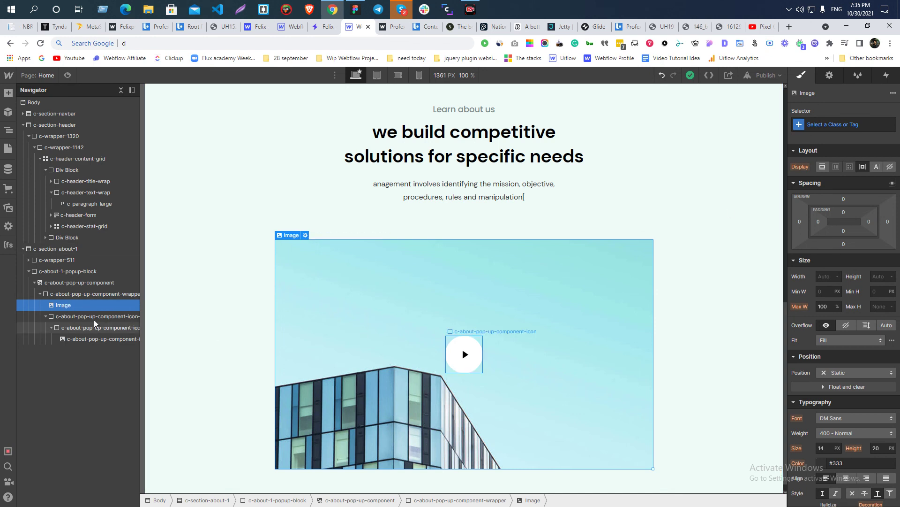
click(615, 253)
click(852, 136)
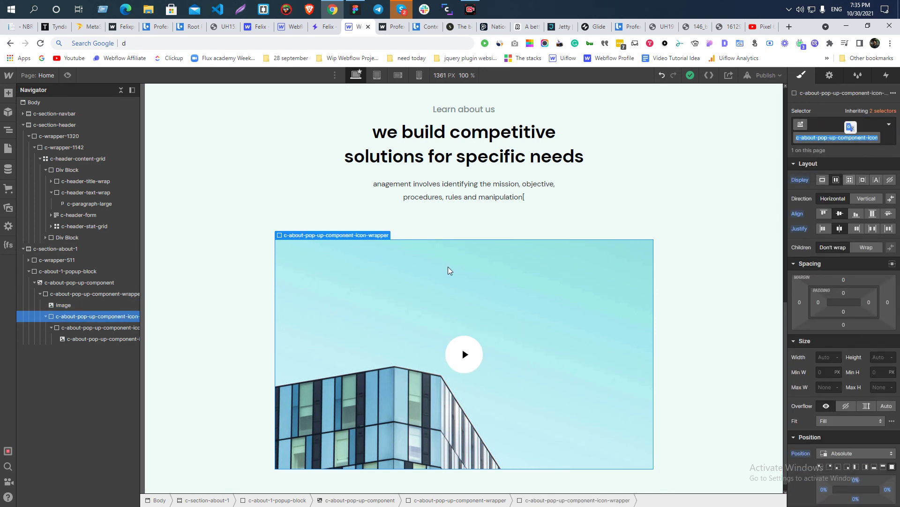
click(57, 305)
click(837, 122)
text(c-about-pop-up-component-icon-wrapper)
key(BackSpace)
key(BackSpace)
key(BackSpace)
key(BackSpace)
key(BackSpace)
key(BackSpace)
key(BackSpace)
key(BackSpace)
key(BackSpace)
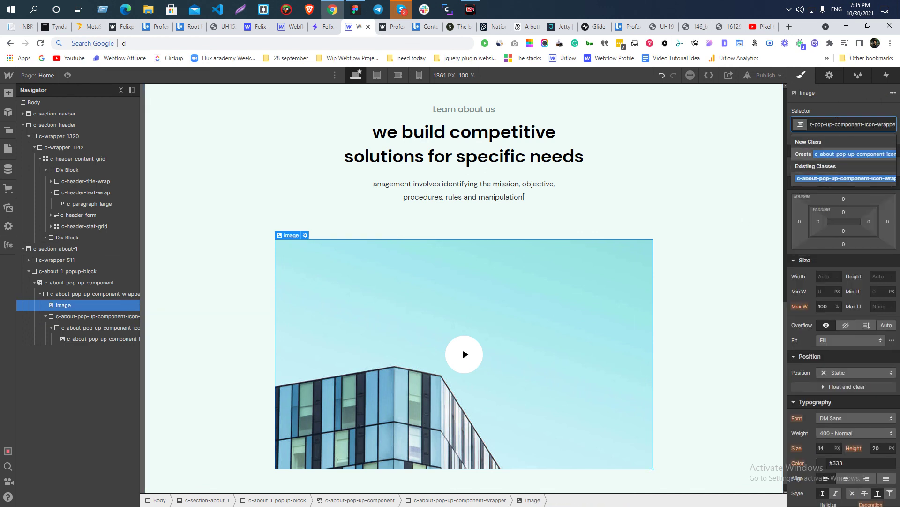
key(BackSpace)
key(BackSpace)
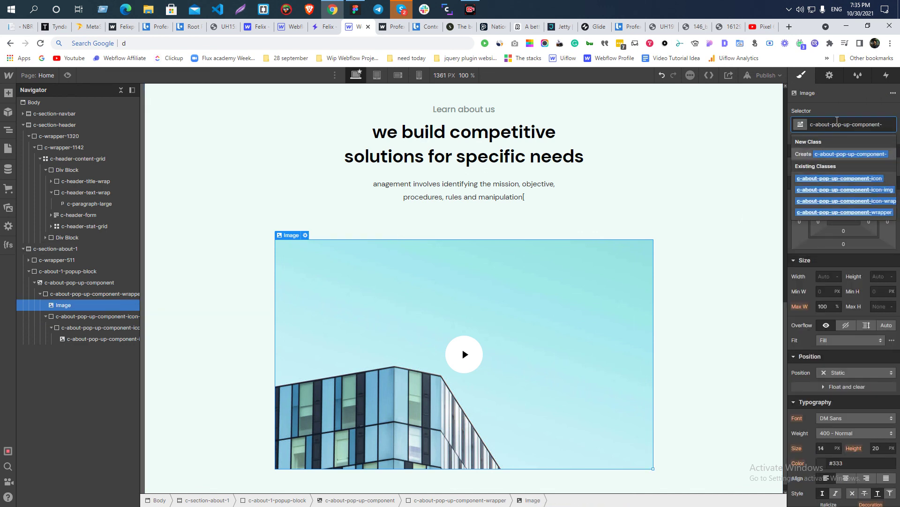
text(img)
key(Return)
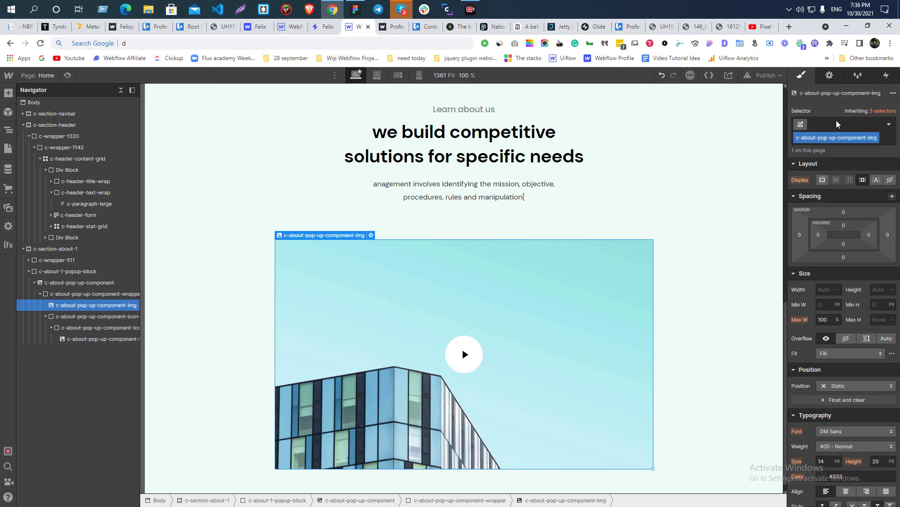
- Add a small border radius to the c-about-pop-up-component-img image
scroll(858, 429, down, 7)
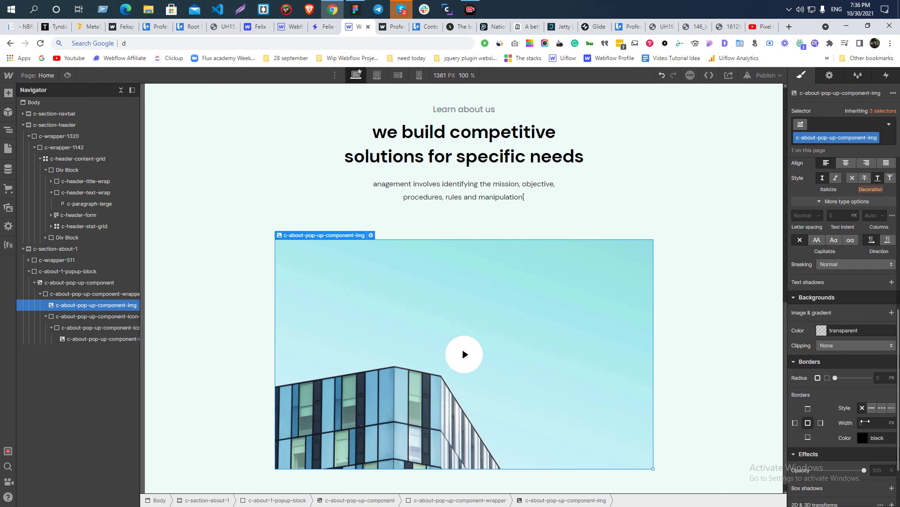
click(880, 378)
key(Up)
key(Up)
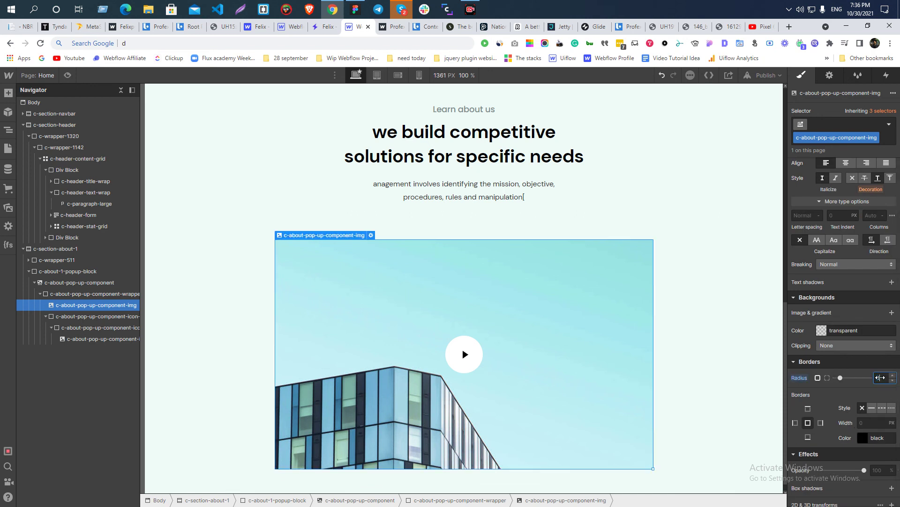
click(678, 214)
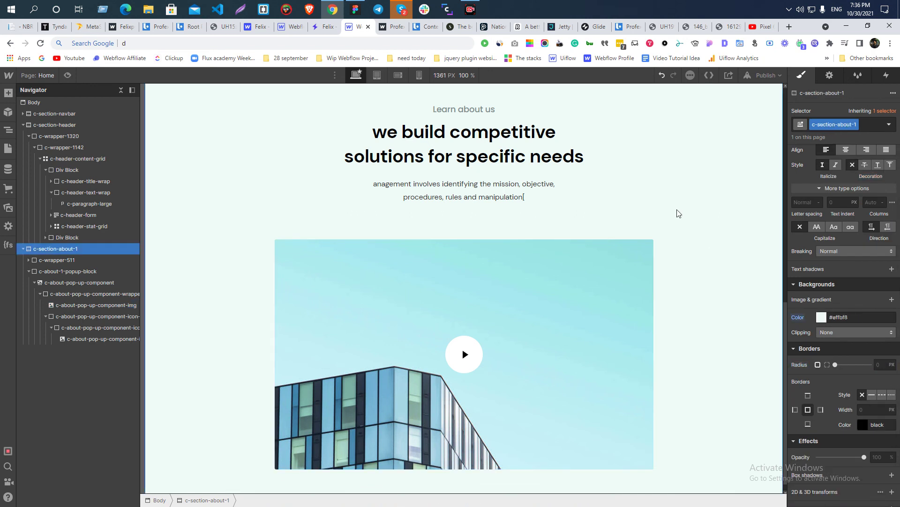
- Examine the size of the bg layer behind Figma's Video section and compare it with the c-section-about-1 section in Webflow
key(alt+Tab)
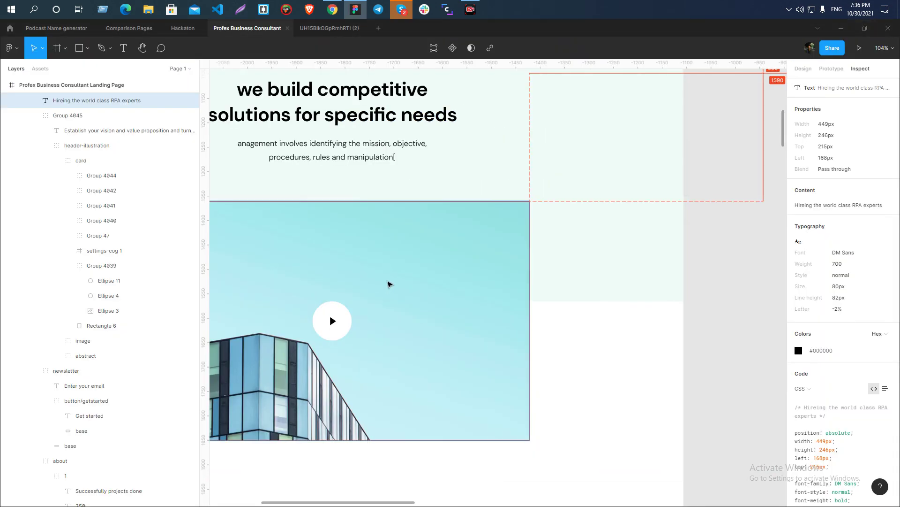
scroll(412, 296, down, 5)
click(263, 235)
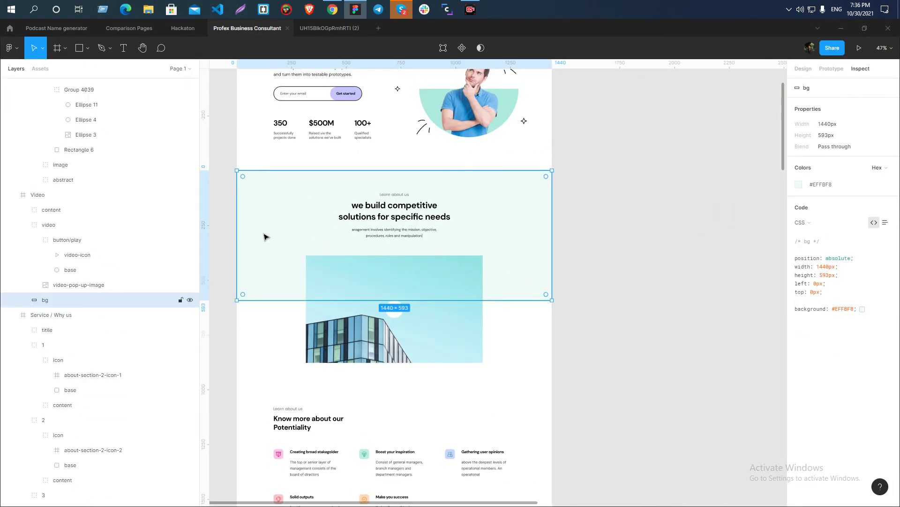
key(alt+Tab)
scroll(236, 215, up, 4)
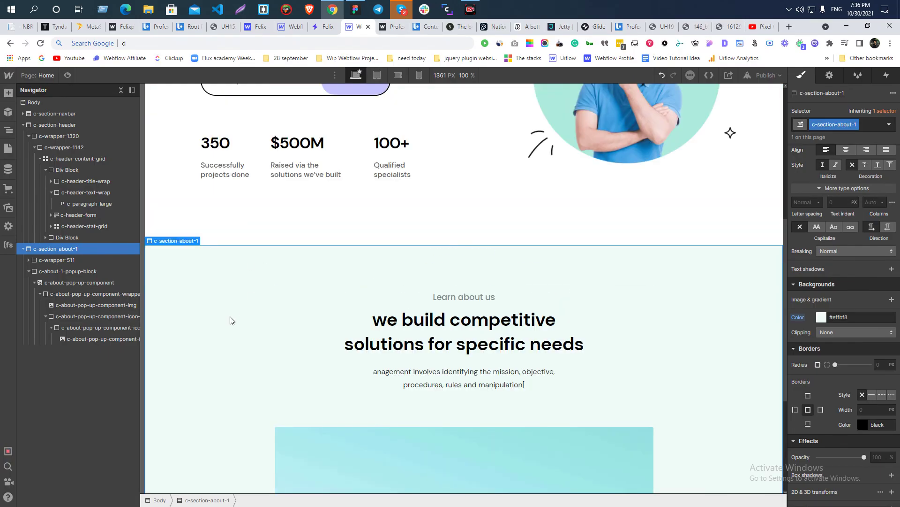
key(alt+Tab)
scroll(613, 324, down, 3)
scroll(562, 338, up, 3)
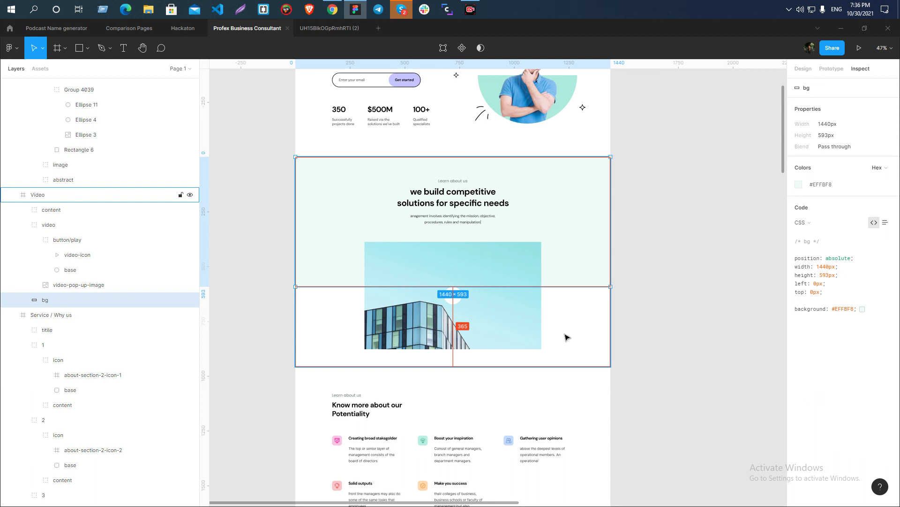
key(alt+Tab)
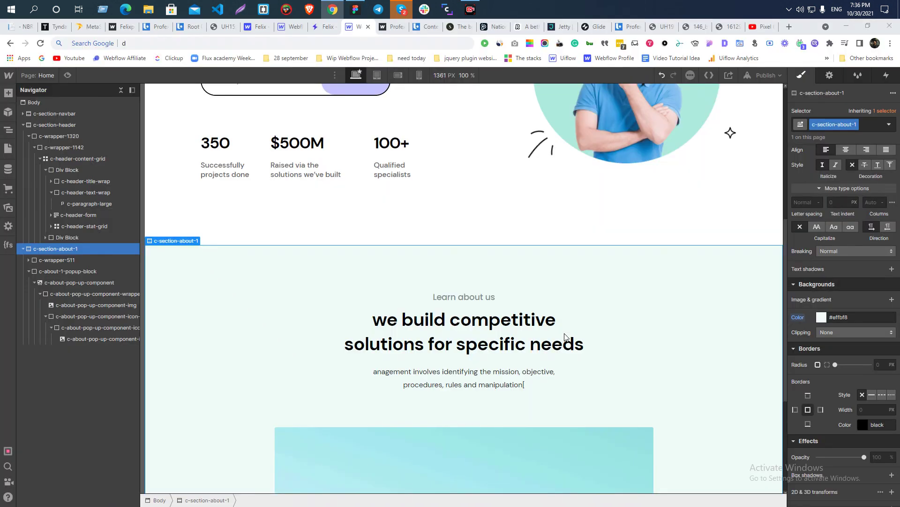
- Set the position of the c-section-about-1 section to Relative
scroll(863, 362, up, 5)
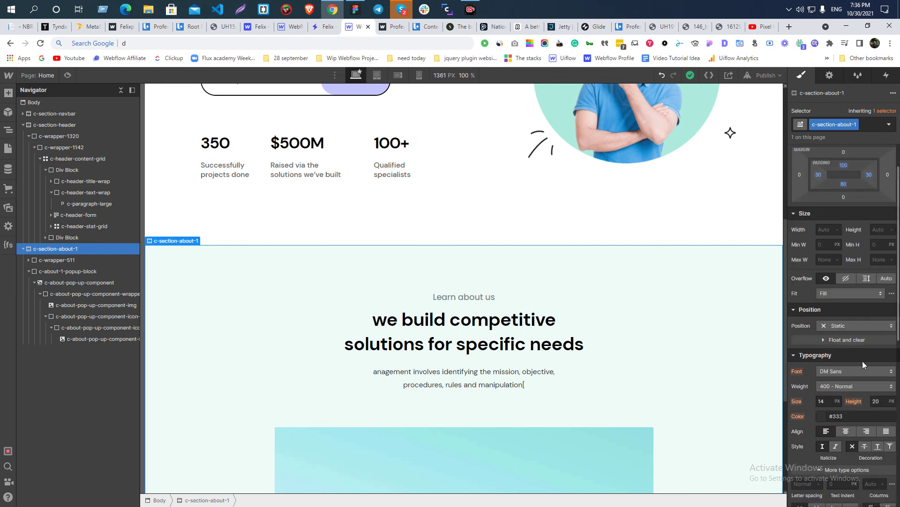
scroll(863, 361, down, 5)
scroll(840, 179, up, 3)
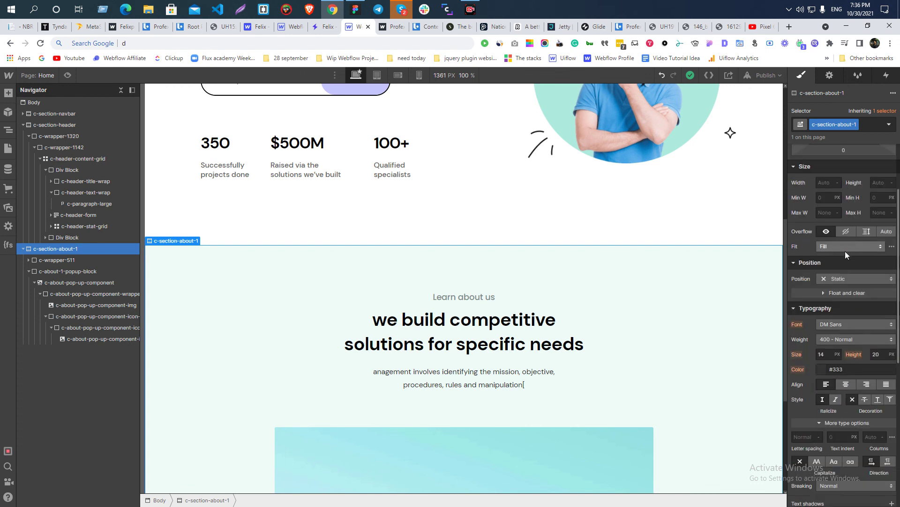
click(837, 276)
click(839, 288)
- Collapse the c-about-1-popup-block and add a Div Block below it inside c-section-about-1
click(28, 271)
key(ctrl+e)
text(d)
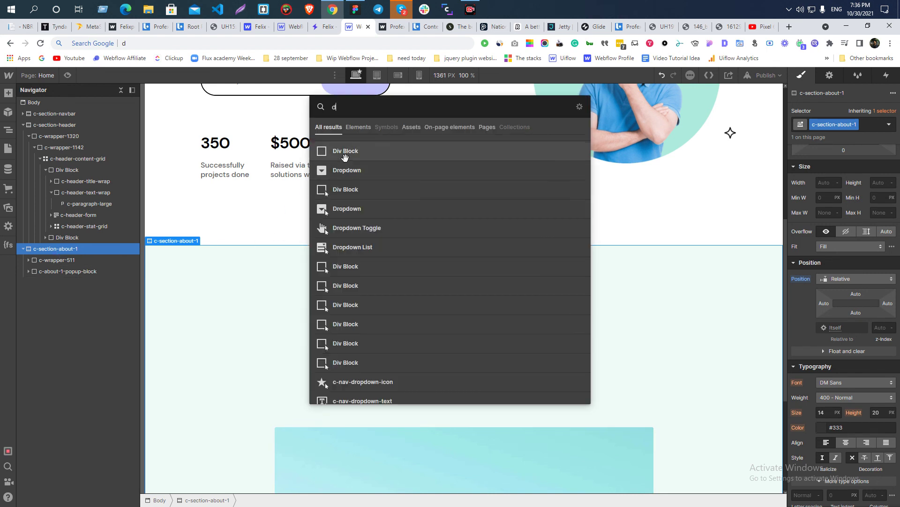
click(345, 159)
scroll(835, 306, up, 2)
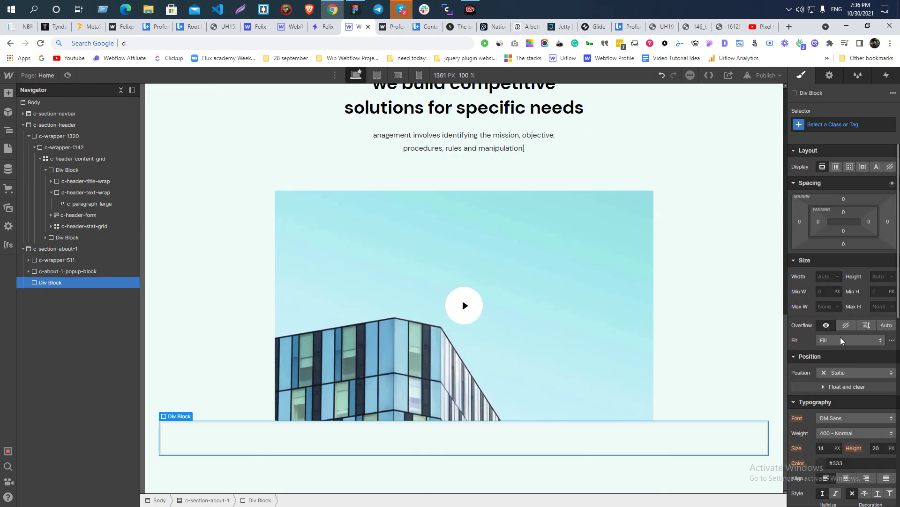
scroll(831, 380, down, 1)
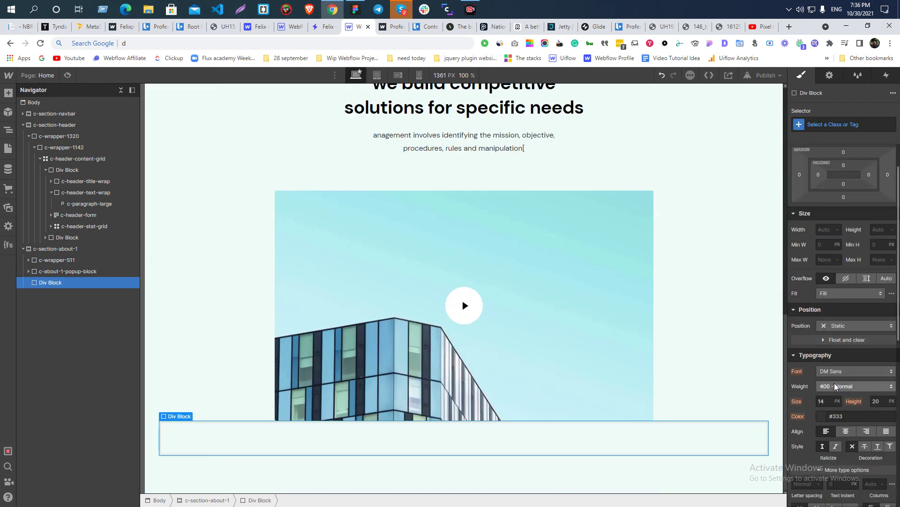
- Set the new Div Block's position to Absolute and anchor it along the full bottom edge of c-section-about-1
click(837, 327)
click(840, 347)
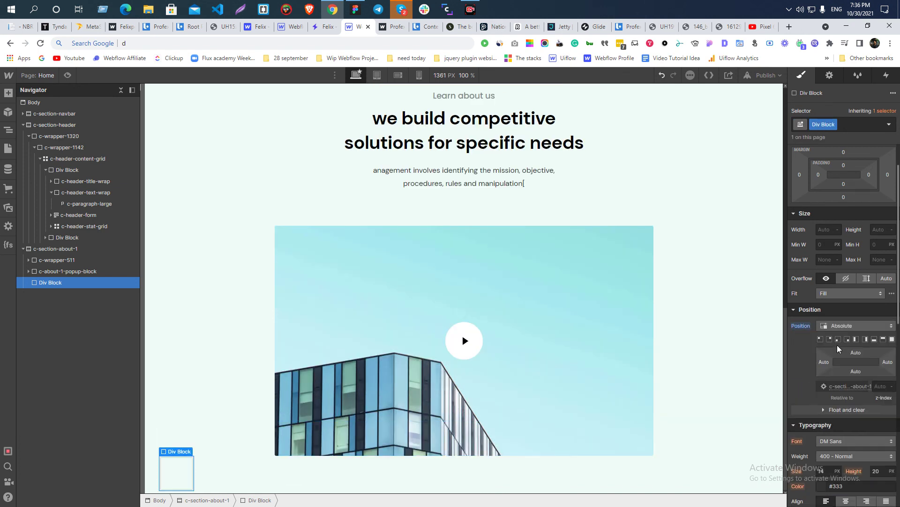
click(874, 339)
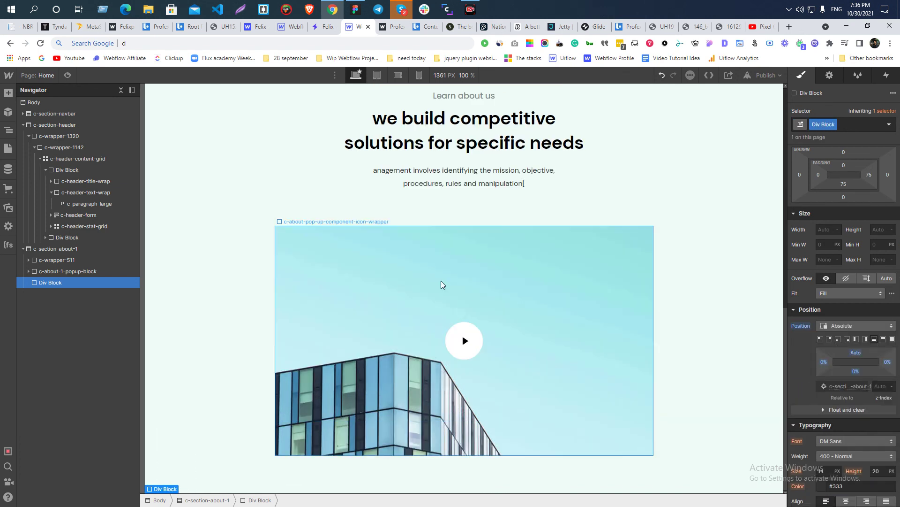
- Check how far Figma's bg layer reaches behind the video image at 100% zoom, and set the Webflow Div Block's height to 40%
key(alt+Tab)
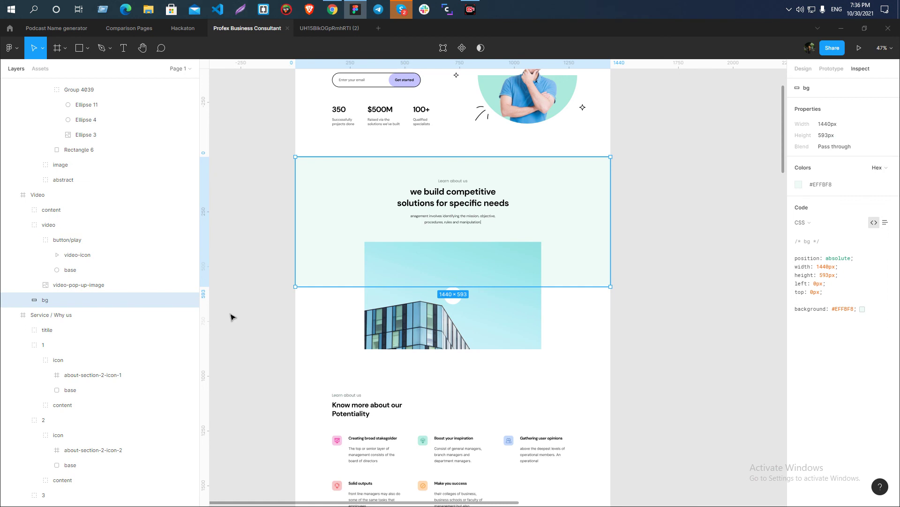
key(shift+0)
scroll(585, 297, down, 2)
drag(585, 298, 599, 435)
scroll(694, 413, down, 2)
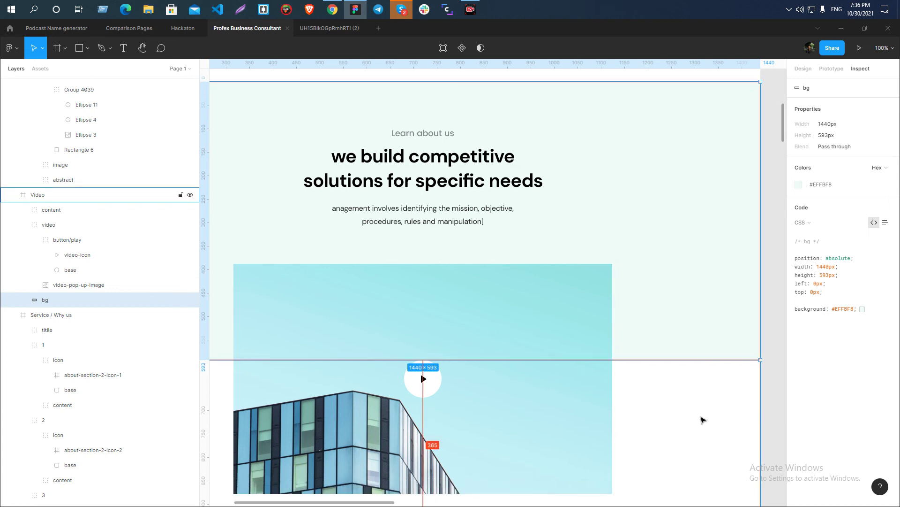
scroll(685, 403, down, 2)
key(alt+Tab)
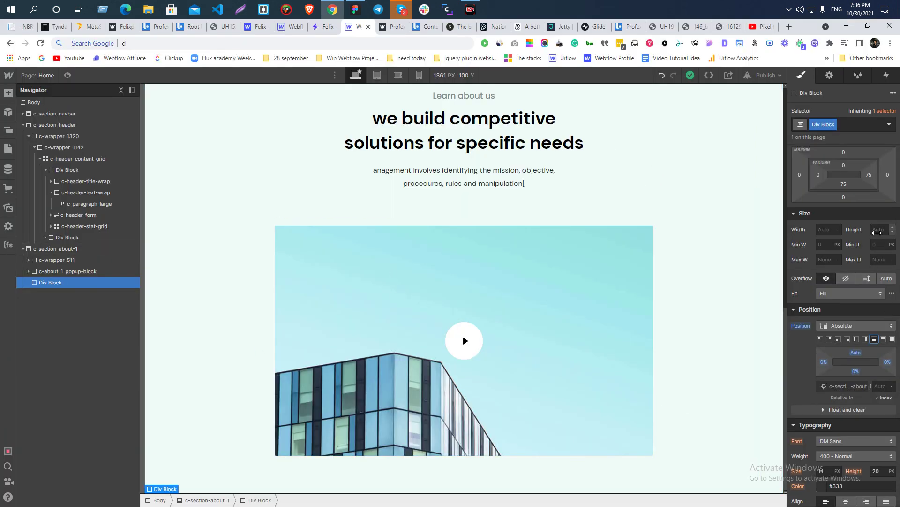
click(877, 230)
key(Return)
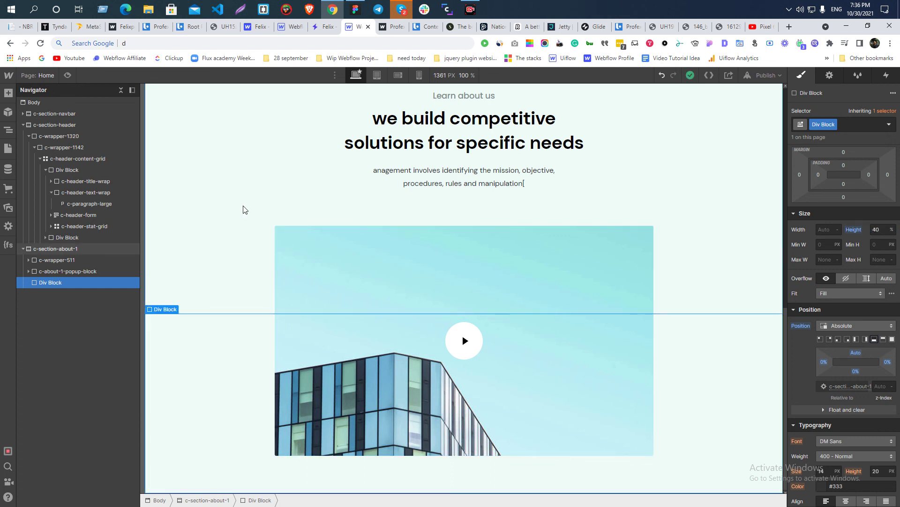
- Save the c-section-about-1 background colour #effbf8 as a swatch named Mint Cream
click(245, 209)
scroll(848, 346, down, 6)
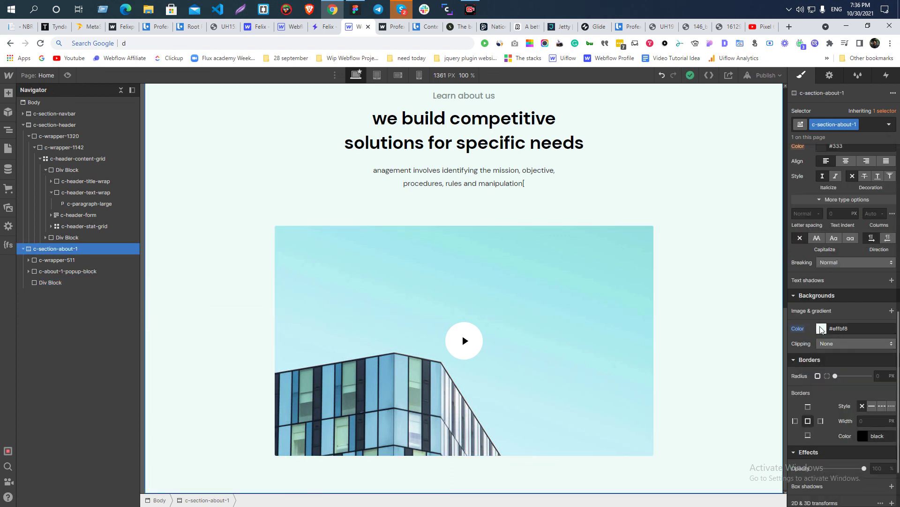
click(822, 328)
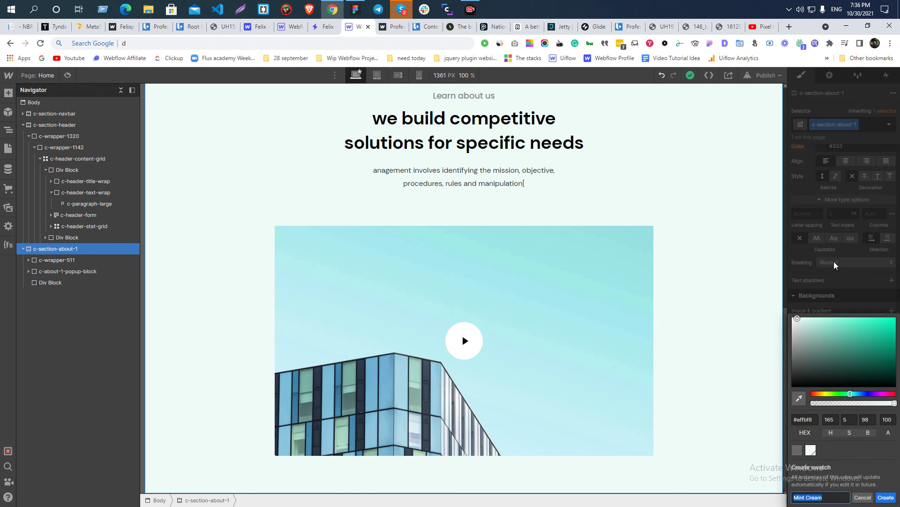
click(834, 262)
click(821, 328)
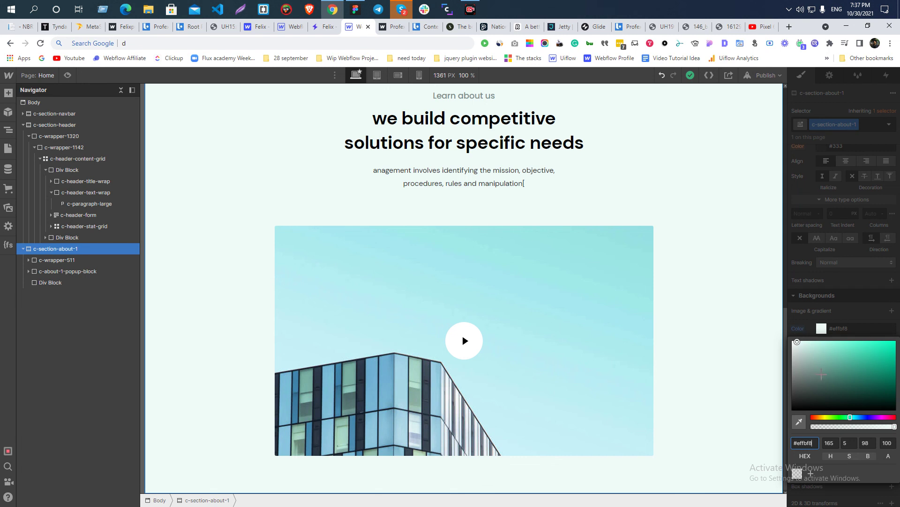
click(811, 473)
click(886, 497)
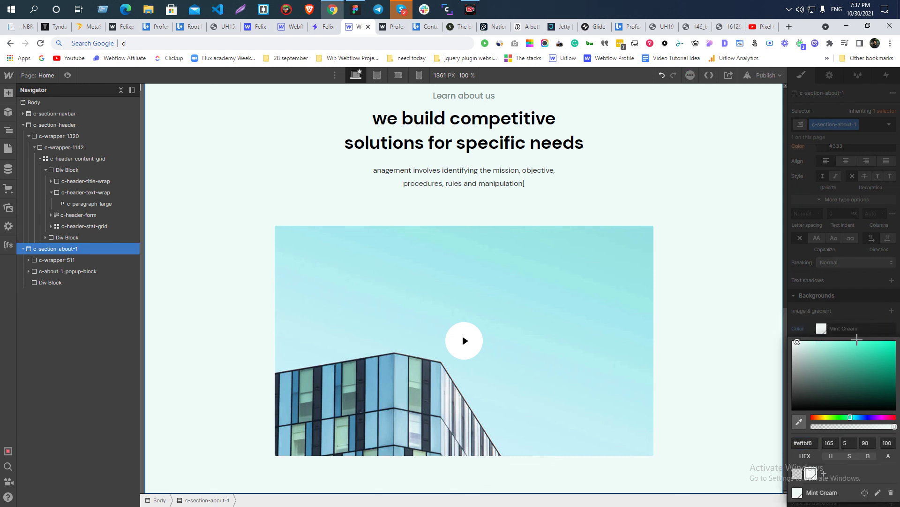
click(850, 316)
click(824, 329)
click(829, 297)
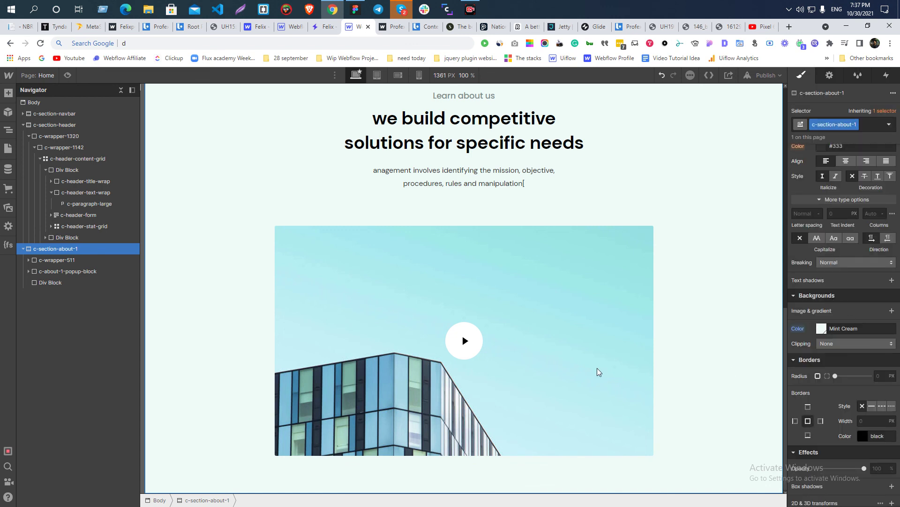
- Save the white background colour of c-about-pop-up-component-icon as a swatch named White
click(456, 334)
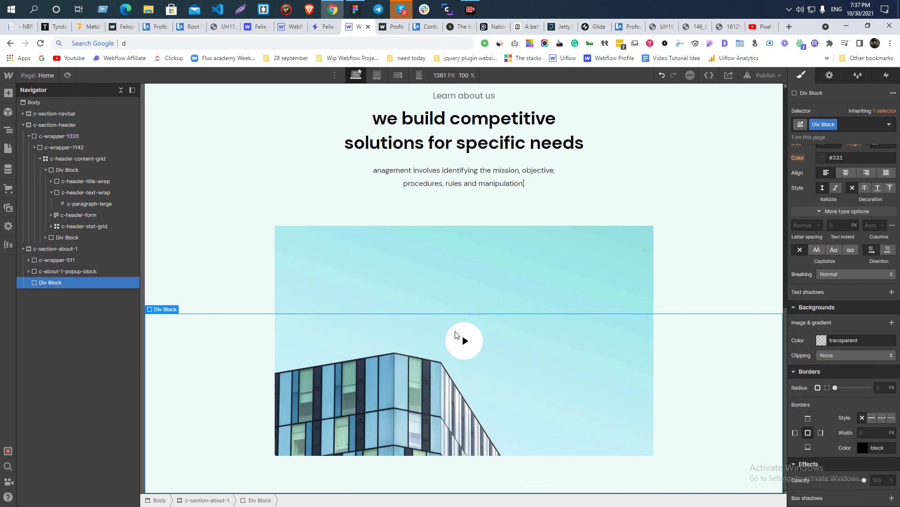
click(461, 269)
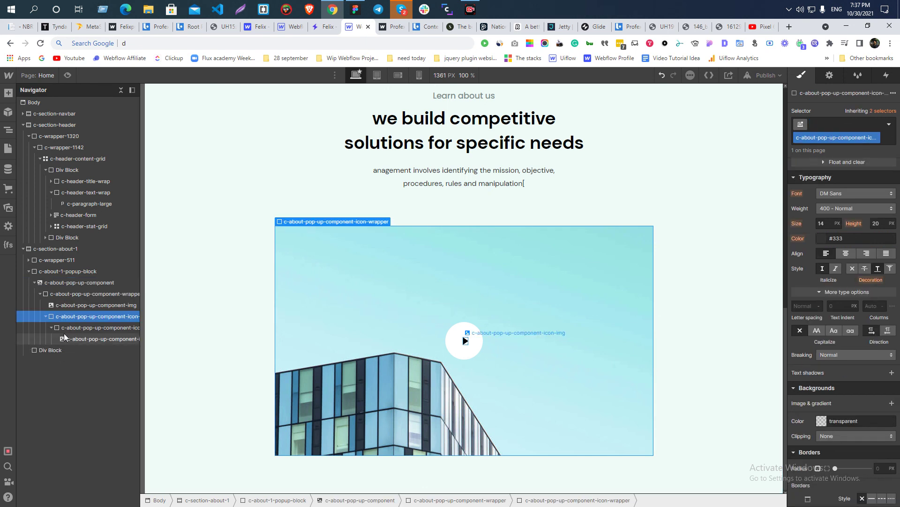
click(77, 330)
scroll(839, 399, down, 2)
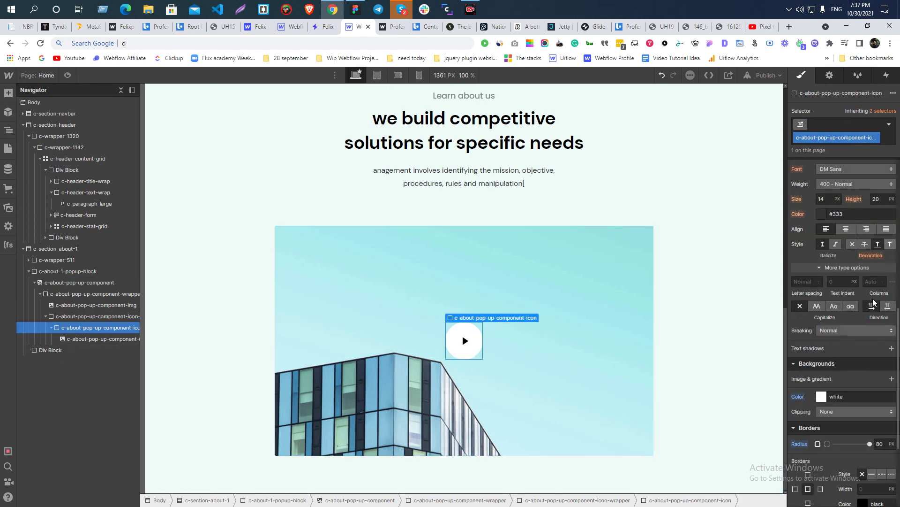
click(821, 398)
click(824, 379)
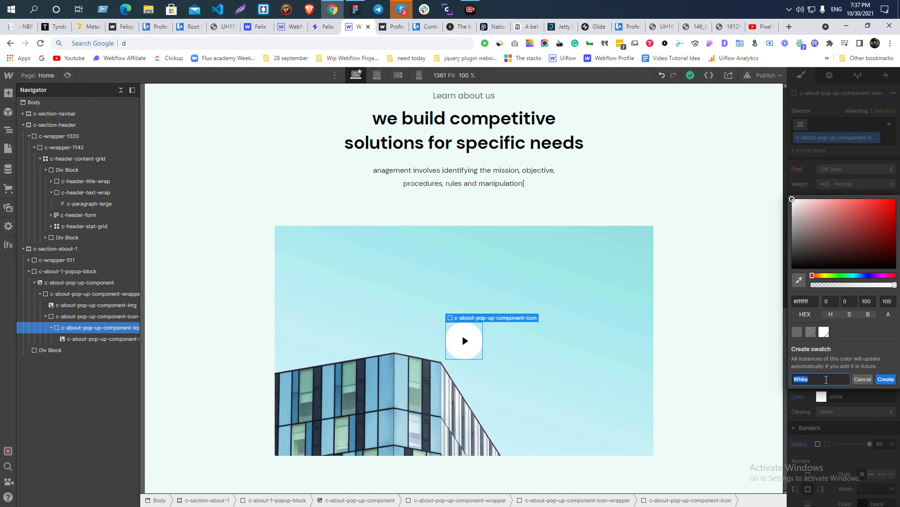
click(886, 381)
click(855, 124)
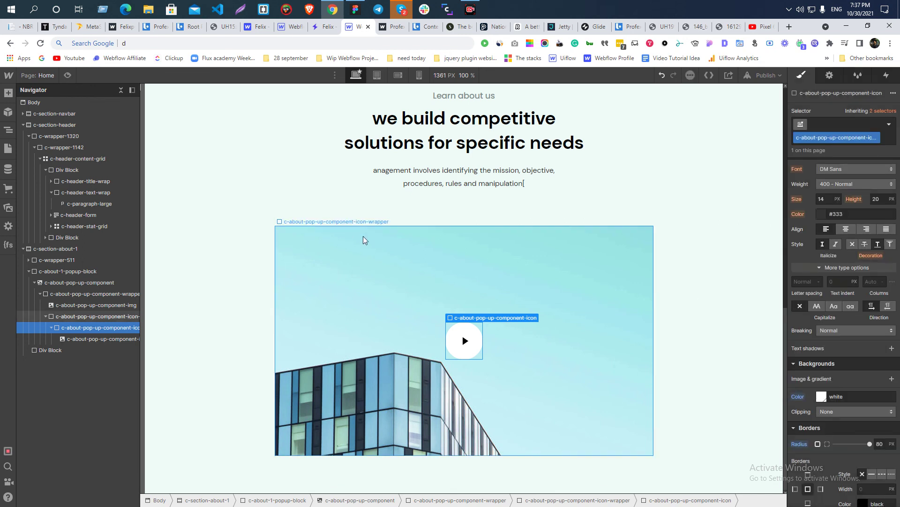
- Check the colour swatches available for c-section-about-1's background, and preview the about section
click(174, 185)
click(822, 328)
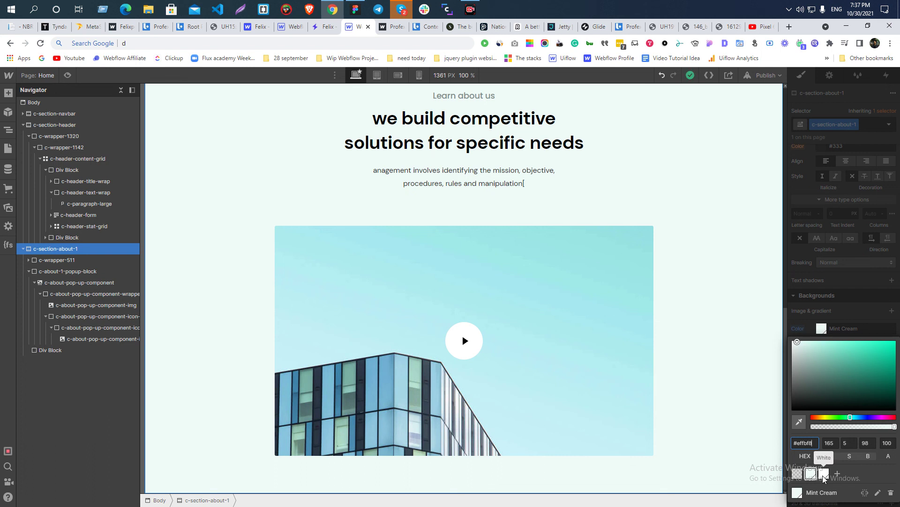
click(851, 289)
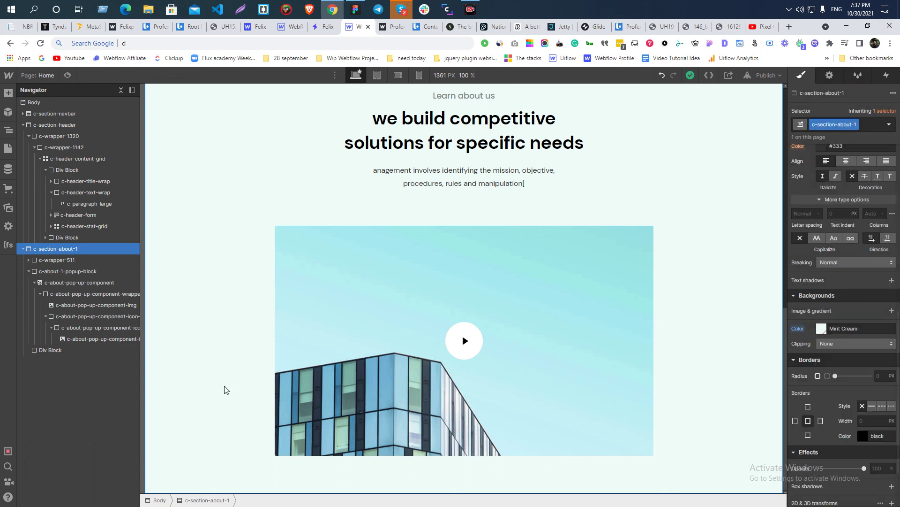
click(200, 388)
scroll(848, 321, up, 5)
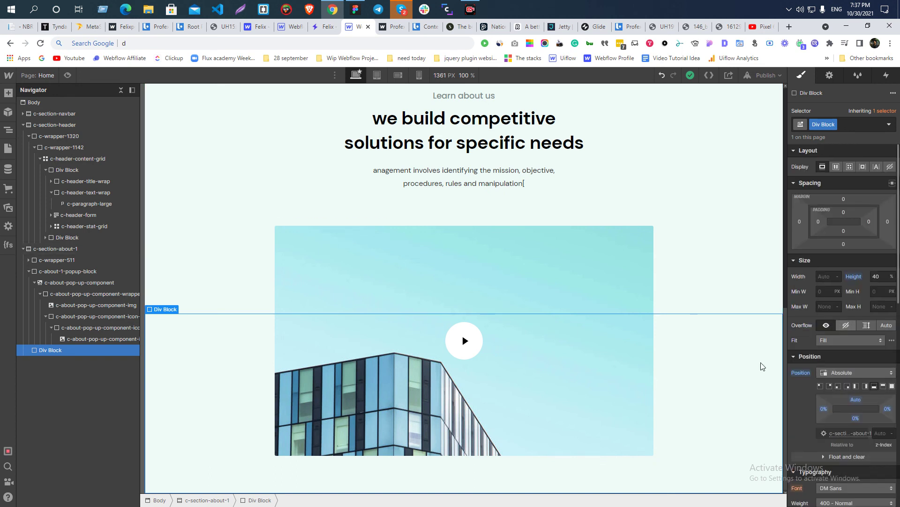
click(67, 76)
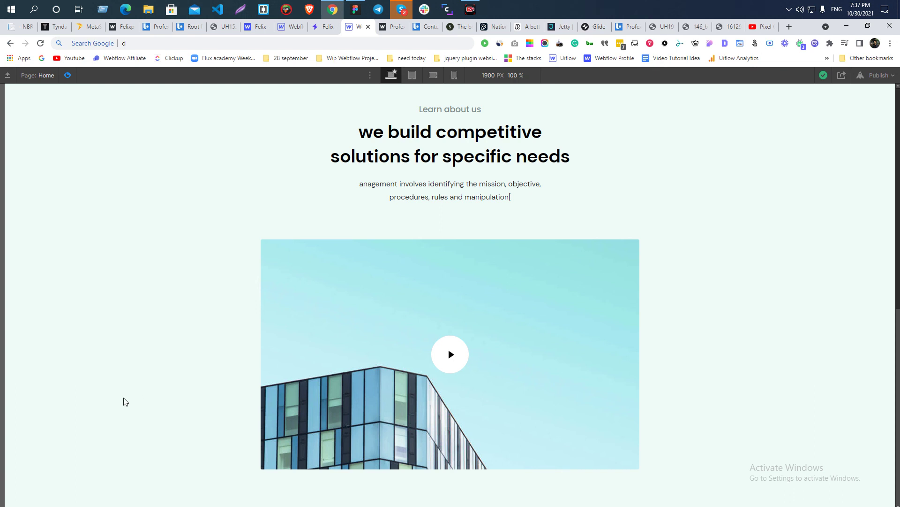
click(68, 76)
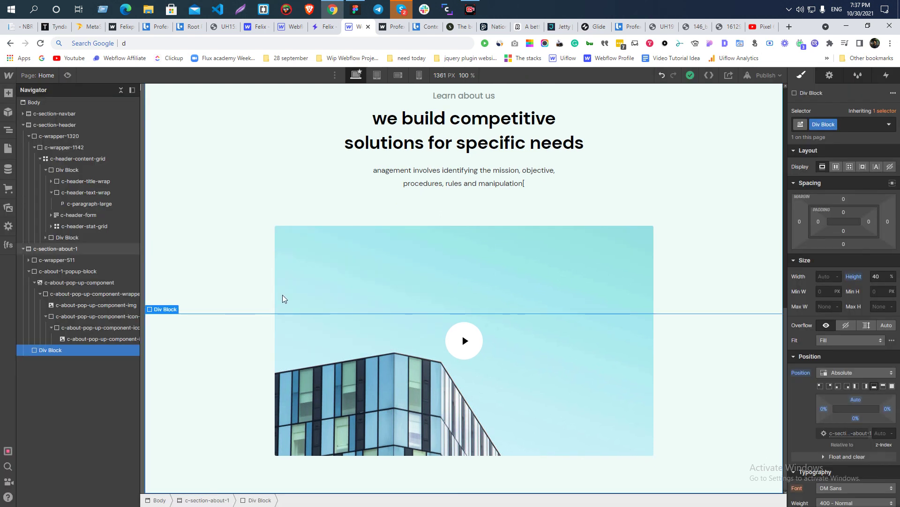
- Set the z-index of c-about-pop-up-component-icon-wrapper to 20 and that of the absolute Div Block to 10
click(317, 245)
click(46, 316)
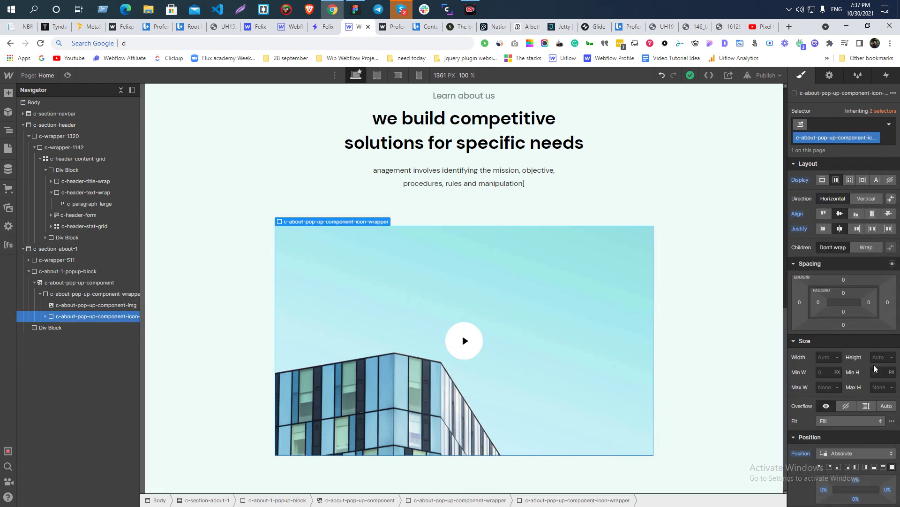
scroll(874, 365, down, 2)
click(876, 419)
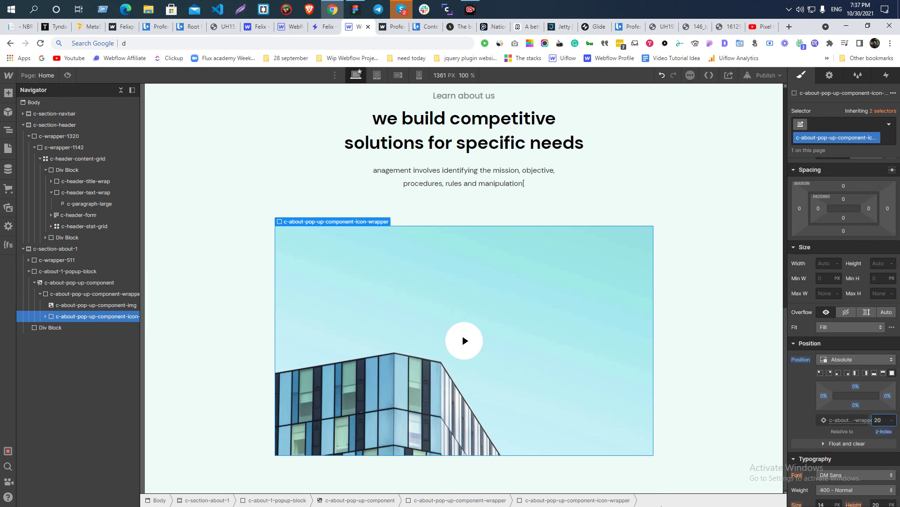
click(177, 328)
click(887, 338)
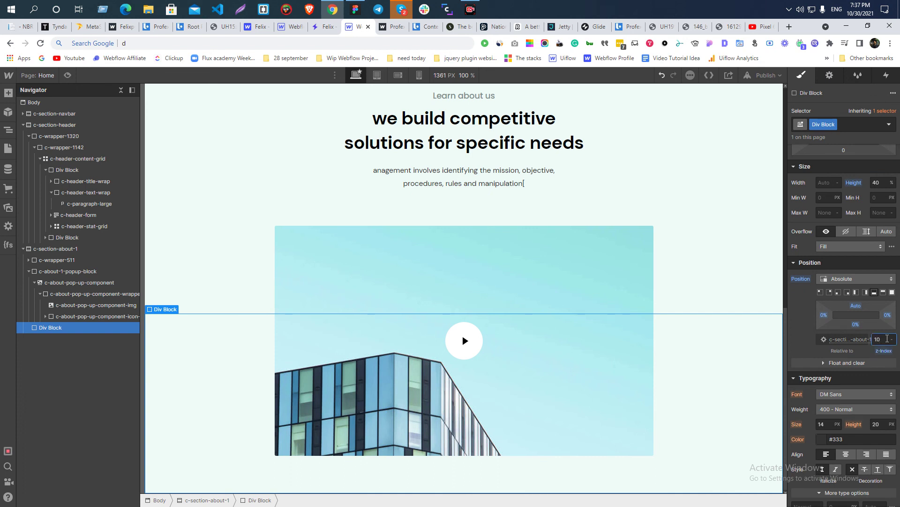
- Preview the about section and examine its background around the heading and beside the video image
click(68, 75)
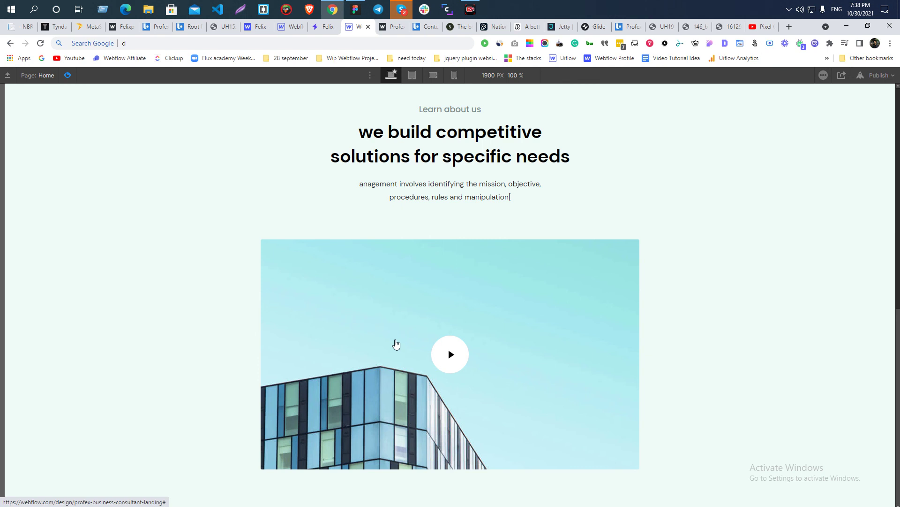
click(68, 76)
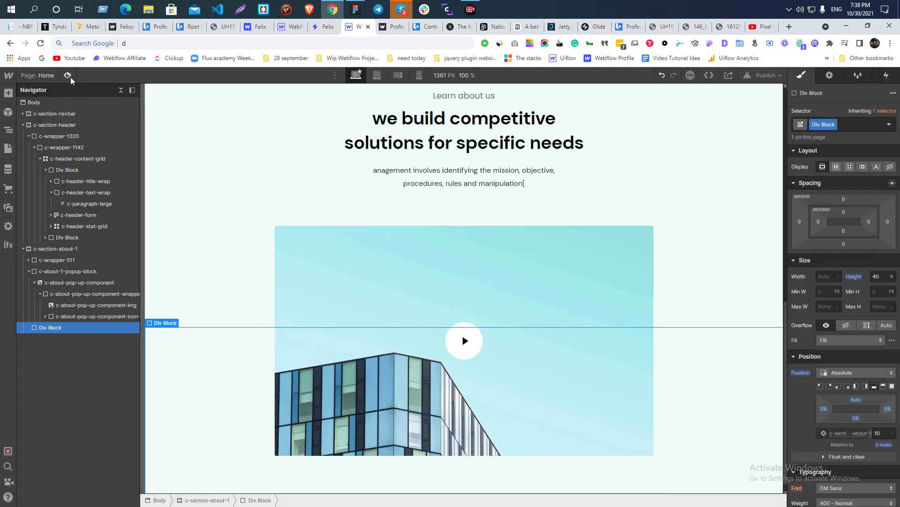
click(230, 222)
scroll(852, 432, down, 6)
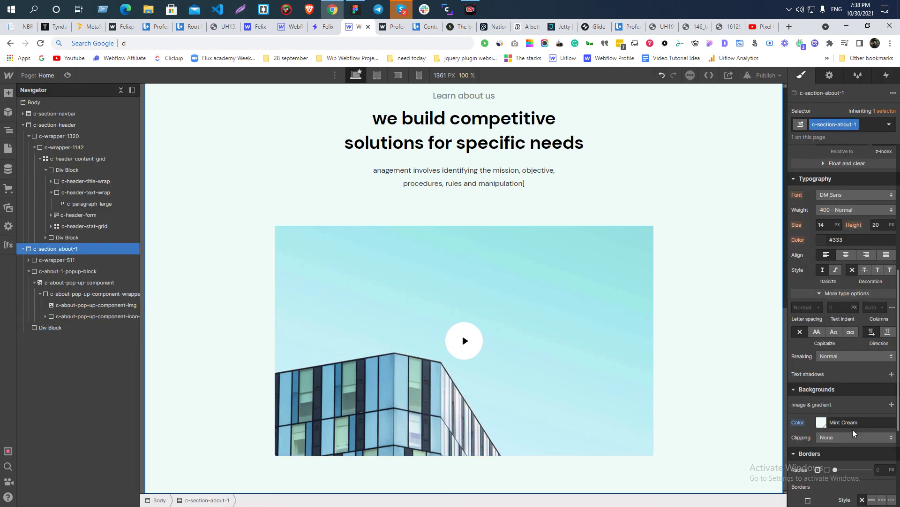
click(67, 75)
scroll(164, 313, up, 1)
key(Print)
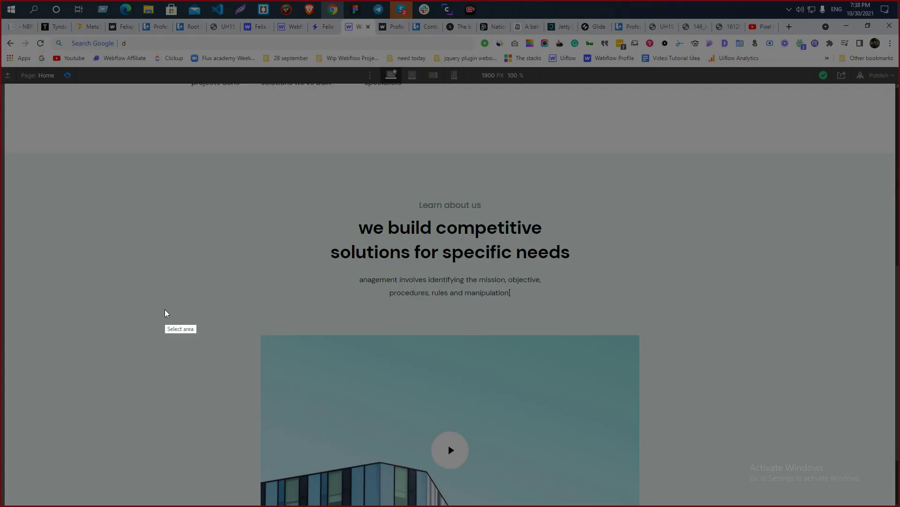
right_click(167, 310)
click(183, 377)
scroll(183, 341, down, 2)
key(Print)
right_click(183, 336)
click(211, 404)
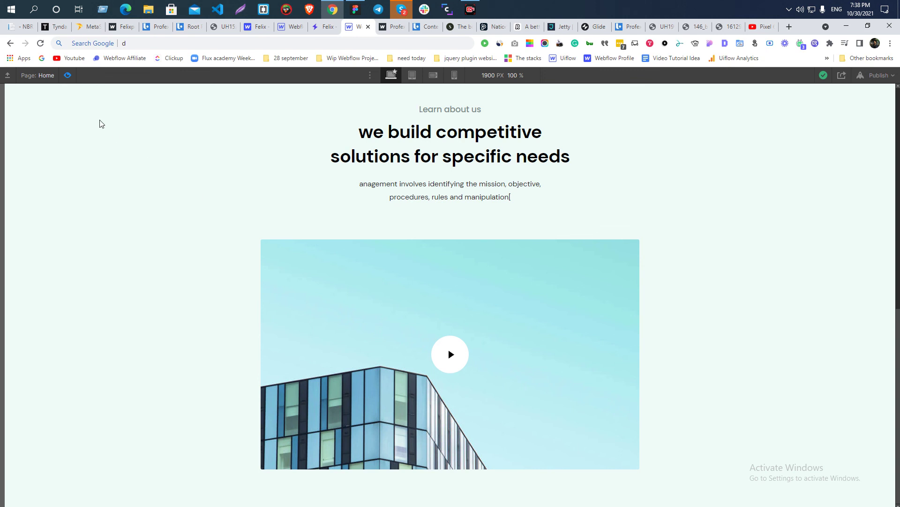
click(68, 76)
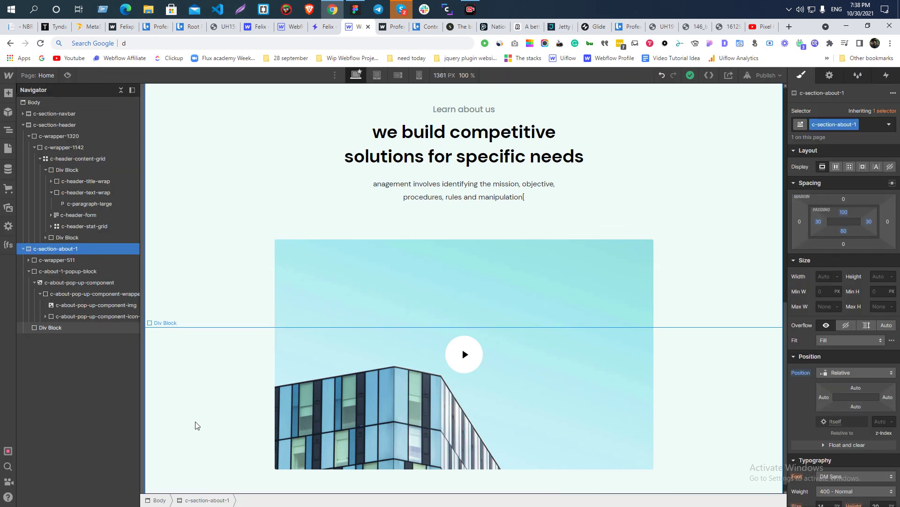
- Set the background colour of the absolute Div Block in c-section-about-1 to white (#ffffff)
click(196, 425)
scroll(840, 387, down, 4)
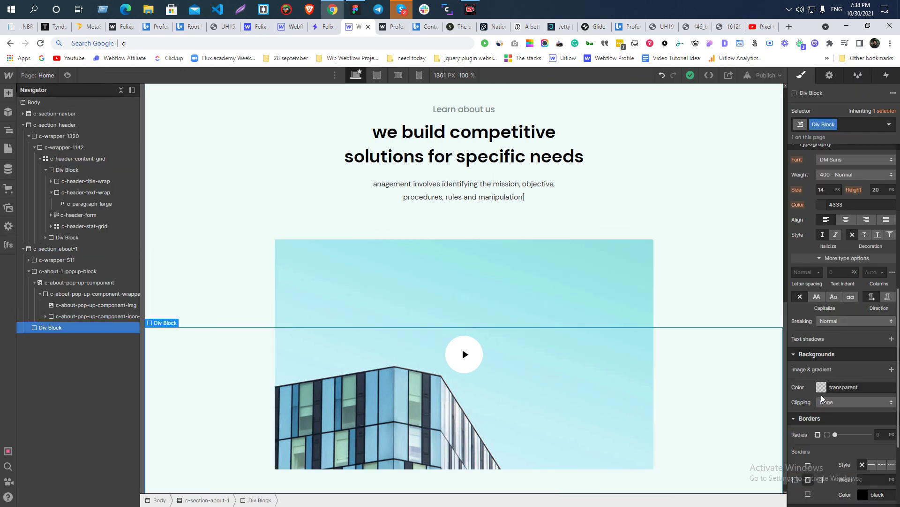
click(822, 387)
click(792, 238)
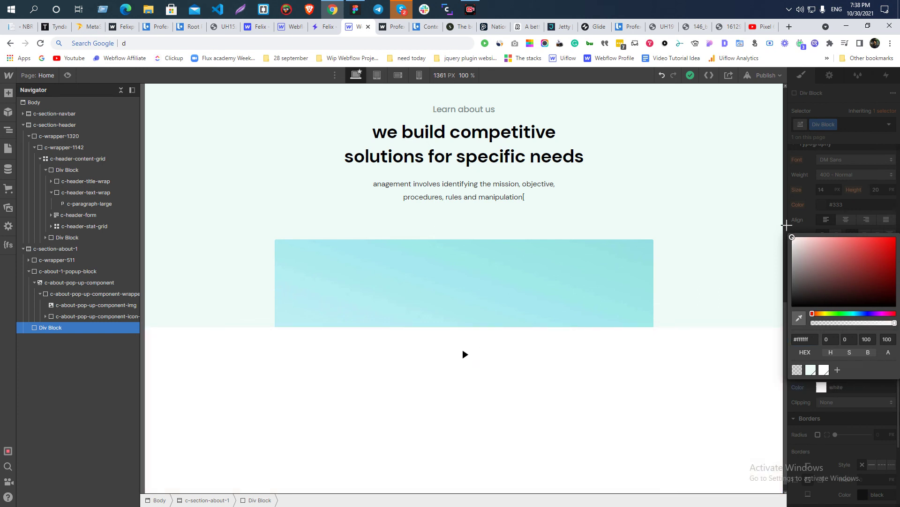
click(876, 167)
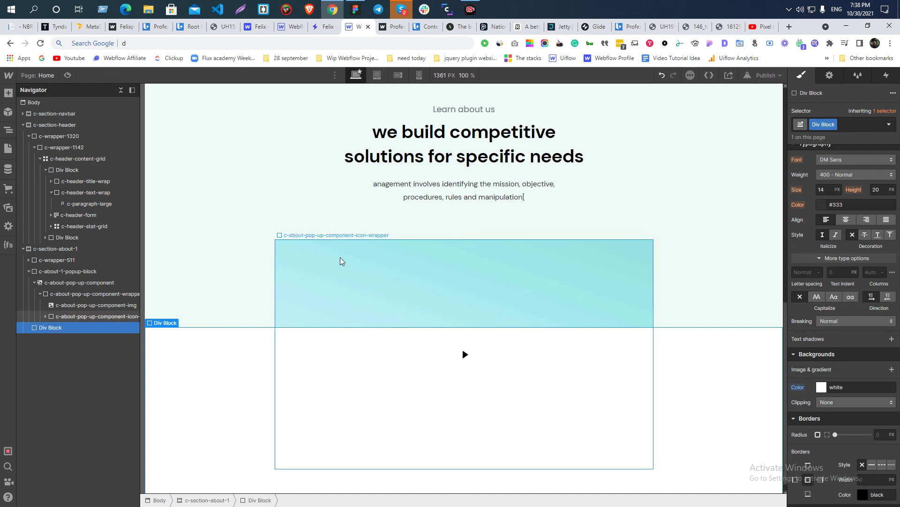
- Set c-about-1-popup-block's position to Relative with a z-index of 20
click(50, 316)
click(40, 294)
click(34, 282)
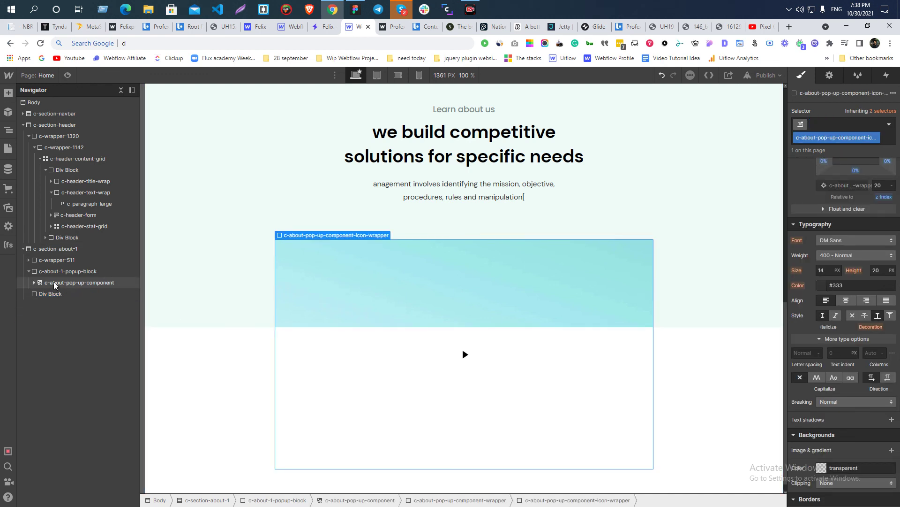
click(66, 282)
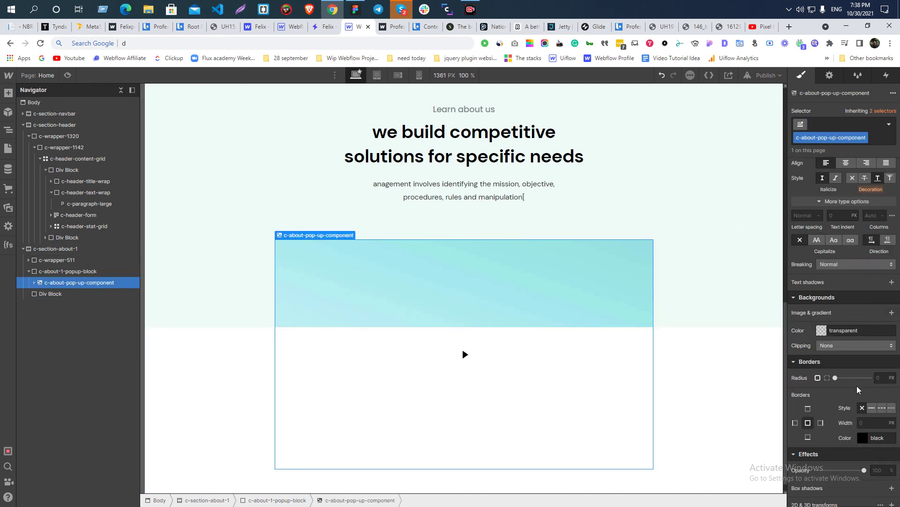
scroll(857, 385, up, 5)
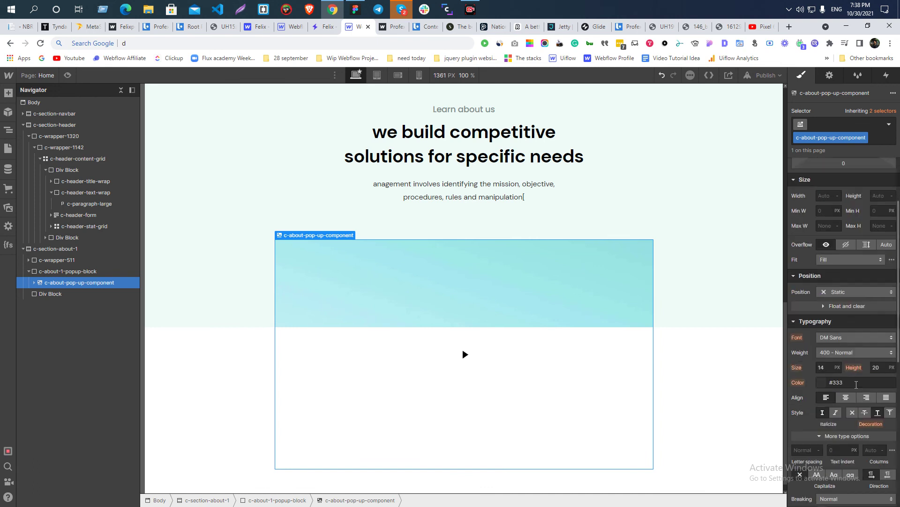
click(29, 272)
click(55, 272)
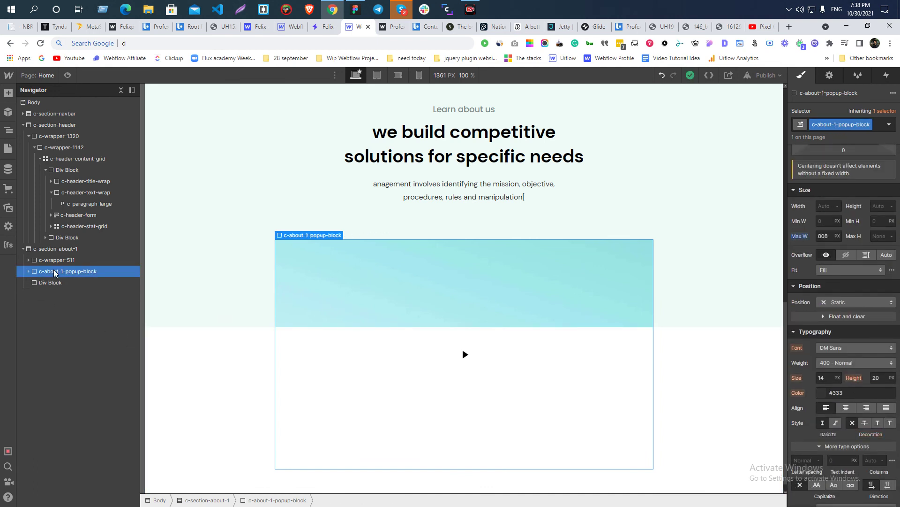
click(854, 302)
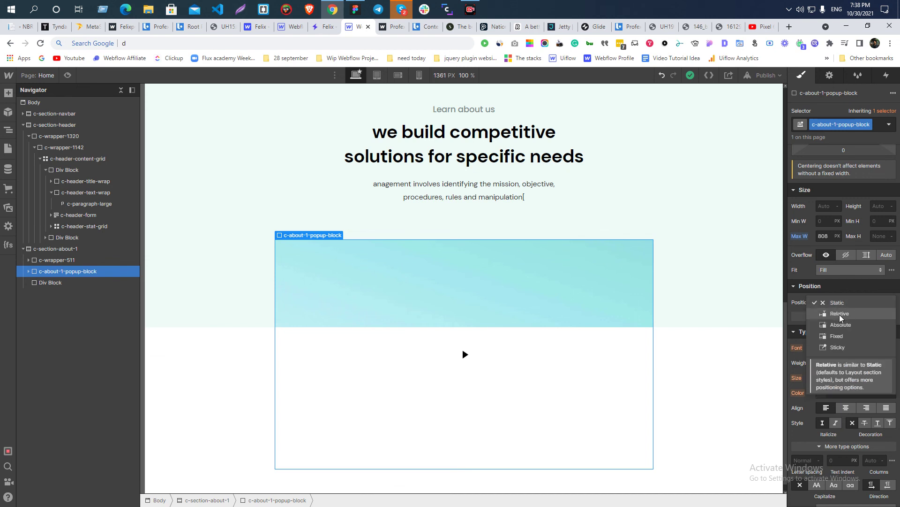
click(839, 315)
click(879, 352)
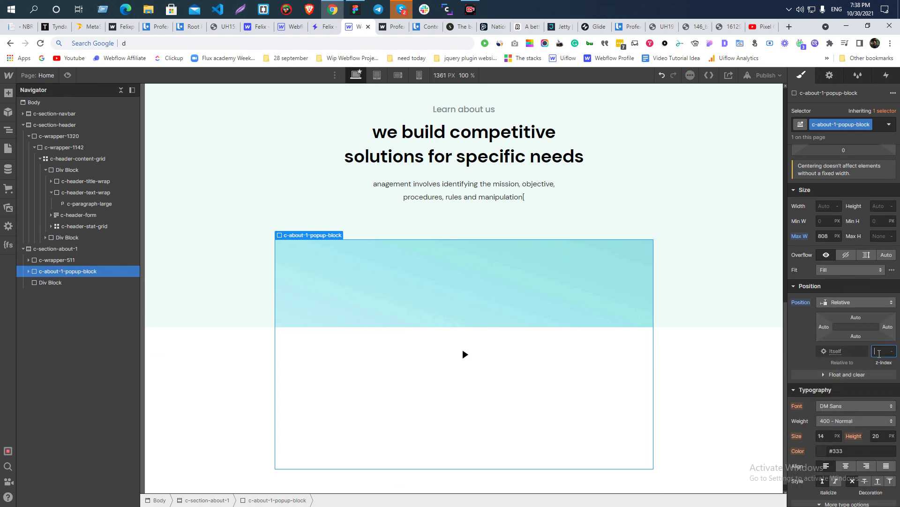
text(20)
key(Return)
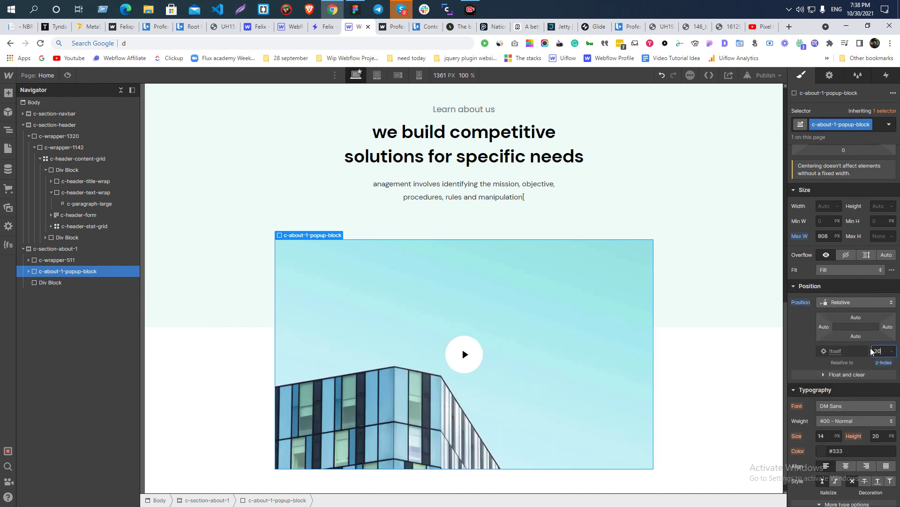
- Rename the class of the absolute Div Block in c-section-about-1 to c-section-about-bottom-bg
click(226, 394)
scroll(223, 297, up, 2)
scroll(223, 298, down, 2)
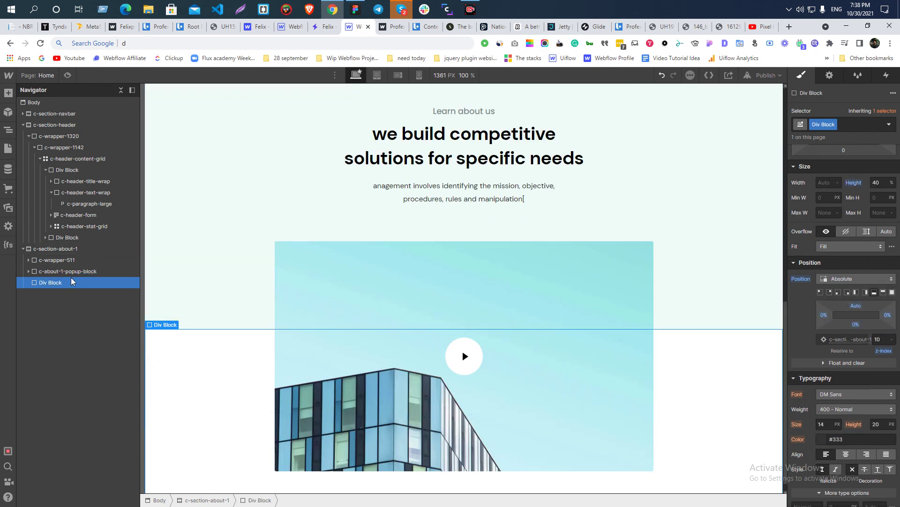
click(52, 252)
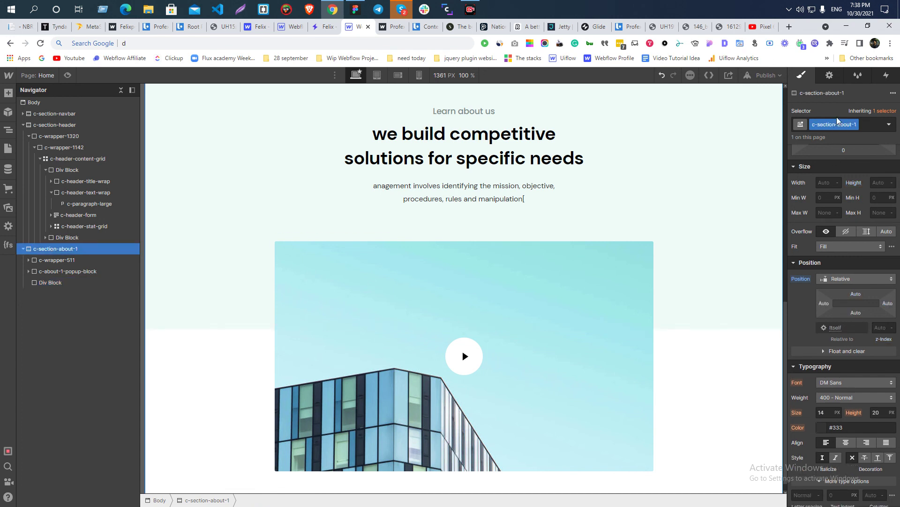
click(52, 283)
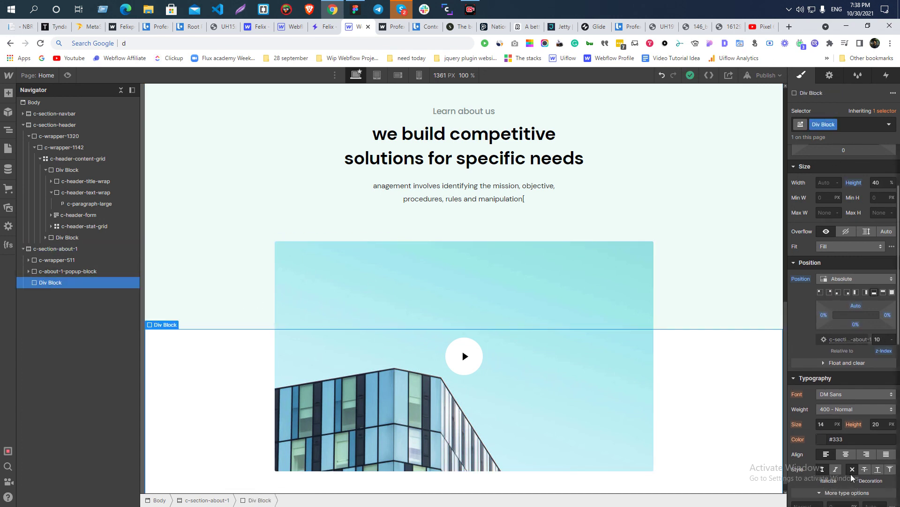
key(alt+Tab)
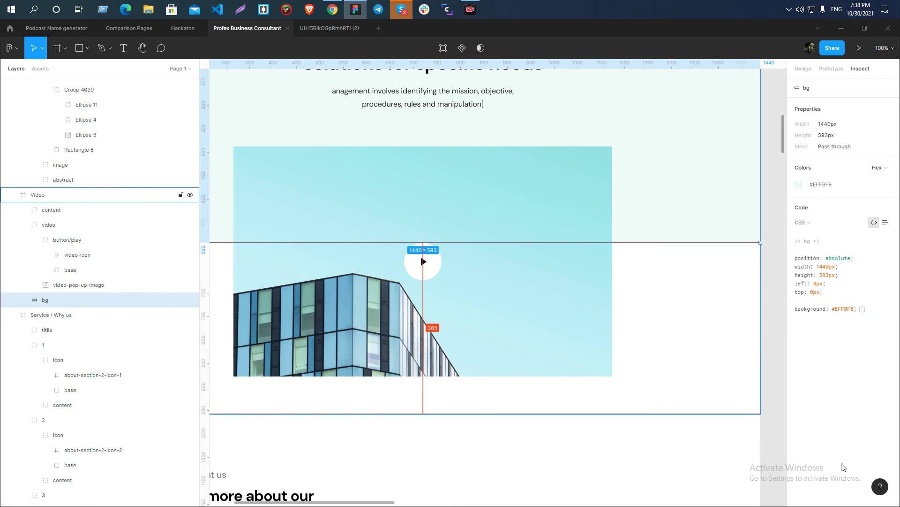
key(alt+Tab)
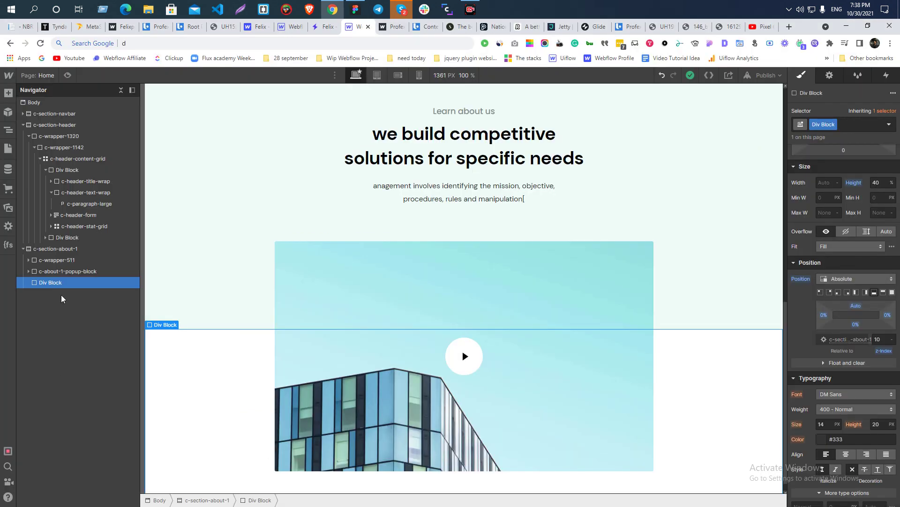
double_click(822, 124)
text(c-section-about-1)
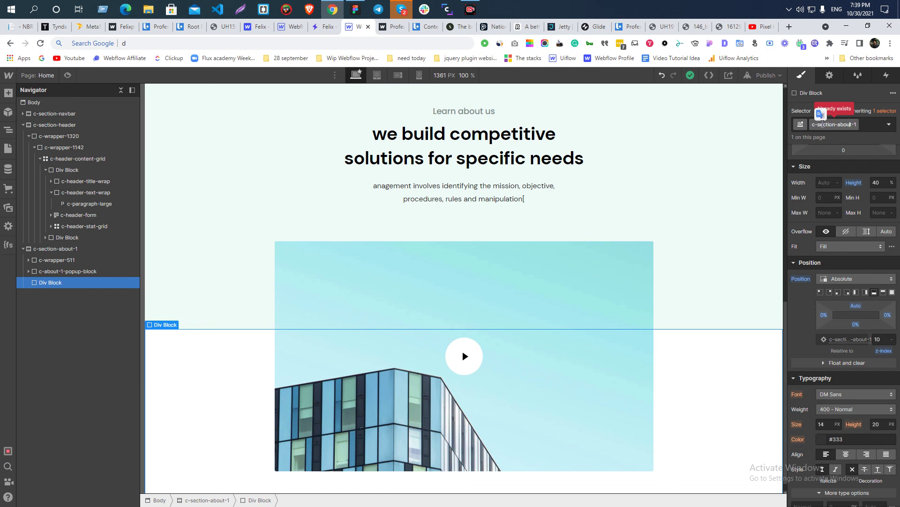
key(BackSpace)
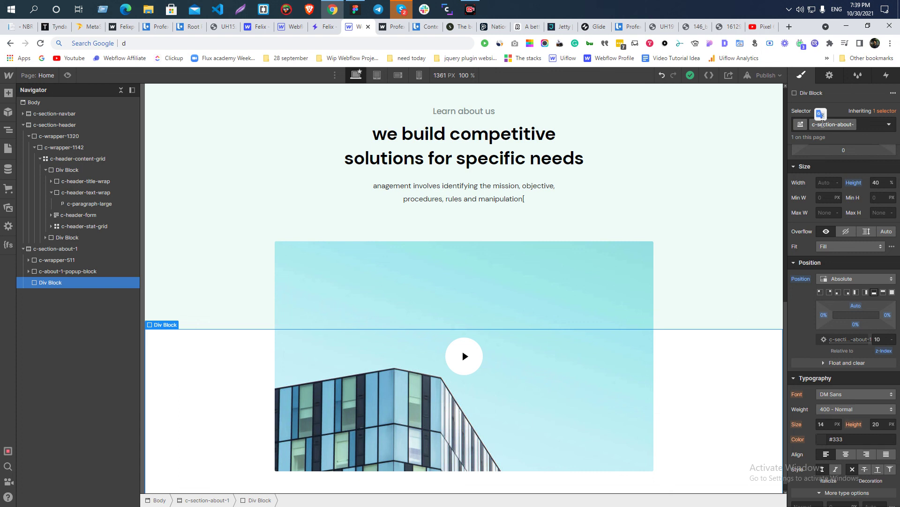
text(bottom-bg)
key(Return)
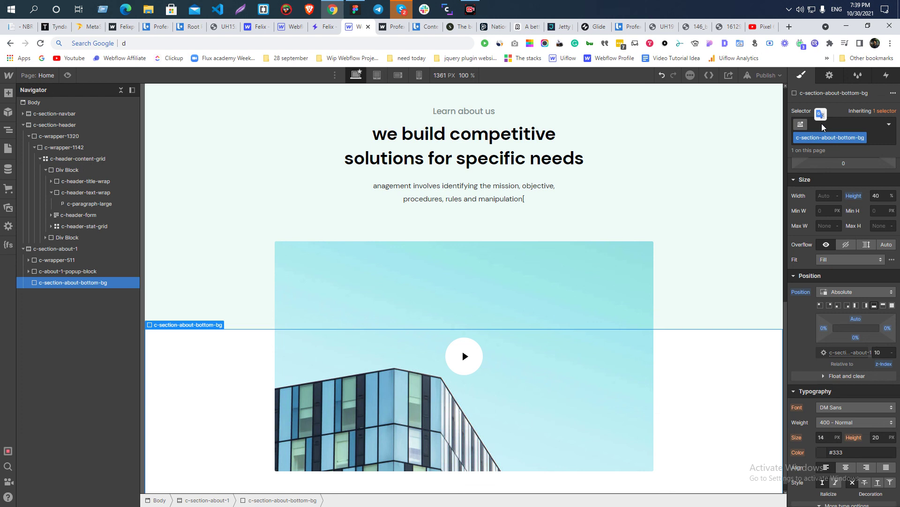
- Check in Figma where the Video section's bg ends against the play button, and set c-section-about-bottom-bg's height to 38% in Webflow
key(alt+Tab)
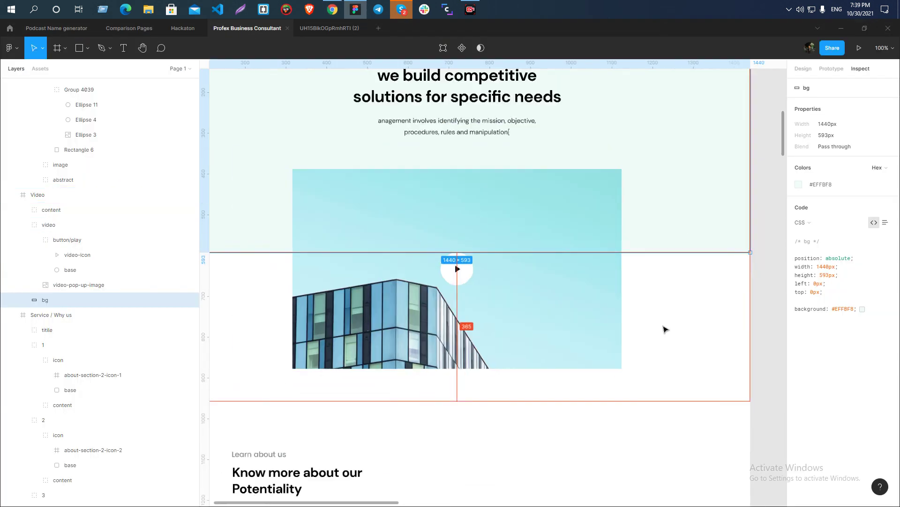
key(Escape)
ctrl+click(391, 247)
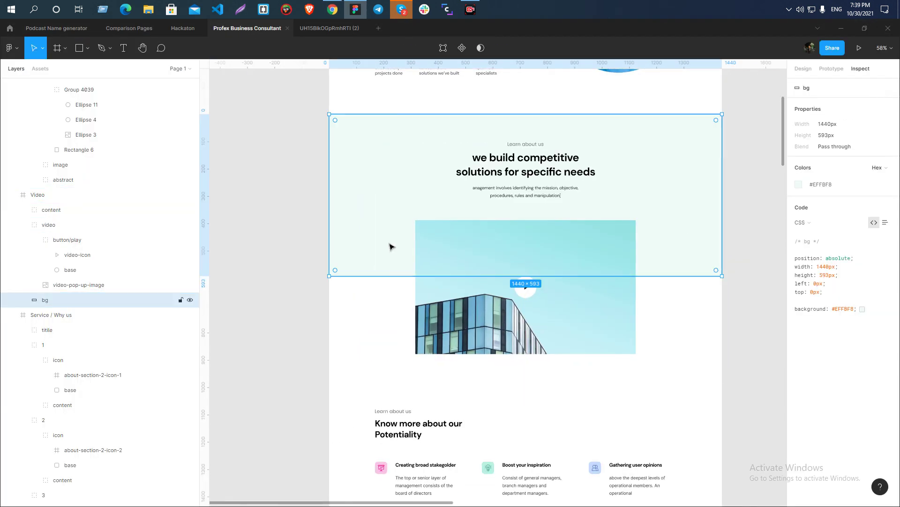
scroll(527, 330, up, 5)
scroll(376, 229, down, 3)
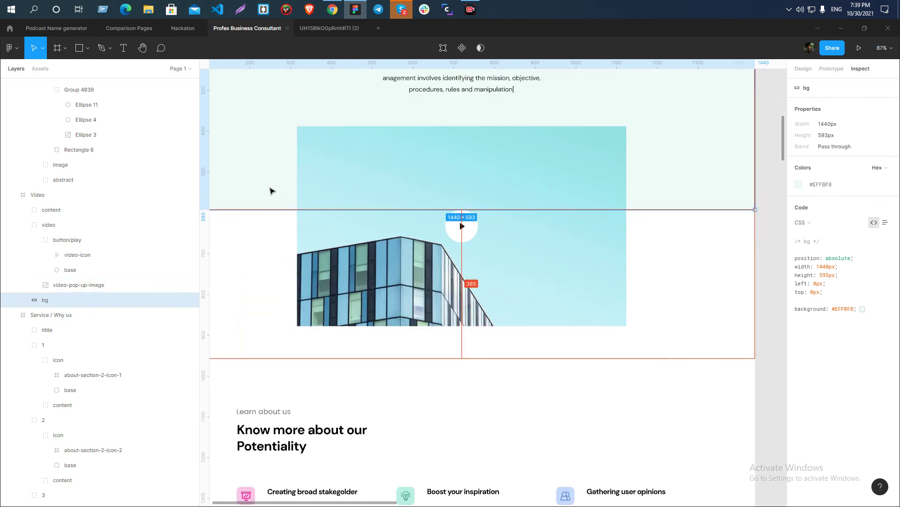
scroll(462, 221, up, 5)
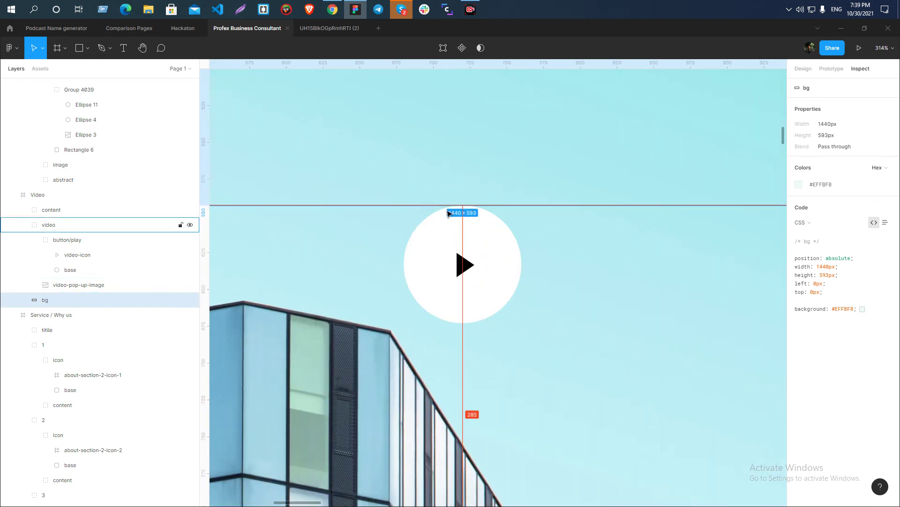
key(alt+Tab)
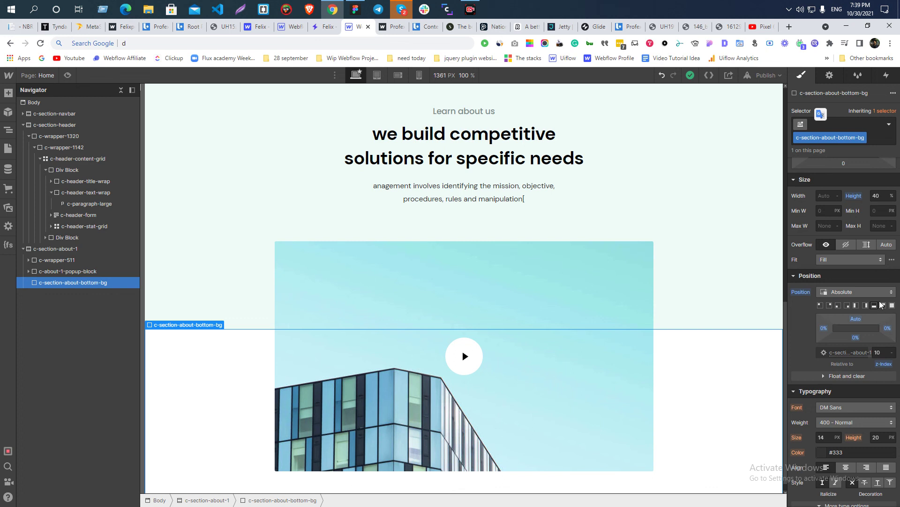
click(876, 195)
text(38)
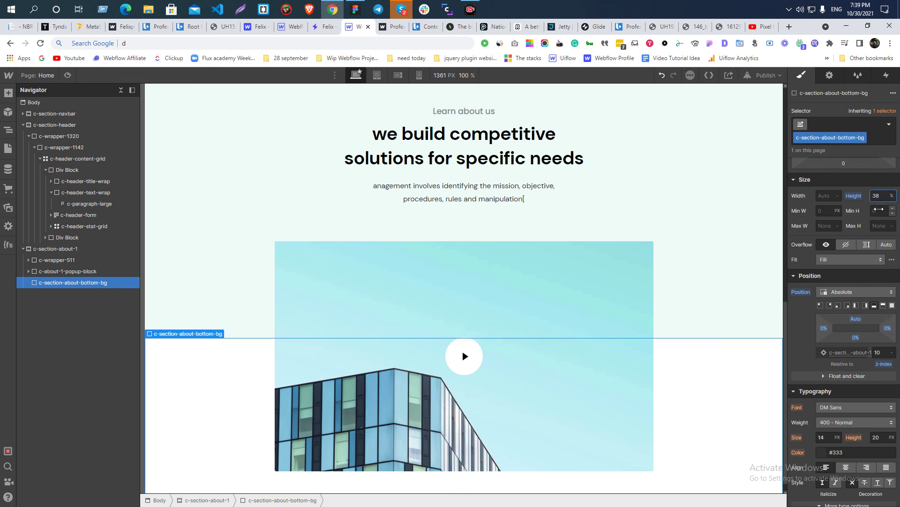
click(686, 218)
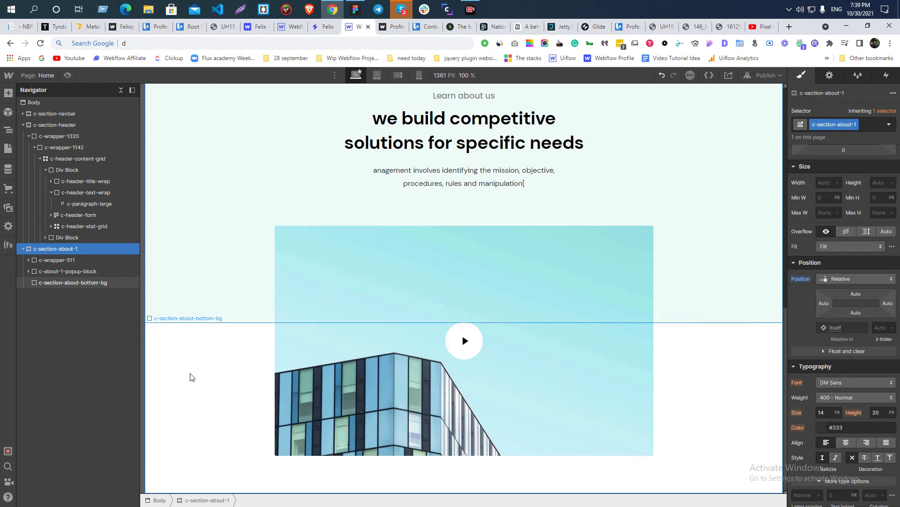
- Review the built Webflow page from the header to the about section, and look through the whole Profex landing page design in Figma
scroll(486, 247, up, 10)
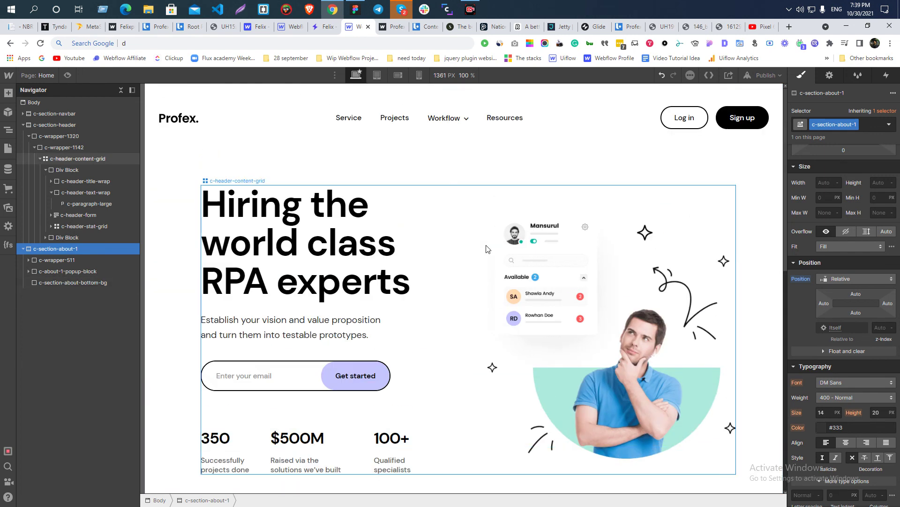
scroll(487, 249, down, 10)
key(alt+Tab)
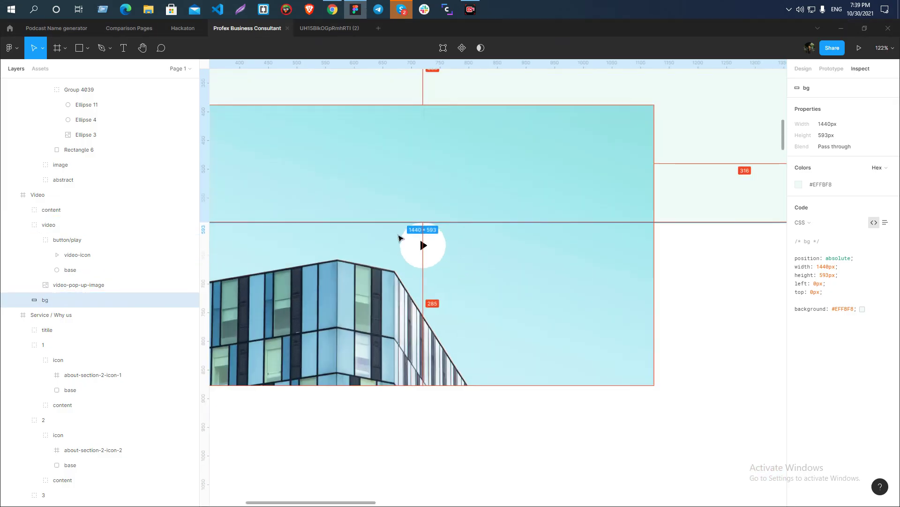
scroll(399, 237, down, 10)
click(572, 245)
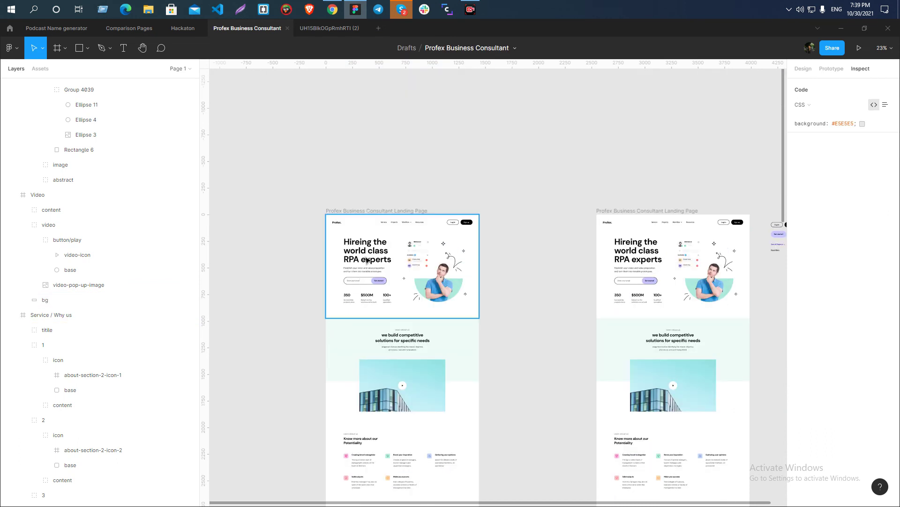
scroll(385, 265, down, 3)
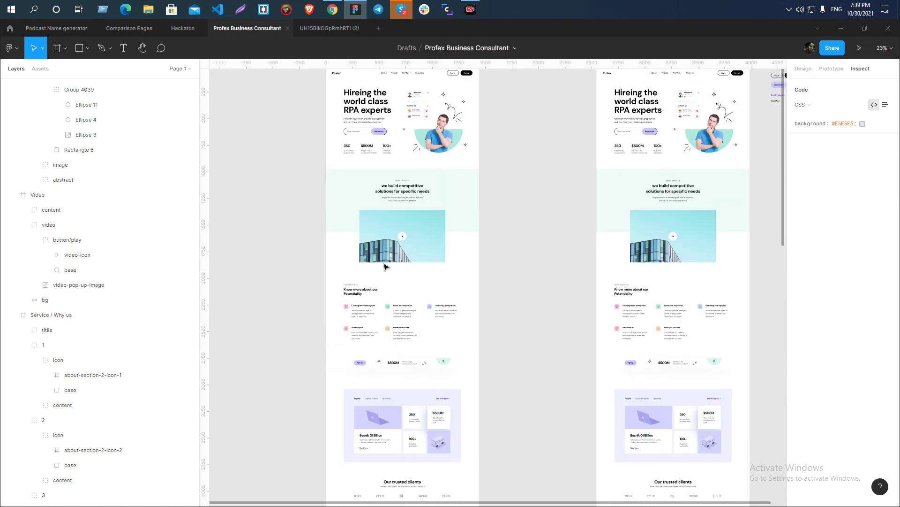
scroll(384, 266, down, 2)
scroll(376, 224, down, 3)
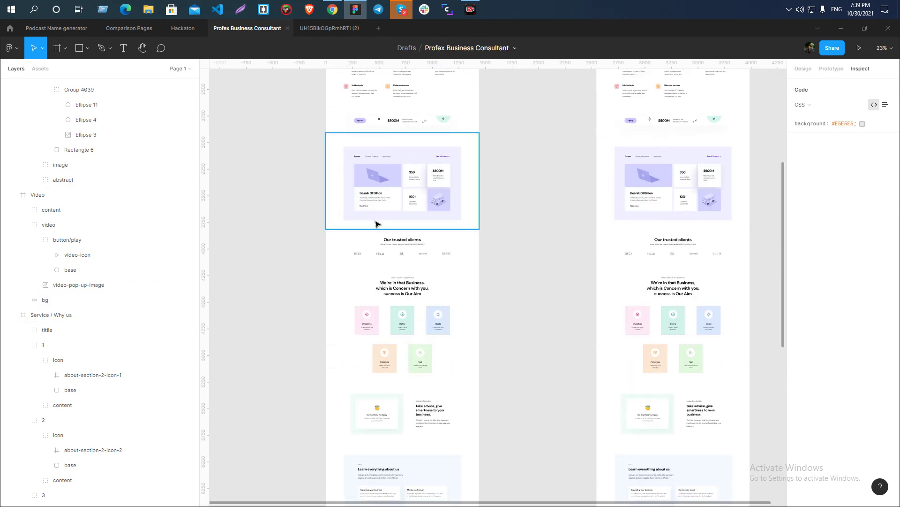
scroll(403, 183, down, 2)
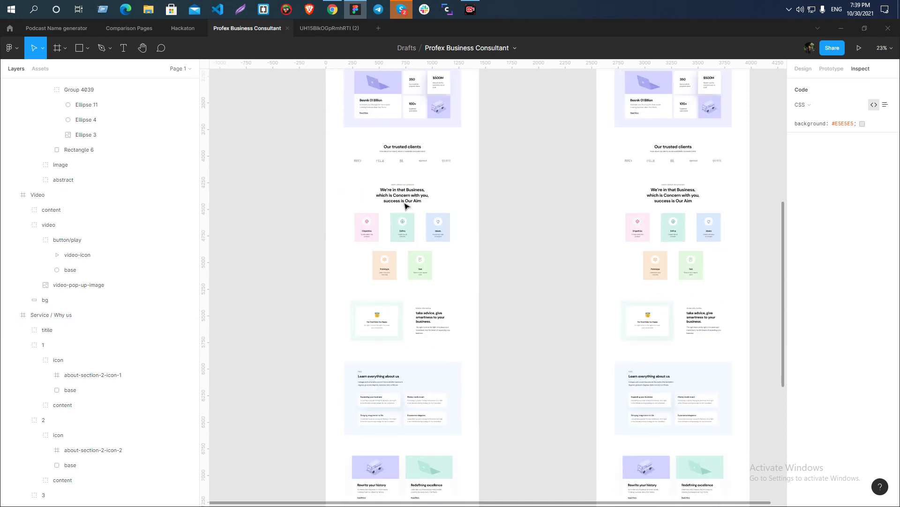
scroll(404, 206, down, 3)
scroll(399, 227, down, 2)
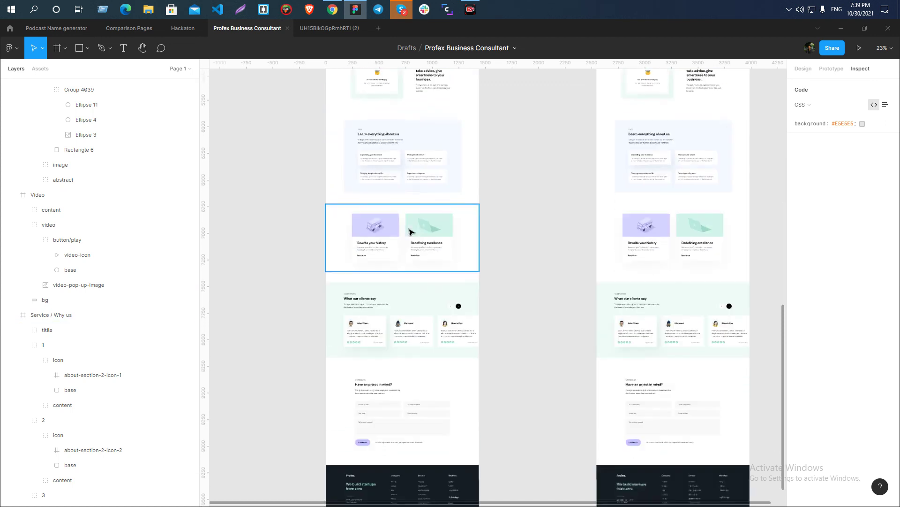
scroll(410, 229, down, 1)
scroll(409, 229, down, 3)
scroll(412, 188, up, 3)
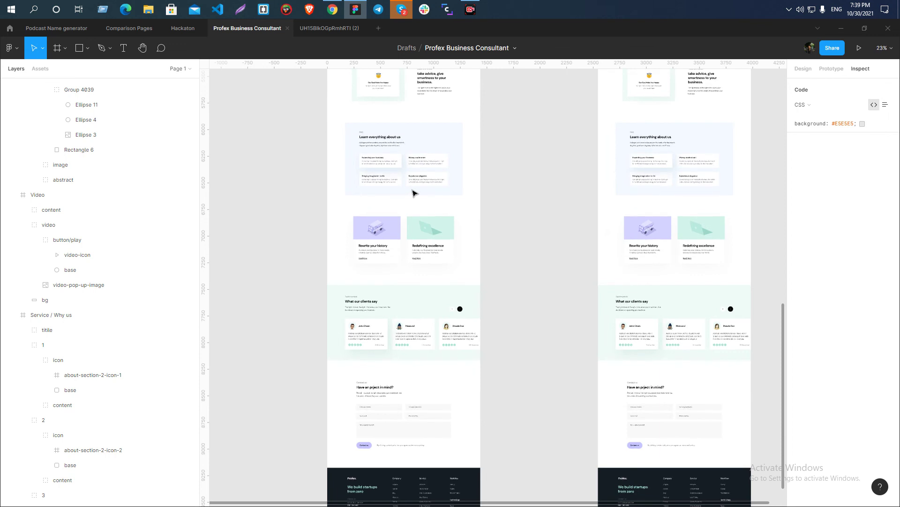
scroll(371, 267, up, 4)
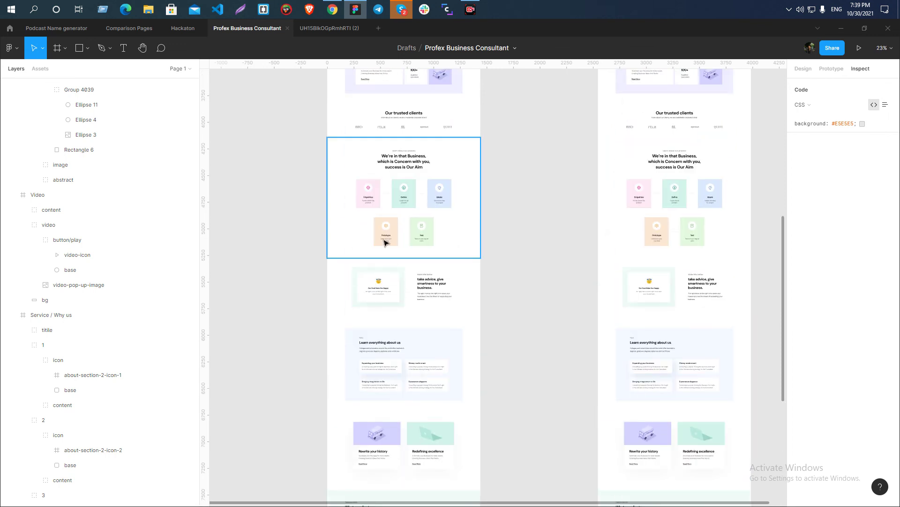
scroll(384, 246, up, 5)
scroll(413, 280, up, 5)
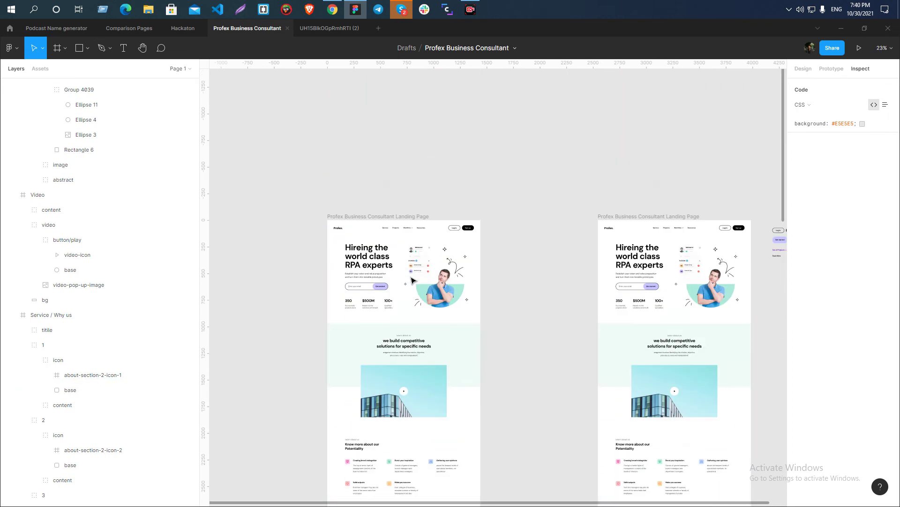
key(alt+Tab)
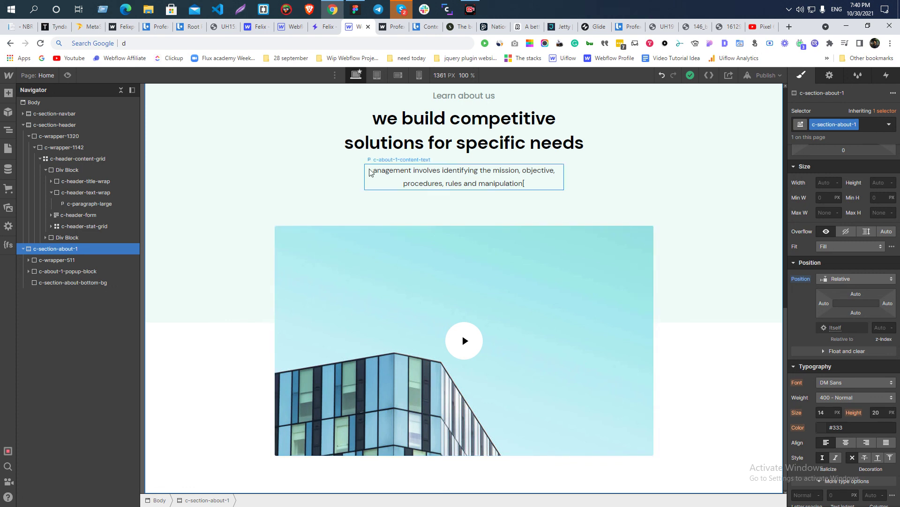
click(472, 11)
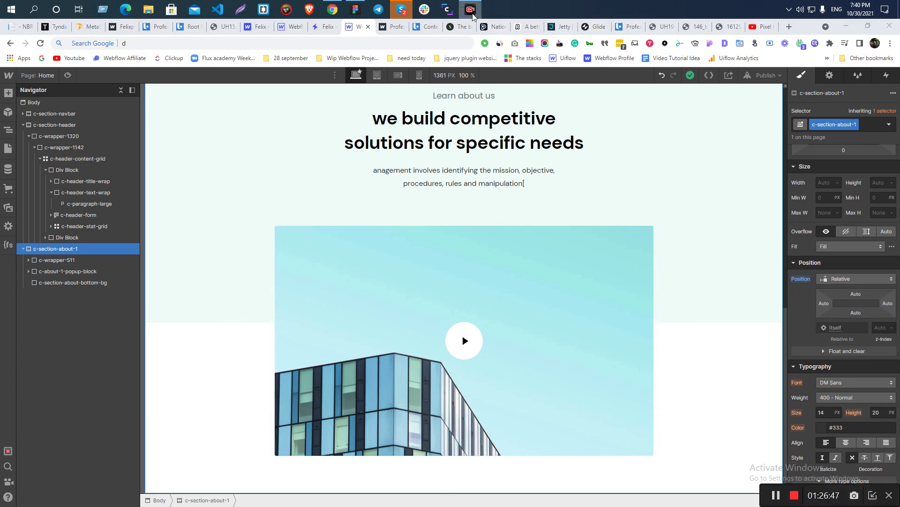